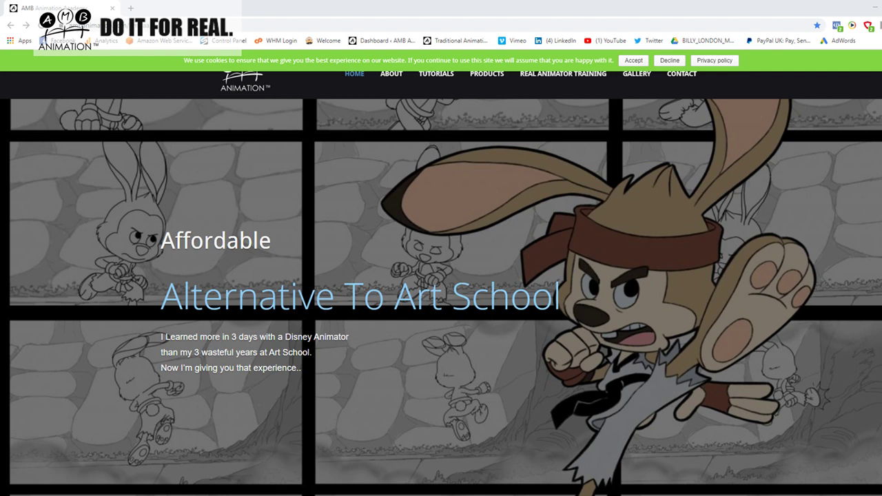
pyautogui.scroll(1, 598, 121)
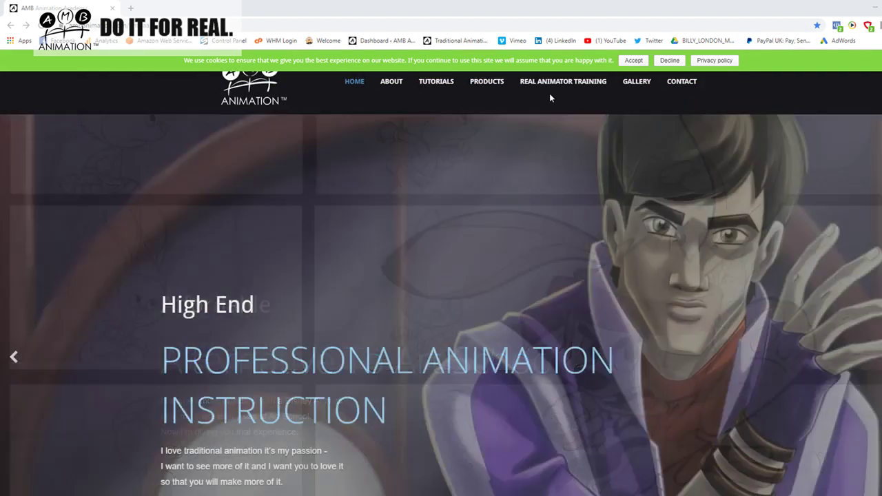
pyautogui.moveTo(547, 87)
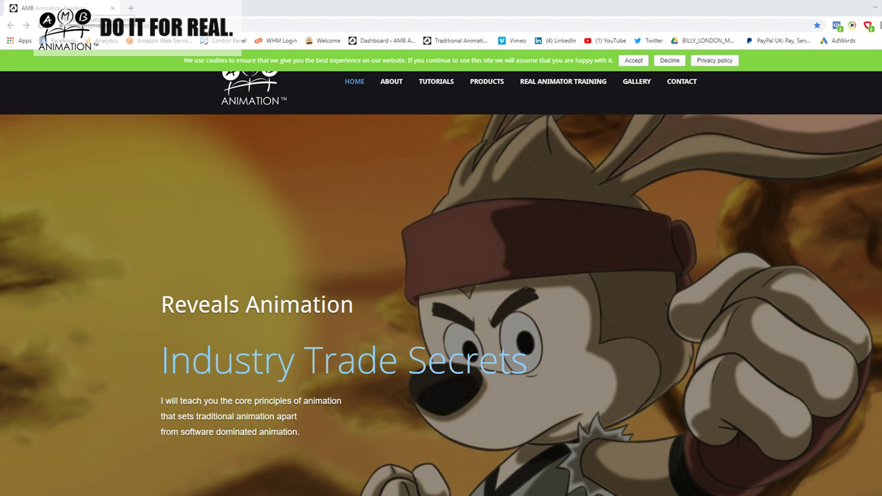
pyautogui.moveTo(72, 9); pyautogui.dragTo(0, 41)
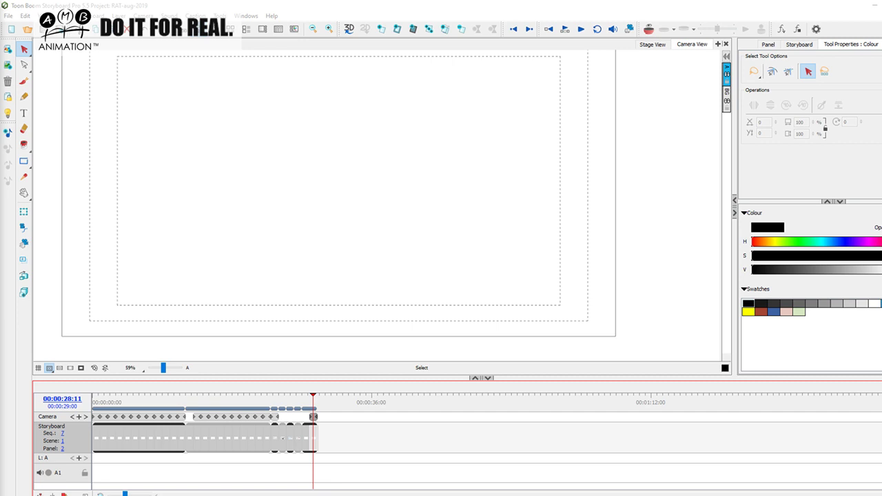
# Switch to the Facebook group and review the post requesting a breakdown of Roger's pipe shot from 101 Dalmatians
pyautogui.hotkey('alt', 'Tab')
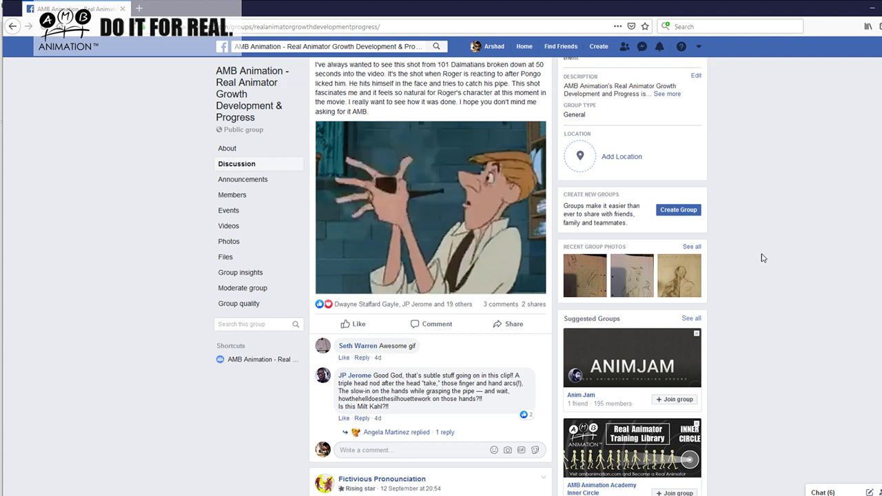
pyautogui.scroll(1, 764, 256)
pyautogui.scroll(1, 763, 257)
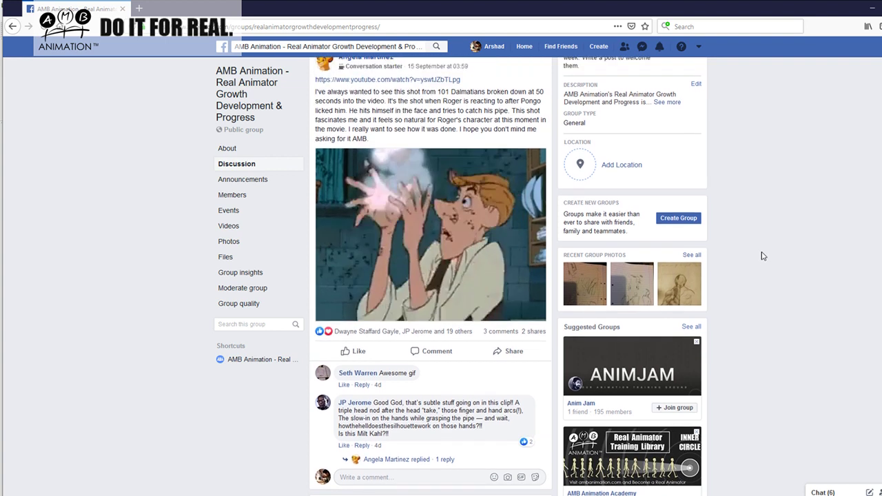
pyautogui.scroll(-1, 763, 257)
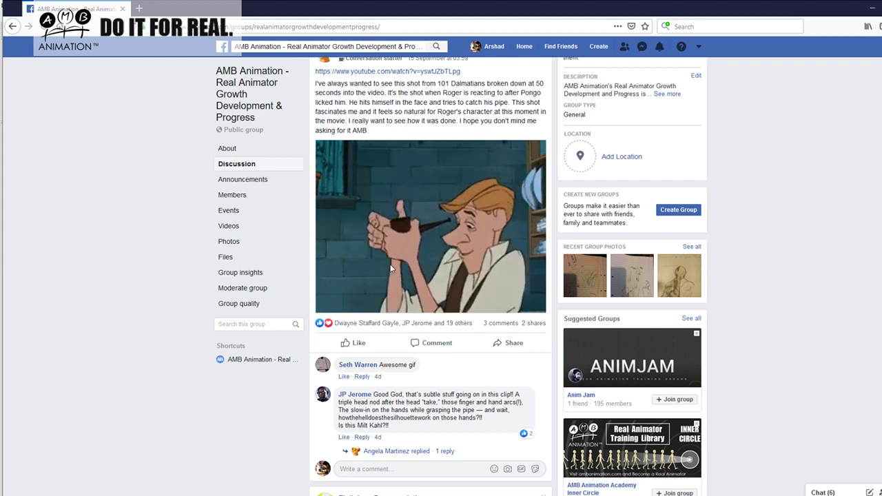
pyautogui.scroll(1, 390, 264)
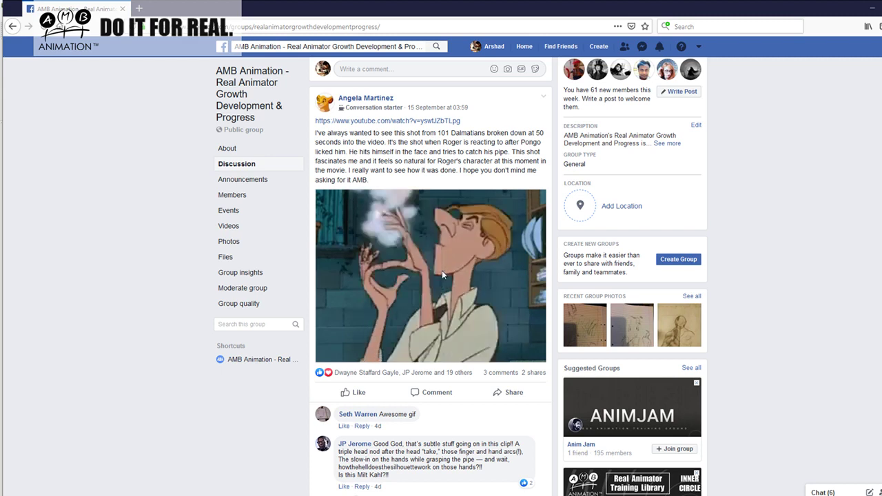
# Open the group's pending member requests and approve the waiting member
pyautogui.scroll(6, 438, 272)
pyautogui.scroll(20, 438, 276)
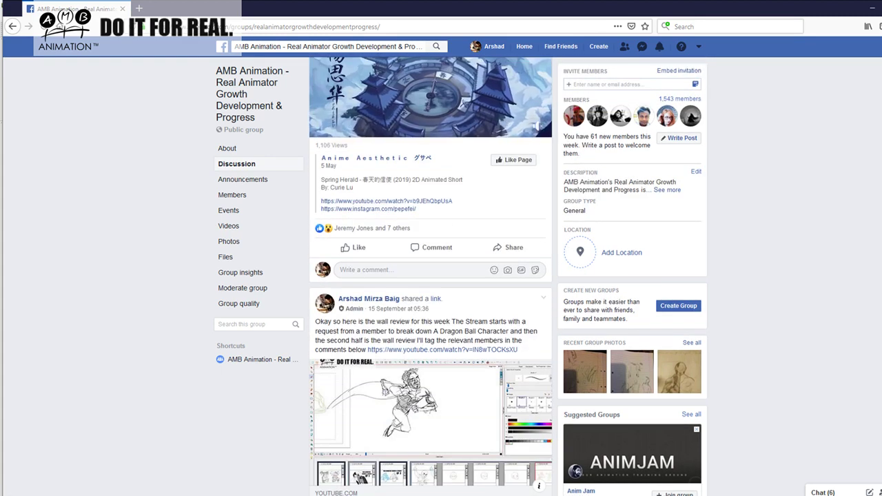
pyautogui.scroll(-10, 430, 276)
pyautogui.scroll(12, 430, 276)
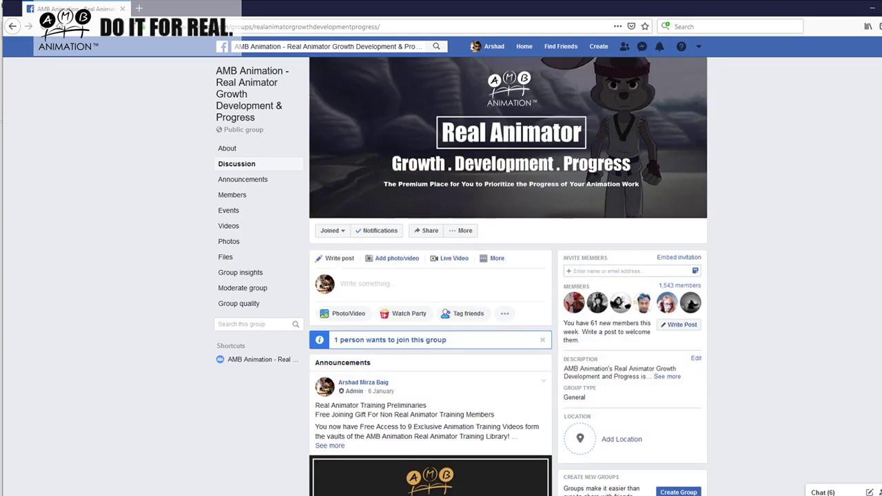
pyautogui.click(366, 341)
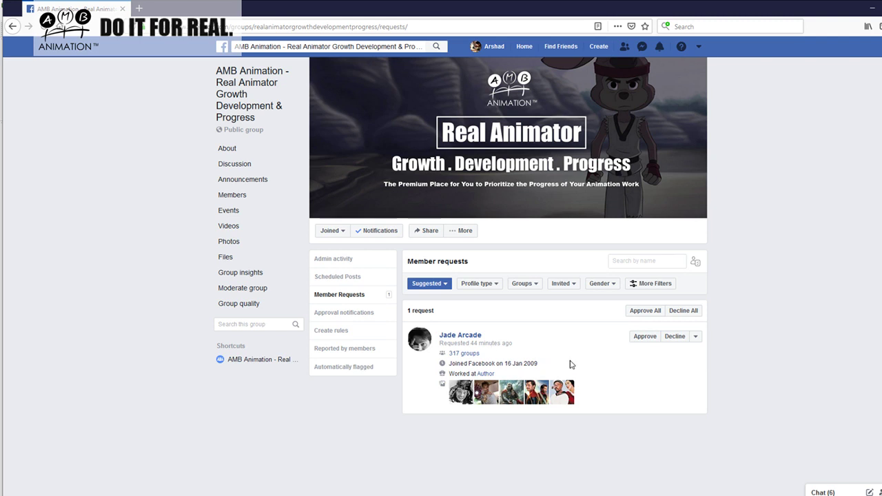
pyautogui.moveTo(458, 337)
pyautogui.click(644, 337)
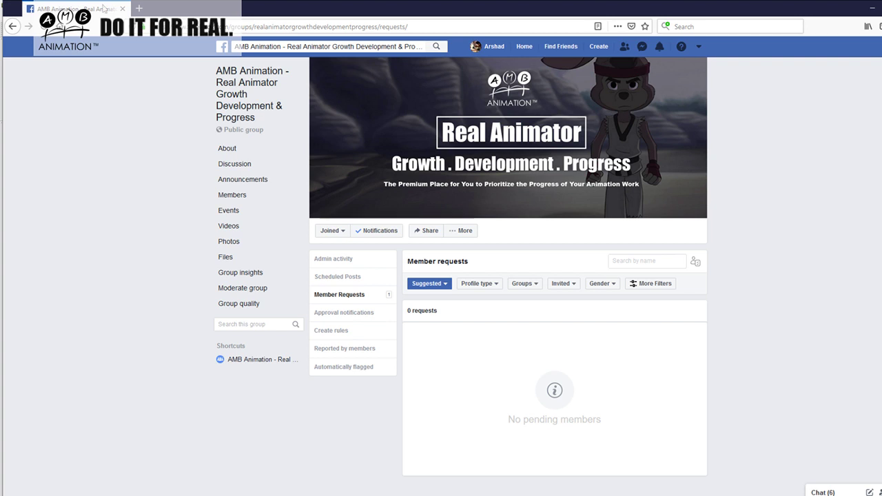
# Open the group's About page and read through its full description and rules
pyautogui.click(240, 181)
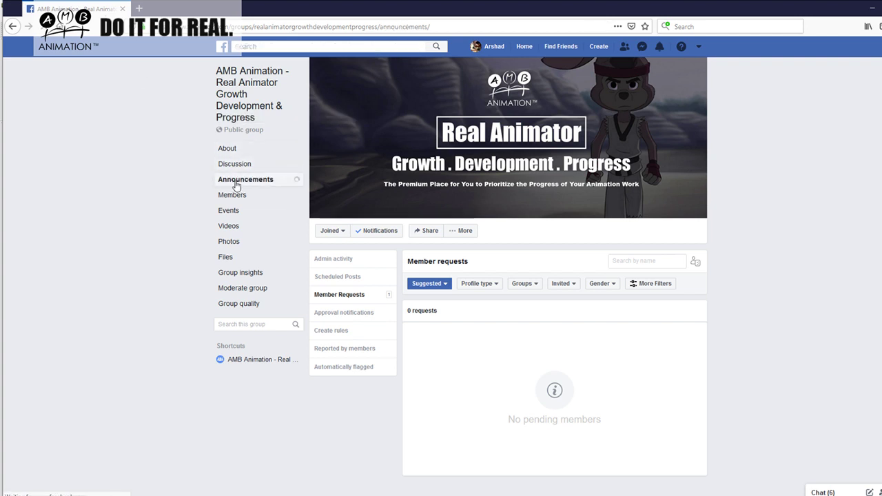
pyautogui.click(223, 148)
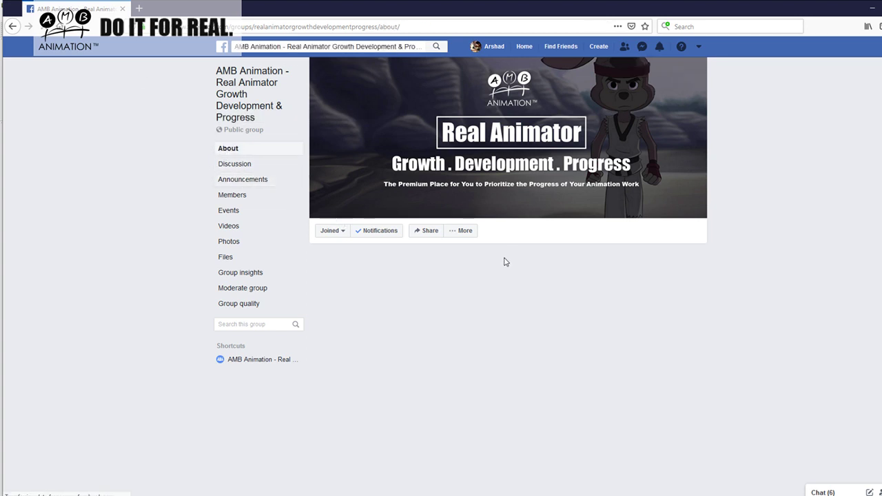
pyautogui.scroll(-3, 431, 238)
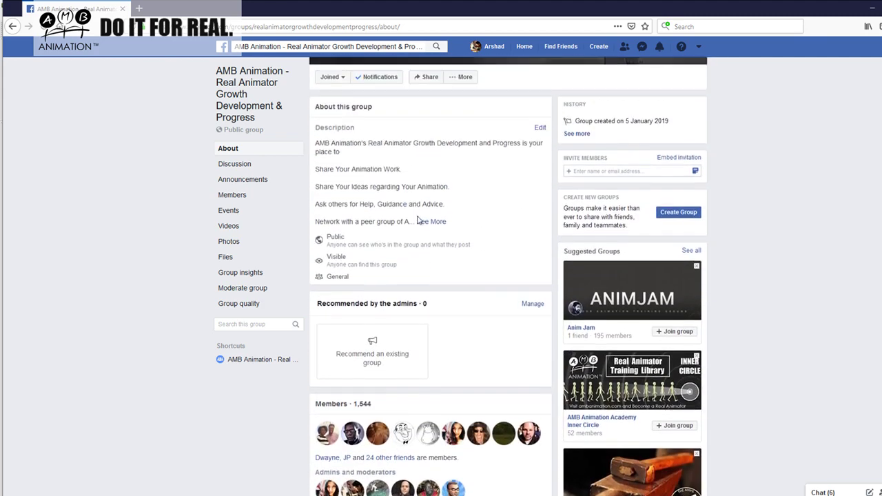
pyautogui.click(431, 227)
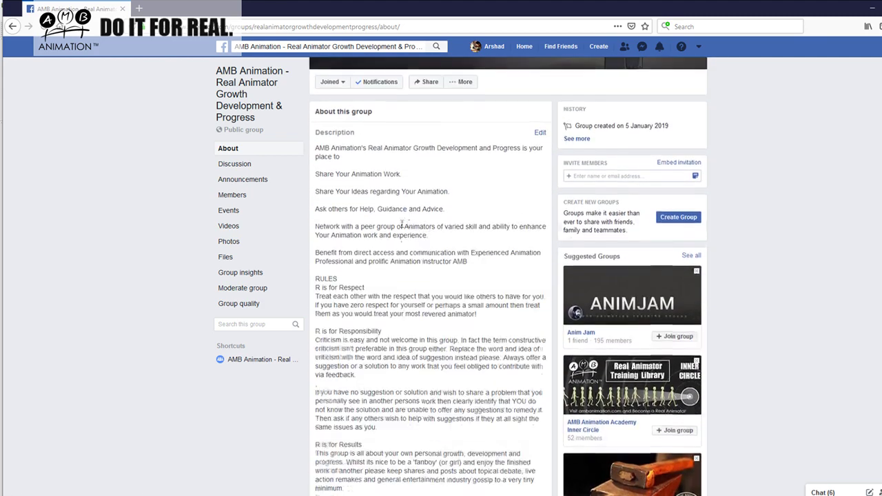
pyautogui.scroll(-5, 405, 220)
pyautogui.scroll(2, 404, 221)
pyautogui.scroll(5, 405, 220)
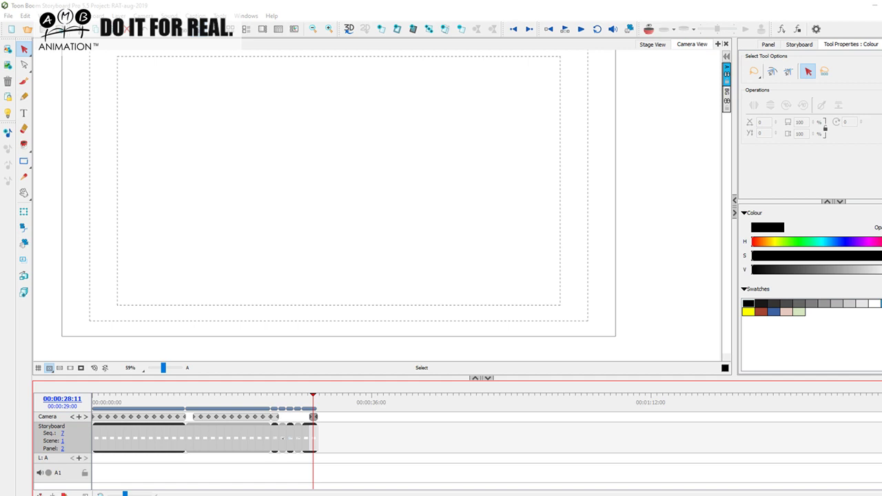
# Switch to Storyboard Pro, change to the workspace with panel thumbnails, and select the blank panel 2/2
pyautogui.click(185, 31)
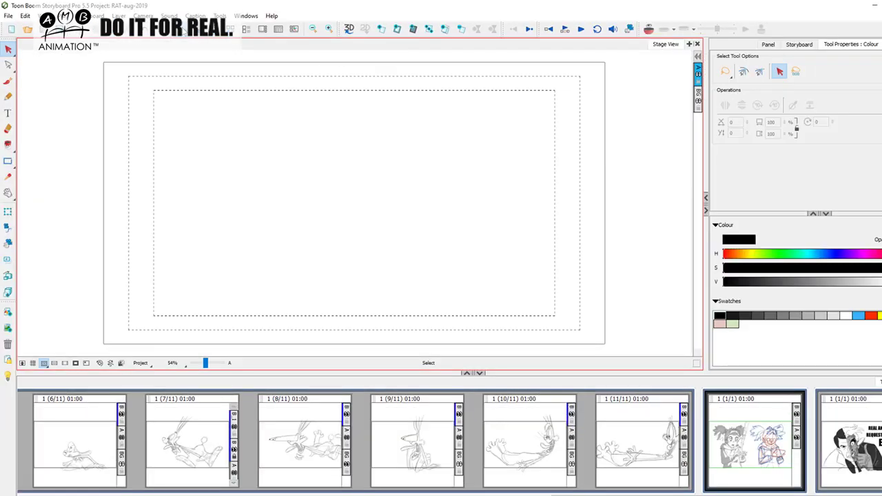
pyautogui.moveTo(717, 494); pyautogui.dragTo(841, 495)
pyautogui.click(771, 435)
pyautogui.click(856, 448)
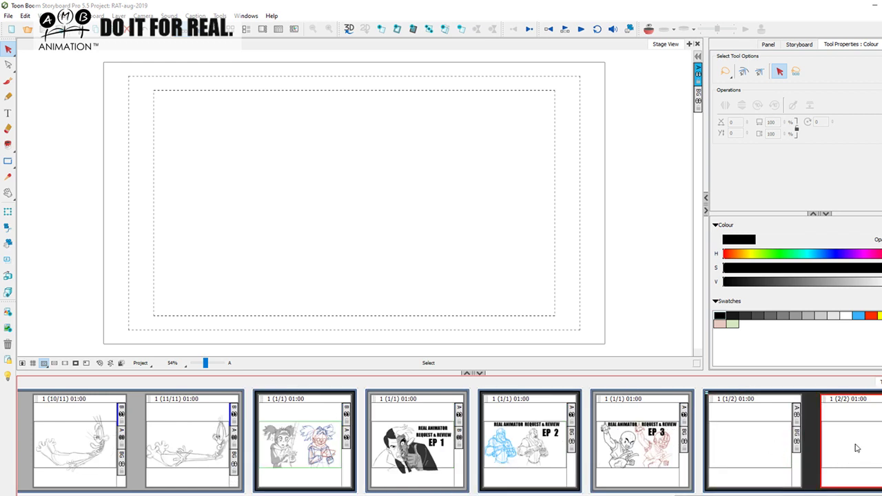
# With Brush 2 in brownish red, sketch the character's head in profile with neck, back collar and back shoulder line
pyautogui.click(9, 81)
pyautogui.click(881, 315)
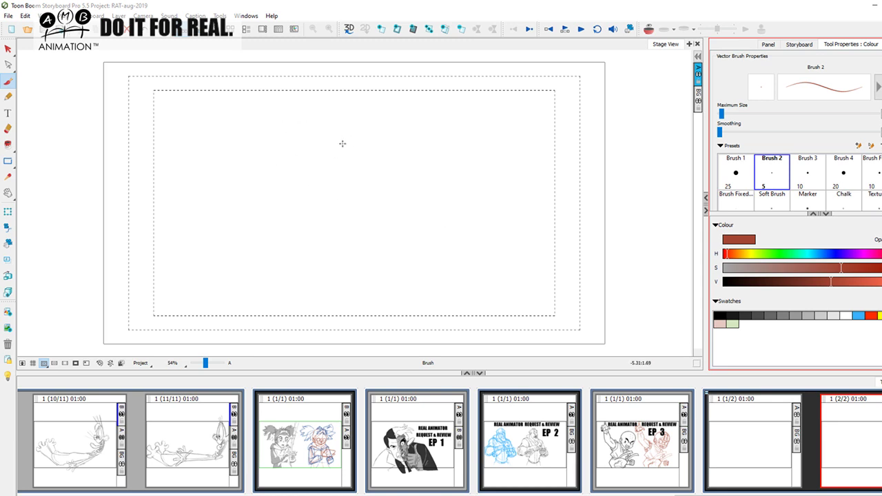
pyautogui.moveTo(321, 134)
pyautogui.mouseDown()
pyautogui.moveTo(392, 120)
pyautogui.moveTo(402, 132)
pyautogui.moveTo(413, 127)
pyautogui.moveTo(437, 145)
pyautogui.moveTo(442, 171)
pyautogui.moveTo(415, 197)
pyautogui.mouseUp()
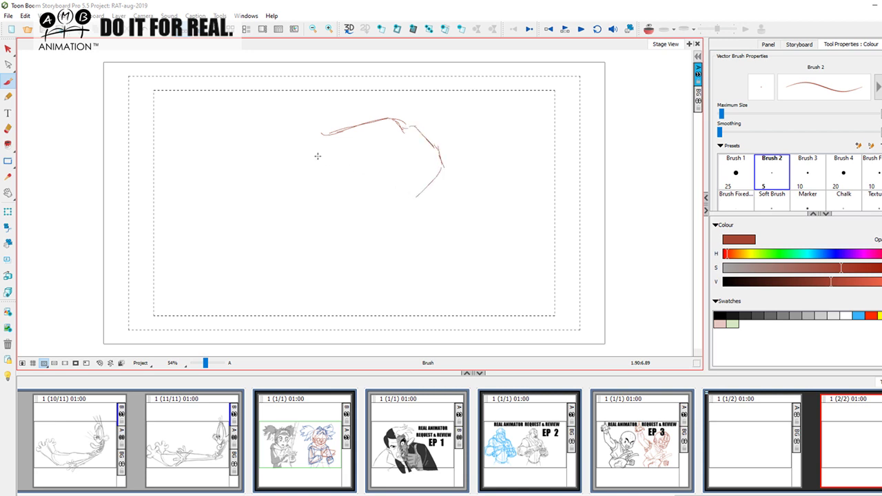
pyautogui.moveTo(323, 133)
pyautogui.mouseDown()
pyautogui.moveTo(301, 149)
pyautogui.moveTo(339, 152)
pyautogui.moveTo(333, 180)
pyautogui.moveTo(332, 170)
pyautogui.moveTo(308, 186)
pyautogui.moveTo(330, 208)
pyautogui.moveTo(307, 197)
pyautogui.moveTo(333, 209)
pyautogui.moveTo(338, 253)
pyautogui.mouseUp()
pyautogui.moveTo(329, 210); pyautogui.dragTo(349, 261)
pyautogui.moveTo(435, 181)
pyautogui.mouseDown()
pyautogui.moveTo(403, 218)
pyautogui.moveTo(414, 200)
pyautogui.moveTo(405, 250)
pyautogui.moveTo(396, 232)
pyautogui.moveTo(406, 264)
pyautogui.moveTo(392, 238)
pyautogui.moveTo(405, 256)
pyautogui.mouseUp()
pyautogui.moveTo(401, 255)
pyautogui.mouseDown()
pyautogui.moveTo(407, 266)
pyautogui.moveTo(408, 248)
pyautogui.moveTo(419, 270)
pyautogui.moveTo(412, 275)
pyautogui.moveTo(473, 352)
pyautogui.moveTo(418, 269)
pyautogui.mouseUp()
pyautogui.hotkey('ctrl', 'z')
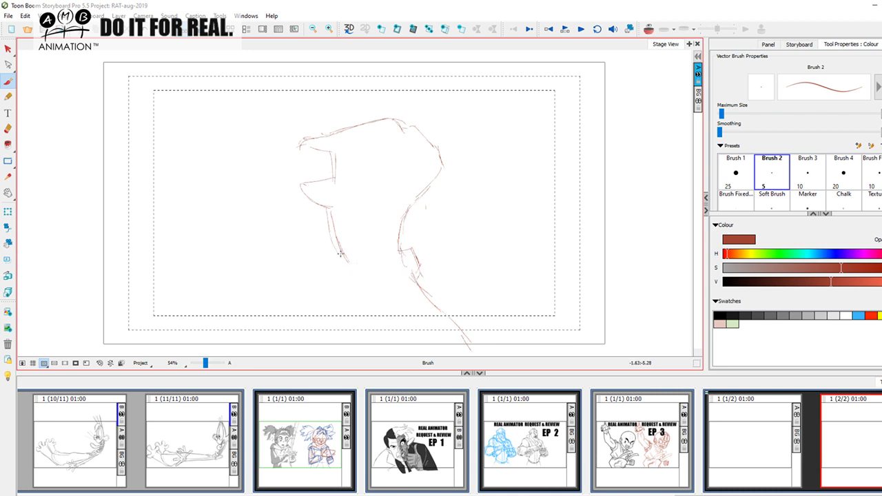
# Sketch the front of the collar and the front shoulder line running down past the frame's lower edge
pyautogui.moveTo(344, 261)
pyautogui.mouseDown()
pyautogui.moveTo(356, 258)
pyautogui.moveTo(328, 288)
pyautogui.mouseUp()
pyautogui.moveTo(328, 292)
pyautogui.mouseDown()
pyautogui.moveTo(349, 286)
pyautogui.moveTo(318, 290)
pyautogui.moveTo(362, 288)
pyautogui.moveTo(308, 324)
pyautogui.mouseUp()
pyautogui.moveTo(353, 299)
pyautogui.mouseDown()
pyautogui.moveTo(300, 324)
pyautogui.moveTo(311, 318)
pyautogui.moveTo(296, 355)
pyautogui.mouseUp()
pyautogui.moveTo(300, 341); pyautogui.dragTo(286, 356)
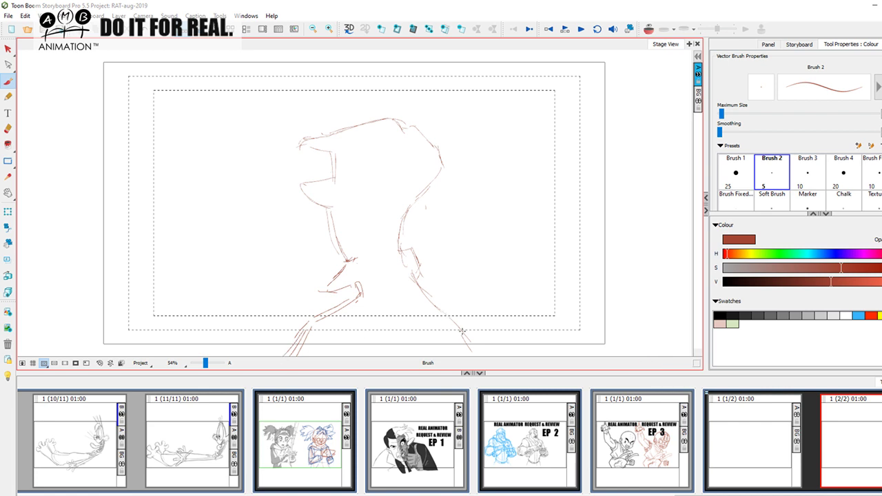
# Sketch the pipe in front of the face, with a straight stem and a squared bowl
pyautogui.moveTo(196, 327); pyautogui.dragTo(195, 325)
pyautogui.moveTo(183, 240); pyautogui.dragTo(181, 234)
pyautogui.click(183, 219)
pyautogui.moveTo(266, 226)
pyautogui.mouseDown()
pyautogui.moveTo(325, 226)
pyautogui.moveTo(270, 229)
pyautogui.mouseUp()
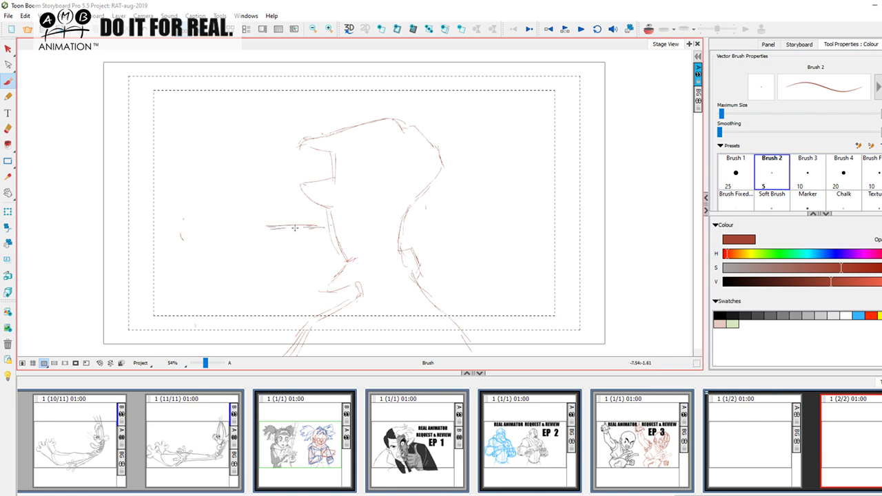
pyautogui.moveTo(197, 197)
pyautogui.mouseDown()
pyautogui.moveTo(257, 198)
pyautogui.moveTo(208, 196)
pyautogui.moveTo(224, 235)
pyautogui.moveTo(221, 224)
pyautogui.moveTo(231, 236)
pyautogui.moveTo(259, 237)
pyautogui.moveTo(309, 229)
pyautogui.moveTo(246, 227)
pyautogui.moveTo(313, 227)
pyautogui.moveTo(262, 195)
pyautogui.mouseUp()
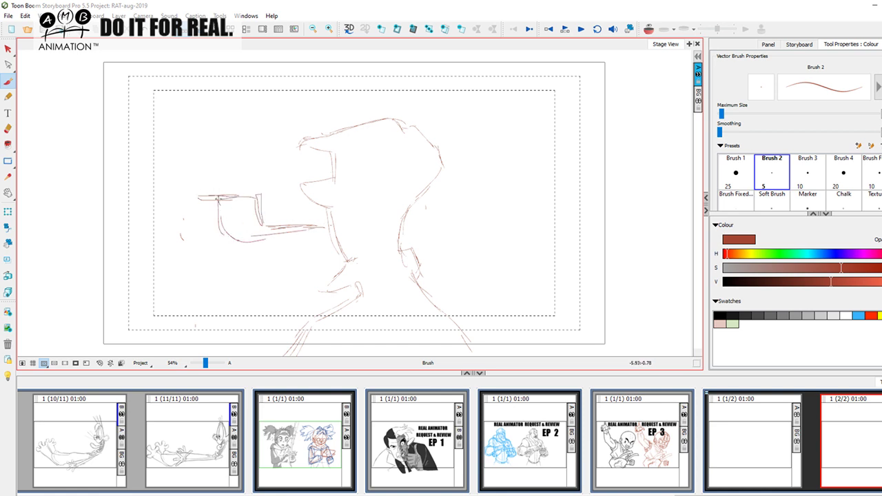
# Sketch the hand gripping the pipe bowl, including the fingers, the back of the hand and the wrist
pyautogui.moveTo(202, 236)
pyautogui.mouseDown()
pyautogui.moveTo(212, 218)
pyautogui.moveTo(243, 213)
pyautogui.moveTo(263, 220)
pyautogui.moveTo(238, 219)
pyautogui.moveTo(215, 235)
pyautogui.moveTo(269, 243)
pyautogui.moveTo(256, 254)
pyautogui.mouseUp()
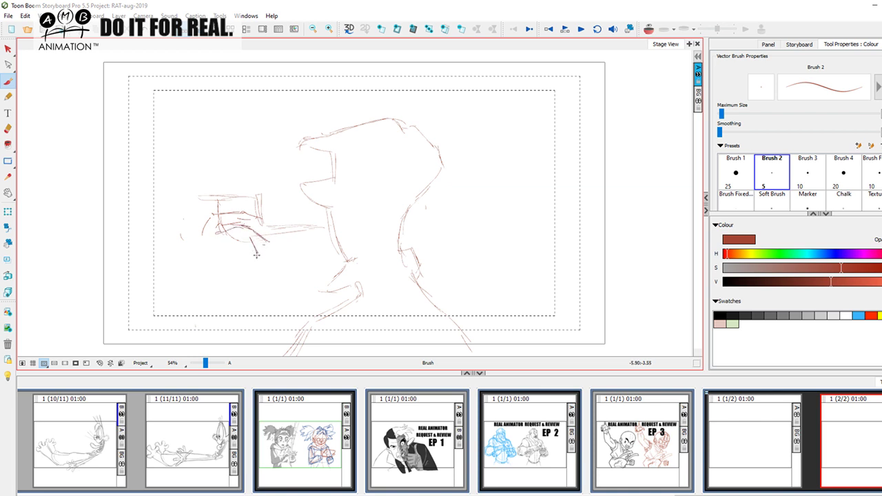
pyautogui.moveTo(246, 245)
pyautogui.mouseDown()
pyautogui.moveTo(251, 260)
pyautogui.moveTo(236, 266)
pyautogui.moveTo(251, 295)
pyautogui.mouseUp()
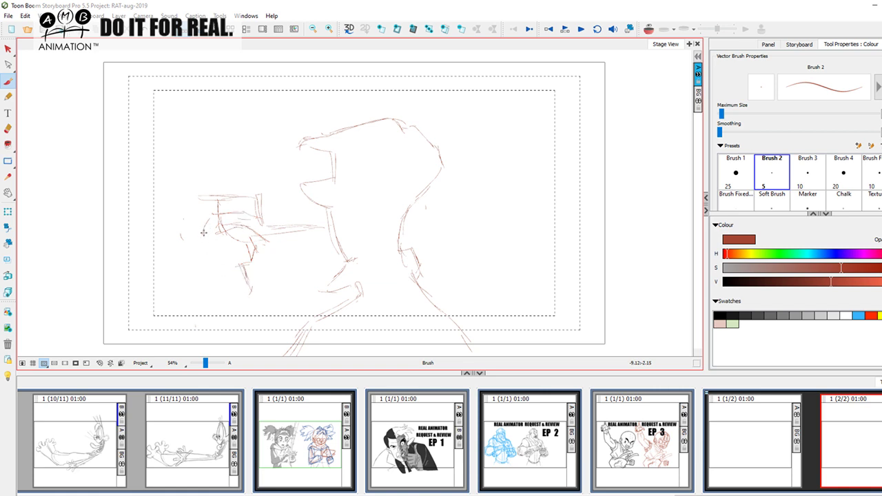
pyautogui.moveTo(211, 215)
pyautogui.mouseDown()
pyautogui.moveTo(206, 253)
pyautogui.moveTo(222, 273)
pyautogui.mouseUp()
pyautogui.moveTo(198, 241)
pyautogui.mouseDown()
pyautogui.moveTo(222, 277)
pyautogui.moveTo(208, 257)
pyautogui.moveTo(228, 302)
pyautogui.moveTo(224, 285)
pyautogui.moveTo(229, 329)
pyautogui.mouseUp()
pyautogui.hotkey('ctrl', 'z')
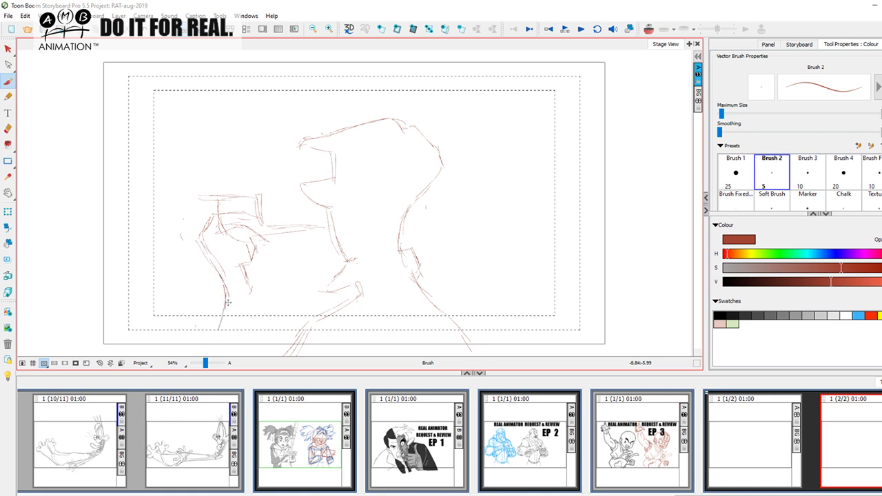
# Sketch both edges of the forearm down past the frame's lower edge and touch up the pipe bowl's side
pyautogui.moveTo(224, 288); pyautogui.dragTo(217, 341)
pyautogui.moveTo(247, 297); pyautogui.dragTo(243, 348)
pyautogui.moveTo(219, 319); pyautogui.dragTo(210, 348)
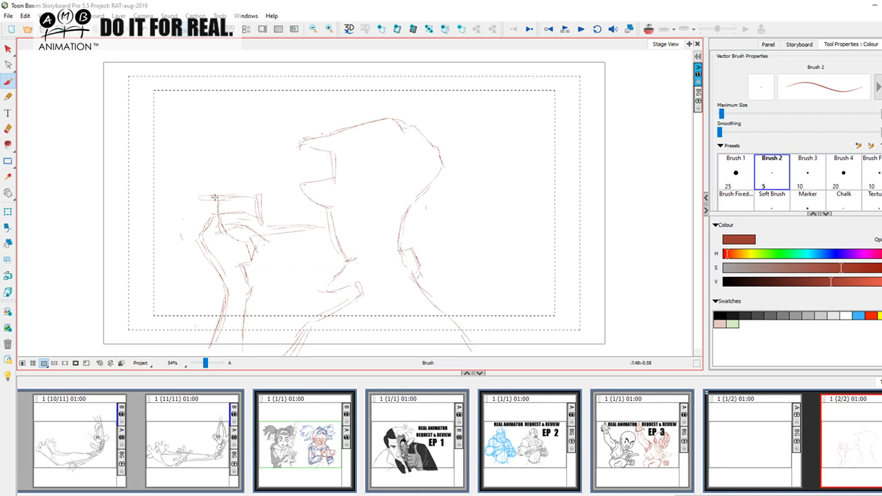
pyautogui.moveTo(260, 195); pyautogui.dragTo(259, 206)
# Change the brush colour to blue and trace the nose, the pipe bowl and the outer edge of the hand
pyautogui.moveTo(476, 240); pyautogui.dragTo(466, 225)
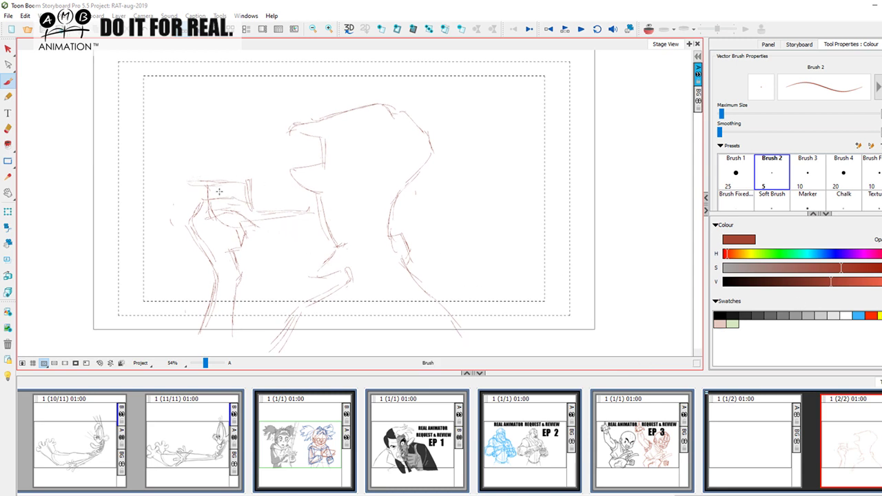
pyautogui.click(858, 315)
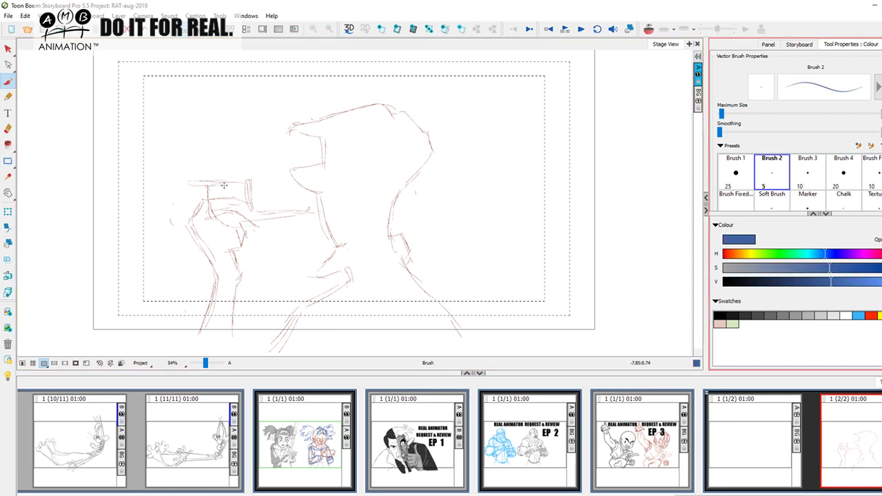
pyautogui.moveTo(203, 181)
pyautogui.mouseDown()
pyautogui.moveTo(314, 164)
pyautogui.moveTo(284, 169)
pyautogui.moveTo(323, 192)
pyautogui.mouseUp()
pyautogui.moveTo(250, 179); pyautogui.dragTo(206, 179)
pyautogui.moveTo(206, 179); pyautogui.dragTo(206, 202)
pyautogui.moveTo(249, 180)
pyautogui.mouseDown()
pyautogui.moveTo(196, 206)
pyautogui.moveTo(181, 219)
pyautogui.moveTo(205, 252)
pyautogui.mouseUp()
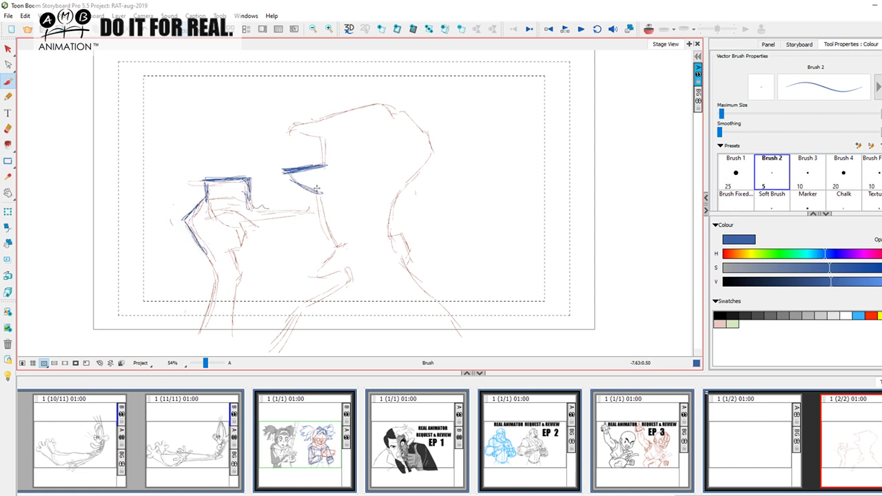
# Trace the pipe stem, the inner edge of the hand and the throat line down to the collar in blue
pyautogui.moveTo(317, 195); pyautogui.dragTo(324, 212)
pyautogui.moveTo(249, 206); pyautogui.dragTo(287, 211)
pyautogui.moveTo(261, 213)
pyautogui.mouseDown()
pyautogui.moveTo(308, 208)
pyautogui.moveTo(246, 222)
pyautogui.moveTo(235, 252)
pyautogui.mouseUp()
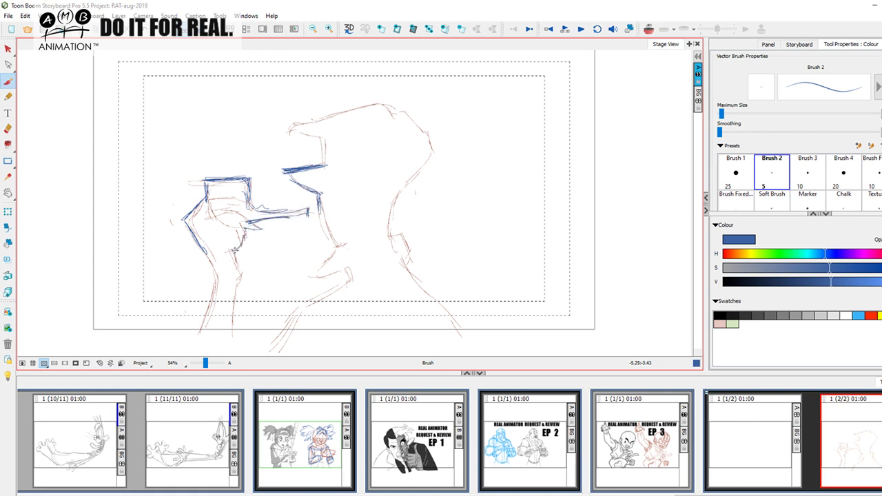
pyautogui.moveTo(318, 196)
pyautogui.mouseDown()
pyautogui.moveTo(338, 245)
pyautogui.moveTo(350, 240)
pyautogui.mouseUp()
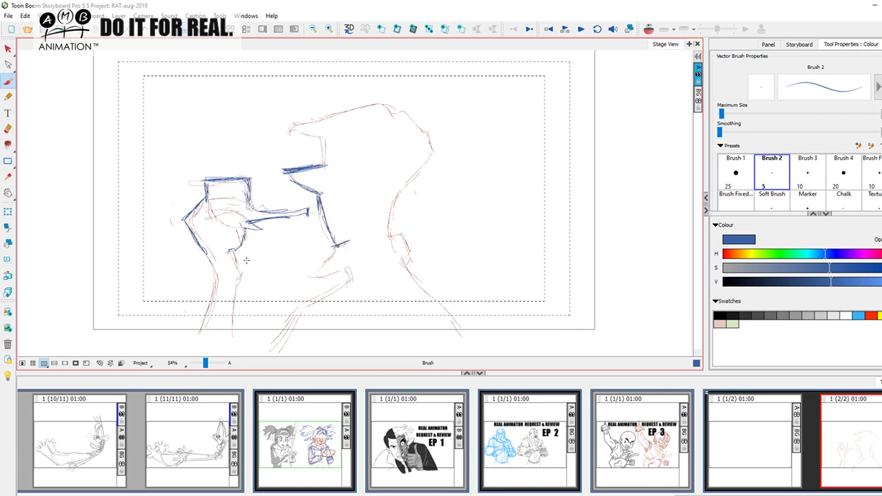
# Trace the forearm edges, the front collar and the front shoulder line in blue
pyautogui.moveTo(333, 251)
pyautogui.mouseDown()
pyautogui.moveTo(314, 277)
pyautogui.moveTo(339, 270)
pyautogui.mouseUp()
pyautogui.moveTo(233, 248)
pyautogui.mouseDown()
pyautogui.moveTo(240, 291)
pyautogui.moveTo(245, 278)
pyautogui.moveTo(211, 285)
pyautogui.moveTo(200, 336)
pyautogui.mouseUp()
pyautogui.moveTo(233, 289); pyautogui.dragTo(230, 332)
pyautogui.moveTo(219, 275); pyautogui.dragTo(189, 355)
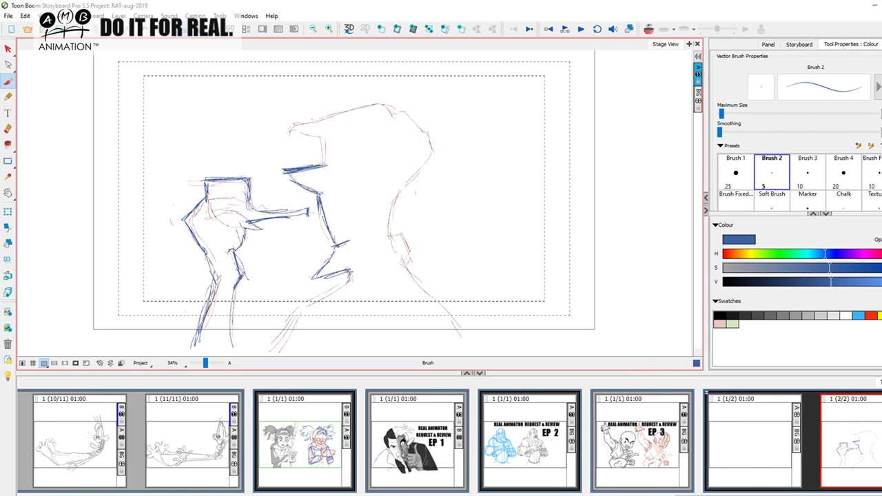
pyautogui.moveTo(348, 276); pyautogui.dragTo(272, 348)
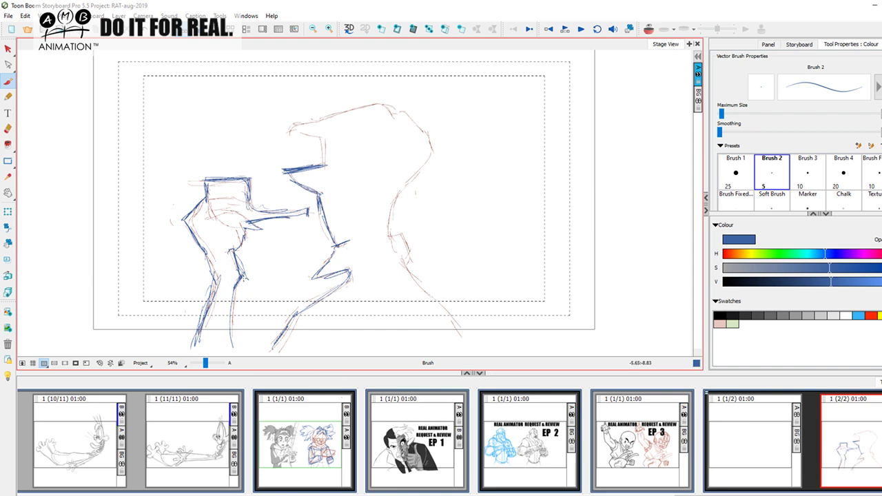
# Try closing the gap between the forearm and the front collar with blue lines
pyautogui.moveTo(238, 278)
pyautogui.mouseDown()
pyautogui.moveTo(324, 275)
pyautogui.moveTo(234, 277)
pyautogui.moveTo(229, 250)
pyautogui.mouseUp()
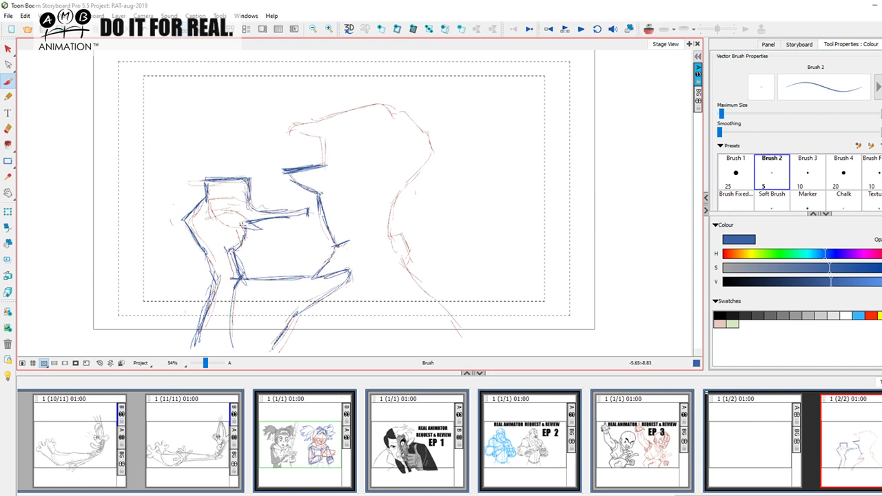
pyautogui.moveTo(248, 221)
pyautogui.mouseDown()
pyautogui.moveTo(314, 212)
pyautogui.moveTo(336, 245)
pyautogui.mouseUp()
pyautogui.moveTo(297, 218)
pyautogui.mouseDown()
pyautogui.moveTo(311, 222)
pyautogui.moveTo(231, 273)
pyautogui.moveTo(332, 246)
pyautogui.moveTo(258, 289)
pyautogui.mouseUp()
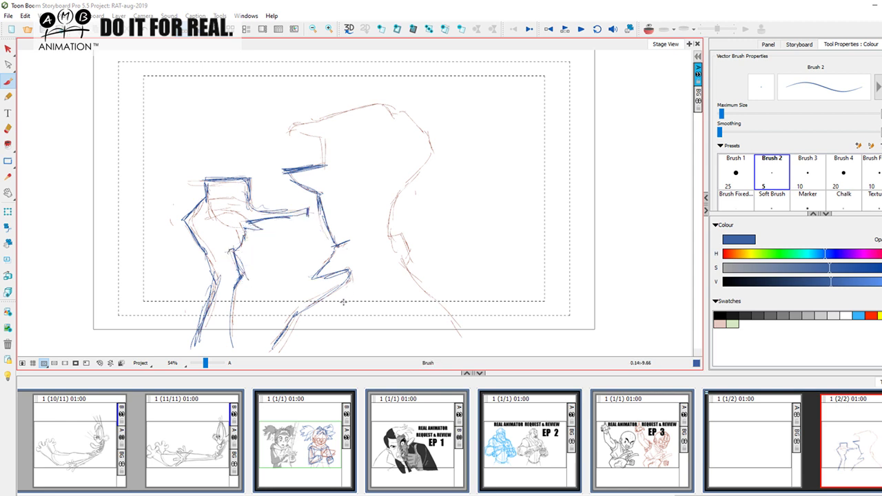
# Trace the back of the neck, the head contour, the back collar and the back shoulder line in blue
pyautogui.moveTo(391, 237)
pyautogui.mouseDown()
pyautogui.moveTo(389, 211)
pyautogui.moveTo(412, 179)
pyautogui.mouseUp()
pyautogui.moveTo(315, 195)
pyautogui.mouseDown()
pyautogui.moveTo(388, 195)
pyautogui.moveTo(427, 163)
pyautogui.moveTo(434, 137)
pyautogui.moveTo(432, 155)
pyautogui.moveTo(387, 103)
pyautogui.moveTo(293, 123)
pyautogui.moveTo(301, 135)
pyautogui.moveTo(324, 137)
pyautogui.moveTo(323, 168)
pyautogui.moveTo(288, 167)
pyautogui.moveTo(307, 138)
pyautogui.mouseUp()
pyautogui.moveTo(288, 166)
pyautogui.mouseDown()
pyautogui.moveTo(326, 142)
pyautogui.moveTo(328, 153)
pyautogui.mouseUp()
pyautogui.hotkey('ctrl', 'z')
pyautogui.hotkey('ctrl', 'z')
pyautogui.hotkey('ctrl', 'z')
pyautogui.hotkey('ctrl', 'z')
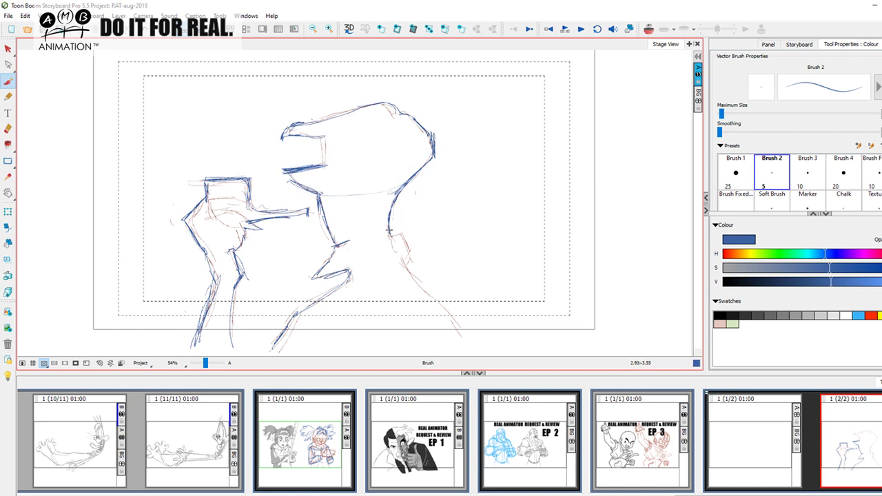
pyautogui.moveTo(390, 235); pyautogui.dragTo(403, 228)
pyautogui.moveTo(394, 250); pyautogui.dragTo(459, 345)
# Delete all the blue silhouette lines, keep the red pose sketch, and return to the Brush
pyautogui.hotkey('alt', 's')
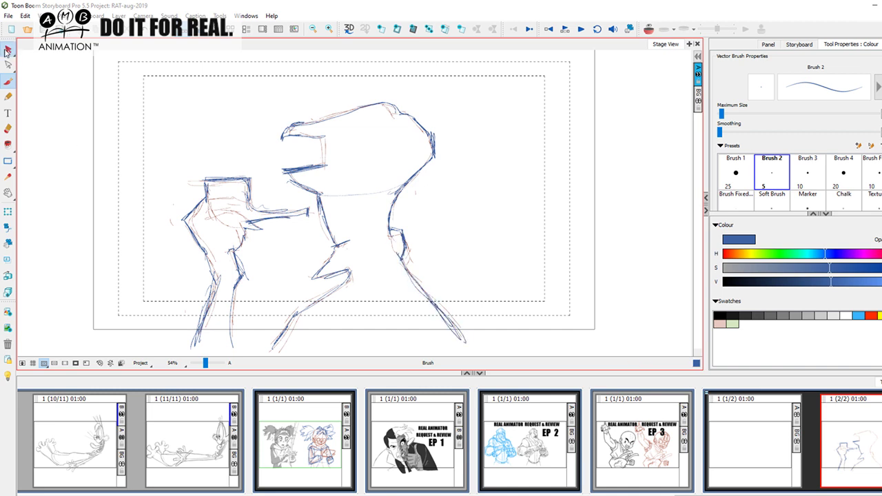
pyautogui.hotkey('ctrl', 'a')
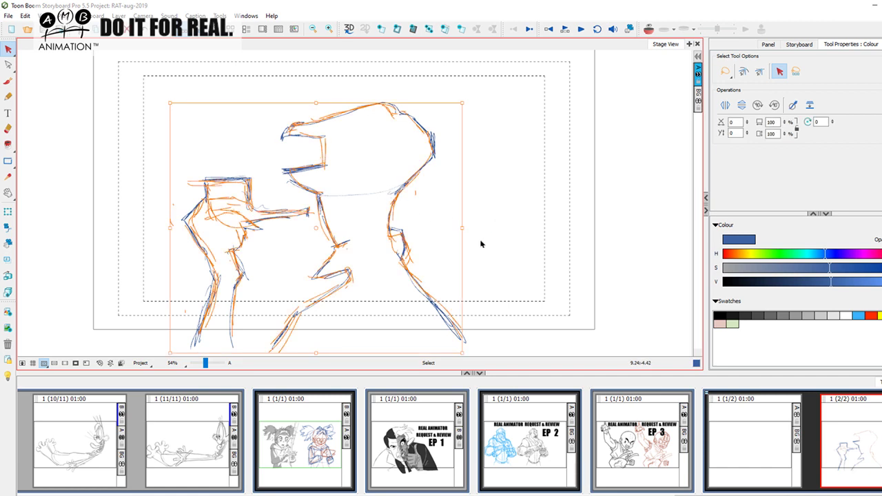
pyautogui.press('Delete')
pyautogui.hotkey('ctrl', 'z')
pyautogui.click(406, 215)
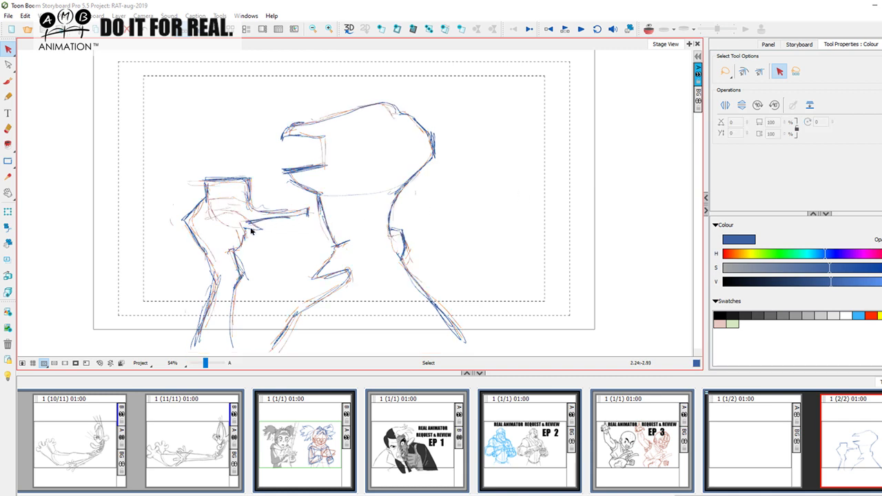
pyautogui.hotkey('ctrl', 'a')
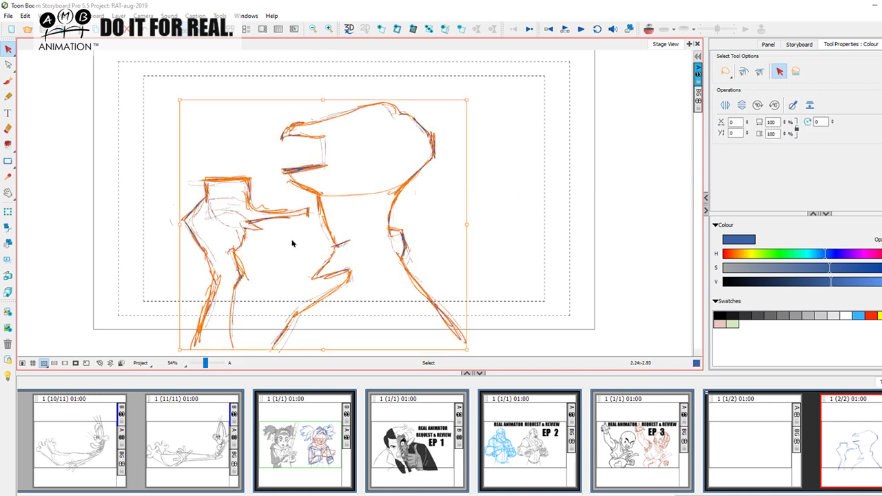
pyautogui.click(469, 236)
pyautogui.click(9, 81)
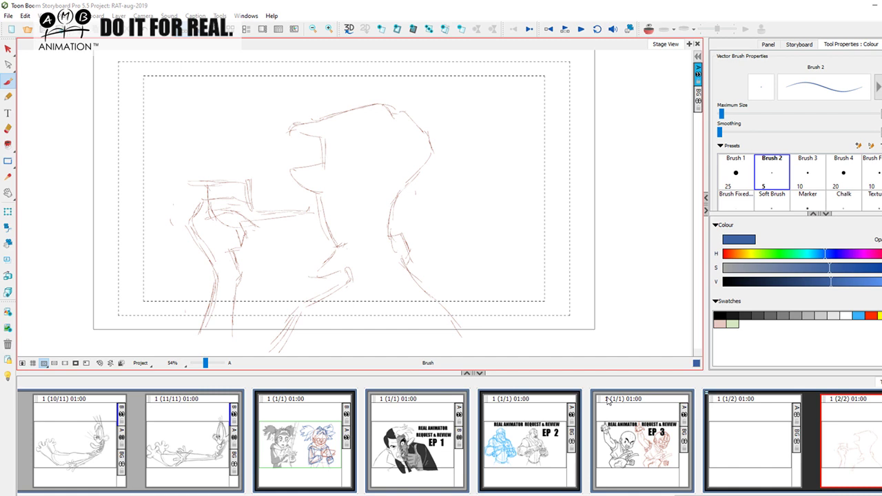
# Add a blank panel after the pose sketch, turn on onion skin and set the brush colour to red
pyautogui.click(382, 29)
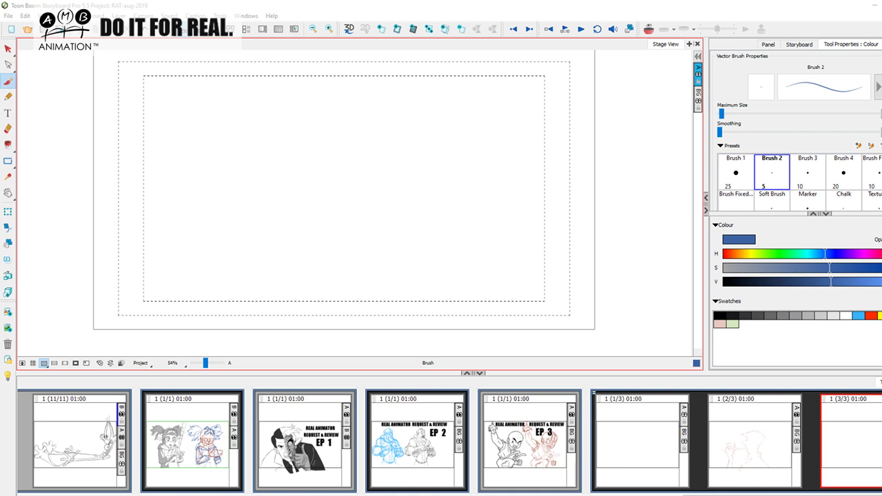
pyautogui.click(648, 29)
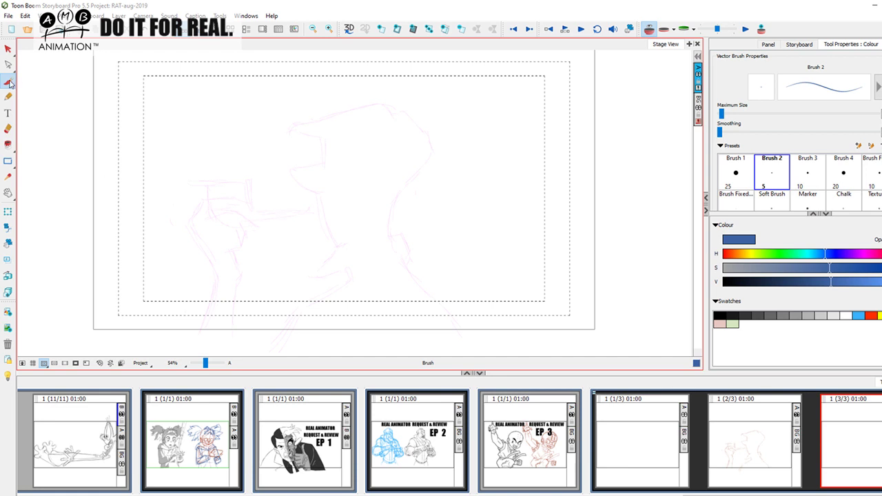
pyautogui.click(872, 315)
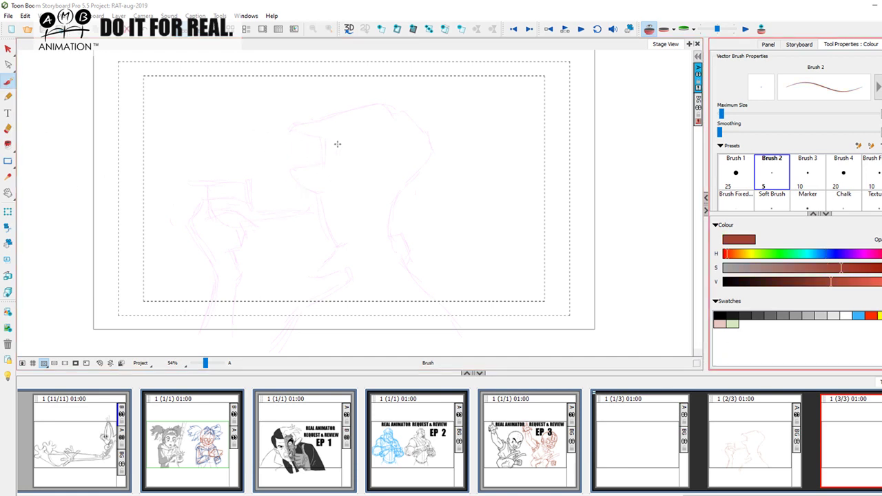
# Sketch the brow notch and the top and back of the head, flipping against the previous panel to compare
pyautogui.moveTo(311, 145); pyautogui.dragTo(336, 156)
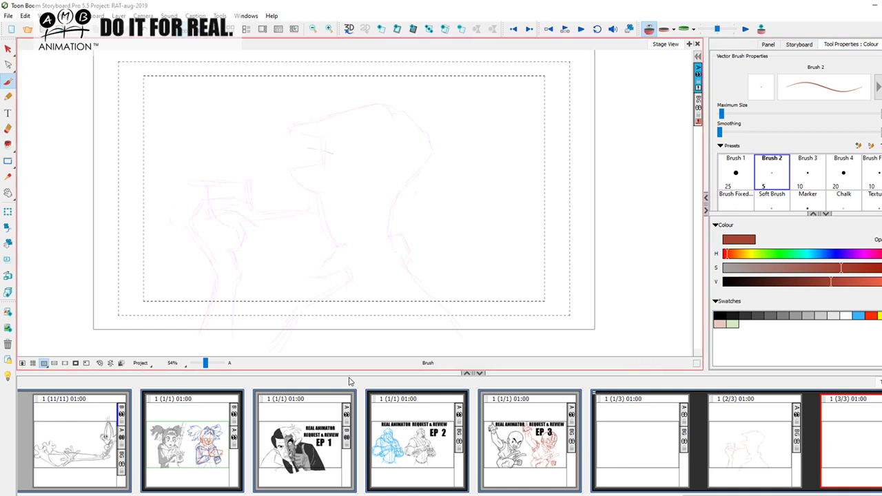
pyautogui.moveTo(303, 145); pyautogui.dragTo(329, 157)
pyautogui.press('Left')
pyautogui.press('Right')
pyautogui.press('Left')
pyautogui.moveTo(331, 150)
pyautogui.mouseDown()
pyautogui.moveTo(340, 131)
pyautogui.moveTo(315, 138)
pyautogui.moveTo(341, 133)
pyautogui.moveTo(322, 152)
pyautogui.moveTo(365, 115)
pyautogui.moveTo(402, 107)
pyautogui.moveTo(442, 137)
pyautogui.moveTo(445, 160)
pyautogui.moveTo(415, 187)
pyautogui.mouseUp()
pyautogui.press('Right')
pyautogui.moveTo(448, 157); pyautogui.dragTo(396, 201)
# Sketch the tapering form projecting forward from the face and its inner lines, checking it against the previous pose
pyautogui.moveTo(294, 154); pyautogui.dragTo(324, 175)
pyautogui.moveTo(282, 146)
pyautogui.mouseDown()
pyautogui.moveTo(310, 164)
pyautogui.moveTo(266, 143)
pyautogui.moveTo(237, 159)
pyautogui.moveTo(249, 171)
pyautogui.moveTo(277, 169)
pyautogui.mouseUp()
pyautogui.press('Left')
pyautogui.press('Right')
pyautogui.press('Left')
pyautogui.press('Right')
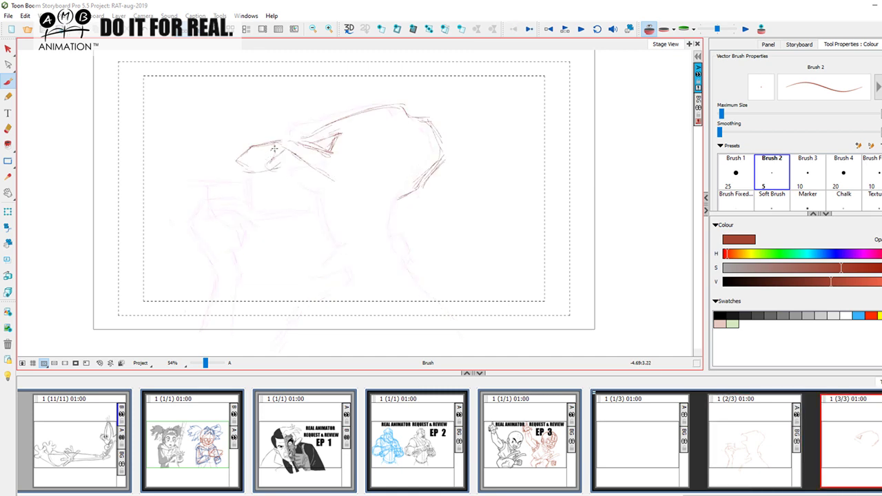
pyautogui.moveTo(266, 151); pyautogui.dragTo(251, 168)
pyautogui.press('Left')
pyautogui.press('Right')
pyautogui.press('Left')
pyautogui.press('Right')
# Sketch the lower edge of the projecting form, the front and back of the neck and the collar
pyautogui.moveTo(259, 151)
pyautogui.mouseDown()
pyautogui.moveTo(246, 165)
pyautogui.moveTo(311, 142)
pyautogui.moveTo(308, 193)
pyautogui.moveTo(335, 181)
pyautogui.mouseUp()
pyautogui.press('Left')
pyautogui.press('Right')
pyautogui.moveTo(319, 193); pyautogui.dragTo(317, 236)
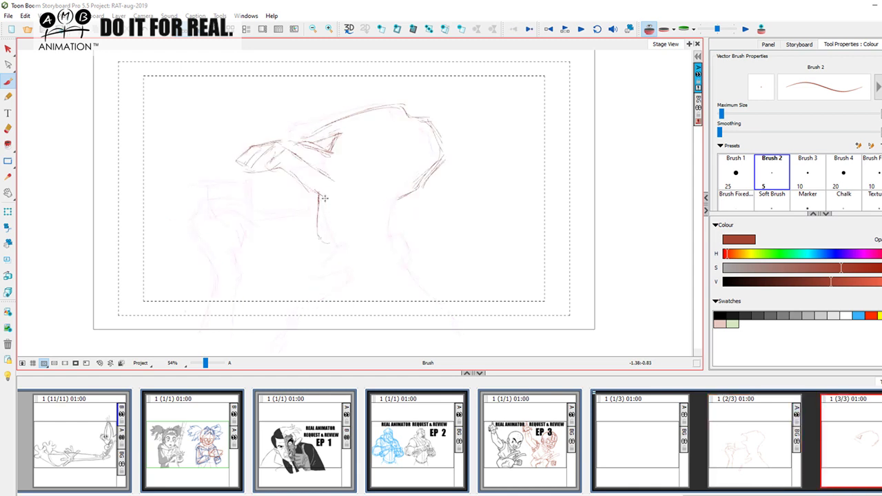
pyautogui.moveTo(329, 241); pyautogui.dragTo(332, 292)
pyautogui.moveTo(412, 184)
pyautogui.mouseDown()
pyautogui.moveTo(390, 243)
pyautogui.moveTo(392, 214)
pyautogui.moveTo(393, 239)
pyautogui.mouseUp()
pyautogui.moveTo(394, 239); pyautogui.dragTo(405, 261)
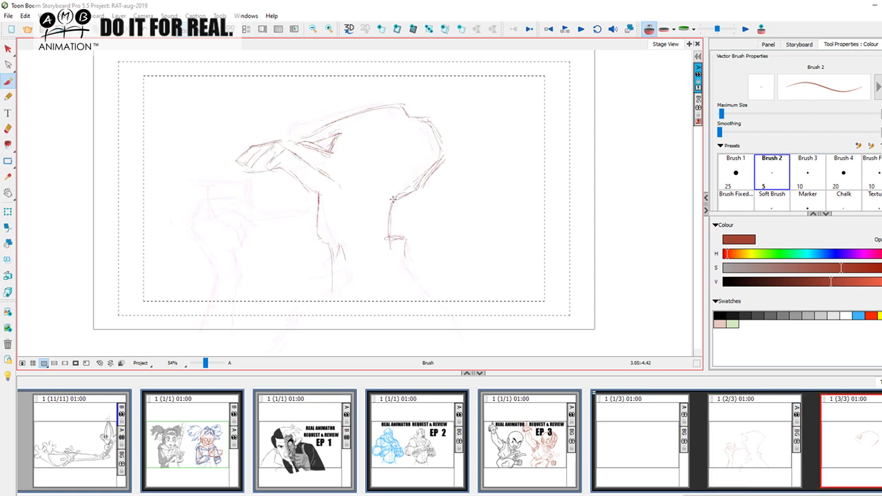
# Select all of the second pose's lines and shift them slightly upward on the onion-skinned sketch
pyautogui.hotkey('alt', 's')
pyautogui.hotkey('ctrl', 'a')
pyautogui.moveTo(391, 212); pyautogui.dragTo(394, 203)
pyautogui.click(365, 273)
# Clean up the back collar and sketch the front collar marks and the back shoulder line
pyautogui.hotkey('alt', 'e')
pyautogui.moveTo(405, 238)
pyautogui.mouseDown()
pyautogui.moveTo(400, 229)
pyautogui.moveTo(394, 236)
pyautogui.moveTo(391, 215)
pyautogui.moveTo(389, 233)
pyautogui.mouseUp()
pyautogui.click(8, 82)
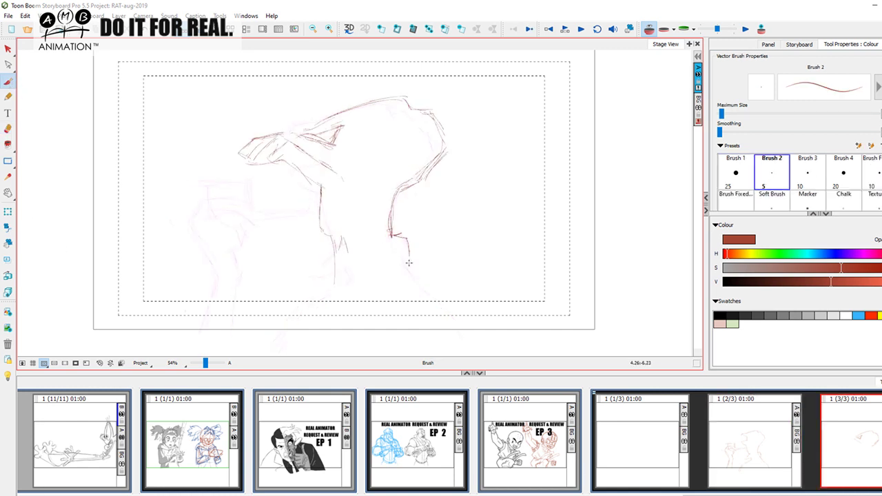
pyautogui.press('a')
pyautogui.press('f')
pyautogui.moveTo(338, 230)
pyautogui.mouseDown()
pyautogui.moveTo(329, 234)
pyautogui.moveTo(347, 226)
pyautogui.moveTo(361, 236)
pyautogui.moveTo(335, 255)
pyautogui.moveTo(360, 281)
pyautogui.moveTo(449, 309)
pyautogui.moveTo(467, 343)
pyautogui.mouseUp()
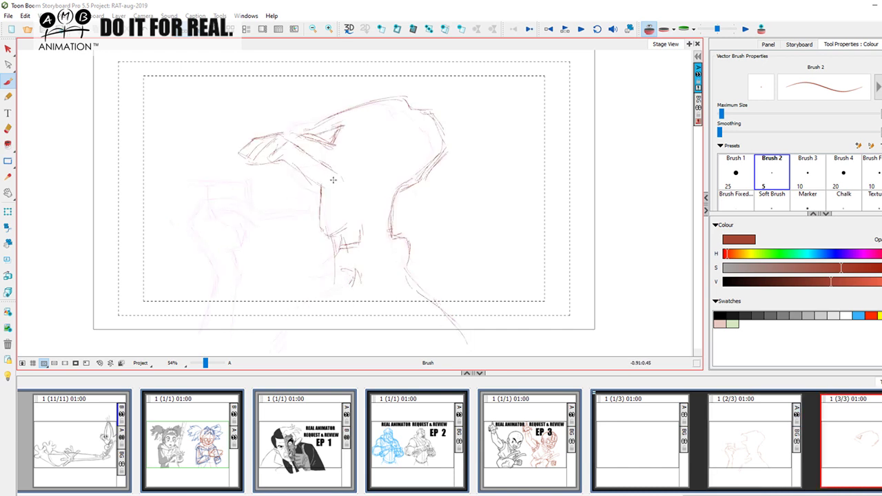
# Sketch the inner neck and shirt-front lines, add the front shoulder, and reinforce the back shoulder past the frame's lower edge
pyautogui.moveTo(344, 178)
pyautogui.mouseDown()
pyautogui.moveTo(349, 219)
pyautogui.moveTo(325, 288)
pyautogui.mouseUp()
pyautogui.moveTo(344, 192); pyautogui.dragTo(351, 290)
pyautogui.moveTo(343, 233)
pyautogui.mouseDown()
pyautogui.moveTo(354, 314)
pyautogui.moveTo(294, 306)
pyautogui.mouseUp()
pyautogui.moveTo(324, 293)
pyautogui.mouseDown()
pyautogui.moveTo(287, 310)
pyautogui.moveTo(295, 334)
pyautogui.mouseUp()
pyautogui.press('space')
pyautogui.moveTo(405, 267)
pyautogui.mouseDown()
pyautogui.moveTo(415, 281)
pyautogui.moveTo(423, 276)
pyautogui.moveTo(456, 325)
pyautogui.mouseUp()
pyautogui.moveTo(408, 271); pyautogui.dragTo(423, 285)
pyautogui.moveTo(447, 315); pyautogui.dragTo(468, 352)
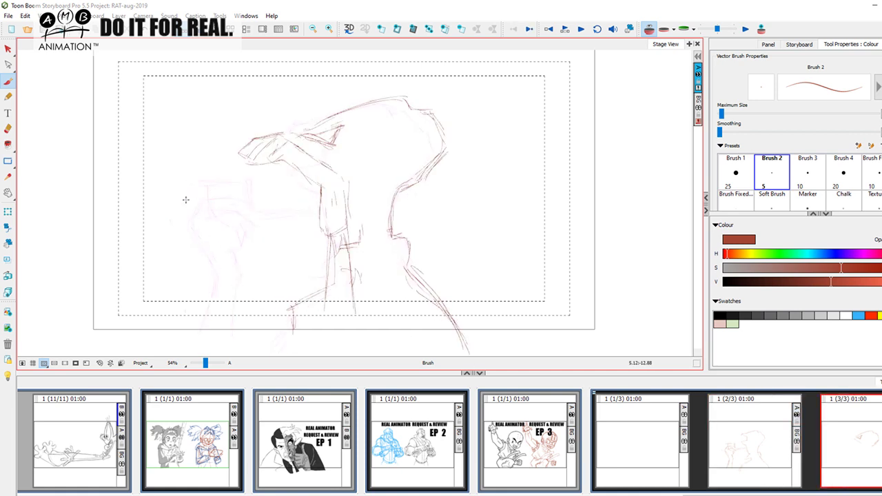
# Sketch the raised hand's outer edge, fingers and palm down to the wrist
pyautogui.moveTo(191, 211); pyautogui.dragTo(220, 181)
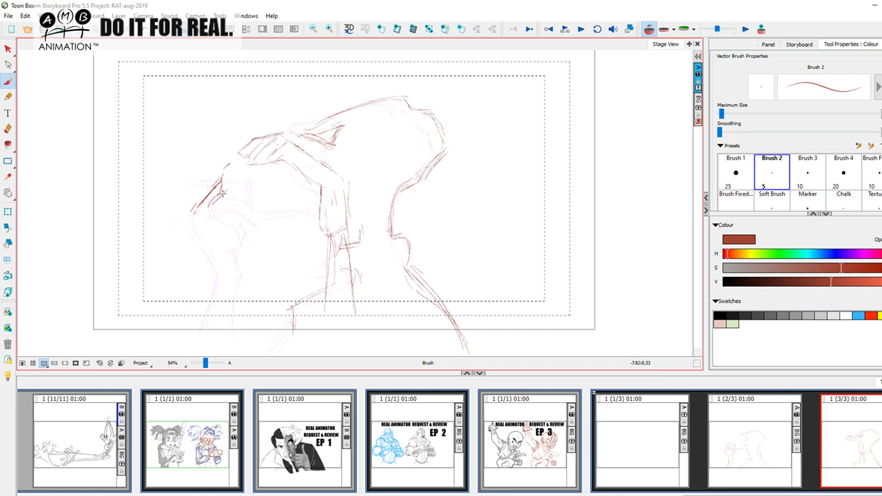
pyautogui.moveTo(218, 198)
pyautogui.mouseDown()
pyautogui.moveTo(247, 187)
pyautogui.moveTo(222, 210)
pyautogui.moveTo(261, 207)
pyautogui.moveTo(229, 216)
pyautogui.mouseUp()
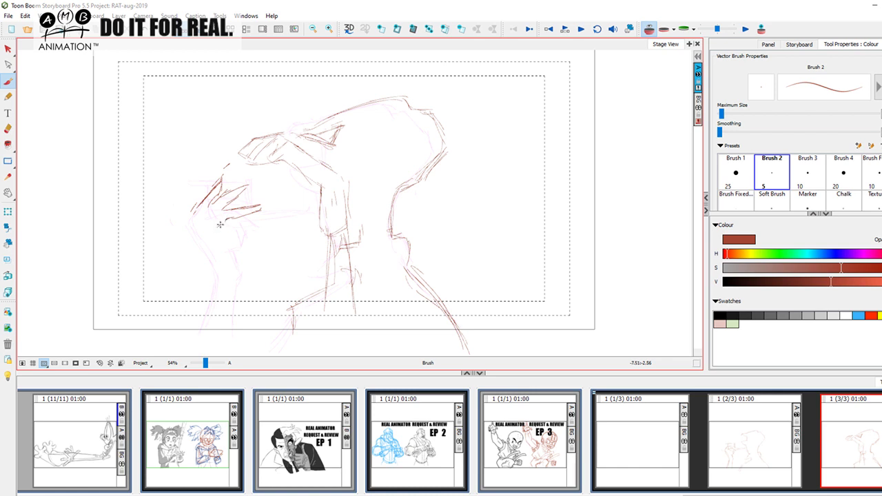
pyautogui.moveTo(248, 226); pyautogui.dragTo(254, 230)
pyautogui.moveTo(257, 229)
pyautogui.mouseDown()
pyautogui.moveTo(229, 269)
pyautogui.moveTo(220, 244)
pyautogui.moveTo(233, 270)
pyautogui.mouseUp()
pyautogui.moveTo(234, 265); pyautogui.dragTo(226, 289)
pyautogui.press('Left')
pyautogui.press('Right')
# Sketch both edges of the forearm down past the frame's lower edge and compare with the previous pose
pyautogui.moveTo(188, 210)
pyautogui.mouseDown()
pyautogui.moveTo(213, 282)
pyautogui.moveTo(198, 246)
pyautogui.moveTo(208, 289)
pyautogui.moveTo(209, 264)
pyautogui.moveTo(186, 332)
pyautogui.mouseUp()
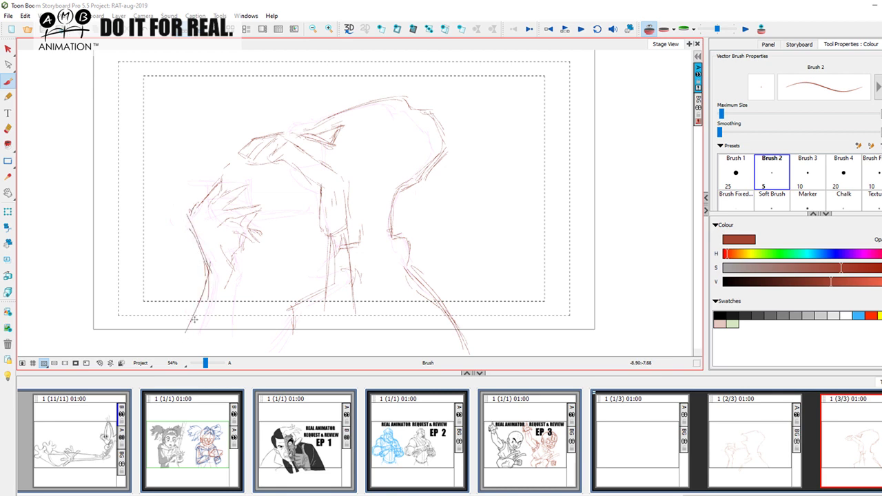
pyautogui.moveTo(234, 274); pyautogui.dragTo(212, 339)
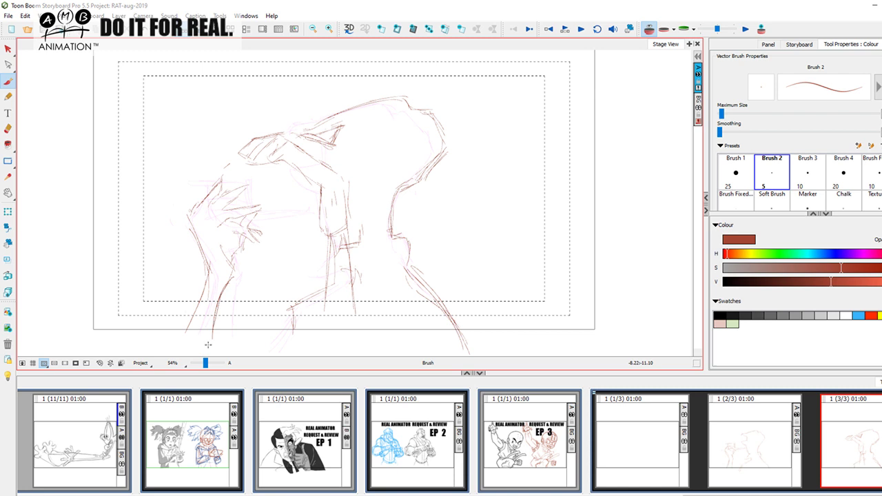
pyautogui.moveTo(208, 279); pyautogui.dragTo(184, 339)
pyautogui.moveTo(200, 296); pyautogui.dragTo(181, 340)
pyautogui.press('Left')
pyautogui.press('Right')
# Sketch the pipe above the raised hand with its long stem slanting up past the upper safe-area line
pyautogui.moveTo(230, 147)
pyautogui.mouseDown()
pyautogui.moveTo(218, 150)
pyautogui.moveTo(242, 176)
pyautogui.moveTo(263, 169)
pyautogui.moveTo(265, 153)
pyautogui.mouseUp()
pyautogui.moveTo(239, 84); pyautogui.dragTo(263, 140)
pyautogui.moveTo(215, 67); pyautogui.dragTo(253, 126)
pyautogui.moveTo(239, 92)
pyautogui.mouseDown()
pyautogui.moveTo(256, 134)
pyautogui.moveTo(229, 72)
pyautogui.mouseUp()
pyautogui.moveTo(232, 82)
pyautogui.mouseDown()
pyautogui.moveTo(262, 133)
pyautogui.moveTo(223, 155)
pyautogui.mouseUp()
pyautogui.press('Left')
pyautogui.press('Right')
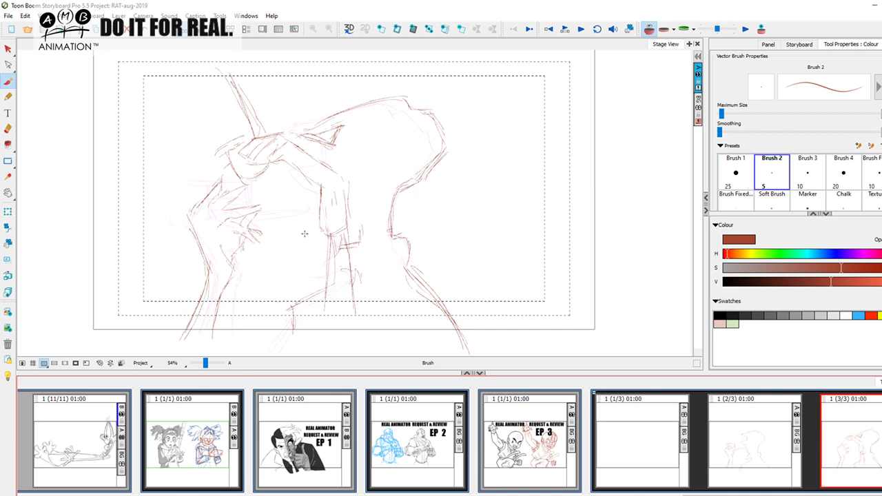
# Extend the front shoulder line down past the frame's lower edge and rework its corner
pyautogui.moveTo(292, 324); pyautogui.dragTo(268, 346)
pyautogui.press('Left')
pyautogui.press('Right')
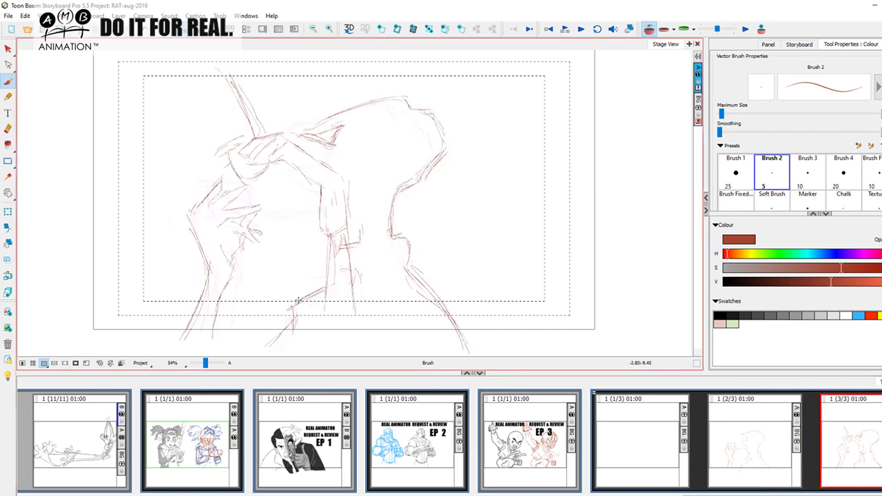
pyautogui.moveTo(305, 295); pyautogui.dragTo(292, 334)
pyautogui.press('Left')
pyautogui.press('Right')
# Sketch the small shape between the raised hand and the neck and flip between the two poses to compare
pyautogui.moveTo(298, 180); pyautogui.dragTo(294, 189)
pyautogui.moveTo(262, 200); pyautogui.dragTo(297, 192)
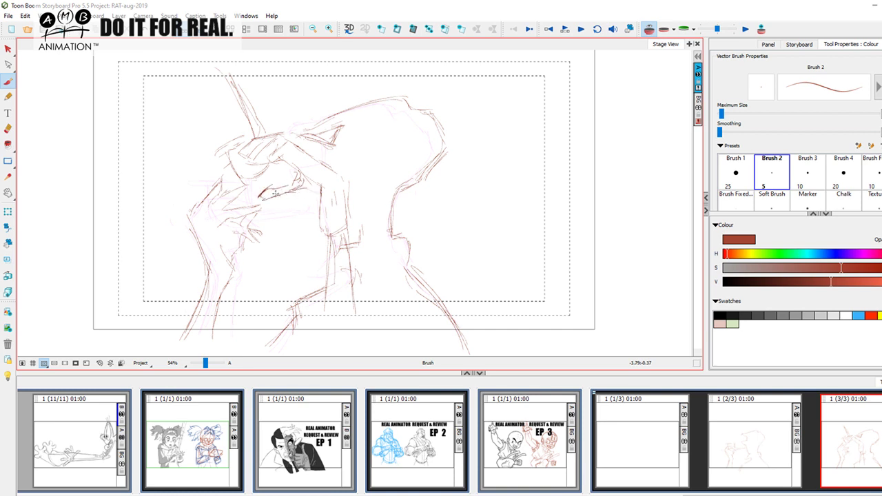
pyautogui.press('Left')
pyautogui.press('Right')
pyautogui.press('Left')
pyautogui.press('Right')
pyautogui.press('Left')
# Add another blank panel after the second pose and flip back to check its onion skin
pyautogui.click(874, 443)
pyautogui.click(788, 428)
pyautogui.click(855, 426)
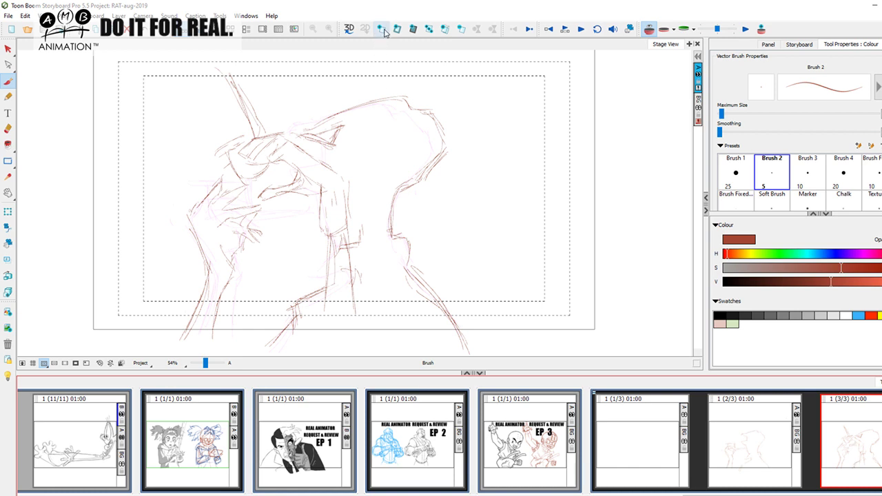
pyautogui.click(385, 31)
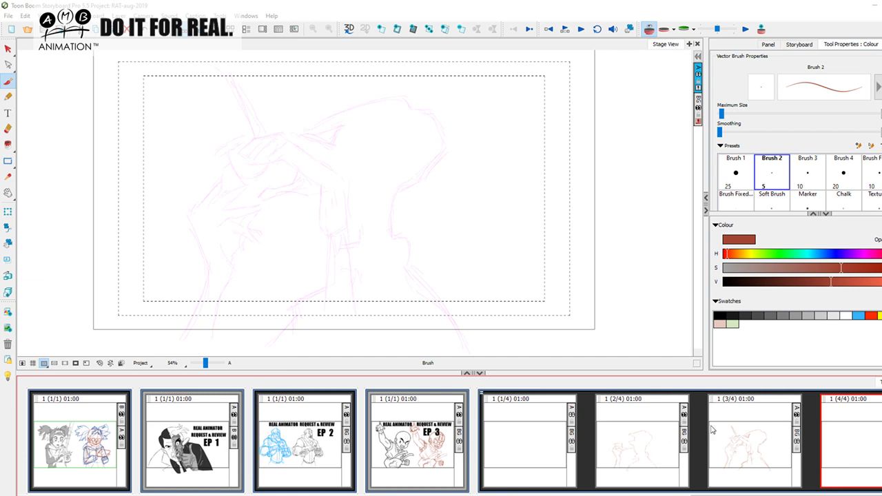
pyautogui.click(848, 442)
pyautogui.press('Left')
pyautogui.press('Right')
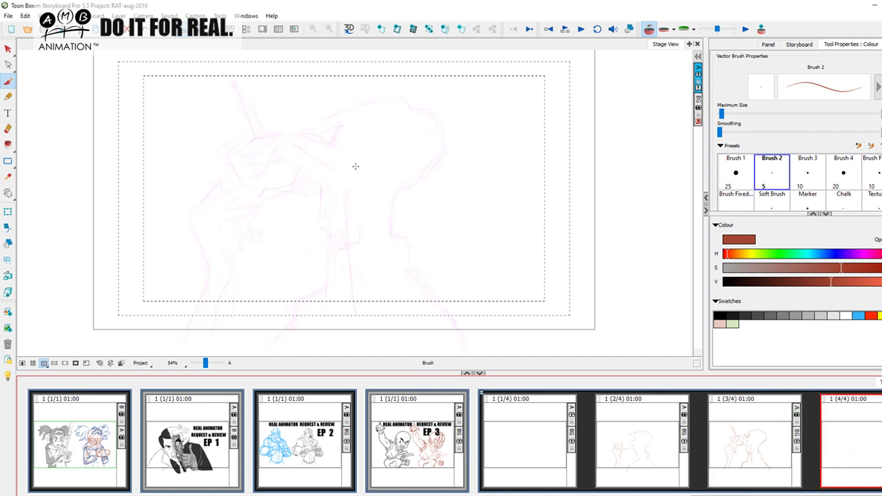
# Sketch the front of the face from the forehead down to the chin for the third pose
pyautogui.click(344, 113)
pyautogui.hotkey('ctrl', 'z')
pyautogui.moveTo(340, 109)
pyautogui.mouseDown()
pyautogui.moveTo(374, 106)
pyautogui.moveTo(317, 105)
pyautogui.moveTo(333, 166)
pyautogui.moveTo(330, 151)
pyautogui.moveTo(319, 204)
pyautogui.mouseUp()
pyautogui.moveTo(330, 148)
pyautogui.mouseDown()
pyautogui.moveTo(320, 206)
pyautogui.moveTo(337, 216)
pyautogui.mouseUp()
pyautogui.press('Left')
pyautogui.press('Right')
pyautogui.press('Left')
pyautogui.press('Right')
# Sketch the forelock and the top and back of the head down to the nape, comparing with the previous pose
pyautogui.moveTo(349, 117)
pyautogui.mouseDown()
pyautogui.moveTo(368, 105)
pyautogui.moveTo(364, 99)
pyautogui.moveTo(331, 96)
pyautogui.moveTo(407, 104)
pyautogui.moveTo(439, 115)
pyautogui.moveTo(450, 130)
pyautogui.moveTo(456, 160)
pyautogui.moveTo(421, 191)
pyautogui.moveTo(388, 199)
pyautogui.moveTo(454, 153)
pyautogui.mouseUp()
pyautogui.press('Left')
pyautogui.press('Right')
pyautogui.press('Left')
pyautogui.press('Right')
pyautogui.press('Left')
pyautogui.press('Right')
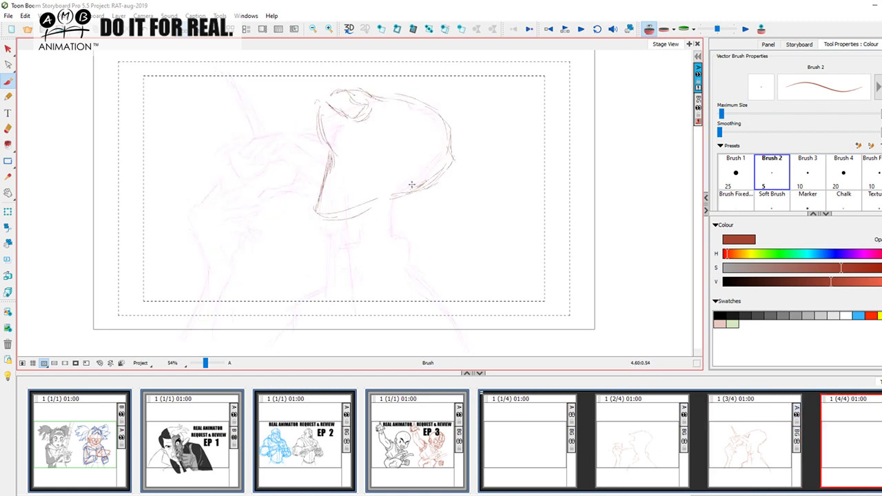
pyautogui.press('Left')
pyautogui.press('Right')
# Sketch the back and front edges of the neck down to the collar
pyautogui.moveTo(391, 236)
pyautogui.mouseDown()
pyautogui.moveTo(388, 200)
pyautogui.moveTo(357, 242)
pyautogui.mouseUp()
pyautogui.press('Left')
pyautogui.press('Right')
pyautogui.moveTo(396, 197); pyautogui.dragTo(392, 246)
pyautogui.moveTo(359, 204)
pyautogui.mouseDown()
pyautogui.moveTo(359, 252)
pyautogui.moveTo(414, 245)
pyautogui.moveTo(410, 258)
pyautogui.mouseUp()
pyautogui.press('Left')
pyautogui.press('Right')
pyautogui.press('Left')
pyautogui.press('Right')
# Sketch the front collar and the back shoulder curving down into the arm past the frame's lower edge
pyautogui.moveTo(341, 249); pyautogui.dragTo(330, 268)
pyautogui.press('Left')
pyautogui.press('Right')
pyautogui.moveTo(409, 254)
pyautogui.mouseDown()
pyautogui.moveTo(411, 267)
pyautogui.moveTo(435, 243)
pyautogui.mouseUp()
pyautogui.moveTo(408, 256)
pyautogui.mouseDown()
pyautogui.moveTo(437, 247)
pyautogui.moveTo(464, 318)
pyautogui.mouseUp()
pyautogui.moveTo(455, 272); pyautogui.dragTo(464, 348)
pyautogui.press('Left')
pyautogui.press('Right')
# Redraw the front shoulder and upper arm line down past the frame's lower edge and compare it with the previous pose
pyautogui.moveTo(330, 252)
pyautogui.mouseDown()
pyautogui.moveTo(324, 277)
pyautogui.moveTo(285, 279)
pyautogui.moveTo(267, 309)
pyautogui.mouseUp()
pyautogui.press('Left')
pyautogui.press('Right')
pyautogui.hotkey('ctrl', 'z')
pyautogui.moveTo(289, 270)
pyautogui.mouseDown()
pyautogui.moveTo(235, 343)
pyautogui.moveTo(312, 252)
pyautogui.moveTo(332, 264)
pyautogui.mouseUp()
pyautogui.moveTo(303, 251); pyautogui.dragTo(241, 329)
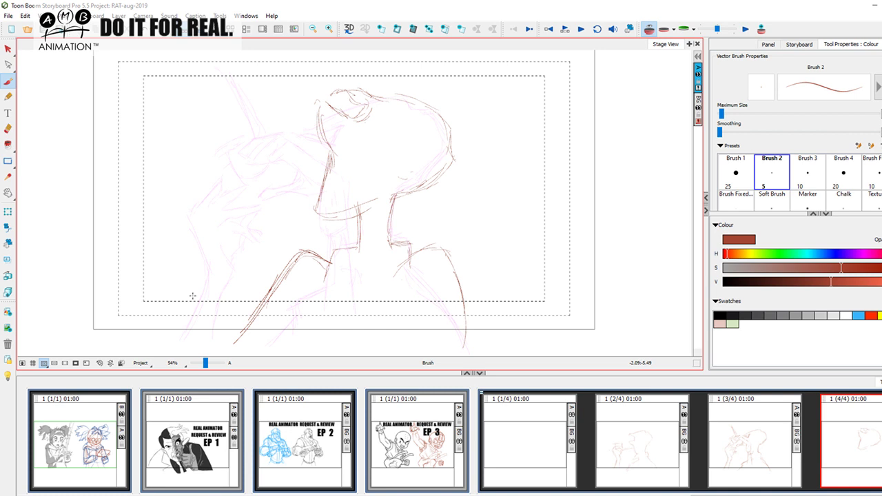
pyautogui.press('Left')
pyautogui.press('Right')
pyautogui.press('Left')
pyautogui.press('Right')
# Sketch the back edge and extended fingers of the raised hand in front of the face, comparing with the previous pose
pyautogui.moveTo(259, 152)
pyautogui.mouseDown()
pyautogui.moveTo(296, 186)
pyautogui.moveTo(292, 241)
pyautogui.mouseUp()
pyautogui.hotkey('ctrl', 'z')
pyautogui.press('Left')
pyautogui.press('Right')
pyautogui.moveTo(256, 175)
pyautogui.mouseDown()
pyautogui.moveTo(289, 239)
pyautogui.moveTo(263, 184)
pyautogui.moveTo(236, 158)
pyautogui.moveTo(212, 156)
pyautogui.moveTo(221, 159)
pyautogui.mouseUp()
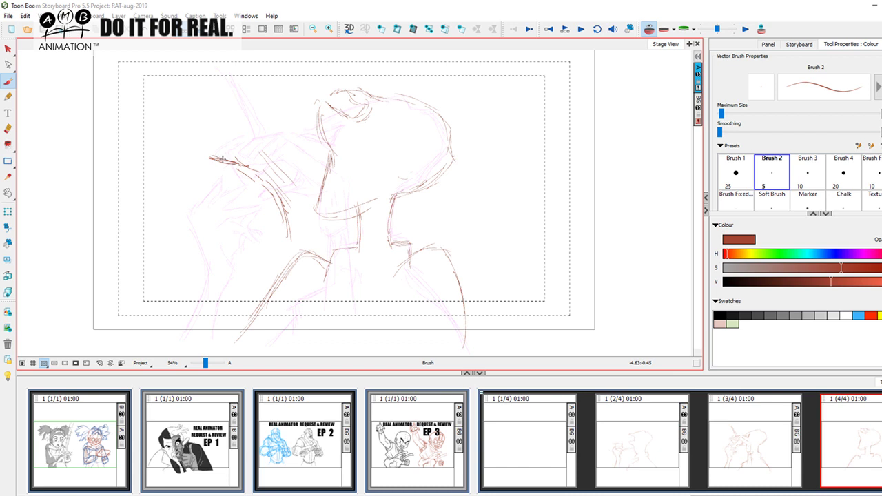
pyautogui.moveTo(204, 129); pyautogui.dragTo(255, 167)
pyautogui.moveTo(218, 118)
pyautogui.mouseDown()
pyautogui.moveTo(266, 177)
pyautogui.moveTo(248, 116)
pyautogui.moveTo(240, 116)
pyautogui.moveTo(223, 139)
pyautogui.moveTo(262, 216)
pyautogui.moveTo(218, 209)
pyautogui.moveTo(281, 224)
pyautogui.mouseUp()
pyautogui.press('Left')
pyautogui.press('Right')
# Sketch the raised hand's thumb, wrist and forearm running down across the front shoulder, comparing with the previous pose
pyautogui.moveTo(282, 189); pyautogui.dragTo(303, 256)
pyautogui.moveTo(277, 226)
pyautogui.mouseDown()
pyautogui.moveTo(294, 262)
pyautogui.moveTo(305, 254)
pyautogui.moveTo(306, 306)
pyautogui.mouseUp()
pyautogui.moveTo(294, 211); pyautogui.dragTo(301, 230)
pyautogui.moveTo(310, 261); pyautogui.dragTo(322, 304)
pyautogui.press('Left')
pyautogui.press('Right')
pyautogui.moveTo(294, 212); pyautogui.dragTo(324, 306)
pyautogui.moveTo(281, 227); pyautogui.dragTo(304, 313)
pyautogui.moveTo(304, 252); pyautogui.dragTo(323, 290)
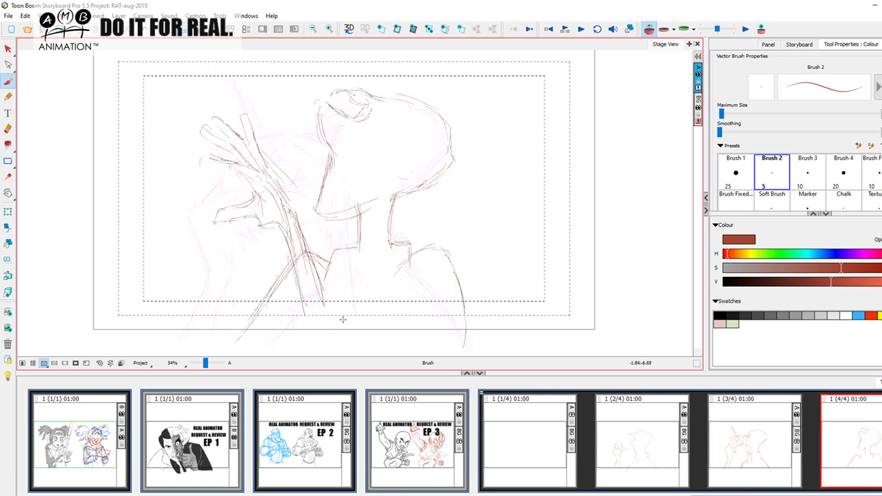
# Reinforce both edges of the forearm down to the cuff near the frame's lower edge and compare with the previous pose
pyautogui.press(',')
pyautogui.press('.')
pyautogui.moveTo(290, 201); pyautogui.dragTo(321, 285)
pyautogui.moveTo(284, 240); pyautogui.dragTo(302, 316)
pyautogui.press(',')
pyautogui.press('.')
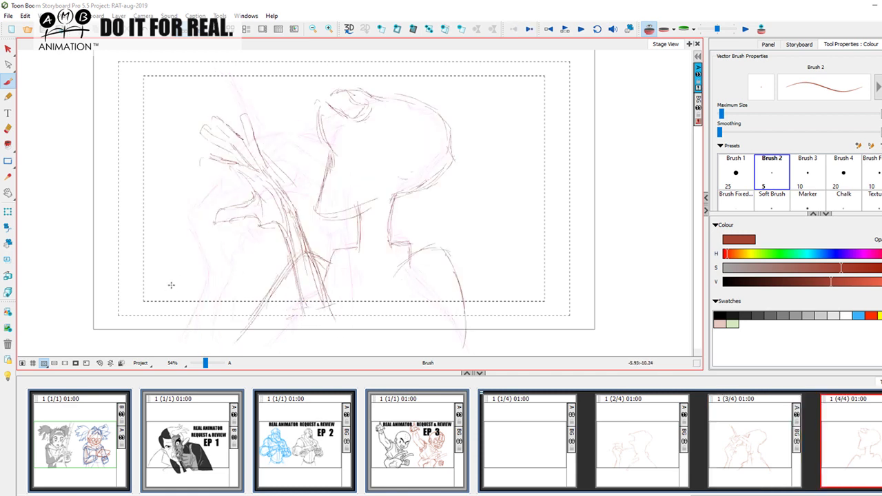
pyautogui.moveTo(189, 214)
pyautogui.mouseDown()
pyautogui.moveTo(207, 227)
pyautogui.moveTo(269, 235)
pyautogui.moveTo(238, 250)
pyautogui.mouseUp()
pyautogui.moveTo(262, 241); pyautogui.dragTo(215, 283)
pyautogui.hotkey('ctrl', 'z')
pyautogui.hotkey('ctrl', 'z')
pyautogui.hotkey('ctrl', 'z')
# Sketch the outer hand with its fingers, palm and forearm extending past the frame's lower edge, comparing with the previous pose
pyautogui.moveTo(190, 219)
pyautogui.mouseDown()
pyautogui.moveTo(174, 196)
pyautogui.moveTo(168, 209)
pyautogui.moveTo(177, 193)
pyautogui.moveTo(182, 202)
pyautogui.moveTo(154, 215)
pyautogui.moveTo(165, 169)
pyautogui.moveTo(150, 200)
pyautogui.moveTo(155, 158)
pyautogui.moveTo(163, 181)
pyautogui.mouseUp()
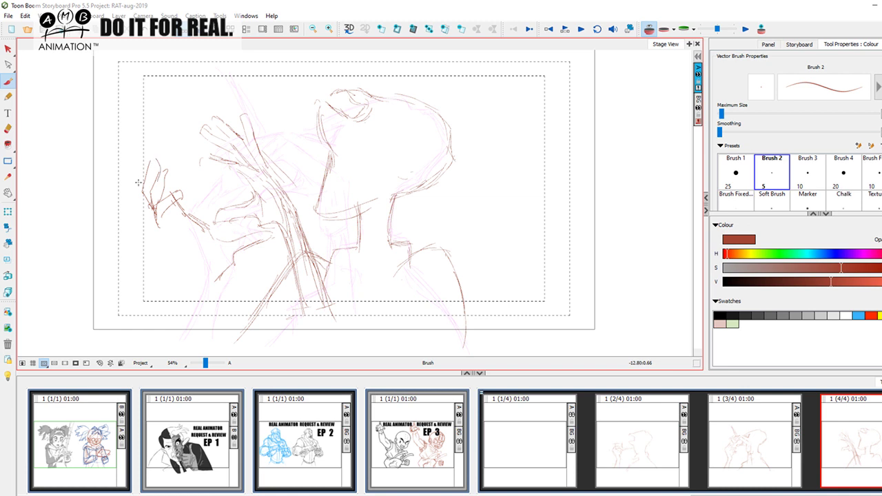
pyautogui.press('Left')
pyautogui.press('Right')
pyautogui.moveTo(151, 205); pyautogui.dragTo(175, 234)
pyautogui.moveTo(156, 219)
pyautogui.mouseDown()
pyautogui.moveTo(197, 272)
pyautogui.moveTo(161, 342)
pyautogui.mouseUp()
pyautogui.moveTo(217, 274); pyautogui.dragTo(201, 334)
pyautogui.press('Left')
pyautogui.press('Right')
# Flip through panels 2 to 4 of the scene to review the motion between poses
pyautogui.click(665, 445)
pyautogui.click(761, 441)
pyautogui.click(837, 435)
pyautogui.click(662, 446)
pyautogui.click(854, 441)
# Sketch the pipe's stem and bowl in the air above the hands and review it against the earlier panels
pyautogui.moveTo(197, 101); pyautogui.dragTo(231, 113)
pyautogui.moveTo(191, 94); pyautogui.dragTo(259, 120)
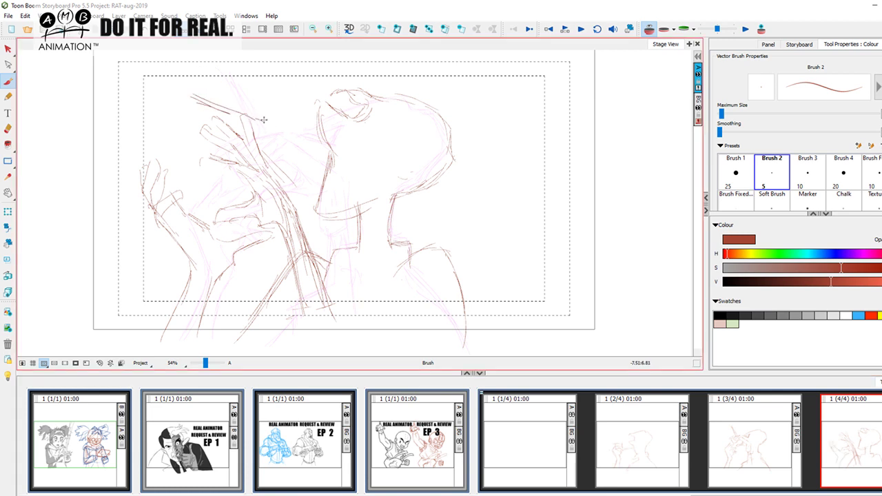
pyautogui.moveTo(258, 110)
pyautogui.mouseDown()
pyautogui.moveTo(162, 78)
pyautogui.moveTo(210, 90)
pyautogui.moveTo(169, 88)
pyautogui.moveTo(199, 101)
pyautogui.mouseUp()
pyautogui.press('Left')
pyautogui.press('Right')
pyautogui.click(654, 445)
pyautogui.click(750, 439)
pyautogui.click(845, 433)
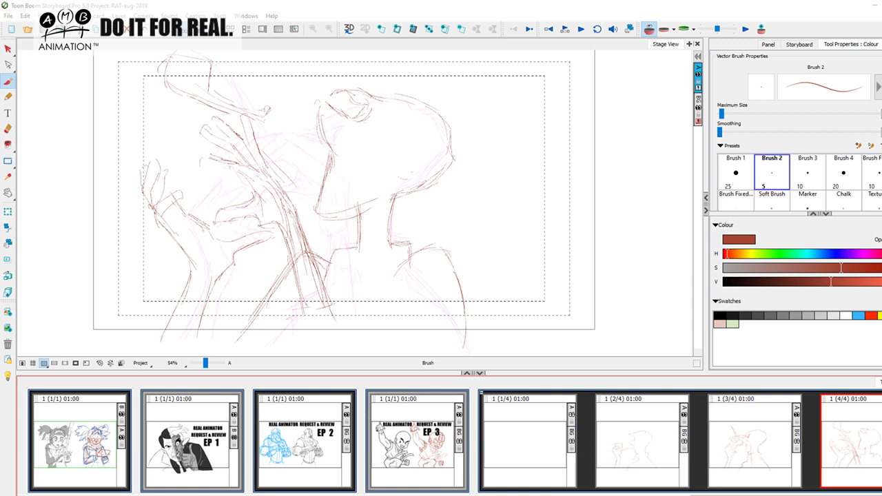
# Add a new panel after the fourth and sketch the back shoulder curving down into the arm, higher than in the previous pose
pyautogui.click(382, 29)
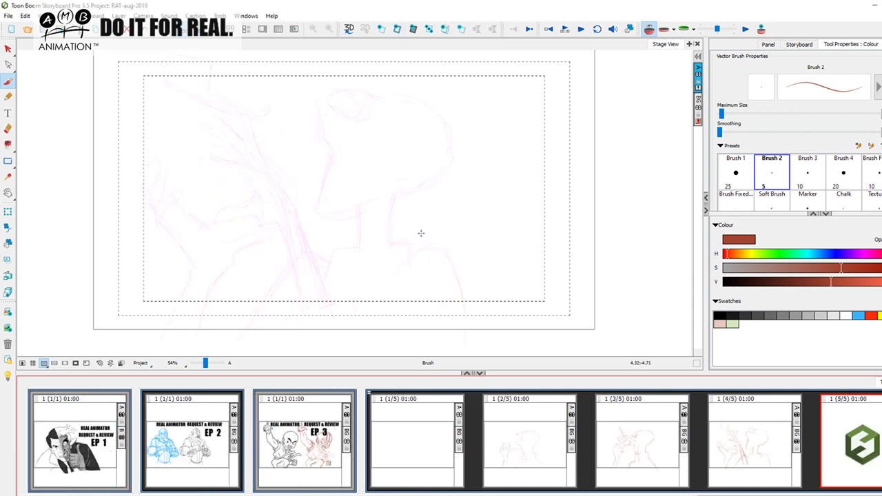
pyautogui.moveTo(418, 238)
pyautogui.mouseDown()
pyautogui.moveTo(463, 247)
pyautogui.moveTo(470, 297)
pyautogui.mouseUp()
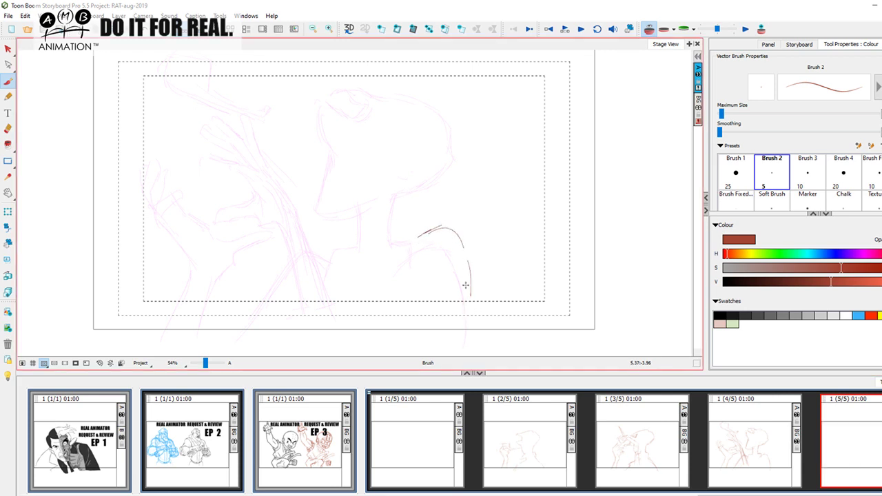
pyautogui.moveTo(418, 232)
pyautogui.mouseDown()
pyautogui.moveTo(444, 219)
pyautogui.moveTo(471, 247)
pyautogui.moveTo(477, 322)
pyautogui.mouseUp()
pyautogui.moveTo(426, 225); pyautogui.dragTo(407, 225)
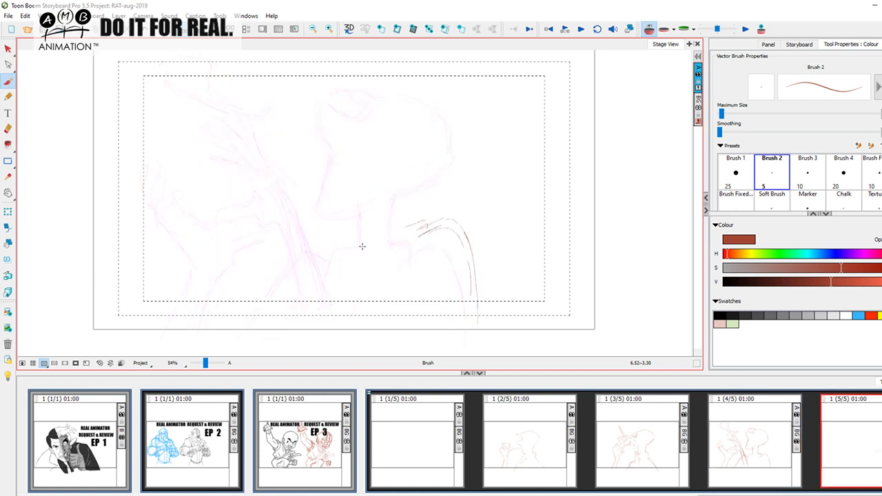
# Sketch the front shoulder sloping down to the arm and extend the back arm line past the frame's lower edge
pyautogui.moveTo(358, 226)
pyautogui.mouseDown()
pyautogui.moveTo(300, 244)
pyautogui.moveTo(265, 288)
pyautogui.mouseUp()
pyautogui.moveTo(311, 231); pyautogui.dragTo(259, 283)
pyautogui.press('Left')
pyautogui.press('Right')
pyautogui.moveTo(416, 236)
pyautogui.mouseDown()
pyautogui.moveTo(456, 215)
pyautogui.moveTo(478, 337)
pyautogui.mouseUp()
# Sketch the front collar, the base of the neck and the neck's front edge, comparing with the previous pose
pyautogui.moveTo(381, 226)
pyautogui.mouseDown()
pyautogui.moveTo(348, 225)
pyautogui.moveTo(350, 256)
pyautogui.mouseUp()
pyautogui.moveTo(339, 209)
pyautogui.mouseDown()
pyautogui.moveTo(345, 251)
pyautogui.moveTo(407, 228)
pyautogui.moveTo(406, 204)
pyautogui.mouseUp()
pyautogui.press('Left')
pyautogui.press('Right')
pyautogui.press('Left')
pyautogui.press('Right')
pyautogui.moveTo(335, 213); pyautogui.dragTo(336, 220)
pyautogui.moveTo(335, 186); pyautogui.dragTo(339, 226)
pyautogui.hotkey('shift', 'l')
pyautogui.hotkey('shift', 'l')
# Sketch the back collar, nape and back of the head, and compare with the previous pose
pyautogui.moveTo(401, 230)
pyautogui.mouseDown()
pyautogui.moveTo(401, 201)
pyautogui.moveTo(404, 212)
pyautogui.moveTo(437, 195)
pyautogui.mouseUp()
pyautogui.moveTo(424, 204); pyautogui.dragTo(440, 188)
pyautogui.moveTo(439, 195); pyautogui.dragTo(448, 140)
pyautogui.moveTo(448, 143)
pyautogui.mouseDown()
pyautogui.moveTo(403, 109)
pyautogui.moveTo(441, 116)
pyautogui.moveTo(407, 109)
pyautogui.moveTo(336, 128)
pyautogui.moveTo(308, 114)
pyautogui.moveTo(334, 171)
pyautogui.moveTo(330, 156)
pyautogui.moveTo(291, 165)
pyautogui.moveTo(335, 194)
pyautogui.moveTo(334, 221)
pyautogui.mouseUp()
pyautogui.press(',')
pyautogui.press('.')
pyautogui.press('f')
pyautogui.press('Right')
# Sketch the front of the face, the pointed forelock and the hair sweeping over the top of the head
pyautogui.moveTo(331, 193); pyautogui.dragTo(338, 227)
pyautogui.moveTo(317, 164)
pyautogui.mouseDown()
pyautogui.moveTo(336, 162)
pyautogui.moveTo(335, 147)
pyautogui.moveTo(323, 141)
pyautogui.mouseUp()
pyautogui.moveTo(303, 112)
pyautogui.mouseDown()
pyautogui.moveTo(335, 124)
pyautogui.moveTo(397, 110)
pyautogui.moveTo(432, 129)
pyautogui.mouseUp()
pyautogui.press('f')
pyautogui.press('g')
pyautogui.moveTo(418, 121); pyautogui.dragTo(434, 136)
pyautogui.moveTo(360, 131)
pyautogui.mouseDown()
pyautogui.moveTo(393, 131)
pyautogui.moveTo(446, 153)
pyautogui.moveTo(441, 177)
pyautogui.moveTo(412, 209)
pyautogui.moveTo(408, 200)
pyautogui.moveTo(406, 227)
pyautogui.moveTo(427, 233)
pyautogui.mouseUp()
pyautogui.press('f')
pyautogui.press('g')
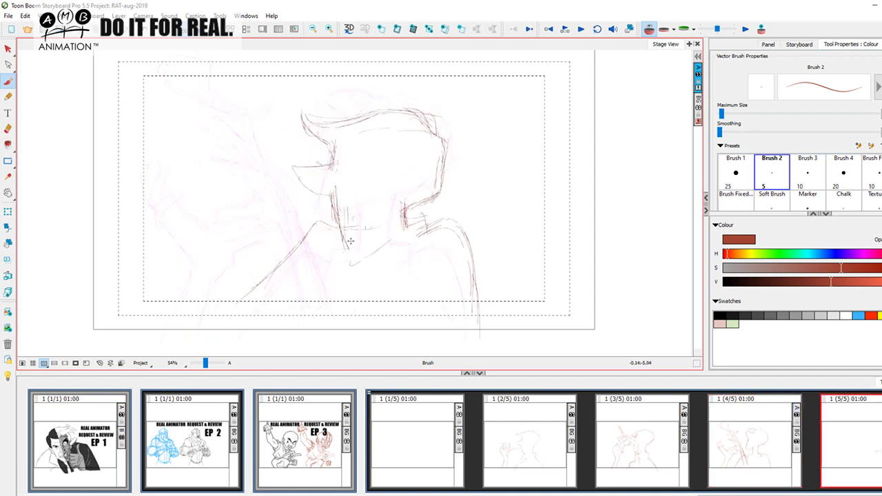
# Reinforce the front edge of the neck and mark the lapel below the collar, comparing with the previous pose
pyautogui.moveTo(330, 206); pyautogui.dragTo(339, 243)
pyautogui.press('Left')
pyautogui.press('Right')
pyautogui.press('Left')
pyautogui.press('Right')
pyautogui.moveTo(374, 246); pyautogui.dragTo(357, 272)
pyautogui.press('Left')
pyautogui.press('Right')
# Extend the front upper arm down to the elbow near the frame's lower edge and compare with the previous pose
pyautogui.moveTo(269, 269)
pyautogui.mouseDown()
pyautogui.moveTo(215, 311)
pyautogui.moveTo(267, 324)
pyautogui.mouseUp()
pyautogui.press('Left')
pyautogui.press('Right')
# Sketch the near hand with spread fingers in front of the face, plus its wrist and forearm
pyautogui.moveTo(284, 199)
pyautogui.mouseDown()
pyautogui.moveTo(299, 154)
pyautogui.moveTo(285, 183)
pyautogui.moveTo(292, 141)
pyautogui.moveTo(281, 167)
pyautogui.mouseUp()
pyautogui.moveTo(299, 138)
pyautogui.mouseDown()
pyautogui.moveTo(284, 198)
pyautogui.moveTo(264, 130)
pyautogui.moveTo(271, 168)
pyautogui.moveTo(237, 137)
pyautogui.moveTo(257, 175)
pyautogui.moveTo(251, 190)
pyautogui.moveTo(215, 162)
pyautogui.moveTo(242, 185)
pyautogui.moveTo(250, 226)
pyautogui.moveTo(263, 230)
pyautogui.mouseUp()
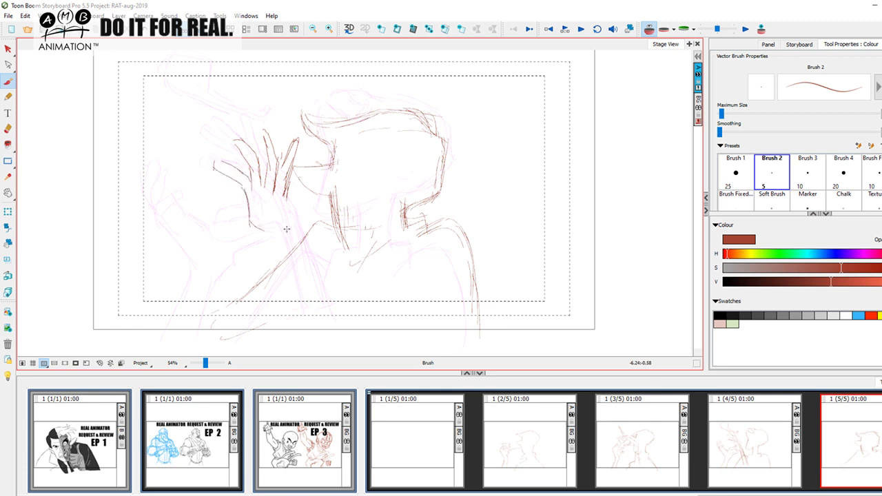
pyautogui.moveTo(286, 188)
pyautogui.mouseDown()
pyautogui.moveTo(283, 241)
pyautogui.moveTo(260, 230)
pyautogui.moveTo(289, 229)
pyautogui.moveTo(292, 210)
pyautogui.moveTo(283, 240)
pyautogui.moveTo(249, 226)
pyautogui.moveTo(271, 244)
pyautogui.moveTo(271, 232)
pyautogui.moveTo(262, 239)
pyautogui.moveTo(281, 315)
pyautogui.mouseUp()
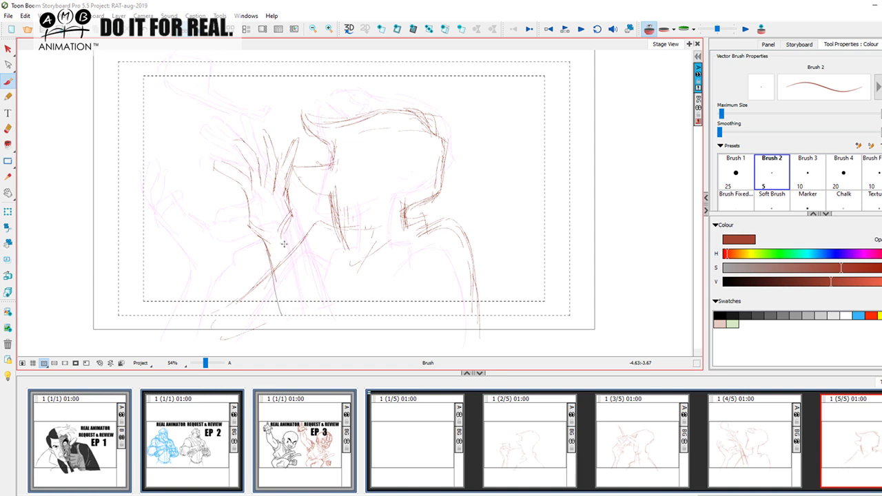
pyautogui.moveTo(277, 228)
pyautogui.mouseDown()
pyautogui.moveTo(304, 276)
pyautogui.moveTo(314, 337)
pyautogui.mouseUp()
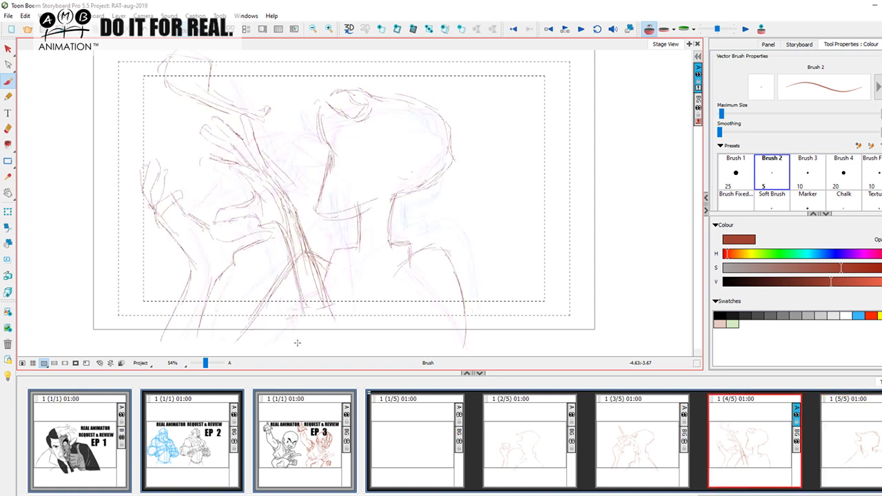
pyautogui.moveTo(283, 191); pyautogui.dragTo(292, 215)
# Flip through panels 2 to 5 of the scene to review how the poses flow into each other
pyautogui.press('Left')
pyautogui.press('Right')
pyautogui.click(546, 438)
pyautogui.press('Right')
pyautogui.press('Right')
pyautogui.press('Right')
pyautogui.click(542, 438)
pyautogui.click(647, 438)
pyautogui.click(767, 438)
pyautogui.click(867, 433)
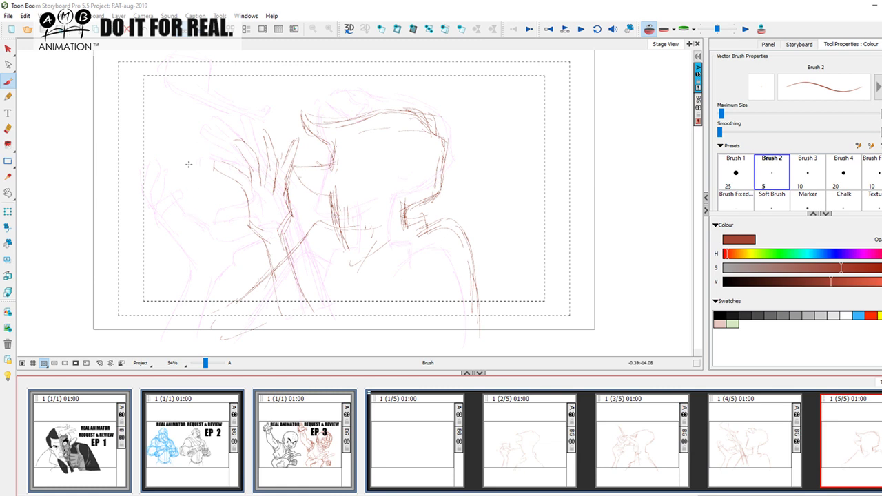
# Sketch the outer hand reaching forward with its fingers and curled thumb, comparing with the previous pose
pyautogui.moveTo(219, 171); pyautogui.dragTo(222, 183)
pyautogui.moveTo(218, 153)
pyautogui.mouseDown()
pyautogui.moveTo(187, 123)
pyautogui.moveTo(187, 152)
pyautogui.moveTo(129, 128)
pyautogui.moveTo(191, 152)
pyautogui.mouseUp()
pyautogui.moveTo(119, 138)
pyautogui.mouseDown()
pyautogui.moveTo(174, 156)
pyautogui.moveTo(149, 135)
pyautogui.moveTo(122, 132)
pyautogui.moveTo(181, 171)
pyautogui.moveTo(143, 162)
pyautogui.moveTo(111, 165)
pyautogui.moveTo(111, 175)
pyautogui.moveTo(171, 172)
pyautogui.mouseUp()
pyautogui.press('Left')
pyautogui.press('Right')
pyautogui.moveTo(174, 168); pyautogui.dragTo(163, 200)
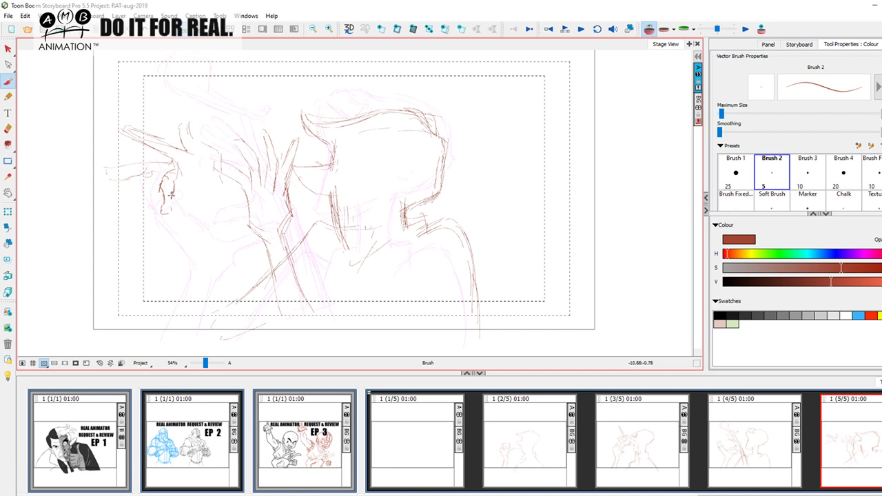
pyautogui.press(',')
pyautogui.press('.')
# Sketch the outer hand's palm, forearm and sleeve opening down past the frame's lower edge, comparing with the previous pose
pyautogui.moveTo(169, 207)
pyautogui.mouseDown()
pyautogui.moveTo(189, 228)
pyautogui.moveTo(181, 203)
pyautogui.moveTo(233, 207)
pyautogui.moveTo(209, 204)
pyautogui.moveTo(224, 181)
pyautogui.moveTo(231, 283)
pyautogui.mouseUp()
pyautogui.press(',')
pyautogui.press('.')
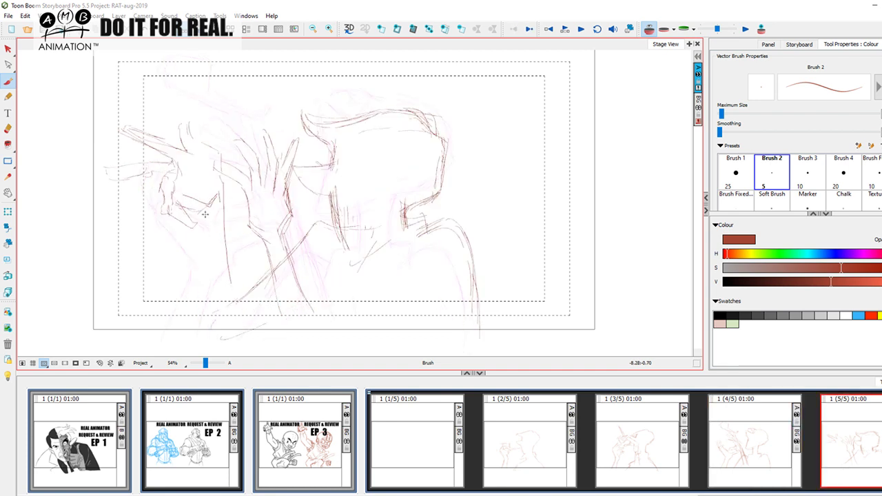
pyautogui.moveTo(200, 200)
pyautogui.mouseDown()
pyautogui.moveTo(196, 262)
pyautogui.moveTo(219, 212)
pyautogui.moveTo(222, 293)
pyautogui.moveTo(195, 268)
pyautogui.moveTo(199, 304)
pyautogui.mouseUp()
pyautogui.moveTo(225, 213); pyautogui.dragTo(223, 321)
pyautogui.moveTo(183, 260); pyautogui.dragTo(193, 316)
pyautogui.moveTo(262, 275)
pyautogui.mouseDown()
pyautogui.moveTo(230, 297)
pyautogui.moveTo(184, 308)
pyautogui.mouseUp()
pyautogui.moveTo(178, 297)
pyautogui.mouseDown()
pyautogui.moveTo(176, 337)
pyautogui.moveTo(253, 331)
pyautogui.mouseUp()
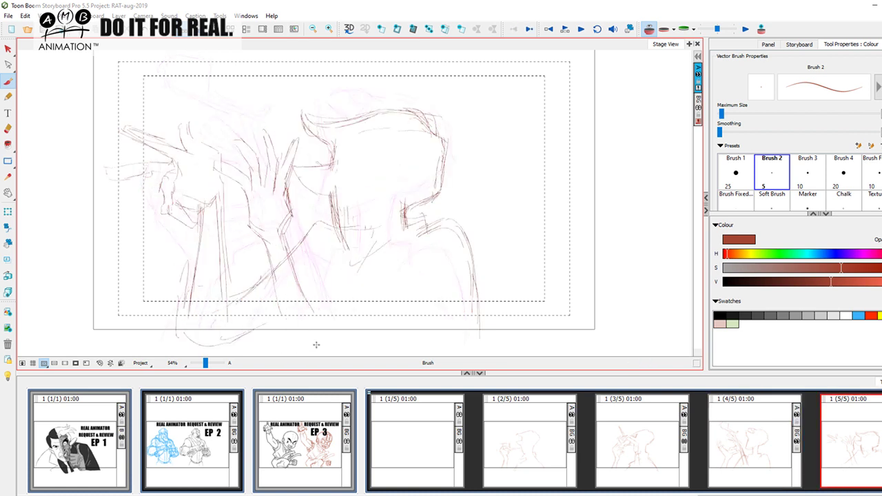
pyautogui.press('Left')
pyautogui.press('Right')
# Turn off onion skinning and flip through panels 2 to 5 to review the sequence of poses
pyautogui.click(647, 31)
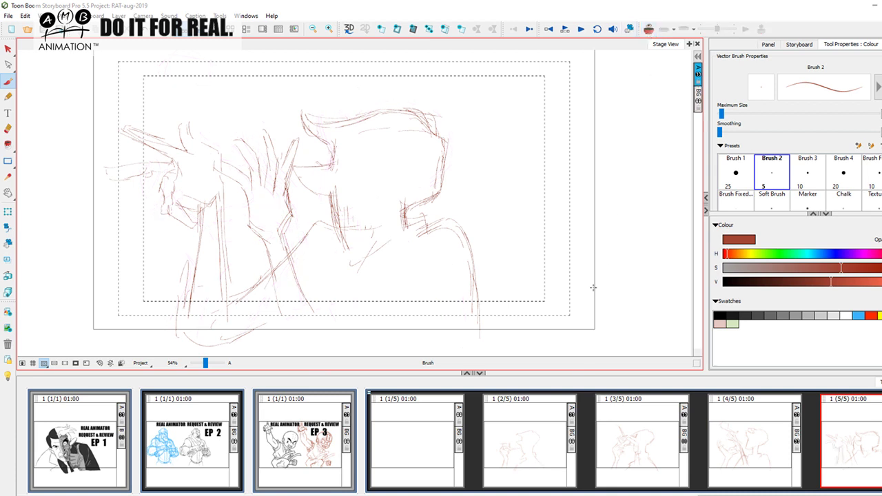
pyautogui.click(541, 446)
pyautogui.click(644, 451)
pyautogui.click(755, 441)
pyautogui.click(850, 427)
pyautogui.click(547, 447)
pyautogui.click(869, 425)
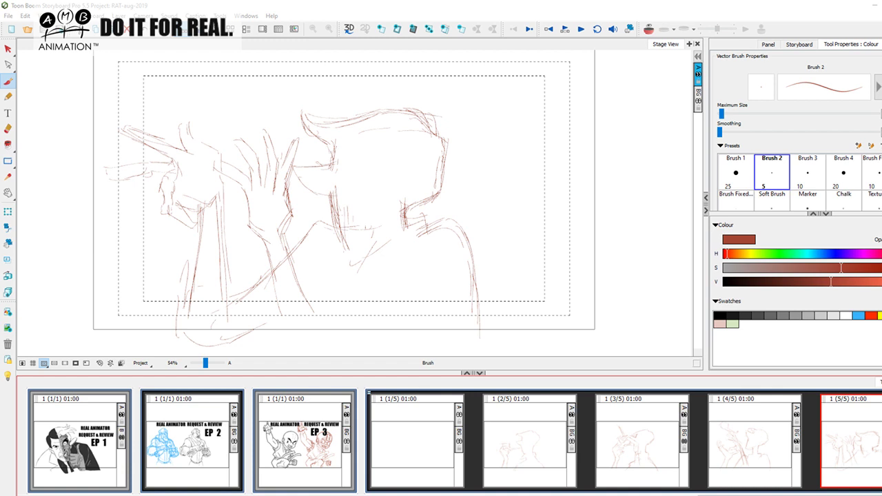
pyautogui.click(535, 444)
pyautogui.click(636, 436)
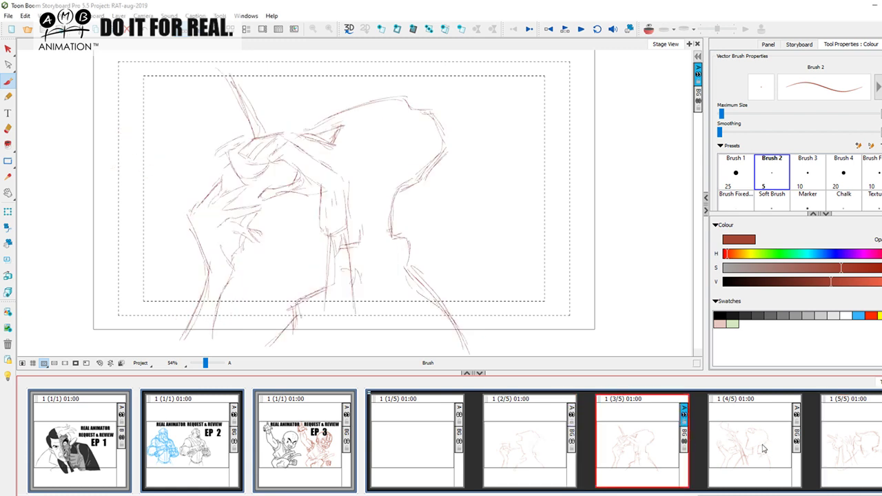
pyautogui.click(762, 445)
pyautogui.click(850, 423)
pyautogui.click(755, 446)
pyautogui.click(857, 438)
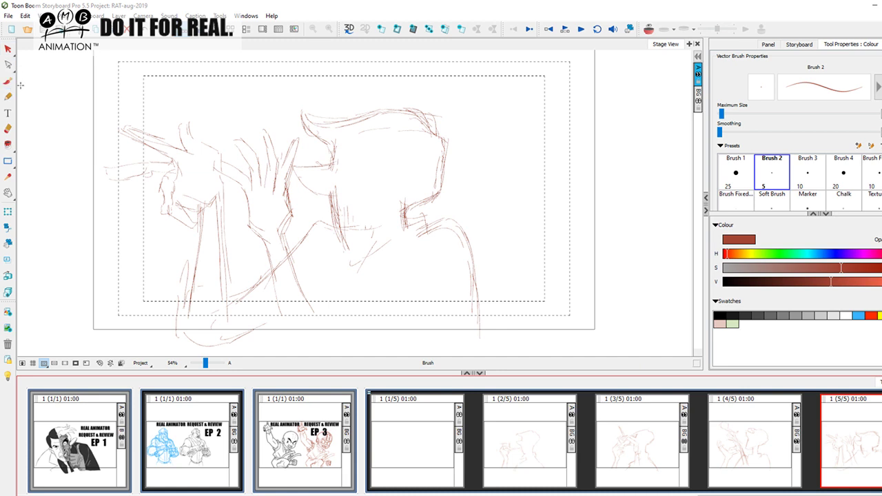
# Sketch the pipe in the fifth panel, its stem slanting between the two hands and its bowl above
pyautogui.moveTo(186, 96); pyautogui.dragTo(218, 141)
pyautogui.moveTo(195, 106)
pyautogui.mouseDown()
pyautogui.moveTo(226, 157)
pyautogui.moveTo(231, 152)
pyautogui.mouseUp()
pyautogui.moveTo(226, 153)
pyautogui.mouseDown()
pyautogui.moveTo(182, 104)
pyautogui.moveTo(214, 142)
pyautogui.mouseUp()
pyautogui.moveTo(215, 142)
pyautogui.mouseDown()
pyautogui.moveTo(182, 102)
pyautogui.moveTo(201, 63)
pyautogui.moveTo(211, 82)
pyautogui.mouseUp()
pyautogui.moveTo(198, 100)
pyautogui.mouseDown()
pyautogui.moveTo(217, 143)
pyautogui.moveTo(177, 94)
pyautogui.mouseUp()
pyautogui.moveTo(172, 85); pyautogui.dragTo(192, 64)
pyautogui.click(870, 445)
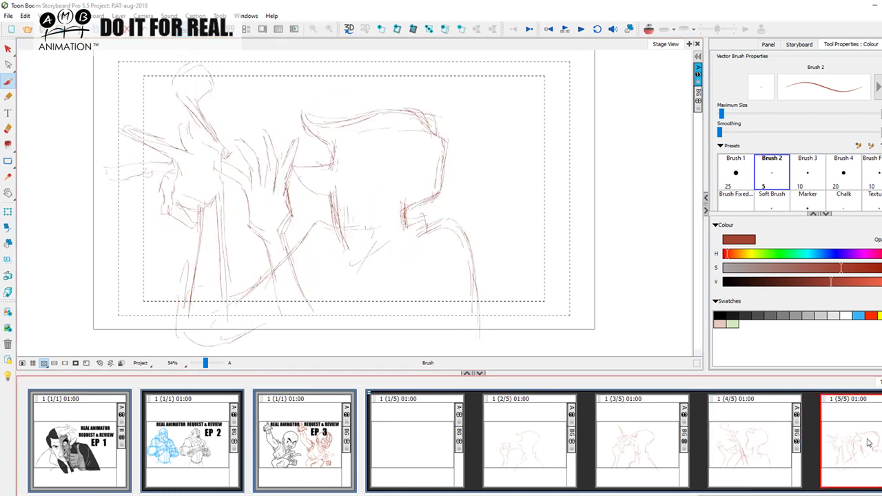
# Flip repeatedly through panels 2 to 5 to examine how the pose and the hands progress
pyautogui.click(744, 446)
pyautogui.click(841, 441)
pyautogui.click(545, 441)
pyautogui.click(645, 443)
pyautogui.click(756, 441)
pyautogui.click(866, 435)
pyautogui.click(540, 445)
pyautogui.click(661, 451)
pyautogui.click(761, 445)
pyautogui.press('Right')
pyautogui.click(222, 164)
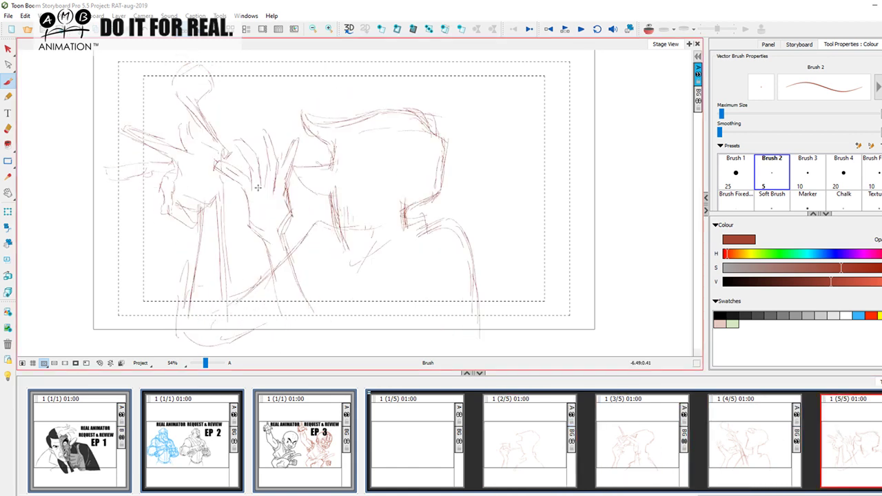
pyautogui.click(647, 443)
pyautogui.click(756, 440)
pyautogui.click(866, 438)
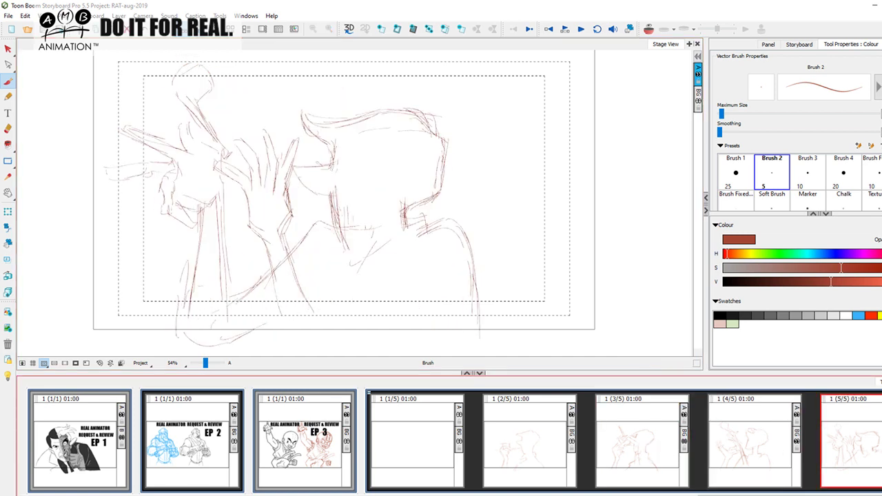
pyautogui.click(218, 200)
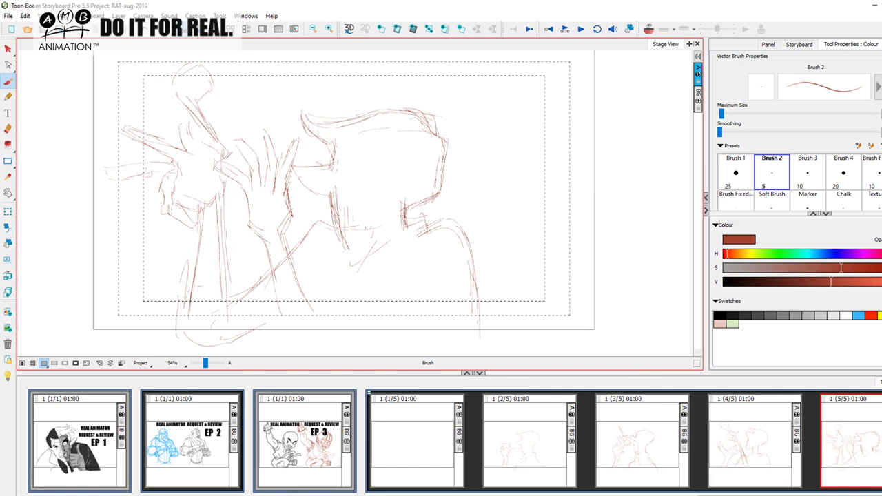
# Try marking the crossing forearms with straight strokes in the fourth panel, and undo those strokes
pyautogui.click(530, 453)
pyautogui.click(655, 452)
pyautogui.click(756, 458)
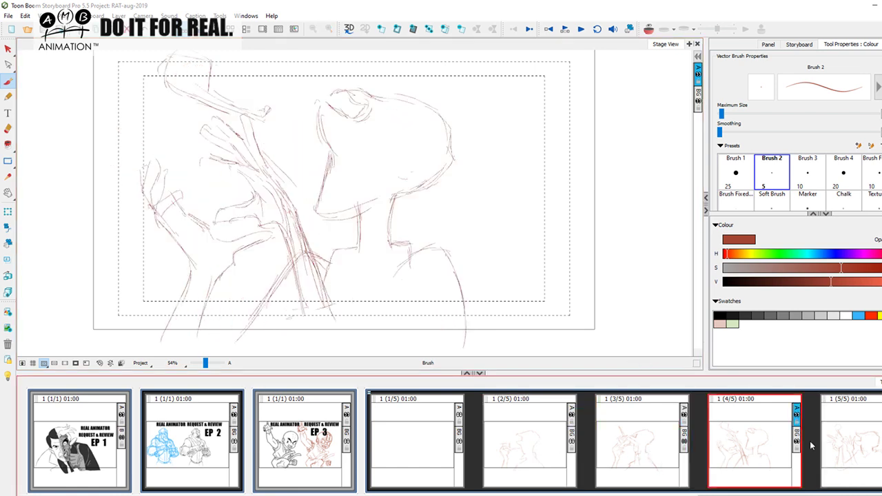
pyautogui.moveTo(186, 302)
pyautogui.mouseDown()
pyautogui.moveTo(310, 302)
pyautogui.moveTo(256, 179)
pyautogui.moveTo(197, 319)
pyautogui.moveTo(260, 172)
pyautogui.mouseUp()
pyautogui.moveTo(260, 172); pyautogui.dragTo(320, 328)
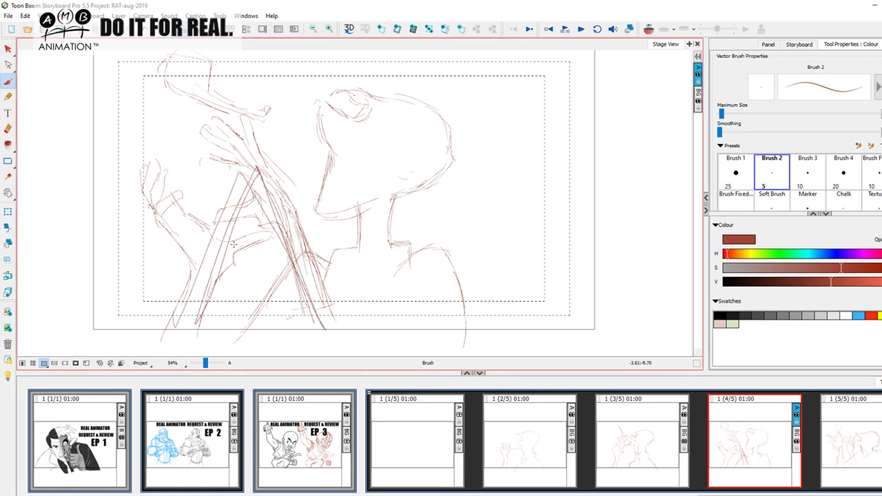
pyautogui.moveTo(212, 246); pyautogui.dragTo(288, 236)
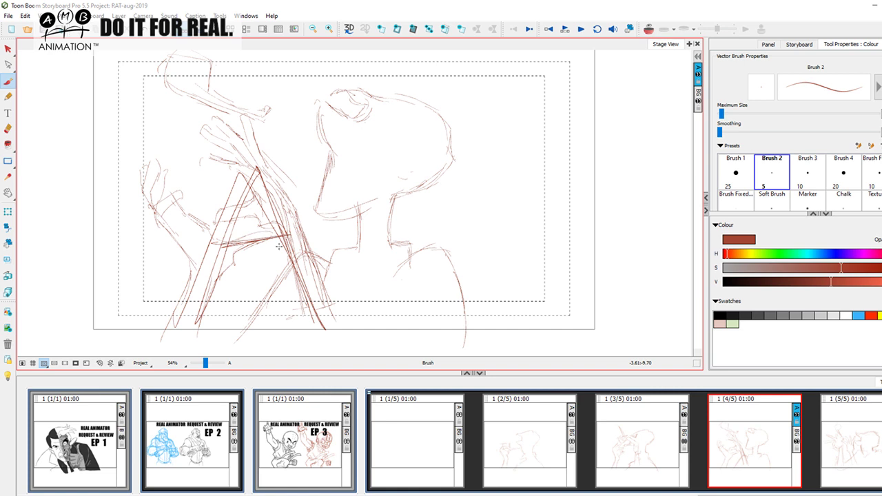
pyautogui.hotkey('ctrl', 'z')
pyautogui.hotkey('ctrl', 'z')
pyautogui.hotkey('ctrl', 'z')
pyautogui.hotkey('ctrl', 'z')
pyautogui.hotkey('ctrl', 'z')
pyautogui.hotkey('ctrl', 'z')
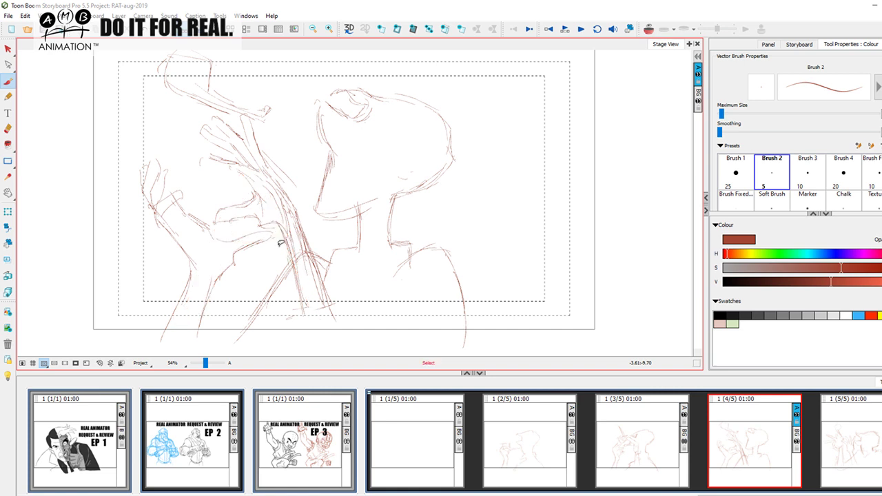
# Recheck the poses up to the fifth panel, add a sixth panel after it and turn on onion skinning
pyautogui.click(864, 446)
pyautogui.click(538, 451)
pyautogui.click(765, 441)
pyautogui.click(851, 428)
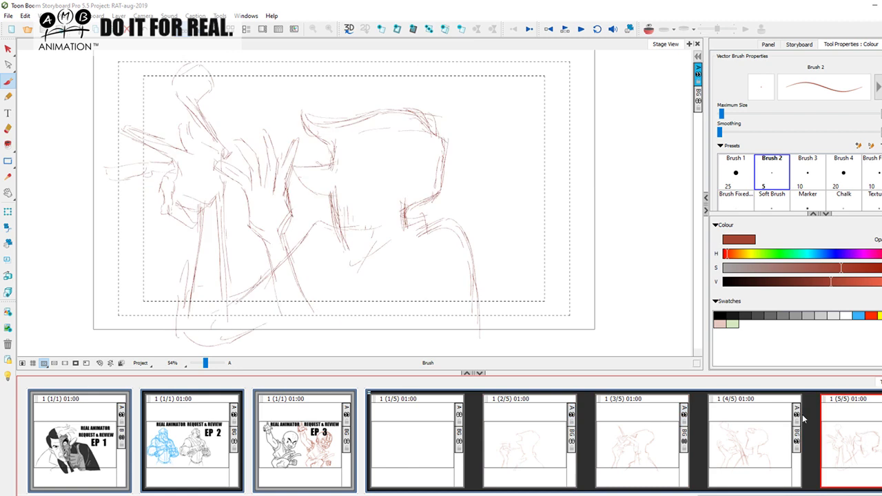
pyautogui.click(383, 30)
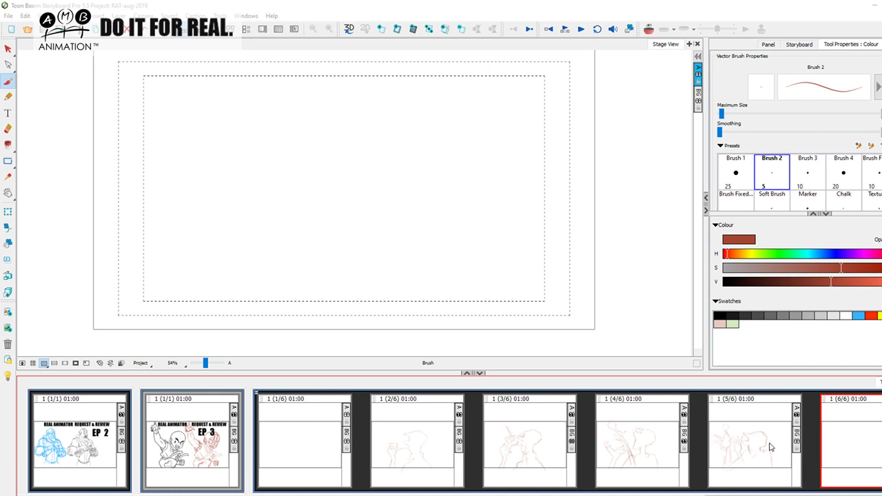
pyautogui.click(648, 28)
# Sketch the head with its hair, open mouth, collar and back in the sixth panel over the previous pose
pyautogui.moveTo(426, 228)
pyautogui.mouseDown()
pyautogui.moveTo(426, 216)
pyautogui.moveTo(452, 222)
pyautogui.mouseUp()
pyautogui.moveTo(423, 249)
pyautogui.mouseDown()
pyautogui.moveTo(460, 227)
pyautogui.moveTo(480, 281)
pyautogui.moveTo(476, 335)
pyautogui.mouseUp()
pyautogui.moveTo(438, 222)
pyautogui.mouseDown()
pyautogui.moveTo(440, 187)
pyautogui.moveTo(423, 212)
pyautogui.moveTo(436, 206)
pyautogui.moveTo(424, 210)
pyautogui.moveTo(448, 161)
pyautogui.moveTo(434, 139)
pyautogui.moveTo(442, 140)
pyautogui.moveTo(426, 130)
pyautogui.moveTo(385, 126)
pyautogui.moveTo(324, 146)
pyautogui.moveTo(312, 140)
pyautogui.moveTo(305, 148)
pyautogui.moveTo(345, 158)
pyautogui.moveTo(330, 166)
pyautogui.moveTo(337, 183)
pyautogui.moveTo(295, 187)
pyautogui.moveTo(333, 181)
pyautogui.moveTo(303, 186)
pyautogui.moveTo(346, 210)
pyautogui.mouseUp()
pyautogui.hotkey('shift', 'l')
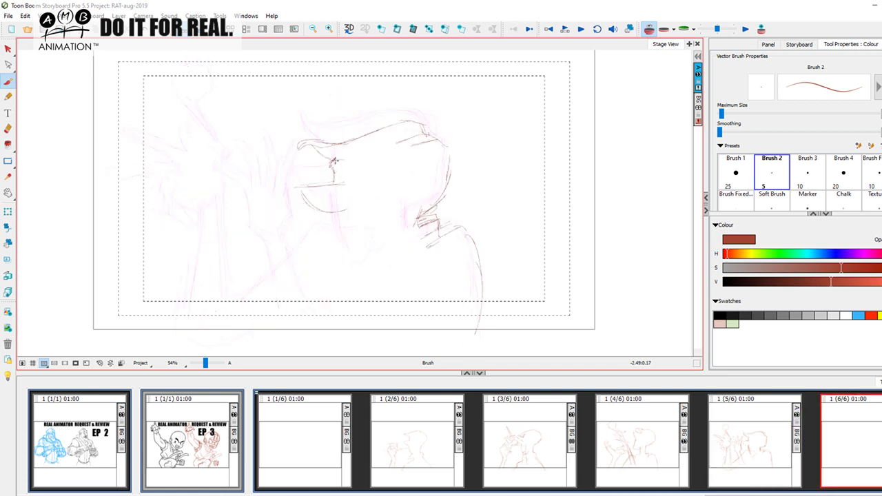
# Sketch the front of the neck and the near shoulder sloping down to the arm, comparing with the previous poses
pyautogui.press('Left')
pyautogui.moveTo(335, 176); pyautogui.dragTo(348, 248)
pyautogui.press('Right')
pyautogui.moveTo(334, 218); pyautogui.dragTo(344, 252)
pyautogui.moveTo(309, 219)
pyautogui.mouseDown()
pyautogui.moveTo(289, 258)
pyautogui.moveTo(241, 296)
pyautogui.mouseUp()
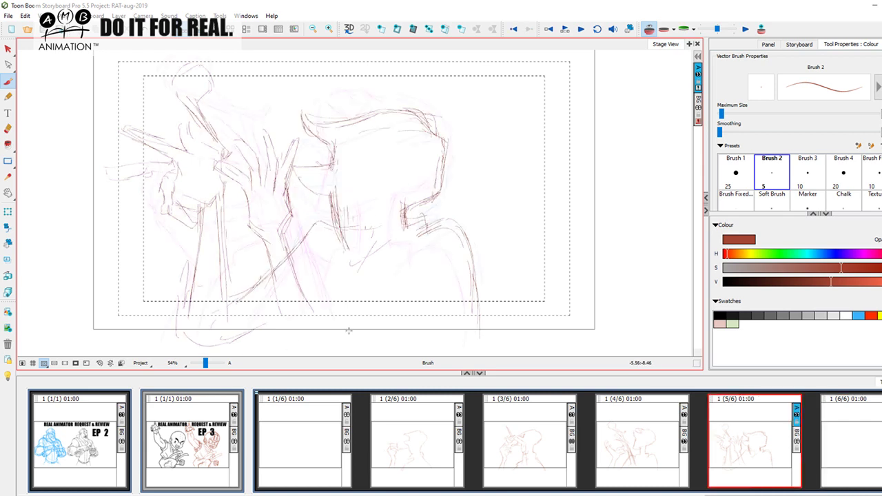
pyautogui.click(665, 444)
pyautogui.click(739, 445)
pyautogui.click(841, 434)
# Sketch the inner hand's thumb, wrist and forearm running diagonally down from the hand
pyautogui.moveTo(258, 157)
pyautogui.mouseDown()
pyautogui.moveTo(282, 153)
pyautogui.moveTo(232, 207)
pyautogui.moveTo(264, 243)
pyautogui.mouseUp()
pyautogui.moveTo(242, 198); pyautogui.dragTo(276, 271)
pyautogui.moveTo(226, 212)
pyautogui.mouseDown()
pyautogui.moveTo(270, 327)
pyautogui.moveTo(263, 248)
pyautogui.moveTo(303, 307)
pyautogui.mouseUp()
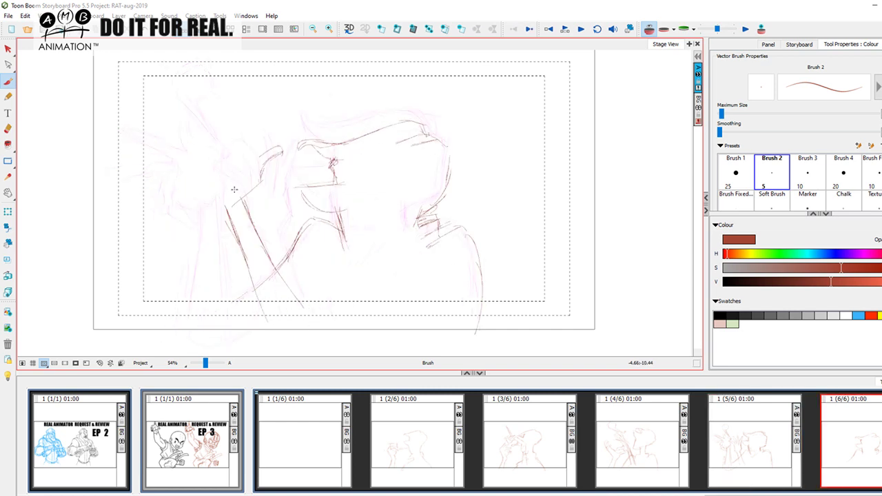
pyautogui.moveTo(222, 205)
pyautogui.mouseDown()
pyautogui.moveTo(252, 190)
pyautogui.moveTo(249, 199)
pyautogui.moveTo(266, 180)
pyautogui.moveTo(257, 174)
pyautogui.moveTo(271, 151)
pyautogui.moveTo(254, 163)
pyautogui.mouseUp()
pyautogui.moveTo(250, 175)
pyautogui.mouseDown()
pyautogui.moveTo(214, 141)
pyautogui.moveTo(196, 157)
pyautogui.moveTo(188, 192)
pyautogui.moveTo(218, 205)
pyautogui.mouseUp()
# Sketch the palm and the raised upper finger of the inner hand, comparing with the previous pose
pyautogui.press('Left')
pyautogui.press('Right')
pyautogui.moveTo(224, 153)
pyautogui.mouseDown()
pyautogui.moveTo(208, 129)
pyautogui.moveTo(231, 157)
pyautogui.moveTo(199, 115)
pyautogui.moveTo(177, 99)
pyautogui.moveTo(178, 110)
pyautogui.moveTo(170, 104)
pyautogui.moveTo(206, 150)
pyautogui.mouseUp()
pyautogui.press('Left')
pyautogui.press('Right')
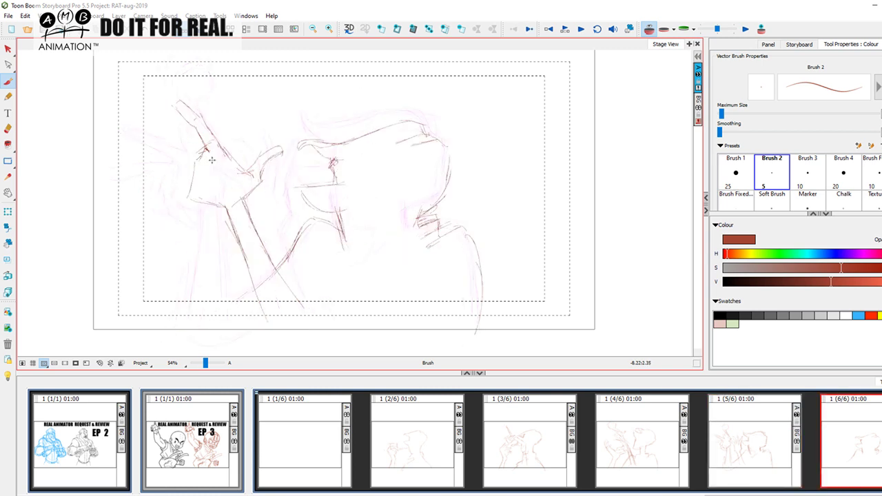
# Sketch the inner hand's remaining spread fingers and compare the result with panels 4 and 5
pyautogui.moveTo(198, 159)
pyautogui.mouseDown()
pyautogui.moveTo(169, 144)
pyautogui.moveTo(166, 151)
pyautogui.moveTo(196, 165)
pyautogui.moveTo(136, 128)
pyautogui.moveTo(143, 147)
pyautogui.moveTo(155, 142)
pyautogui.moveTo(198, 165)
pyautogui.moveTo(174, 164)
pyautogui.moveTo(134, 143)
pyautogui.mouseUp()
pyautogui.moveTo(134, 142)
pyautogui.mouseDown()
pyautogui.moveTo(196, 172)
pyautogui.moveTo(135, 166)
pyautogui.moveTo(193, 195)
pyautogui.moveTo(138, 197)
pyautogui.moveTo(219, 206)
pyautogui.mouseUp()
pyautogui.press('Left')
pyautogui.press('Right')
pyautogui.click(642, 453)
pyautogui.click(754, 449)
pyautogui.click(864, 448)
pyautogui.click(668, 445)
pyautogui.click(758, 445)
pyautogui.click(854, 445)
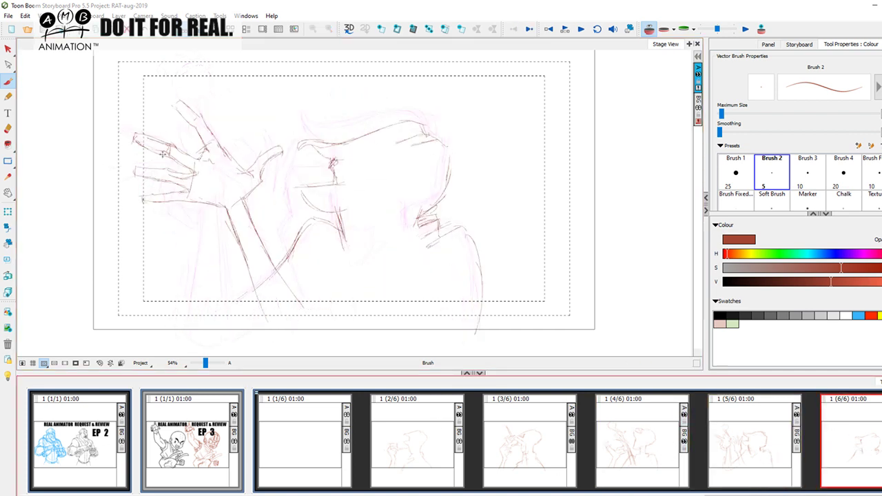
# Sketch the outer hand's curled fingers just beneath the open inner hand
pyautogui.click(170, 202)
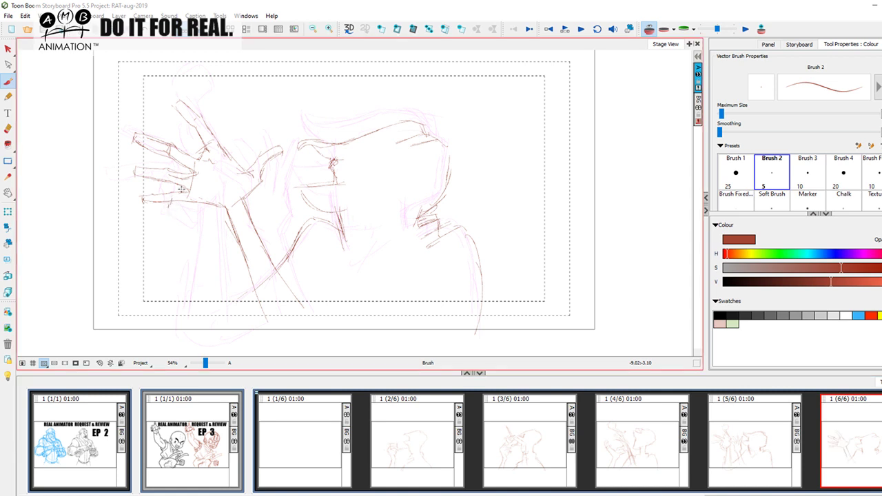
pyautogui.moveTo(168, 206)
pyautogui.mouseDown()
pyautogui.moveTo(186, 224)
pyautogui.moveTo(199, 207)
pyautogui.moveTo(194, 225)
pyautogui.moveTo(190, 215)
pyautogui.mouseUp()
pyautogui.hotkey('ctrl', 'z')
pyautogui.moveTo(200, 207)
pyautogui.mouseDown()
pyautogui.moveTo(223, 205)
pyautogui.moveTo(198, 219)
pyautogui.moveTo(219, 210)
pyautogui.moveTo(225, 230)
pyautogui.moveTo(231, 213)
pyautogui.moveTo(220, 251)
pyautogui.mouseUp()
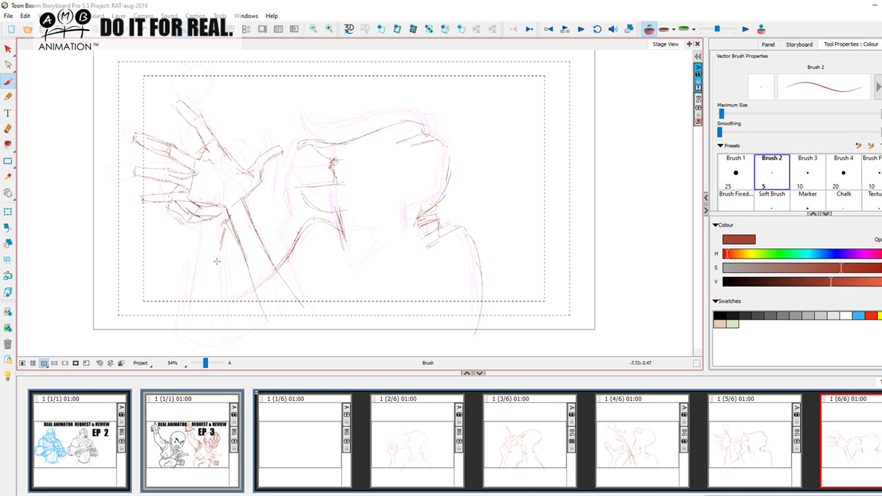
# Sketch the outer hand's forearm down toward the frame's lower edge and start its sleeve folds
pyautogui.moveTo(208, 220); pyautogui.dragTo(184, 302)
pyautogui.press('Left')
pyautogui.press('Right')
pyautogui.moveTo(224, 231); pyautogui.dragTo(209, 304)
pyautogui.moveTo(215, 272); pyautogui.dragTo(209, 316)
pyautogui.moveTo(198, 251); pyautogui.dragTo(173, 313)
pyautogui.moveTo(188, 276); pyautogui.dragTo(174, 320)
pyautogui.moveTo(211, 284)
pyautogui.mouseDown()
pyautogui.moveTo(208, 315)
pyautogui.moveTo(218, 297)
pyautogui.moveTo(231, 317)
pyautogui.moveTo(231, 300)
pyautogui.mouseUp()
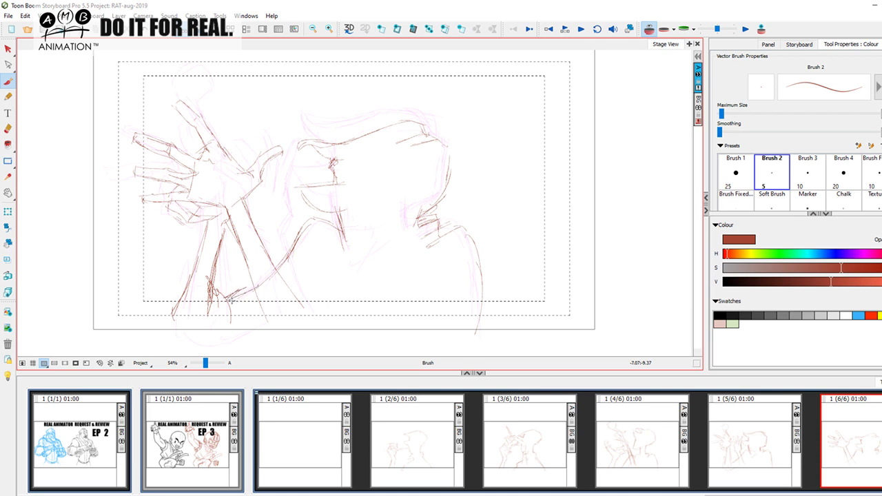
# Strengthen the sleeve line up to the near shoulder and sketch the outer sleeve opening, comparing with the previous pose
pyautogui.moveTo(251, 281)
pyautogui.mouseDown()
pyautogui.moveTo(225, 299)
pyautogui.moveTo(300, 242)
pyautogui.mouseUp()
pyautogui.moveTo(278, 270); pyautogui.dragTo(302, 239)
pyautogui.moveTo(236, 296); pyautogui.dragTo(260, 281)
pyautogui.moveTo(185, 294)
pyautogui.mouseDown()
pyautogui.moveTo(152, 314)
pyautogui.moveTo(156, 335)
pyautogui.mouseUp()
pyautogui.press('Left')
pyautogui.press('Right')
pyautogui.press('a')
pyautogui.press('s')
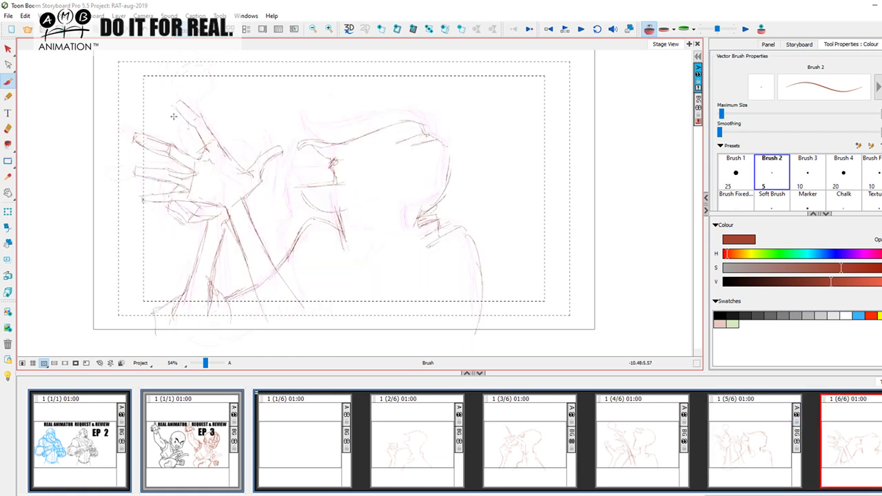
# Sketch the pipe in the sixth panel, its bowl among the fingers and its stem slanting upward
pyautogui.moveTo(166, 128)
pyautogui.mouseDown()
pyautogui.moveTo(193, 125)
pyautogui.moveTo(176, 157)
pyautogui.moveTo(238, 78)
pyautogui.moveTo(240, 91)
pyautogui.moveTo(187, 135)
pyautogui.moveTo(155, 149)
pyautogui.mouseUp()
pyautogui.press('Left')
pyautogui.press('Right')
# Flip through panels 2 to 6 to review the sequence of poses
pyautogui.click(531, 453)
pyautogui.click(646, 442)
pyautogui.click(783, 444)
pyautogui.click(839, 448)
pyautogui.click(665, 421)
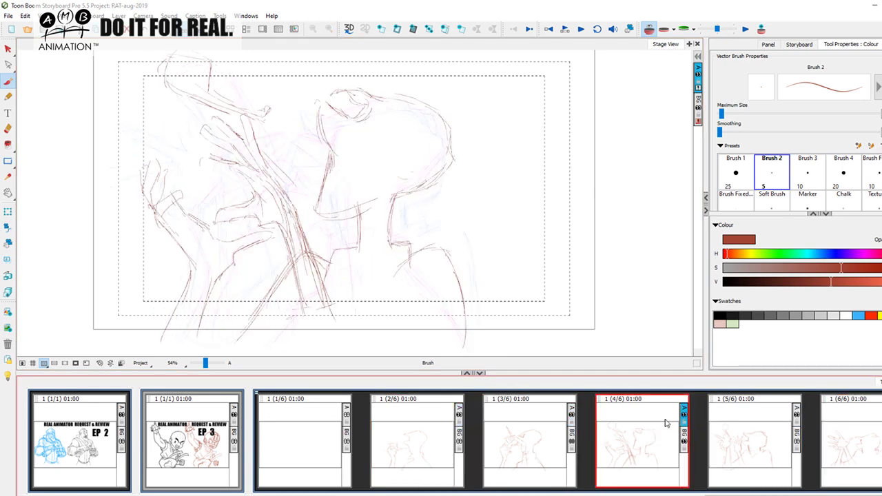
pyautogui.click(770, 435)
pyautogui.click(852, 445)
pyautogui.click(422, 449)
pyautogui.click(531, 451)
pyautogui.click(644, 455)
pyautogui.click(755, 452)
pyautogui.click(844, 434)
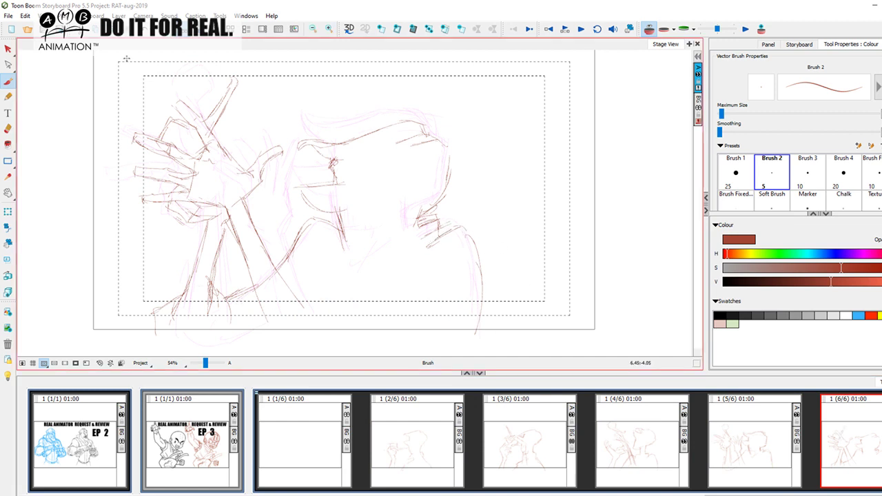
# Add a seventh panel and sketch the open mouth and chin over the onion-skinned previous pose
pyautogui.click(395, 30)
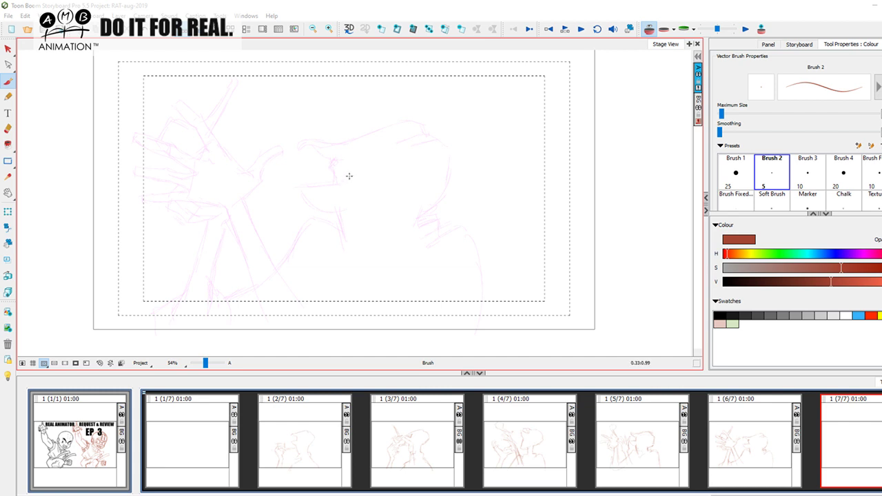
pyautogui.moveTo(315, 181)
pyautogui.mouseDown()
pyautogui.moveTo(345, 178)
pyautogui.moveTo(325, 203)
pyautogui.moveTo(315, 180)
pyautogui.moveTo(344, 204)
pyautogui.moveTo(344, 225)
pyautogui.mouseUp()
pyautogui.press('Left')
pyautogui.press('Right')
pyautogui.press('Left')
pyautogui.press('Right')
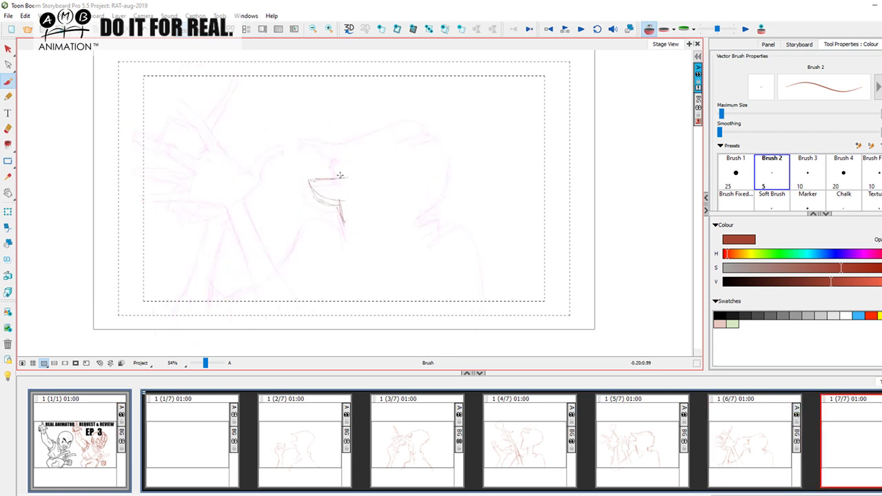
# Sketch the head outline with hair, face, neck and collar in the seventh panel, comparing with the previous pose
pyautogui.moveTo(343, 176)
pyautogui.mouseDown()
pyautogui.moveTo(316, 165)
pyautogui.moveTo(305, 157)
pyautogui.moveTo(428, 124)
pyautogui.mouseUp()
pyautogui.press('Left')
pyautogui.press('Right')
pyautogui.moveTo(346, 157)
pyautogui.mouseDown()
pyautogui.moveTo(430, 136)
pyautogui.moveTo(461, 145)
pyautogui.moveTo(441, 136)
pyautogui.moveTo(454, 144)
pyautogui.moveTo(442, 196)
pyautogui.moveTo(459, 189)
pyautogui.moveTo(411, 231)
pyautogui.mouseUp()
pyautogui.moveTo(340, 210); pyautogui.dragTo(344, 235)
pyautogui.moveTo(426, 206)
pyautogui.mouseDown()
pyautogui.moveTo(445, 220)
pyautogui.moveTo(448, 234)
pyautogui.moveTo(445, 226)
pyautogui.moveTo(462, 227)
pyautogui.moveTo(483, 252)
pyautogui.mouseUp()
pyautogui.press('Left')
pyautogui.press('Right')
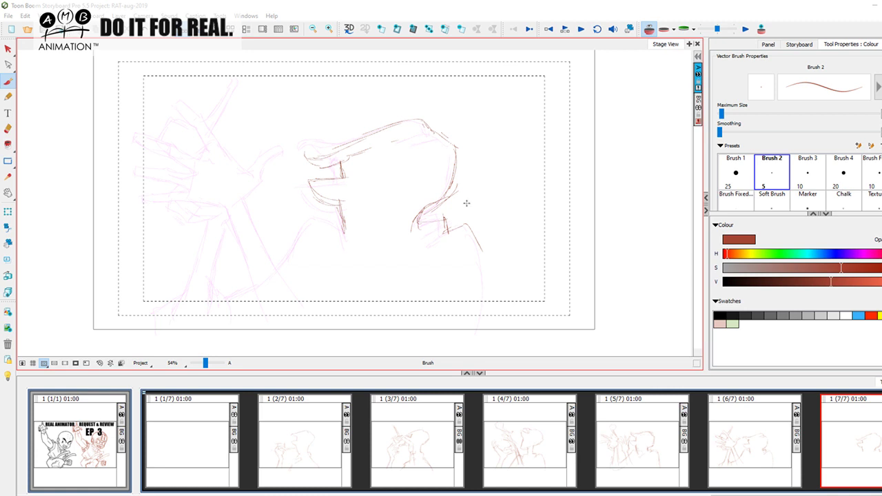
# Sketch the back line curving from the collar down past the frame's lower edge, comparing with the previous pose
pyautogui.moveTo(471, 226)
pyautogui.mouseDown()
pyautogui.moveTo(487, 275)
pyautogui.moveTo(488, 313)
pyautogui.moveTo(469, 221)
pyautogui.moveTo(480, 327)
pyautogui.mouseUp()
pyautogui.press('Left')
pyautogui.press('Right')
pyautogui.press('Left')
pyautogui.press('Right')
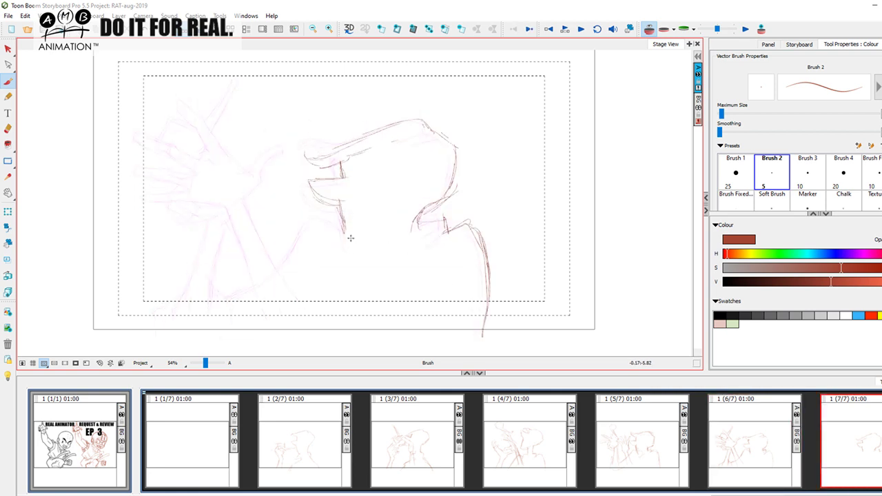
# Sketch the near side of the collar and the shoulder sloping down into the upper arm, redoing a stray stroke
pyautogui.moveTo(340, 229); pyautogui.dragTo(322, 239)
pyautogui.moveTo(511, 110)
pyautogui.mouseDown()
pyautogui.moveTo(511, 158)
pyautogui.moveTo(566, 205)
pyautogui.moveTo(678, 196)
pyautogui.mouseUp()
pyautogui.hotkey('ctrl', 'z')
pyautogui.moveTo(336, 231)
pyautogui.mouseDown()
pyautogui.moveTo(321, 242)
pyautogui.moveTo(320, 227)
pyautogui.mouseUp()
pyautogui.press('Left')
pyautogui.press('Right')
pyautogui.press('Left')
pyautogui.press('Right')
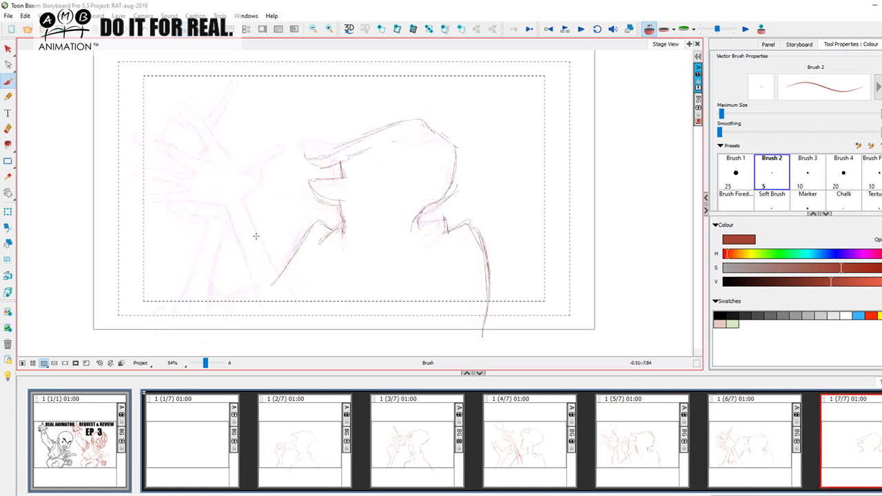
# Sketch the rounded base of the inner hand in front of the face, comparing with the previous pose
pyautogui.press('Left')
pyautogui.press('Right')
pyautogui.moveTo(250, 206); pyautogui.dragTo(241, 198)
pyautogui.moveTo(279, 214)
pyautogui.mouseDown()
pyautogui.moveTo(275, 192)
pyautogui.moveTo(272, 212)
pyautogui.mouseUp()
pyautogui.press('Left')
pyautogui.press('Right')
# Sketch the raised fingers and the outer hand's palm and fingers, comparing with the previous pose
pyautogui.moveTo(263, 180); pyautogui.dragTo(262, 160)
pyautogui.moveTo(202, 161); pyautogui.dragTo(193, 208)
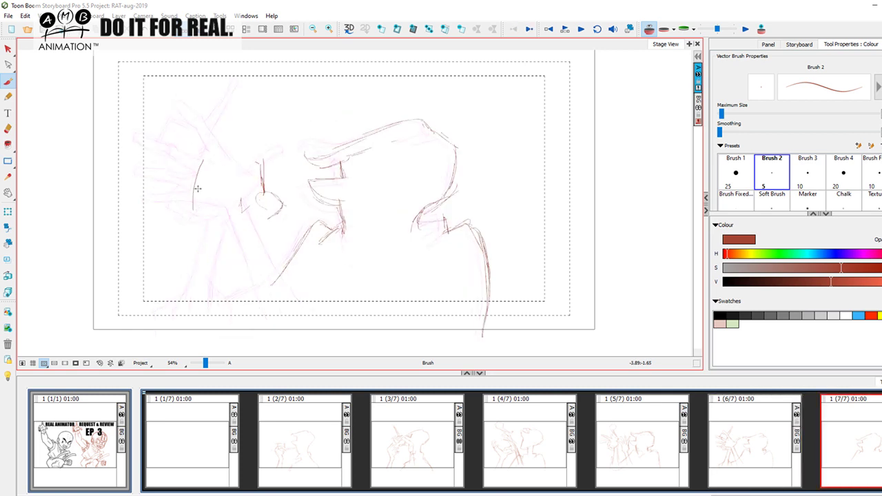
pyautogui.moveTo(230, 162)
pyautogui.mouseDown()
pyautogui.moveTo(260, 164)
pyautogui.moveTo(276, 177)
pyautogui.moveTo(251, 113)
pyautogui.moveTo(260, 160)
pyautogui.moveTo(259, 121)
pyautogui.moveTo(250, 168)
pyautogui.moveTo(249, 149)
pyautogui.moveTo(222, 120)
pyautogui.mouseUp()
pyautogui.moveTo(253, 154)
pyautogui.mouseDown()
pyautogui.moveTo(230, 132)
pyautogui.moveTo(203, 131)
pyautogui.moveTo(233, 165)
pyautogui.moveTo(220, 192)
pyautogui.moveTo(277, 194)
pyautogui.moveTo(275, 210)
pyautogui.moveTo(243, 211)
pyautogui.moveTo(236, 221)
pyautogui.moveTo(204, 190)
pyautogui.moveTo(156, 192)
pyautogui.moveTo(164, 201)
pyautogui.moveTo(213, 201)
pyautogui.mouseUp()
pyautogui.press('Left')
pyautogui.press('Right')
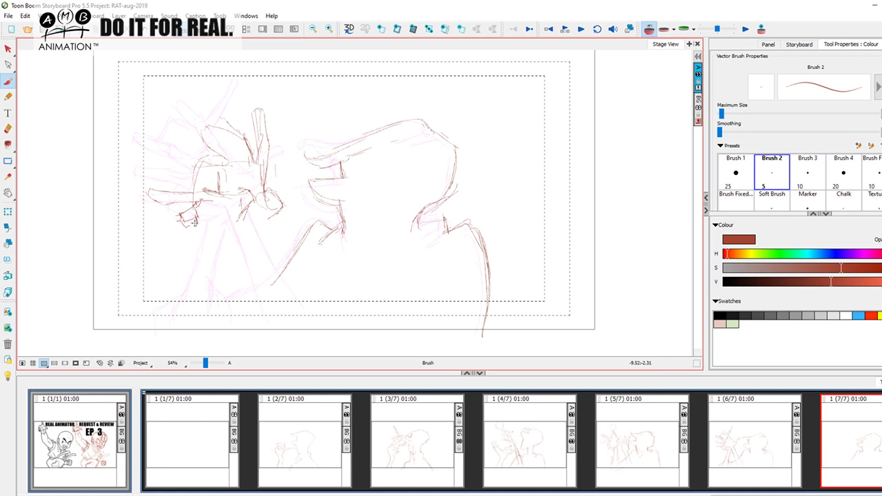
# Sketch the lower edge of the outer hand, the inner forearm crossing diagonally and its sleeve opening
pyautogui.moveTo(198, 233); pyautogui.dragTo(239, 240)
pyautogui.moveTo(197, 247)
pyautogui.mouseDown()
pyautogui.moveTo(223, 231)
pyautogui.moveTo(239, 240)
pyautogui.moveTo(274, 307)
pyautogui.mouseUp()
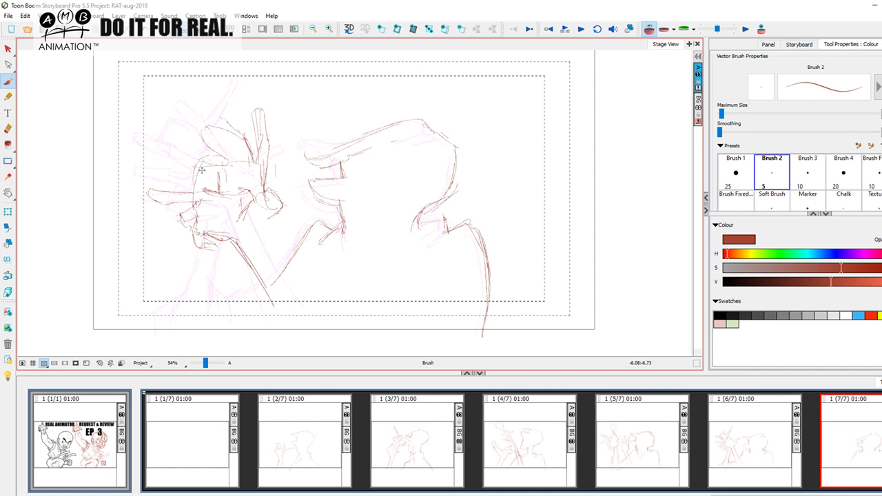
pyautogui.moveTo(246, 210); pyautogui.dragTo(314, 304)
pyautogui.moveTo(273, 255); pyautogui.dragTo(320, 311)
pyautogui.moveTo(260, 284)
pyautogui.mouseDown()
pyautogui.moveTo(274, 309)
pyautogui.moveTo(336, 319)
pyautogui.mouseUp()
pyautogui.moveTo(275, 310); pyautogui.dragTo(283, 327)
# Sketch the outer forearm down to its sleeve opening and refine the inner hand, comparing with the previous pose
pyautogui.moveTo(219, 236); pyautogui.dragTo(212, 274)
pyautogui.moveTo(270, 214)
pyautogui.mouseDown()
pyautogui.moveTo(242, 216)
pyautogui.moveTo(268, 217)
pyautogui.moveTo(292, 199)
pyautogui.moveTo(281, 198)
pyautogui.mouseUp()
pyautogui.moveTo(239, 246)
pyautogui.mouseDown()
pyautogui.moveTo(232, 310)
pyautogui.moveTo(203, 287)
pyautogui.moveTo(195, 310)
pyautogui.mouseUp()
pyautogui.moveTo(210, 266); pyautogui.dragTo(197, 314)
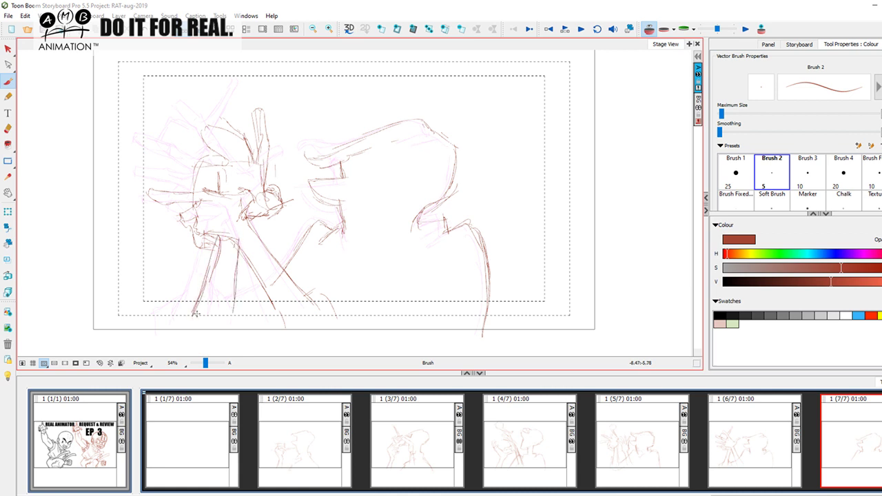
pyautogui.press('j')
pyautogui.press('k')
pyautogui.press('j')
pyautogui.press('k')
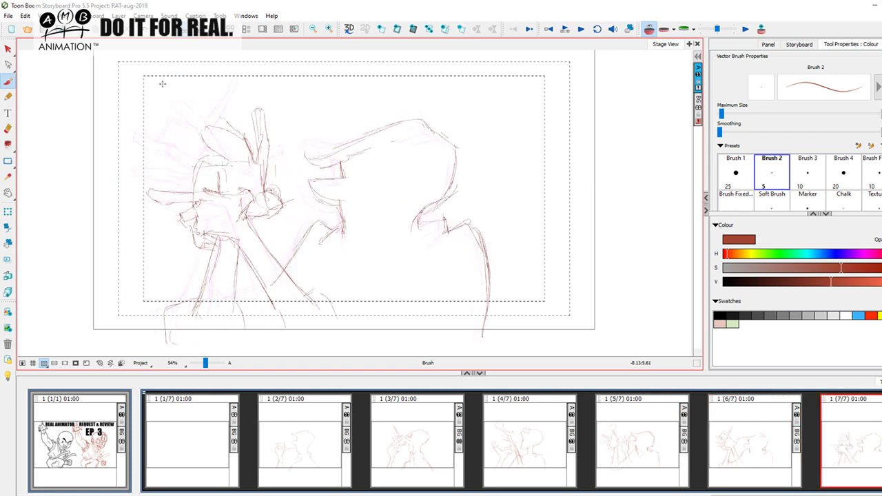
# Sketch the pipe in the seventh panel, its stem slanting down to a bowl above the outer hand
pyautogui.moveTo(165, 82)
pyautogui.mouseDown()
pyautogui.moveTo(219, 132)
pyautogui.moveTo(162, 80)
pyautogui.moveTo(199, 119)
pyautogui.moveTo(189, 143)
pyautogui.moveTo(198, 156)
pyautogui.moveTo(209, 160)
pyautogui.moveTo(230, 137)
pyautogui.moveTo(226, 150)
pyautogui.moveTo(162, 74)
pyautogui.moveTo(207, 126)
pyautogui.moveTo(200, 163)
pyautogui.mouseUp()
pyautogui.moveTo(175, 92); pyautogui.dragTo(203, 115)
pyautogui.press('f')
pyautogui.press('g')
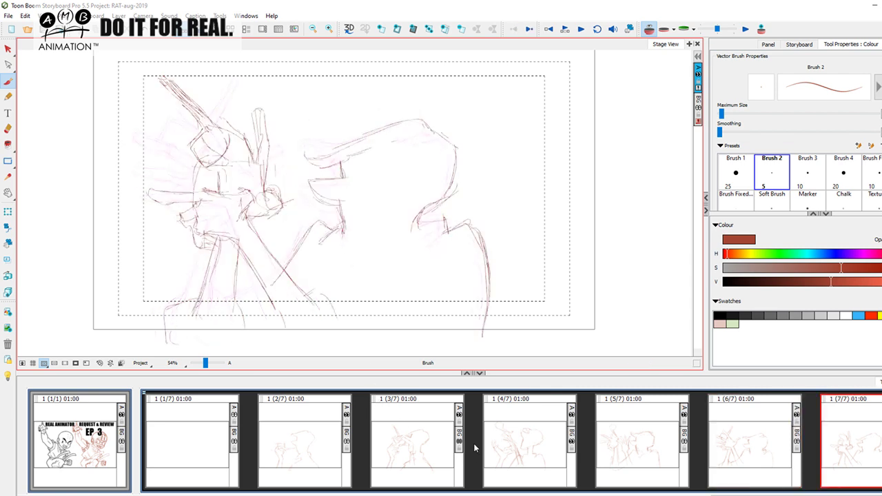
# Flip through the fourth to seventh panels to compare their poses with the newly sketched seventh pose
pyautogui.click(536, 433)
pyautogui.click(617, 450)
pyautogui.click(763, 433)
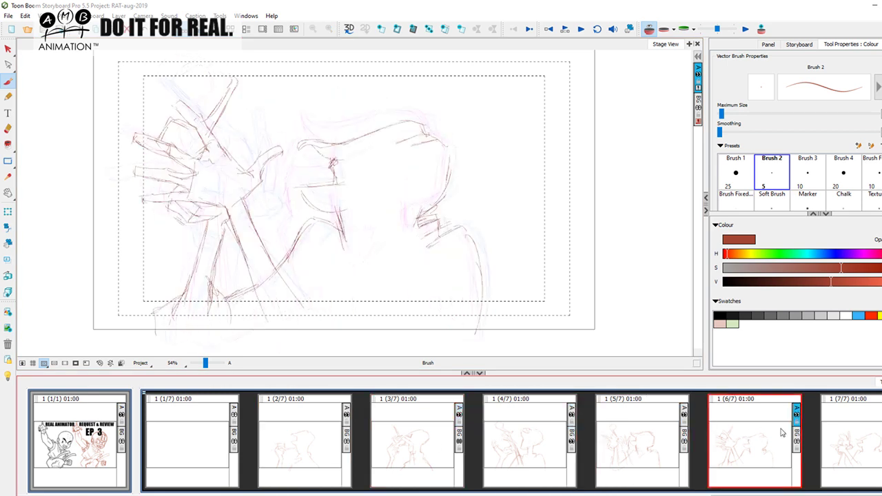
pyautogui.click(833, 432)
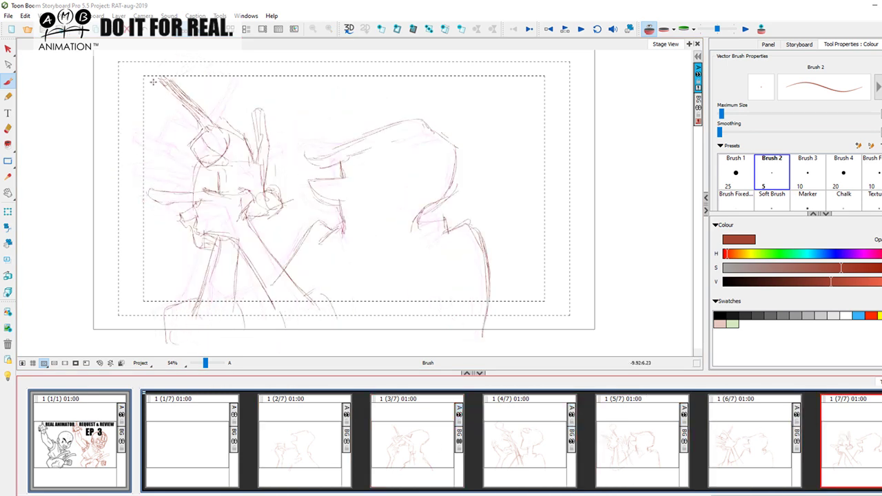
pyautogui.moveTo(160, 72); pyautogui.dragTo(208, 121)
pyautogui.moveTo(160, 77); pyautogui.dragTo(394, 323)
pyautogui.hotkey('ctrl', 'z')
pyautogui.moveTo(205, 172)
pyautogui.mouseDown()
pyautogui.moveTo(337, 330)
pyautogui.moveTo(358, 339)
pyautogui.mouseUp()
pyautogui.hotkey('ctrl', 'z')
pyautogui.hotkey('ctrl', 'z')
# Review the whole movement by flipping repeatedly through the sketched poses, from the second panel up to the seventh
pyautogui.click(553, 435)
pyautogui.click(644, 440)
pyautogui.click(752, 443)
pyautogui.click(858, 432)
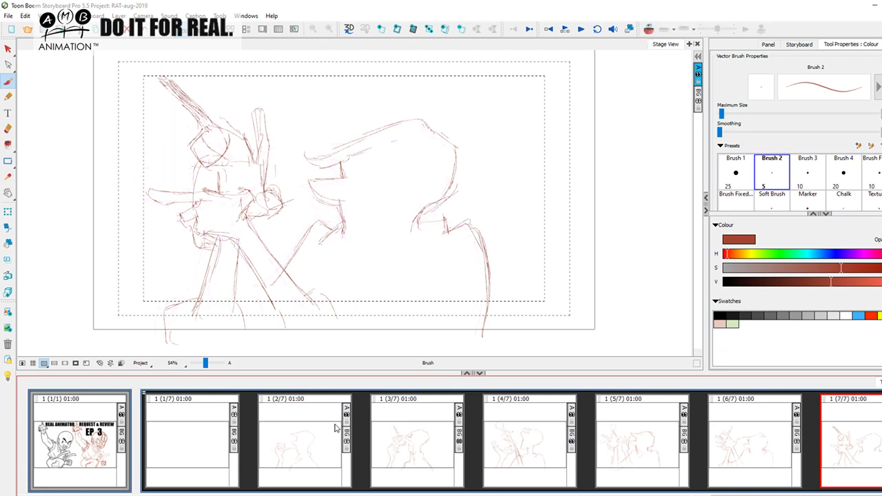
pyautogui.click(413, 441)
pyautogui.click(531, 437)
pyautogui.click(664, 447)
pyautogui.click(743, 440)
pyautogui.click(860, 427)
pyautogui.click(320, 434)
pyautogui.click(423, 440)
pyautogui.click(555, 442)
pyautogui.click(644, 445)
pyautogui.click(751, 444)
pyautogui.click(861, 435)
# Add an eighth panel with onion skin turned on and sketch the nose and front of the face
pyautogui.click(383, 31)
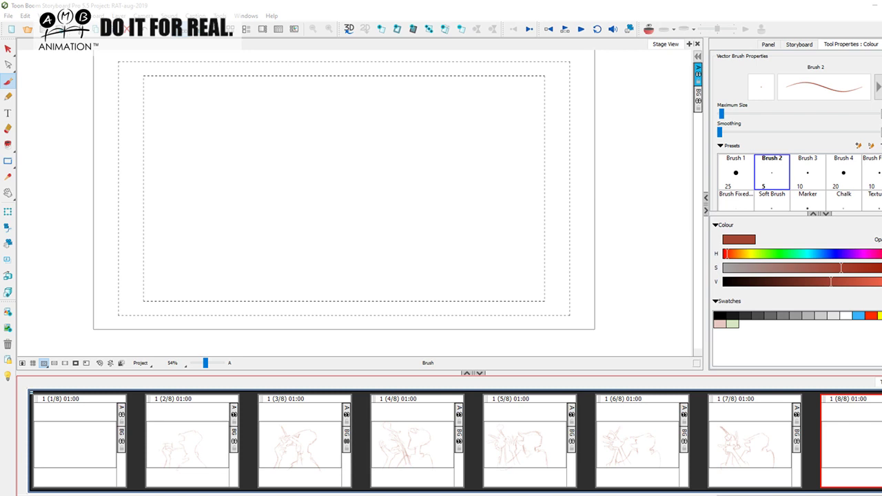
pyautogui.click(648, 29)
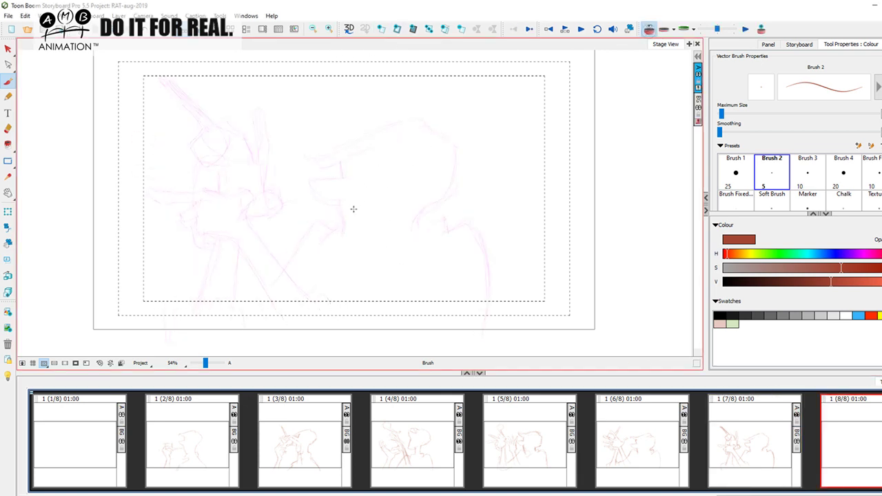
pyautogui.moveTo(332, 170)
pyautogui.mouseDown()
pyautogui.moveTo(365, 176)
pyautogui.moveTo(340, 169)
pyautogui.moveTo(323, 179)
pyautogui.moveTo(347, 190)
pyautogui.mouseUp()
pyautogui.press('Right')
pyautogui.moveTo(326, 162)
pyautogui.mouseDown()
pyautogui.moveTo(366, 172)
pyautogui.moveTo(347, 192)
pyautogui.moveTo(345, 218)
pyautogui.mouseUp()
# Sketch the top and back of the head and the front of the neck, comparing with the previous pose
pyautogui.moveTo(366, 161)
pyautogui.mouseDown()
pyautogui.moveTo(352, 172)
pyautogui.moveTo(353, 153)
pyautogui.moveTo(337, 149)
pyautogui.moveTo(371, 132)
pyautogui.moveTo(451, 144)
pyautogui.moveTo(457, 168)
pyautogui.moveTo(453, 145)
pyautogui.moveTo(451, 156)
pyautogui.mouseUp()
pyautogui.moveTo(465, 166); pyautogui.dragTo(433, 209)
pyautogui.moveTo(464, 183)
pyautogui.mouseDown()
pyautogui.moveTo(417, 220)
pyautogui.moveTo(412, 239)
pyautogui.mouseUp()
pyautogui.press('Left')
pyautogui.press('Right')
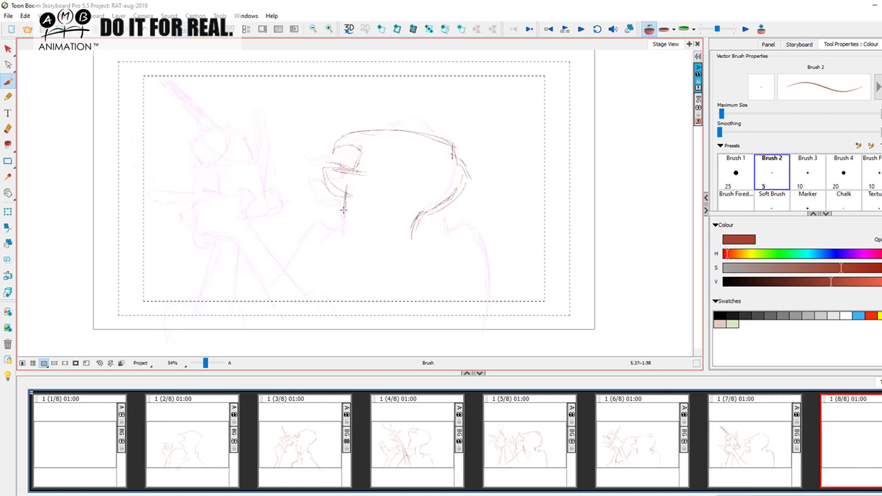
pyautogui.moveTo(342, 203); pyautogui.dragTo(341, 231)
# Shift the whole head sketch slightly upward and toward the back, comparing it with the previous pose
pyautogui.click(14, 49)
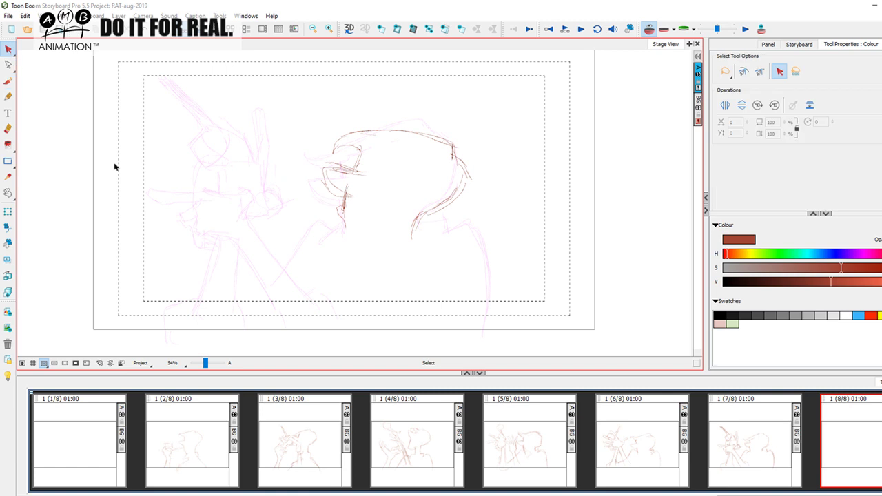
pyautogui.hotkey('ctrl', 'a')
pyautogui.moveTo(434, 209); pyautogui.dragTo(439, 199)
pyautogui.click(521, 181)
pyautogui.press('Left')
pyautogui.press('Right')
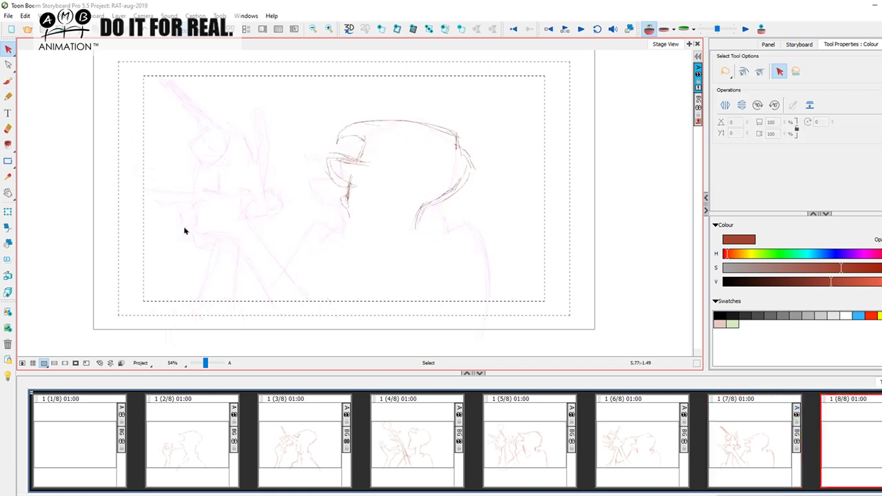
# Lengthen the front and nape of the neck and sketch the collar behind it, comparing with the previous pose
pyautogui.click(7, 81)
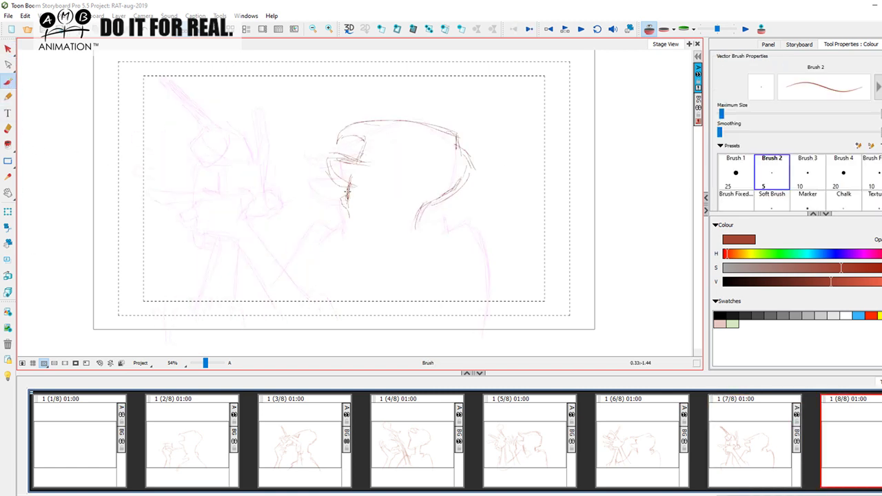
pyautogui.moveTo(340, 197); pyautogui.dragTo(348, 238)
pyautogui.moveTo(423, 208); pyautogui.dragTo(418, 228)
pyautogui.press('Left')
pyautogui.press('Right')
pyautogui.press(',')
pyautogui.press('.')
pyautogui.moveTo(415, 224)
pyautogui.mouseDown()
pyautogui.moveTo(438, 221)
pyautogui.moveTo(442, 239)
pyautogui.mouseUp()
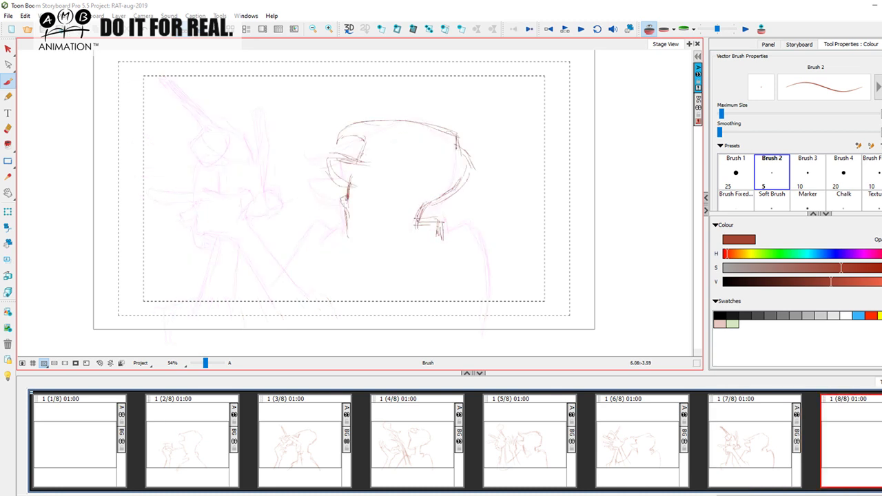
# Shift the head and neck sketch farther back and erase the excess strokes at the rear of the collar
pyautogui.click(8, 49)
pyautogui.moveTo(426, 217)
pyautogui.mouseDown()
pyautogui.moveTo(447, 238)
pyautogui.moveTo(449, 229)
pyautogui.mouseUp()
pyautogui.click(526, 202)
pyautogui.click(7, 129)
pyautogui.hotkey('alt', 'b')
pyautogui.press(',')
pyautogui.press('.')
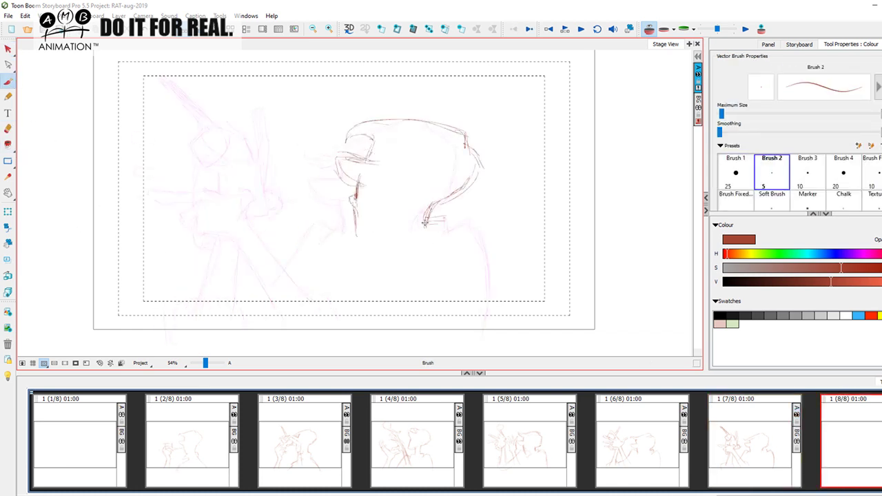
# Sketch the back shoulder with its long arm outline and the front shoulder sloping toward the hands
pyautogui.moveTo(444, 232)
pyautogui.mouseDown()
pyautogui.moveTo(474, 265)
pyautogui.moveTo(450, 237)
pyautogui.moveTo(476, 270)
pyautogui.moveTo(464, 352)
pyautogui.mouseUp()
pyautogui.press(',')
pyautogui.press('.')
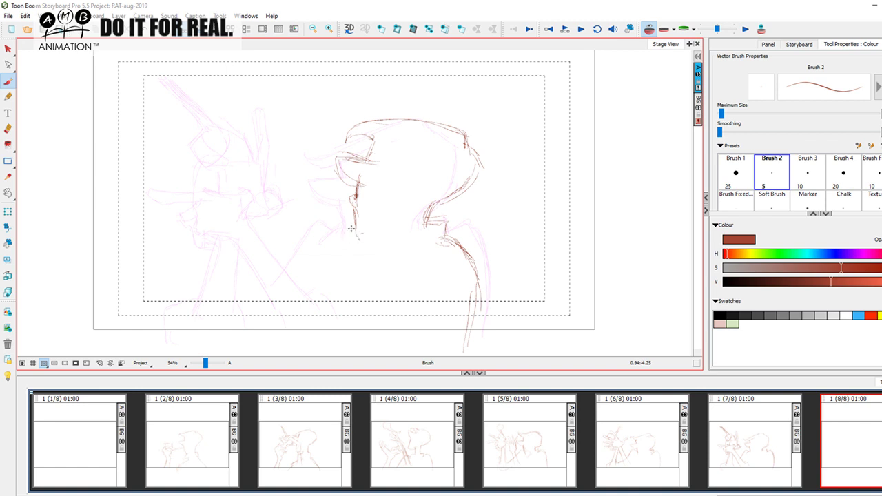
pyautogui.moveTo(354, 233)
pyautogui.mouseDown()
pyautogui.moveTo(334, 244)
pyautogui.moveTo(330, 224)
pyautogui.moveTo(337, 229)
pyautogui.moveTo(280, 281)
pyautogui.mouseUp()
pyautogui.moveTo(318, 237); pyautogui.dragTo(282, 283)
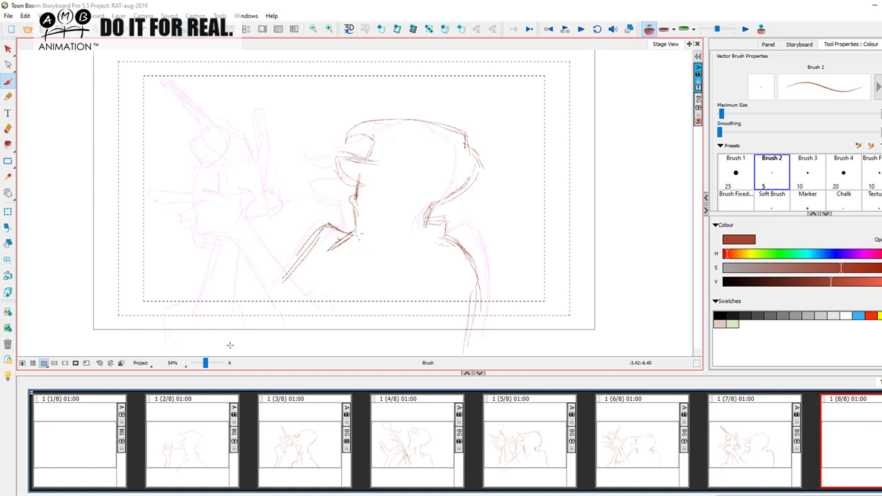
pyautogui.press('Left')
pyautogui.press('Right')
# Sketch the open inner hand with its spread fingers facing the face, comparing with the previous pose
pyautogui.moveTo(269, 222); pyautogui.dragTo(279, 234)
pyautogui.press('Left')
pyautogui.press('Right')
pyautogui.moveTo(271, 162)
pyautogui.mouseDown()
pyautogui.moveTo(288, 153)
pyautogui.moveTo(301, 166)
pyautogui.moveTo(268, 166)
pyautogui.mouseUp()
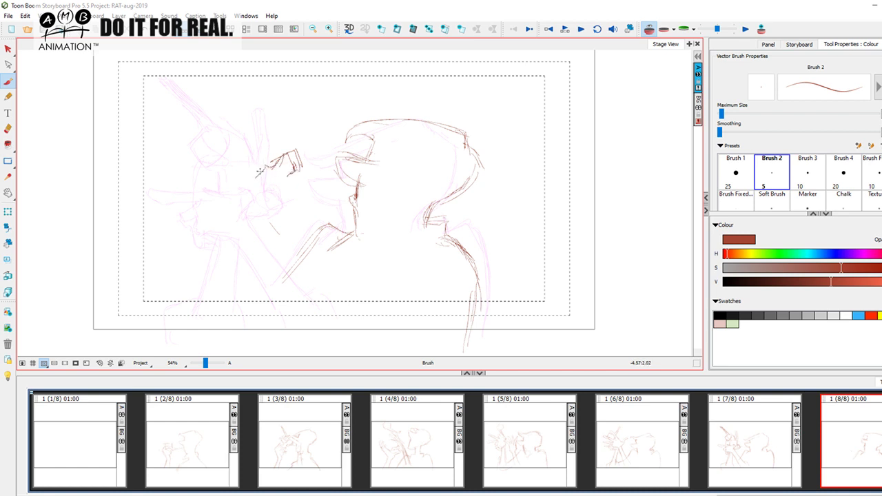
pyautogui.moveTo(250, 184); pyautogui.dragTo(253, 214)
pyautogui.moveTo(298, 159)
pyautogui.mouseDown()
pyautogui.moveTo(304, 198)
pyautogui.moveTo(320, 196)
pyautogui.moveTo(320, 207)
pyautogui.moveTo(284, 216)
pyautogui.mouseUp()
pyautogui.press('Left')
pyautogui.press('f')
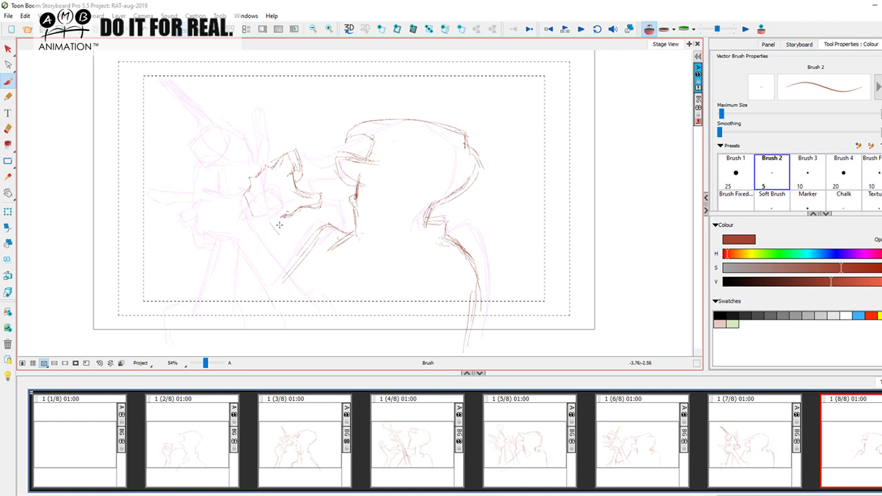
# Sketch both edges of the inner forearm running diagonally from the wrist to the lower frame edge
pyautogui.moveTo(254, 222); pyautogui.dragTo(245, 200)
pyautogui.moveTo(283, 230); pyautogui.dragTo(319, 303)
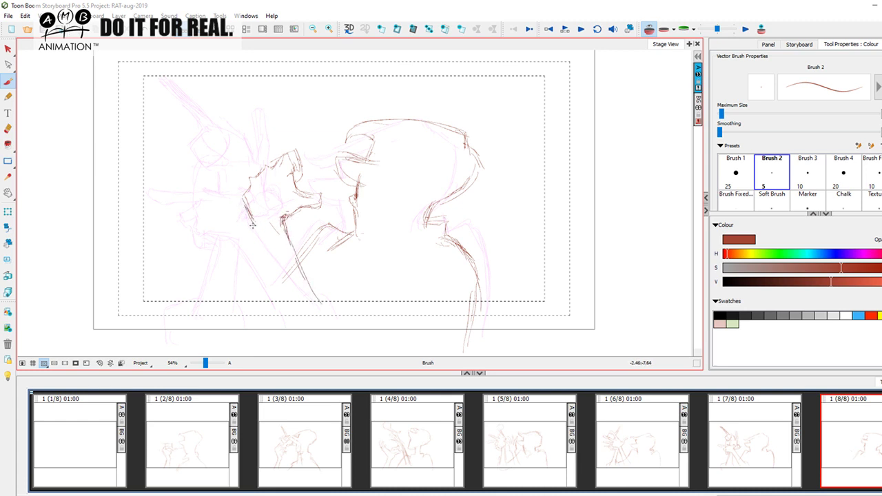
pyautogui.moveTo(268, 230)
pyautogui.mouseDown()
pyautogui.moveTo(288, 299)
pyautogui.moveTo(276, 266)
pyautogui.moveTo(299, 255)
pyautogui.moveTo(336, 316)
pyautogui.mouseUp()
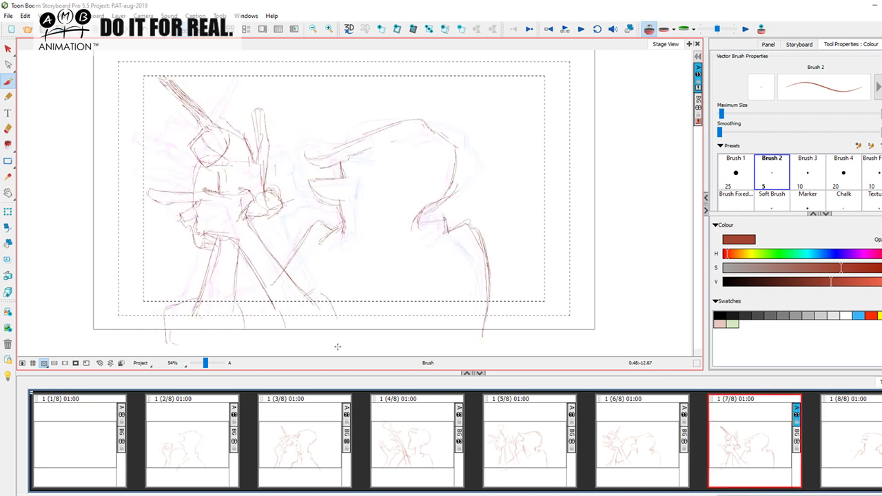
pyautogui.moveTo(294, 241); pyautogui.dragTo(342, 320)
pyautogui.moveTo(302, 271); pyautogui.dragTo(327, 305)
pyautogui.moveTo(248, 213)
pyautogui.mouseDown()
pyautogui.moveTo(279, 265)
pyautogui.moveTo(284, 222)
pyautogui.moveTo(301, 209)
pyautogui.mouseUp()
pyautogui.press('Left')
pyautogui.press('Right')
pyautogui.moveTo(329, 302); pyautogui.dragTo(340, 316)
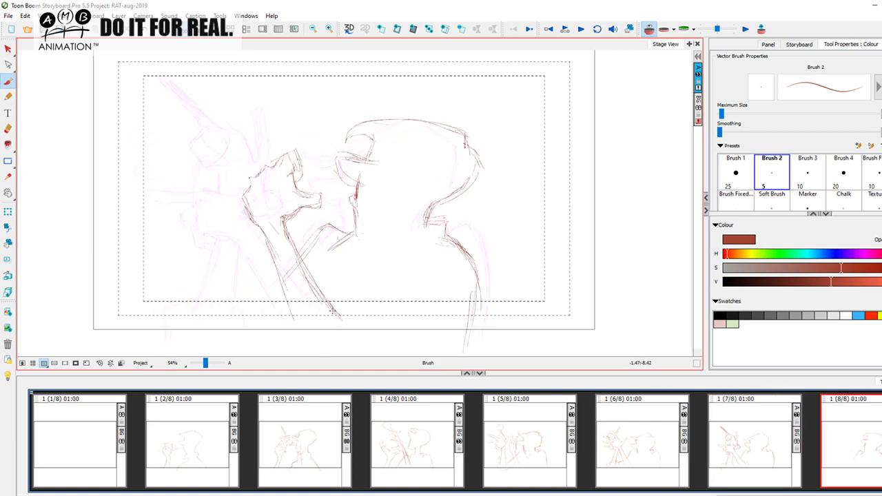
# Start the outer hand with its lower palm edge and raised finger, comparing with the previous pose
pyautogui.press('Left')
pyautogui.press('Right')
pyautogui.press('Left')
pyautogui.press('Right')
pyautogui.moveTo(227, 211); pyautogui.dragTo(232, 224)
pyautogui.press('Left')
pyautogui.press('Right')
pyautogui.moveTo(233, 166); pyautogui.dragTo(246, 178)
pyautogui.press('Left')
pyautogui.press('Right')
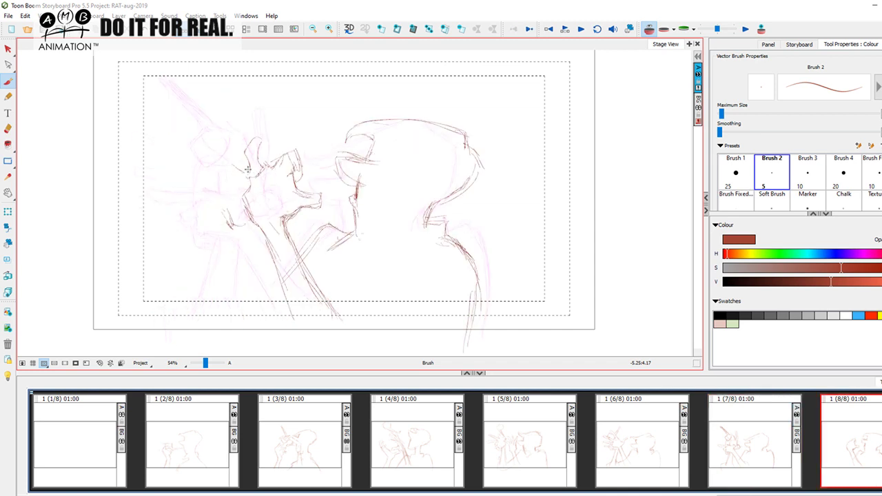
# Sketch the outer hand's palm and outstretched fingers, comparing with the previous pose
pyautogui.moveTo(240, 178); pyautogui.dragTo(221, 172)
pyautogui.moveTo(219, 167)
pyautogui.mouseDown()
pyautogui.moveTo(150, 152)
pyautogui.moveTo(166, 169)
pyautogui.moveTo(216, 182)
pyautogui.moveTo(147, 192)
pyautogui.moveTo(159, 203)
pyautogui.moveTo(213, 193)
pyautogui.moveTo(155, 223)
pyautogui.moveTo(181, 217)
pyautogui.moveTo(172, 225)
pyautogui.moveTo(179, 235)
pyautogui.moveTo(201, 212)
pyautogui.moveTo(241, 220)
pyautogui.moveTo(216, 298)
pyautogui.mouseUp()
pyautogui.press('Left')
pyautogui.press('Right')
# Sketch the outer forearm below the palm and its sleeve opening at the lower frame edge
pyautogui.moveTo(258, 228)
pyautogui.mouseDown()
pyautogui.moveTo(249, 290)
pyautogui.moveTo(265, 226)
pyautogui.moveTo(244, 321)
pyautogui.mouseUp()
pyautogui.moveTo(227, 248); pyautogui.dragTo(209, 302)
pyautogui.moveTo(222, 267)
pyautogui.mouseDown()
pyautogui.moveTo(207, 313)
pyautogui.moveTo(191, 305)
pyautogui.moveTo(185, 333)
pyautogui.mouseUp()
pyautogui.moveTo(256, 232)
pyautogui.mouseDown()
pyautogui.moveTo(236, 315)
pyautogui.moveTo(284, 281)
pyautogui.mouseUp()
# Refine the inner arm lines and sketch the pipe arching over the outer hand's fingers
pyautogui.press('Left')
pyautogui.press('Right')
pyautogui.moveTo(283, 219); pyautogui.dragTo(289, 240)
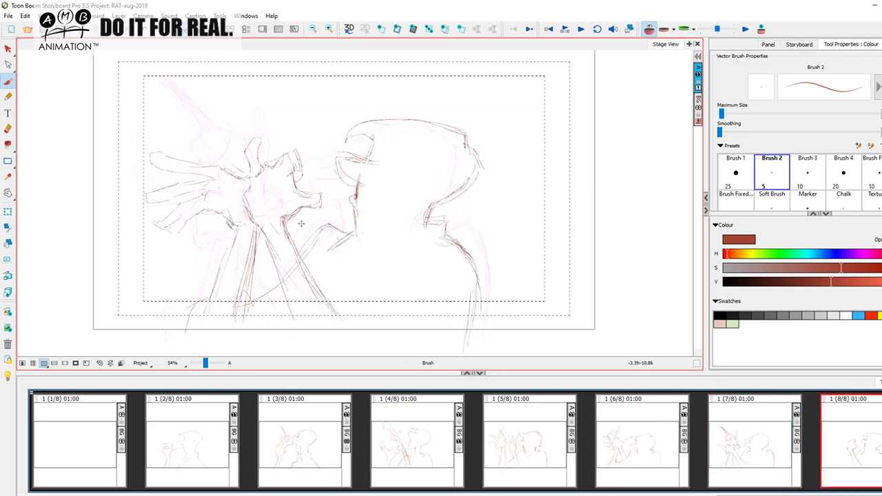
pyautogui.moveTo(241, 148)
pyautogui.mouseDown()
pyautogui.moveTo(246, 128)
pyautogui.moveTo(215, 130)
pyautogui.moveTo(157, 201)
pyautogui.moveTo(236, 128)
pyautogui.moveTo(231, 160)
pyautogui.moveTo(251, 138)
pyautogui.moveTo(201, 150)
pyautogui.moveTo(168, 194)
pyautogui.mouseUp()
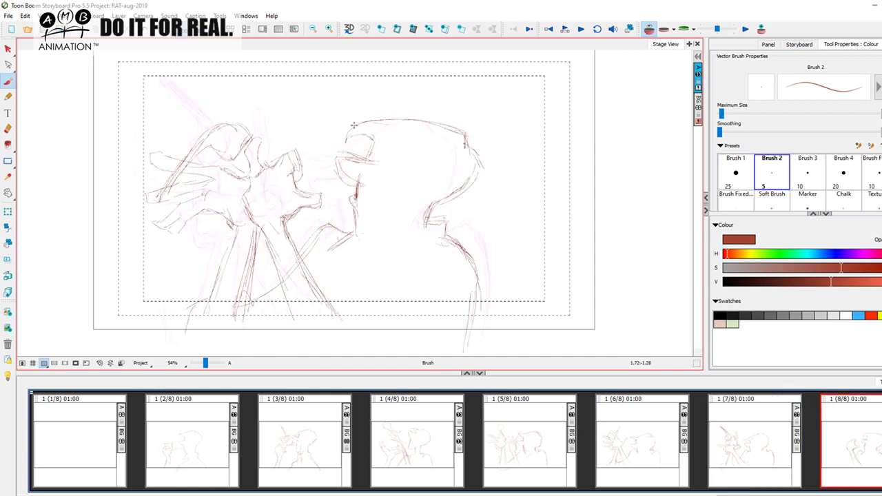
pyautogui.moveTo(374, 140)
pyautogui.mouseDown()
pyautogui.moveTo(345, 226)
pyautogui.moveTo(356, 192)
pyautogui.mouseUp()
pyautogui.hotkey('ctrl', 'z')
pyautogui.click(749, 451)
pyautogui.moveTo(341, 138); pyautogui.dragTo(342, 243)
pyautogui.hotkey('ctrl', 'z')
pyautogui.moveTo(188, 83); pyautogui.dragTo(238, 159)
pyautogui.hotkey('ctrl', 'z')
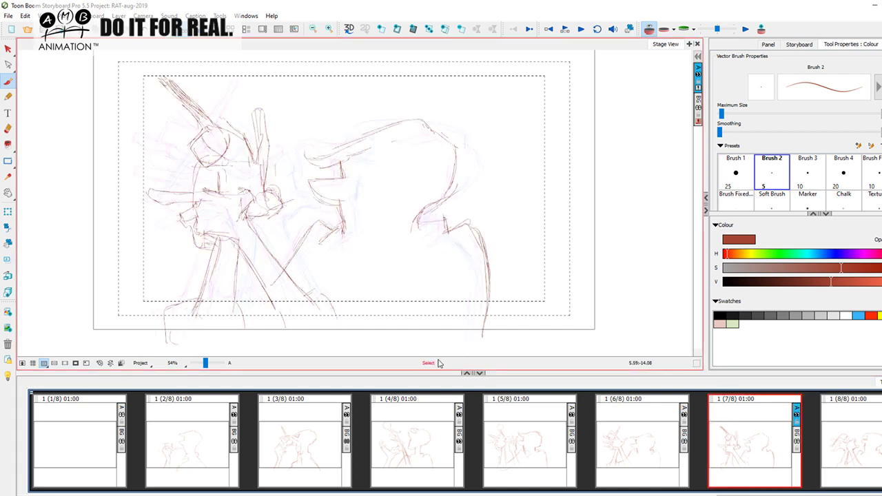
# Review the movement by flipping through the poses from the third panel to the finished eighth panel
pyautogui.click(845, 449)
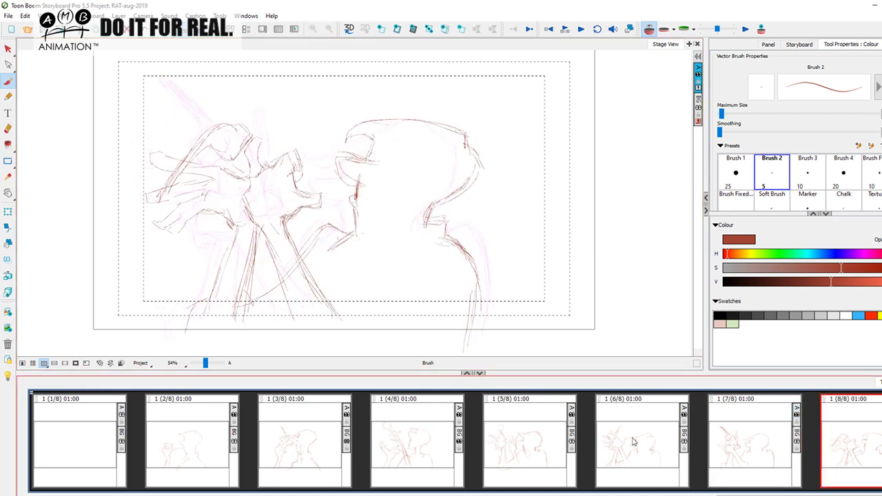
pyautogui.click(324, 435)
pyautogui.click(422, 435)
pyautogui.click(545, 435)
pyautogui.click(665, 439)
pyautogui.click(751, 441)
pyautogui.click(847, 441)
# Add a ninth panel with onion skin on and block in the back shoulder and the nose's upper line
pyautogui.click(650, 31)
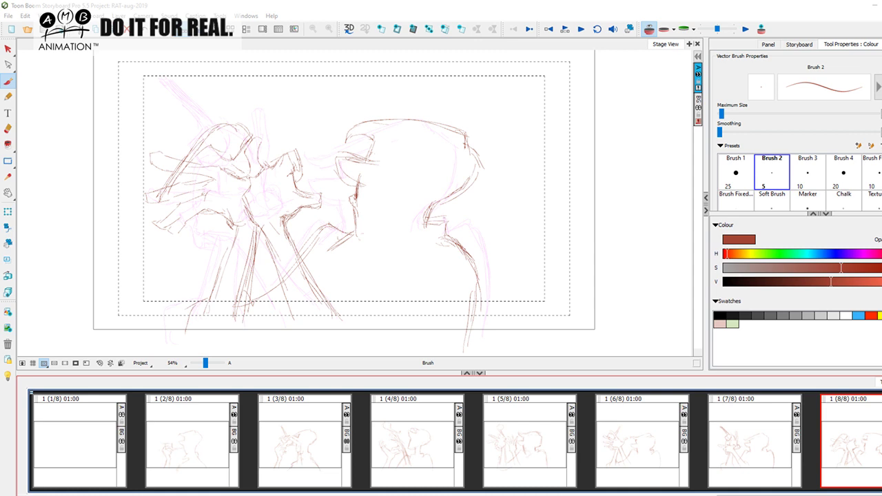
pyautogui.click(396, 30)
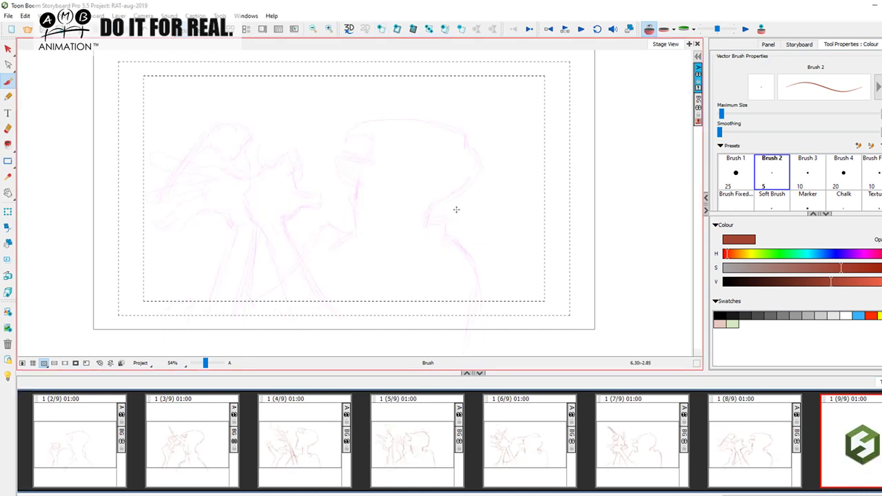
pyautogui.moveTo(452, 237)
pyautogui.mouseDown()
pyautogui.moveTo(477, 235)
pyautogui.moveTo(490, 274)
pyautogui.mouseUp()
pyautogui.moveTo(356, 165); pyautogui.dragTo(384, 166)
pyautogui.press('f')
pyautogui.press('g')
pyautogui.press('f')
pyautogui.press('g')
# Sketch the hair fringe, the top of the head and the back of the head down to the nape
pyautogui.moveTo(366, 139); pyautogui.dragTo(345, 135)
pyautogui.moveTo(343, 122)
pyautogui.mouseDown()
pyautogui.moveTo(367, 132)
pyautogui.moveTo(396, 119)
pyautogui.moveTo(434, 119)
pyautogui.mouseUp()
pyautogui.moveTo(414, 120)
pyautogui.mouseDown()
pyautogui.moveTo(475, 126)
pyautogui.moveTo(476, 143)
pyautogui.moveTo(490, 152)
pyautogui.moveTo(478, 184)
pyautogui.mouseUp()
pyautogui.press('f')
pyautogui.press('g')
pyautogui.moveTo(488, 155); pyautogui.dragTo(445, 227)
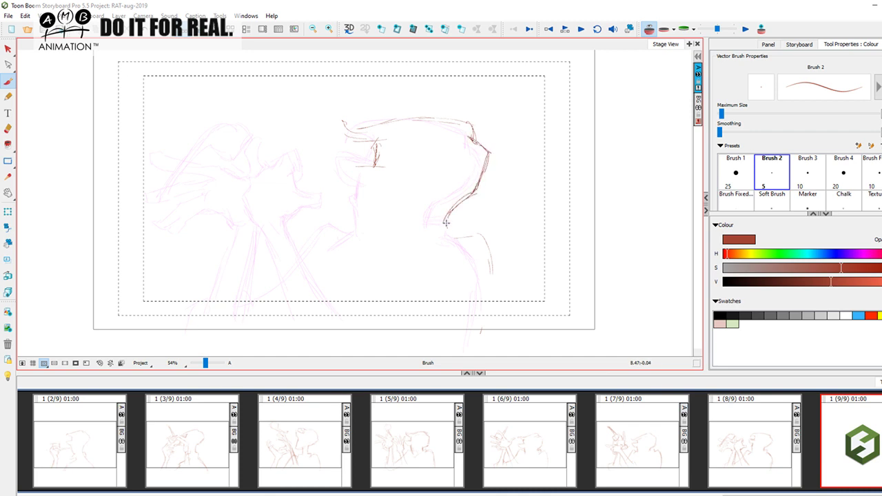
# Sketch the front of the neck, the collar at the nape and the front shoulder in the ninth panel
pyautogui.moveTo(374, 164)
pyautogui.mouseDown()
pyautogui.moveTo(332, 168)
pyautogui.moveTo(363, 193)
pyautogui.moveTo(379, 235)
pyautogui.mouseUp()
pyautogui.moveTo(444, 211); pyautogui.dragTo(441, 232)
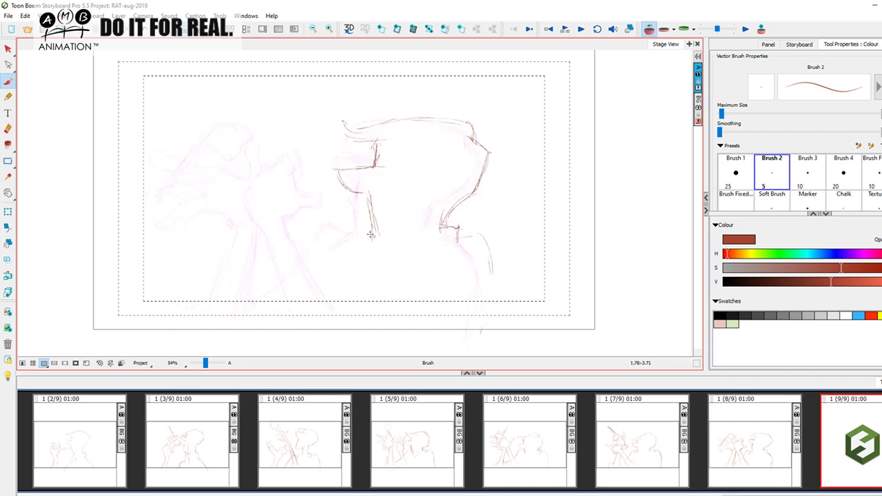
pyautogui.moveTo(369, 225)
pyautogui.mouseDown()
pyautogui.moveTo(353, 216)
pyautogui.moveTo(346, 223)
pyautogui.mouseUp()
pyautogui.moveTo(320, 251); pyautogui.dragTo(340, 228)
pyautogui.moveTo(320, 251); pyautogui.dragTo(362, 221)
pyautogui.press('Left')
pyautogui.press('Right')
# Build up the rounded back shoulder and the arm outline curving down past the lower frame edge
pyautogui.moveTo(448, 241)
pyautogui.mouseDown()
pyautogui.moveTo(485, 230)
pyautogui.moveTo(499, 288)
pyautogui.mouseUp()
pyautogui.moveTo(488, 241); pyautogui.dragTo(496, 288)
pyautogui.moveTo(491, 248); pyautogui.dragTo(500, 298)
pyautogui.moveTo(450, 234); pyautogui.dragTo(500, 291)
pyautogui.moveTo(494, 247); pyautogui.dragTo(482, 345)
pyautogui.press('Right')
pyautogui.moveTo(457, 236); pyautogui.dragTo(497, 296)
pyautogui.press('Left')
pyautogui.press('Right')
# Extend the front shoulder line downward and add the inner arm lines, comparing with the eighth pose
pyautogui.moveTo(352, 226); pyautogui.dragTo(366, 231)
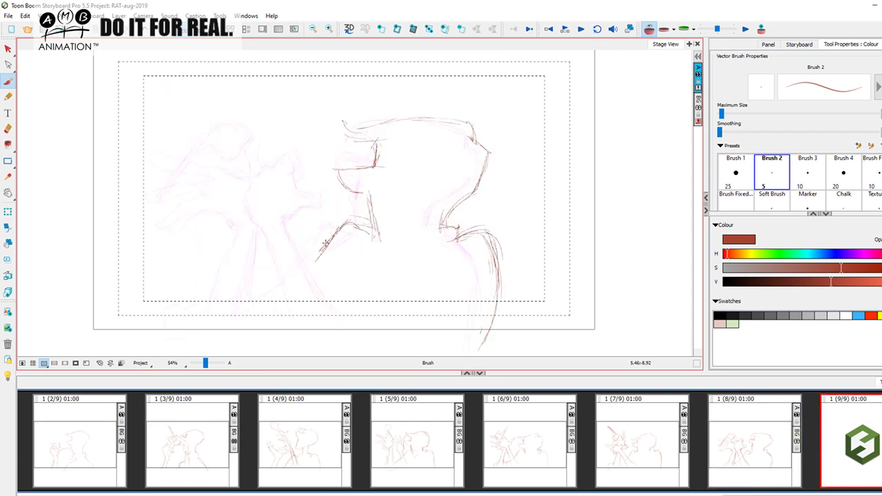
pyautogui.press('Left')
pyautogui.press('Right')
pyautogui.press('Left')
pyautogui.press('Right')
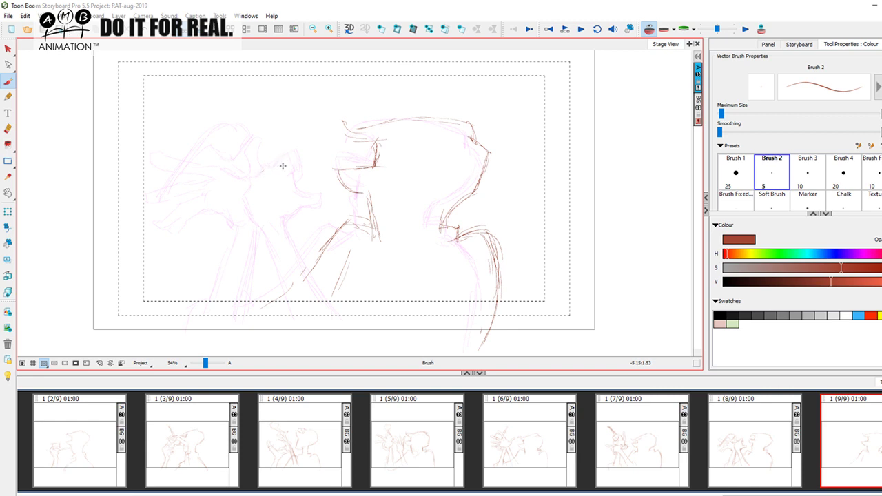
# Sketch the raised round-tipped finger, the finger reaching toward the face and the knuckle behind them in the ninth panel
pyautogui.moveTo(282, 164)
pyautogui.mouseDown()
pyautogui.moveTo(305, 169)
pyautogui.moveTo(272, 170)
pyautogui.moveTo(269, 196)
pyautogui.moveTo(247, 178)
pyautogui.moveTo(257, 177)
pyautogui.moveTo(240, 159)
pyautogui.moveTo(246, 162)
pyautogui.moveTo(241, 130)
pyautogui.moveTo(226, 131)
pyautogui.moveTo(239, 124)
pyautogui.moveTo(243, 135)
pyautogui.moveTo(227, 129)
pyautogui.moveTo(245, 126)
pyautogui.moveTo(235, 146)
pyautogui.mouseUp()
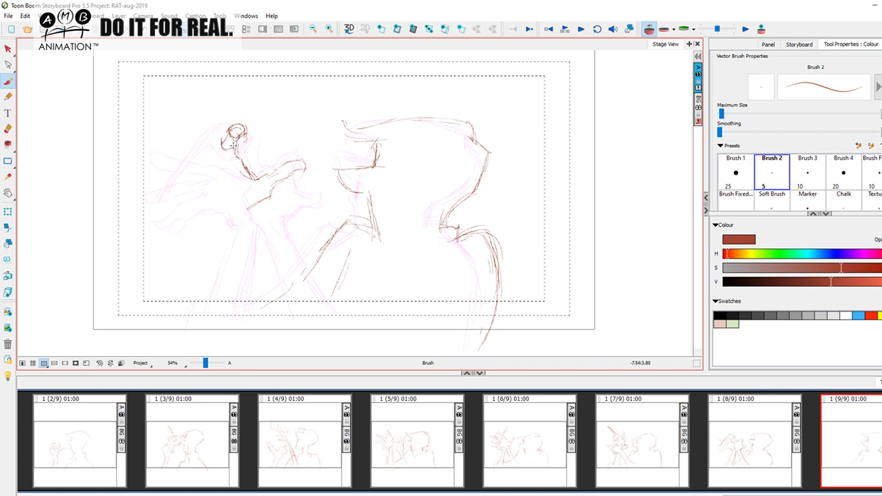
pyautogui.press('Left')
pyautogui.press('Right')
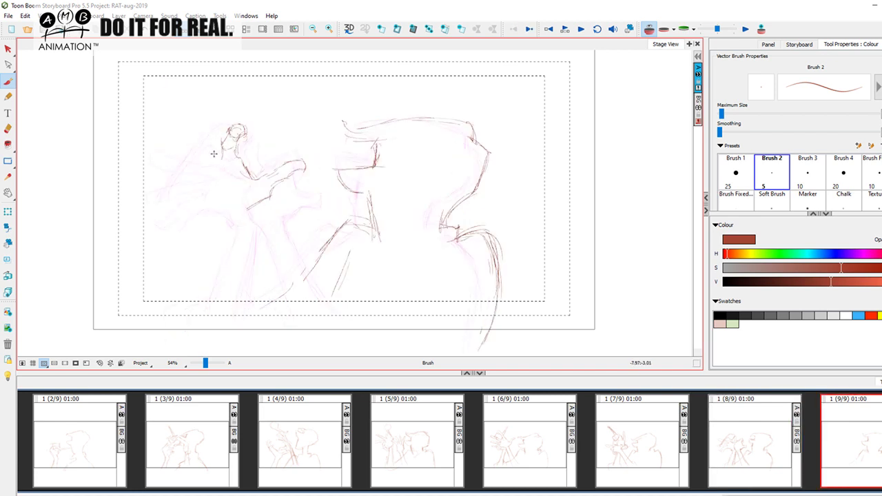
pyautogui.moveTo(215, 144)
pyautogui.mouseDown()
pyautogui.moveTo(222, 169)
pyautogui.moveTo(218, 146)
pyautogui.moveTo(211, 159)
pyautogui.moveTo(228, 171)
pyautogui.moveTo(210, 160)
pyautogui.moveTo(228, 169)
pyautogui.moveTo(235, 211)
pyautogui.mouseUp()
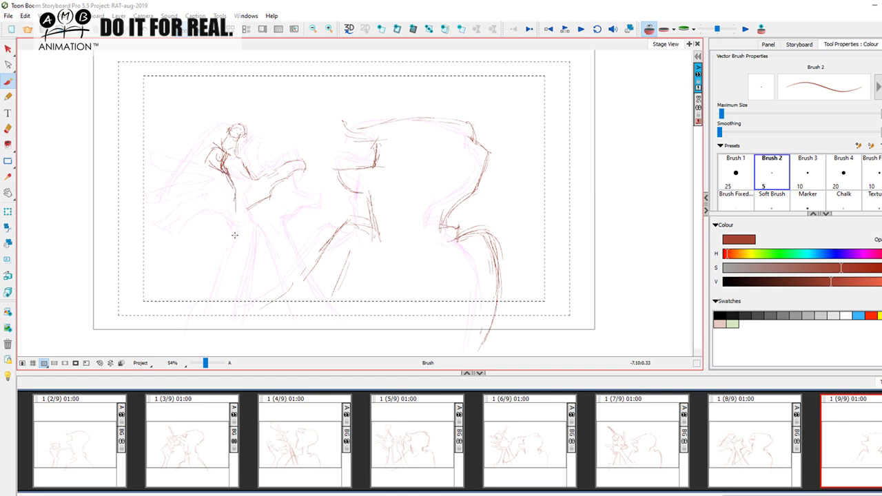
pyautogui.hotkey('ctrl', 'z')
pyautogui.moveTo(207, 156)
pyautogui.mouseDown()
pyautogui.moveTo(200, 226)
pyautogui.moveTo(210, 182)
pyautogui.mouseUp()
pyautogui.press('Left')
pyautogui.press('Right')
pyautogui.press('Left')
pyautogui.press('Right')
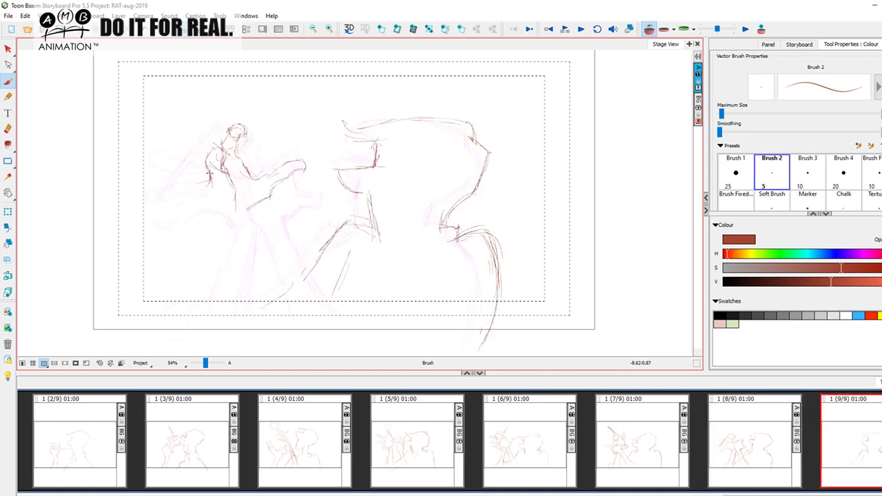
# Draw the outstretched finger with its curled tip and the folded fingers stacked beneath it, comparing with the eighth pose
pyautogui.moveTo(210, 183)
pyautogui.mouseDown()
pyautogui.moveTo(162, 168)
pyautogui.moveTo(166, 192)
pyautogui.moveTo(146, 162)
pyautogui.moveTo(148, 172)
pyautogui.mouseUp()
pyautogui.press('Left')
pyautogui.press('Right')
pyautogui.press('Left')
pyautogui.press('Right')
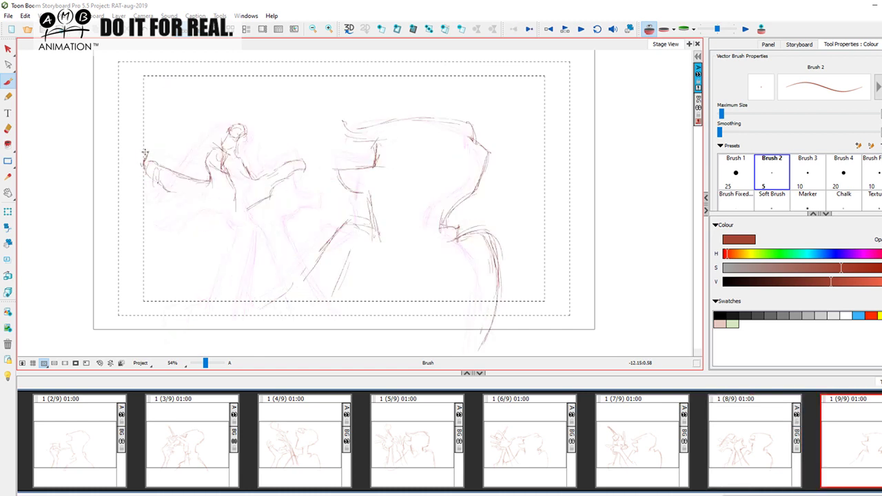
pyautogui.moveTo(147, 162)
pyautogui.mouseDown()
pyautogui.moveTo(138, 174)
pyautogui.moveTo(162, 167)
pyautogui.moveTo(170, 191)
pyautogui.mouseUp()
pyautogui.press('Left')
pyautogui.press('Right')
pyautogui.press('d')
pyautogui.press('f')
pyautogui.press('d')
pyautogui.press('f')
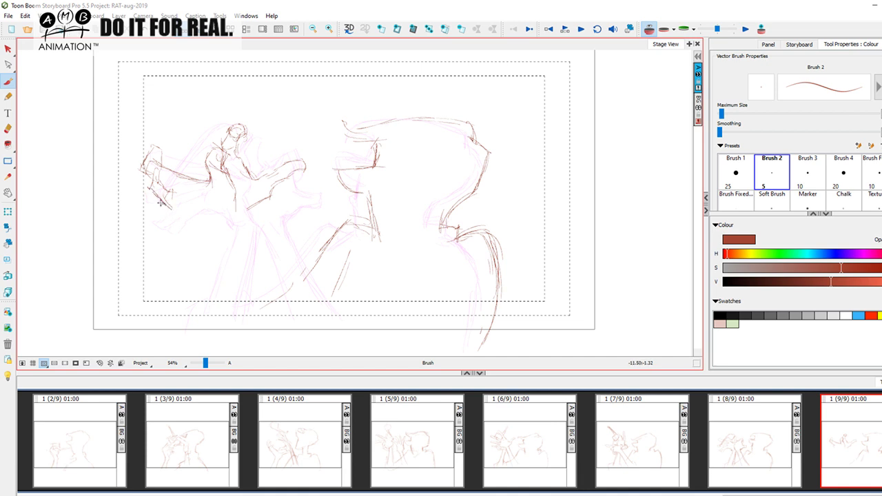
# Draw the lower edge of the hand and close the palm at the wrist, checking it against the eighth pose
pyautogui.moveTo(169, 205)
pyautogui.mouseDown()
pyautogui.moveTo(181, 225)
pyautogui.moveTo(171, 223)
pyautogui.mouseUp()
pyautogui.moveTo(170, 225); pyautogui.dragTo(230, 226)
pyautogui.press('d')
pyautogui.press('f')
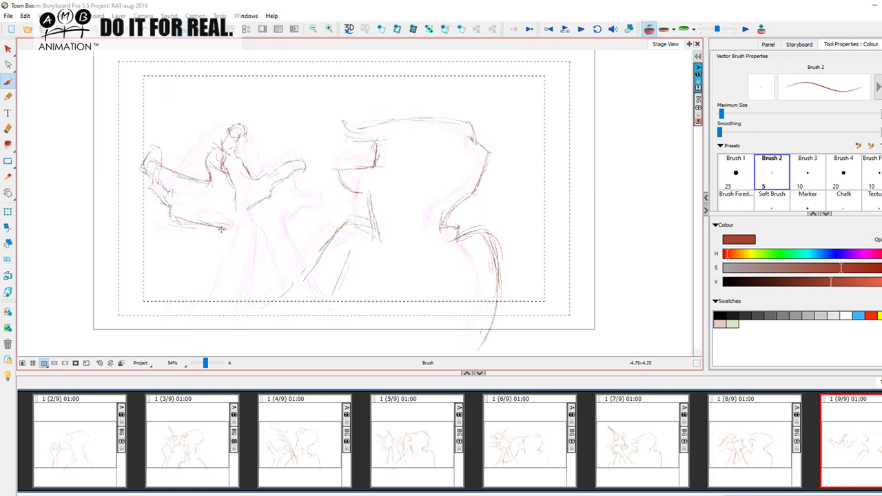
pyautogui.press('d')
pyautogui.press('f')
pyautogui.press('d')
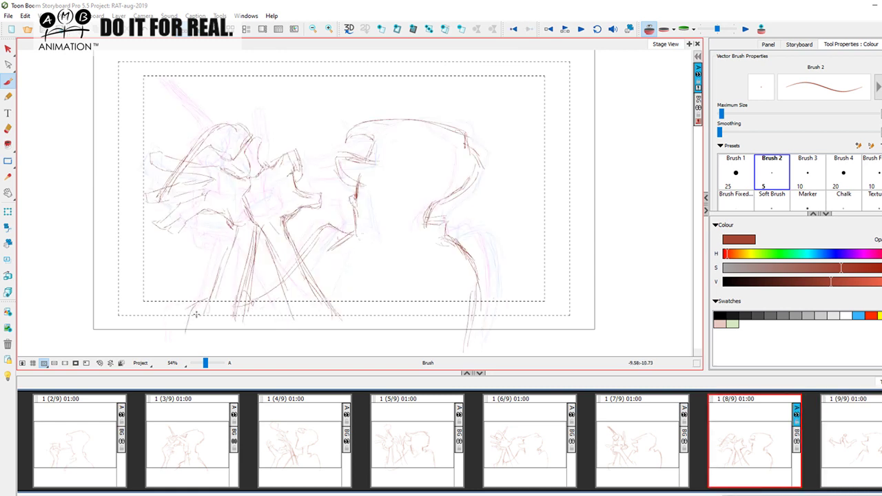
pyautogui.press('f')
pyautogui.moveTo(235, 192); pyautogui.dragTo(239, 217)
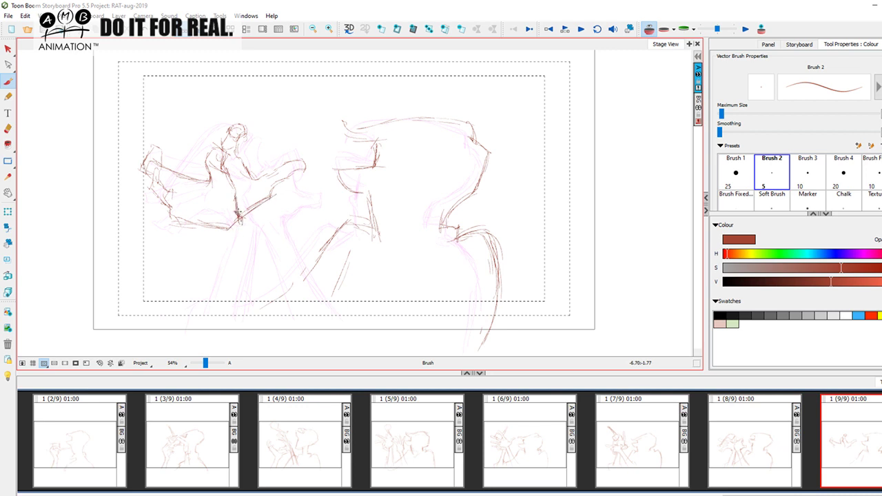
pyautogui.press('d')
pyautogui.press('f')
# Draw the diagonal forearm lines from the wrist down past the lower frame edge
pyautogui.moveTo(238, 218); pyautogui.dragTo(279, 279)
pyautogui.moveTo(222, 228); pyautogui.dragTo(270, 318)
pyautogui.moveTo(244, 270); pyautogui.dragTo(267, 309)
pyautogui.moveTo(254, 239); pyautogui.dragTo(321, 328)
pyautogui.moveTo(281, 277); pyautogui.dragTo(304, 307)
pyautogui.moveTo(257, 291); pyautogui.dragTo(277, 328)
pyautogui.press('d')
pyautogui.press('f')
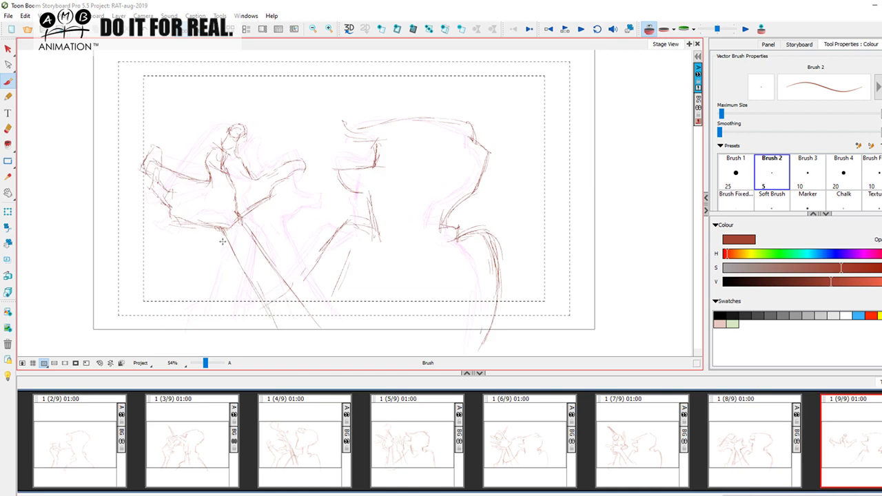
# Add the near-vertical lines of the other forearm beneath the hand, comparing with the eighth pose
pyautogui.moveTo(224, 239); pyautogui.dragTo(209, 308)
pyautogui.moveTo(221, 226); pyautogui.dragTo(206, 323)
pyautogui.press('d')
pyautogui.press('Right')
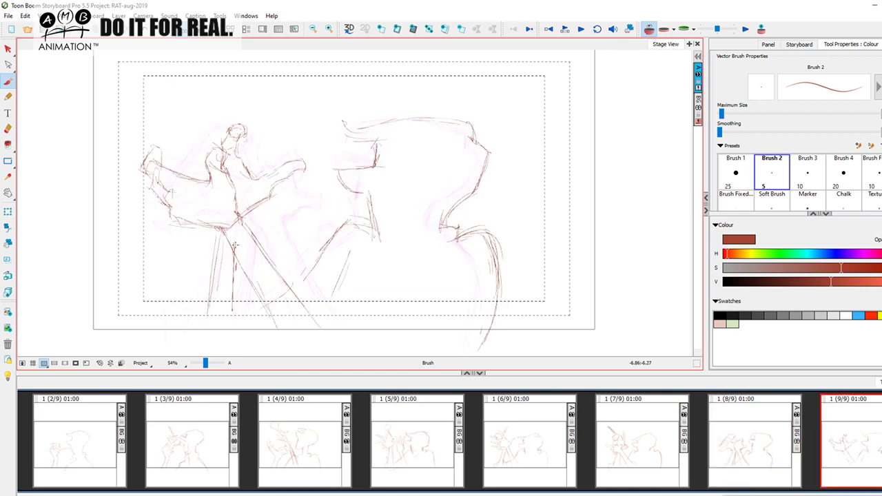
pyautogui.press('Left')
pyautogui.press('Right')
# Review the progression of poses from the fifth through the ninth panel
pyautogui.click(449, 457)
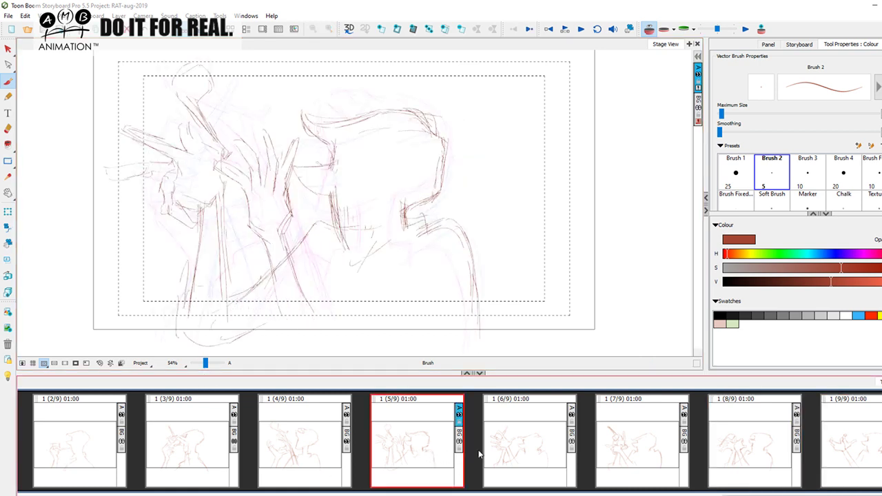
pyautogui.click(534, 456)
pyautogui.click(667, 455)
pyautogui.click(753, 454)
pyautogui.click(860, 434)
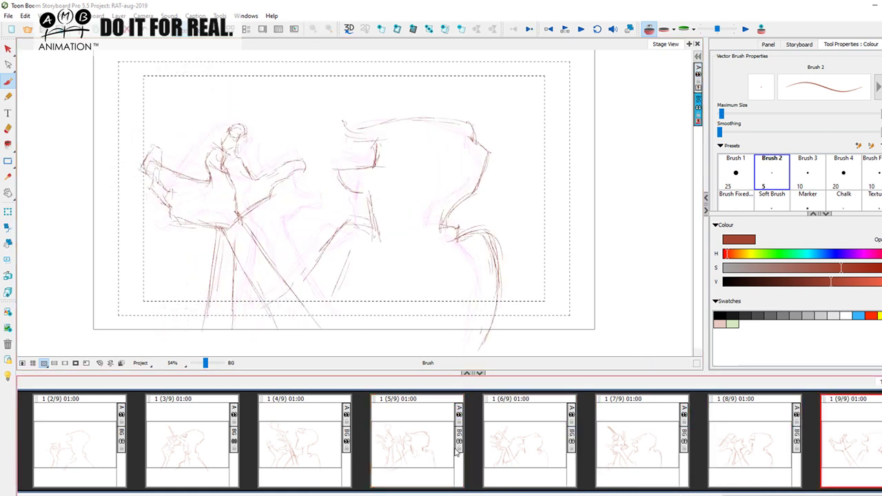
pyautogui.click(452, 449)
pyautogui.click(525, 447)
pyautogui.click(616, 442)
pyautogui.click(848, 436)
# Sketch the sleeve outlines around the forearms along the lower frame edge of the ninth panel
pyautogui.moveTo(207, 289)
pyautogui.mouseDown()
pyautogui.moveTo(168, 303)
pyautogui.moveTo(181, 336)
pyautogui.moveTo(204, 300)
pyautogui.mouseUp()
pyautogui.moveTo(172, 315); pyautogui.dragTo(171, 334)
pyautogui.moveTo(224, 299); pyautogui.dragTo(262, 314)
pyautogui.press('Left')
pyautogui.press('Right')
# Draw the boxy pipe bowl behind the fingers and the straight stem pointing toward the mouth
pyautogui.moveTo(169, 160)
pyautogui.mouseDown()
pyautogui.moveTo(203, 142)
pyautogui.moveTo(199, 173)
pyautogui.mouseUp()
pyautogui.moveTo(168, 153)
pyautogui.mouseDown()
pyautogui.moveTo(198, 144)
pyautogui.moveTo(166, 171)
pyautogui.mouseUp()
pyautogui.moveTo(201, 144)
pyautogui.mouseDown()
pyautogui.moveTo(199, 176)
pyautogui.moveTo(285, 166)
pyautogui.mouseUp()
pyautogui.moveTo(193, 143)
pyautogui.mouseDown()
pyautogui.moveTo(201, 170)
pyautogui.moveTo(215, 168)
pyautogui.moveTo(179, 179)
pyautogui.moveTo(289, 169)
pyautogui.mouseUp()
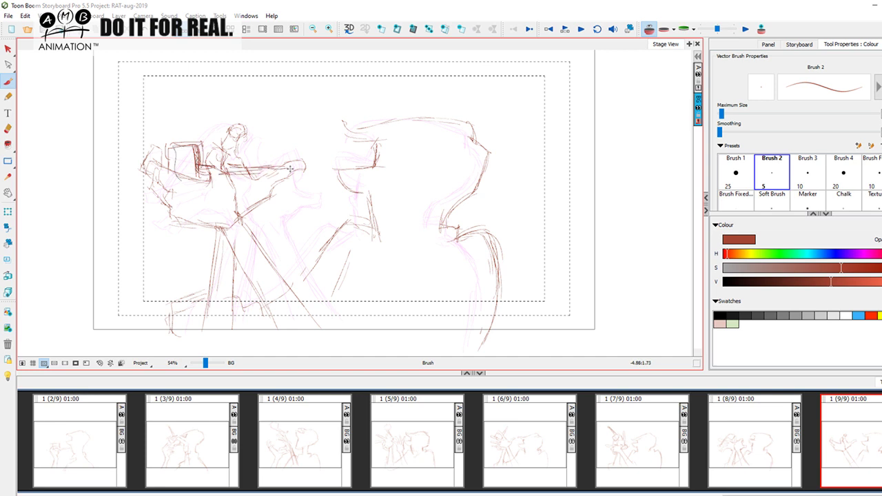
pyautogui.moveTo(225, 167)
pyautogui.mouseDown()
pyautogui.moveTo(294, 167)
pyautogui.moveTo(278, 169)
pyautogui.mouseUp()
pyautogui.moveTo(236, 173); pyautogui.dragTo(359, 169)
pyautogui.moveTo(251, 172); pyautogui.dragTo(374, 167)
pyautogui.moveTo(233, 174); pyautogui.dragTo(272, 173)
pyautogui.hotkey('ctrl', 'z')
pyautogui.moveTo(201, 168)
pyautogui.mouseDown()
pyautogui.moveTo(194, 142)
pyautogui.moveTo(168, 163)
pyautogui.mouseUp()
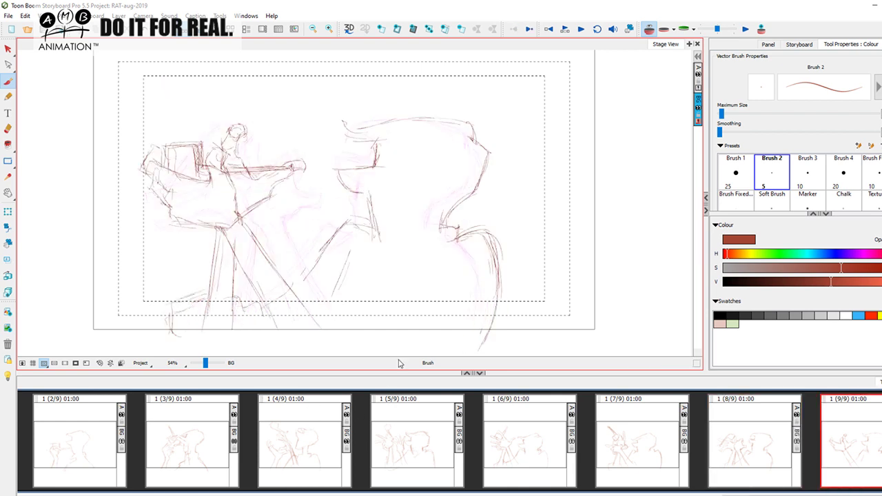
# Check the sequence of poses from the fourth panel through the ninth
pyautogui.click(336, 443)
pyautogui.click(527, 445)
pyautogui.click(651, 445)
pyautogui.click(754, 441)
pyautogui.click(851, 437)
# Turn off onion skin, scrub through the drawn poses in the timeline workspace, and return to the drawing workspace
pyautogui.click(649, 29)
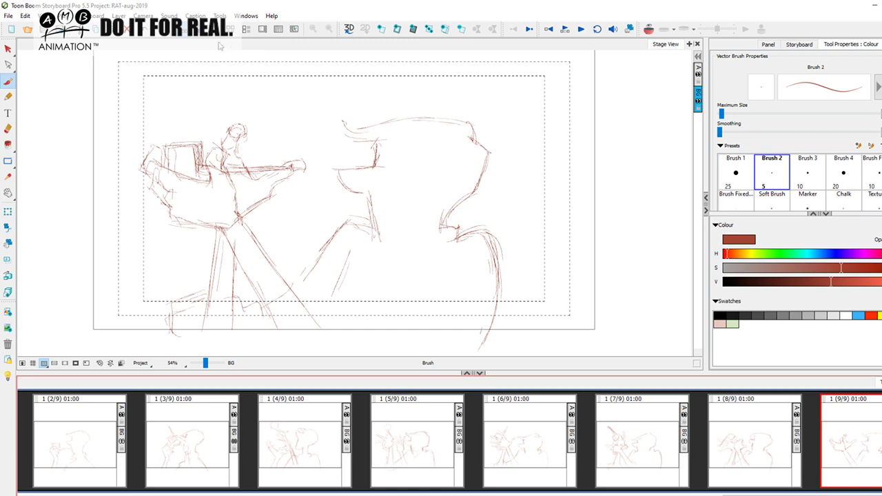
pyautogui.click(279, 32)
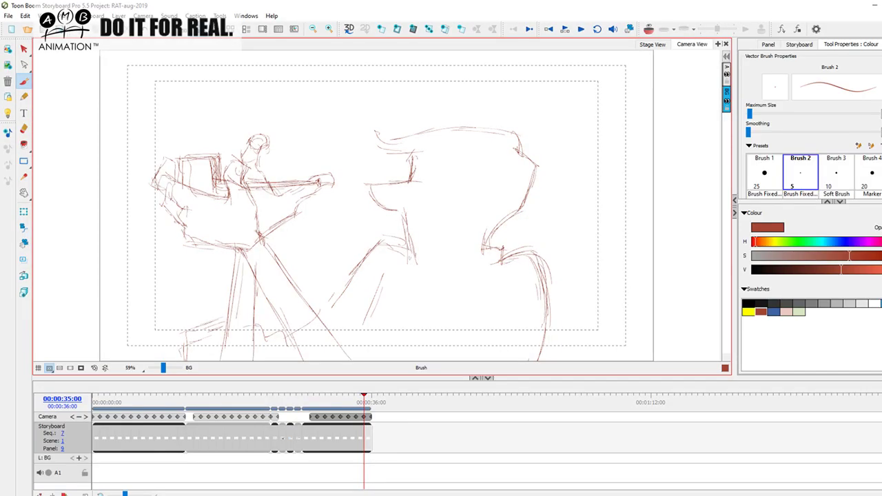
pyautogui.click(314, 446)
pyautogui.click(324, 446)
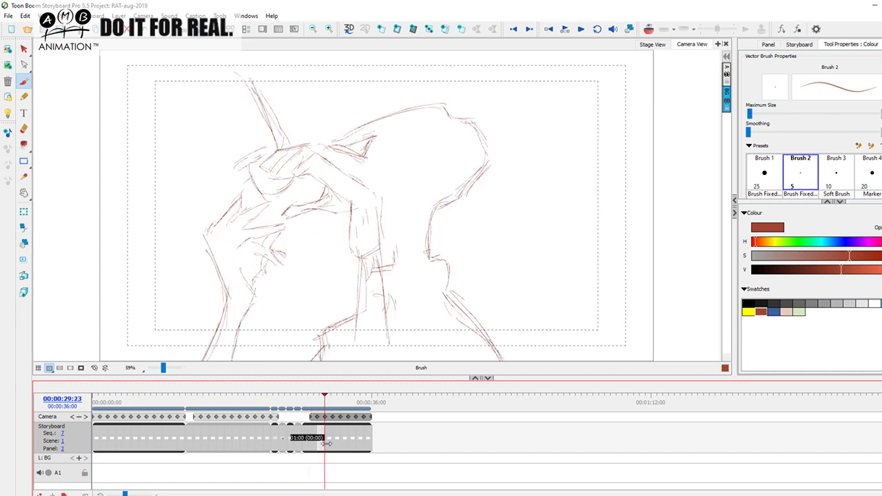
pyautogui.click(338, 448)
pyautogui.moveTo(338, 448); pyautogui.dragTo(371, 448)
pyautogui.moveTo(319, 404)
pyautogui.mouseDown()
pyautogui.moveTo(370, 399)
pyautogui.moveTo(307, 397)
pyautogui.moveTo(372, 393)
pyautogui.moveTo(309, 393)
pyautogui.moveTo(379, 385)
pyautogui.moveTo(299, 391)
pyautogui.moveTo(376, 391)
pyautogui.moveTo(320, 391)
pyautogui.moveTo(374, 391)
pyautogui.moveTo(337, 391)
pyautogui.moveTo(373, 383)
pyautogui.moveTo(310, 392)
pyautogui.moveTo(385, 391)
pyautogui.moveTo(332, 390)
pyautogui.moveTo(374, 383)
pyautogui.moveTo(315, 390)
pyautogui.moveTo(375, 379)
pyautogui.moveTo(311, 383)
pyautogui.moveTo(375, 383)
pyautogui.moveTo(338, 383)
pyautogui.moveTo(374, 383)
pyautogui.moveTo(366, 378)
pyautogui.mouseUp()
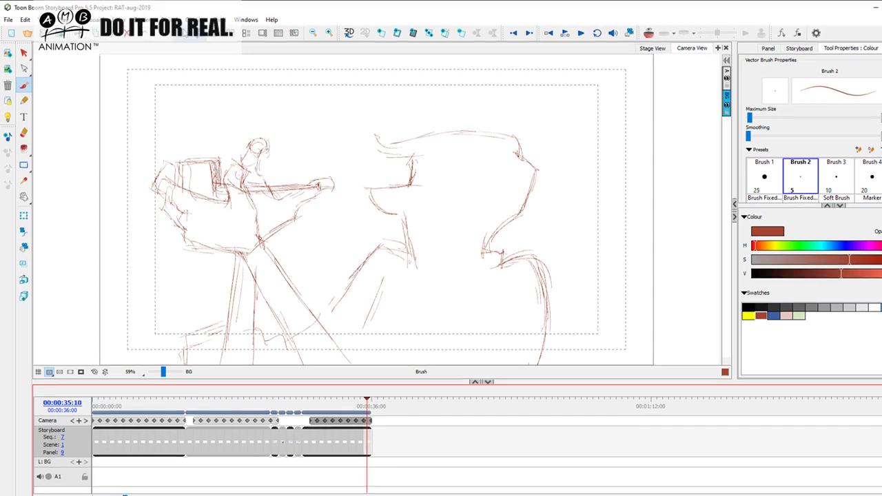
pyautogui.click(278, 29)
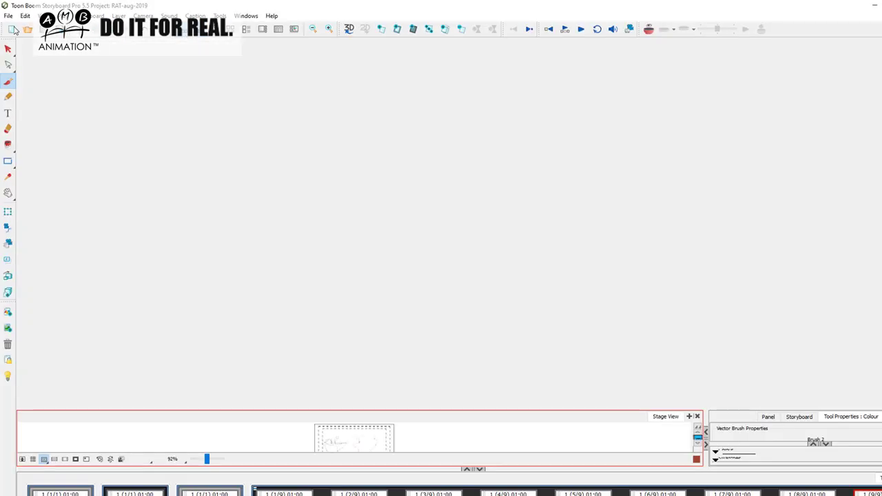
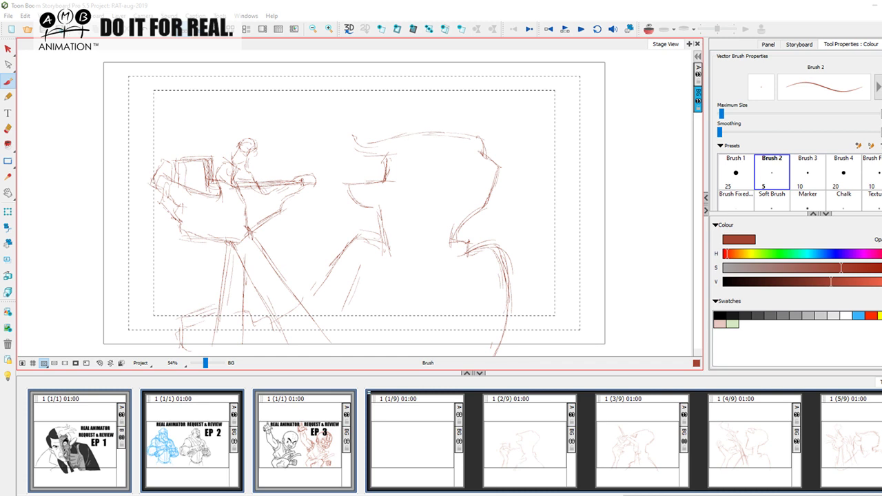
# Add a new tenth panel after the ninth and turn on onion skin
pyautogui.moveTo(772, 494); pyautogui.dragTo(871, 494)
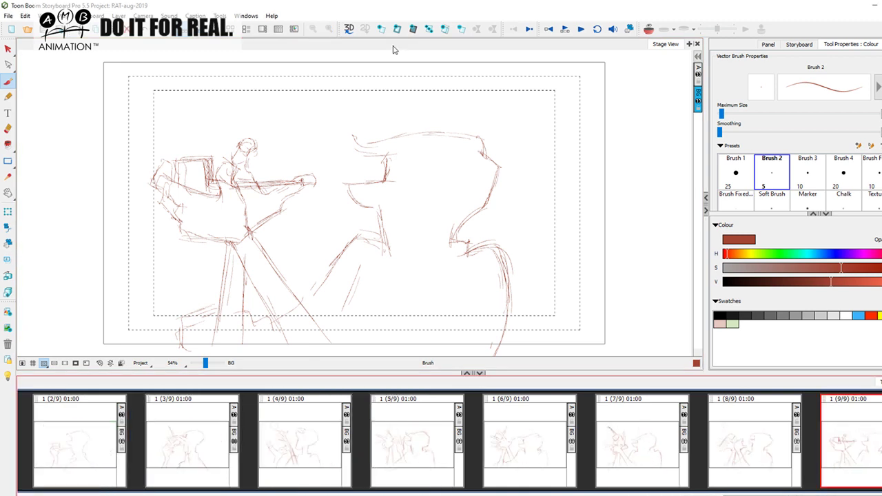
pyautogui.click(381, 28)
pyautogui.click(649, 28)
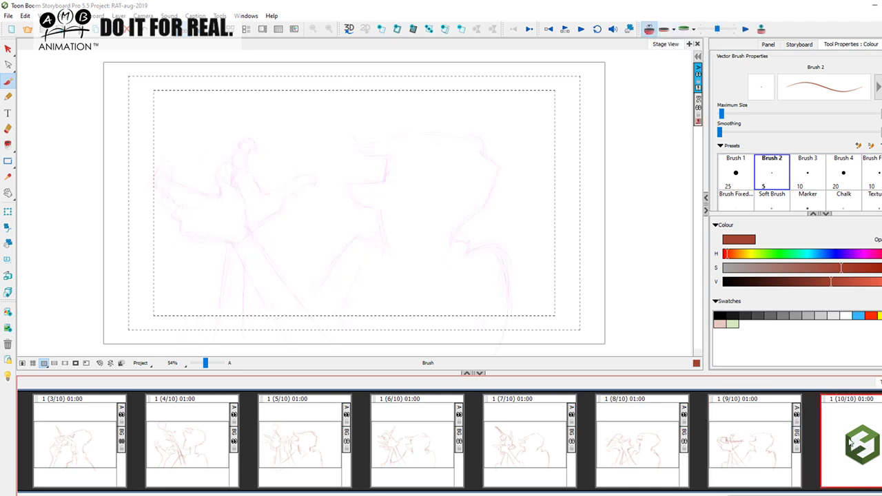
# Move the pipe and sleeve strokes in the ninth panel from the BG layer to layer A
pyautogui.click(752, 443)
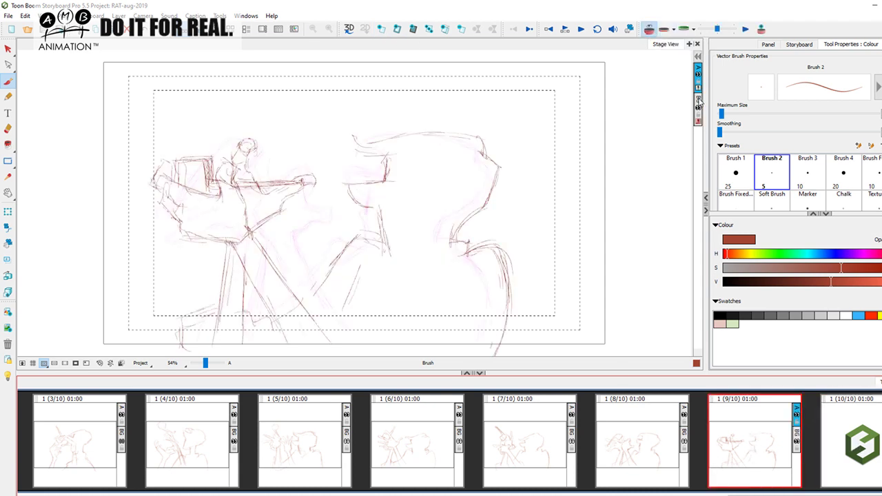
pyautogui.click(8, 51)
pyautogui.click(208, 169)
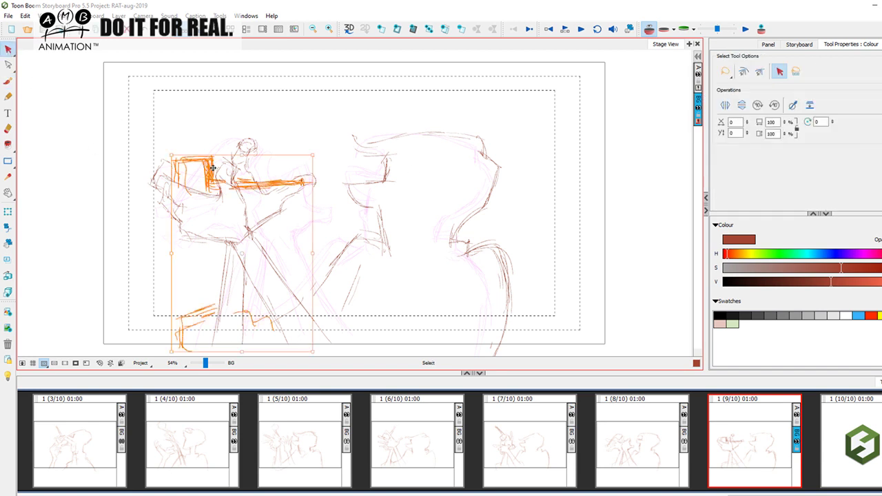
pyautogui.click(27, 29)
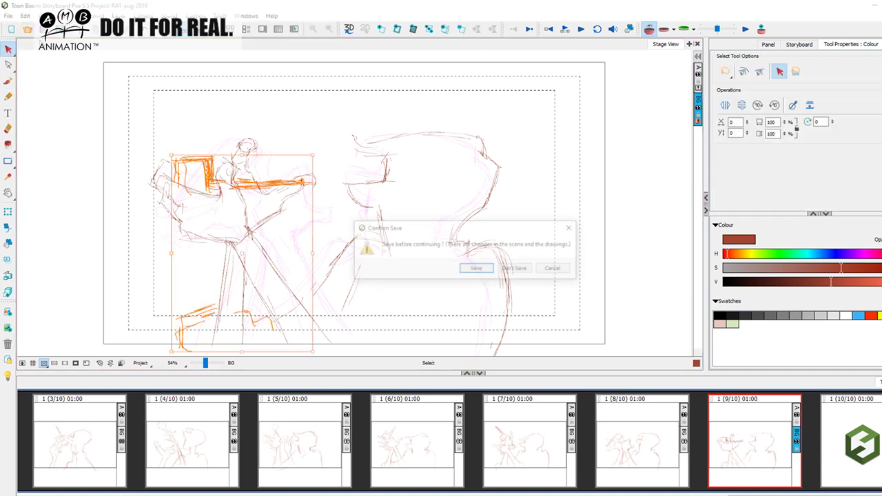
pyautogui.click(553, 268)
pyautogui.click(25, 15)
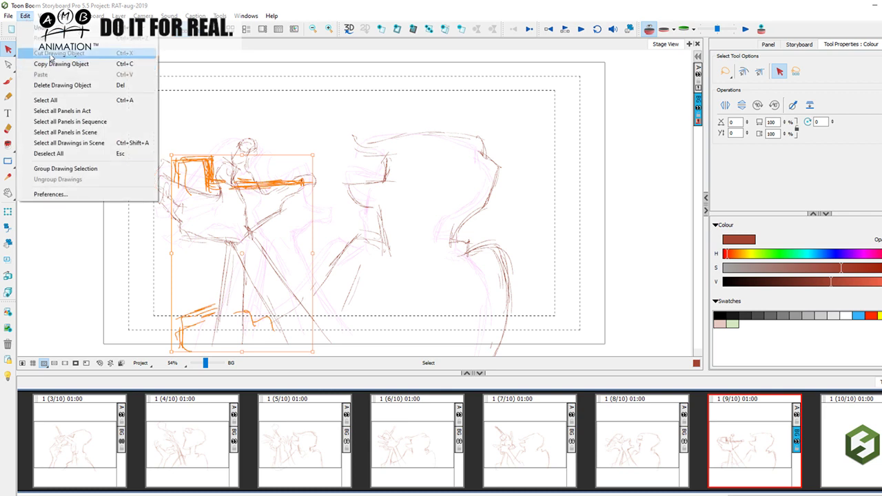
pyautogui.click(52, 55)
pyautogui.click(697, 70)
pyautogui.click(25, 15)
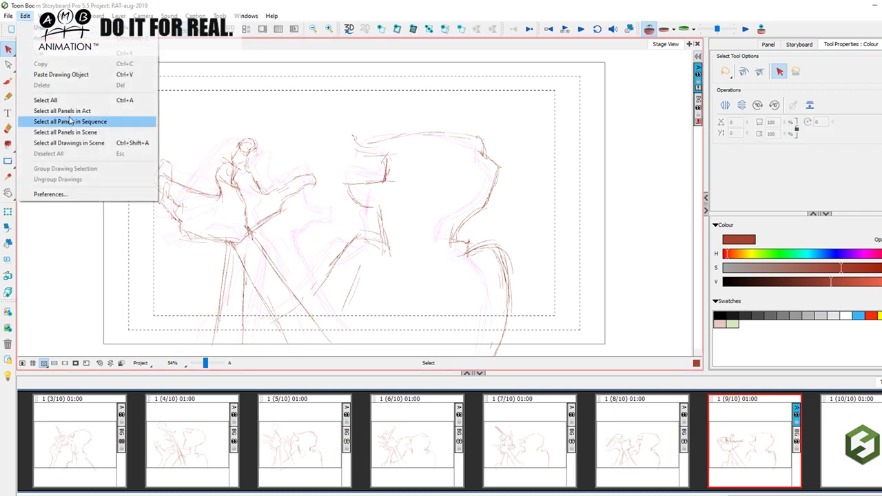
pyautogui.click(65, 76)
pyautogui.click(582, 208)
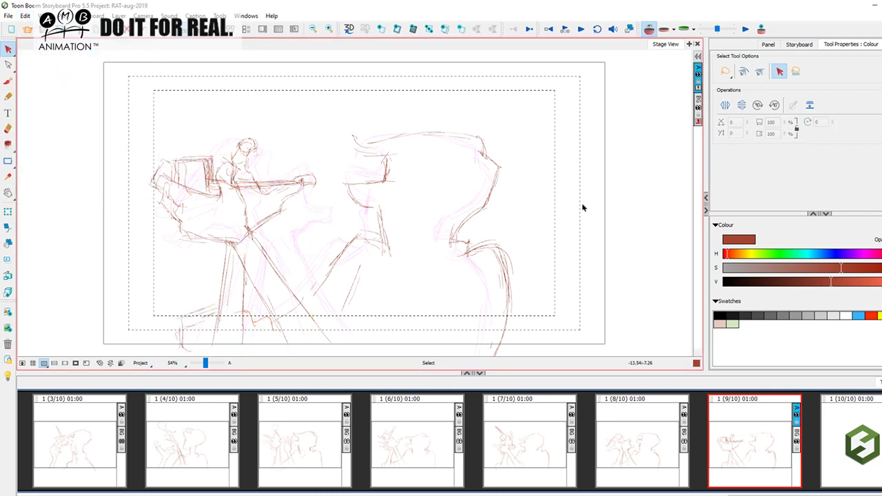
# Rough in the first forearm lines in the tenth panel with Brush 2, comparing with the ninth pose
pyautogui.click(846, 434)
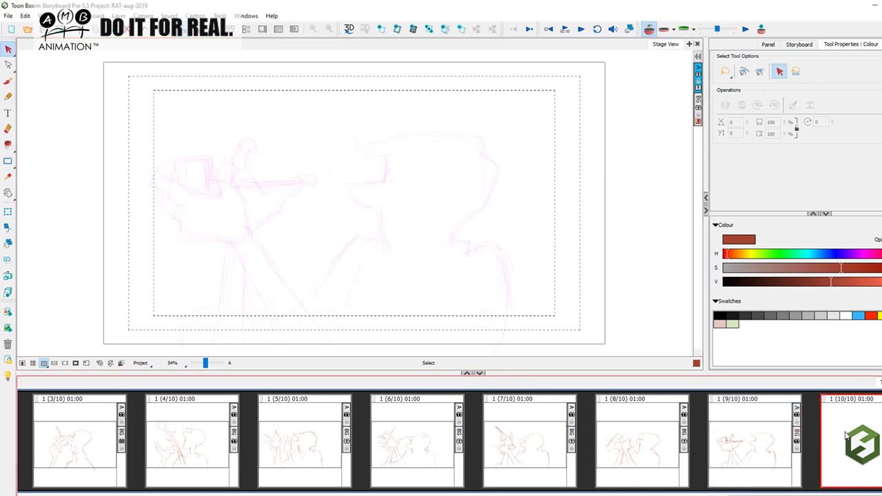
pyautogui.click(8, 80)
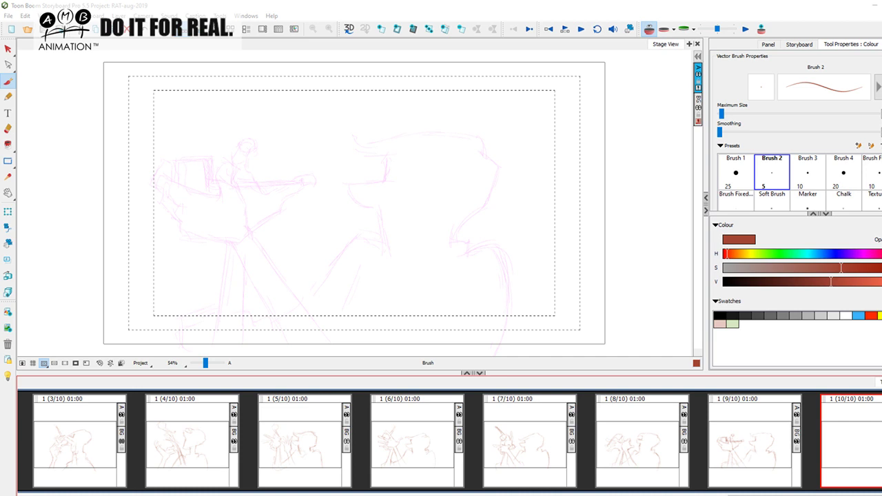
pyautogui.click(238, 268)
pyautogui.moveTo(237, 255); pyautogui.dragTo(231, 298)
pyautogui.moveTo(241, 254)
pyautogui.mouseDown()
pyautogui.moveTo(233, 284)
pyautogui.moveTo(296, 300)
pyautogui.mouseUp()
pyautogui.press('Left')
pyautogui.press('s')
pyautogui.press('a')
pyautogui.press('s')
# Mark the mouth line and the curve of the back shoulder in the tenth panel
pyautogui.moveTo(358, 170); pyautogui.dragTo(383, 175)
pyautogui.moveTo(480, 259); pyautogui.dragTo(502, 278)
pyautogui.press('a')
pyautogui.press('s')
pyautogui.press('a')
pyautogui.press('s')
# Draw the chin, front of the neck, hair fringe, top of the head and back of the head down to the nape
pyautogui.moveTo(360, 172)
pyautogui.mouseDown()
pyautogui.moveTo(387, 172)
pyautogui.moveTo(379, 171)
pyautogui.moveTo(396, 161)
pyautogui.moveTo(387, 178)
pyautogui.moveTo(349, 171)
pyautogui.moveTo(379, 197)
pyautogui.moveTo(381, 241)
pyautogui.mouseUp()
pyautogui.press('a')
pyautogui.press('s')
pyautogui.moveTo(389, 173); pyautogui.dragTo(357, 168)
pyautogui.moveTo(352, 170); pyautogui.dragTo(368, 193)
pyautogui.moveTo(397, 151)
pyautogui.mouseDown()
pyautogui.moveTo(356, 153)
pyautogui.moveTo(473, 135)
pyautogui.moveTo(433, 130)
pyautogui.moveTo(488, 141)
pyautogui.moveTo(506, 187)
pyautogui.moveTo(498, 190)
pyautogui.moveTo(505, 177)
pyautogui.moveTo(445, 247)
pyautogui.mouseUp()
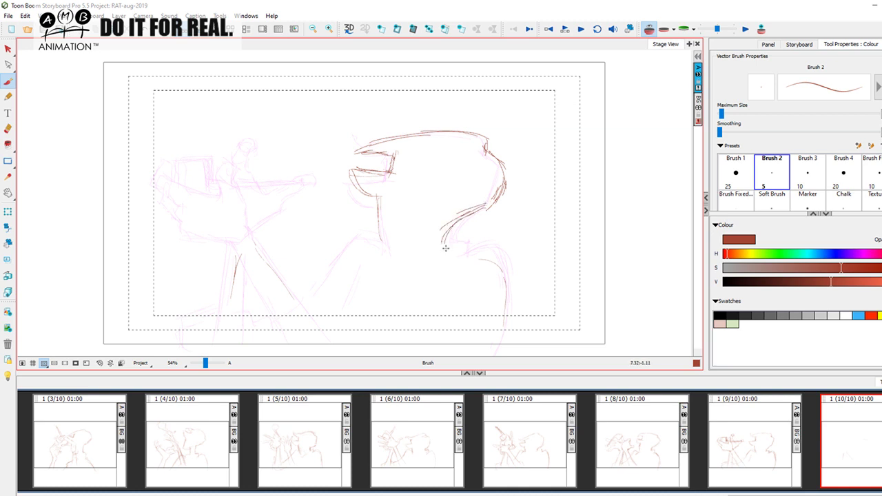
pyautogui.moveTo(379, 196); pyautogui.dragTo(388, 244)
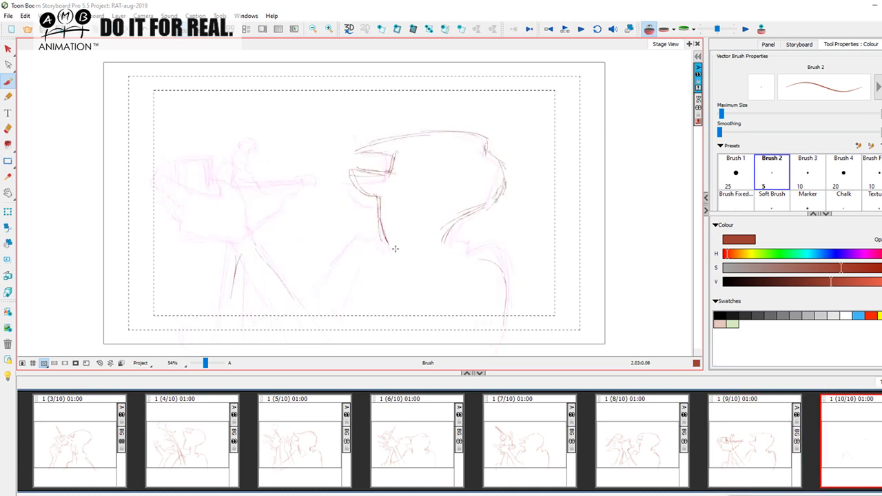
# Sketch the collar at the nape, the front shoulder and the back shoulder curving down past the lower frame edge
pyautogui.moveTo(456, 220)
pyautogui.mouseDown()
pyautogui.moveTo(448, 241)
pyautogui.moveTo(466, 242)
pyautogui.mouseUp()
pyautogui.moveTo(383, 238)
pyautogui.mouseDown()
pyautogui.moveTo(384, 254)
pyautogui.moveTo(386, 239)
pyautogui.moveTo(370, 256)
pyautogui.moveTo(353, 249)
pyautogui.moveTo(310, 304)
pyautogui.moveTo(324, 286)
pyautogui.mouseUp()
pyautogui.moveTo(350, 252); pyautogui.dragTo(370, 248)
pyautogui.press('Left')
pyautogui.press('Right')
pyautogui.moveTo(458, 261)
pyautogui.mouseDown()
pyautogui.moveTo(495, 256)
pyautogui.moveTo(503, 276)
pyautogui.moveTo(502, 355)
pyautogui.mouseUp()
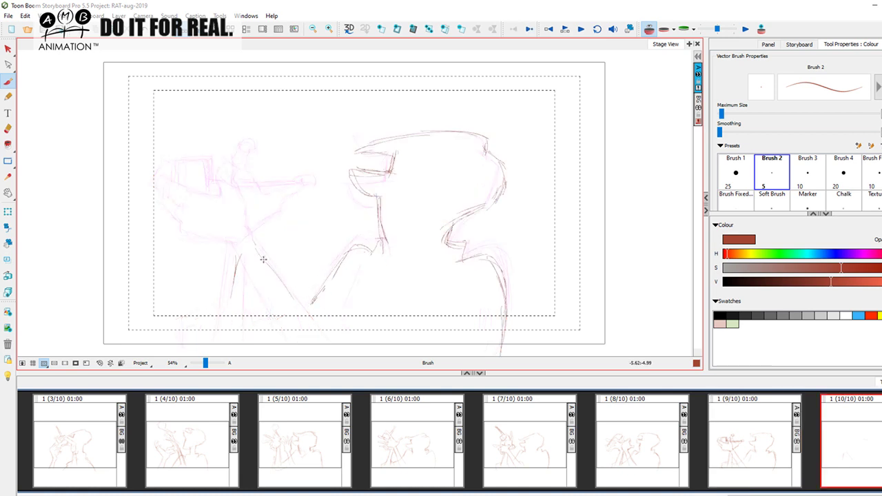
# Reinforce both forearm lines beneath the hand in the tenth panel, extending them toward the lower frame edge
pyautogui.moveTo(264, 246); pyautogui.dragTo(325, 332)
pyautogui.press('Left')
pyautogui.press('Right')
pyautogui.moveTo(265, 255); pyautogui.dragTo(310, 320)
pyautogui.moveTo(232, 261); pyautogui.dragTo(222, 328)
pyautogui.moveTo(229, 283); pyautogui.dragTo(221, 336)
# Block in the lowered hand's outline and wrist above the forearms, comparing with the ninth pose
pyautogui.moveTo(266, 262)
pyautogui.mouseDown()
pyautogui.moveTo(261, 214)
pyautogui.moveTo(246, 186)
pyautogui.moveTo(241, 201)
pyautogui.moveTo(219, 190)
pyautogui.moveTo(239, 190)
pyautogui.moveTo(235, 212)
pyautogui.moveTo(243, 208)
pyautogui.moveTo(186, 189)
pyautogui.moveTo(182, 204)
pyautogui.moveTo(197, 211)
pyautogui.moveTo(199, 228)
pyautogui.moveTo(253, 254)
pyautogui.mouseUp()
pyautogui.press('Left')
pyautogui.press('Right')
pyautogui.press('Left')
pyautogui.press('Right')
pyautogui.moveTo(258, 238)
pyautogui.mouseDown()
pyautogui.moveTo(259, 250)
pyautogui.moveTo(257, 211)
pyautogui.moveTo(263, 249)
pyautogui.mouseUp()
pyautogui.press('Left')
pyautogui.press('Right')
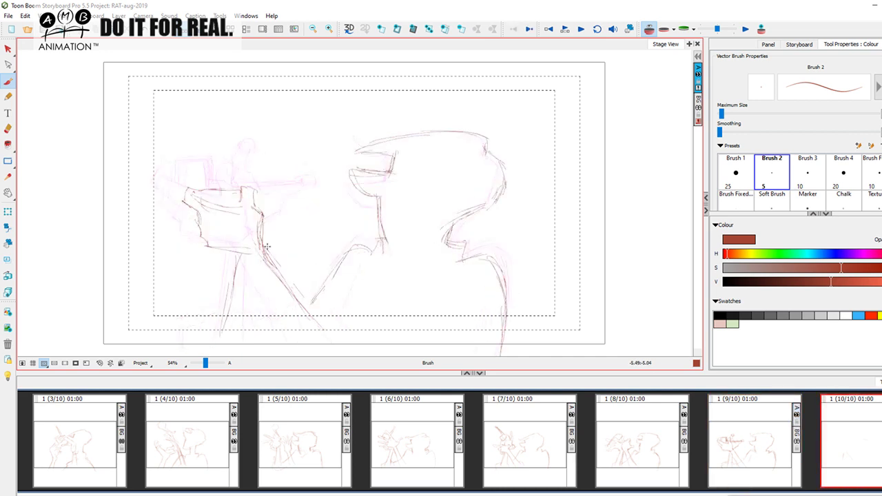
# Draw the inner side of each forearm below the hand and extend the crossing arm's lines toward the lower frame edge
pyautogui.moveTo(242, 258); pyautogui.dragTo(284, 327)
pyautogui.moveTo(262, 290); pyautogui.dragTo(290, 337)
pyautogui.press('Left')
pyautogui.press('Right')
pyautogui.moveTo(273, 265); pyautogui.dragTo(321, 315)
pyautogui.moveTo(285, 279); pyautogui.dragTo(335, 337)
pyautogui.press('Left')
pyautogui.press('Right')
pyautogui.press('Left')
pyautogui.press('Right')
# Draw the pipe bowl's rim and sides in the palm and its stem with mouthpiece pointing toward the face
pyautogui.moveTo(204, 187)
pyautogui.mouseDown()
pyautogui.moveTo(233, 184)
pyautogui.moveTo(247, 208)
pyautogui.moveTo(293, 202)
pyautogui.mouseUp()
pyautogui.press('Left')
pyautogui.press('Right')
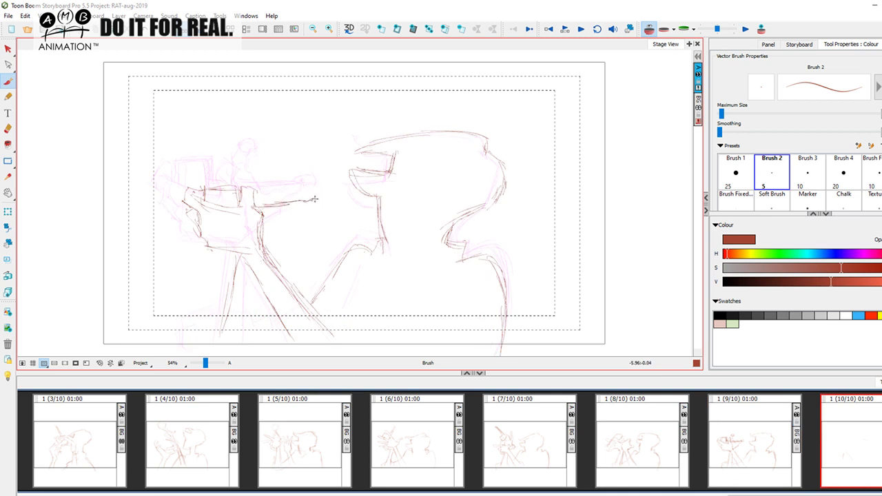
pyautogui.moveTo(258, 215); pyautogui.dragTo(317, 203)
pyautogui.press('Left')
pyautogui.press('Right')
# Draw the raised thumb, the extended index finger and the remaining outstretched fingers around the pipe
pyautogui.moveTo(246, 188)
pyautogui.mouseDown()
pyautogui.moveTo(264, 205)
pyautogui.moveTo(247, 185)
pyautogui.moveTo(256, 148)
pyautogui.moveTo(235, 178)
pyautogui.moveTo(164, 170)
pyautogui.moveTo(179, 195)
pyautogui.moveTo(149, 155)
pyautogui.moveTo(128, 152)
pyautogui.moveTo(170, 166)
pyautogui.moveTo(146, 151)
pyautogui.moveTo(188, 188)
pyautogui.moveTo(153, 156)
pyautogui.moveTo(130, 152)
pyautogui.mouseUp()
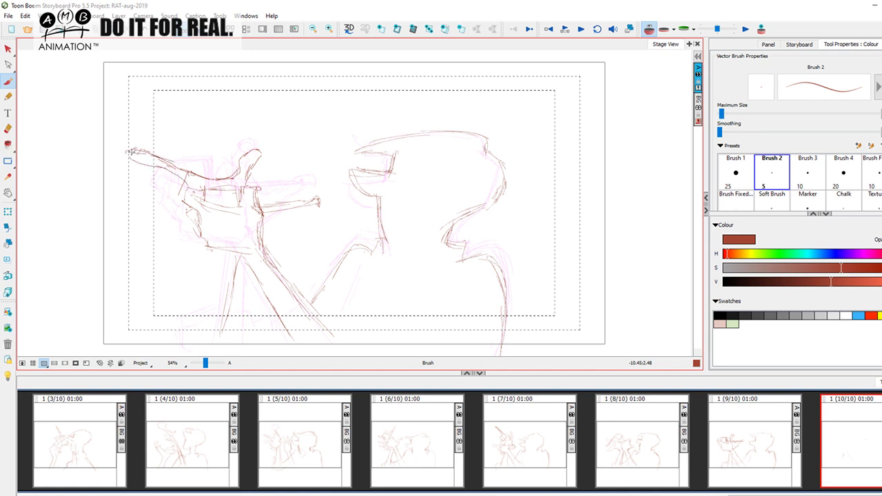
pyautogui.moveTo(186, 185)
pyautogui.mouseDown()
pyautogui.moveTo(119, 181)
pyautogui.moveTo(186, 197)
pyautogui.moveTo(127, 206)
pyautogui.moveTo(124, 217)
pyautogui.moveTo(157, 209)
pyautogui.moveTo(184, 216)
pyautogui.moveTo(145, 229)
pyautogui.moveTo(143, 240)
pyautogui.moveTo(169, 232)
pyautogui.moveTo(141, 231)
pyautogui.moveTo(192, 224)
pyautogui.mouseUp()
pyautogui.press('Left')
pyautogui.press('Right')
pyautogui.press('Left')
pyautogui.press('Right')
# Add the inner line of the vertical forearm and sketch the sleeve cuff along the lower frame edge
pyautogui.moveTo(251, 265); pyautogui.dragTo(249, 341)
pyautogui.moveTo(227, 292)
pyautogui.mouseDown()
pyautogui.moveTo(211, 338)
pyautogui.moveTo(184, 335)
pyautogui.moveTo(194, 355)
pyautogui.mouseUp()
pyautogui.moveTo(262, 321)
pyautogui.mouseDown()
pyautogui.moveTo(263, 346)
pyautogui.moveTo(288, 336)
pyautogui.mouseUp()
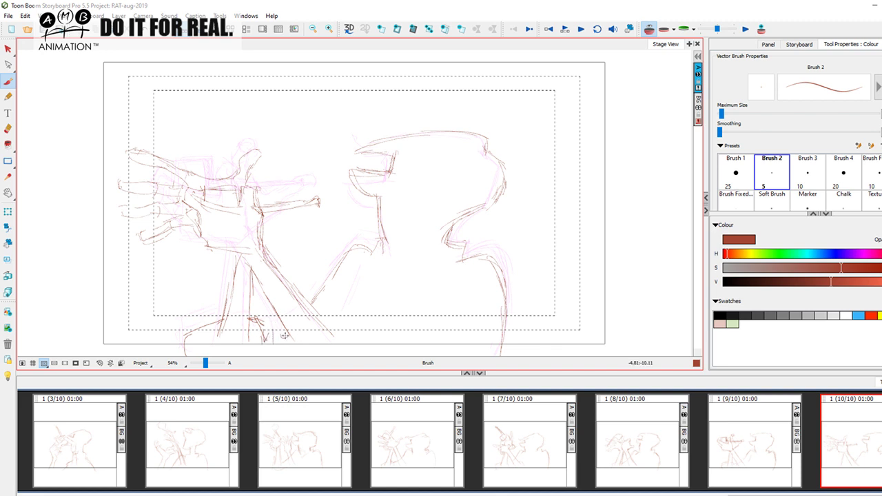
pyautogui.press('Left')
pyautogui.press('Right')
# Review the sketched poses in sequence up to the tenth panel to check the flow of the action
pyautogui.click(651, 448)
pyautogui.click(855, 444)
pyautogui.click(296, 440)
pyautogui.click(414, 439)
pyautogui.click(528, 436)
pyautogui.click(646, 448)
pyautogui.click(756, 441)
pyautogui.click(850, 433)
pyautogui.click(88, 446)
pyautogui.click(194, 434)
pyautogui.click(303, 423)
pyautogui.click(414, 427)
pyautogui.click(486, 431)
pyautogui.click(606, 432)
pyautogui.click(786, 422)
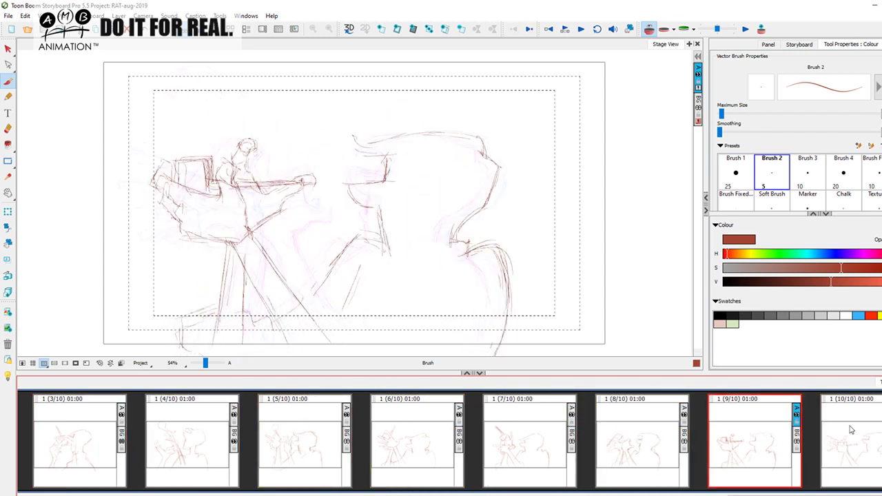
pyautogui.click(110, 443)
pyautogui.click(197, 441)
pyautogui.click(300, 431)
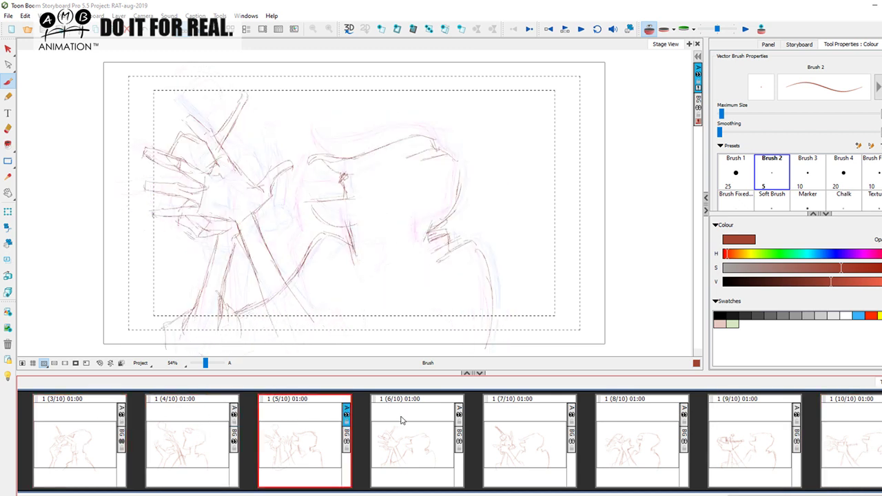
pyautogui.click(403, 420)
pyautogui.click(544, 420)
pyautogui.click(634, 438)
pyautogui.click(747, 430)
pyautogui.click(852, 425)
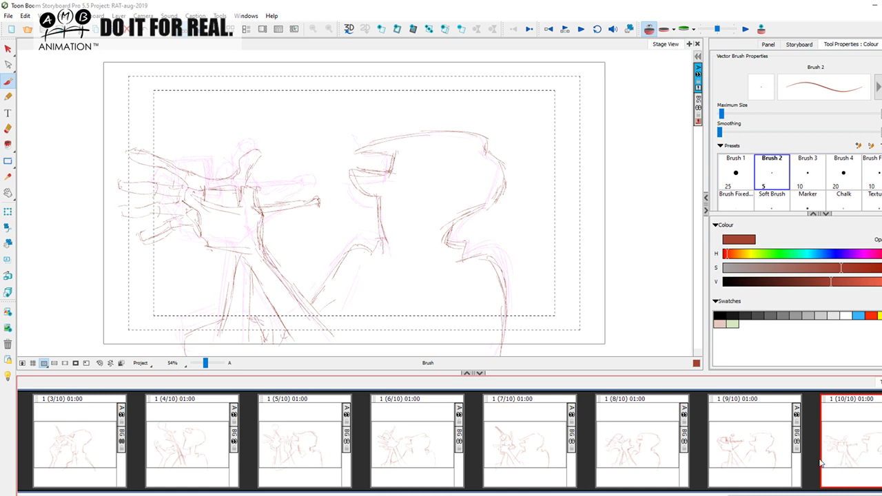
# Add a blank panel after the tenth and step through the preceding poses before drawing
pyautogui.click(381, 30)
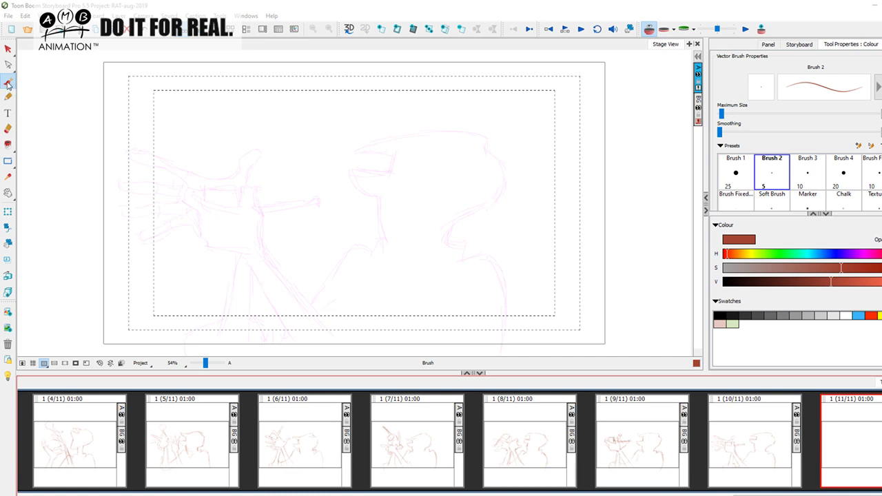
pyautogui.click(641, 443)
pyautogui.click(764, 456)
pyautogui.click(854, 451)
pyautogui.click(219, 439)
pyautogui.click(333, 441)
pyautogui.click(422, 450)
pyautogui.click(532, 448)
pyautogui.click(754, 444)
pyautogui.click(855, 447)
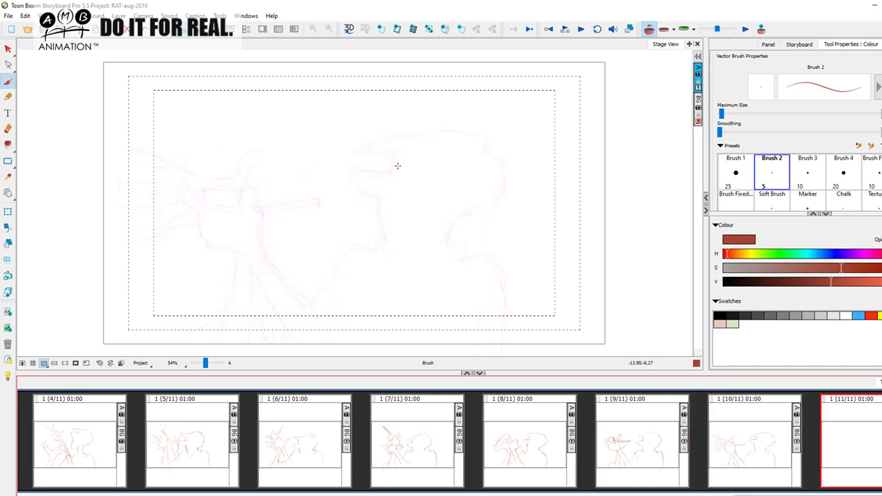
pyautogui.press('Left')
pyautogui.press('Right')
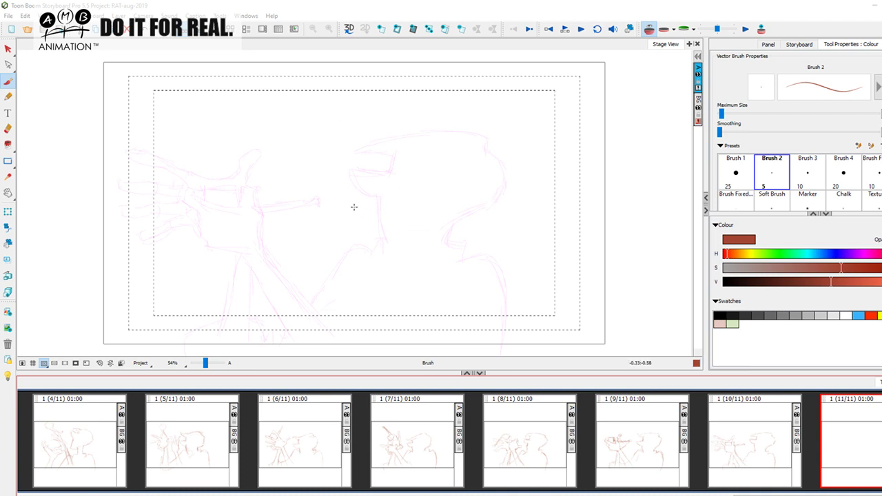
# Sketch the brow, nose and mouth area, hair fringe, top of the head and back of the head in panel 11
pyautogui.moveTo(387, 193)
pyautogui.mouseDown()
pyautogui.moveTo(351, 204)
pyautogui.moveTo(362, 223)
pyautogui.moveTo(389, 195)
pyautogui.moveTo(372, 170)
pyautogui.moveTo(336, 160)
pyautogui.moveTo(441, 137)
pyautogui.moveTo(484, 165)
pyautogui.moveTo(482, 210)
pyautogui.mouseUp()
pyautogui.press('Left')
pyautogui.press('Right')
pyautogui.press('Left')
pyautogui.press('Right')
pyautogui.moveTo(491, 166); pyautogui.dragTo(486, 198)
pyautogui.click(738, 449)
pyautogui.click(835, 437)
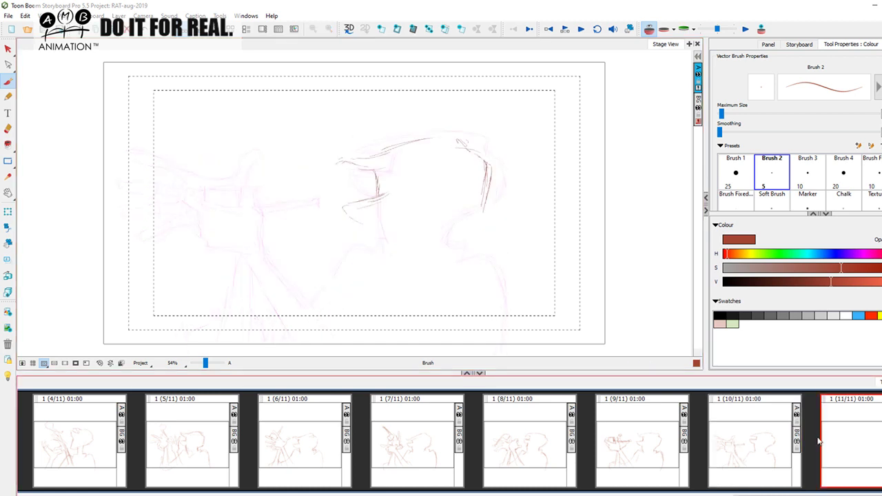
# Compare the pose with the earlier panels and continue the back of the head down to the nape
pyautogui.click(558, 437)
pyautogui.click(644, 440)
pyautogui.click(770, 443)
pyautogui.click(832, 414)
pyautogui.moveTo(494, 168)
pyautogui.mouseDown()
pyautogui.moveTo(488, 211)
pyautogui.moveTo(466, 220)
pyautogui.moveTo(450, 251)
pyautogui.mouseUp()
pyautogui.press('Left')
pyautogui.press('Right')
# Draw the chin, the front of the neck with its collar and the start of the front shoulder
pyautogui.moveTo(343, 209); pyautogui.dragTo(381, 228)
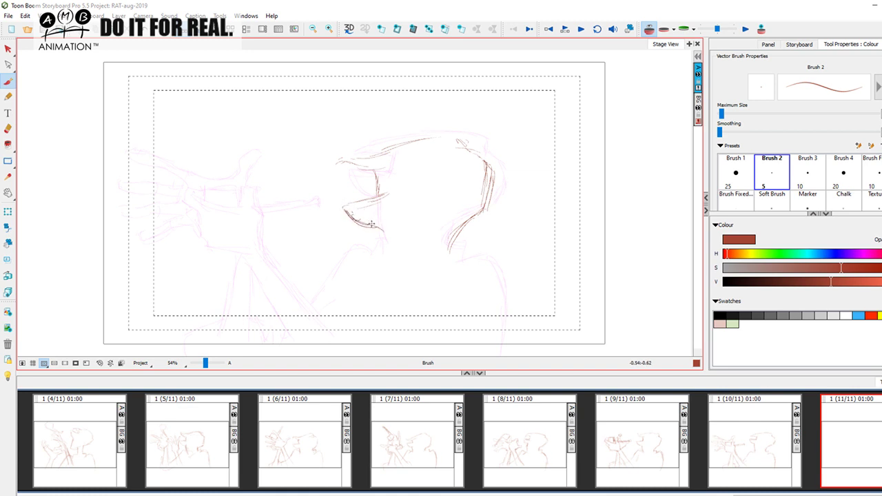
pyautogui.press('Left')
pyautogui.press('Right')
pyautogui.moveTo(375, 249)
pyautogui.mouseDown()
pyautogui.moveTo(374, 243)
pyautogui.moveTo(329, 280)
pyautogui.mouseUp()
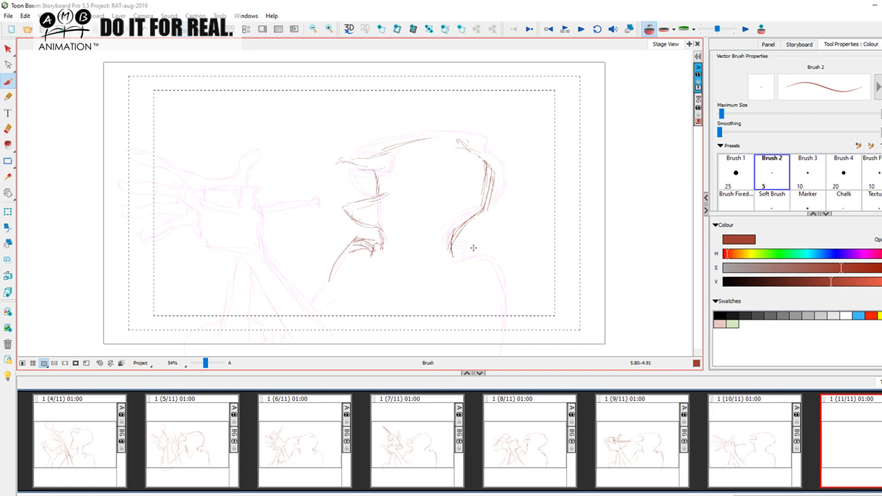
# Undo the last stroke, then draw the back collar and back shoulder and extend the front shoulder line downward
pyautogui.hotkey('ctrl', 'z')
pyautogui.press('Left')
pyautogui.moveTo(464, 239)
pyautogui.mouseDown()
pyautogui.moveTo(467, 261)
pyautogui.moveTo(461, 254)
pyautogui.moveTo(485, 249)
pyautogui.moveTo(501, 258)
pyautogui.moveTo(500, 248)
pyautogui.moveTo(514, 284)
pyautogui.moveTo(511, 274)
pyautogui.moveTo(489, 363)
pyautogui.mouseUp()
pyautogui.press('Right')
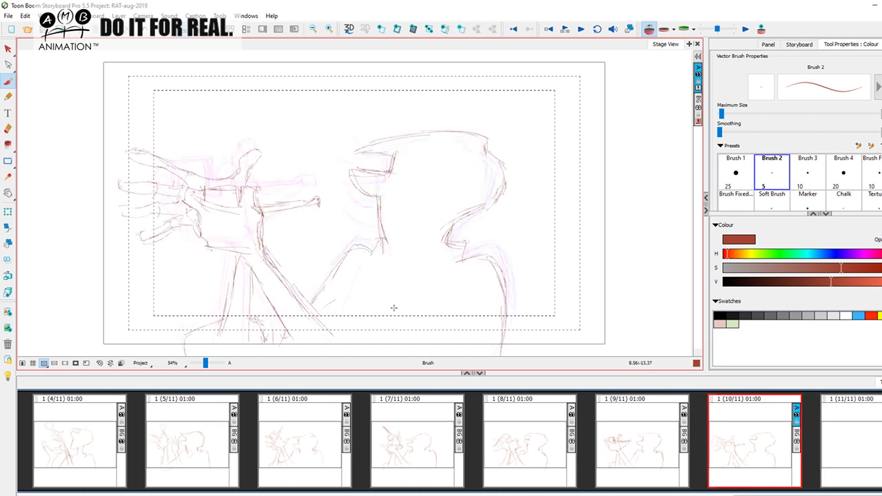
pyautogui.moveTo(337, 267); pyautogui.dragTo(316, 331)
pyautogui.press('Left')
pyautogui.press('Right')
# Step repeatedly through the latest panels to check the head and shoulder movement into panel 11
pyautogui.click(659, 452)
pyautogui.click(853, 443)
pyautogui.click(534, 445)
pyautogui.click(642, 434)
pyautogui.click(763, 445)
pyautogui.click(854, 443)
pyautogui.click(323, 457)
pyautogui.click(531, 441)
pyautogui.click(654, 432)
pyautogui.click(758, 436)
pyautogui.click(861, 434)
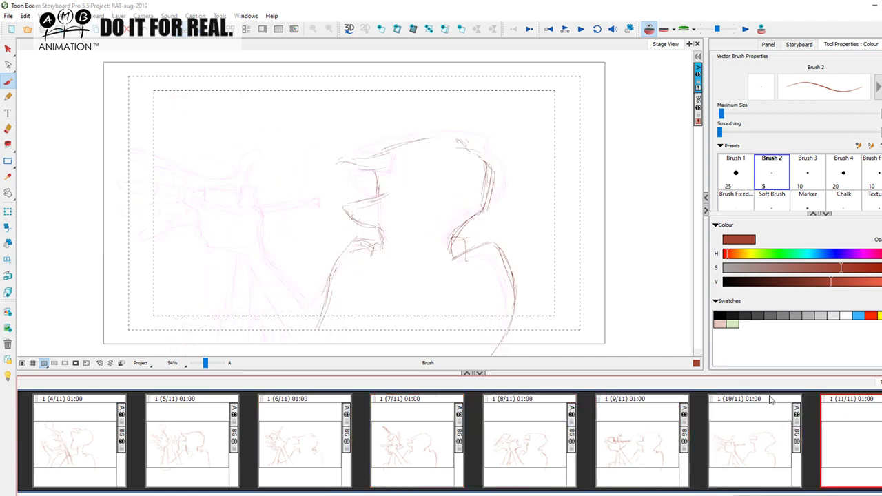
pyautogui.click(656, 456)
pyautogui.click(758, 449)
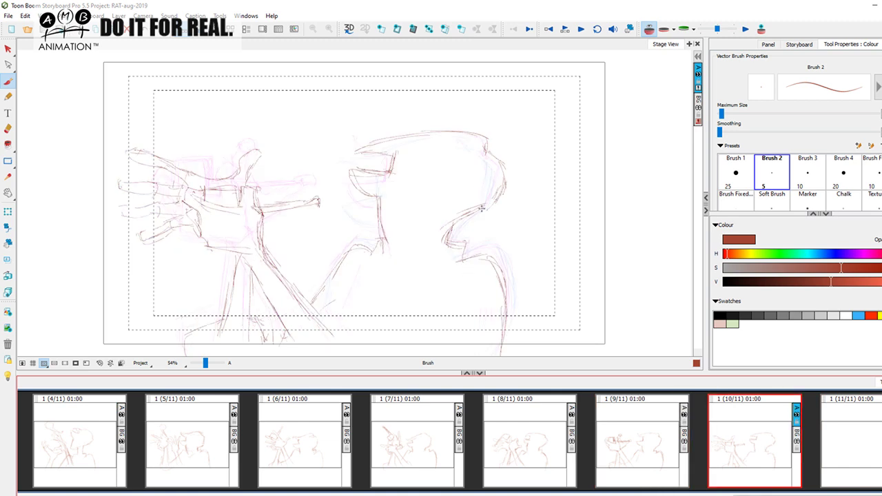
pyautogui.click(834, 439)
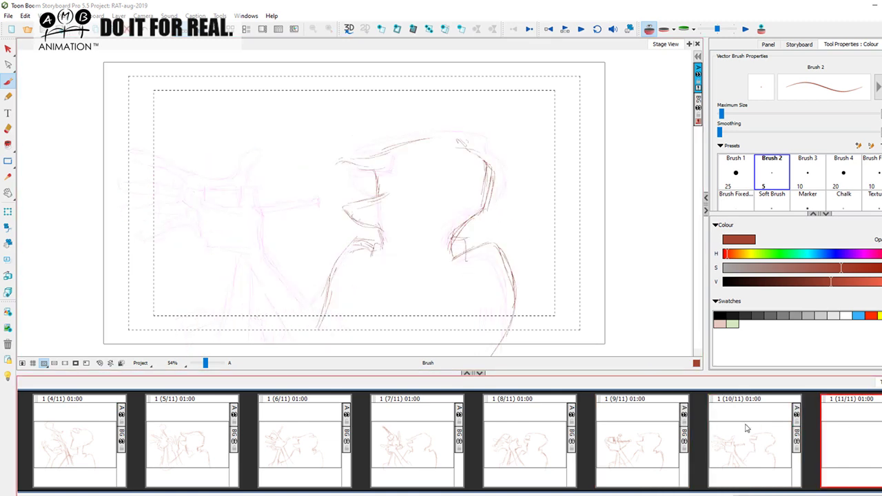
pyautogui.click(655, 443)
pyautogui.click(865, 439)
# Draw the two sides of the diagonal forearm crossing the front shoulder toward the lower frame edge
pyautogui.moveTo(293, 274); pyautogui.dragTo(321, 305)
pyautogui.moveTo(285, 278); pyautogui.dragTo(373, 361)
pyautogui.press('Left')
pyautogui.press('Right')
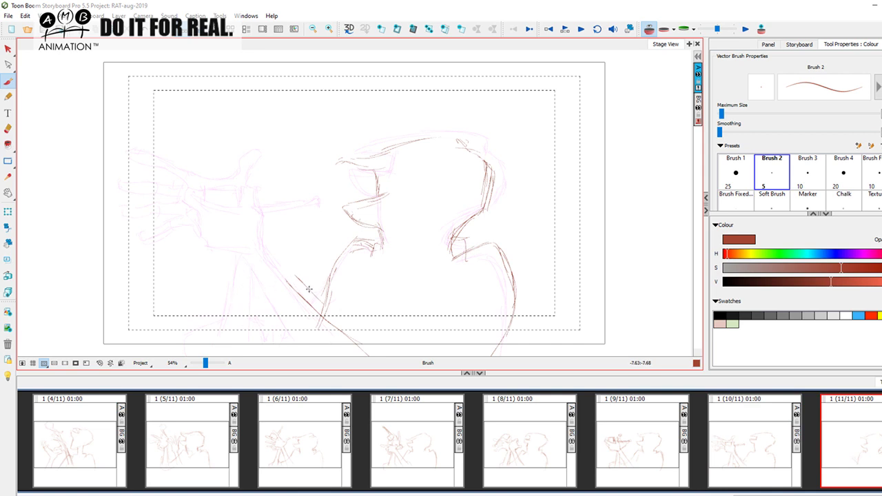
# Draw the pipe stem with its mouthpiece angled up toward the face in panel 11
pyautogui.moveTo(295, 206)
pyautogui.mouseDown()
pyautogui.moveTo(342, 189)
pyautogui.moveTo(343, 197)
pyautogui.moveTo(289, 206)
pyautogui.moveTo(335, 198)
pyautogui.moveTo(289, 216)
pyautogui.moveTo(290, 206)
pyautogui.moveTo(269, 214)
pyautogui.mouseUp()
pyautogui.press('Left')
pyautogui.press('Right')
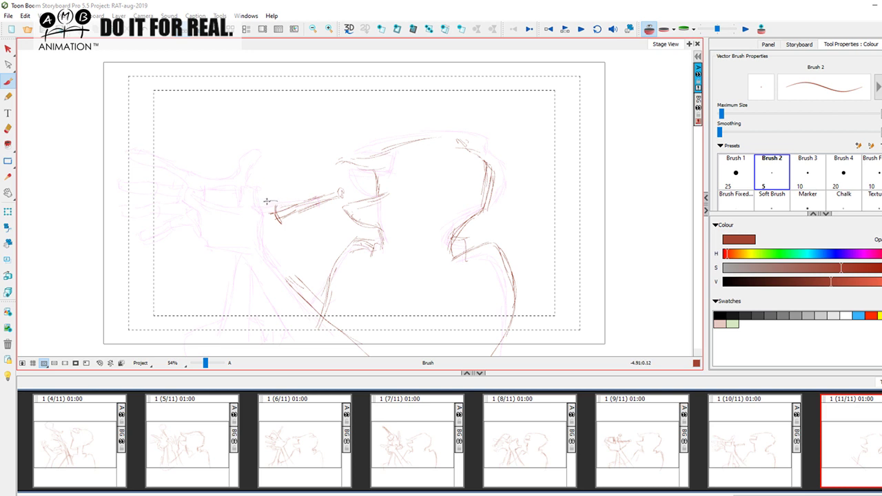
# Draw the thumb, the edge of the palm down to the wrist and the index finger supporting the pipe
pyautogui.moveTo(276, 201)
pyautogui.mouseDown()
pyautogui.moveTo(284, 227)
pyautogui.moveTo(276, 265)
pyautogui.mouseUp()
pyautogui.press('Left')
pyautogui.press('Right')
pyautogui.moveTo(261, 215)
pyautogui.mouseDown()
pyautogui.moveTo(204, 219)
pyautogui.moveTo(202, 231)
pyautogui.moveTo(228, 237)
pyautogui.mouseUp()
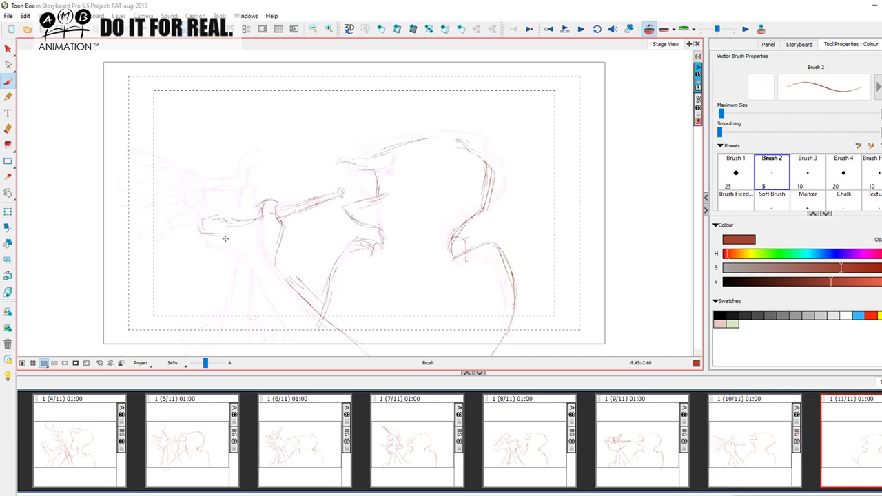
# Sketch the curled fingers beneath the index finger and connect the hand's base to the wrist and forearm
pyautogui.moveTo(213, 236)
pyautogui.mouseDown()
pyautogui.moveTo(214, 252)
pyautogui.moveTo(232, 240)
pyautogui.moveTo(239, 246)
pyautogui.moveTo(212, 254)
pyautogui.moveTo(219, 262)
pyautogui.moveTo(245, 253)
pyautogui.moveTo(230, 276)
pyautogui.moveTo(261, 276)
pyautogui.moveTo(307, 350)
pyautogui.mouseUp()
pyautogui.press('Left')
pyautogui.press('Right')
pyautogui.press('Left')
pyautogui.press('Right')
# Draw the vertical forearm's lines below the fist and reinforce the crossing wrist and arm lines
pyautogui.moveTo(269, 296); pyautogui.dragTo(303, 346)
pyautogui.moveTo(272, 263); pyautogui.dragTo(312, 313)
pyautogui.press('Left')
pyautogui.press('Right')
pyautogui.moveTo(249, 274); pyautogui.dragTo(241, 338)
pyautogui.moveTo(269, 298); pyautogui.dragTo(269, 351)
pyautogui.moveTo(250, 282); pyautogui.dragTo(246, 315)
pyautogui.press('Left')
pyautogui.press('Right')
# Redraw the index finger's tip, sketch the pipe bowl above the hand and compare with the tenth pose
pyautogui.moveTo(218, 212)
pyautogui.mouseDown()
pyautogui.moveTo(252, 197)
pyautogui.moveTo(261, 217)
pyautogui.moveTo(234, 198)
pyautogui.moveTo(214, 211)
pyautogui.moveTo(248, 213)
pyautogui.moveTo(230, 194)
pyautogui.moveTo(245, 187)
pyautogui.moveTo(227, 195)
pyautogui.moveTo(246, 196)
pyautogui.moveTo(226, 194)
pyautogui.moveTo(197, 219)
pyautogui.mouseUp()
pyautogui.press('Left')
pyautogui.press('Right')
pyautogui.hotkey('ctrl', 'z')
pyautogui.moveTo(197, 216)
pyautogui.mouseDown()
pyautogui.moveTo(203, 234)
pyautogui.moveTo(262, 218)
pyautogui.moveTo(263, 198)
pyautogui.mouseUp()
pyautogui.click(741, 439)
pyautogui.click(841, 434)
# Turn off the onion skin and review the clean poses across the panels
pyautogui.click(648, 29)
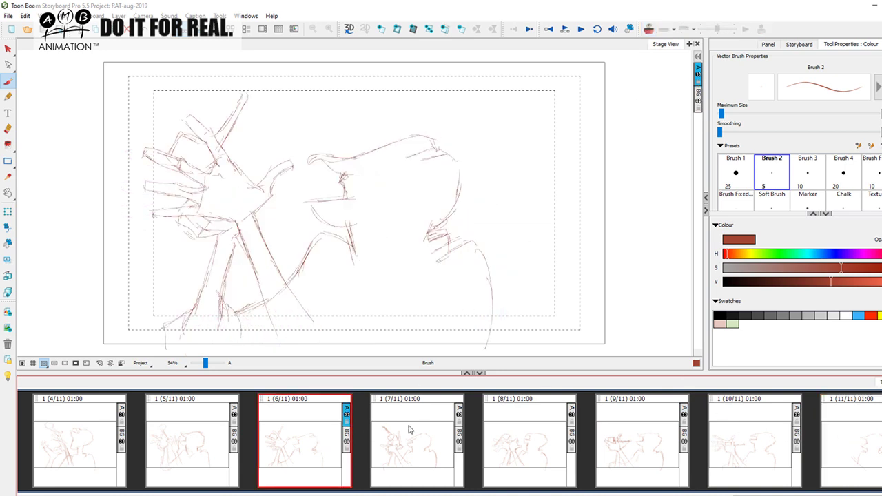
pyautogui.click(732, 435)
pyautogui.click(837, 433)
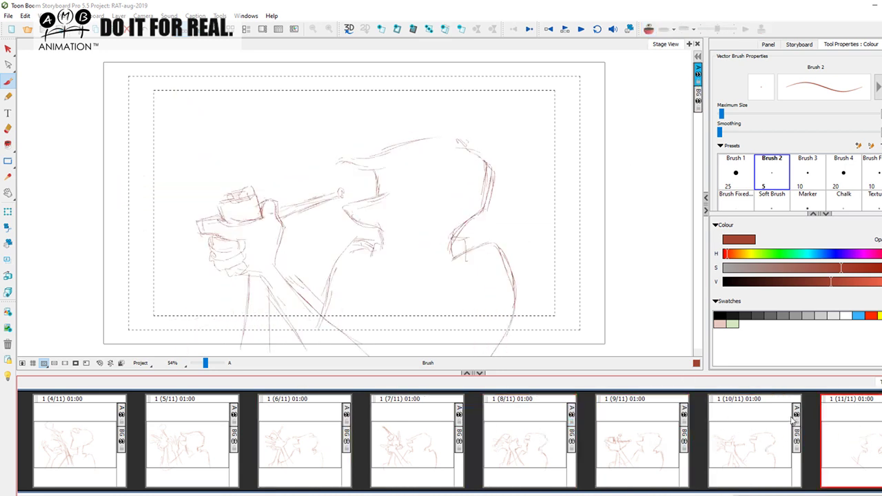
pyautogui.click(188, 446)
pyautogui.click(303, 440)
pyautogui.click(421, 434)
pyautogui.click(536, 433)
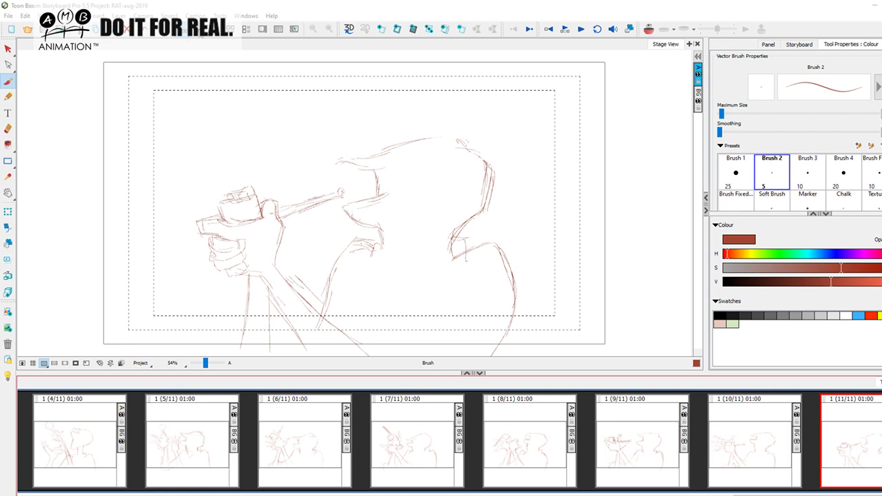
# Switch to the project window with the timeline and scrub back and forth through sequence 7's panels
pyautogui.hotkey('alt', 'Tab')
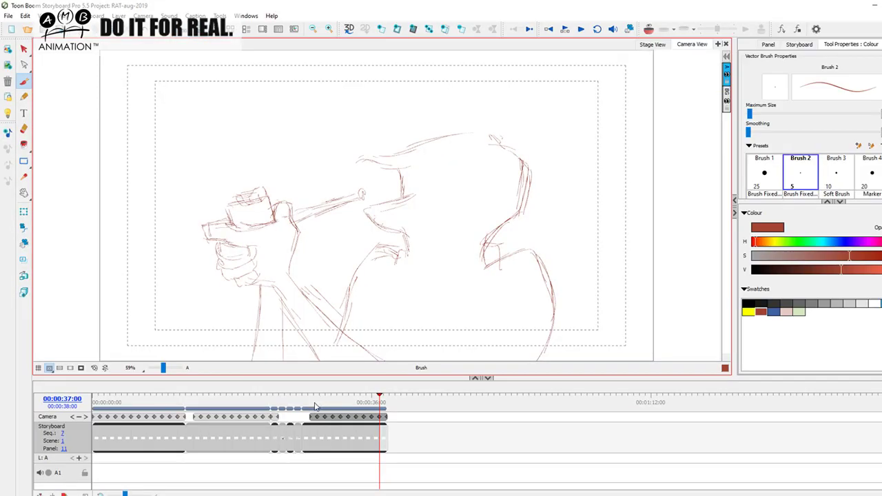
pyautogui.moveTo(315, 406)
pyautogui.mouseDown()
pyautogui.moveTo(305, 403)
pyautogui.moveTo(379, 392)
pyautogui.moveTo(315, 392)
pyautogui.moveTo(386, 388)
pyautogui.moveTo(305, 387)
pyautogui.moveTo(380, 388)
pyautogui.moveTo(309, 387)
pyautogui.moveTo(380, 390)
pyautogui.moveTo(308, 398)
pyautogui.mouseUp()
pyautogui.moveTo(333, 394)
pyautogui.mouseDown()
pyautogui.moveTo(383, 395)
pyautogui.moveTo(308, 399)
pyautogui.moveTo(385, 396)
pyautogui.moveTo(305, 396)
pyautogui.moveTo(386, 390)
pyautogui.mouseUp()
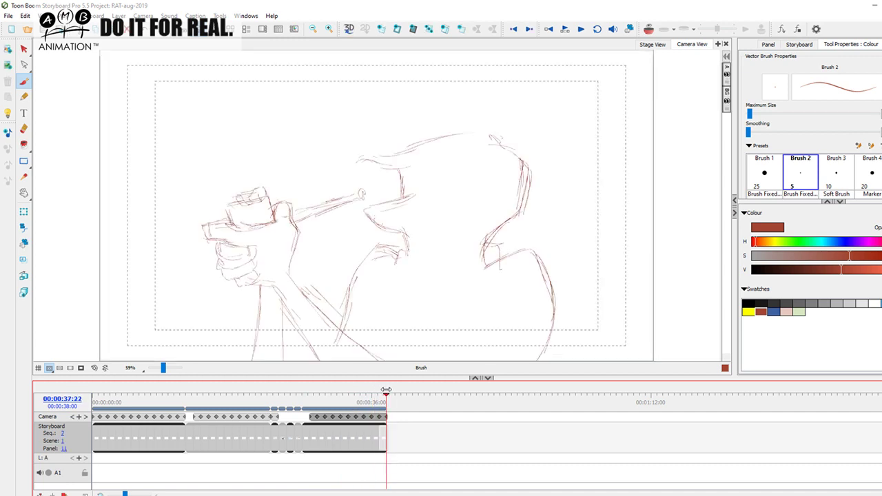
pyautogui.moveTo(386, 391); pyautogui.dragTo(311, 393)
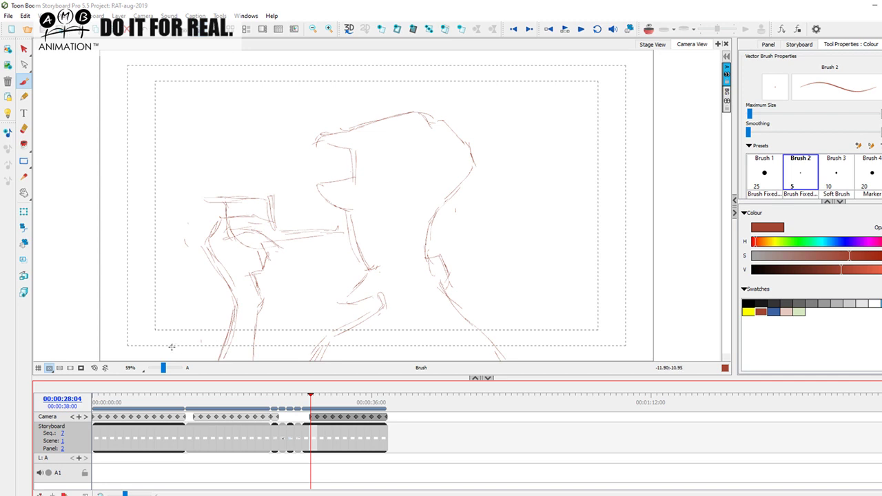
pyautogui.moveTo(311, 397); pyautogui.dragTo(382, 397)
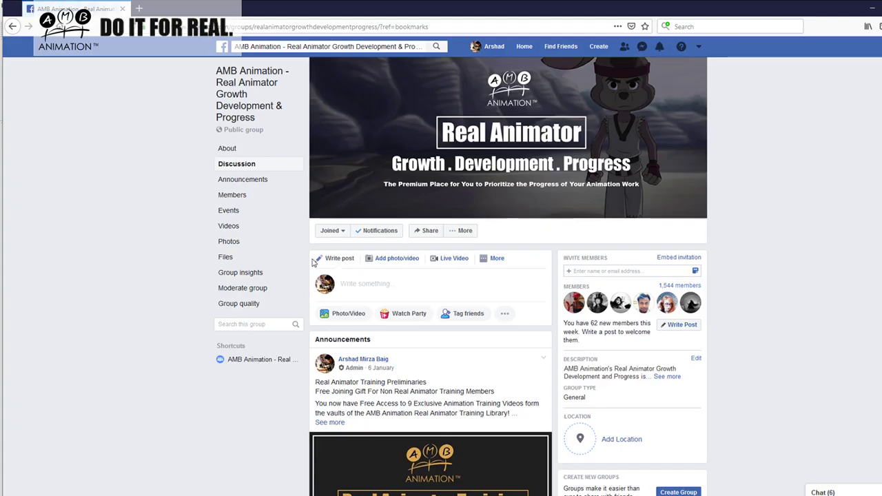
# Look over the Real Animator Facebook group's discussion page and its pinned announcement
pyautogui.scroll(-5, 303, 248)
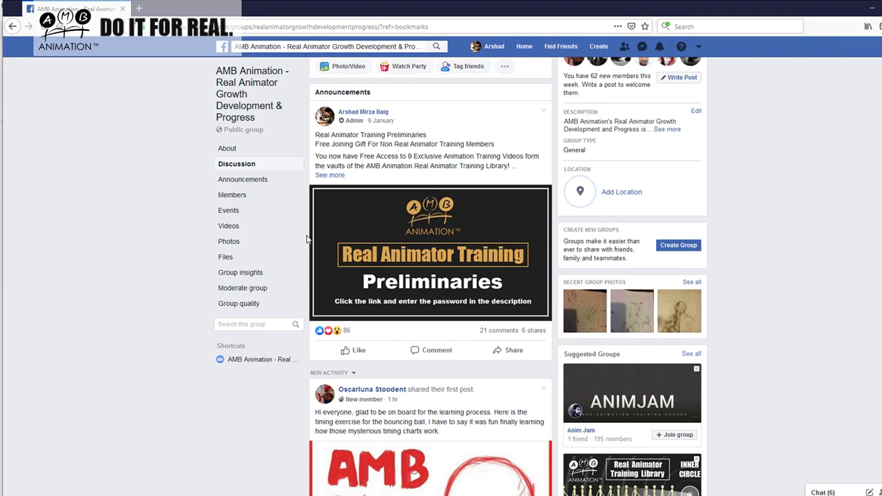
pyautogui.scroll(2, 305, 240)
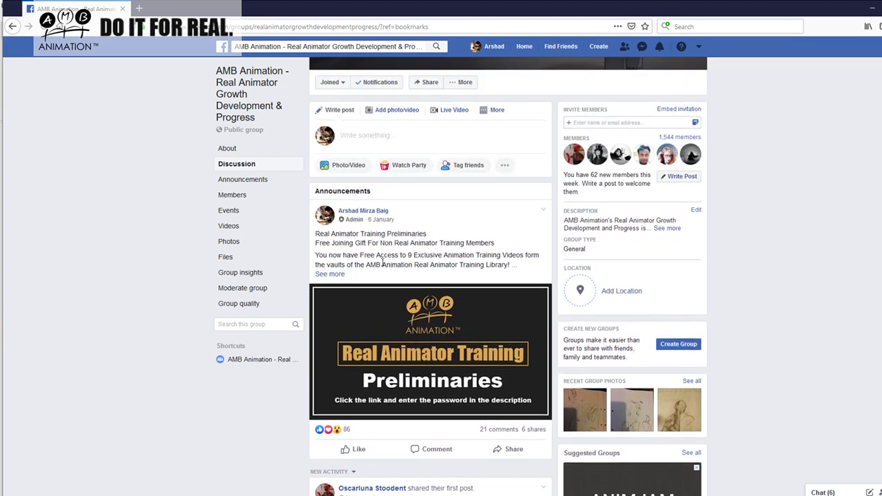
pyautogui.scroll(3, 255, 107)
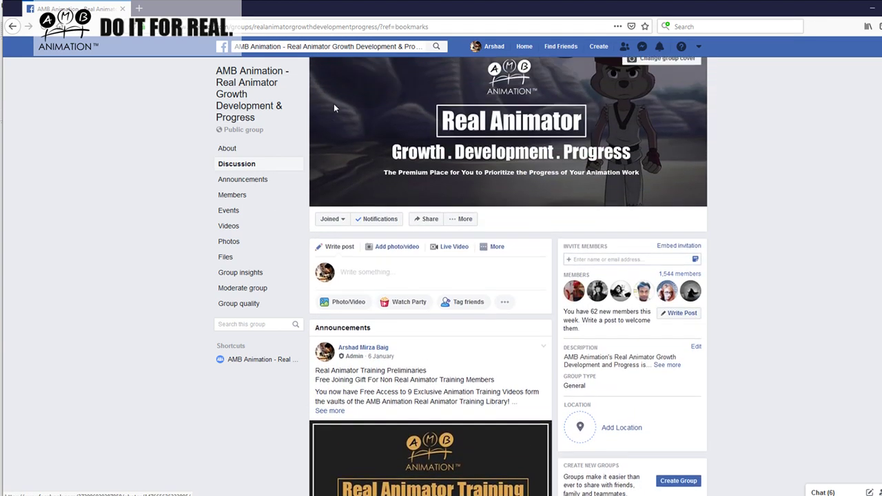
pyautogui.scroll(-3, 415, 195)
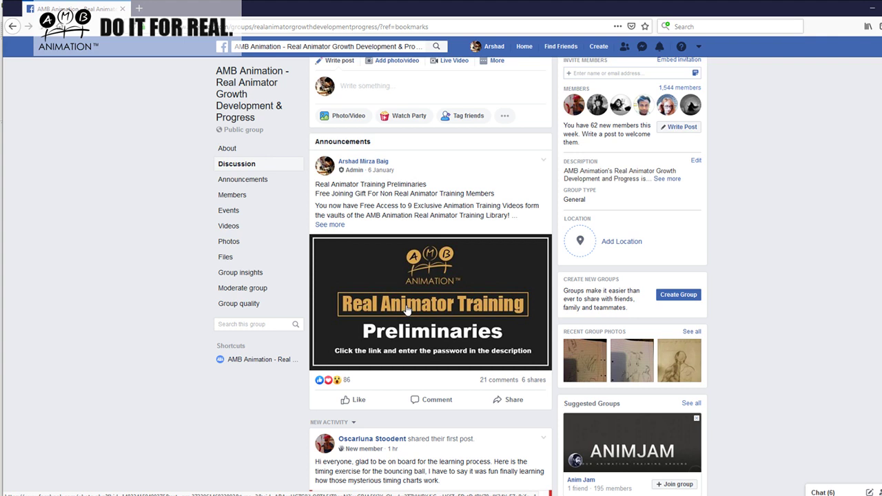
# Open the Real Animator Training Preliminaries announcement, expand its description and read through the content list and access details
pyautogui.click(406, 311)
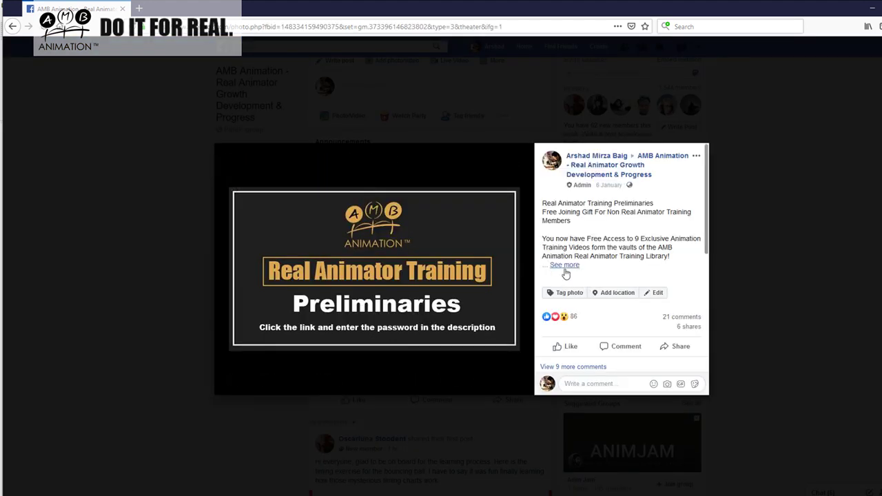
pyautogui.click(564, 268)
pyautogui.scroll(-2, 579, 258)
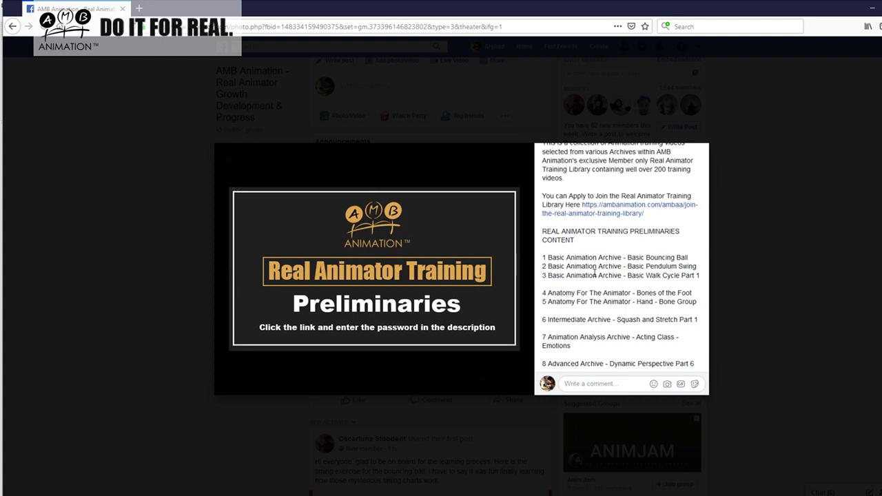
pyautogui.scroll(-1, 622, 292)
pyautogui.scroll(-2, 577, 276)
pyautogui.scroll(3, 556, 261)
pyautogui.scroll(-4, 556, 261)
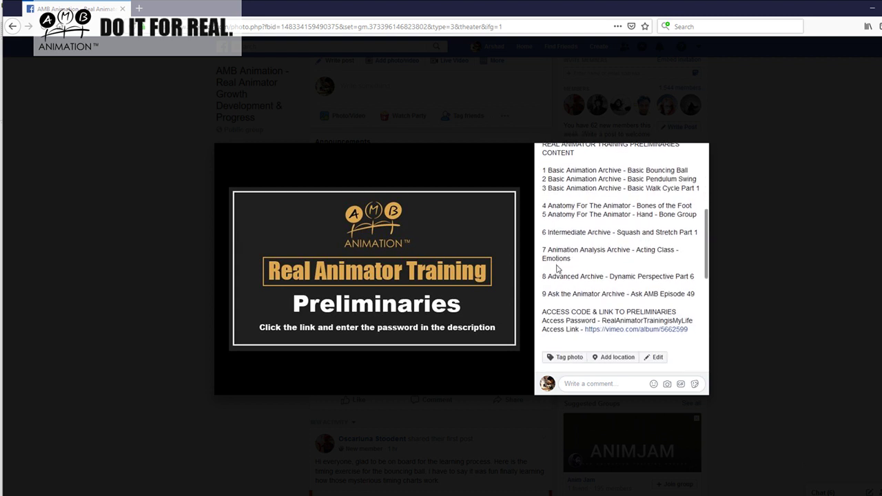
pyautogui.scroll(3, 564, 268)
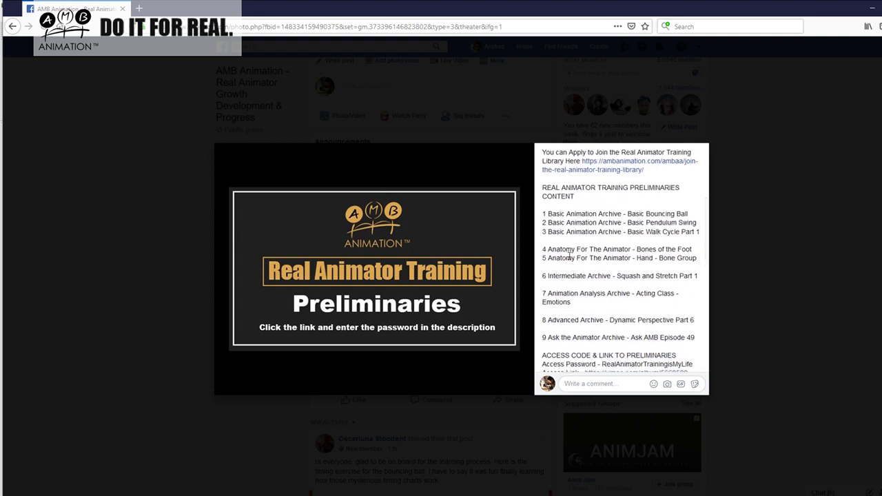
# Recheck the introduction and content list in the announcement's description, and close the post
pyautogui.scroll(-1, 569, 258)
pyautogui.scroll(2, 569, 257)
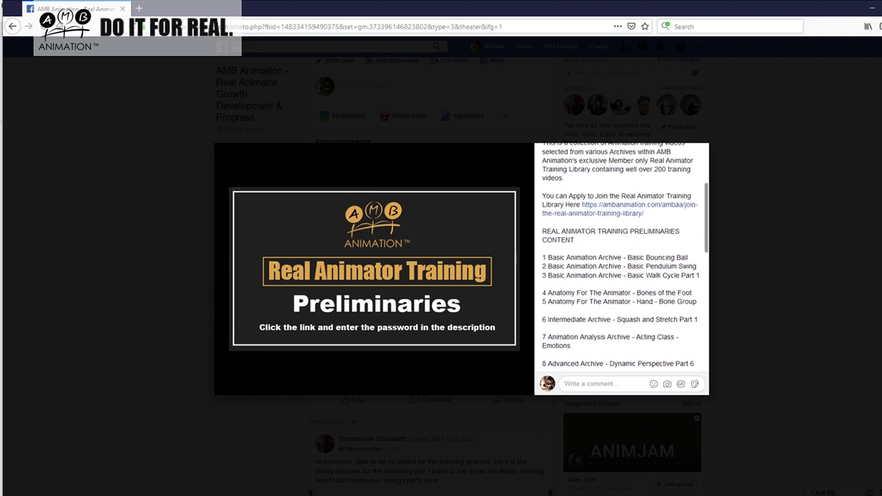
pyautogui.click(83, 310)
# Browse the members' shared work in the group's discussion feed, down to the Basic Pendulum Swing post
pyautogui.scroll(-15, 213, 306)
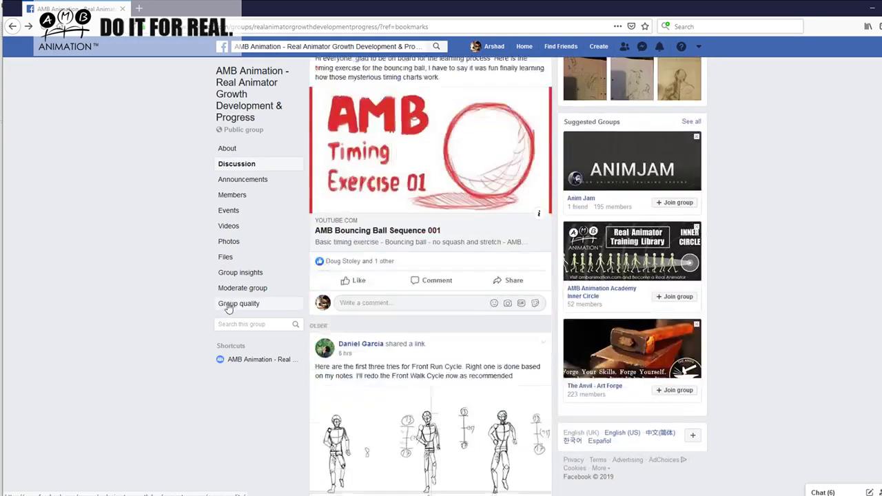
pyautogui.scroll(-9, 227, 308)
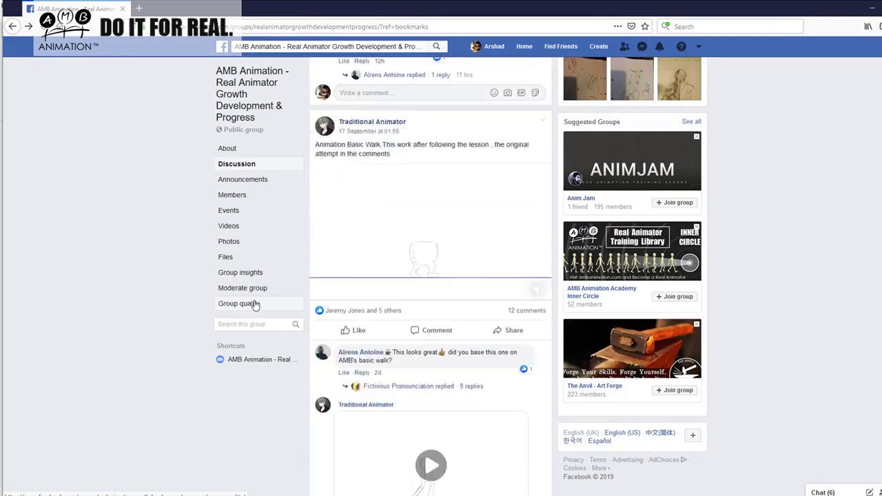
pyautogui.scroll(-5, 255, 296)
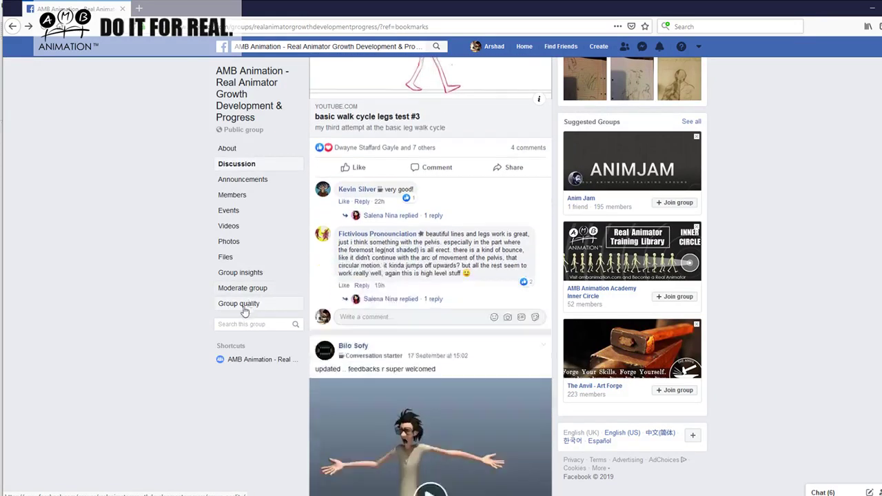
pyautogui.scroll(-10, 225, 304)
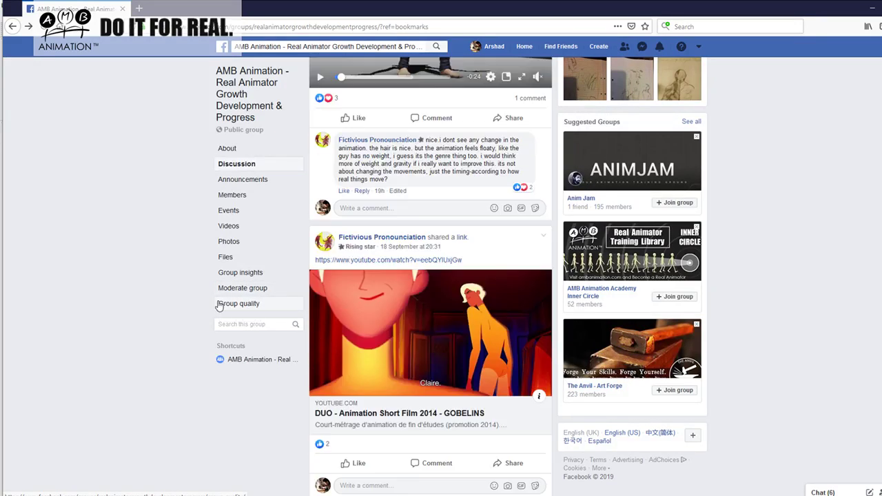
pyautogui.scroll(-3, 219, 303)
pyautogui.scroll(4, 219, 304)
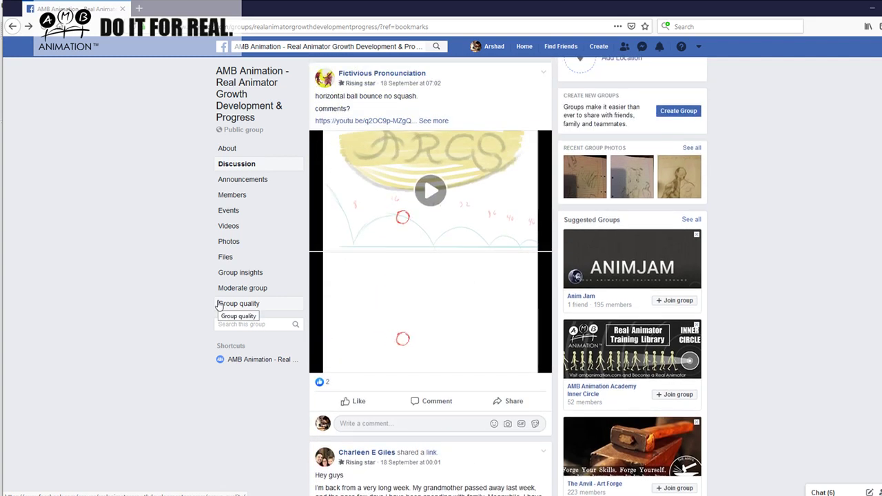
pyautogui.scroll(3, 219, 304)
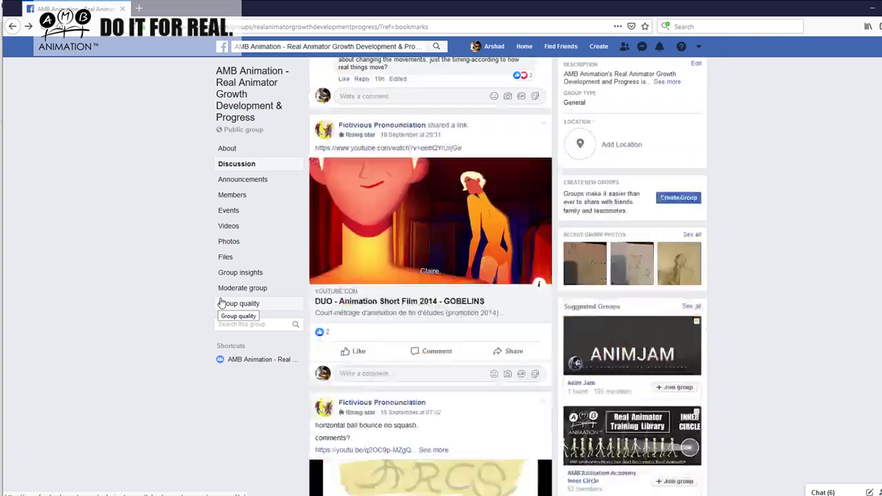
pyautogui.scroll(-4, 222, 302)
pyautogui.scroll(-3, 387, 302)
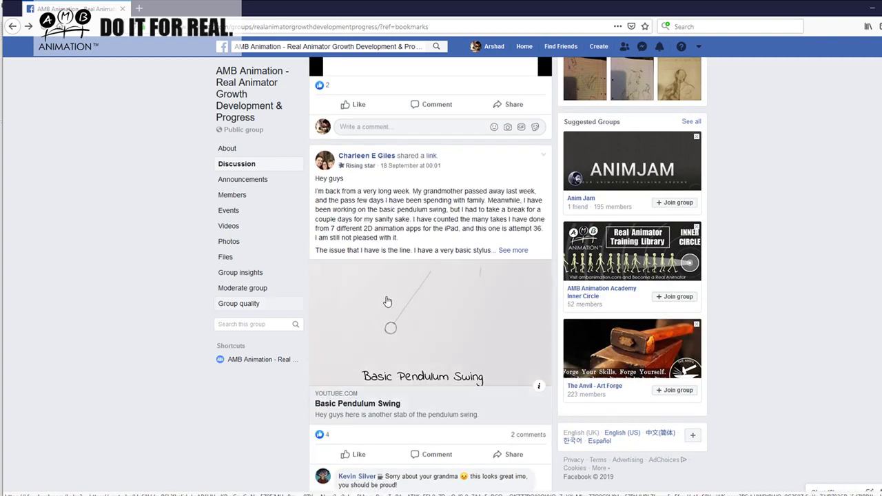
pyautogui.scroll(-3, 405, 311)
pyautogui.scroll(3, 408, 312)
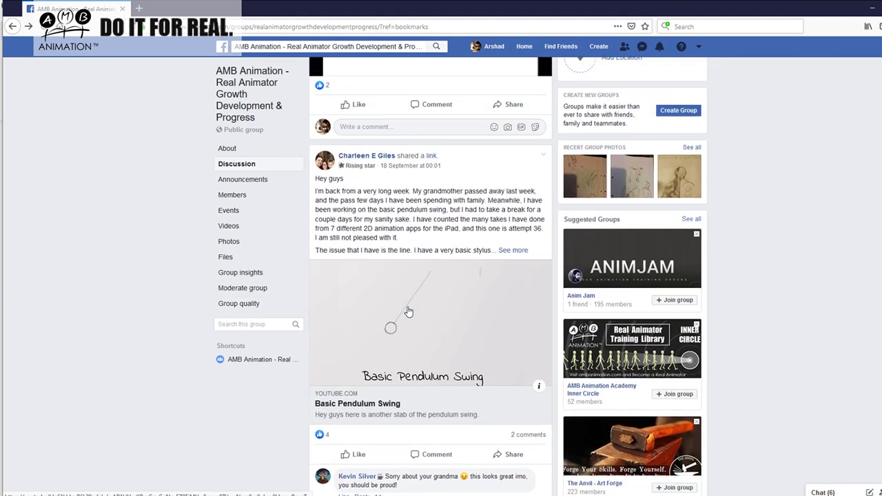
pyautogui.scroll(12, 409, 308)
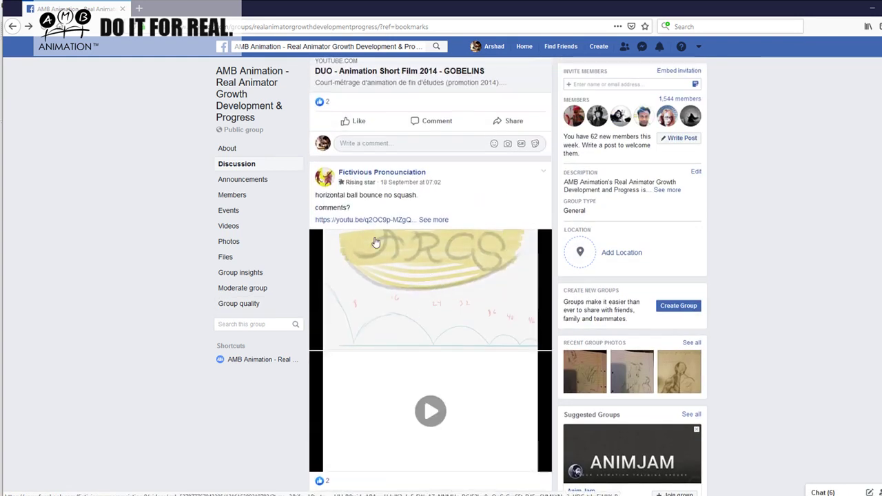
# Look over the walk cycle posts and their feedback comments further down the feed, and return to the group page's header
pyautogui.scroll(-20, 392, 303)
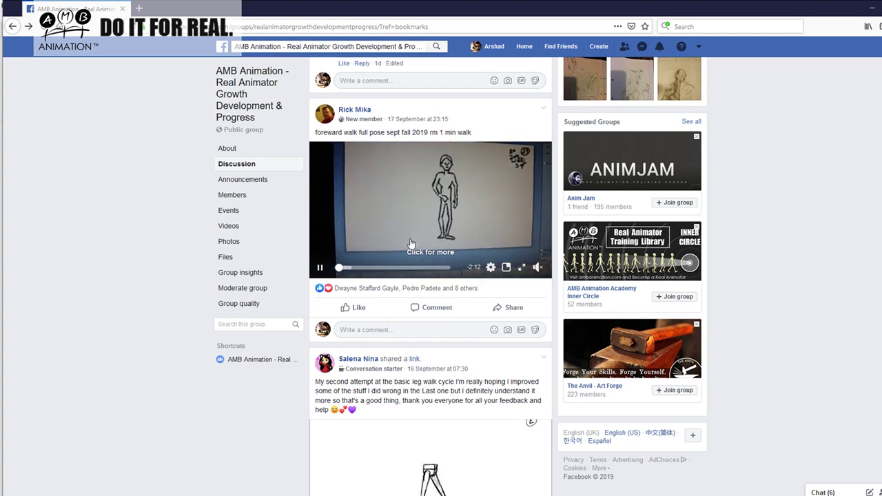
pyautogui.scroll(-5, 411, 243)
pyautogui.scroll(-8, 411, 243)
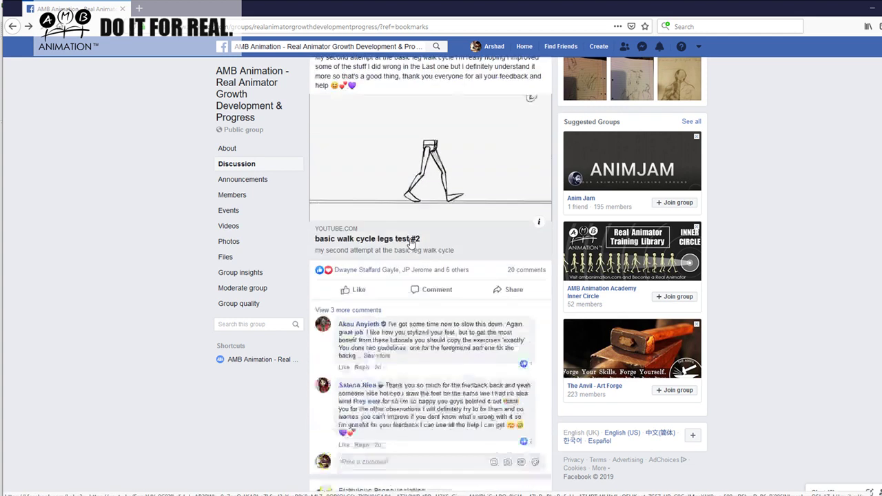
pyautogui.scroll(4, 407, 231)
pyautogui.scroll(5, 397, 234)
pyautogui.scroll(-5, 426, 227)
pyautogui.scroll(-10, 420, 226)
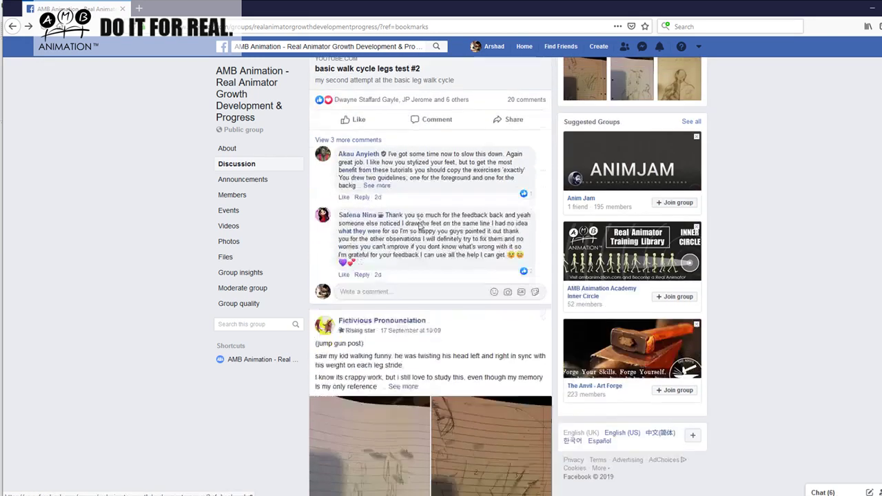
pyautogui.scroll(7, 417, 228)
pyautogui.scroll(20, 417, 227)
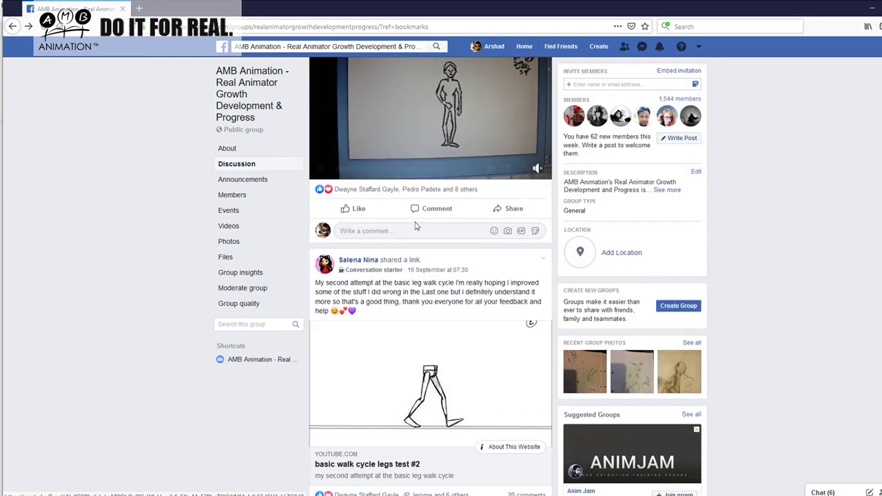
pyautogui.scroll(-20, 397, 236)
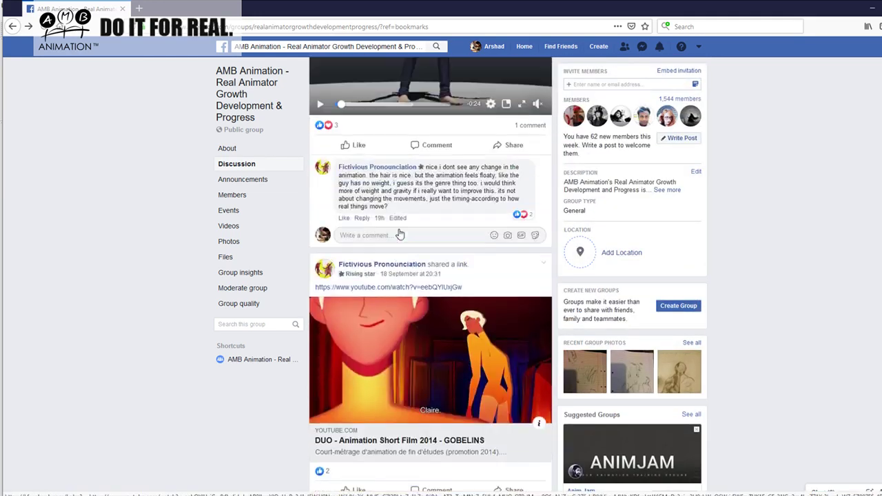
pyautogui.scroll(20, 386, 242)
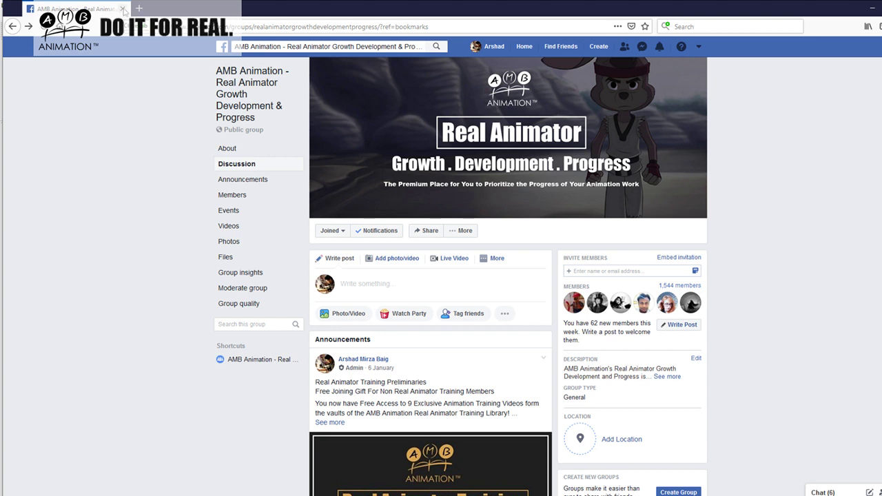
# Close the Facebook group page, return to Storyboard Pro and go to panel 2 of sequence 7
pyautogui.click(122, 9)
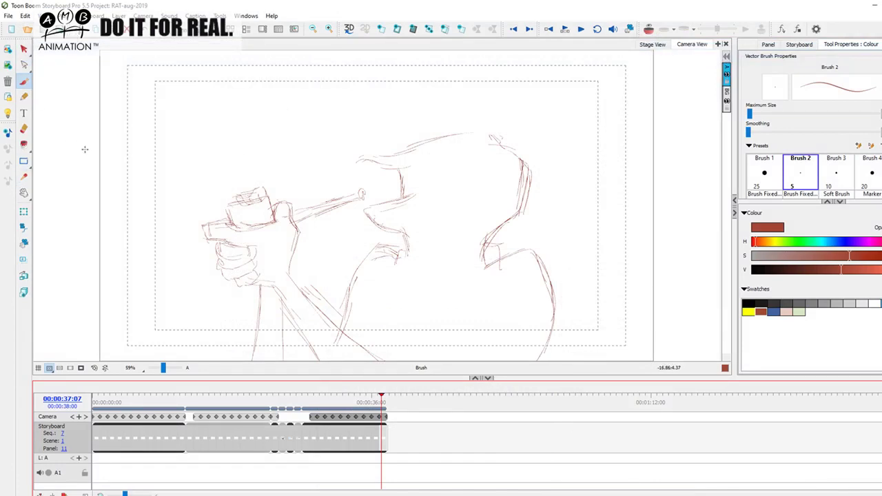
pyautogui.moveTo(317, 402)
pyautogui.mouseDown()
pyautogui.moveTo(305, 400)
pyautogui.moveTo(382, 400)
pyautogui.moveTo(313, 399)
pyautogui.mouseUp()
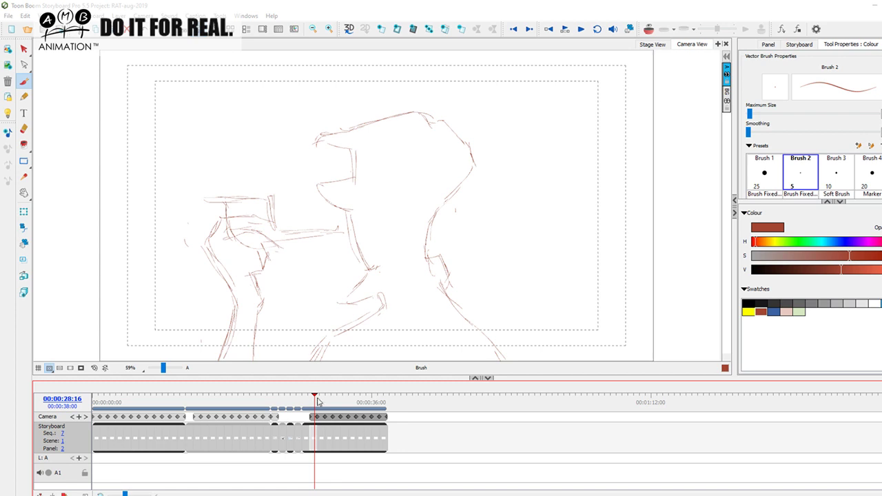
pyautogui.moveTo(316, 402)
pyautogui.mouseDown()
pyautogui.moveTo(386, 399)
pyautogui.moveTo(312, 397)
pyautogui.mouseUp()
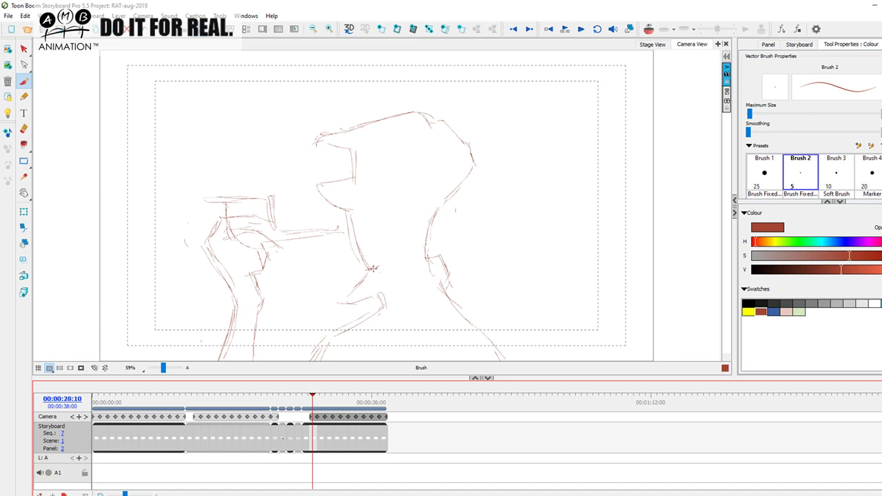
# Add a new bitmap layer to each of panels 2, 3 and 4 in sequence 7
pyautogui.rightClick(727, 67)
pyautogui.click(774, 97)
pyautogui.click(320, 399)
pyautogui.rightClick(726, 74)
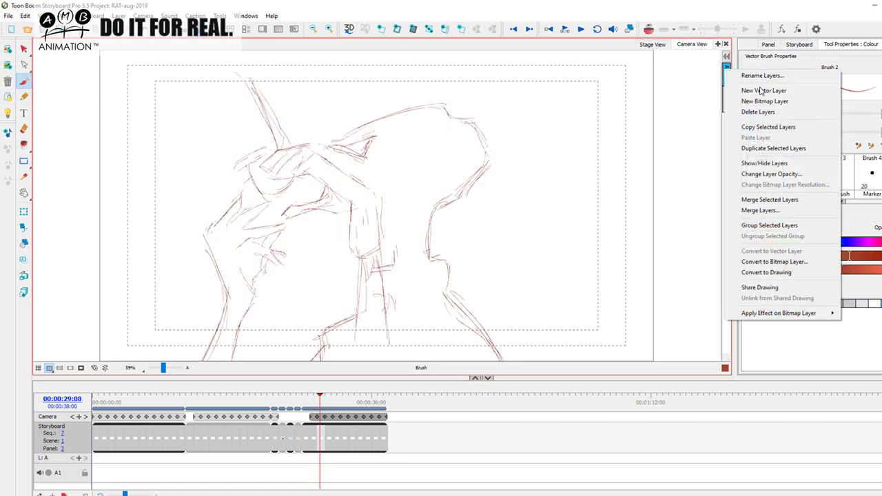
pyautogui.click(761, 98)
pyautogui.click(328, 398)
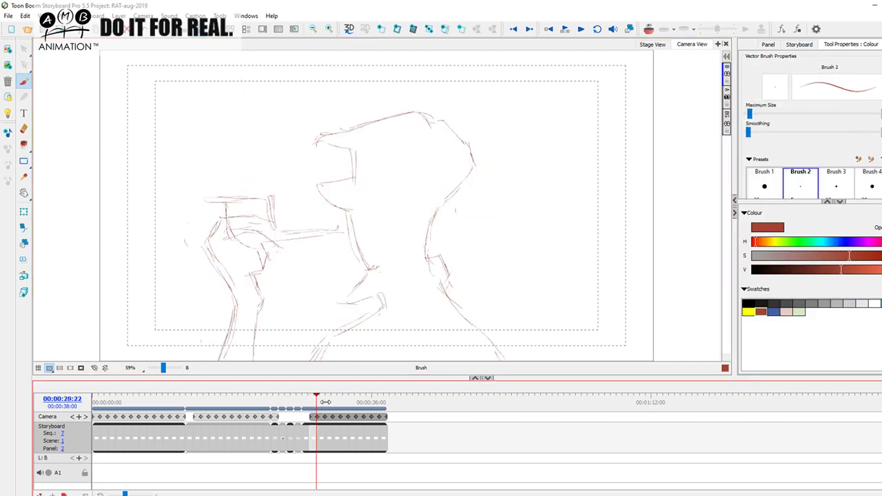
pyautogui.rightClick(726, 70)
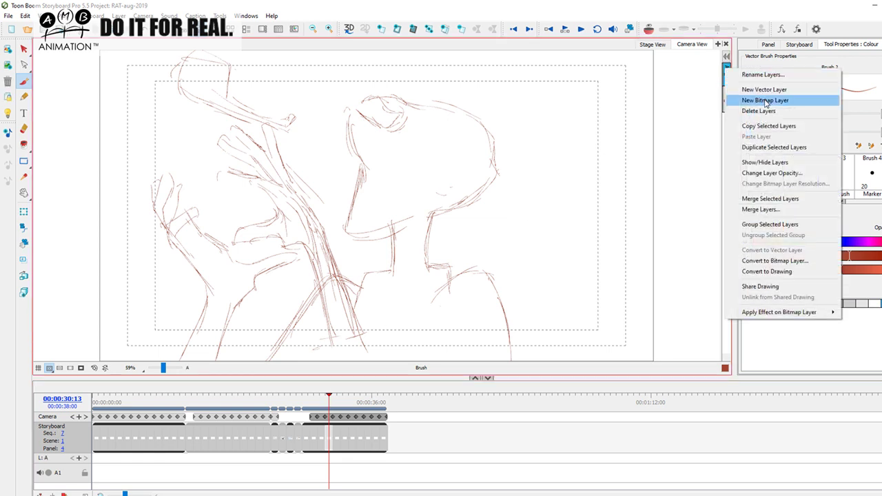
pyautogui.click(765, 100)
# Add a new bitmap layer to each of panels 5, 6 and 7 in sequence 7
pyautogui.click(337, 398)
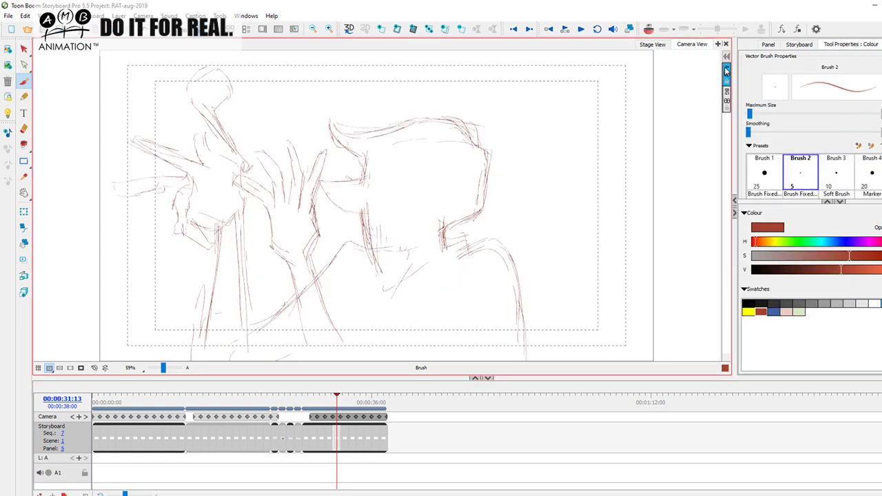
pyautogui.rightClick(726, 70)
pyautogui.click(766, 100)
pyautogui.click(343, 399)
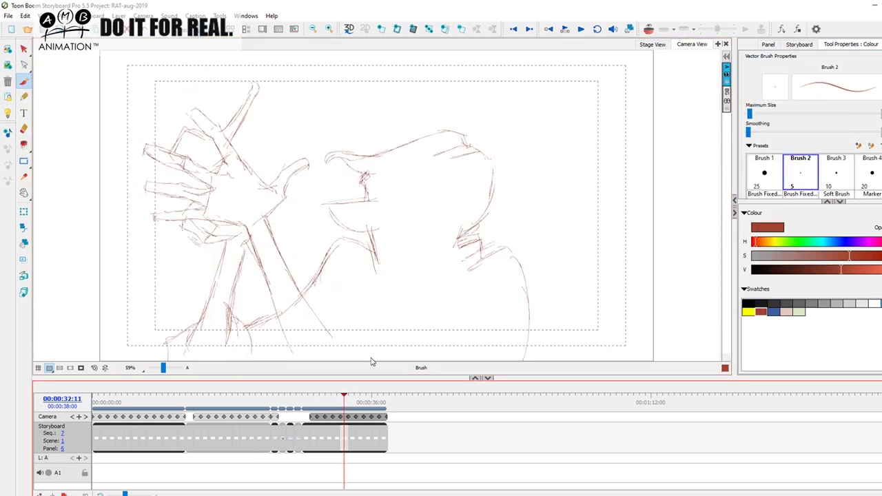
pyautogui.rightClick(727, 69)
pyautogui.click(772, 98)
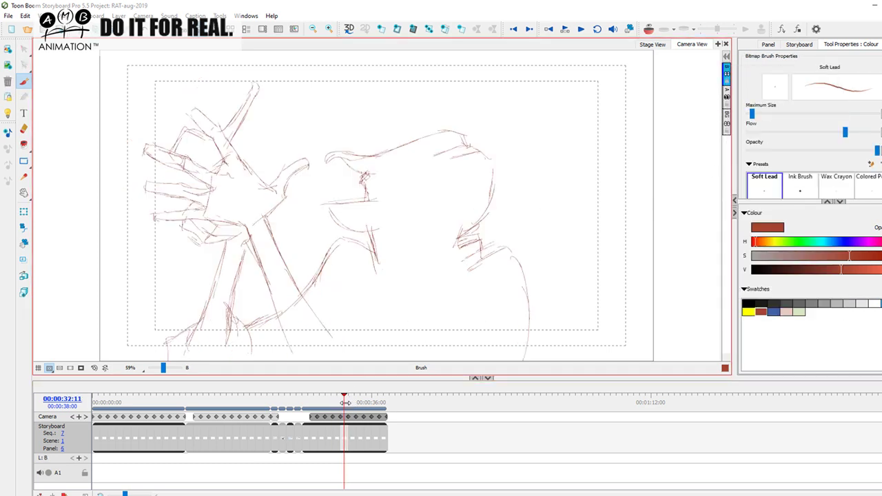
pyautogui.click(351, 400)
pyautogui.rightClick(726, 70)
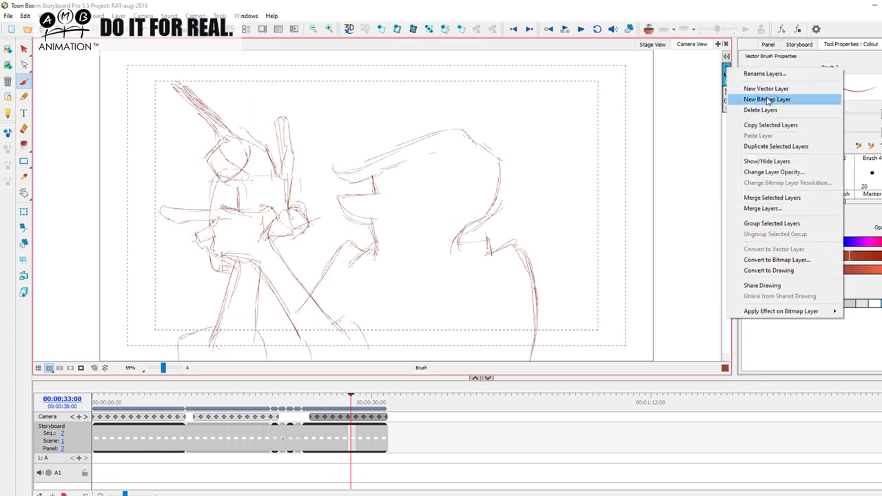
pyautogui.click(768, 100)
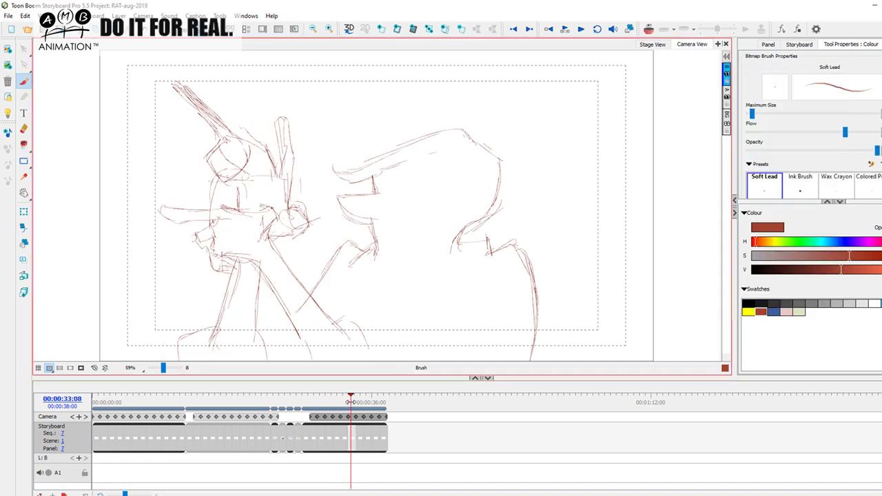
# Add a new bitmap layer to each of panels 8, 9, 10 and 11 in sequence 7
pyautogui.click(359, 401)
pyautogui.rightClick(726, 71)
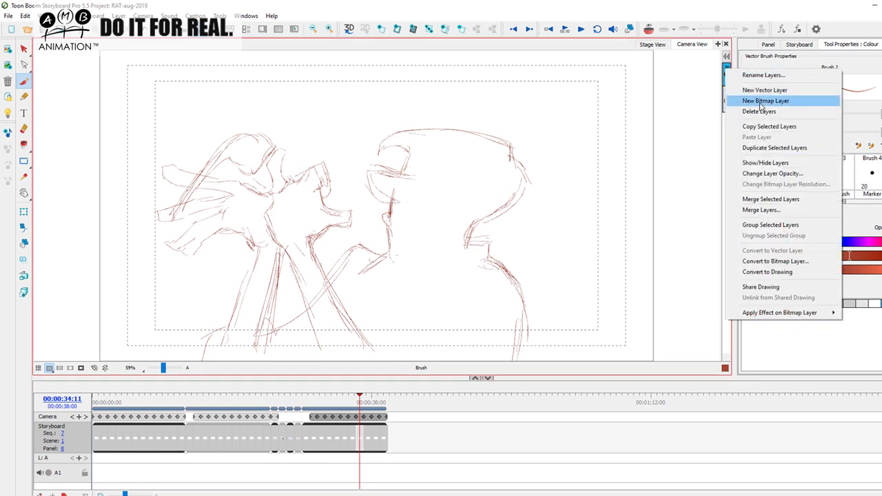
pyautogui.click(772, 101)
pyautogui.click(366, 399)
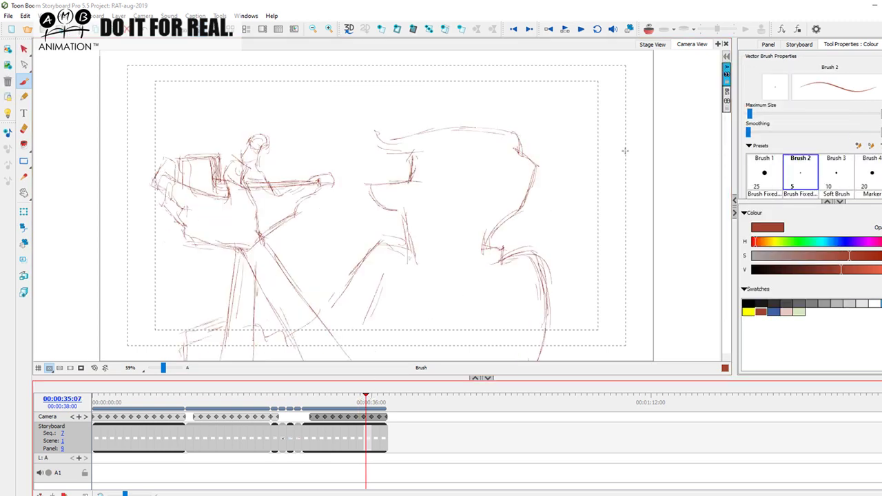
pyautogui.rightClick(727, 70)
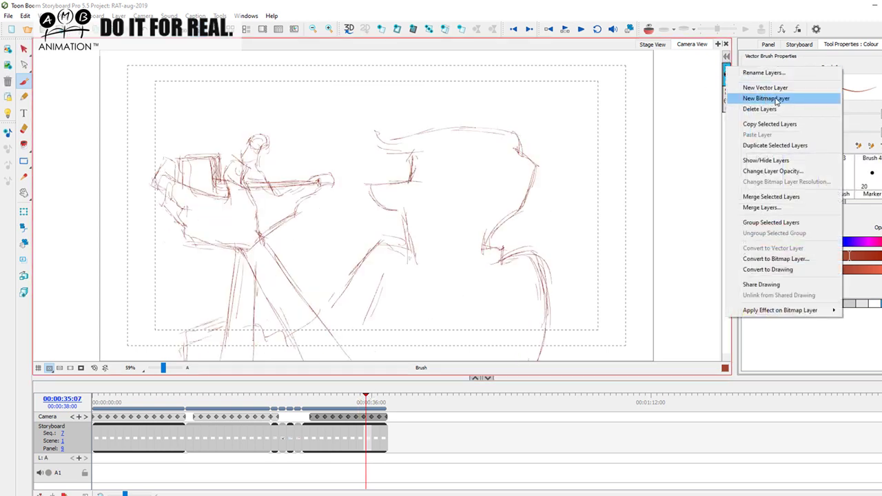
pyautogui.click(773, 100)
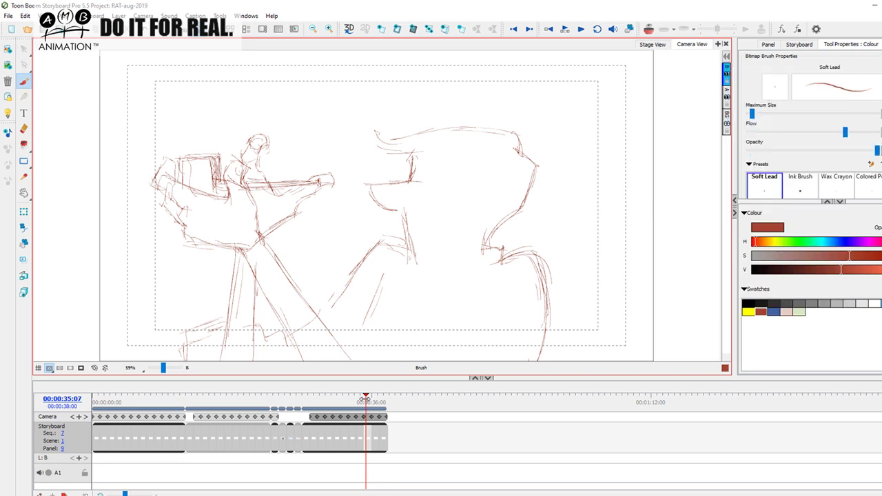
pyautogui.click(372, 400)
pyautogui.rightClick(728, 72)
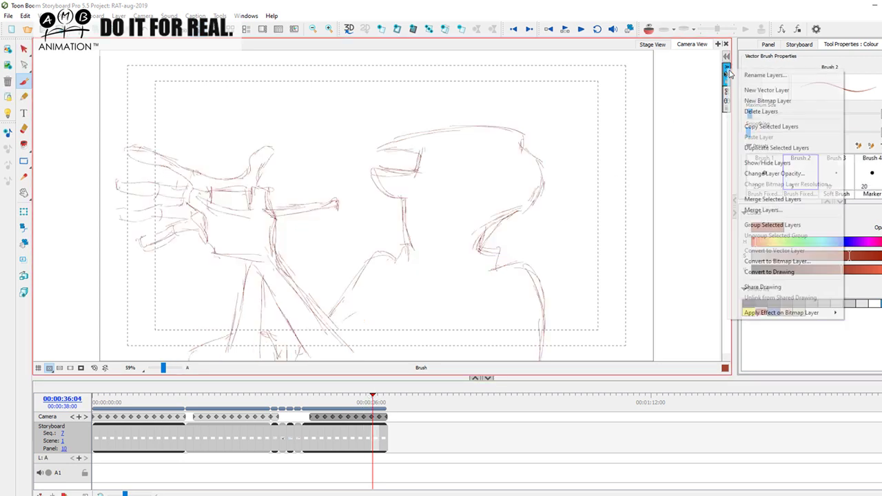
pyautogui.click(773, 101)
pyautogui.click(380, 400)
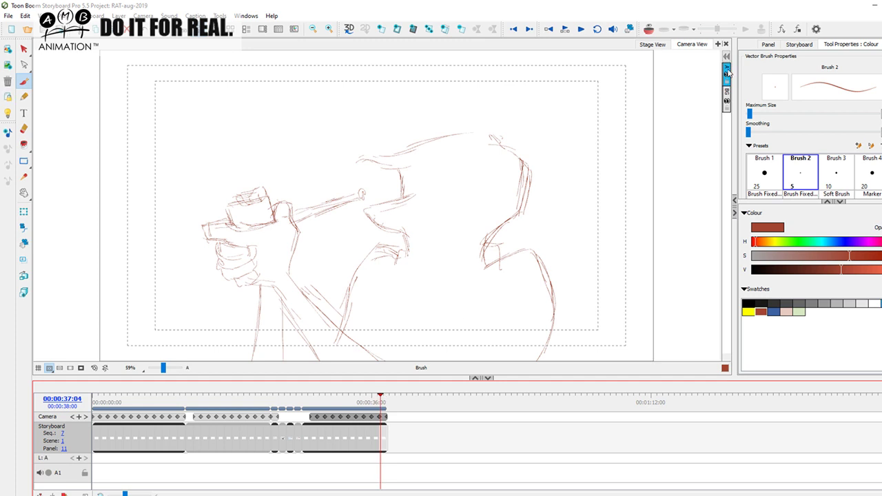
pyautogui.rightClick(727, 71)
pyautogui.click(766, 99)
# Return to panel 2 of sequence 7 and look along the project's panel thumbnails
pyautogui.moveTo(310, 403); pyautogui.dragTo(312, 403)
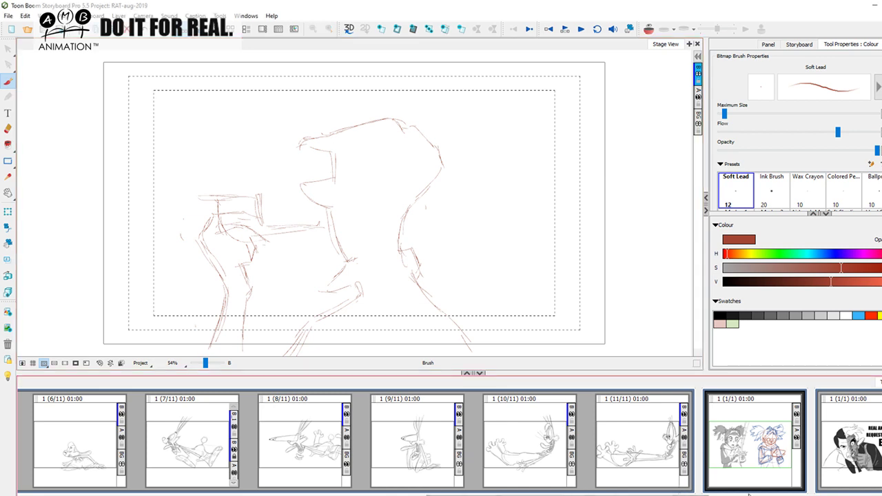
pyautogui.scroll(-5, 677, 490)
pyautogui.scroll(-5, 770, 465)
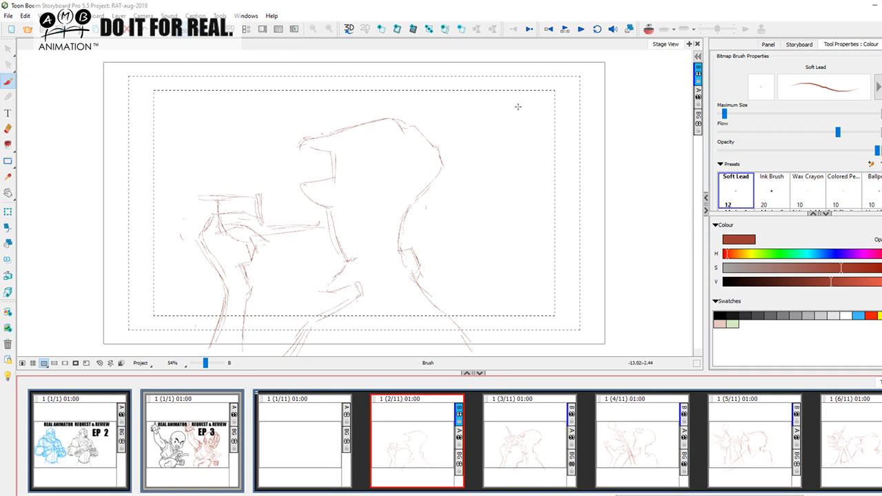
# Recolour all the rough strokes on layer A of panels 2 and 3 to light grey
pyautogui.click(699, 93)
pyautogui.moveTo(8, 48); pyautogui.dragTo(36, 65)
pyautogui.hotkey('ctrl', 'a')
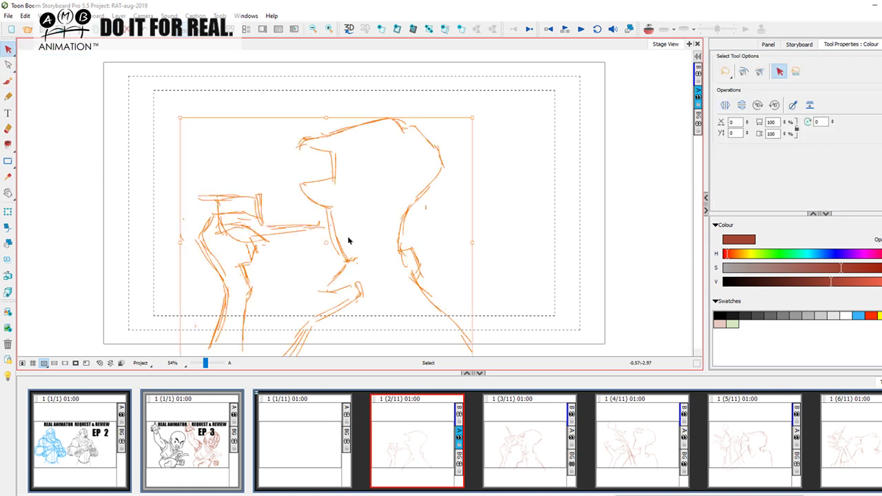
pyautogui.click(823, 315)
pyautogui.click(524, 427)
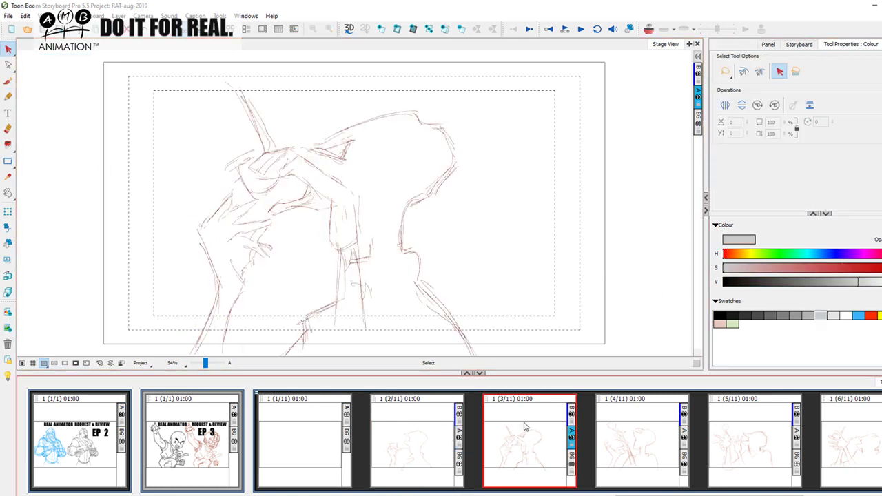
pyautogui.hotkey('ctrl', 'a')
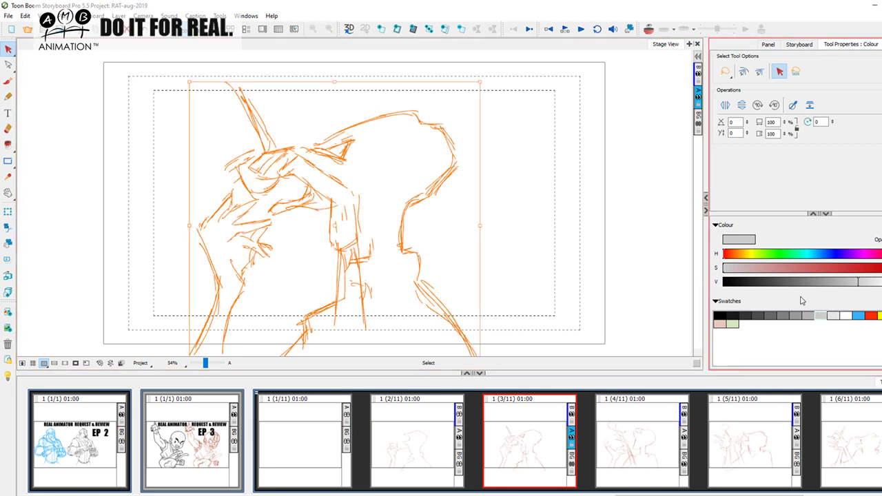
pyautogui.click(821, 315)
# Return to panel 2 and set the drawing colour to black
pyautogui.click(415, 441)
pyautogui.click(721, 314)
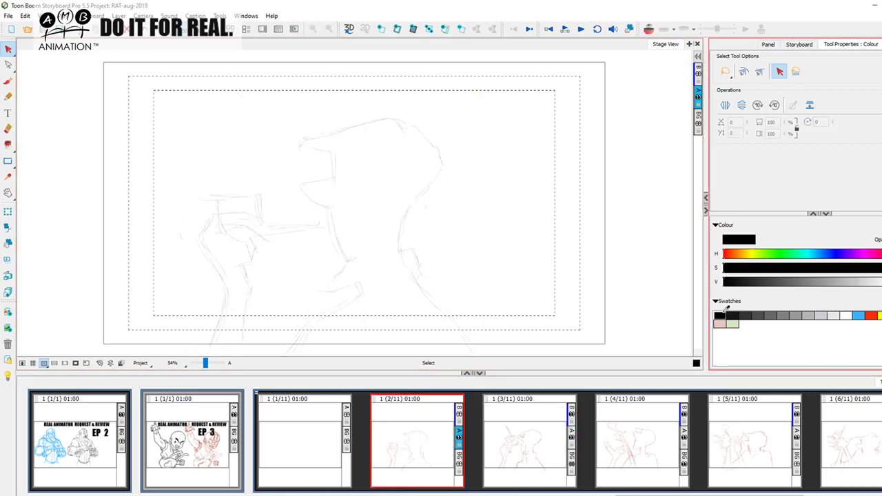
pyautogui.click(8, 81)
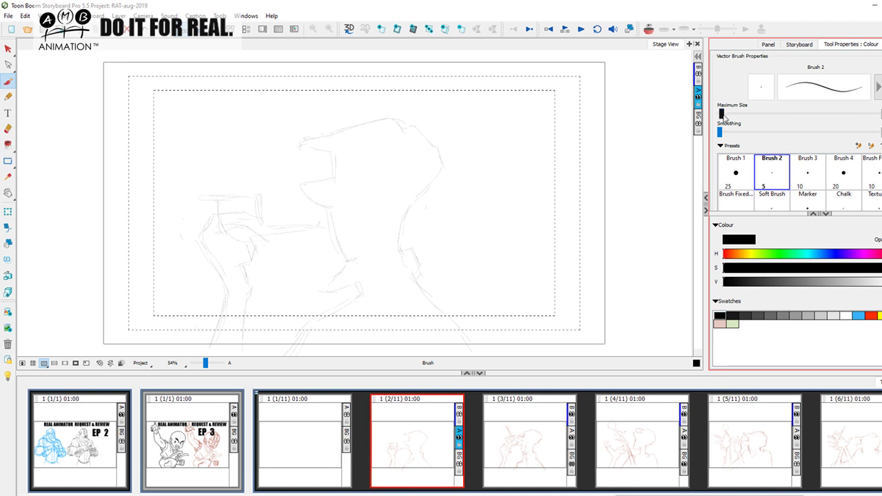
pyautogui.moveTo(722, 114); pyautogui.dragTo(728, 114)
pyautogui.moveTo(450, 183); pyautogui.dragTo(416, 252)
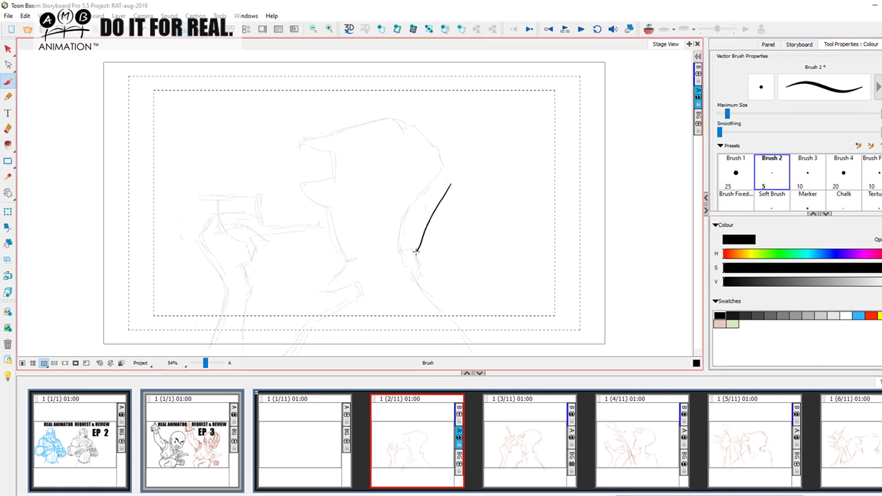
pyautogui.hotkey('ctrl', 'z')
# Activate bitmap layer B, slightly enlarge the Soft Lead brush and try it with test strokes that are undone
pyautogui.click(698, 71)
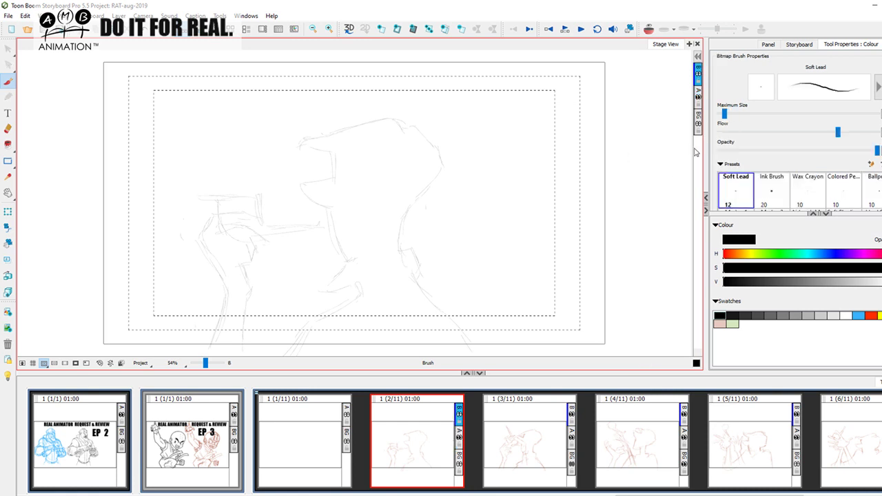
pyautogui.moveTo(724, 114); pyautogui.dragTo(728, 115)
pyautogui.moveTo(495, 169); pyautogui.dragTo(435, 242)
pyautogui.hotkey('ctrl', 'z')
pyautogui.moveTo(396, 203)
pyautogui.mouseDown()
pyautogui.moveTo(387, 229)
pyautogui.moveTo(369, 234)
pyautogui.moveTo(398, 189)
pyautogui.moveTo(374, 194)
pyautogui.moveTo(370, 242)
pyautogui.mouseUp()
pyautogui.hotkey('ctrl', 'z')
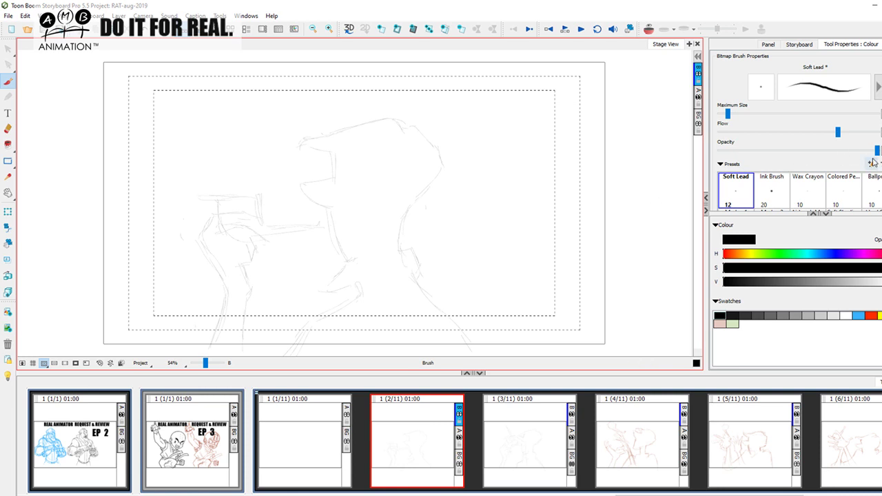
# Lower the Soft Lead brush's opacity to roughly half, checking it with test strokes that are undone
pyautogui.moveTo(876, 150); pyautogui.dragTo(857, 152)
pyautogui.moveTo(425, 242); pyautogui.dragTo(471, 208)
pyautogui.hotkey('ctrl', 'z')
pyautogui.moveTo(857, 151); pyautogui.dragTo(795, 152)
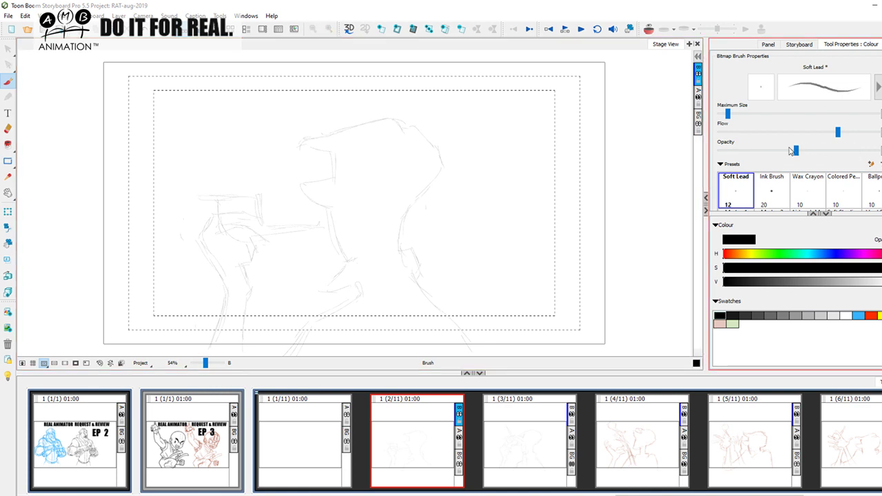
pyautogui.moveTo(457, 236); pyautogui.dragTo(511, 201)
pyautogui.moveTo(467, 229); pyautogui.dragTo(521, 197)
pyautogui.hotkey('ctrl', 'z')
pyautogui.hotkey('ctrl', 'z')
pyautogui.hotkey('ctrl', 'z')
# Draw Roger's two wide-open eyes with dark pupils and upper lids over the rough head in panel 2
pyautogui.moveTo(205, 363); pyautogui.dragTo(206, 363)
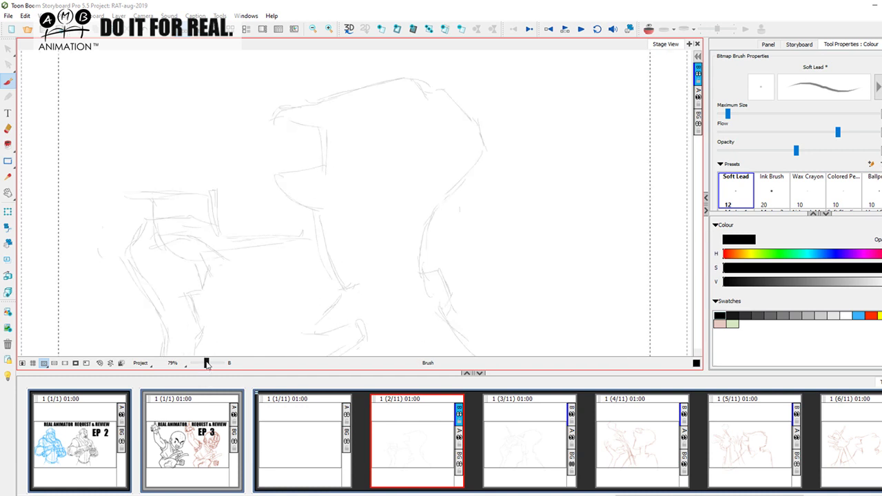
pyautogui.press('space')
pyautogui.moveTo(281, 242); pyautogui.dragTo(211, 238)
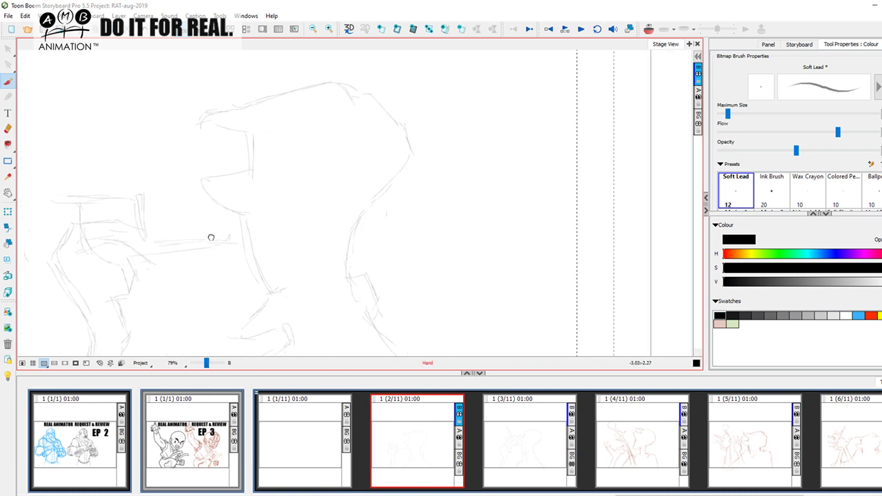
pyautogui.moveTo(247, 136); pyautogui.dragTo(247, 173)
pyautogui.moveTo(239, 169)
pyautogui.mouseDown()
pyautogui.moveTo(327, 173)
pyautogui.moveTo(288, 153)
pyautogui.moveTo(306, 153)
pyautogui.moveTo(302, 173)
pyautogui.moveTo(288, 175)
pyautogui.moveTo(268, 152)
pyautogui.mouseUp()
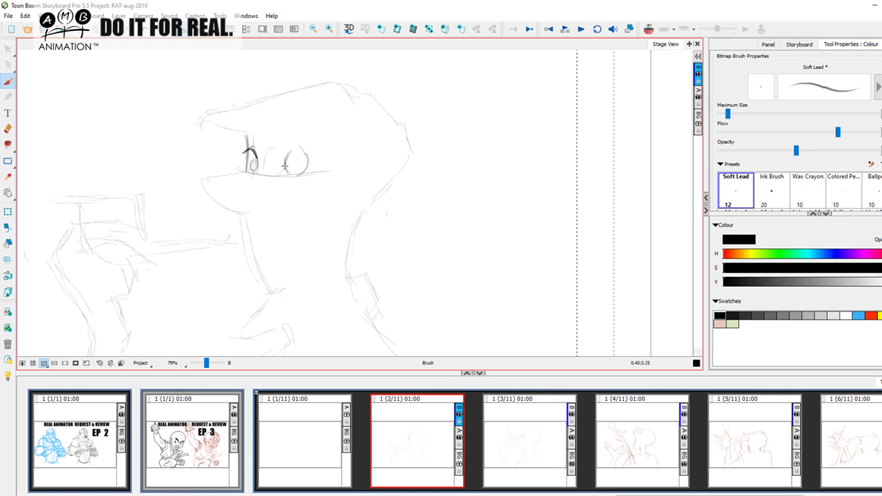
pyautogui.moveTo(284, 163)
pyautogui.mouseDown()
pyautogui.moveTo(293, 151)
pyautogui.moveTo(304, 157)
pyautogui.mouseUp()
pyautogui.moveTo(296, 149); pyautogui.dragTo(307, 163)
pyautogui.moveTo(290, 163)
pyautogui.mouseDown()
pyautogui.moveTo(296, 168)
pyautogui.moveTo(257, 166)
pyautogui.mouseUp()
pyautogui.moveTo(294, 144); pyautogui.dragTo(309, 158)
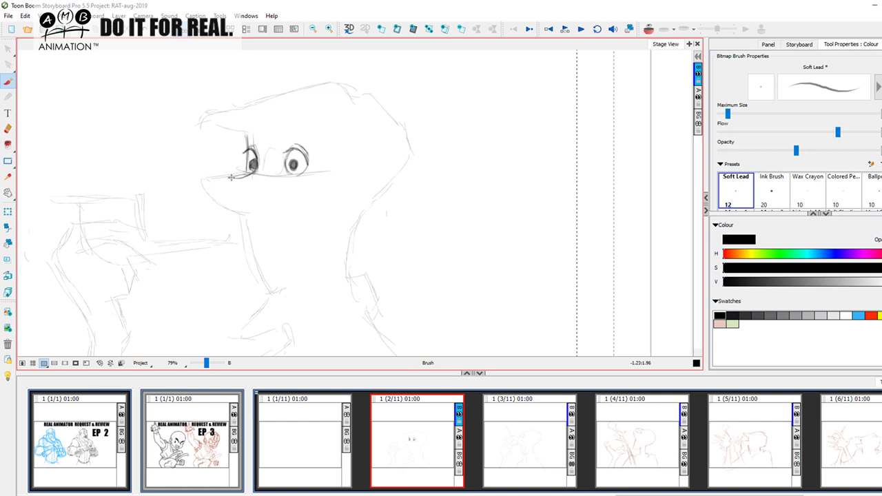
# Draw the long pointed nose with its nostril, the crease under the eye and the two thick eyebrows
pyautogui.moveTo(200, 181)
pyautogui.mouseDown()
pyautogui.moveTo(254, 173)
pyautogui.moveTo(224, 213)
pyautogui.moveTo(206, 203)
pyautogui.moveTo(245, 219)
pyautogui.moveTo(279, 205)
pyautogui.moveTo(266, 190)
pyautogui.moveTo(281, 205)
pyautogui.moveTo(304, 181)
pyautogui.mouseUp()
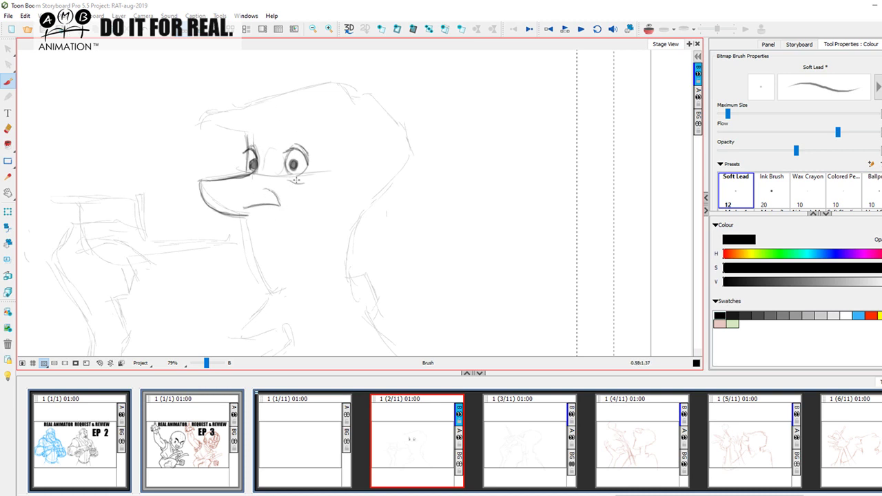
pyautogui.moveTo(285, 138)
pyautogui.mouseDown()
pyautogui.moveTo(308, 138)
pyautogui.moveTo(285, 138)
pyautogui.moveTo(296, 129)
pyautogui.moveTo(312, 138)
pyautogui.moveTo(303, 128)
pyautogui.moveTo(291, 137)
pyautogui.moveTo(312, 138)
pyautogui.moveTo(318, 129)
pyautogui.moveTo(289, 134)
pyautogui.mouseUp()
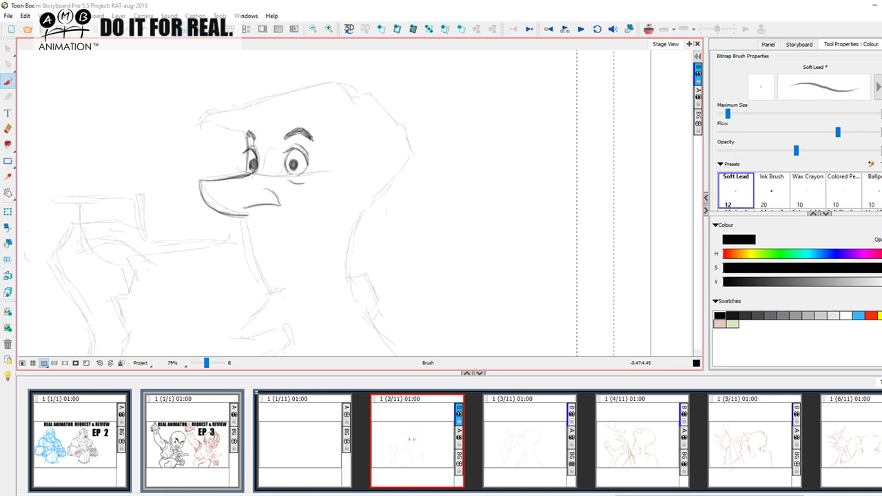
# Draw the upper lip and the small, slightly open mouth below the nose
pyautogui.moveTo(351, 243)
pyautogui.mouseDown()
pyautogui.moveTo(329, 207)
pyautogui.moveTo(335, 223)
pyautogui.mouseUp()
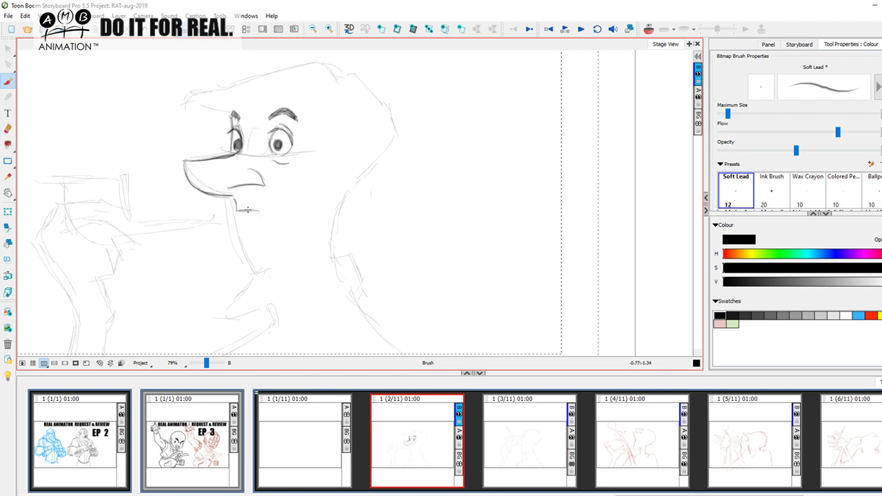
pyautogui.moveTo(254, 213); pyautogui.dragTo(263, 219)
pyautogui.moveTo(231, 218); pyautogui.dragTo(260, 219)
pyautogui.moveTo(241, 215); pyautogui.dragTo(263, 218)
pyautogui.moveTo(230, 196); pyautogui.dragTo(235, 222)
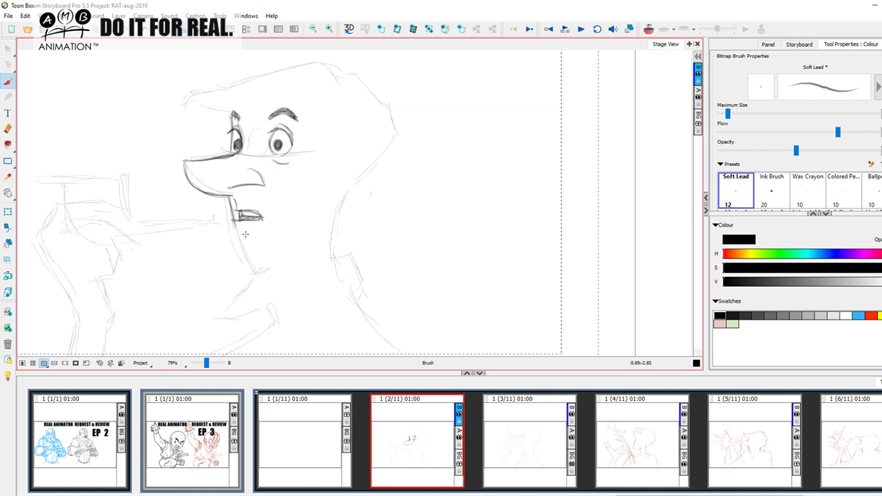
# Draw the long chin and the curved jawline running from the mouth up toward the ear
pyautogui.moveTo(232, 220)
pyautogui.mouseDown()
pyautogui.moveTo(259, 265)
pyautogui.moveTo(237, 245)
pyautogui.moveTo(260, 267)
pyautogui.moveTo(250, 261)
pyautogui.moveTo(297, 245)
pyautogui.mouseUp()
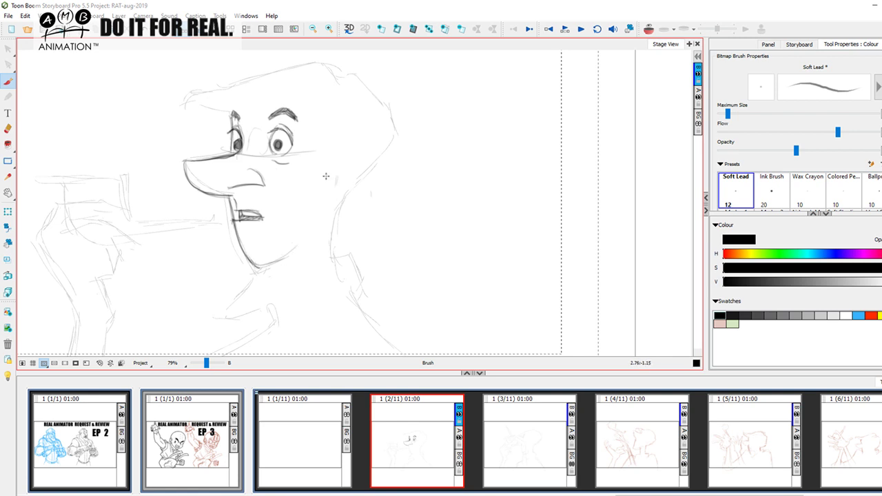
pyautogui.moveTo(333, 184)
pyautogui.mouseDown()
pyautogui.moveTo(313, 240)
pyautogui.moveTo(321, 227)
pyautogui.moveTo(305, 247)
pyautogui.mouseUp()
pyautogui.moveTo(325, 214)
pyautogui.mouseDown()
pyautogui.moveTo(266, 263)
pyautogui.moveTo(315, 235)
pyautogui.mouseUp()
pyautogui.moveTo(333, 179); pyautogui.dragTo(303, 244)
pyautogui.moveTo(327, 209); pyautogui.dragTo(281, 258)
# Draw the ear at the top of the jawline with its inner fold and the sideburn edge
pyautogui.moveTo(353, 217); pyautogui.dragTo(346, 242)
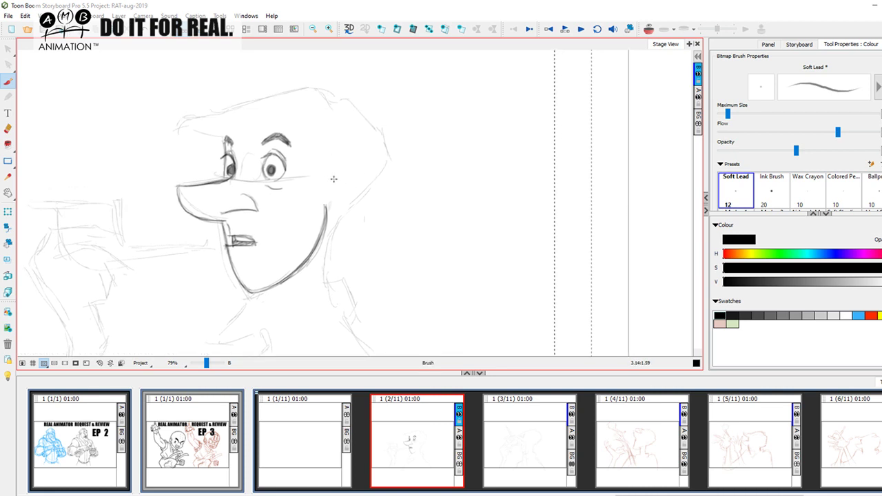
pyautogui.moveTo(328, 208); pyautogui.dragTo(349, 204)
pyautogui.moveTo(329, 171)
pyautogui.mouseDown()
pyautogui.moveTo(319, 172)
pyautogui.moveTo(329, 172)
pyautogui.mouseUp()
pyautogui.moveTo(208, 178); pyautogui.dragTo(345, 168)
pyautogui.hotkey('ctrl', 'z')
pyautogui.moveTo(327, 174)
pyautogui.mouseDown()
pyautogui.moveTo(354, 161)
pyautogui.moveTo(363, 172)
pyautogui.moveTo(359, 156)
pyautogui.moveTo(359, 186)
pyautogui.moveTo(334, 186)
pyautogui.moveTo(340, 165)
pyautogui.moveTo(328, 158)
pyautogui.mouseUp()
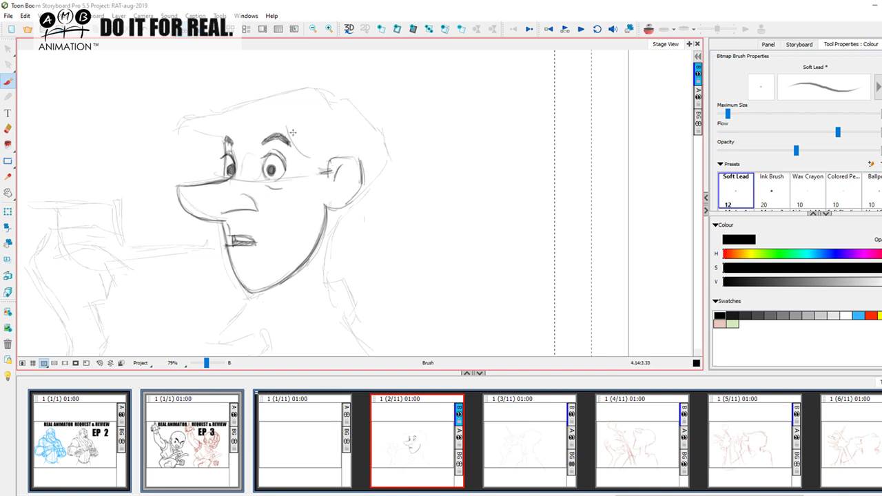
# Draw the hairline across the forehead and over the ear, and the back of the head down to the nape
pyautogui.moveTo(292, 136)
pyautogui.mouseDown()
pyautogui.moveTo(298, 156)
pyautogui.moveTo(369, 164)
pyautogui.mouseUp()
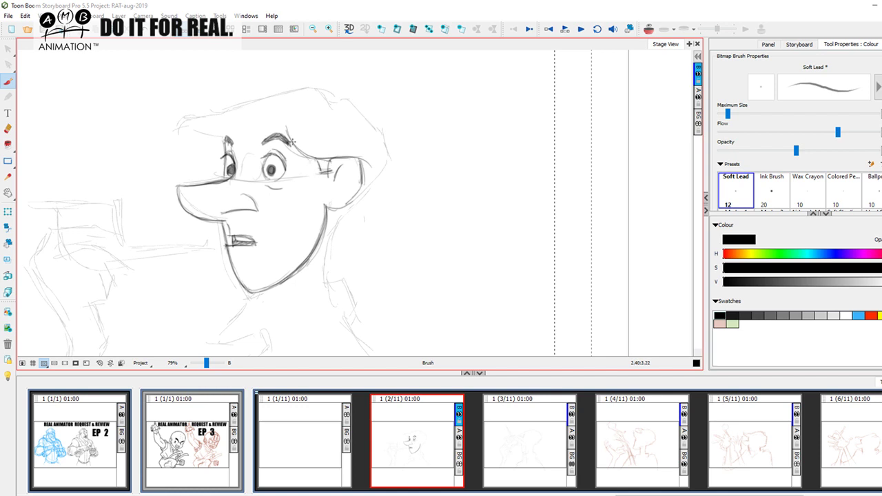
pyautogui.moveTo(287, 123)
pyautogui.mouseDown()
pyautogui.moveTo(290, 141)
pyautogui.moveTo(288, 132)
pyautogui.mouseUp()
pyautogui.moveTo(198, 133)
pyautogui.mouseDown()
pyautogui.moveTo(289, 124)
pyautogui.moveTo(348, 102)
pyautogui.mouseUp()
pyautogui.moveTo(284, 123)
pyautogui.mouseDown()
pyautogui.moveTo(332, 104)
pyautogui.moveTo(258, 130)
pyautogui.mouseUp()
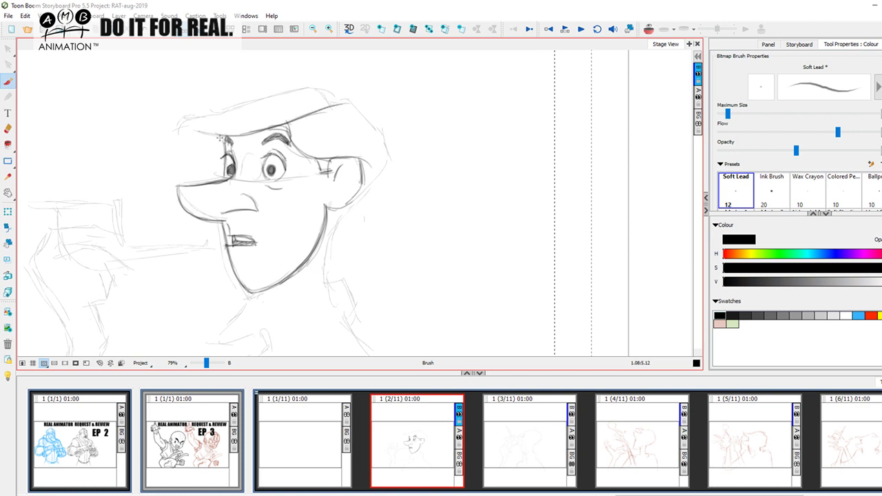
pyautogui.moveTo(340, 104)
pyautogui.mouseDown()
pyautogui.moveTo(384, 126)
pyautogui.moveTo(386, 165)
pyautogui.moveTo(383, 154)
pyautogui.moveTo(361, 198)
pyautogui.moveTo(376, 181)
pyautogui.moveTo(347, 205)
pyautogui.mouseUp()
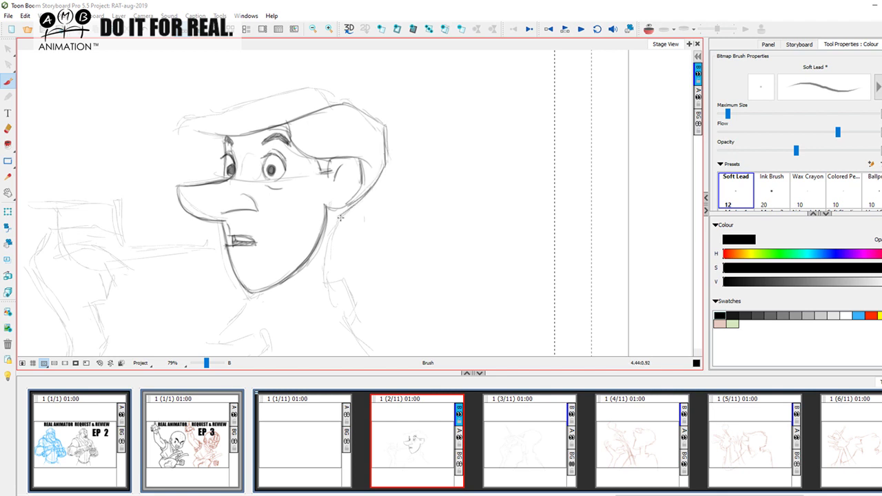
pyautogui.moveTo(333, 209); pyautogui.dragTo(334, 225)
pyautogui.moveTo(359, 198); pyautogui.dragTo(339, 215)
# Draw the swept-forward front of the hair with its curled tip and add flowing strand lines above the ear
pyautogui.moveTo(337, 104)
pyautogui.mouseDown()
pyautogui.moveTo(239, 109)
pyautogui.moveTo(260, 100)
pyautogui.moveTo(222, 110)
pyautogui.moveTo(262, 99)
pyautogui.moveTo(194, 113)
pyautogui.moveTo(179, 123)
pyautogui.moveTo(188, 120)
pyautogui.moveTo(180, 139)
pyautogui.moveTo(189, 129)
pyautogui.moveTo(178, 133)
pyautogui.moveTo(209, 133)
pyautogui.moveTo(178, 137)
pyautogui.mouseUp()
pyautogui.moveTo(177, 136)
pyautogui.mouseDown()
pyautogui.moveTo(192, 119)
pyautogui.moveTo(237, 135)
pyautogui.mouseUp()
pyautogui.moveTo(194, 118); pyautogui.dragTo(271, 121)
pyautogui.press('space')
pyautogui.moveTo(385, 226); pyautogui.dragTo(356, 177)
pyautogui.press('space')
pyautogui.moveTo(330, 147); pyautogui.dragTo(333, 192)
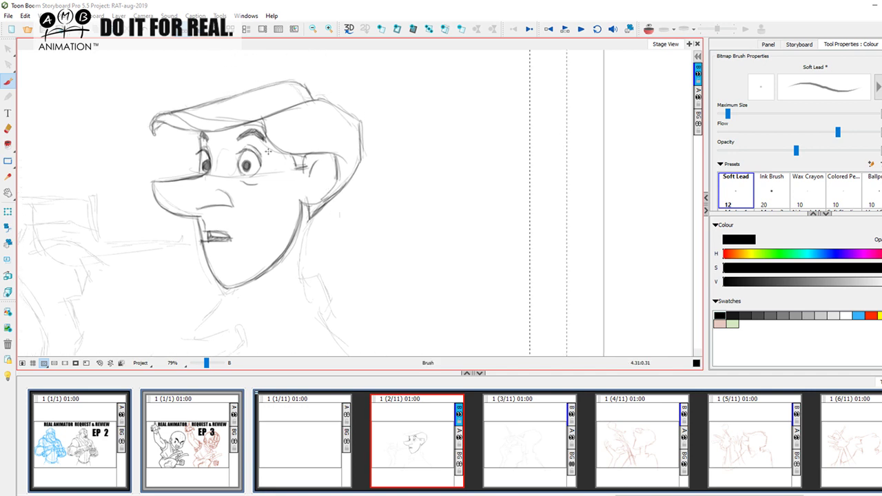
pyautogui.moveTo(268, 137)
pyautogui.mouseDown()
pyautogui.moveTo(338, 141)
pyautogui.moveTo(351, 164)
pyautogui.mouseUp()
pyautogui.moveTo(265, 122)
pyautogui.mouseDown()
pyautogui.moveTo(329, 109)
pyautogui.moveTo(360, 139)
pyautogui.mouseUp()
# Draw the back and front lines of the neck below the jaw
pyautogui.moveTo(357, 216)
pyautogui.mouseDown()
pyautogui.moveTo(349, 179)
pyautogui.moveTo(297, 199)
pyautogui.moveTo(292, 229)
pyautogui.mouseUp()
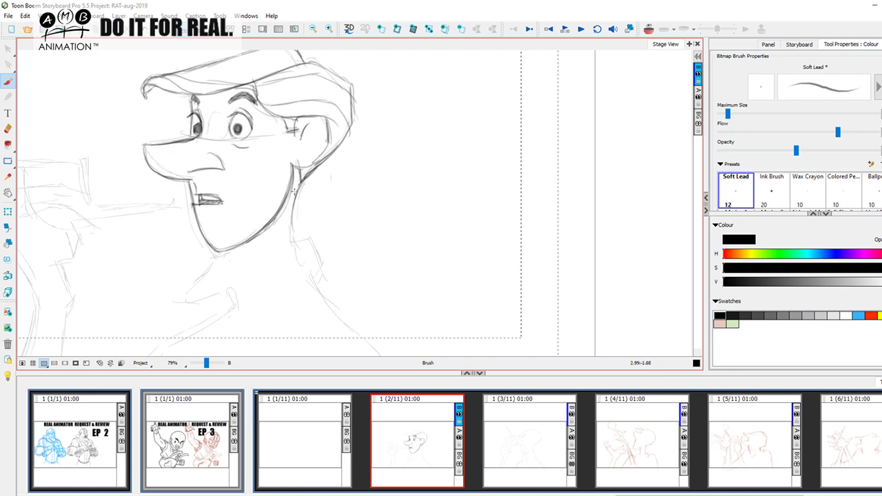
pyautogui.moveTo(299, 184); pyautogui.dragTo(298, 249)
pyautogui.moveTo(251, 222)
pyautogui.mouseDown()
pyautogui.moveTo(250, 210)
pyautogui.moveTo(246, 267)
pyautogui.mouseUp()
pyautogui.moveTo(243, 237); pyautogui.dragTo(263, 311)
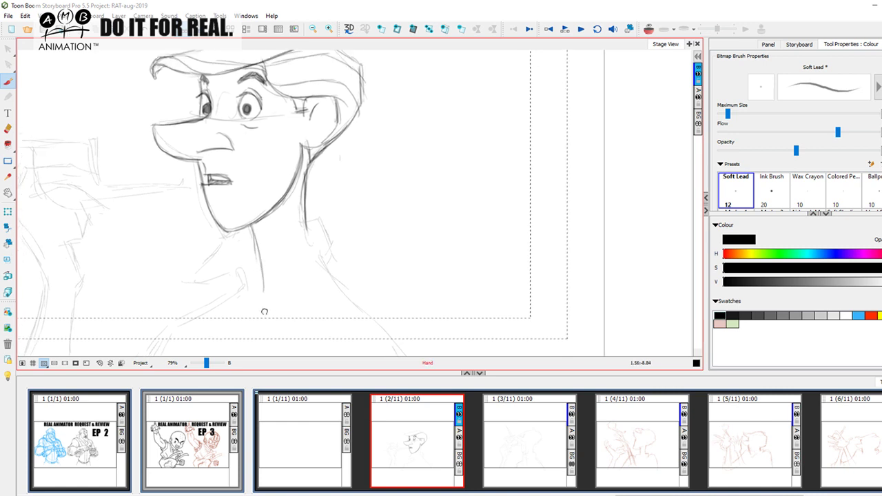
# Draw the pointed shirt collar flap on the far side, below the chin
pyautogui.moveTo(206, 363); pyautogui.dragTo(206, 367)
pyautogui.moveTo(233, 318); pyautogui.dragTo(260, 328)
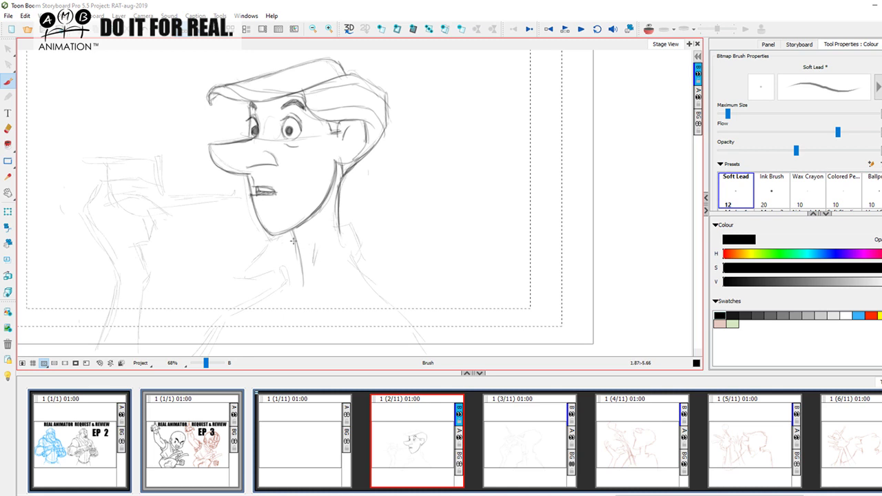
pyautogui.moveTo(273, 237)
pyautogui.mouseDown()
pyautogui.moveTo(247, 278)
pyautogui.moveTo(286, 265)
pyautogui.moveTo(291, 287)
pyautogui.mouseUp()
pyautogui.moveTo(285, 251); pyautogui.dragTo(292, 289)
pyautogui.moveTo(294, 241); pyautogui.dragTo(303, 295)
pyautogui.moveTo(281, 262); pyautogui.dragTo(293, 262)
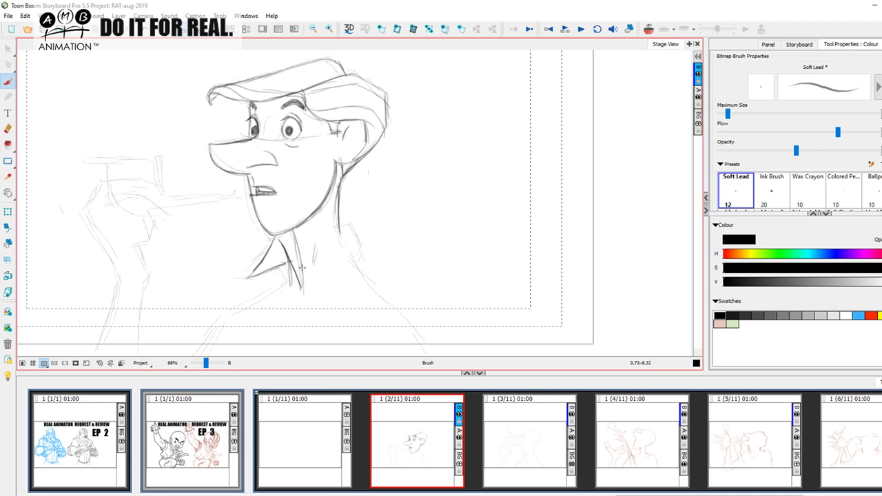
# Draw the open neckline and the pointed collar flap on the near side of the neck
pyautogui.moveTo(291, 311)
pyautogui.mouseDown()
pyautogui.moveTo(311, 243)
pyautogui.moveTo(354, 218)
pyautogui.moveTo(359, 236)
pyautogui.moveTo(356, 226)
pyautogui.moveTo(310, 238)
pyautogui.moveTo(322, 259)
pyautogui.mouseUp()
pyautogui.press('space')
pyautogui.moveTo(242, 259)
pyautogui.mouseDown()
pyautogui.moveTo(288, 266)
pyautogui.moveTo(336, 254)
pyautogui.moveTo(327, 264)
pyautogui.mouseUp()
pyautogui.hotkey('ctrl', 'z')
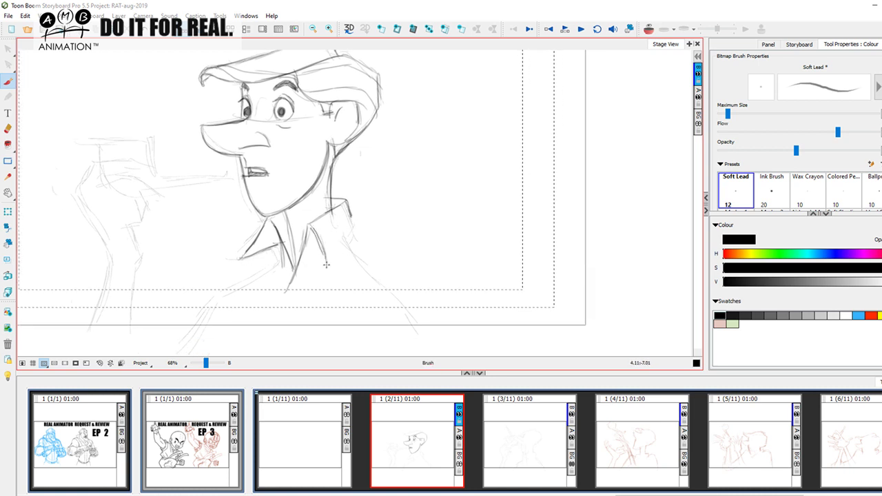
pyautogui.moveTo(351, 217)
pyautogui.mouseDown()
pyautogui.moveTo(333, 252)
pyautogui.moveTo(344, 241)
pyautogui.mouseUp()
pyautogui.moveTo(351, 223)
pyautogui.mouseDown()
pyautogui.moveTo(330, 262)
pyautogui.moveTo(364, 269)
pyautogui.moveTo(370, 223)
pyautogui.moveTo(362, 244)
pyautogui.mouseUp()
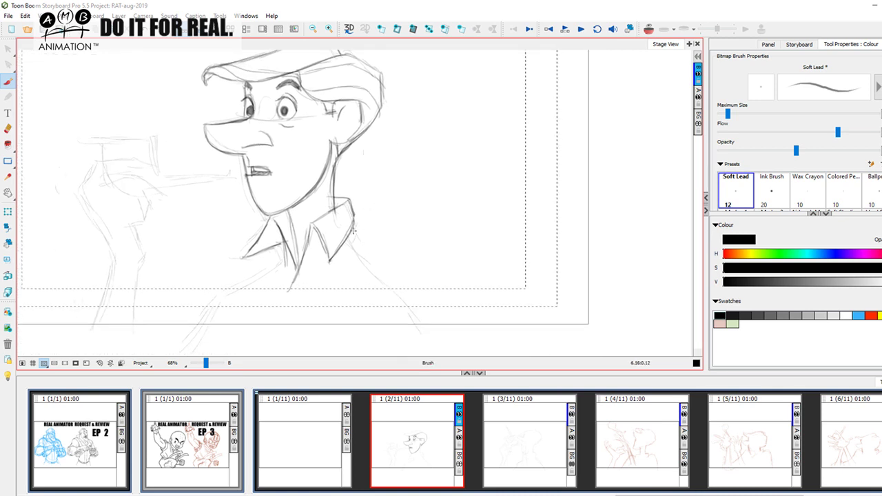
# Draw the near shoulder sloping down from the collar, with the armhole curve and the garment's neckline edge
pyautogui.moveTo(331, 191); pyautogui.dragTo(354, 249)
pyautogui.moveTo(336, 212)
pyautogui.mouseDown()
pyautogui.moveTo(376, 283)
pyautogui.moveTo(353, 250)
pyautogui.moveTo(415, 329)
pyautogui.moveTo(412, 317)
pyautogui.moveTo(422, 353)
pyautogui.mouseUp()
pyautogui.press('space')
pyautogui.moveTo(415, 337)
pyautogui.mouseDown()
pyautogui.moveTo(429, 337)
pyautogui.moveTo(434, 298)
pyautogui.mouseUp()
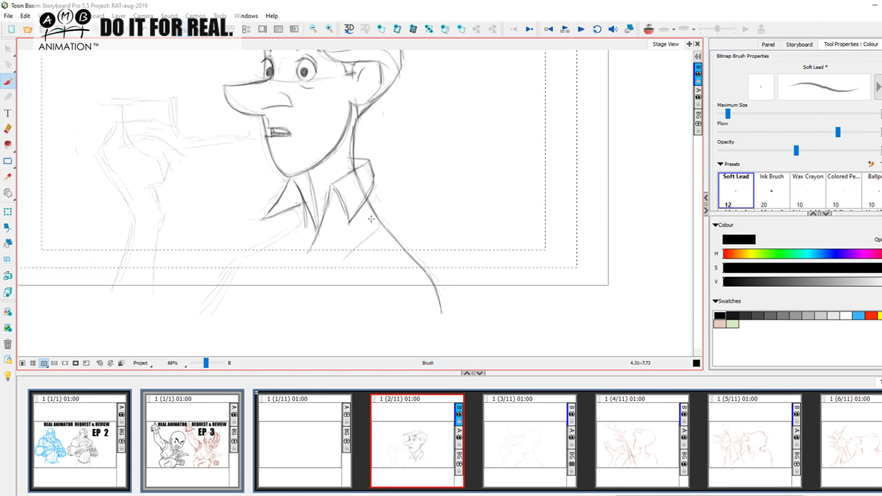
pyautogui.moveTo(373, 218)
pyautogui.mouseDown()
pyautogui.moveTo(300, 304)
pyautogui.moveTo(406, 265)
pyautogui.mouseUp()
pyautogui.moveTo(363, 296)
pyautogui.mouseDown()
pyautogui.moveTo(409, 266)
pyautogui.moveTo(431, 274)
pyautogui.mouseUp()
pyautogui.moveTo(353, 234); pyautogui.dragTo(366, 246)
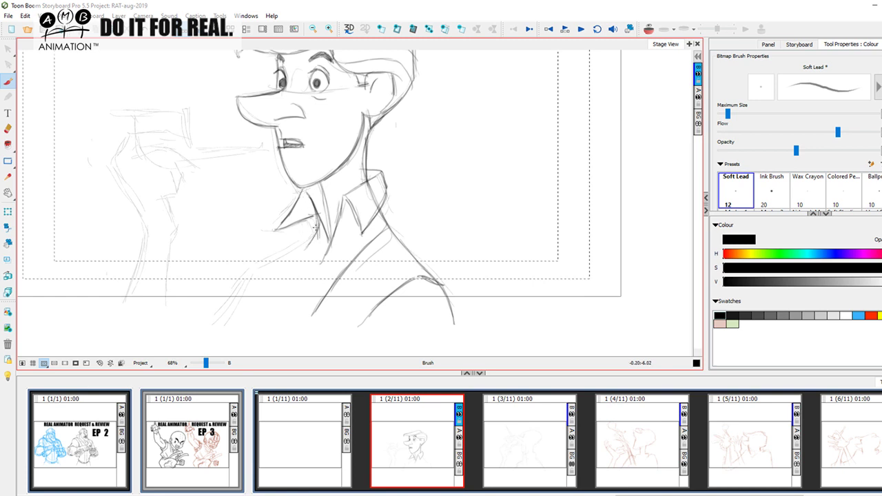
# Draw the far shoulder and arm line, close the V-shaped neckline and add the far armhole line
pyautogui.moveTo(313, 239)
pyautogui.mouseDown()
pyautogui.moveTo(266, 265)
pyautogui.moveTo(227, 313)
pyautogui.moveTo(268, 264)
pyautogui.mouseUp()
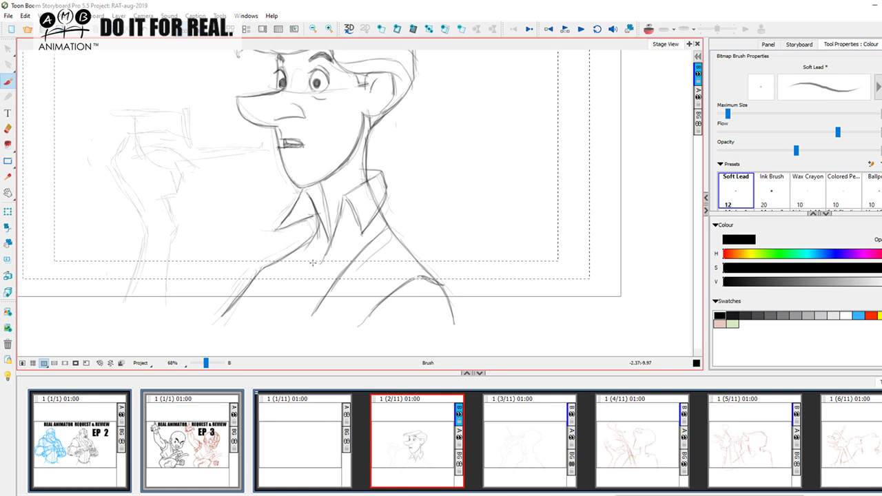
pyautogui.moveTo(308, 242); pyautogui.dragTo(311, 316)
pyautogui.moveTo(308, 272); pyautogui.dragTo(311, 315)
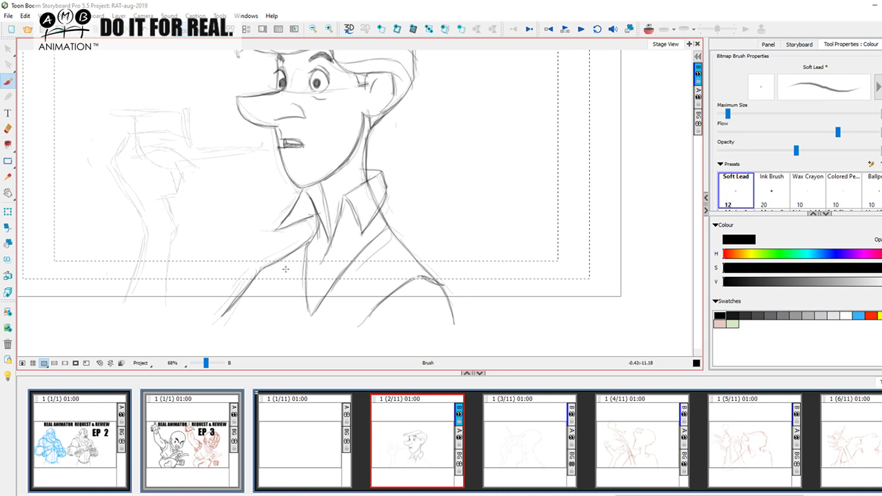
pyautogui.moveTo(269, 268); pyautogui.dragTo(269, 329)
pyautogui.moveTo(337, 260); pyautogui.dragTo(334, 315)
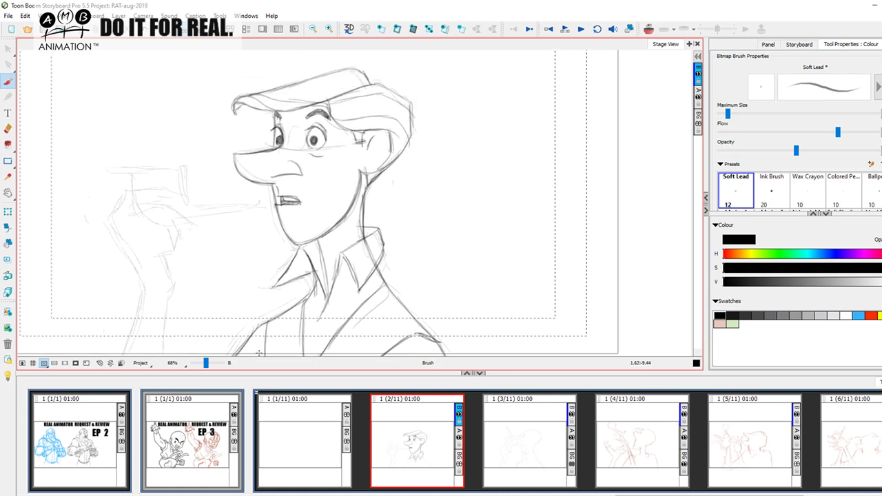
# Draw the back of the raised hand and the extended index finger over the greyed rough
pyautogui.moveTo(206, 364); pyautogui.dragTo(206, 366)
pyautogui.moveTo(241, 266)
pyautogui.mouseDown()
pyautogui.moveTo(303, 249)
pyautogui.moveTo(310, 237)
pyautogui.moveTo(331, 250)
pyautogui.mouseUp()
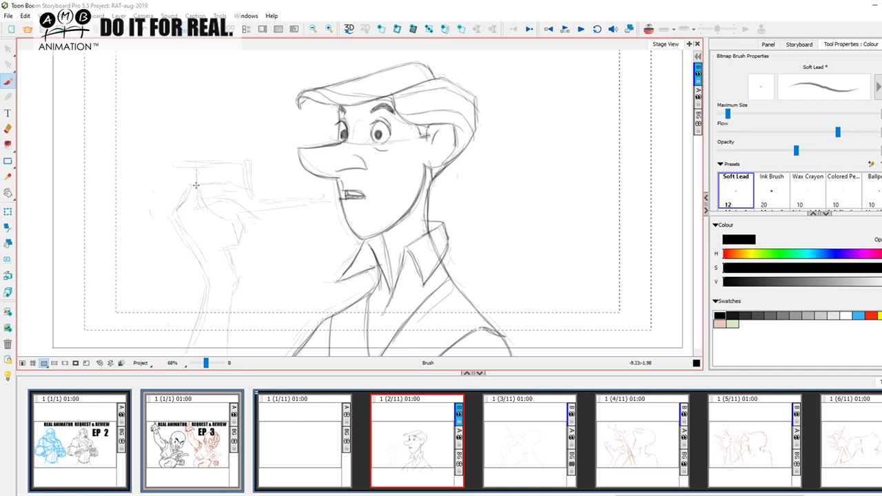
pyautogui.moveTo(179, 208); pyautogui.dragTo(192, 188)
pyautogui.moveTo(195, 185); pyautogui.dragTo(242, 189)
pyautogui.moveTo(228, 195)
pyautogui.mouseDown()
pyautogui.moveTo(196, 206)
pyautogui.moveTo(241, 192)
pyautogui.mouseUp()
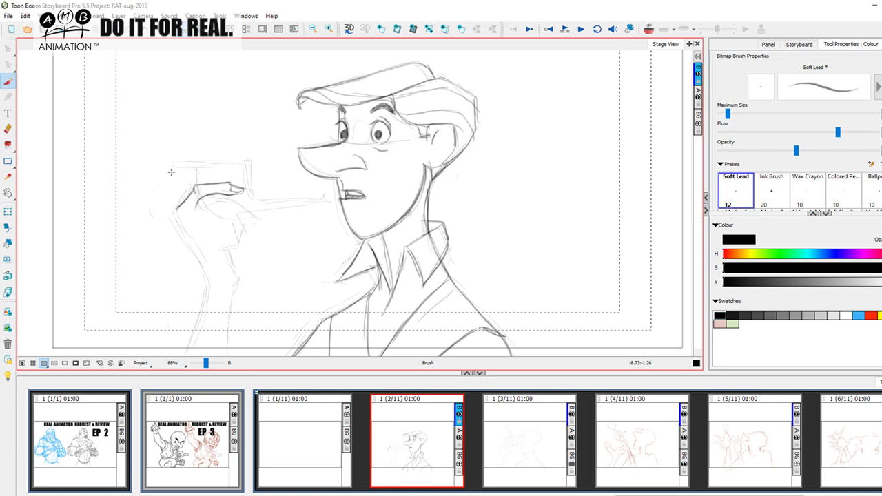
# Draw the outer knuckle of the raised hand and the second finger bending down to its fingertip
pyautogui.moveTo(177, 205); pyautogui.dragTo(170, 221)
pyautogui.moveTo(184, 213); pyautogui.dragTo(224, 200)
pyautogui.hotkey('ctrl', 'z')
pyautogui.moveTo(226, 196)
pyautogui.mouseDown()
pyautogui.moveTo(194, 202)
pyautogui.moveTo(221, 198)
pyautogui.mouseUp()
pyautogui.hotkey('ctrl', 'z')
pyautogui.moveTo(237, 206); pyautogui.dragTo(255, 222)
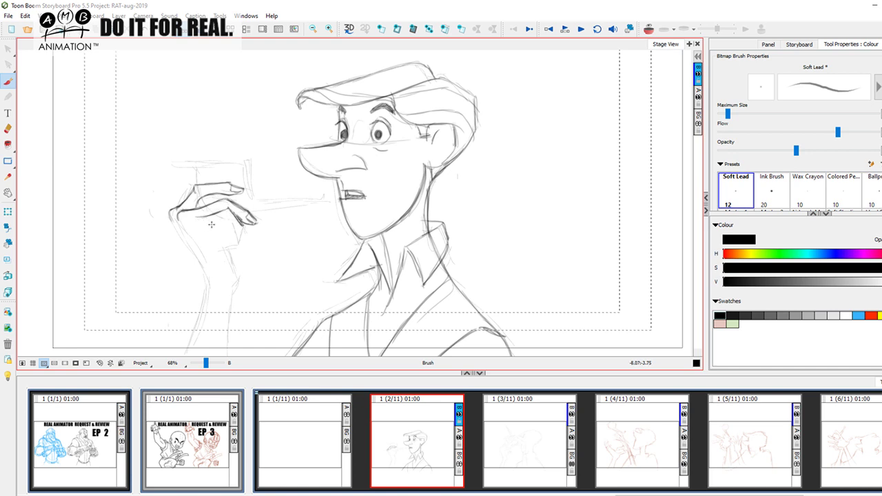
# Draw the curled lower fingers of the raised hand and both sides of the wrist
pyautogui.moveTo(234, 222); pyautogui.dragTo(238, 243)
pyautogui.moveTo(219, 247); pyautogui.dragTo(237, 247)
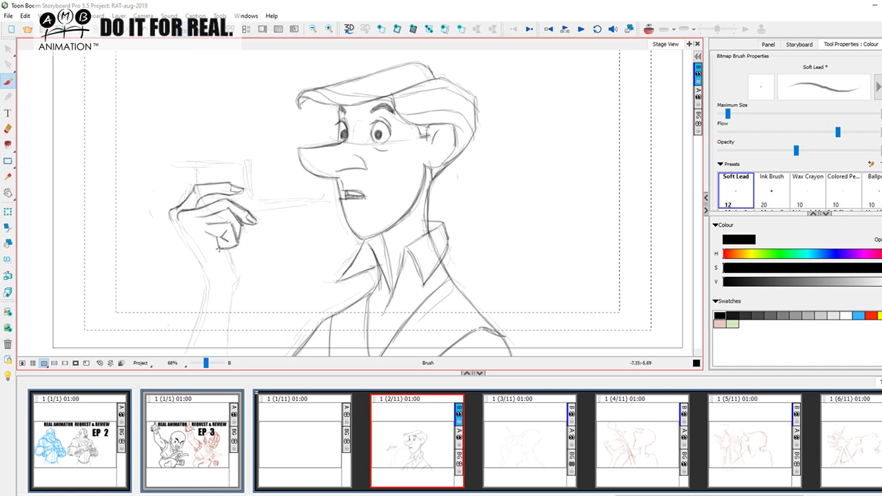
pyautogui.moveTo(226, 255); pyautogui.dragTo(232, 277)
pyautogui.moveTo(171, 217); pyautogui.dragTo(210, 284)
pyautogui.moveTo(264, 304); pyautogui.dragTo(280, 338)
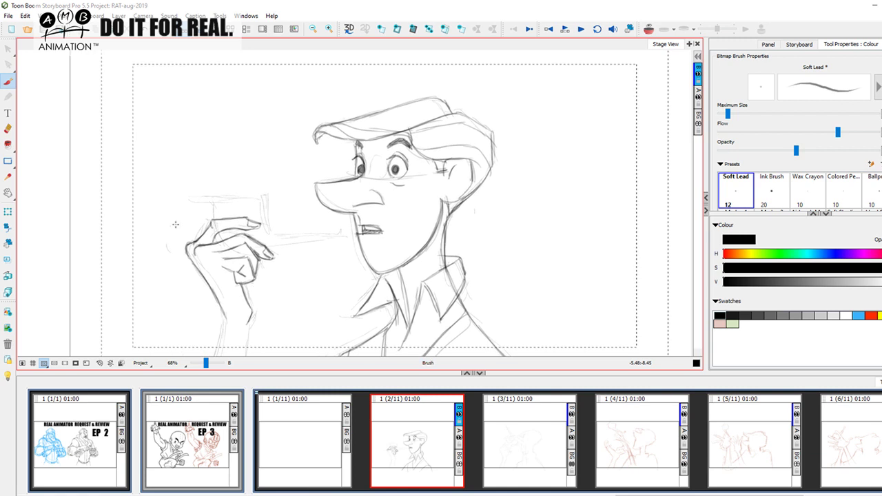
# Erase the protruding outer knuckle of the raised hand and redraw it as a softer curve
pyautogui.click(7, 129)
pyautogui.moveTo(192, 242); pyautogui.dragTo(186, 248)
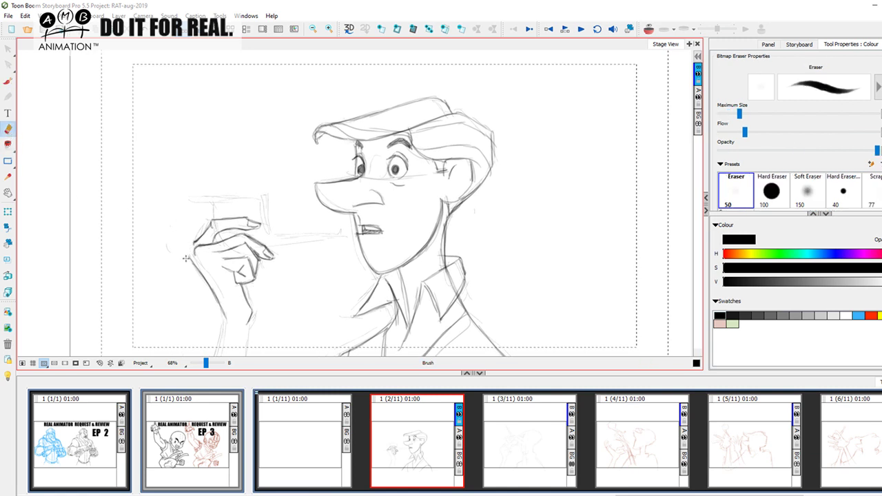
pyautogui.hotkey('alt', 'b')
pyautogui.moveTo(194, 240)
pyautogui.mouseDown()
pyautogui.moveTo(189, 260)
pyautogui.moveTo(190, 252)
pyautogui.mouseUp()
# Extend both sides of the forearm down from the wrist past the bottom of the frame
pyautogui.moveTo(299, 278); pyautogui.dragTo(287, 233)
pyautogui.moveTo(284, 284)
pyautogui.mouseDown()
pyautogui.moveTo(299, 291)
pyautogui.moveTo(272, 279)
pyautogui.moveTo(265, 252)
pyautogui.moveTo(231, 297)
pyautogui.mouseUp()
pyautogui.moveTo(239, 258); pyautogui.dragTo(231, 328)
pyautogui.moveTo(213, 246); pyautogui.dragTo(199, 314)
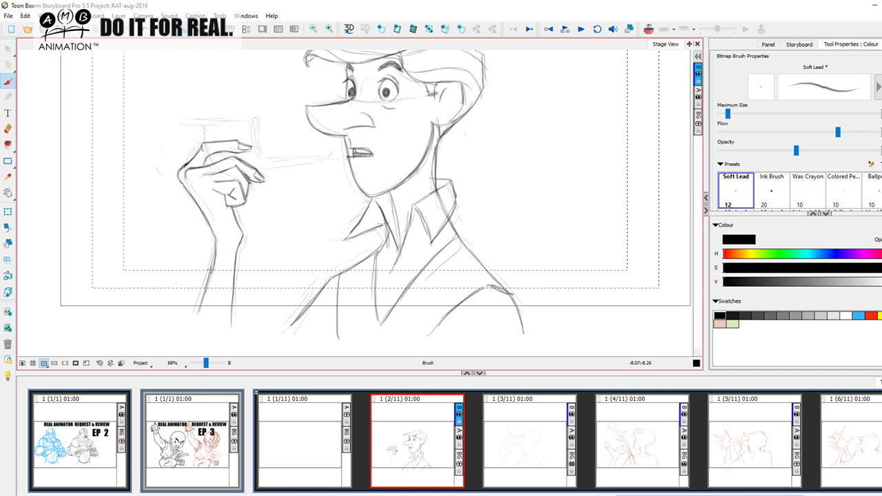
# Erase the forearm's outer line below the wrist and redraw it
pyautogui.scroll(1, 213, 283)
pyautogui.hotkey('alt', 'e')
pyautogui.moveTo(214, 284); pyautogui.dragTo(201, 324)
pyautogui.click(8, 82)
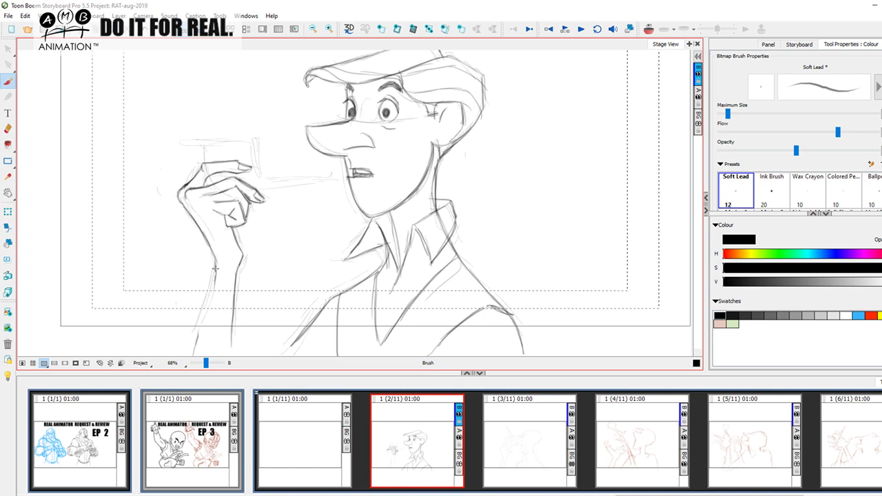
pyautogui.moveTo(215, 273)
pyautogui.mouseDown()
pyautogui.moveTo(198, 339)
pyautogui.moveTo(229, 291)
pyautogui.mouseUp()
# Draw the pipe's square bowl behind the fingers and the upper edge of its stem towards the mouth
pyautogui.press('space')
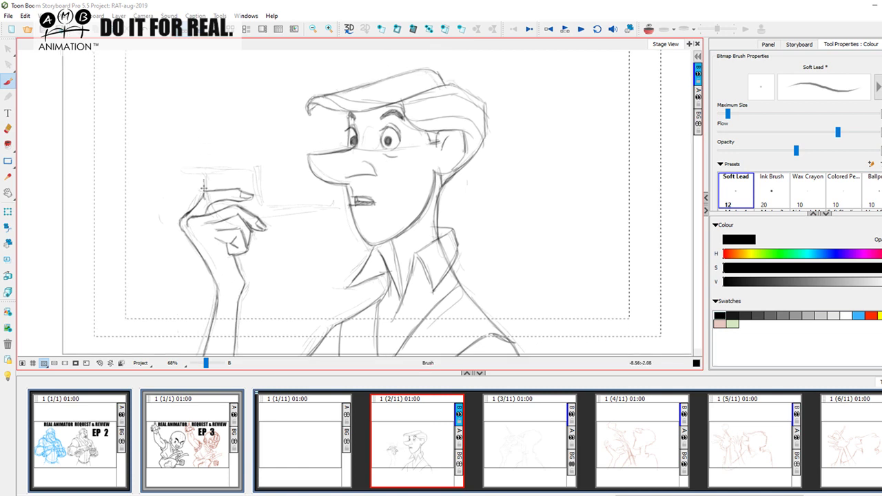
pyautogui.moveTo(204, 173)
pyautogui.mouseDown()
pyautogui.moveTo(255, 175)
pyautogui.moveTo(259, 204)
pyautogui.mouseUp()
pyautogui.moveTo(253, 174); pyautogui.dragTo(259, 206)
pyautogui.moveTo(261, 202); pyautogui.dragTo(321, 205)
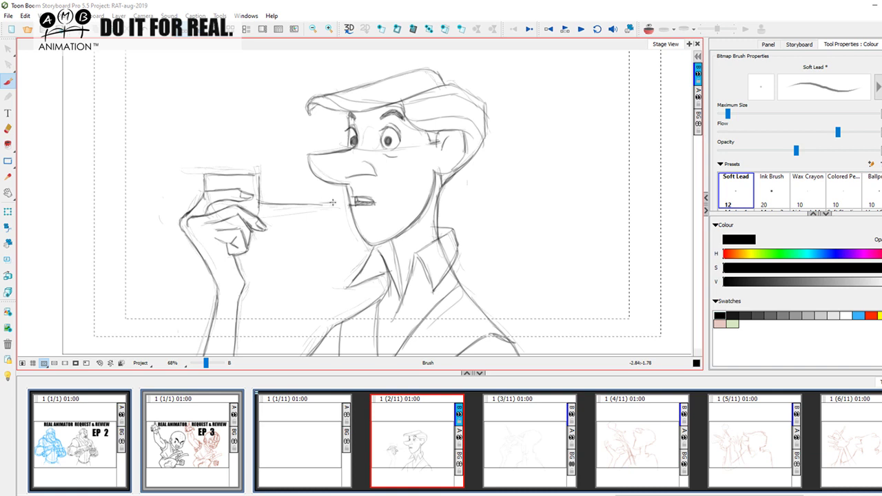
# Close the pipe stem with its lower edge and mouthpiece end, and finish the bowl's edge behind the fingers
pyautogui.moveTo(316, 204); pyautogui.dragTo(330, 206)
pyautogui.moveTo(268, 215); pyautogui.dragTo(318, 210)
pyautogui.moveTo(255, 204)
pyautogui.mouseDown()
pyautogui.moveTo(328, 205)
pyautogui.moveTo(292, 251)
pyautogui.mouseUp()
pyautogui.moveTo(209, 205); pyautogui.dragTo(261, 203)
pyautogui.moveTo(348, 263); pyautogui.dragTo(329, 228)
pyautogui.moveTo(208, 365); pyautogui.dragTo(207, 365)
pyautogui.moveTo(302, 306); pyautogui.dragTo(289, 326)
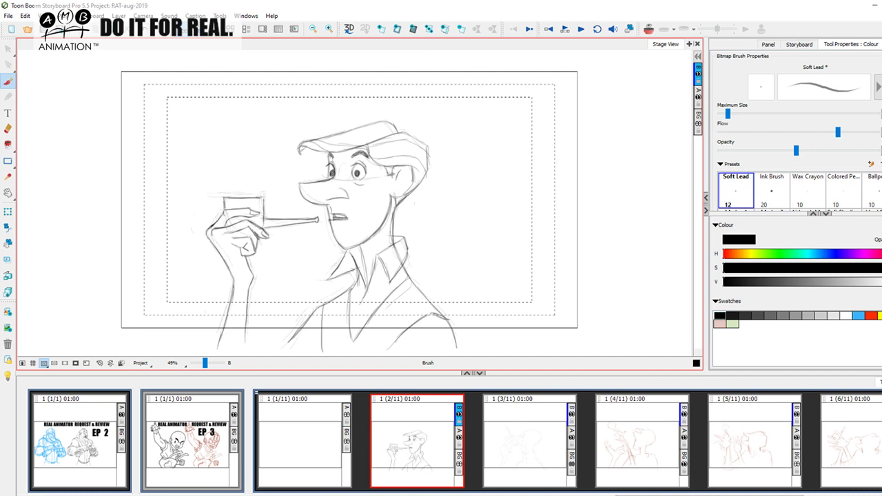
# Go to the third panel and compare its greyed rough with the clean pose in the second panel
pyautogui.click(527, 446)
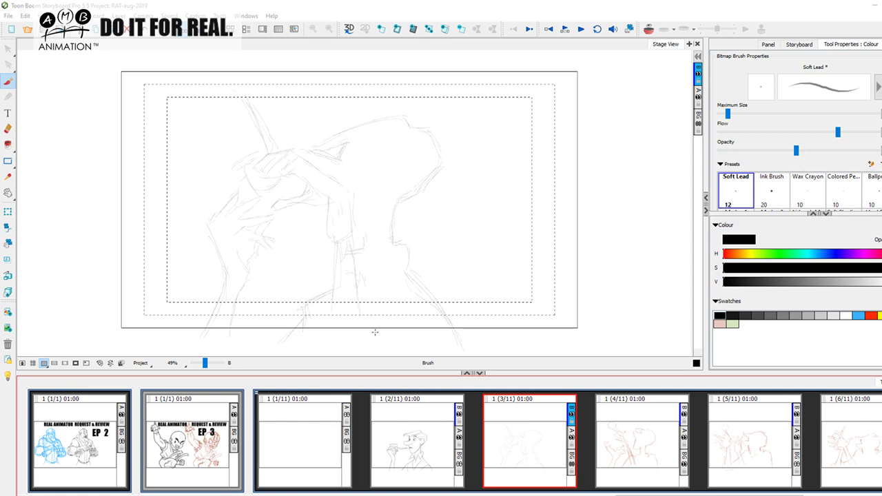
pyautogui.click(627, 115)
pyautogui.press('Left')
pyautogui.press('Right')
pyautogui.press('Left')
pyautogui.press('Right')
pyautogui.moveTo(205, 363); pyautogui.dragTo(207, 363)
pyautogui.moveTo(298, 257); pyautogui.dragTo(297, 306)
pyautogui.press('Left')
pyautogui.press('Right')
pyautogui.press('u')
pyautogui.press('o')
# Draw the upturned long nose of the third pose, checking its shape against the previous panel
pyautogui.moveTo(290, 195)
pyautogui.mouseDown()
pyautogui.moveTo(301, 186)
pyautogui.moveTo(338, 202)
pyautogui.mouseUp()
pyautogui.moveTo(300, 184)
pyautogui.mouseDown()
pyautogui.moveTo(339, 205)
pyautogui.moveTo(308, 185)
pyautogui.moveTo(296, 193)
pyautogui.moveTo(306, 207)
pyautogui.moveTo(280, 196)
pyautogui.moveTo(341, 217)
pyautogui.mouseUp()
pyautogui.press('u')
pyautogui.press('o')
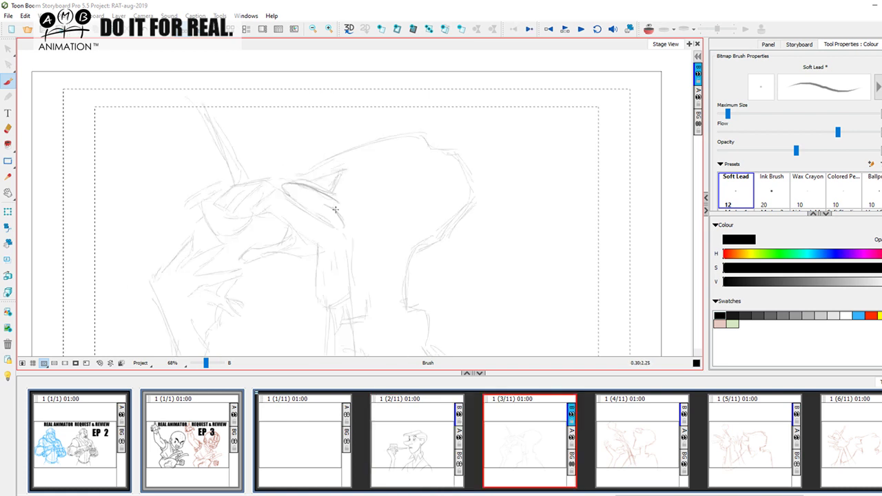
pyautogui.moveTo(284, 193); pyautogui.dragTo(339, 230)
pyautogui.press('Left')
pyautogui.press('Right')
pyautogui.press('u')
pyautogui.press('o')
pyautogui.press('u')
pyautogui.press('o')
# Draw the tightly closed near eye with its brow and lower lid lines beside the nose
pyautogui.moveTo(348, 197); pyautogui.dragTo(382, 199)
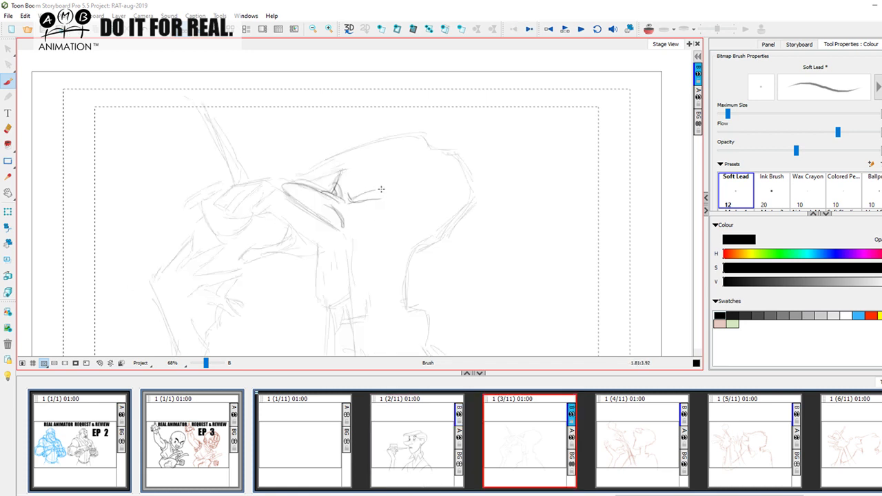
pyautogui.press('u')
pyautogui.press('o')
pyautogui.moveTo(353, 207); pyautogui.dragTo(376, 205)
pyautogui.press('u')
pyautogui.press('o')
pyautogui.press('u')
pyautogui.press('o')
# Draw the long face line running down from the base of the nose towards the chin
pyautogui.press('space')
pyautogui.moveTo(367, 275); pyautogui.dragTo(352, 157)
pyautogui.moveTo(323, 195); pyautogui.dragTo(337, 285)
pyautogui.press('u')
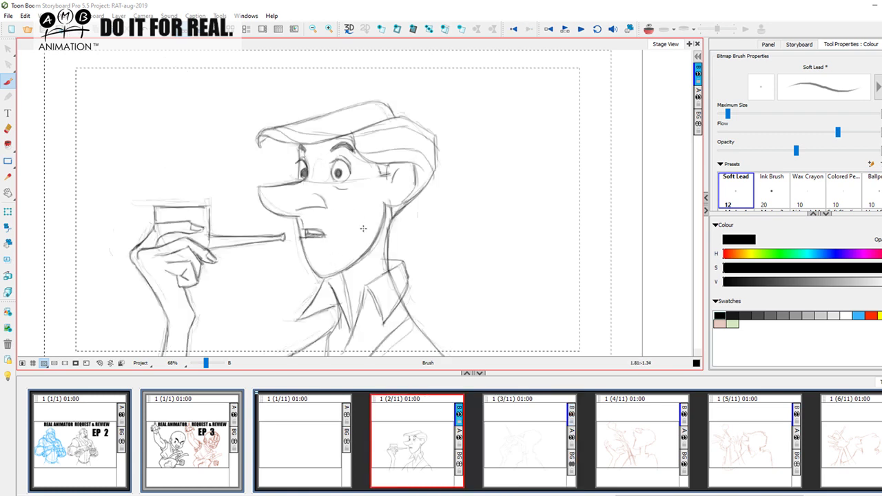
pyautogui.press('o')
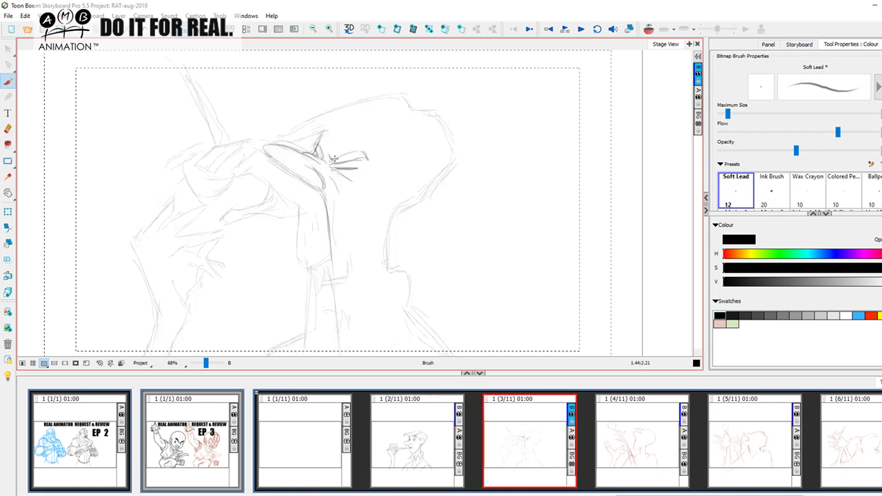
pyautogui.press('u')
pyautogui.press('o')
# Draw the line from the brow across the forehead and over the top of the head
pyautogui.moveTo(313, 135); pyautogui.dragTo(352, 132)
pyautogui.press('i')
pyautogui.press('o')
pyautogui.moveTo(354, 128)
pyautogui.mouseDown()
pyautogui.moveTo(402, 113)
pyautogui.moveTo(445, 132)
pyautogui.mouseUp()
pyautogui.press('Left')
pyautogui.press('Right')
# Draw the rounded back of the head down to the nape
pyautogui.moveTo(382, 120); pyautogui.dragTo(444, 133)
pyautogui.moveTo(421, 118)
pyautogui.mouseDown()
pyautogui.moveTo(460, 158)
pyautogui.moveTo(428, 123)
pyautogui.moveTo(455, 150)
pyautogui.moveTo(430, 195)
pyautogui.moveTo(442, 168)
pyautogui.moveTo(398, 206)
pyautogui.mouseUp()
pyautogui.press('Left')
pyautogui.press('Right')
pyautogui.press('Left')
pyautogui.press('Right')
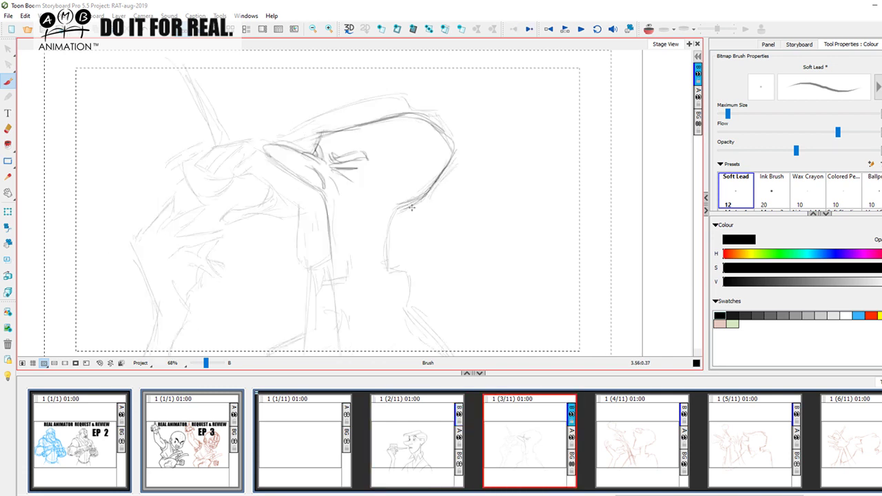
# Draw the side hairline from the temple down and back over the ear
pyautogui.press('Left')
pyautogui.moveTo(372, 131)
pyautogui.mouseDown()
pyautogui.moveTo(371, 151)
pyautogui.moveTo(415, 173)
pyautogui.mouseUp()
pyautogui.press('Right')
pyautogui.press('Left')
pyautogui.press('Right')
pyautogui.press('Left')
pyautogui.press('Right')
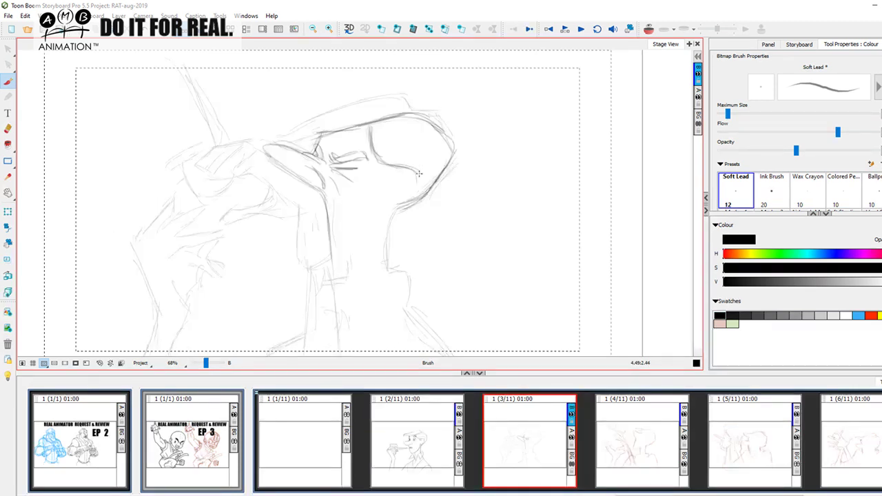
# Draw the ear and the hairline curving behind it down to the nape
pyautogui.moveTo(418, 172); pyautogui.dragTo(406, 205)
pyautogui.press('Left')
pyautogui.press('Right')
pyautogui.press('Left')
pyautogui.press('Right')
pyautogui.press('Left')
pyautogui.press('Right')
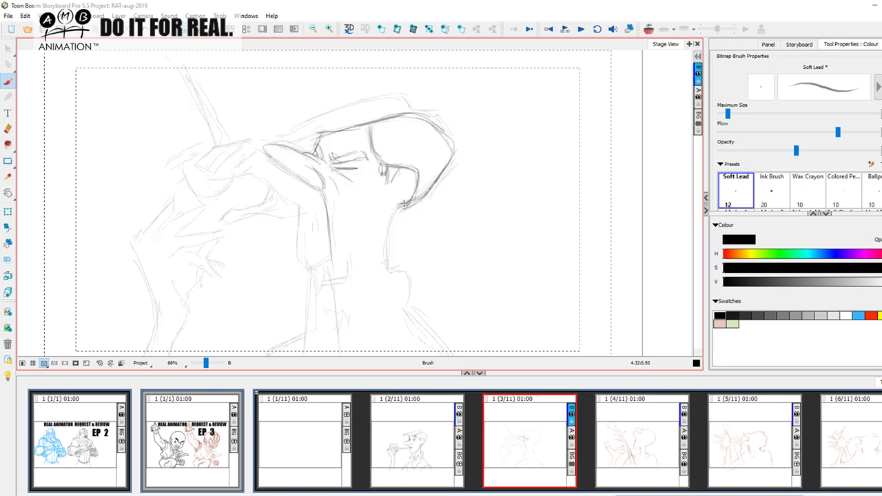
pyautogui.press('Left')
pyautogui.press('Right')
# Draw the jawline sloping from below the ear down to the chin, comparing it with the previous pose
pyautogui.moveTo(383, 205); pyautogui.dragTo(358, 242)
pyautogui.press('Left')
pyautogui.press('Right')
pyautogui.moveTo(366, 231); pyautogui.dragTo(331, 261)
pyautogui.press('Left')
pyautogui.press('Right')
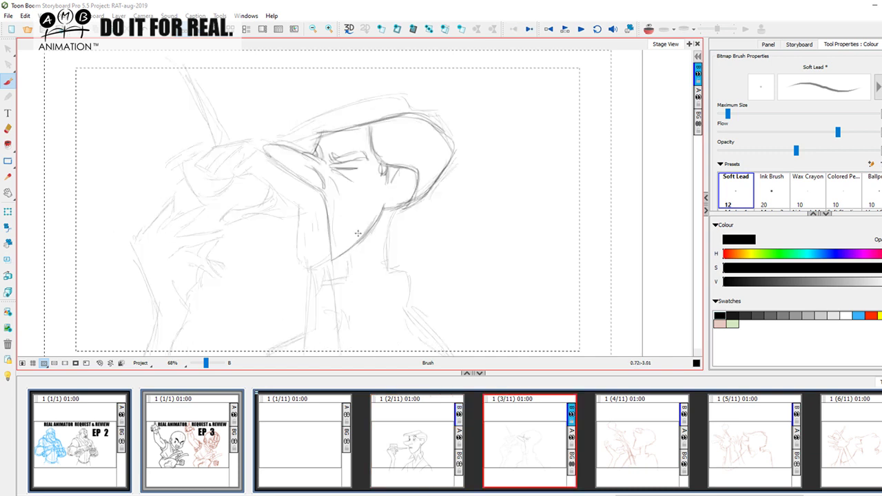
pyautogui.press('Left')
pyautogui.press('Right')
pyautogui.press('Left')
pyautogui.press('Right')
# Draw the front contour of the lower face and round it under the chin into the jawline
pyautogui.moveTo(294, 229)
pyautogui.mouseDown()
pyautogui.moveTo(302, 264)
pyautogui.moveTo(332, 257)
pyautogui.mouseUp()
pyautogui.press('Left')
pyautogui.press('Right')
pyautogui.press('Left')
pyautogui.press('Right')
pyautogui.press('Left')
pyautogui.press('Right')
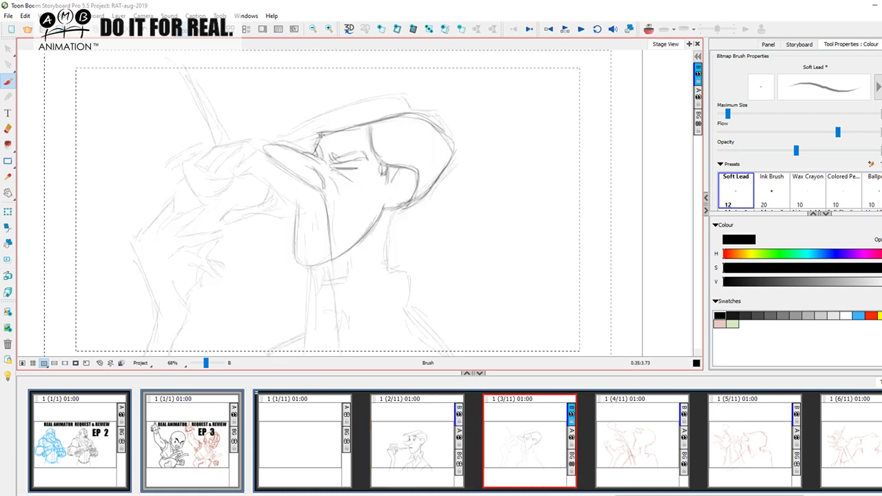
pyautogui.press('Left')
pyautogui.press('Right')
# Draw the swept hair quiff above the forehead with an inner contour line
pyautogui.moveTo(279, 141)
pyautogui.mouseDown()
pyautogui.moveTo(326, 113)
pyautogui.moveTo(389, 100)
pyautogui.moveTo(406, 109)
pyautogui.mouseUp()
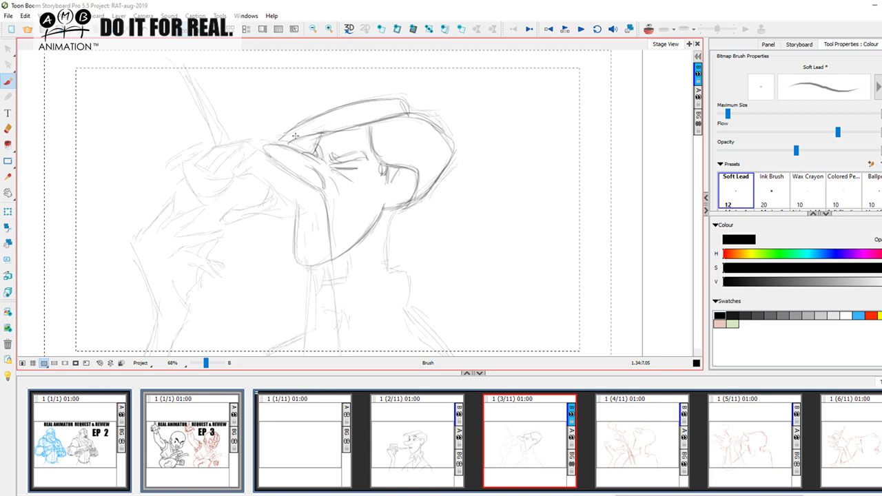
pyautogui.moveTo(299, 123); pyautogui.dragTo(359, 115)
pyautogui.press('Left')
pyautogui.press('Right')
# Add the curved strand lines in the hair on the side and back of the head
pyautogui.moveTo(365, 126)
pyautogui.mouseDown()
pyautogui.moveTo(394, 125)
pyautogui.moveTo(437, 164)
pyautogui.mouseUp()
pyautogui.press('Left')
pyautogui.press('Right')
pyautogui.moveTo(374, 149)
pyautogui.mouseDown()
pyautogui.moveTo(421, 158)
pyautogui.moveTo(429, 188)
pyautogui.mouseUp()
pyautogui.press('Left')
pyautogui.press('Right')
pyautogui.press('Left')
pyautogui.press('Right')
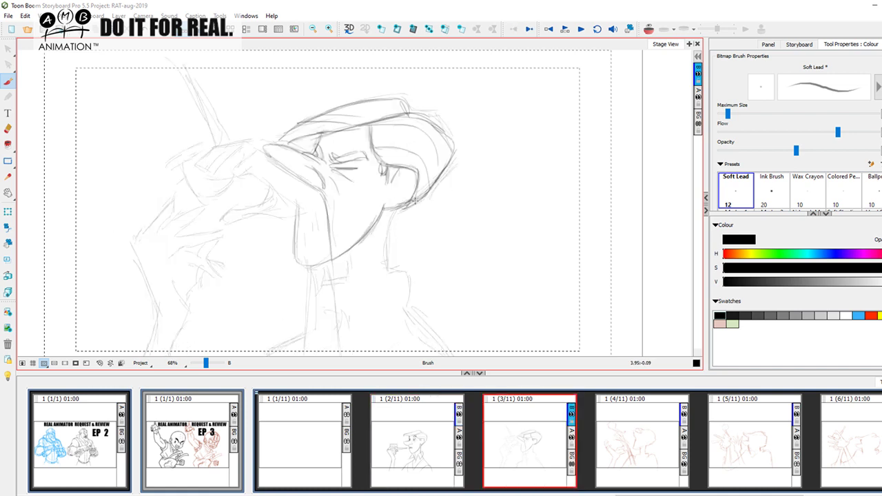
# Draw the front and back lines of the neck below the jaw, checking them against the previous pose
pyautogui.moveTo(388, 215); pyautogui.dragTo(388, 270)
pyautogui.press('Left')
pyautogui.press('Right')
pyautogui.press('Left')
pyautogui.press('Right')
pyautogui.moveTo(387, 215); pyautogui.dragTo(386, 270)
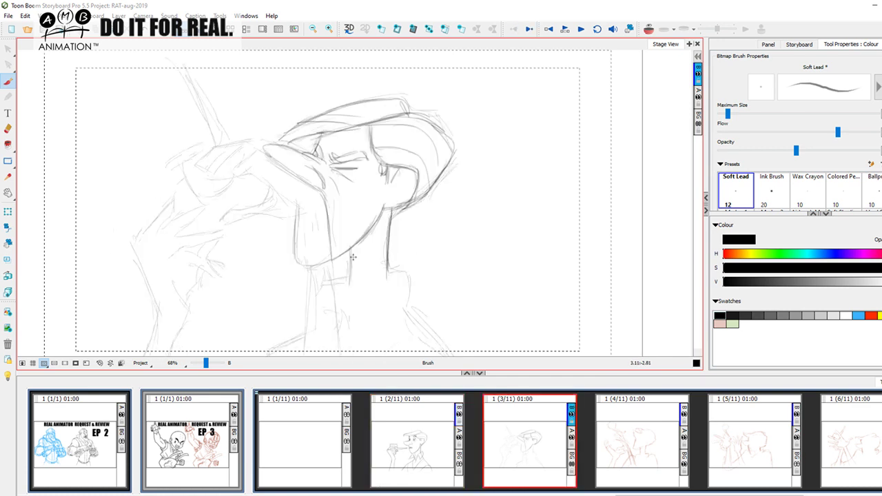
pyautogui.press('Left')
pyautogui.press('Right')
pyautogui.moveTo(436, 260); pyautogui.dragTo(413, 223)
pyautogui.press('Left')
pyautogui.press('Right')
pyautogui.moveTo(358, 209); pyautogui.dragTo(357, 231)
pyautogui.press('Left')
pyautogui.press('Right')
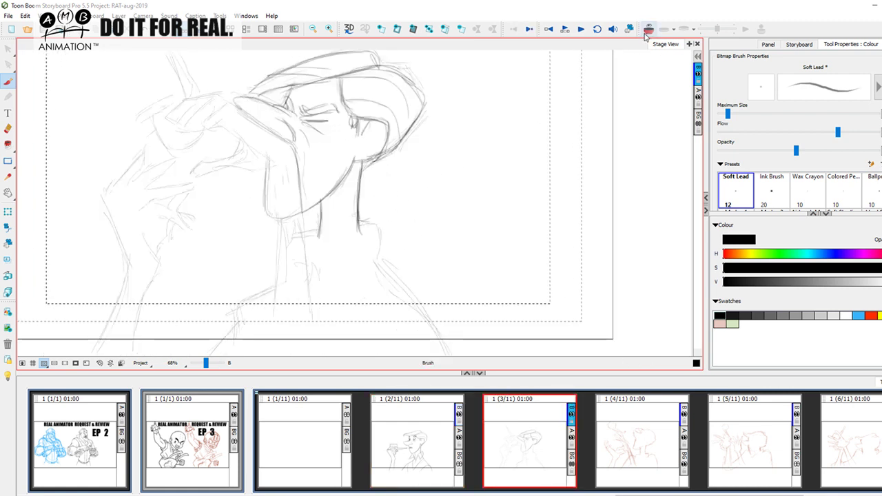
# Draw the back edge of the shirt collar at the nape, checking it with onion skin and against the previous pose
pyautogui.click(648, 29)
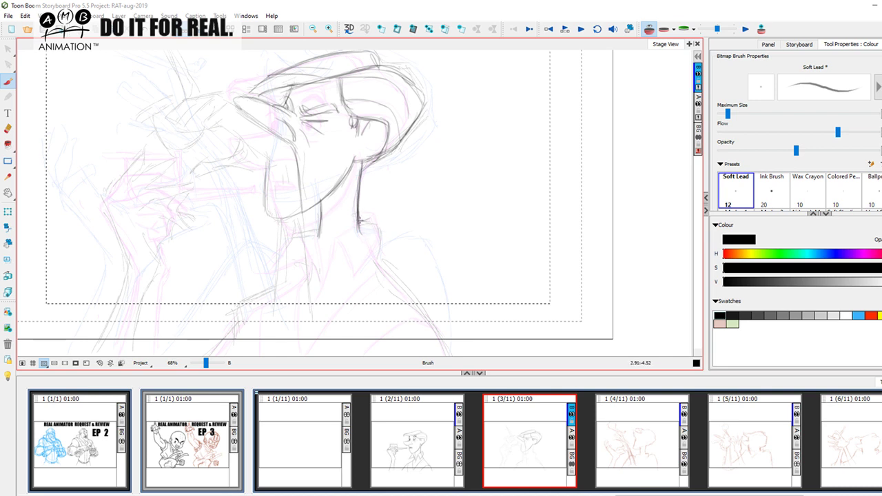
pyautogui.press('Left')
pyautogui.press('Right')
pyautogui.press('Left')
pyautogui.press('Right')
pyautogui.press('Left')
pyautogui.press('Right')
pyautogui.press('Left')
pyautogui.press('Right')
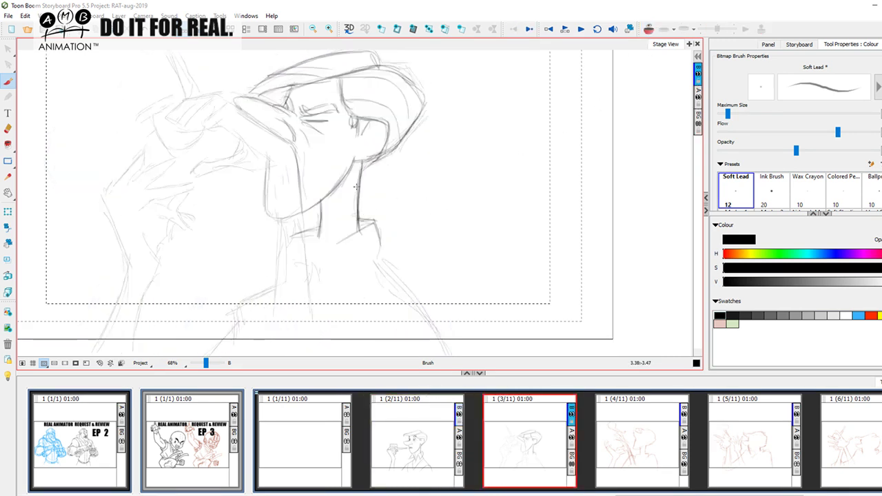
pyautogui.press('Left')
pyautogui.press('Right')
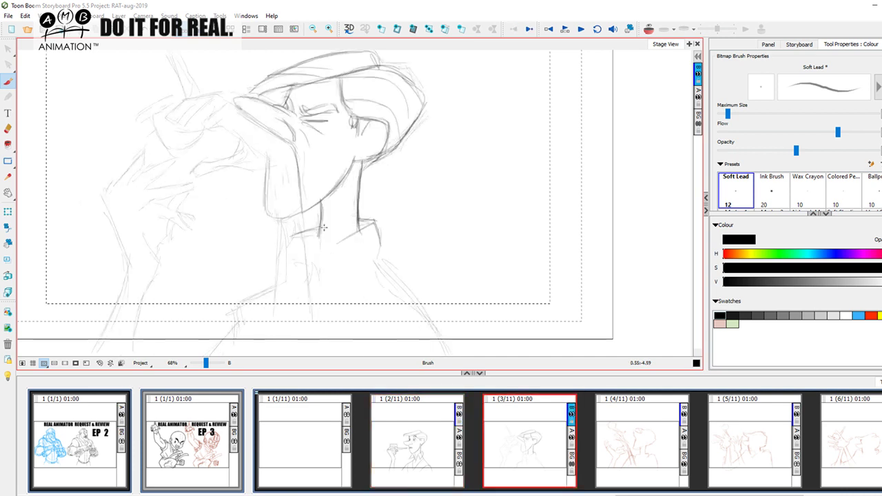
# Extend the front neck line straight down to the chest, comparing it with the previous pose
pyautogui.moveTo(321, 219); pyautogui.dragTo(319, 281)
pyautogui.press('Left')
pyautogui.press('Right')
pyautogui.moveTo(320, 243); pyautogui.dragTo(317, 312)
pyautogui.press('Left')
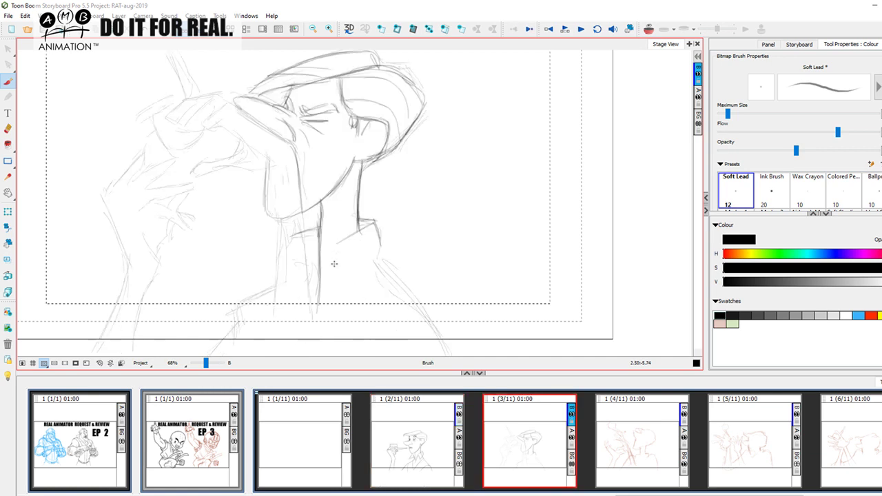
pyautogui.press('Right')
# Draw the slanted shirt-opening edge between the collar and the lower end of the neck line
pyautogui.moveTo(335, 255)
pyautogui.mouseDown()
pyautogui.moveTo(318, 308)
pyautogui.moveTo(336, 241)
pyautogui.mouseUp()
pyautogui.press('Left')
pyautogui.press('Right')
pyautogui.press('Left')
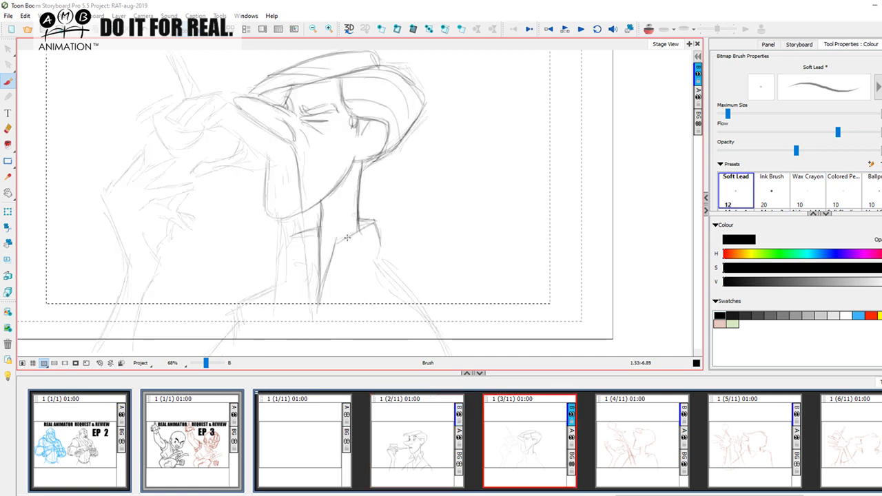
# Draw the folded collar flap at the back of the neck with its upper, front and lower edges, checking against the previous pose
pyautogui.press('Right')
pyautogui.press('Left')
pyautogui.press('Right')
pyautogui.press('Left')
pyautogui.press('Right')
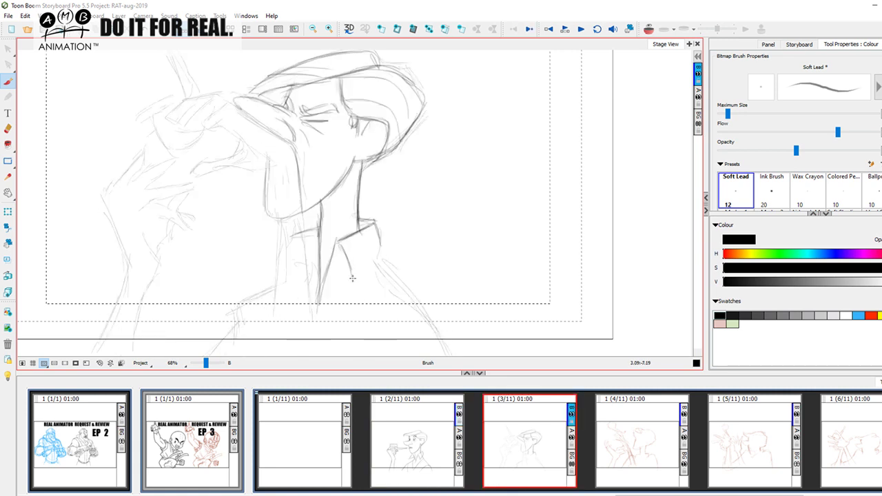
pyautogui.press('Left')
pyautogui.moveTo(381, 241); pyautogui.dragTo(356, 275)
pyautogui.press('Right')
pyautogui.press('Left')
pyautogui.press('Right')
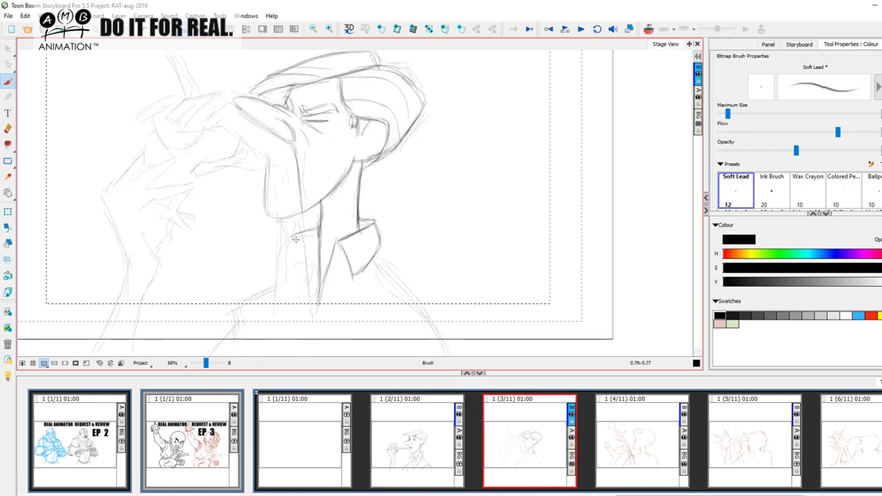
# Draw the sloping shoulder line from below the collar down toward the upper arm
pyautogui.press('Left')
pyautogui.press('Right')
pyautogui.moveTo(377, 254)
pyautogui.mouseDown()
pyautogui.moveTo(403, 285)
pyautogui.moveTo(406, 239)
pyautogui.mouseUp()
pyautogui.press('Left')
pyautogui.press('Right')
pyautogui.press('space')
pyautogui.press('Left')
pyautogui.press('Right')
pyautogui.moveTo(366, 218); pyautogui.dragTo(417, 281)
pyautogui.moveTo(394, 247); pyautogui.dragTo(434, 328)
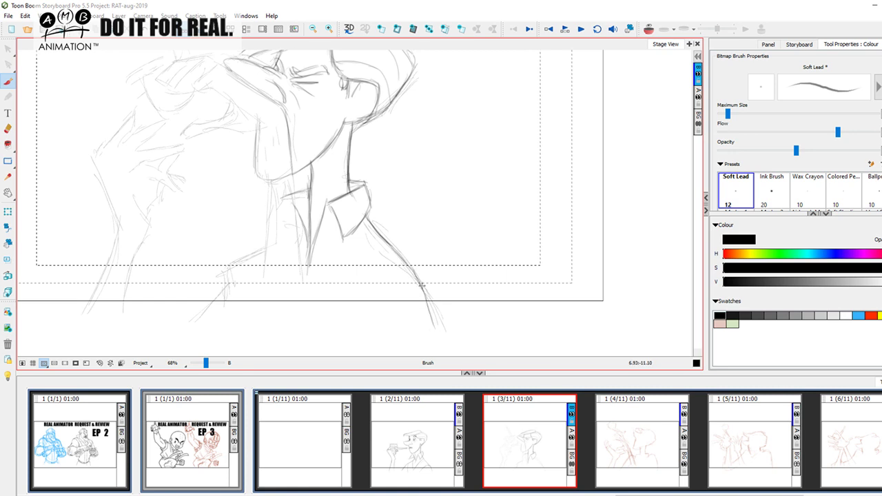
# Undo the last shoulder stroke and redraw the line curving down past the frame edge, checking it against the previous pose
pyautogui.hotkey('ctrl', 'z')
pyautogui.moveTo(402, 259); pyautogui.dragTo(433, 309)
pyautogui.moveTo(420, 280); pyautogui.dragTo(440, 332)
pyautogui.press('Left')
pyautogui.press('Right')
pyautogui.press('Left')
pyautogui.press('Right')
pyautogui.press('Left')
pyautogui.press('Right')
# Draw the diagonal neckline edge up to the collar and a light curved line from the shoulder to the chest centre
pyautogui.moveTo(317, 293); pyautogui.dragTo(372, 234)
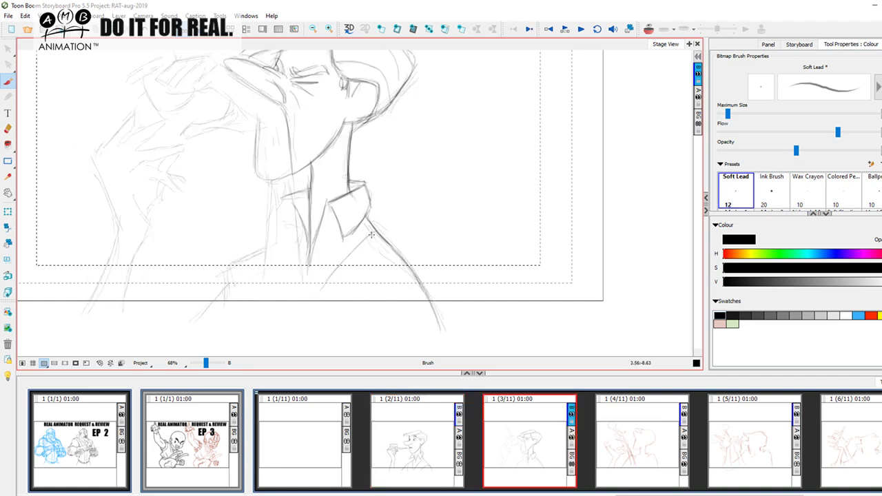
pyautogui.press('Left')
pyautogui.press('Right')
pyautogui.moveTo(408, 272); pyautogui.dragTo(305, 289)
pyautogui.press('Left')
pyautogui.press('Right')
# Add short fold lines below the chest centre and darken the curved line running from there to the shoulder
pyautogui.moveTo(304, 281)
pyautogui.mouseDown()
pyautogui.moveTo(297, 315)
pyautogui.moveTo(285, 311)
pyautogui.mouseUp()
pyautogui.press('Left')
pyautogui.press('Right')
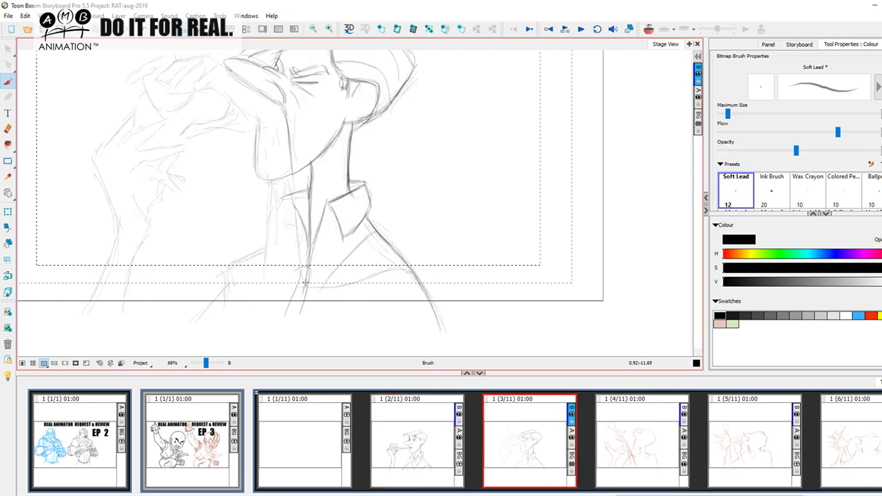
pyautogui.moveTo(308, 282); pyautogui.dragTo(318, 319)
pyautogui.press('Left')
pyautogui.press('Right')
pyautogui.moveTo(311, 283); pyautogui.dragTo(402, 267)
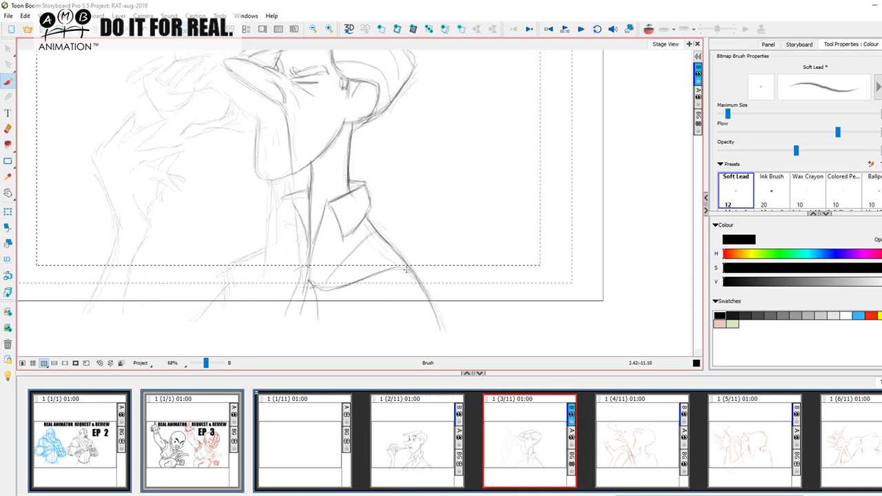
pyautogui.press('Left')
pyautogui.press('Right')
# Draw the top and lower edges of the front shoulder on the other side of the chest
pyautogui.moveTo(295, 248); pyautogui.dragTo(235, 279)
pyautogui.press('Left')
pyautogui.press('Right')
pyautogui.moveTo(300, 277); pyautogui.dragTo(252, 315)
pyautogui.press('Left')
pyautogui.press('Right')
# Draw the line of the front collar side running down to the chest, comparing it with the previous pose
pyautogui.moveTo(307, 182); pyautogui.dragTo(304, 235)
pyautogui.press('Left')
pyautogui.press('Right')
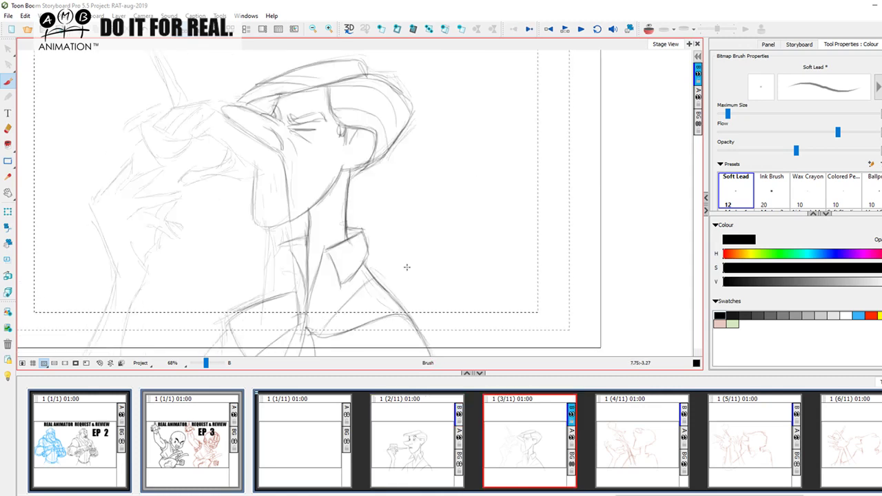
pyautogui.moveTo(420, 256); pyautogui.dragTo(423, 235)
pyautogui.press('Left')
pyautogui.press('Right')
# Hide rough layer A in the second panel and return to the third panel
pyautogui.press('Left')
pyautogui.click(698, 100)
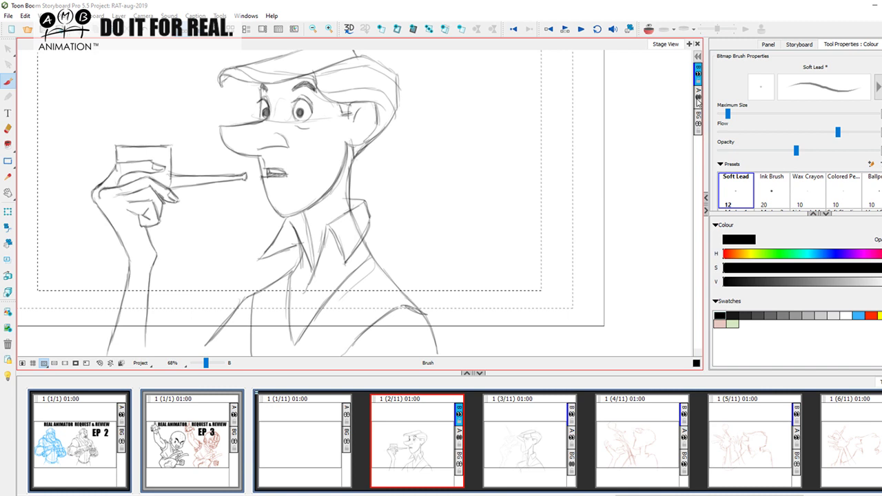
pyautogui.click(528, 448)
pyautogui.moveTo(315, 150); pyautogui.dragTo(323, 179)
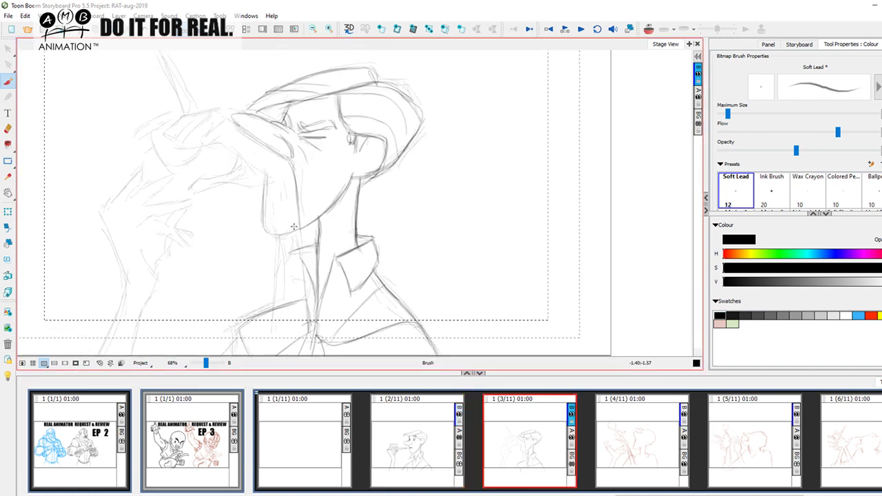
# Draw the two long edges of the forearm rising in front of the chest toward the face
pyautogui.moveTo(271, 177); pyautogui.dragTo(276, 317)
pyautogui.moveTo(296, 209); pyautogui.dragTo(303, 300)
pyautogui.moveTo(298, 230); pyautogui.dragTo(303, 302)
pyautogui.moveTo(301, 254); pyautogui.dragTo(302, 292)
pyautogui.press('Left')
pyautogui.press('Right')
# Draw the nearest finger and the adjoining edge of the hand in front of the nose
pyautogui.moveTo(276, 124); pyautogui.dragTo(288, 163)
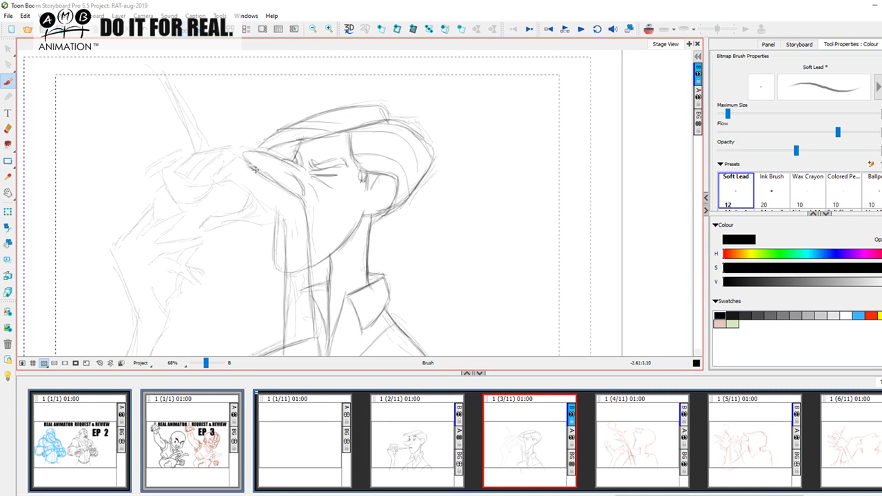
pyautogui.moveTo(230, 158); pyautogui.dragTo(212, 173)
pyautogui.moveTo(227, 171); pyautogui.dragTo(233, 165)
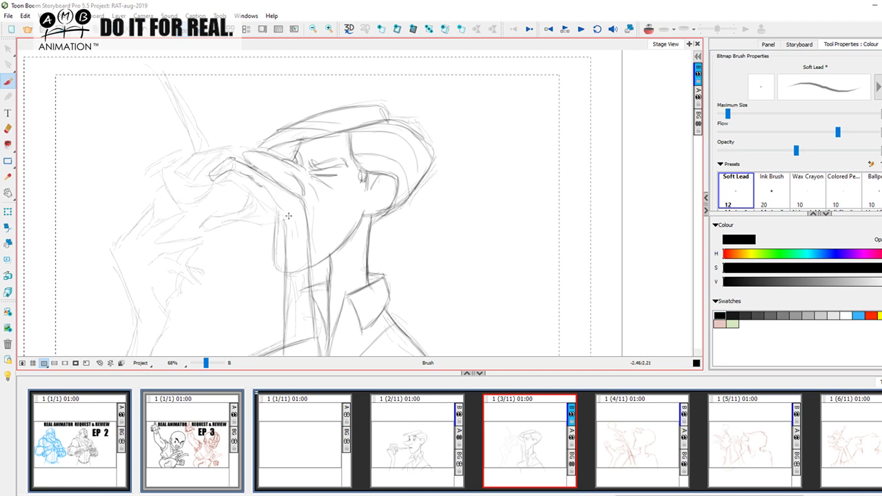
pyautogui.press('Left')
pyautogui.press('Right')
# Draw the remaining curled fingers and knuckles of the hand at the nose, checking against the previous pose
pyautogui.moveTo(223, 150)
pyautogui.mouseDown()
pyautogui.moveTo(190, 177)
pyautogui.moveTo(202, 181)
pyautogui.moveTo(193, 173)
pyautogui.moveTo(227, 152)
pyautogui.moveTo(248, 170)
pyautogui.mouseUp()
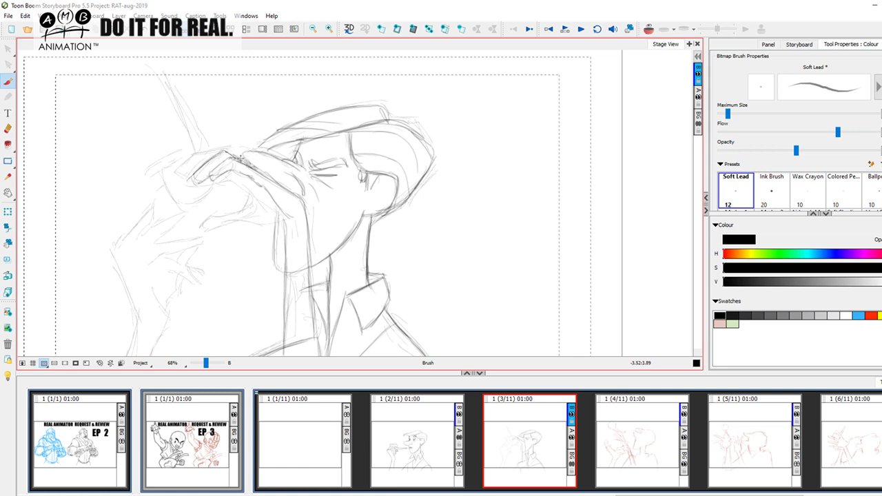
pyautogui.moveTo(188, 180)
pyautogui.mouseDown()
pyautogui.moveTo(207, 159)
pyautogui.moveTo(232, 155)
pyautogui.moveTo(182, 163)
pyautogui.moveTo(238, 159)
pyautogui.mouseUp()
pyautogui.press('Left')
pyautogui.press('Right')
pyautogui.press('Left')
pyautogui.press('.')
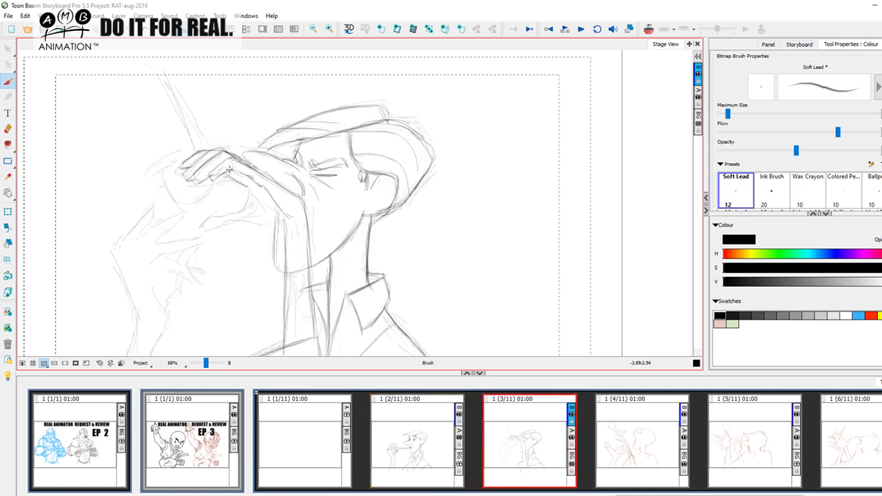
# Draw the palm edge and the extended thumb below the curled fingers, comparing them with the previous pose
pyautogui.moveTo(246, 185)
pyautogui.mouseDown()
pyautogui.moveTo(239, 224)
pyautogui.moveTo(254, 207)
pyautogui.moveTo(203, 229)
pyautogui.moveTo(225, 214)
pyautogui.moveTo(216, 215)
pyautogui.moveTo(202, 226)
pyautogui.moveTo(290, 220)
pyautogui.mouseUp()
pyautogui.press('Left')
pyautogui.press('Right')
pyautogui.moveTo(281, 258); pyautogui.dragTo(330, 186)
pyautogui.press('Left')
pyautogui.press('Right')
# Draw the wrist and both forearm outlines of the other raised arm down past the frame edge
pyautogui.moveTo(167, 204); pyautogui.dragTo(197, 284)
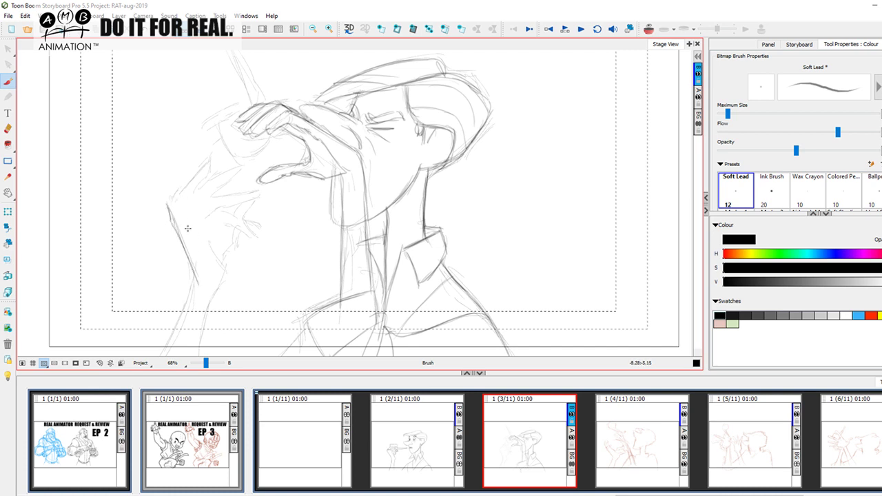
pyautogui.moveTo(204, 239)
pyautogui.mouseDown()
pyautogui.moveTo(224, 282)
pyautogui.moveTo(233, 259)
pyautogui.moveTo(214, 318)
pyautogui.mouseUp()
pyautogui.press('space')
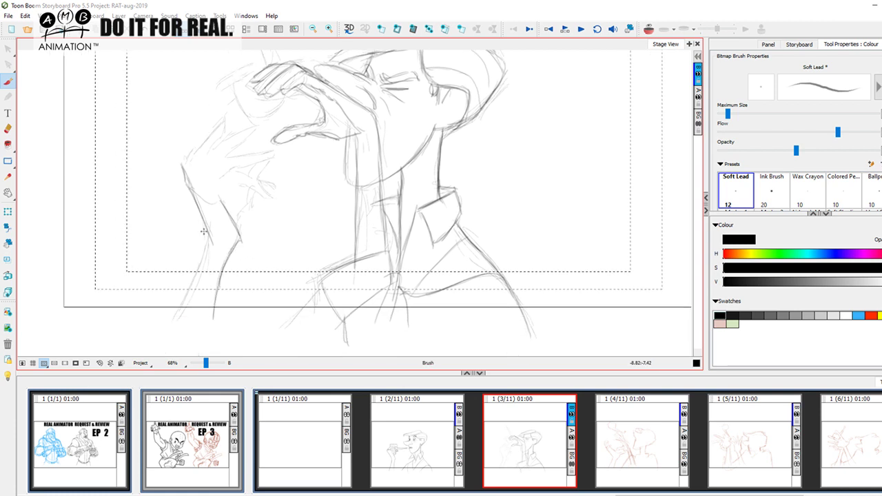
pyautogui.moveTo(208, 235); pyautogui.dragTo(175, 325)
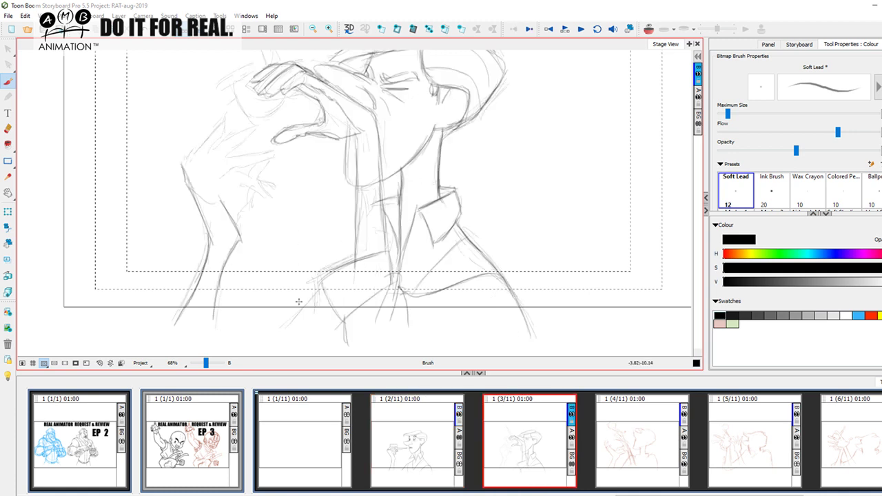
# Darken the shoulder line at the frame's lower edge and sketch the palm and first fingers of the lowered hand
pyautogui.moveTo(325, 287); pyautogui.dragTo(290, 327)
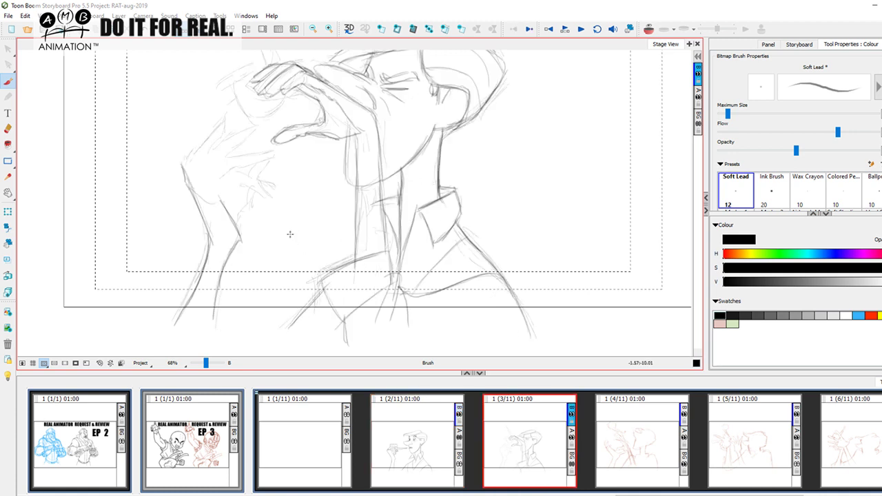
pyautogui.moveTo(248, 195); pyautogui.dragTo(257, 231)
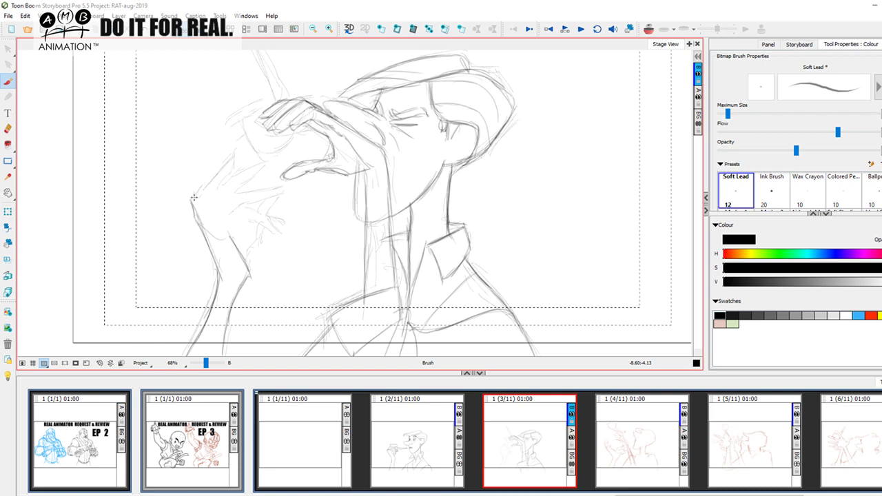
pyautogui.moveTo(199, 206); pyautogui.dragTo(221, 232)
pyautogui.moveTo(205, 179)
pyautogui.mouseDown()
pyautogui.moveTo(234, 188)
pyautogui.moveTo(241, 227)
pyautogui.moveTo(243, 218)
pyautogui.mouseUp()
pyautogui.moveTo(218, 175); pyautogui.dragTo(233, 156)
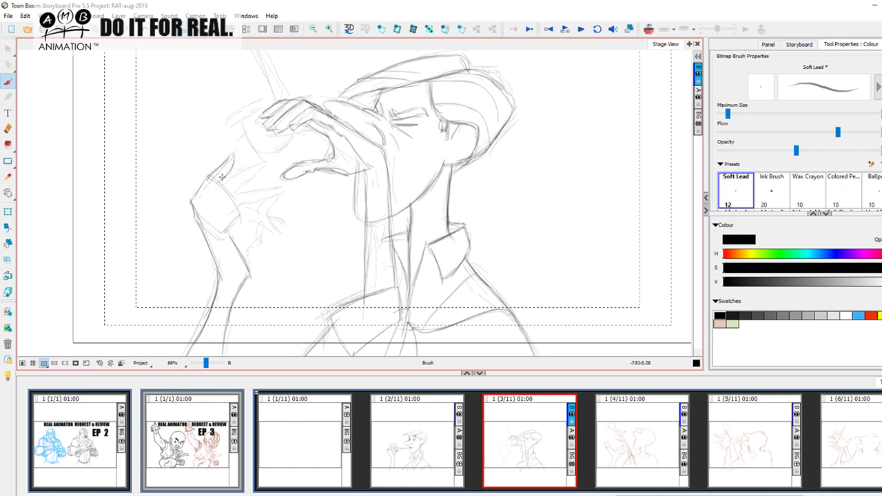
pyautogui.moveTo(201, 214)
pyautogui.mouseDown()
pyautogui.moveTo(216, 182)
pyautogui.moveTo(246, 169)
pyautogui.moveTo(221, 180)
pyautogui.moveTo(220, 163)
pyautogui.moveTo(195, 201)
pyautogui.moveTo(257, 163)
pyautogui.moveTo(207, 215)
pyautogui.moveTo(245, 189)
pyautogui.mouseUp()
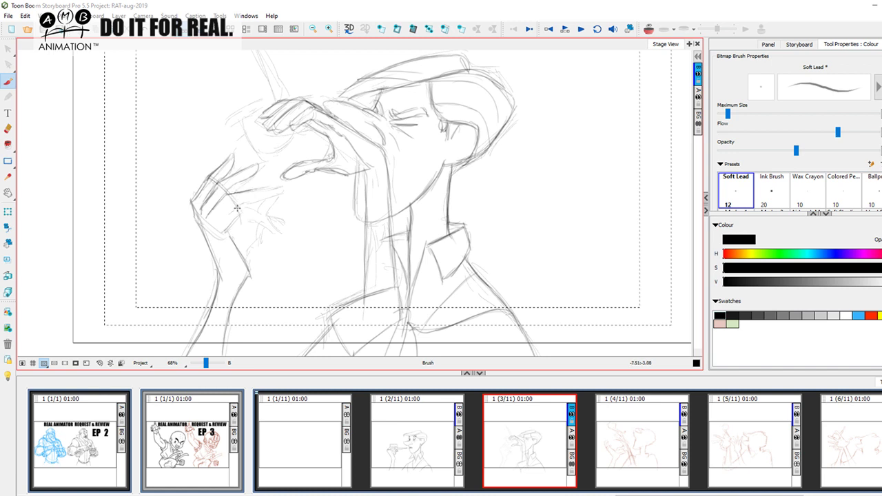
# Sketch the remaining fingers and inner wrist of the lowered hand, checking them against panel 2
pyautogui.moveTo(255, 190); pyautogui.dragTo(273, 190)
pyautogui.moveTo(234, 155); pyautogui.dragTo(271, 197)
pyautogui.hotkey('ctrl', 'z')
pyautogui.moveTo(215, 223); pyautogui.dragTo(232, 205)
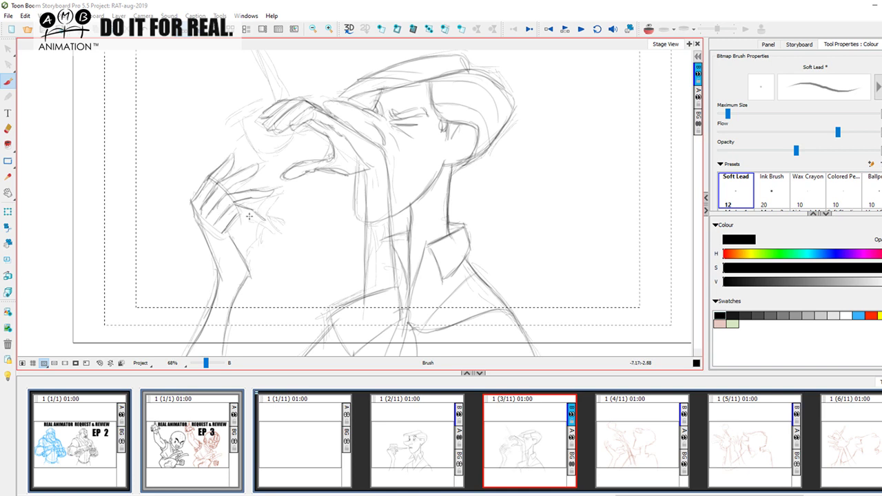
pyautogui.press('Left')
pyautogui.press('Right')
pyautogui.moveTo(251, 241)
pyautogui.mouseDown()
pyautogui.moveTo(247, 269)
pyautogui.moveTo(254, 200)
pyautogui.moveTo(245, 199)
pyautogui.moveTo(257, 205)
pyautogui.mouseUp()
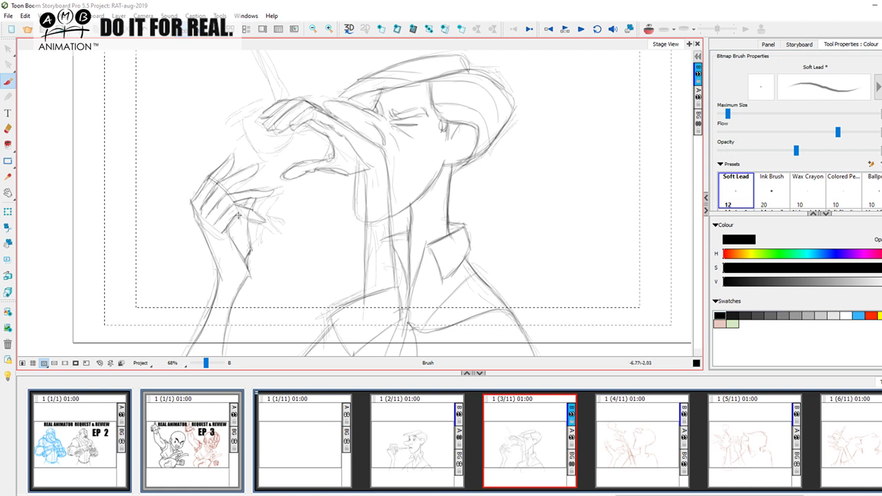
pyautogui.press('Left')
pyautogui.press('Right')
# Strengthen the lowered hand's fingertip, then sketch the bowl held by the raised hand and its long straight stem
pyautogui.press('space')
pyautogui.moveTo(474, 171); pyautogui.dragTo(465, 212)
pyautogui.moveTo(242, 269); pyautogui.dragTo(240, 313)
pyautogui.press('space')
pyautogui.moveTo(291, 292); pyautogui.dragTo(297, 332)
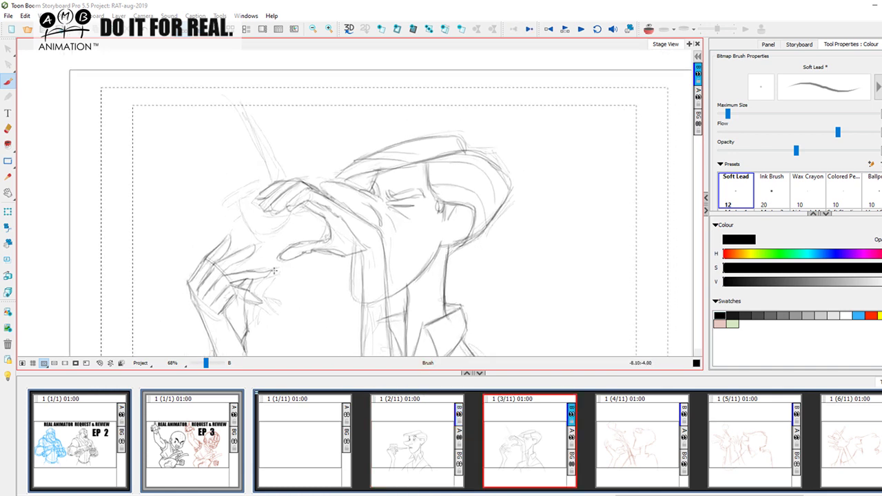
pyautogui.moveTo(274, 271); pyautogui.dragTo(238, 282)
pyautogui.moveTo(235, 191); pyautogui.dragTo(205, 204)
pyautogui.moveTo(205, 203)
pyautogui.mouseDown()
pyautogui.moveTo(224, 238)
pyautogui.moveTo(202, 202)
pyautogui.moveTo(216, 232)
pyautogui.moveTo(258, 218)
pyautogui.mouseUp()
pyautogui.moveTo(204, 195)
pyautogui.mouseDown()
pyautogui.moveTo(233, 237)
pyautogui.moveTo(253, 186)
pyautogui.mouseUp()
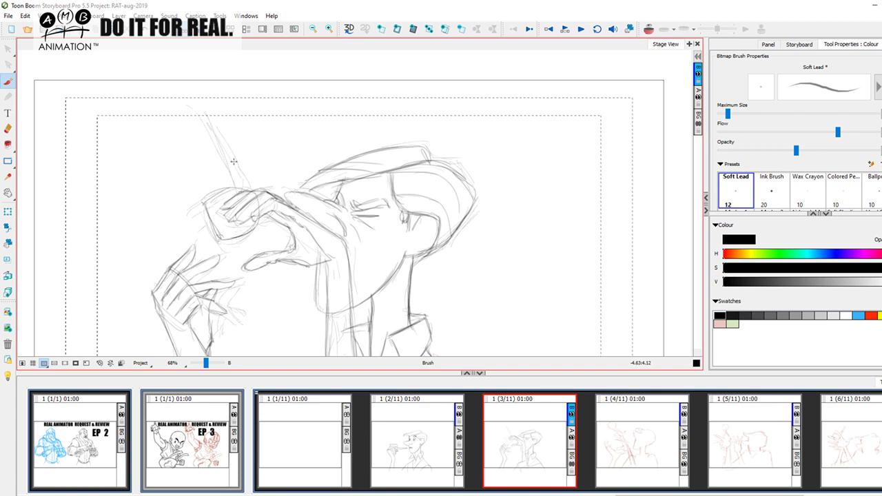
pyautogui.moveTo(204, 118); pyautogui.dragTo(238, 186)
pyautogui.moveTo(208, 113); pyautogui.dragTo(250, 198)
# Compare the full-frame pose in panel 3 with panel 2 by flipping between the two drawings
pyautogui.scroll(-3, 291, 292)
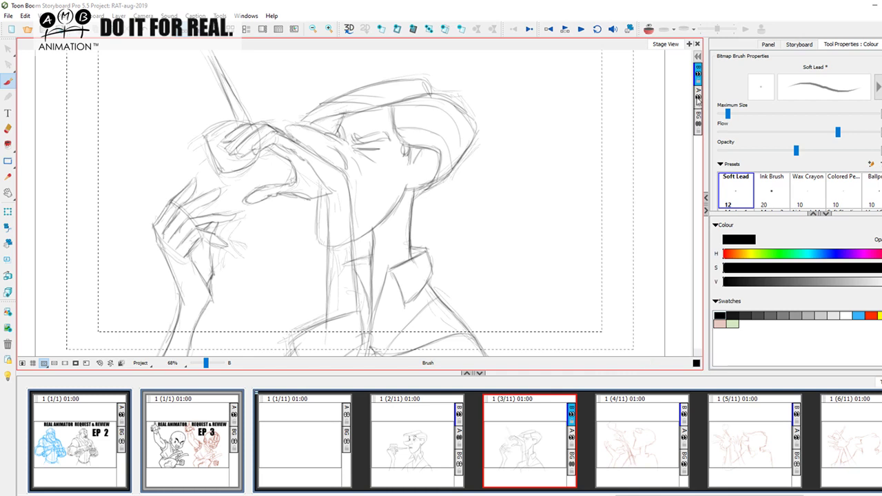
pyautogui.moveTo(206, 363); pyautogui.dragTo(204, 365)
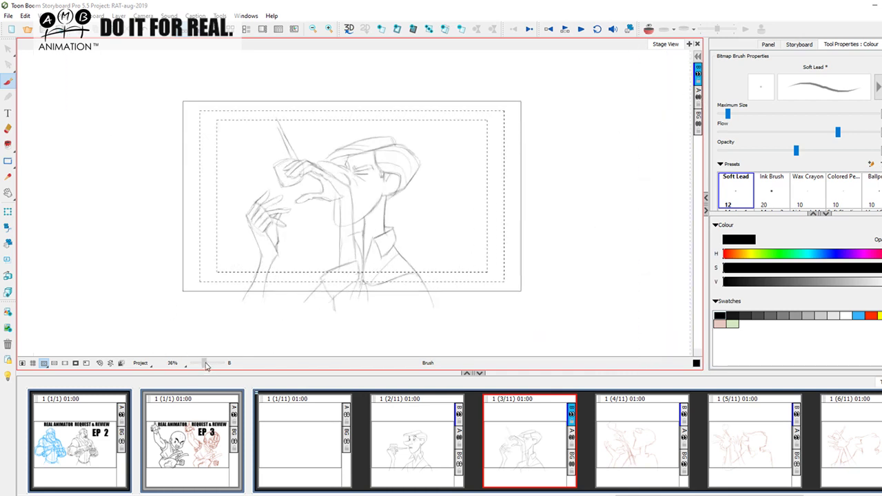
pyautogui.click(471, 441)
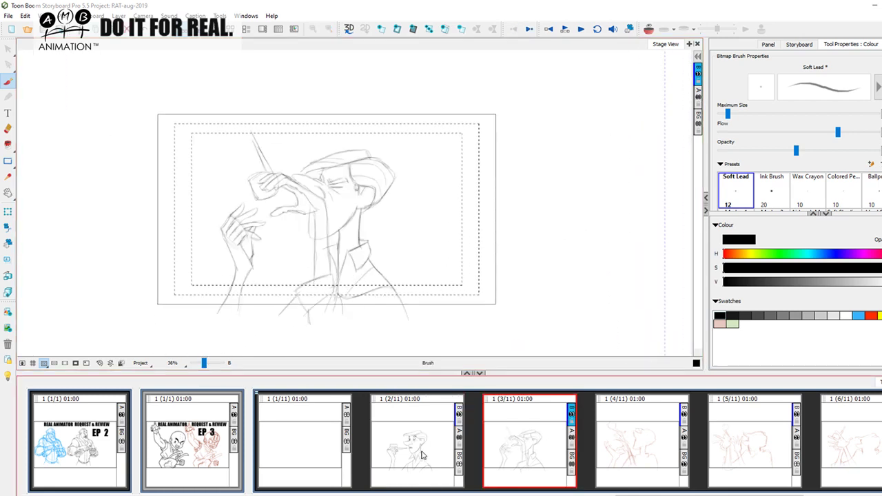
pyautogui.press('Right')
pyautogui.press('Left')
pyautogui.press('Right')
pyautogui.press('Left')
pyautogui.press('Right')
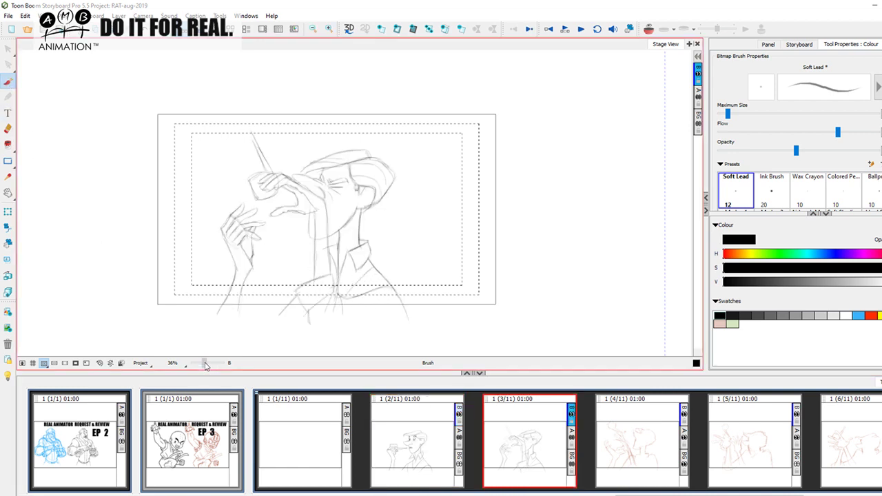
# Darken the back and fingers of the raised hand in panel 3
pyautogui.moveTo(206, 363); pyautogui.dragTo(208, 364)
pyautogui.press('f')
pyautogui.press('g')
pyautogui.press('f')
pyautogui.press('g')
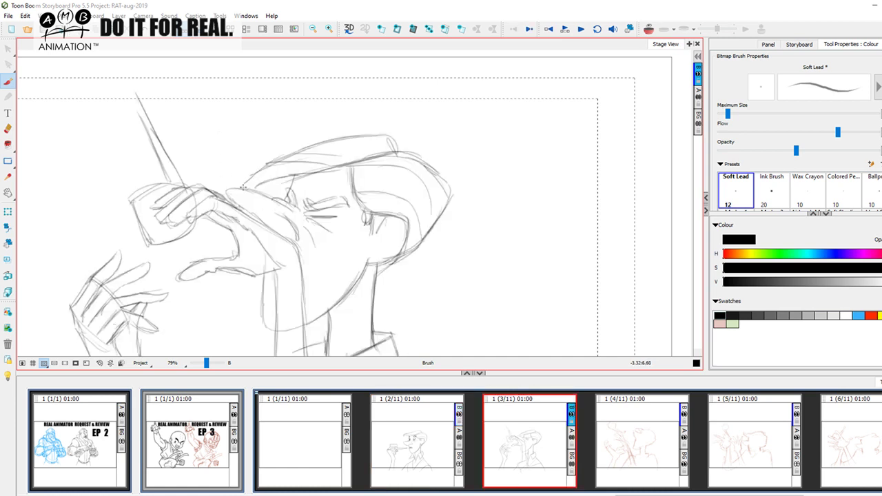
pyautogui.moveTo(211, 195); pyautogui.dragTo(270, 230)
pyautogui.moveTo(244, 210); pyautogui.dragTo(278, 235)
pyautogui.moveTo(254, 219); pyautogui.dragTo(295, 248)
pyautogui.moveTo(296, 201); pyautogui.dragTo(288, 141)
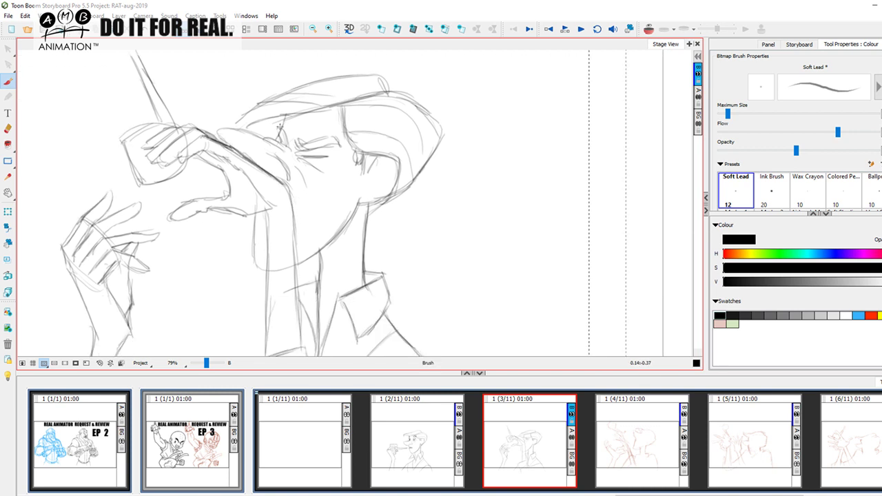
pyautogui.moveTo(284, 185); pyautogui.dragTo(292, 232)
pyautogui.moveTo(268, 193); pyautogui.dragTo(294, 223)
pyautogui.moveTo(231, 166)
pyautogui.mouseDown()
pyautogui.moveTo(203, 186)
pyautogui.moveTo(231, 181)
pyautogui.moveTo(205, 168)
pyautogui.moveTo(182, 192)
pyautogui.moveTo(209, 175)
pyautogui.moveTo(197, 164)
pyautogui.moveTo(219, 157)
pyautogui.moveTo(172, 175)
pyautogui.mouseUp()
pyautogui.press('Left')
pyautogui.press('Right')
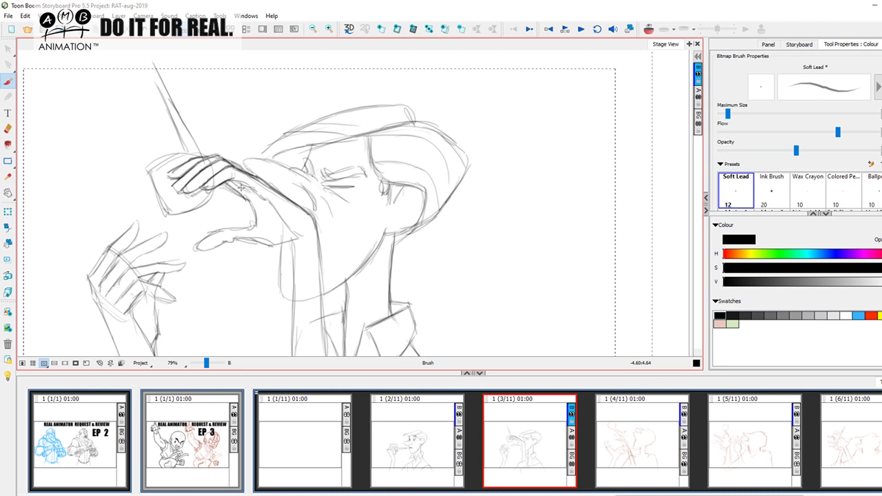
# Darken the raised hand's thumb and the palm edge running into the wrist, checking against panel 2
pyautogui.moveTo(242, 200)
pyautogui.mouseDown()
pyautogui.moveTo(255, 233)
pyautogui.moveTo(219, 229)
pyautogui.moveTo(204, 239)
pyautogui.moveTo(211, 247)
pyautogui.moveTo(295, 239)
pyautogui.mouseUp()
pyautogui.press('Left')
pyautogui.press('Right')
pyautogui.moveTo(261, 196); pyautogui.dragTo(285, 232)
pyautogui.press('Left')
pyautogui.press('Right')
# Darken the outline of the long nose behind the raised hand, flipping to panel 2 for reference
pyautogui.moveTo(488, 254); pyautogui.dragTo(407, 240)
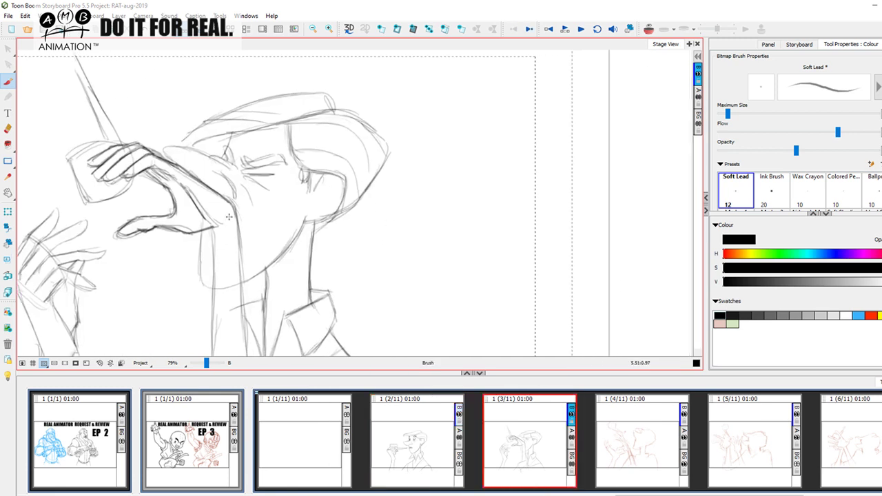
pyautogui.moveTo(243, 217); pyautogui.dragTo(263, 249)
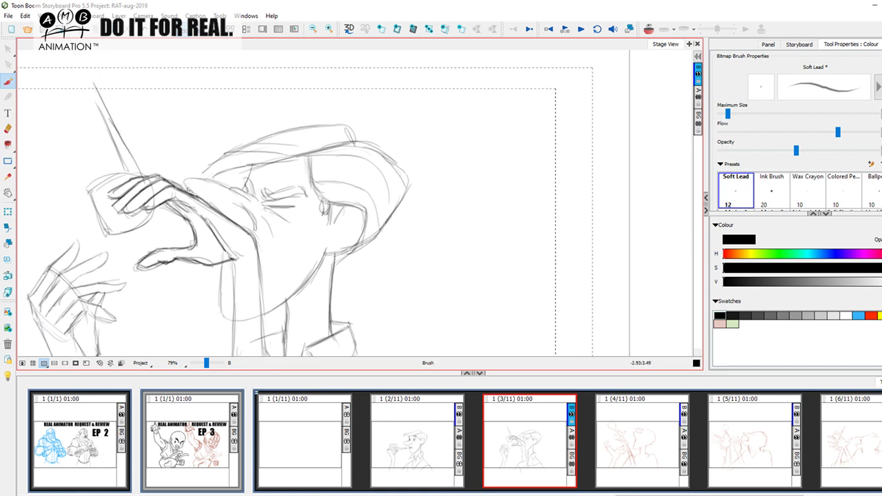
pyautogui.press('Left')
pyautogui.press('Right')
pyautogui.press('Left')
pyautogui.press('Right')
pyautogui.moveTo(182, 187); pyautogui.dragTo(217, 184)
pyautogui.press('Left')
pyautogui.press('Right')
pyautogui.moveTo(185, 194)
pyautogui.mouseDown()
pyautogui.moveTo(201, 179)
pyautogui.moveTo(241, 200)
pyautogui.mouseUp()
pyautogui.press('Left')
pyautogui.press('Right')
pyautogui.moveTo(236, 207); pyautogui.dragTo(253, 234)
pyautogui.press('Left')
pyautogui.press('Right')
pyautogui.press('Left')
pyautogui.press('Right')
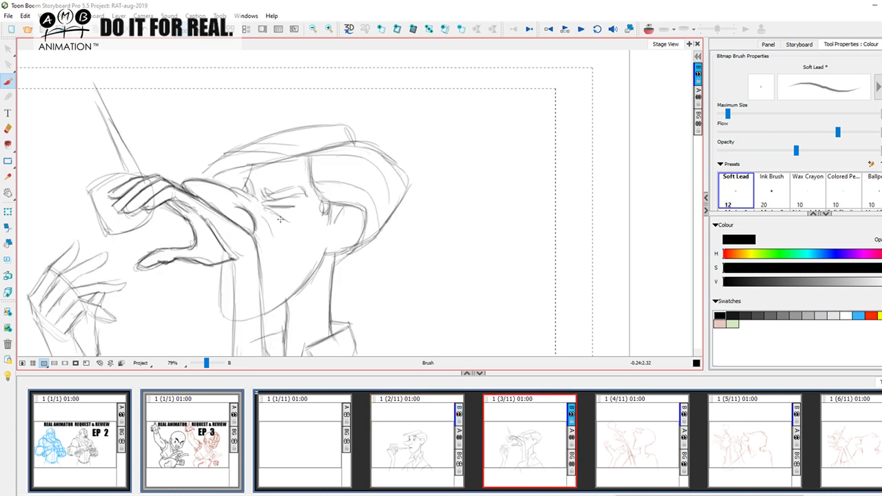
# Add heavier crease lines at the base of the nose and on the cheek, comparing with panel 2
pyautogui.moveTo(228, 191); pyautogui.dragTo(250, 205)
pyautogui.press('Left')
pyautogui.press('Right')
pyautogui.press('Left')
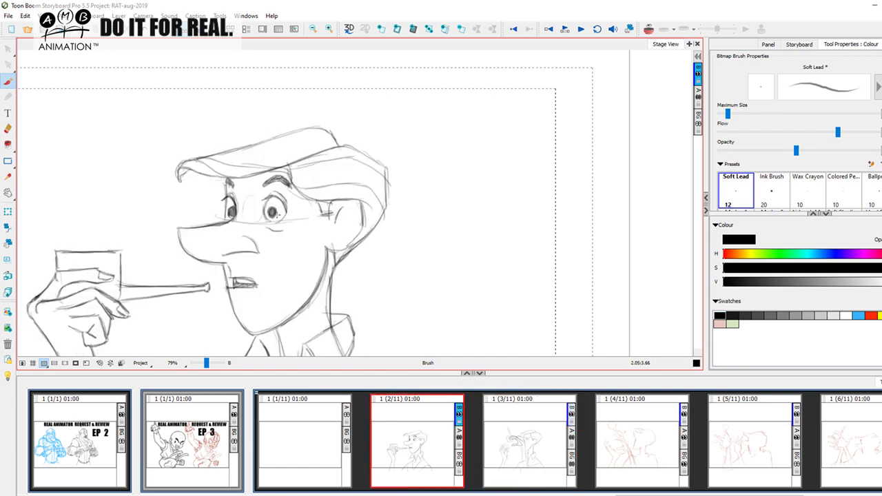
pyautogui.press('Right')
pyautogui.press('Left')
pyautogui.press('Right')
pyautogui.press('Left')
pyautogui.press('Right')
pyautogui.press('Left')
pyautogui.press('Right')
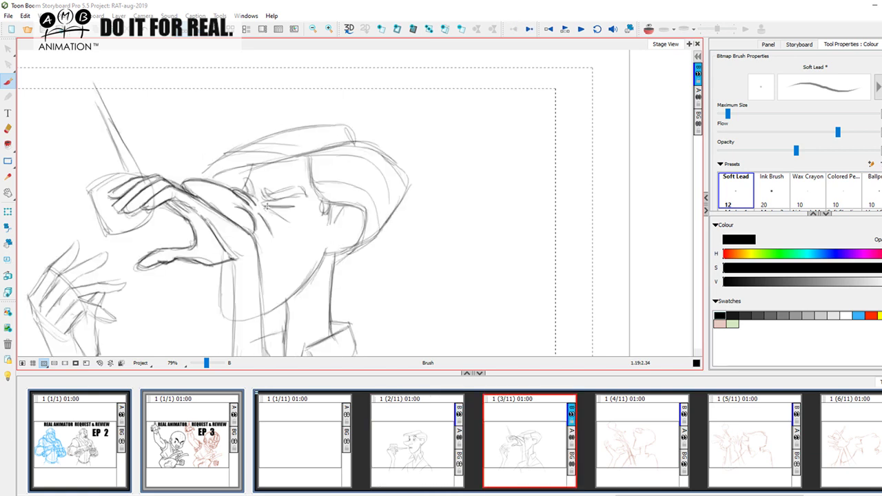
# Darken the near eyebrow outline and the squinting eye line below it, matching the design in panel 2
pyautogui.press('Left')
pyautogui.press('Right')
pyautogui.press('Left')
pyautogui.press('Right')
pyautogui.press('Left')
pyautogui.press('Right')
pyautogui.press('Left')
pyautogui.press('Right')
pyautogui.press('Left')
pyautogui.press('Right')
pyautogui.press('Left')
pyautogui.press('Right')
pyautogui.press('Left')
pyautogui.press('Right')
pyautogui.press('Left')
pyautogui.press('Right')
pyautogui.press('Left')
pyautogui.press('Right')
pyautogui.press('Left')
pyautogui.press('Right')
pyautogui.press('Left')
pyautogui.press('Right')
pyautogui.press('Left')
pyautogui.press('Right')
pyautogui.press('Left')
pyautogui.press('Right')
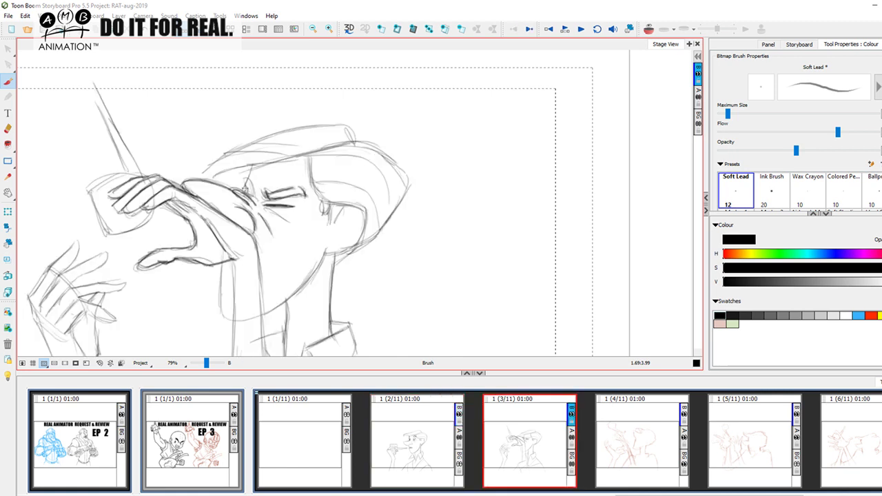
# Shade the near eyebrow solid and strengthen the far eye marks, flipping to panel 2 for reference
pyautogui.press('Left')
pyautogui.press('Right')
pyautogui.press('Left')
pyautogui.press('Right')
pyautogui.press('Left')
pyautogui.press('Right')
pyautogui.press('Left')
pyautogui.press('Right')
pyautogui.press('Left')
pyautogui.press('Right')
pyautogui.press('Left')
pyautogui.press('Right')
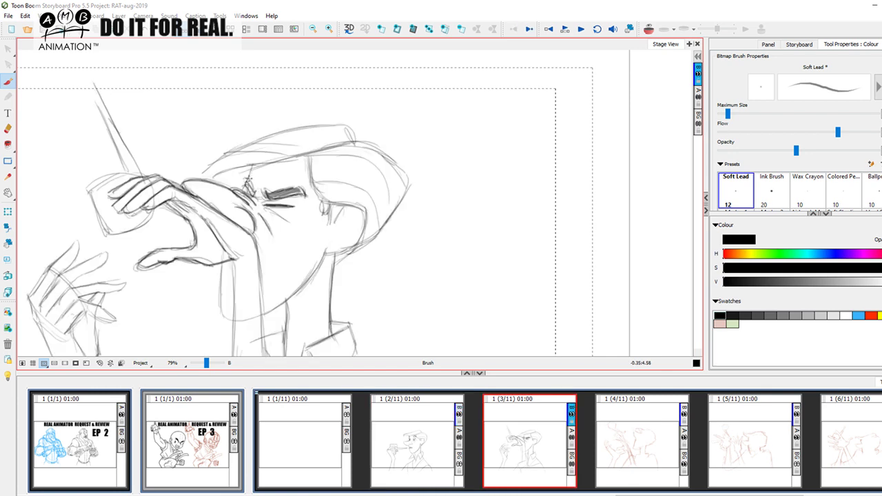
pyautogui.press('Left')
pyautogui.press('Right')
# Darken the jaw line below the ear and the crease lines under the near eye
pyautogui.moveTo(326, 299); pyautogui.dragTo(320, 266)
pyautogui.press('Left')
pyautogui.press('Right')
pyautogui.moveTo(261, 179); pyautogui.dragTo(274, 172)
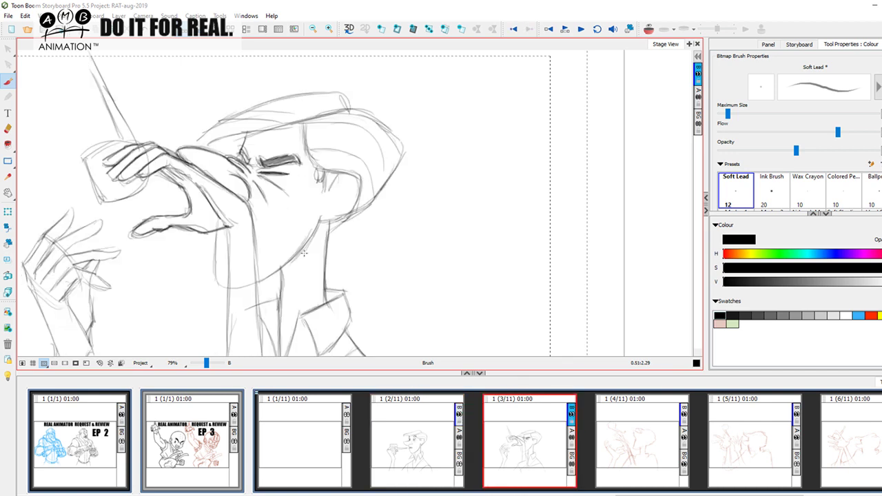
pyautogui.press('Left')
pyautogui.press('Right')
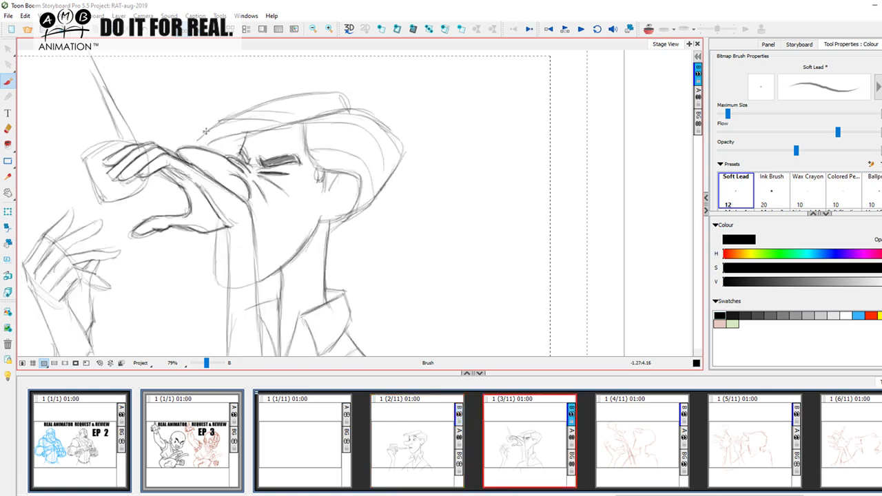
# Darken the front edge of the hair above the forehead, checking its shape against panel 2
pyautogui.moveTo(217, 125)
pyautogui.mouseDown()
pyautogui.moveTo(200, 143)
pyautogui.moveTo(213, 129)
pyautogui.moveTo(204, 146)
pyautogui.moveTo(258, 131)
pyautogui.mouseUp()
pyautogui.press('Left')
pyautogui.press('Right')
pyautogui.moveTo(208, 143); pyautogui.dragTo(256, 130)
pyautogui.press('Left')
pyautogui.press('Right')
pyautogui.press('Left')
pyautogui.press('Right')
pyautogui.press('Left')
pyautogui.press('Right')
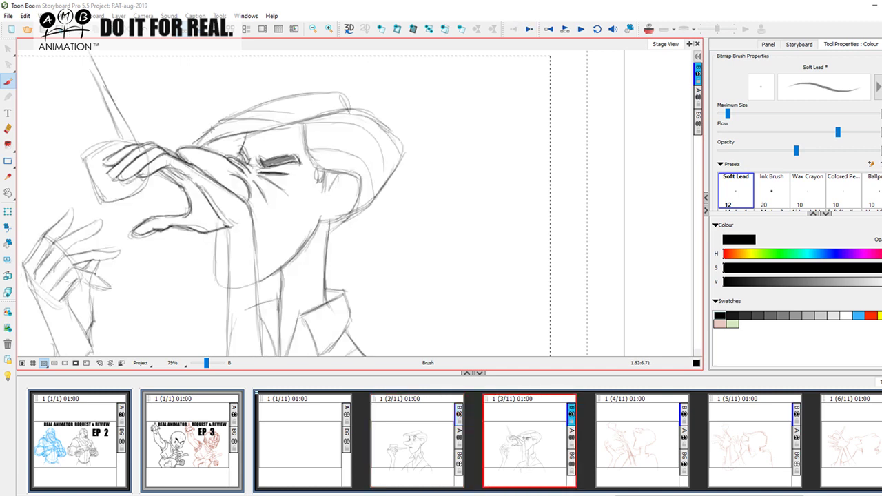
# Darken the upper contour of the hair and the hairline above the temple
pyautogui.moveTo(218, 125)
pyautogui.mouseDown()
pyautogui.moveTo(282, 99)
pyautogui.moveTo(317, 95)
pyautogui.moveTo(350, 109)
pyautogui.mouseUp()
pyautogui.press('Left')
pyautogui.press('Right')
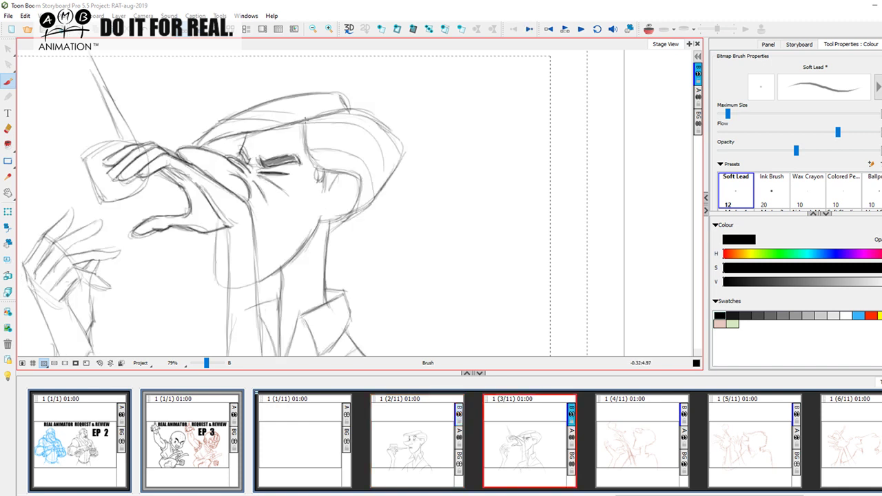
pyautogui.press('Left')
pyautogui.moveTo(288, 127)
pyautogui.mouseDown()
pyautogui.moveTo(329, 115)
pyautogui.moveTo(309, 153)
pyautogui.moveTo(350, 172)
pyautogui.mouseUp()
pyautogui.press('Right')
pyautogui.press('Left')
pyautogui.press('Right')
# Darken the back of the head from the crown down to the ear and neck, comparing with panel 2
pyautogui.moveTo(361, 115)
pyautogui.mouseDown()
pyautogui.moveTo(387, 131)
pyautogui.moveTo(399, 154)
pyautogui.moveTo(365, 208)
pyautogui.moveTo(332, 234)
pyautogui.mouseUp()
pyautogui.press('Left')
pyautogui.press('Right')
pyautogui.press('Left')
pyautogui.press('Right')
pyautogui.moveTo(370, 304); pyautogui.dragTo(366, 201)
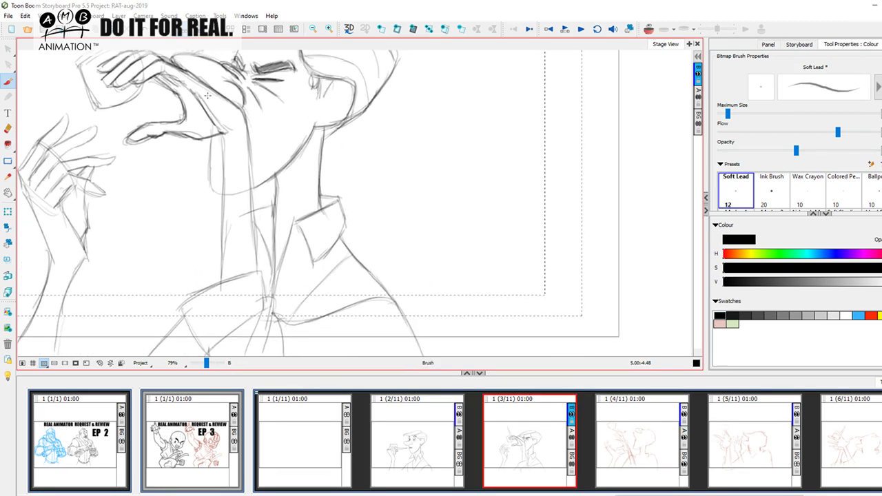
# Darken both edges of the raised forearm from the wrist down to the rolled sleeve, comparing with panel 2
pyautogui.moveTo(242, 118); pyautogui.dragTo(253, 270)
pyautogui.press('Left')
pyautogui.press('Right')
pyautogui.moveTo(222, 134); pyautogui.dragTo(222, 284)
pyautogui.moveTo(251, 224); pyautogui.dragTo(257, 274)
pyautogui.press('Left')
pyautogui.press('Right')
# Darken the outline of the rolled sleeve cuff below the raised forearm and the fold under its lower corner
pyautogui.moveTo(401, 246)
pyautogui.mouseDown()
pyautogui.moveTo(402, 190)
pyautogui.moveTo(407, 202)
pyautogui.mouseUp()
pyautogui.press('Left')
pyautogui.press('Right')
pyautogui.press('Left')
pyautogui.press('Right')
pyautogui.moveTo(198, 251)
pyautogui.mouseDown()
pyautogui.moveTo(265, 226)
pyautogui.moveTo(269, 266)
pyautogui.moveTo(184, 261)
pyautogui.moveTo(212, 300)
pyautogui.moveTo(267, 268)
pyautogui.mouseUp()
pyautogui.moveTo(209, 304); pyautogui.dragTo(214, 334)
pyautogui.moveTo(211, 318); pyautogui.dragTo(219, 340)
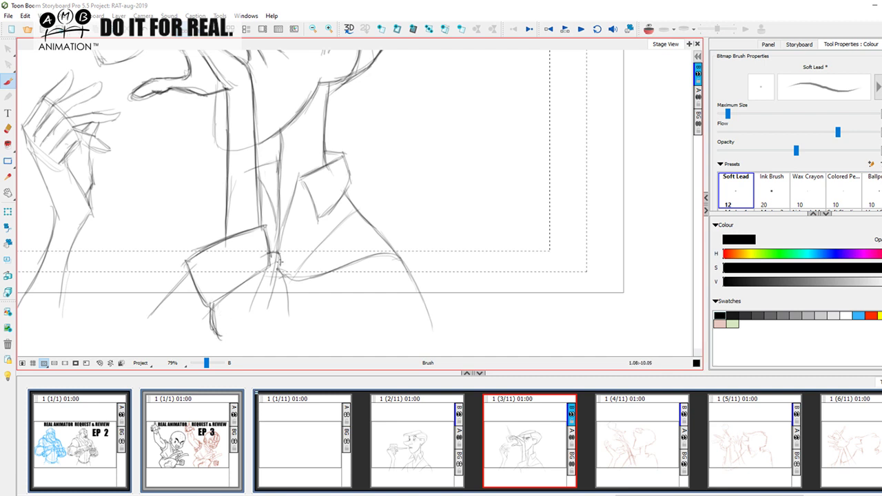
# Darken the cloth folds beneath the collar and the curved line running across to the far shoulder, comparing with panel 2
pyautogui.moveTo(280, 257); pyautogui.dragTo(272, 308)
pyautogui.moveTo(271, 256); pyautogui.dragTo(252, 307)
pyautogui.press('Left')
pyautogui.press('Right')
pyautogui.moveTo(279, 265)
pyautogui.mouseDown()
pyautogui.moveTo(310, 279)
pyautogui.moveTo(291, 272)
pyautogui.moveTo(402, 258)
pyautogui.mouseUp()
pyautogui.press('Left')
pyautogui.press('Right')
pyautogui.moveTo(281, 275)
pyautogui.mouseDown()
pyautogui.moveTo(295, 299)
pyautogui.moveTo(288, 328)
pyautogui.mouseUp()
pyautogui.press('Left')
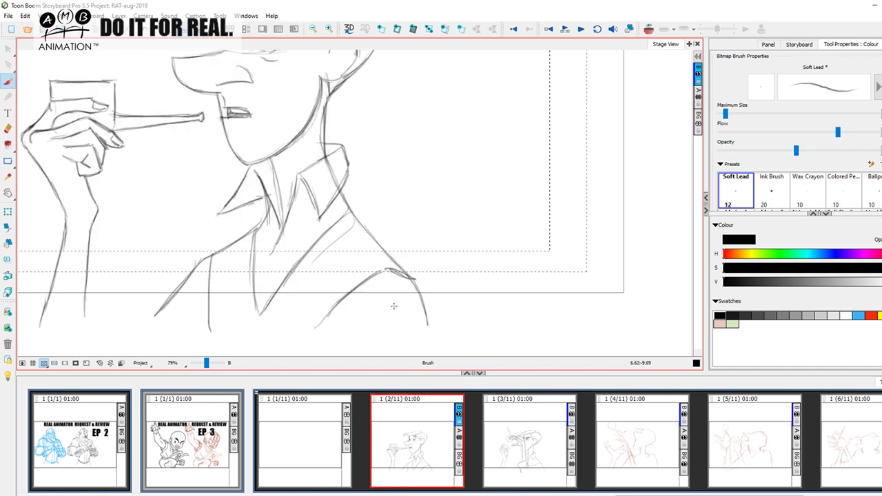
pyautogui.press('Right')
# Darken the neck line behind the forearm and the diagonal shirt line below the collar
pyautogui.moveTo(358, 270); pyautogui.dragTo(359, 299)
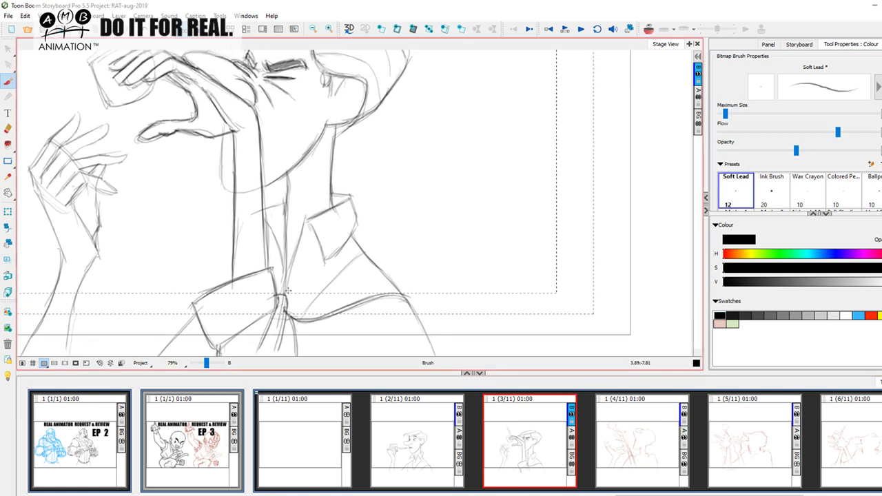
pyautogui.press('Left')
pyautogui.press('Right')
pyautogui.moveTo(268, 215); pyautogui.dragTo(281, 258)
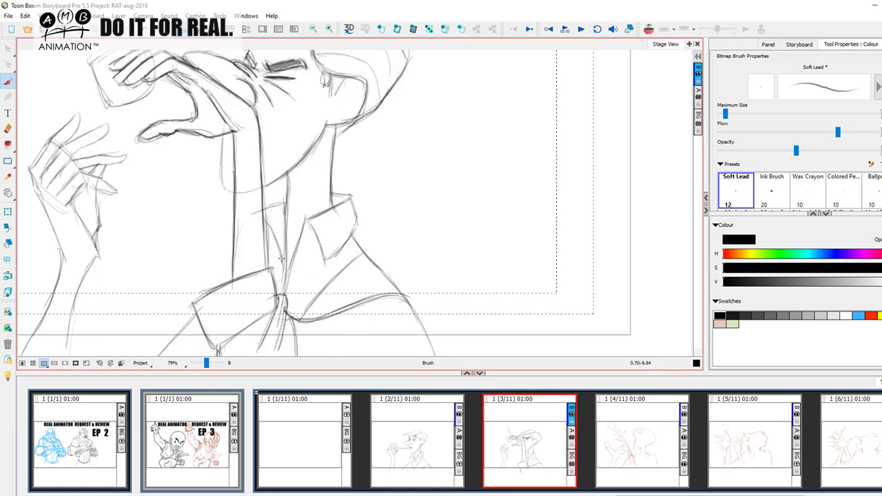
pyautogui.press('Left')
pyautogui.press('Right')
# Redraw the shoulder slope from the collar down to the upper arm with a darker line
pyautogui.moveTo(434, 304)
pyautogui.mouseDown()
pyautogui.moveTo(403, 237)
pyautogui.moveTo(412, 292)
pyautogui.mouseUp()
pyautogui.hotkey('ctrl', 'z')
pyautogui.moveTo(343, 198)
pyautogui.mouseDown()
pyautogui.moveTo(386, 258)
pyautogui.moveTo(381, 243)
pyautogui.moveTo(408, 298)
pyautogui.mouseUp()
pyautogui.press('Left')
pyautogui.press('Right')
pyautogui.moveTo(231, 129); pyautogui.dragTo(236, 164)
pyautogui.moveTo(222, 106)
pyautogui.mouseDown()
pyautogui.moveTo(220, 293)
pyautogui.moveTo(422, 281)
pyautogui.moveTo(405, 249)
pyautogui.moveTo(351, 259)
pyautogui.mouseUp()
pyautogui.moveTo(361, 251)
pyautogui.mouseDown()
pyautogui.moveTo(434, 288)
pyautogui.moveTo(426, 312)
pyautogui.mouseUp()
pyautogui.moveTo(435, 272)
pyautogui.mouseDown()
pyautogui.moveTo(340, 233)
pyautogui.moveTo(439, 290)
pyautogui.moveTo(444, 332)
pyautogui.mouseUp()
# Compare the cleaned-up pose in panel 3 with panels 2 and 4
pyautogui.click(619, 444)
pyautogui.click(449, 446)
pyautogui.click(628, 425)
pyautogui.click(435, 448)
pyautogui.click(634, 421)
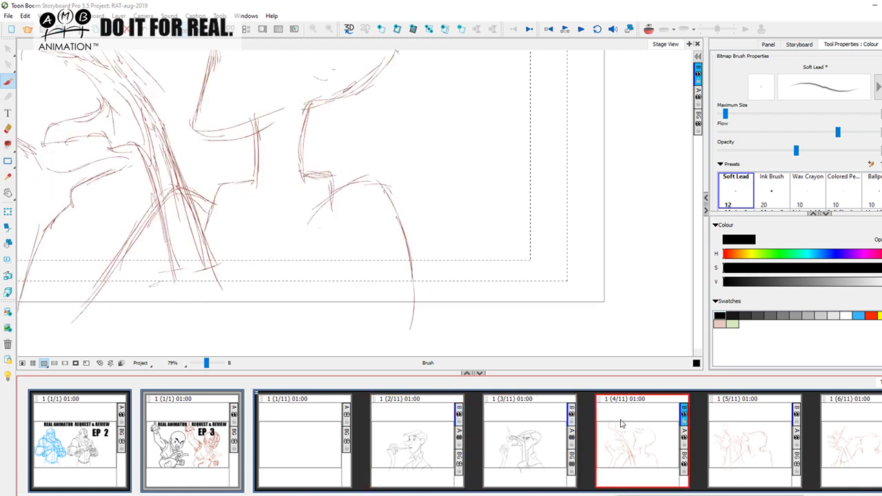
pyautogui.click(505, 428)
pyautogui.moveTo(274, 215)
pyautogui.mouseDown()
pyautogui.moveTo(420, 260)
pyautogui.moveTo(425, 236)
pyautogui.moveTo(432, 264)
pyautogui.mouseUp()
pyautogui.press('Left')
pyautogui.press('Right')
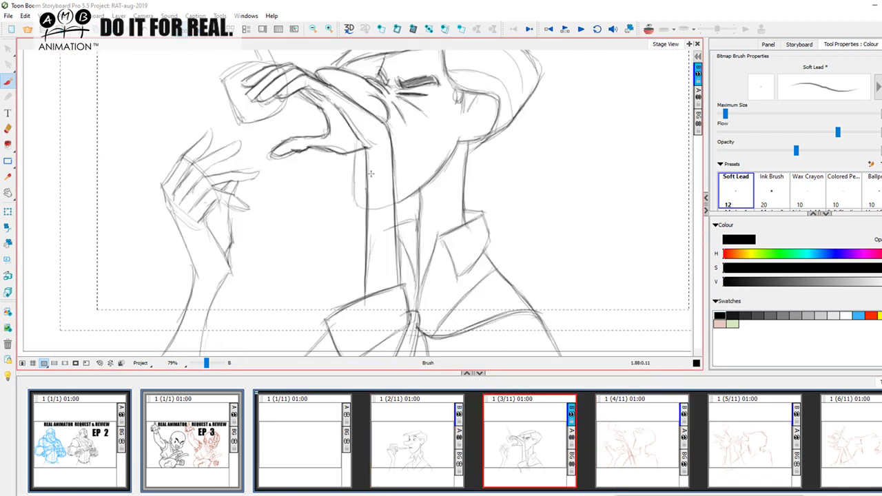
# Darken the front of the chin beside the raised forearm and check the pose against panel 2
pyautogui.moveTo(354, 149); pyautogui.dragTo(357, 204)
pyautogui.press('Left')
pyautogui.press('Right')
pyautogui.moveTo(325, 300); pyautogui.dragTo(303, 231)
pyautogui.press('Left')
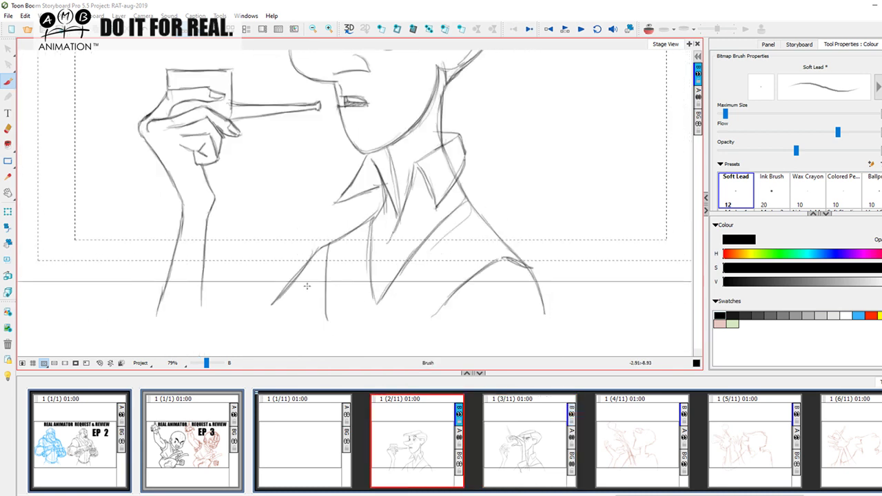
pyautogui.press('Right')
# Darken the thumb and lower fingers of the lower open hand, comparing with panel 2
pyautogui.scroll(3, 241, 231)
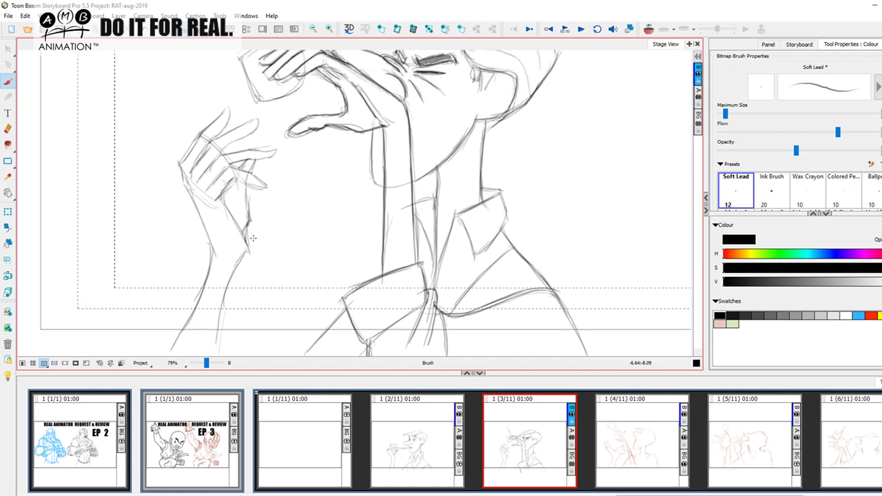
pyautogui.scroll(2, 227, 227)
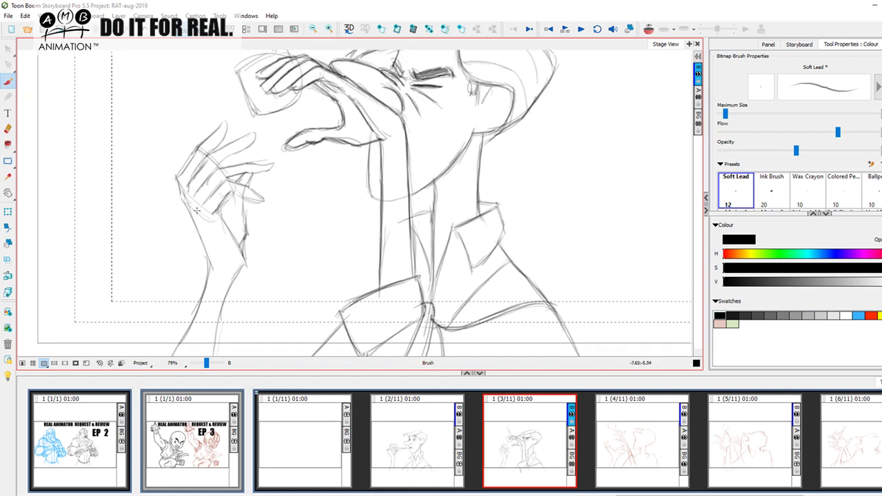
pyautogui.moveTo(203, 203)
pyautogui.mouseDown()
pyautogui.moveTo(225, 182)
pyautogui.moveTo(231, 195)
pyautogui.moveTo(246, 189)
pyautogui.mouseUp()
pyautogui.press('Left')
pyautogui.press('Right')
pyautogui.moveTo(242, 194)
pyautogui.mouseDown()
pyautogui.moveTo(263, 199)
pyautogui.moveTo(233, 193)
pyautogui.mouseUp()
pyautogui.press('Left')
pyautogui.press('Right')
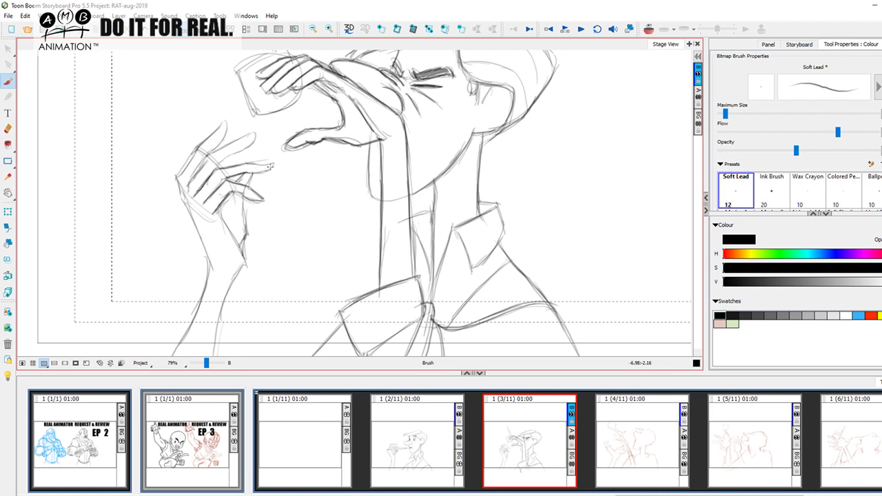
# Darken the upper fingers of the lower open hand up to their tips
pyautogui.press('Left')
pyautogui.press('Right')
pyautogui.moveTo(186, 183)
pyautogui.mouseDown()
pyautogui.moveTo(216, 153)
pyautogui.moveTo(202, 160)
pyautogui.moveTo(256, 136)
pyautogui.moveTo(216, 168)
pyautogui.mouseUp()
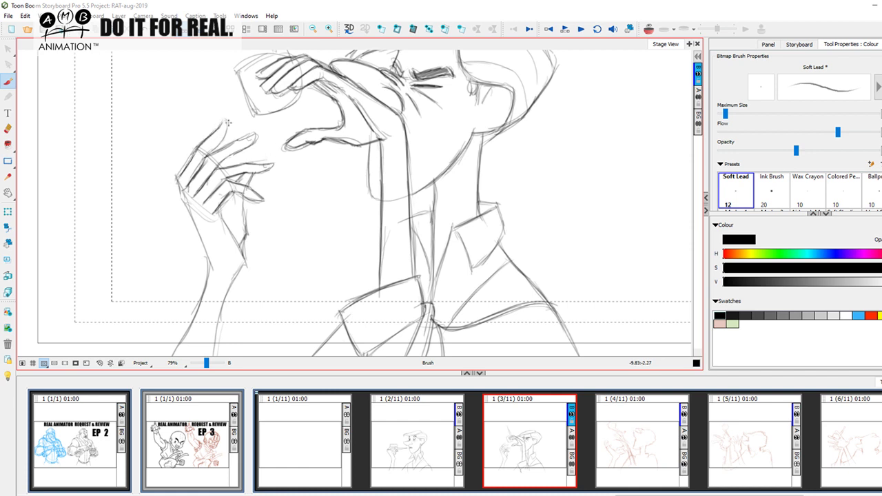
pyautogui.moveTo(228, 129); pyautogui.dragTo(222, 132)
pyautogui.press('Left')
pyautogui.press('Right')
# Darken the back of the lower hand and both sides of its wrist down into the forearm
pyautogui.moveTo(184, 199); pyautogui.dragTo(211, 268)
pyautogui.press('Left')
pyautogui.press('Right')
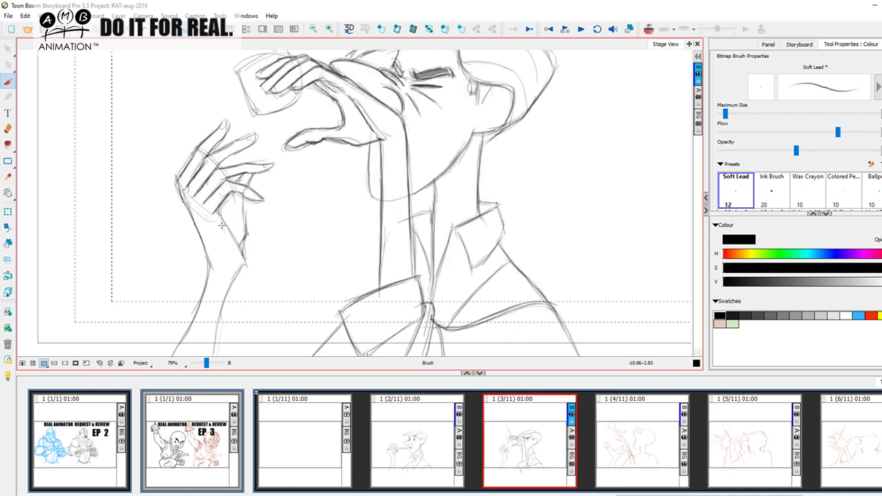
pyautogui.press('Left')
pyautogui.press('Right')
pyautogui.moveTo(245, 263); pyautogui.dragTo(226, 287)
pyautogui.press('Left')
pyautogui.press('Right')
pyautogui.moveTo(237, 272); pyautogui.dragTo(234, 196)
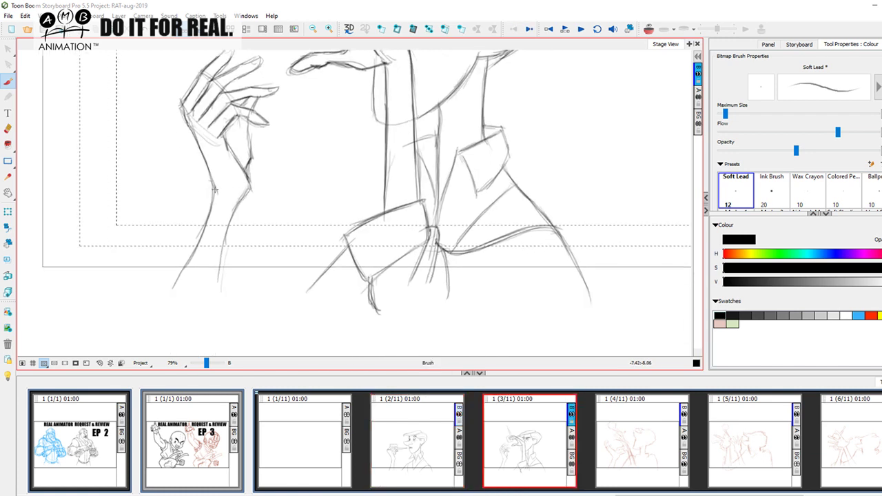
# Darken the held object's straight stem and the rounded bowl around the raised hand's fingers
pyautogui.moveTo(290, 157); pyautogui.dragTo(245, 327)
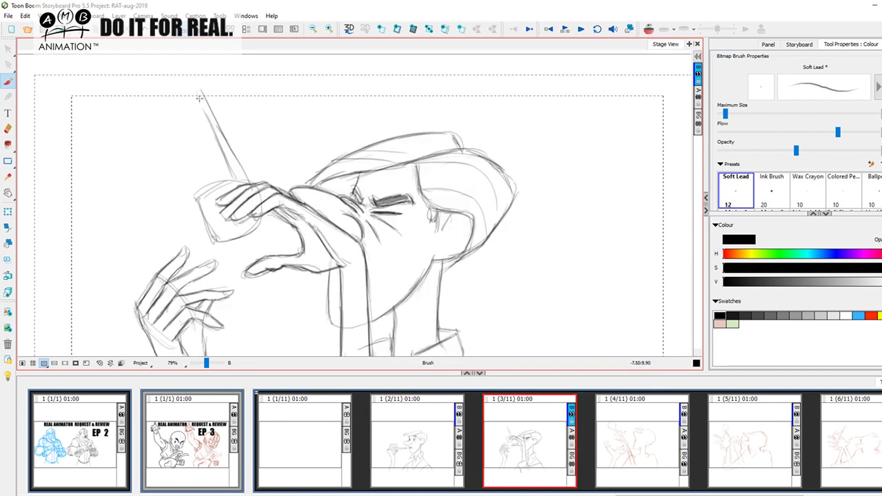
pyautogui.press('Left')
pyautogui.press('Right')
pyautogui.moveTo(228, 179)
pyautogui.mouseDown()
pyautogui.moveTo(198, 198)
pyautogui.moveTo(217, 244)
pyautogui.mouseUp()
pyautogui.moveTo(215, 241); pyautogui.dragTo(246, 234)
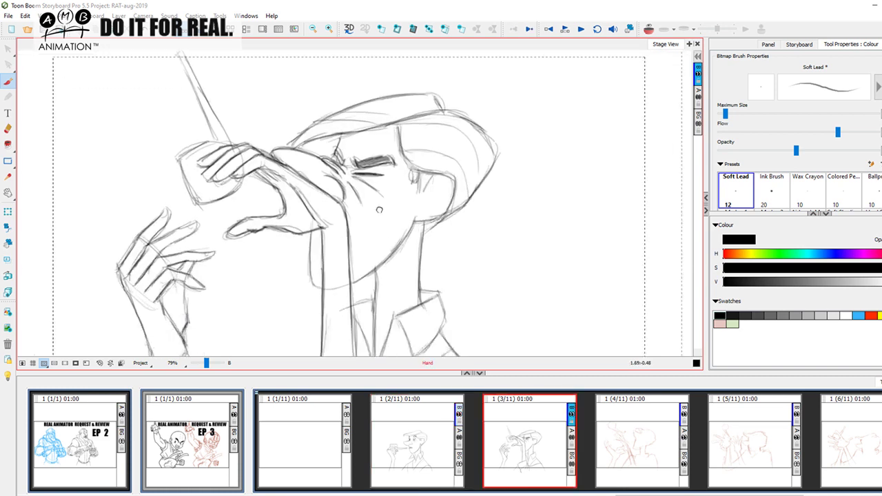
# View the full frame and compare the finished panel 3 with panels 2 and 4
pyautogui.moveTo(205, 363); pyautogui.dragTo(205, 363)
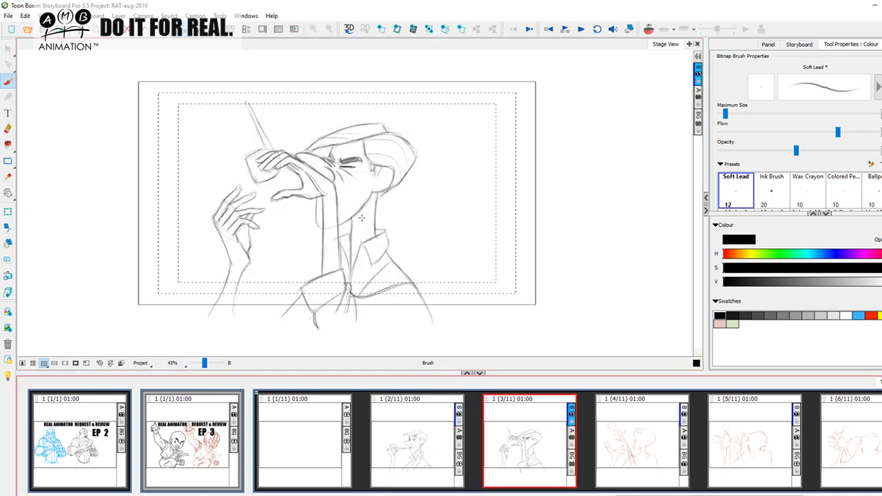
pyautogui.click(427, 451)
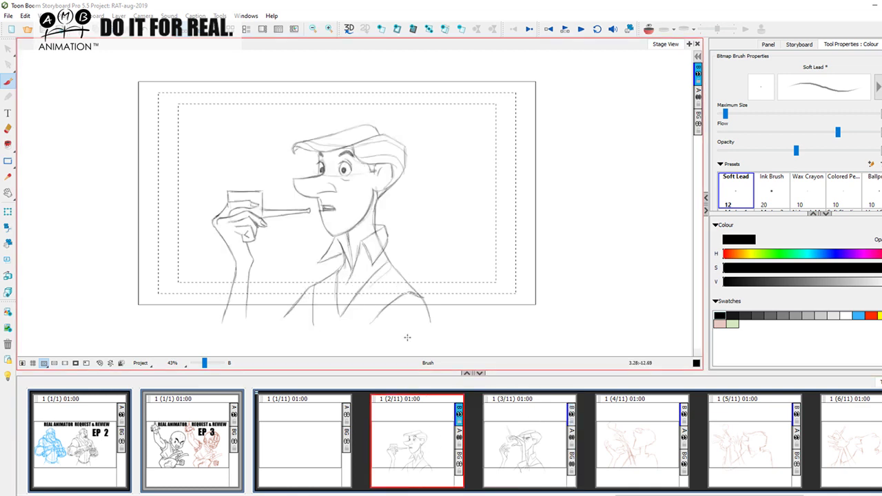
pyautogui.click(497, 441)
pyautogui.click(427, 448)
pyautogui.click(516, 430)
pyautogui.click(429, 449)
pyautogui.click(525, 437)
pyautogui.click(648, 452)
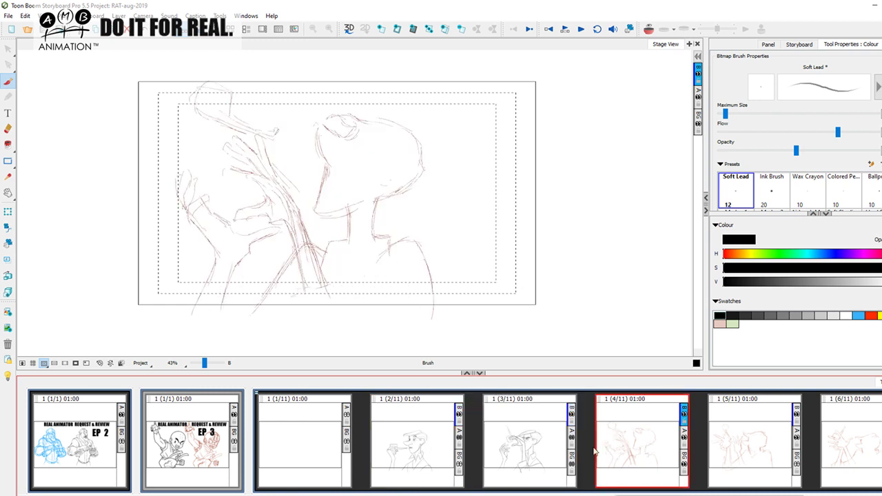
pyautogui.click(430, 448)
pyautogui.click(517, 434)
pyautogui.click(618, 433)
# Recolour all the rough red lines on layer A of panel 4 to light grey
pyautogui.click(697, 90)
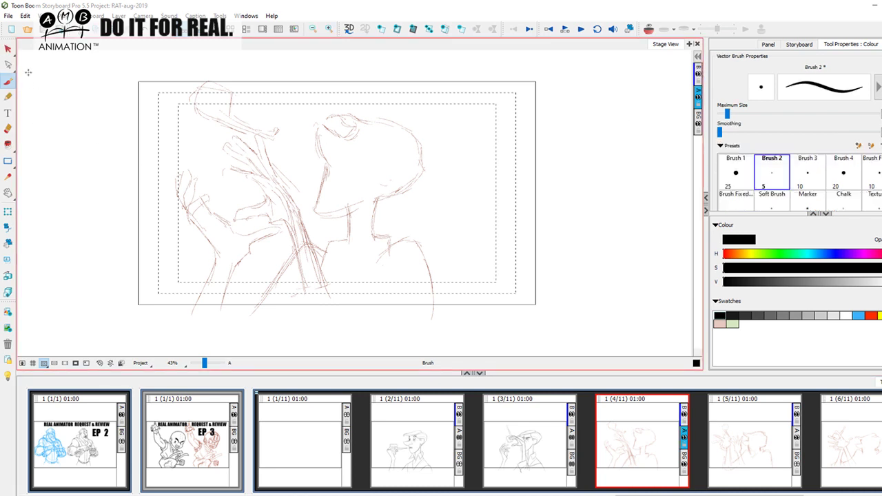
pyautogui.hotkey('alt', 's')
pyautogui.hotkey('ctrl', 'a')
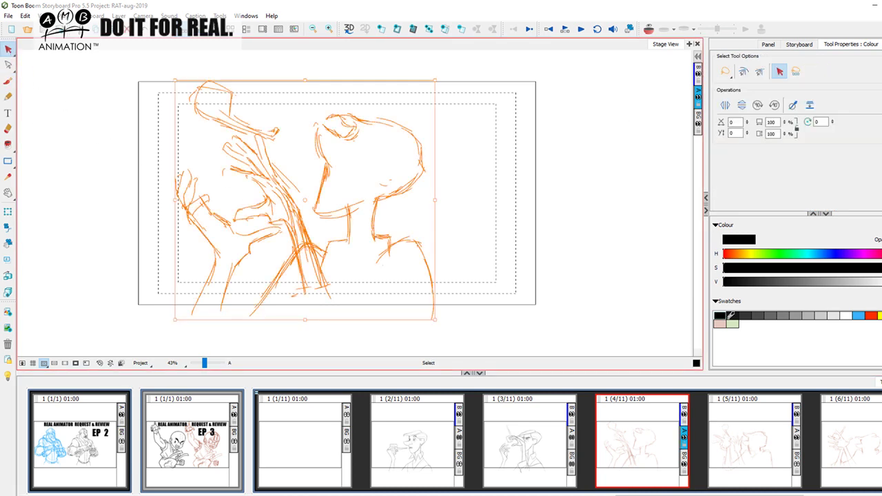
pyautogui.click(835, 317)
pyautogui.click(821, 317)
pyautogui.click(639, 302)
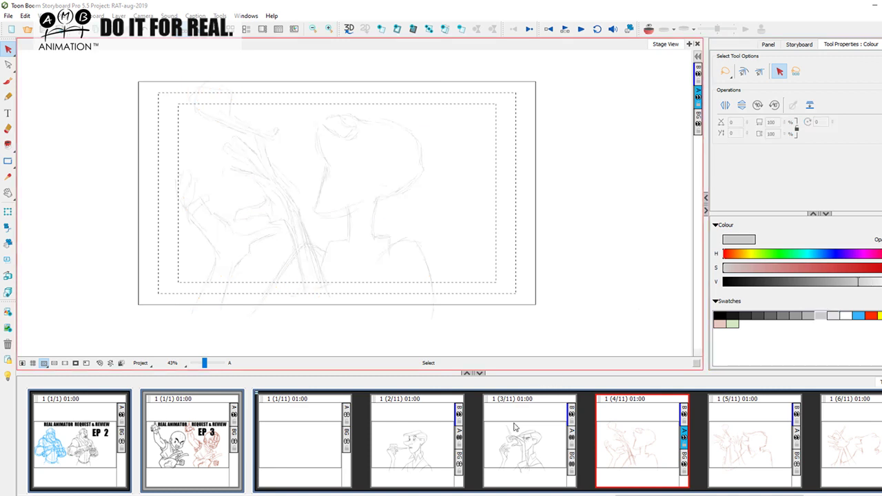
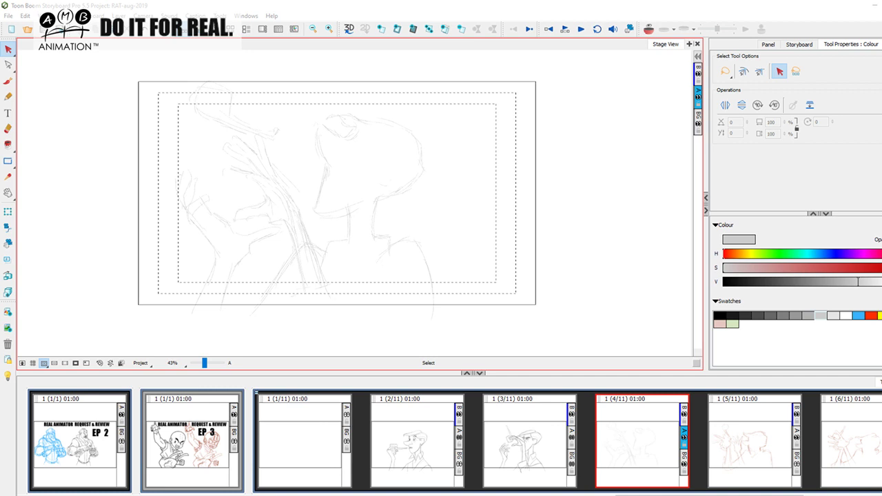
# Compare panel 4 with panel 3, and ready the Soft Lead brush on layer B of panel 4
pyautogui.click(569, 450)
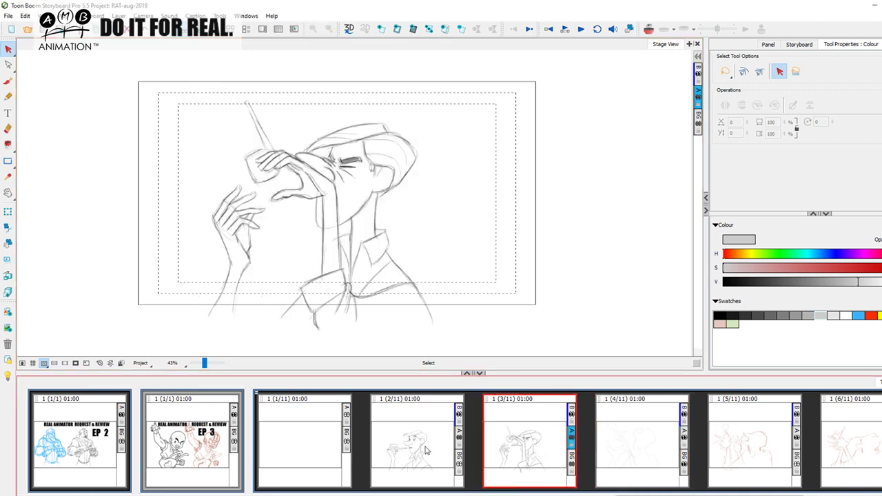
pyautogui.click(647, 447)
pyautogui.click(536, 449)
pyautogui.click(637, 439)
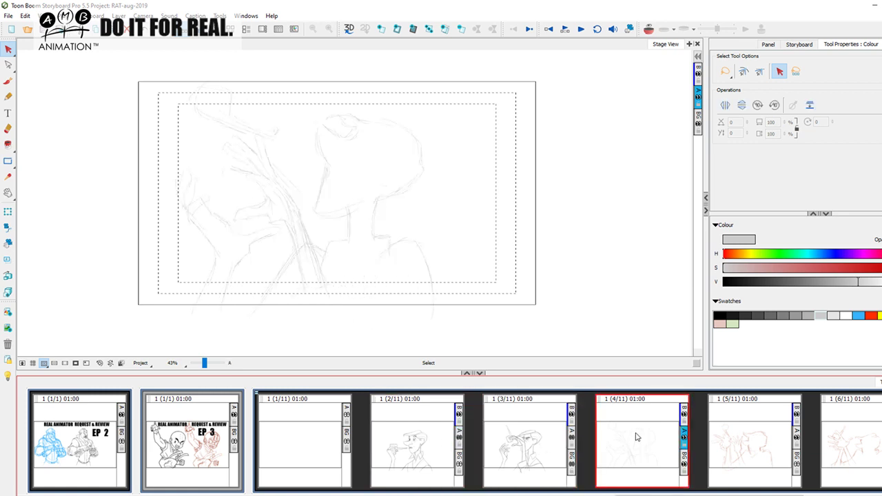
pyautogui.hotkey('alt', 'b')
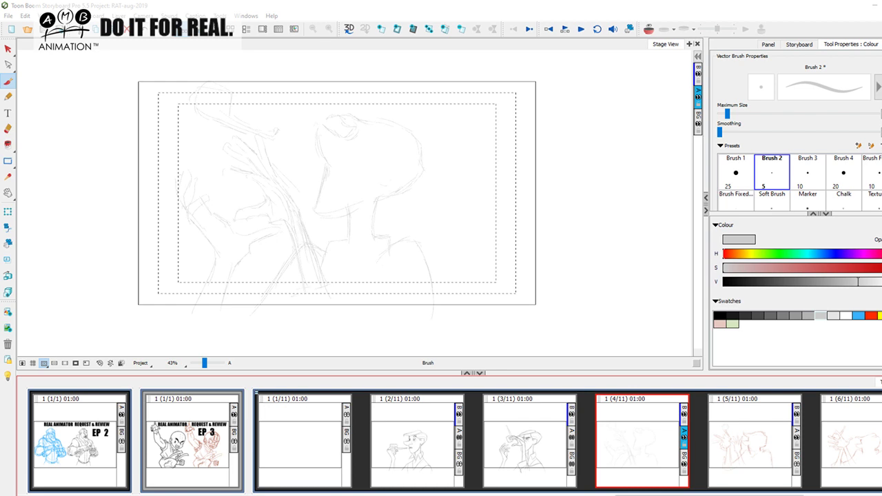
pyautogui.click(10, 82)
pyautogui.moveTo(205, 364); pyautogui.dragTo(206, 364)
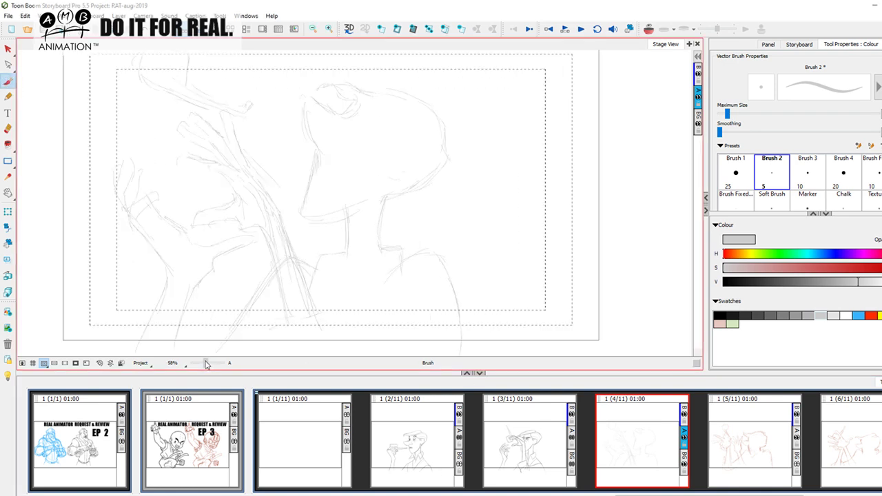
pyautogui.click(698, 71)
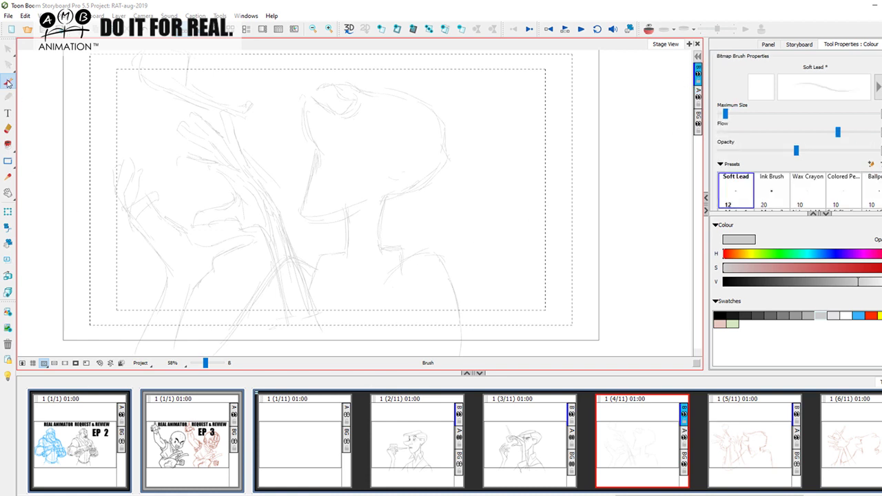
# Check the head pose in panel 4's rough sketch against panels 2 and 3
pyautogui.click(535, 452)
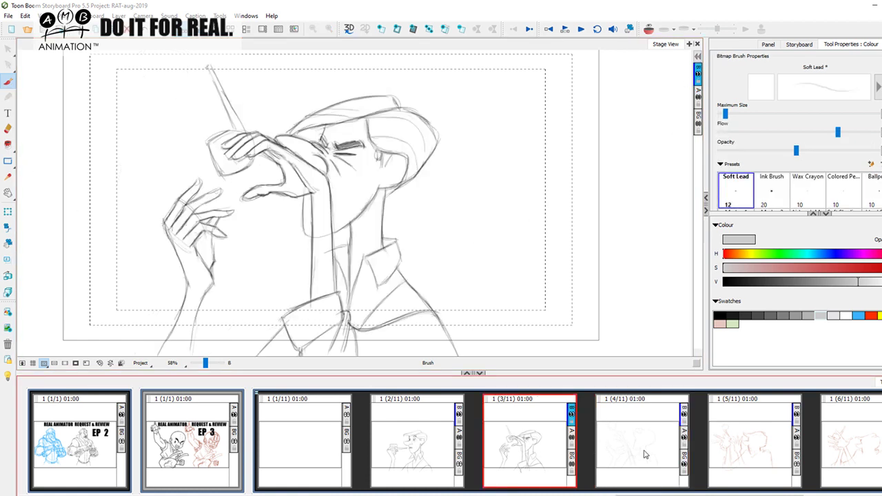
pyautogui.click(608, 439)
pyautogui.click(435, 458)
pyautogui.click(603, 417)
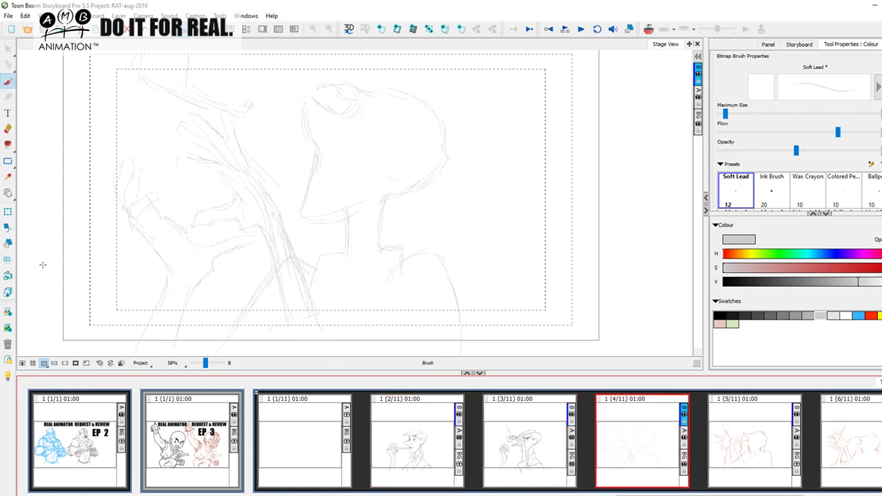
pyautogui.moveTo(206, 364); pyautogui.dragTo(206, 365)
pyautogui.moveTo(301, 202); pyautogui.dragTo(308, 241)
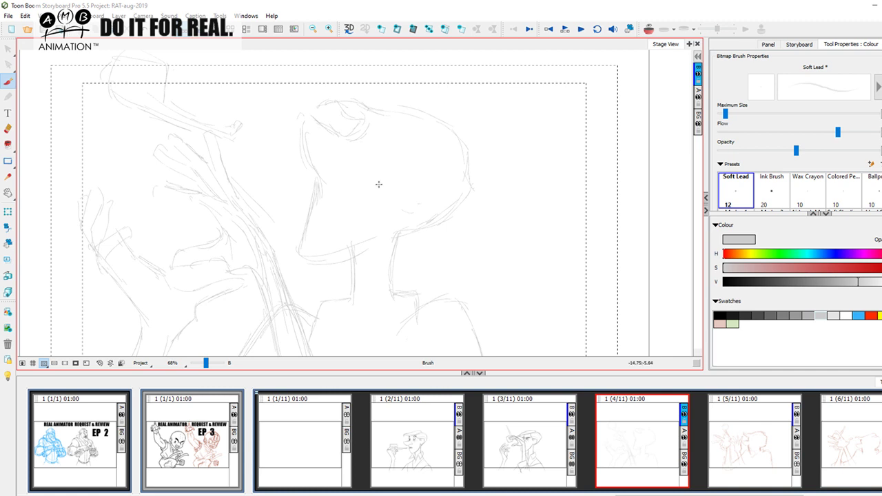
pyautogui.press('Left')
pyautogui.press('Right')
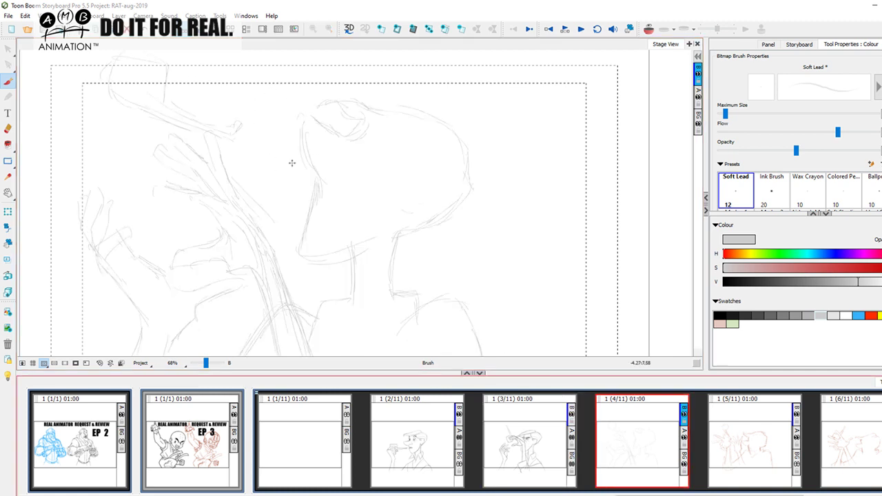
pyautogui.click(359, 125)
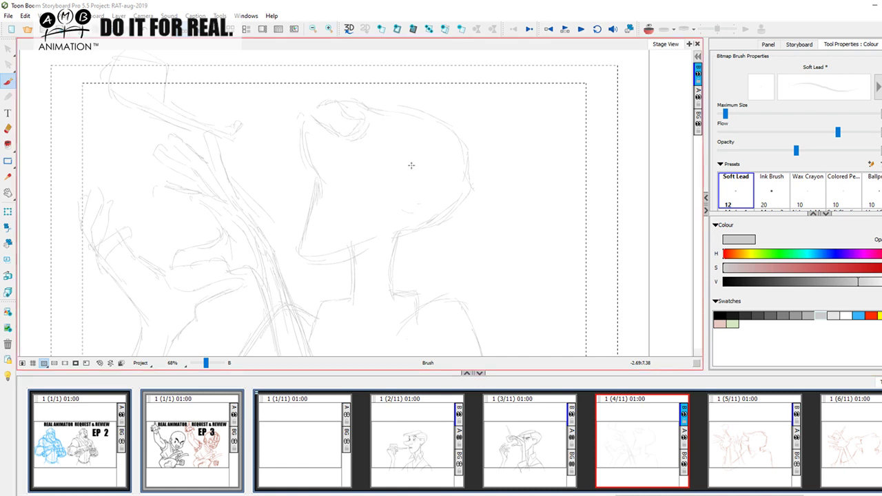
# Set the brush colour to black and darken the upper contour of panel 4's upturned nose, comparing with panel 3
pyautogui.click(719, 315)
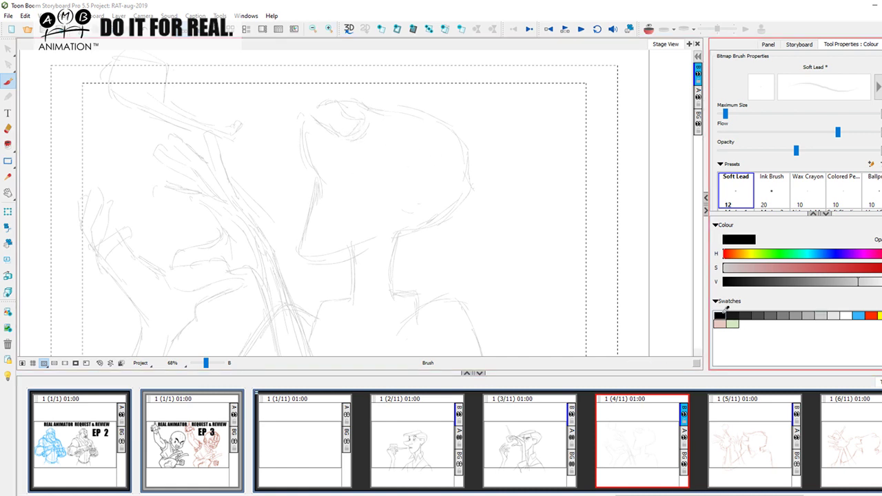
pyautogui.moveTo(361, 124)
pyautogui.mouseDown()
pyautogui.moveTo(396, 131)
pyautogui.moveTo(355, 135)
pyautogui.moveTo(360, 124)
pyautogui.moveTo(348, 139)
pyautogui.moveTo(334, 136)
pyautogui.moveTo(348, 139)
pyautogui.moveTo(307, 121)
pyautogui.mouseUp()
pyautogui.press('Left')
pyautogui.press('Right')
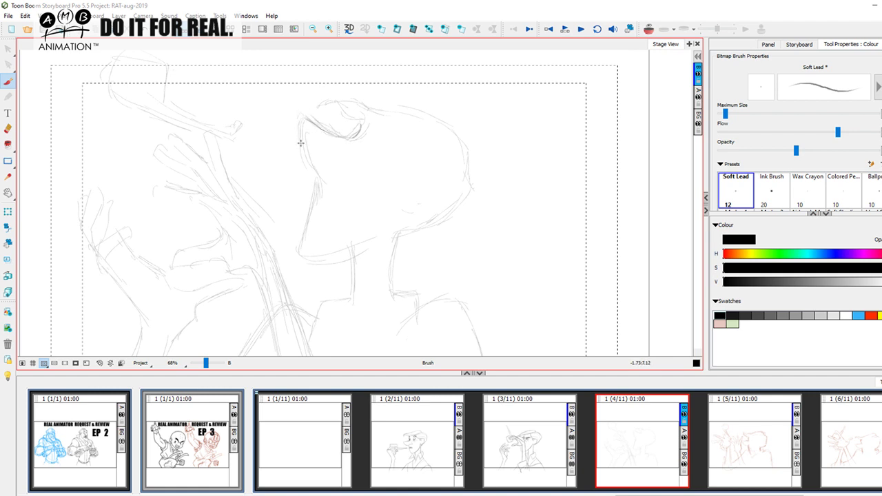
pyautogui.press('Left')
pyautogui.press('Right')
pyautogui.press('Left')
pyautogui.press('Right')
# Refine the underside of the nose, the upper lip and the mouth line in panel 4, comparing with panel 3
pyautogui.hotkey('alt', 'e')
pyautogui.hotkey('alt', 'b')
pyautogui.press('Left')
pyautogui.press('Right')
pyautogui.press('Left')
pyautogui.press('Right')
pyautogui.press('Left')
pyautogui.press('Right')
pyautogui.press('Left')
pyautogui.press('Right')
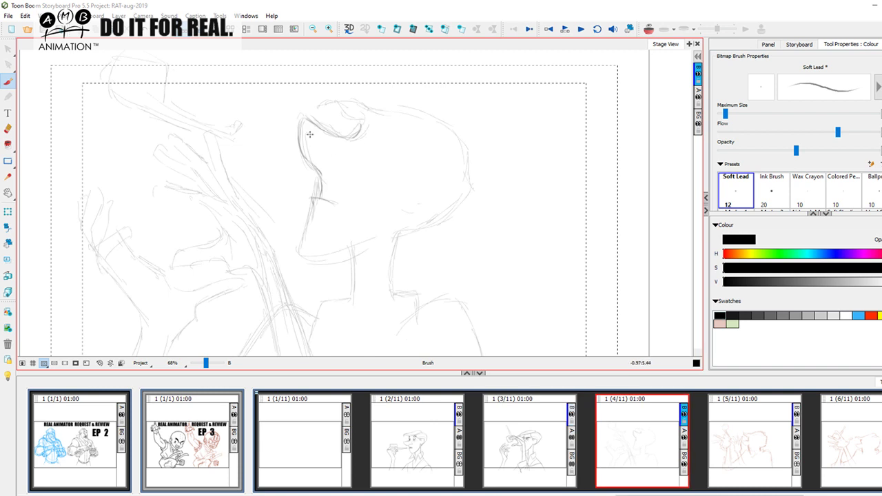
# Draw the nostril line and the curved nostril wing beneath the upturned nose in panel 4, comparing with panel 3
pyautogui.moveTo(317, 160); pyautogui.dragTo(331, 167)
pyautogui.press('Left')
pyautogui.press('Right')
pyautogui.moveTo(318, 155); pyautogui.dragTo(341, 170)
pyautogui.press('Left')
pyautogui.press('Right')
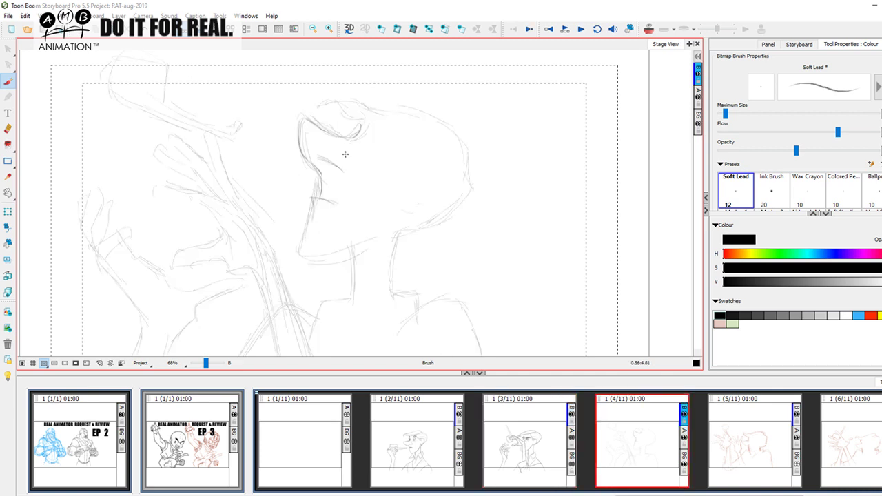
pyautogui.moveTo(341, 161); pyautogui.dragTo(348, 172)
pyautogui.press('Left')
pyautogui.press('Right')
# Darken the chin contour in panel 4 and carry the jawline up towards the ear, comparing with the neighbouring panels
pyautogui.moveTo(299, 249)
pyautogui.mouseDown()
pyautogui.moveTo(310, 211)
pyautogui.moveTo(303, 265)
pyautogui.moveTo(302, 243)
pyautogui.mouseUp()
pyautogui.click(410, 446)
pyautogui.click(667, 442)
pyautogui.moveTo(309, 213)
pyautogui.mouseDown()
pyautogui.moveTo(302, 255)
pyautogui.moveTo(300, 244)
pyautogui.moveTo(342, 248)
pyautogui.moveTo(302, 250)
pyautogui.moveTo(324, 251)
pyautogui.mouseUp()
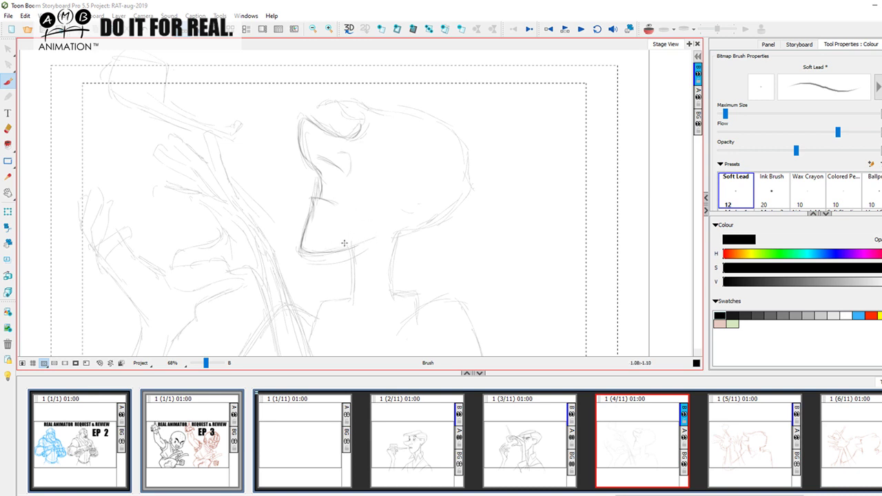
pyautogui.moveTo(409, 194)
pyautogui.mouseDown()
pyautogui.moveTo(392, 222)
pyautogui.moveTo(352, 247)
pyautogui.moveTo(412, 193)
pyautogui.mouseUp()
pyautogui.press('Left')
pyautogui.press('Right')
pyautogui.press('Left')
pyautogui.press('Right')
# Darken the nose bridge where it meets the brow and draw the closed eye in panel 4, comparing with panel 3
pyautogui.moveTo(349, 141); pyautogui.dragTo(365, 127)
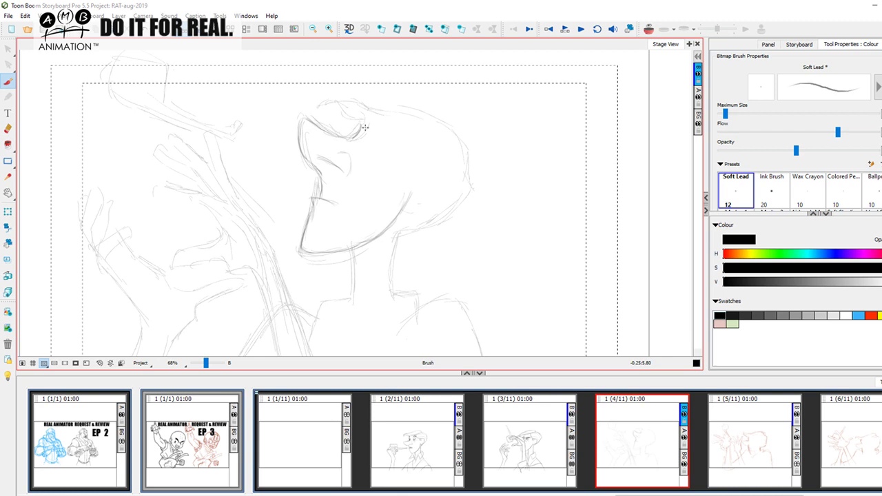
pyautogui.press(',')
pyautogui.press('.')
pyautogui.press(',')
pyautogui.press('.')
pyautogui.press(',')
pyautogui.press('.')
pyautogui.press(',')
pyautogui.press('.')
pyautogui.press(',')
pyautogui.press('.')
pyautogui.press(',')
pyautogui.press('.')
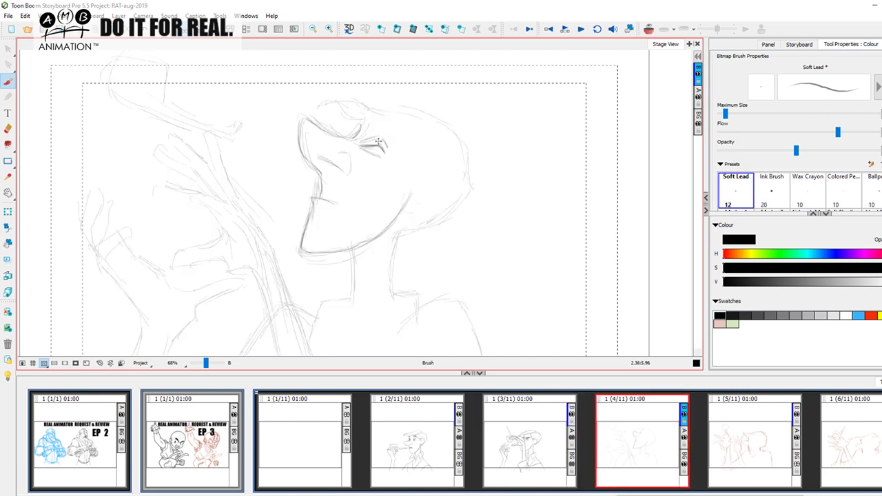
# Draw a thick, angled eyebrow above the closed eye in panel 4, comparing with panel 3
pyautogui.press(',')
pyautogui.press('.')
pyautogui.press(',')
pyautogui.press('.')
pyautogui.moveTo(396, 140)
pyautogui.mouseDown()
pyautogui.moveTo(369, 133)
pyautogui.moveTo(383, 150)
pyautogui.moveTo(360, 141)
pyautogui.moveTo(383, 139)
pyautogui.moveTo(365, 155)
pyautogui.mouseUp()
pyautogui.press(',')
pyautogui.press('.')
pyautogui.press(',')
pyautogui.press('.')
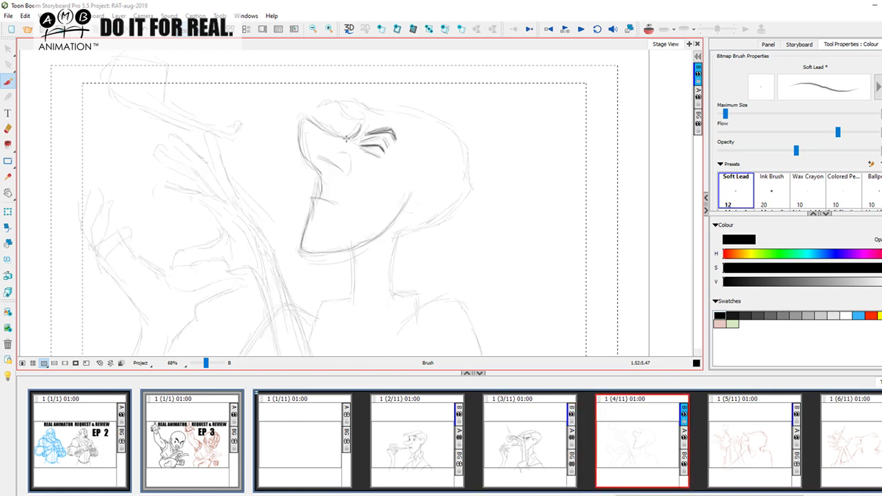
# Strengthen the nose outline and the nostril line in panel 4, comparing with panel 3
pyautogui.moveTo(302, 123)
pyautogui.mouseDown()
pyautogui.moveTo(302, 151)
pyautogui.moveTo(298, 135)
pyautogui.moveTo(315, 167)
pyautogui.mouseUp()
pyautogui.moveTo(299, 121); pyautogui.dragTo(339, 138)
pyautogui.press(',')
pyautogui.press('.')
pyautogui.press(',')
pyautogui.press('.')
pyautogui.moveTo(322, 157); pyautogui.dragTo(341, 170)
pyautogui.press(',')
pyautogui.press('.')
pyautogui.press(',')
pyautogui.press('.')
pyautogui.press(',')
pyautogui.press('.')
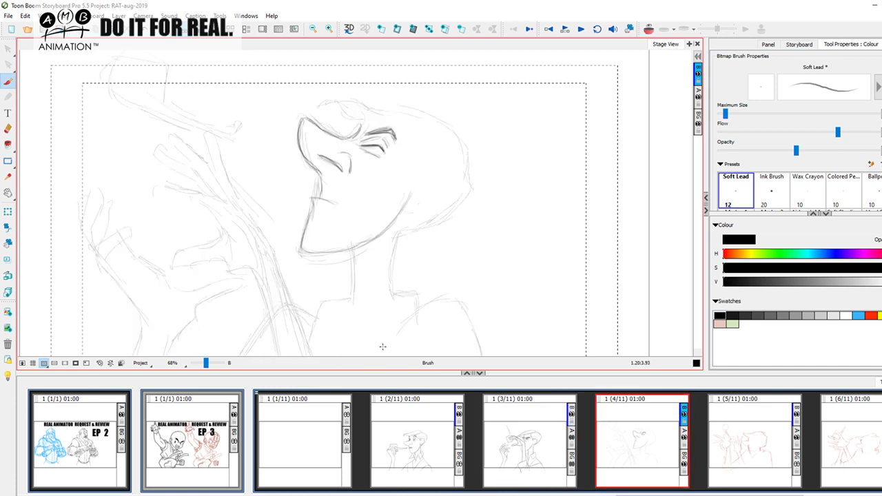
# Check panels 2 and 3, and darken the upper lip, mouth line and chin contour in panel 4
pyautogui.press(',')
pyautogui.press(',')
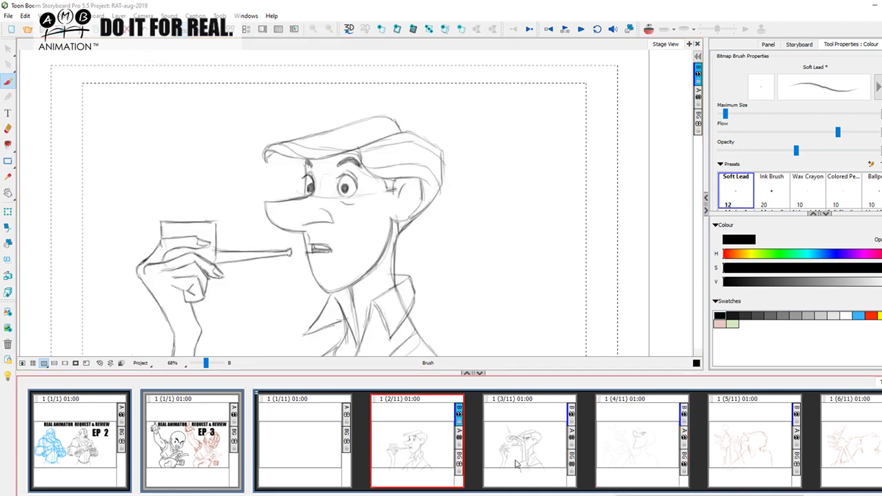
pyautogui.press('.')
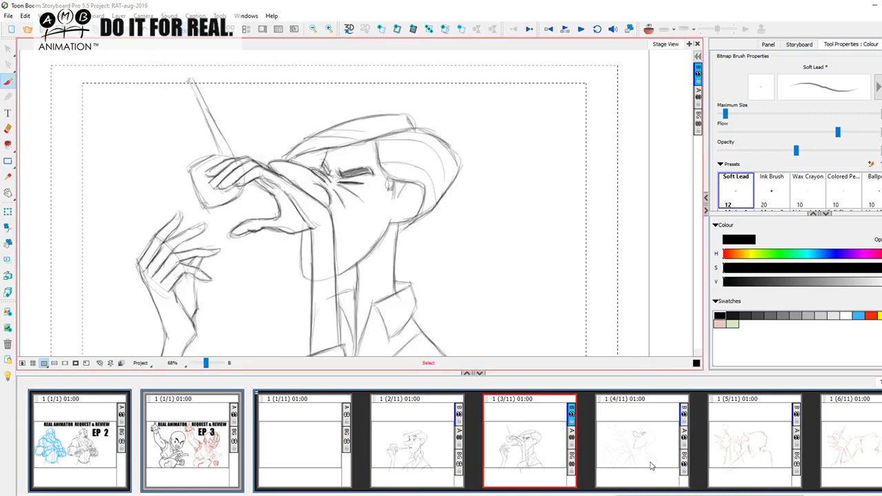
pyautogui.press('.')
pyautogui.hotkey('ctrl', 'z')
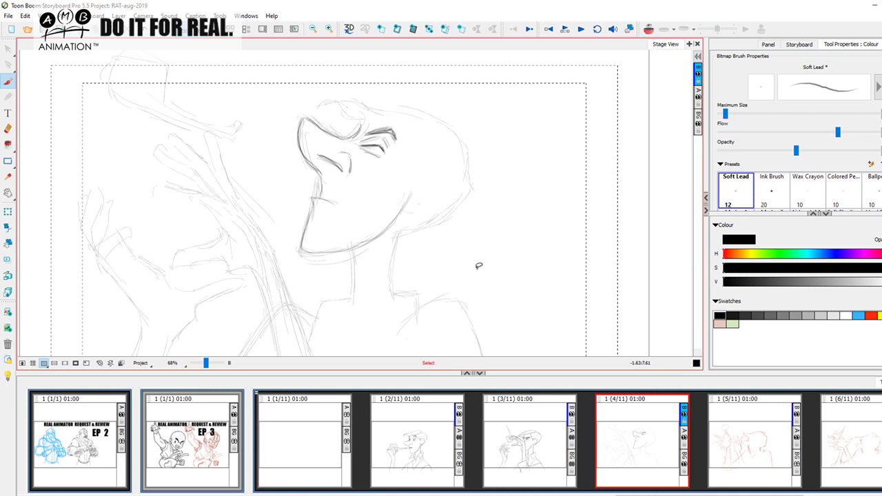
pyautogui.press(',')
pyautogui.press('.')
pyautogui.moveTo(316, 196)
pyautogui.mouseDown()
pyautogui.moveTo(334, 201)
pyautogui.moveTo(314, 215)
pyautogui.mouseUp()
pyautogui.moveTo(314, 205)
pyautogui.mouseDown()
pyautogui.moveTo(299, 251)
pyautogui.moveTo(323, 254)
pyautogui.moveTo(303, 251)
pyautogui.moveTo(354, 243)
pyautogui.moveTo(401, 213)
pyautogui.mouseUp()
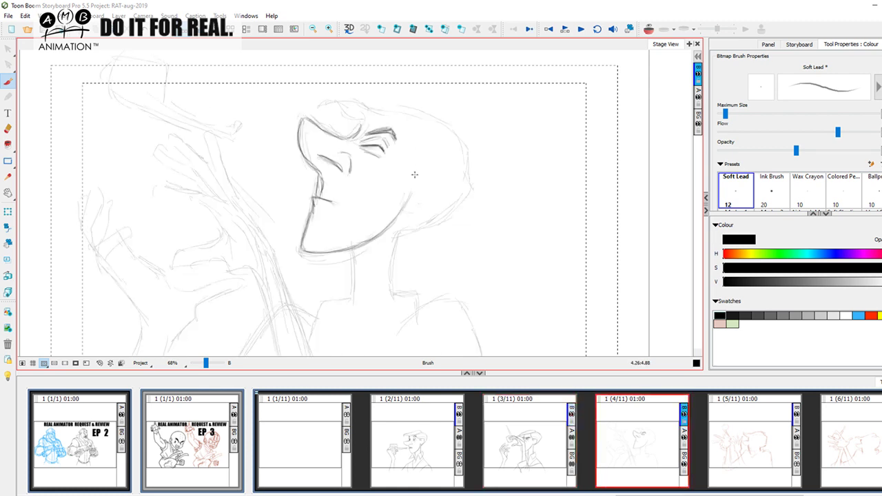
# Draw the temple and sideburn lines and the rounded ear at the end of panel 4's jawline
pyautogui.moveTo(408, 200); pyautogui.dragTo(416, 172)
pyautogui.moveTo(405, 136); pyautogui.dragTo(411, 177)
pyautogui.moveTo(416, 165); pyautogui.dragTo(411, 172)
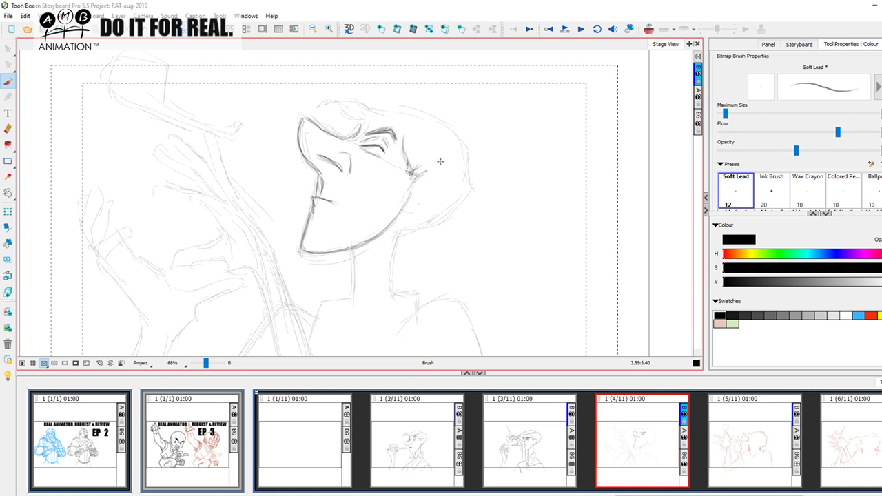
pyautogui.moveTo(445, 179); pyautogui.dragTo(418, 215)
pyautogui.moveTo(441, 181); pyautogui.dragTo(408, 207)
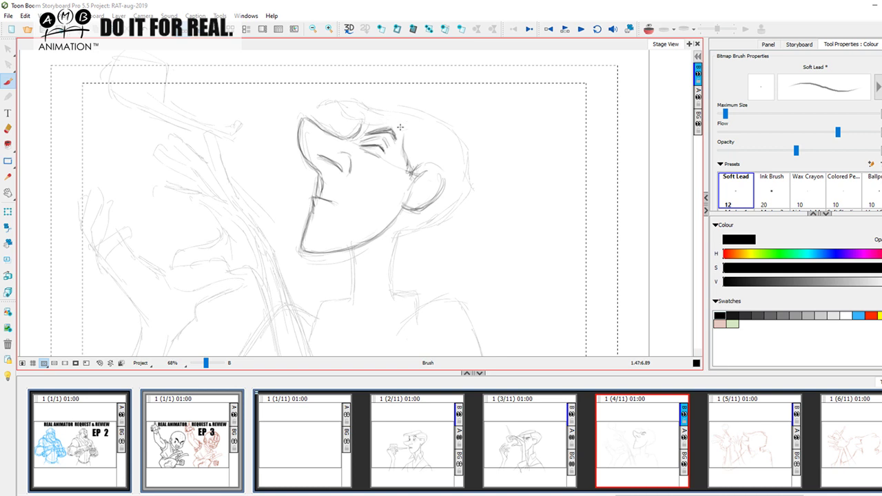
# Draw the hair line from the forehead round the back of the head to the nape in panel 4, comparing with panel 3
pyautogui.moveTo(361, 124)
pyautogui.mouseDown()
pyautogui.moveTo(406, 132)
pyautogui.moveTo(403, 149)
pyautogui.moveTo(449, 148)
pyautogui.moveTo(465, 175)
pyautogui.mouseUp()
pyautogui.moveTo(389, 125); pyautogui.dragTo(460, 157)
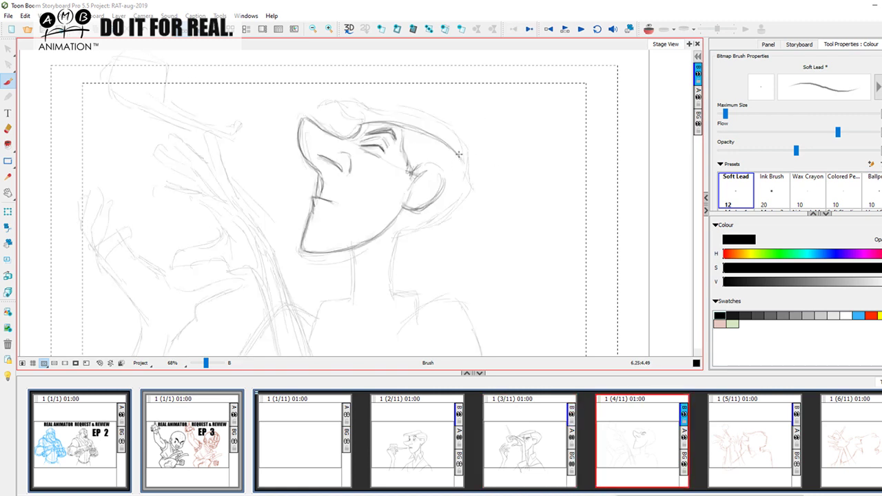
pyautogui.moveTo(464, 160)
pyautogui.mouseDown()
pyautogui.moveTo(469, 188)
pyautogui.moveTo(430, 225)
pyautogui.moveTo(399, 226)
pyautogui.mouseUp()
pyautogui.moveTo(450, 211)
pyautogui.mouseDown()
pyautogui.moveTo(411, 224)
pyautogui.moveTo(471, 183)
pyautogui.mouseUp()
pyautogui.press('Left')
pyautogui.press('Right')
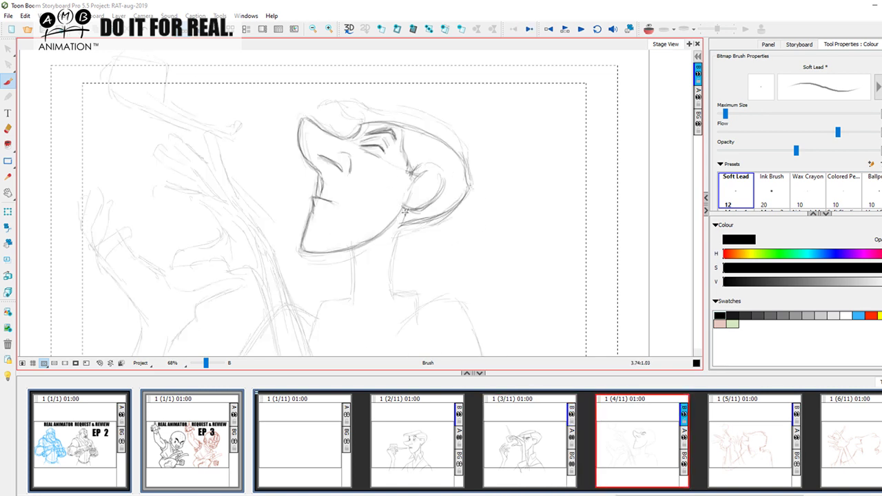
pyautogui.press('Left')
pyautogui.press('Right')
pyautogui.press('Left')
pyautogui.press('Right')
pyautogui.press('Left')
pyautogui.press('Right')
# Draw the front quiff and the upper hair contour sweeping back over the head in panel 4
pyautogui.moveTo(341, 111)
pyautogui.mouseDown()
pyautogui.moveTo(315, 111)
pyautogui.moveTo(332, 104)
pyautogui.moveTo(323, 100)
pyautogui.moveTo(357, 102)
pyautogui.moveTo(353, 96)
pyautogui.moveTo(406, 112)
pyautogui.mouseUp()
pyautogui.press('Left')
pyautogui.press('Right')
pyautogui.moveTo(313, 111); pyautogui.dragTo(348, 113)
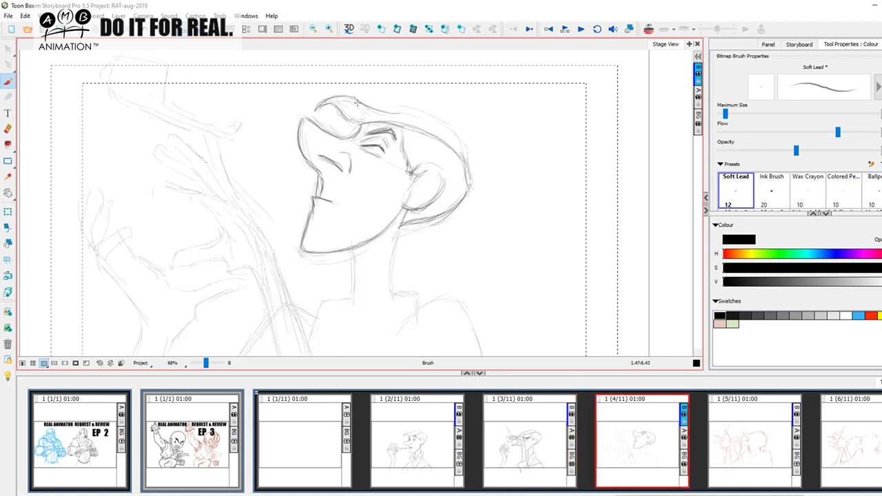
pyautogui.moveTo(344, 100)
pyautogui.mouseDown()
pyautogui.moveTo(368, 124)
pyautogui.moveTo(382, 112)
pyautogui.mouseUp()
pyautogui.moveTo(377, 103)
pyautogui.mouseDown()
pyautogui.moveTo(452, 124)
pyautogui.moveTo(456, 136)
pyautogui.mouseUp()
pyautogui.moveTo(415, 109)
pyautogui.mouseDown()
pyautogui.moveTo(454, 136)
pyautogui.moveTo(462, 131)
pyautogui.moveTo(436, 114)
pyautogui.moveTo(466, 146)
pyautogui.moveTo(461, 138)
pyautogui.moveTo(466, 167)
pyautogui.mouseUp()
pyautogui.press('Left')
pyautogui.press('Right')
# Add inner hair strands from the temple to behind the ear and reinforce the ear outline in panel 4
pyautogui.moveTo(405, 136)
pyautogui.mouseDown()
pyautogui.moveTo(443, 150)
pyautogui.moveTo(458, 166)
pyautogui.mouseUp()
pyautogui.moveTo(408, 153)
pyautogui.mouseDown()
pyautogui.moveTo(454, 175)
pyautogui.moveTo(450, 198)
pyautogui.mouseUp()
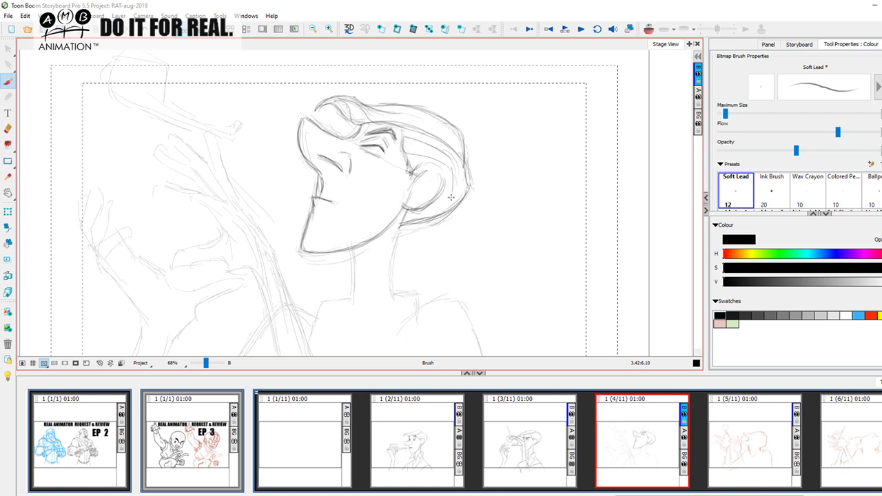
pyautogui.moveTo(412, 170); pyautogui.dragTo(438, 201)
pyautogui.press('Left')
pyautogui.press('Right')
pyautogui.press('Left')
pyautogui.press('Right')
# Flip repeatedly through panels 2, 3 and 4 to check how the head moves between the poses
pyautogui.click(445, 444)
pyautogui.click(672, 440)
pyautogui.click(442, 449)
pyautogui.click(548, 445)
pyautogui.click(667, 443)
pyautogui.click(421, 444)
pyautogui.click(658, 426)
pyautogui.click(441, 422)
pyautogui.click(541, 428)
pyautogui.click(648, 428)
pyautogui.click(430, 427)
pyautogui.click(540, 433)
pyautogui.click(646, 435)
pyautogui.click(437, 445)
pyautogui.click(643, 429)
pyautogui.click(441, 430)
pyautogui.click(536, 437)
pyautogui.click(639, 423)
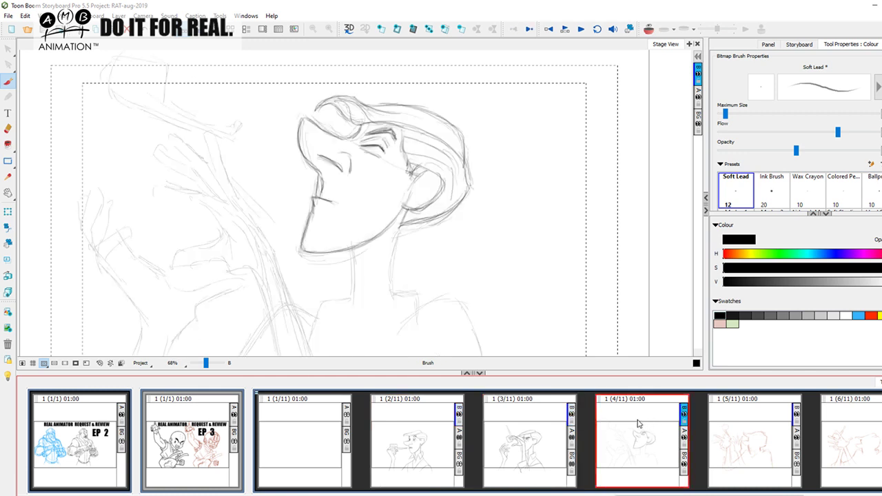
pyautogui.click(429, 438)
pyautogui.click(538, 435)
pyautogui.click(641, 430)
pyautogui.click(437, 436)
pyautogui.click(541, 437)
pyautogui.click(620, 438)
pyautogui.click(534, 441)
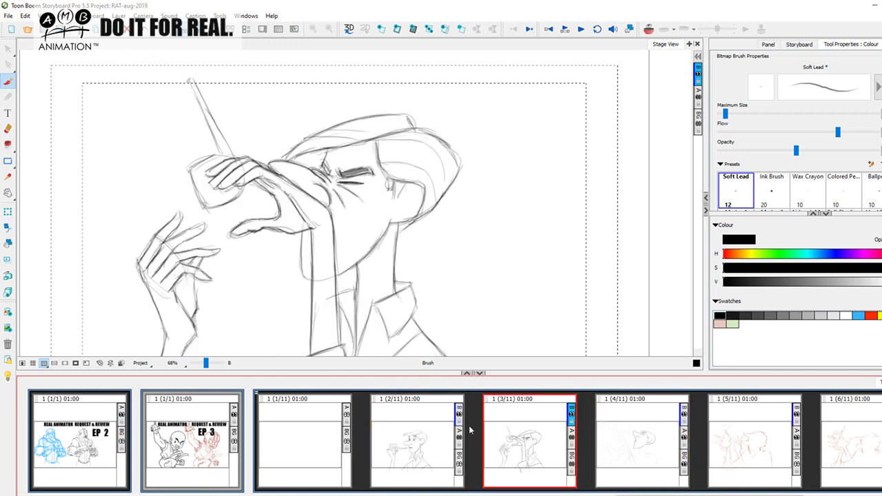
pyautogui.click(428, 451)
pyautogui.click(545, 443)
pyautogui.click(638, 435)
# Draw the back and front lines of the neck below the head in panel 4
pyautogui.press('space')
pyautogui.moveTo(440, 260); pyautogui.dragTo(403, 210)
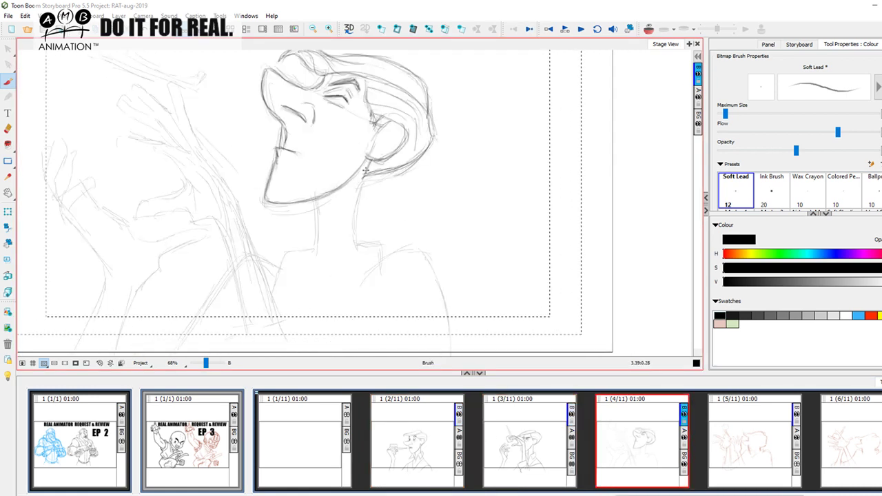
pyautogui.moveTo(361, 189); pyautogui.dragTo(357, 240)
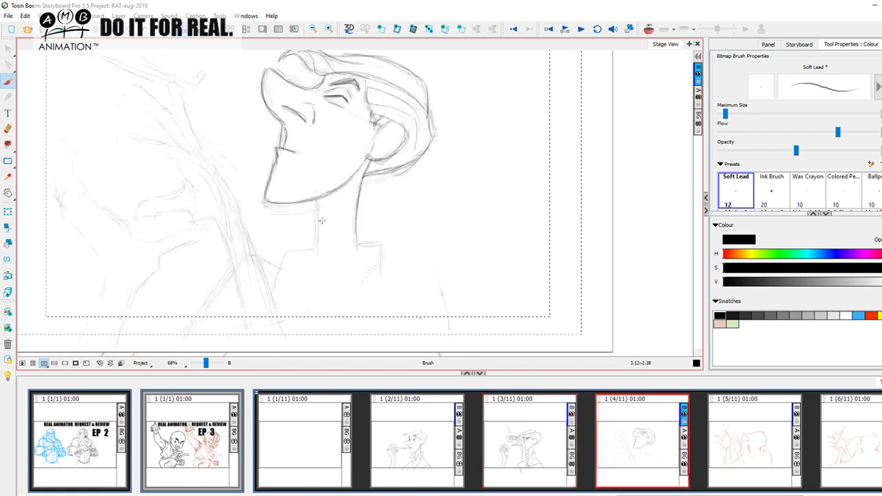
pyautogui.moveTo(319, 217)
pyautogui.mouseDown()
pyautogui.moveTo(319, 238)
pyautogui.moveTo(319, 228)
pyautogui.mouseUp()
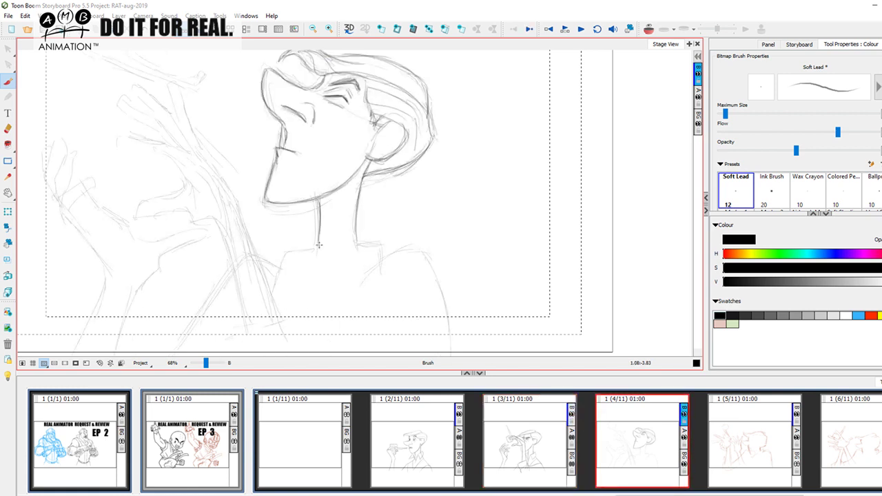
# Turn on onion skin and check panel 4's head and neck placement against panels 2 and 3
pyautogui.click(648, 29)
pyautogui.click(549, 461)
pyautogui.click(618, 443)
pyautogui.click(526, 449)
pyautogui.click(630, 428)
pyautogui.click(546, 434)
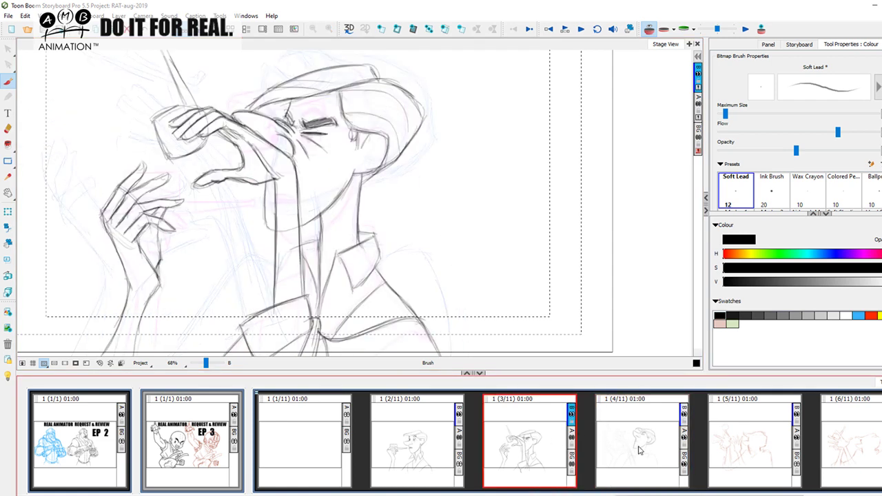
pyautogui.click(423, 449)
pyautogui.click(530, 443)
pyautogui.click(644, 444)
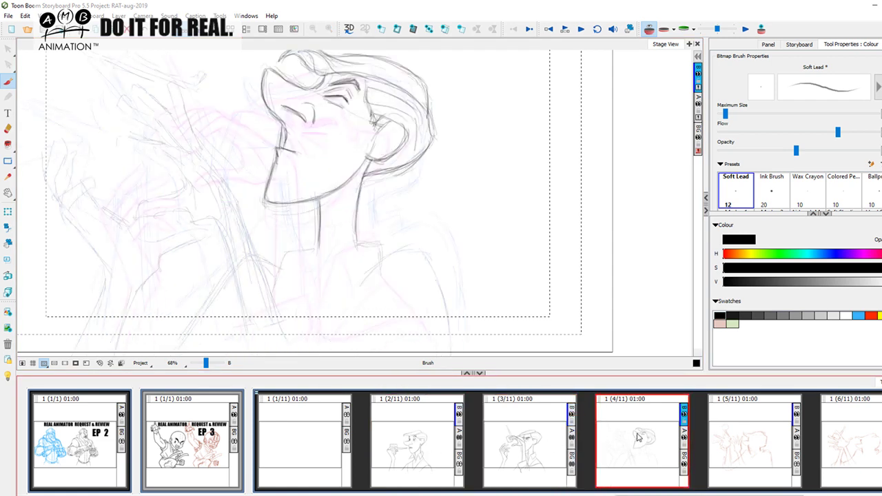
# Turn off onion skin and compare the neck and shoulders of panel 4 with panels 2 and 3
pyautogui.click(650, 32)
pyautogui.click(531, 452)
pyautogui.click(604, 437)
pyautogui.click(531, 444)
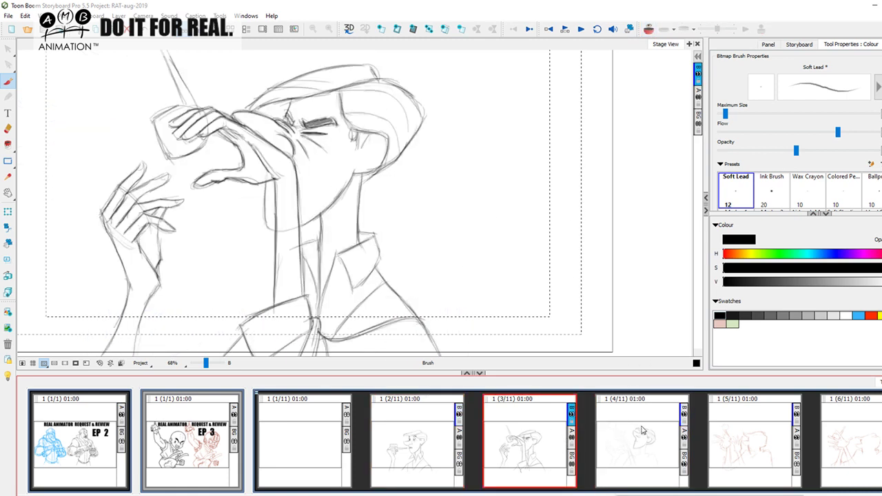
pyautogui.click(639, 432)
pyautogui.click(446, 443)
pyautogui.click(531, 440)
pyautogui.click(646, 422)
pyautogui.click(441, 454)
pyautogui.click(634, 423)
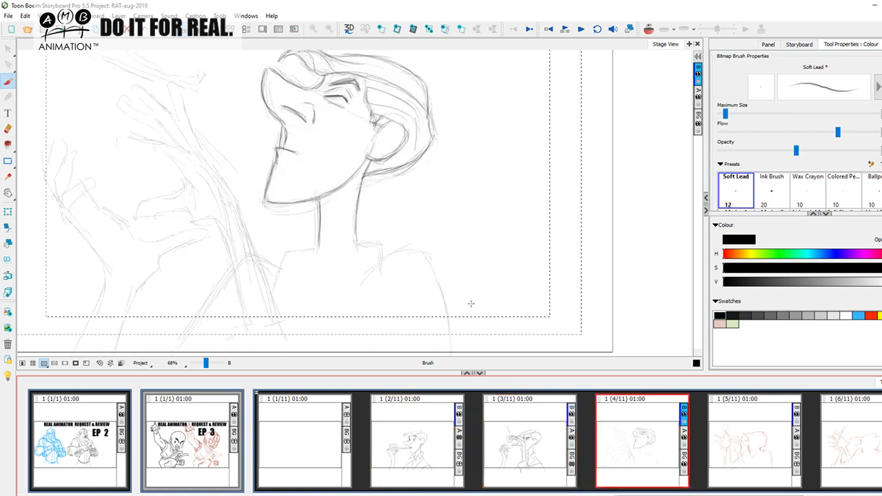
pyautogui.press('a')
pyautogui.press('s')
pyautogui.click(648, 29)
pyautogui.click(648, 29)
pyautogui.press('a')
pyautogui.press('s')
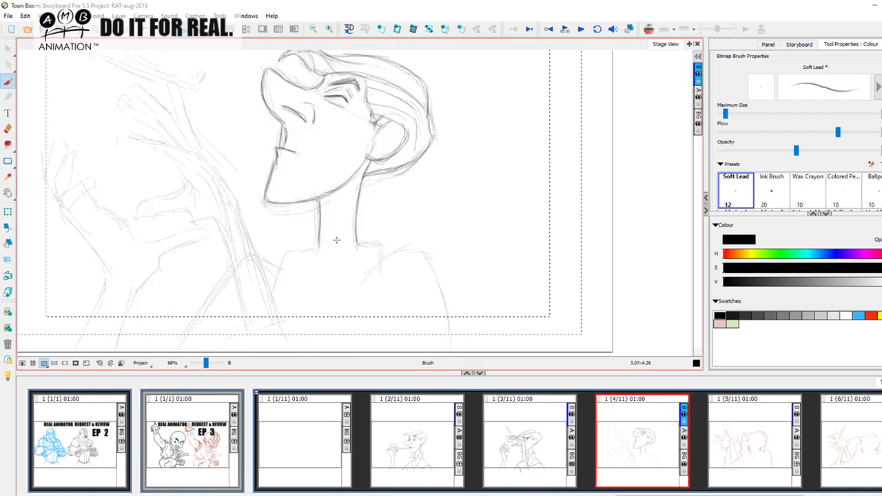
# Extend the front line of panel 4's neck down to the chest, checking it against panel 3
pyautogui.moveTo(319, 210); pyautogui.dragTo(318, 295)
pyautogui.press('a')
pyautogui.press('s')
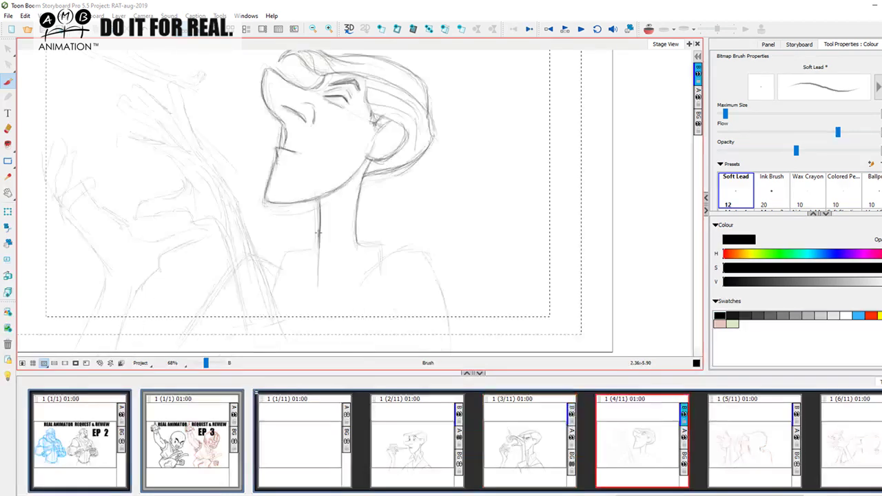
pyautogui.press('a')
pyautogui.press('s')
pyautogui.moveTo(317, 279); pyautogui.dragTo(317, 324)
# Draw the near collar flap around the back of the neck in panel 4, using panels 2 and 3 as reference
pyautogui.moveTo(325, 292); pyautogui.dragTo(354, 249)
pyautogui.click(412, 450)
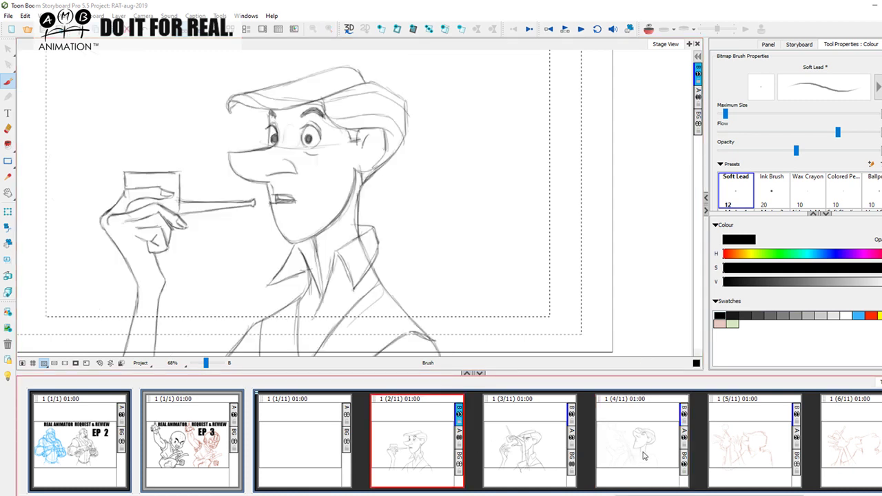
pyautogui.press('s')
pyautogui.press('s')
pyautogui.moveTo(323, 308)
pyautogui.mouseDown()
pyautogui.moveTo(332, 266)
pyautogui.moveTo(374, 244)
pyautogui.mouseUp()
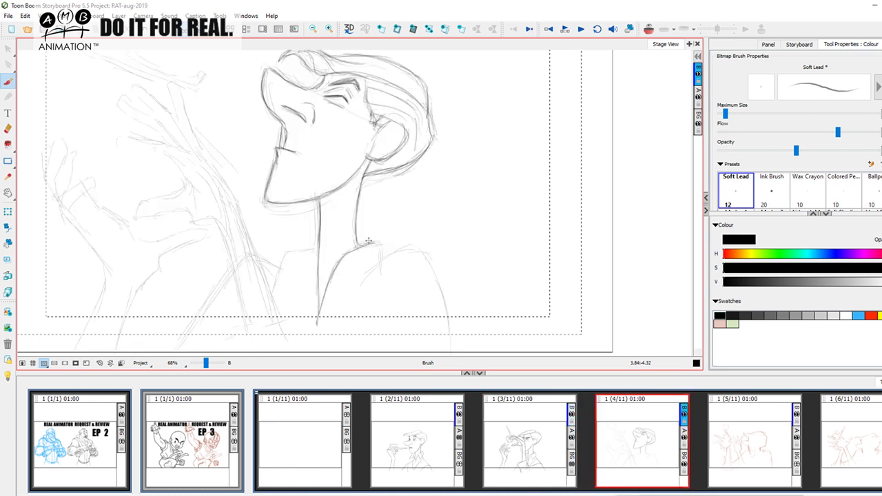
pyautogui.moveTo(355, 240)
pyautogui.mouseDown()
pyautogui.moveTo(383, 244)
pyautogui.moveTo(383, 261)
pyautogui.moveTo(353, 279)
pyautogui.mouseUp()
pyautogui.press('Left')
pyautogui.press('Right')
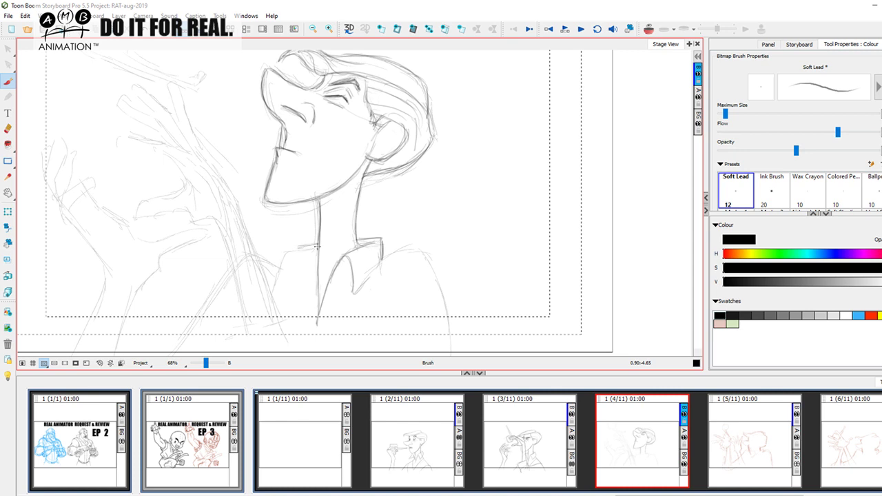
# Draw the far collar flap in front of the neck and compare it with panel 3
pyautogui.moveTo(289, 248)
pyautogui.mouseDown()
pyautogui.moveTo(273, 286)
pyautogui.moveTo(307, 268)
pyautogui.moveTo(310, 222)
pyautogui.moveTo(273, 213)
pyautogui.moveTo(282, 250)
pyautogui.moveTo(304, 266)
pyautogui.moveTo(313, 289)
pyautogui.moveTo(299, 258)
pyautogui.moveTo(309, 286)
pyautogui.mouseUp()
pyautogui.moveTo(293, 254)
pyautogui.mouseDown()
pyautogui.moveTo(317, 296)
pyautogui.moveTo(275, 286)
pyautogui.moveTo(303, 269)
pyautogui.mouseUp()
pyautogui.press('Left')
pyautogui.press('Right')
# Draw the near shoulder from the collar over the top and down the outside of the upper arm
pyautogui.moveTo(458, 290); pyautogui.dragTo(433, 267)
pyautogui.moveTo(328, 277); pyautogui.dragTo(375, 226)
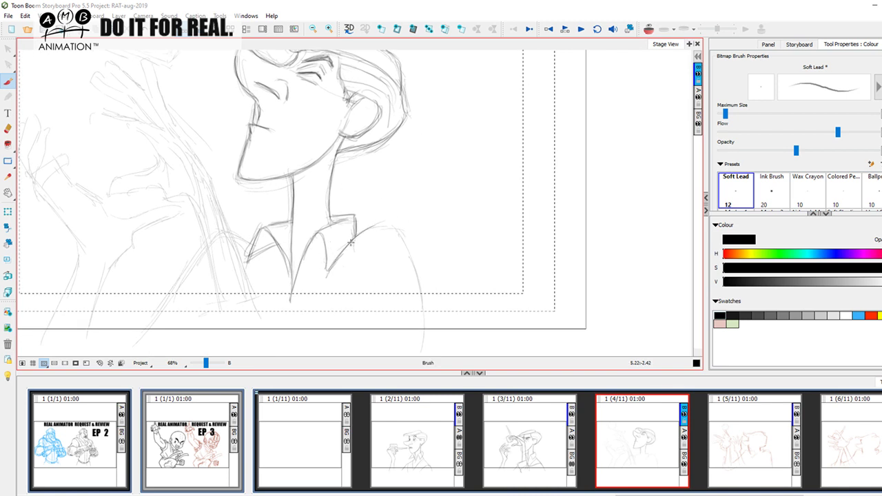
pyautogui.moveTo(338, 255)
pyautogui.mouseDown()
pyautogui.moveTo(361, 231)
pyautogui.moveTo(394, 226)
pyautogui.moveTo(421, 300)
pyautogui.mouseUp()
pyautogui.press('Left')
pyautogui.press('Right')
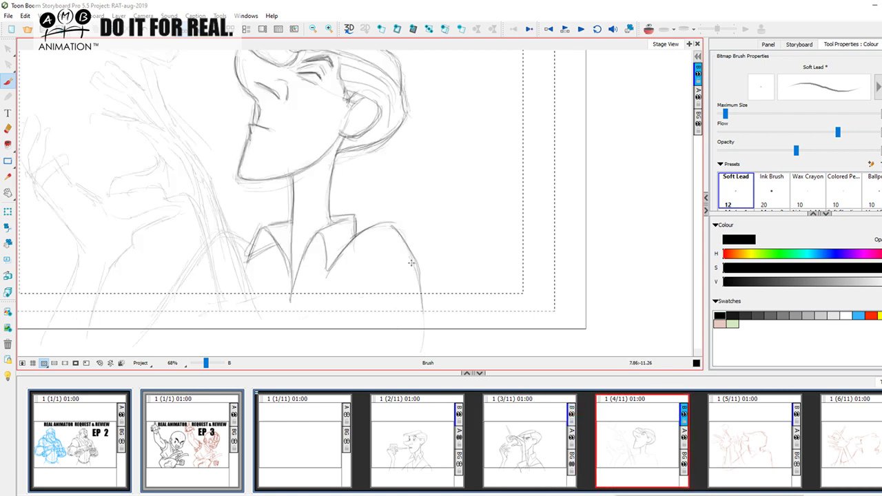
pyautogui.moveTo(407, 248); pyautogui.dragTo(423, 352)
pyautogui.press('Left')
pyautogui.press('Right')
# Draw the shirt's front edge below the near collar, down to the folds beside the raised arm's cuff
pyautogui.moveTo(328, 265)
pyautogui.mouseDown()
pyautogui.moveTo(307, 311)
pyautogui.moveTo(280, 326)
pyautogui.moveTo(299, 310)
pyautogui.moveTo(282, 318)
pyautogui.moveTo(265, 310)
pyautogui.moveTo(281, 347)
pyautogui.mouseUp()
pyautogui.press('Left')
pyautogui.press('Right')
pyautogui.moveTo(259, 315)
pyautogui.mouseDown()
pyautogui.moveTo(274, 310)
pyautogui.moveTo(288, 351)
pyautogui.moveTo(320, 293)
pyautogui.mouseUp()
pyautogui.press('Left')
pyautogui.press('Right')
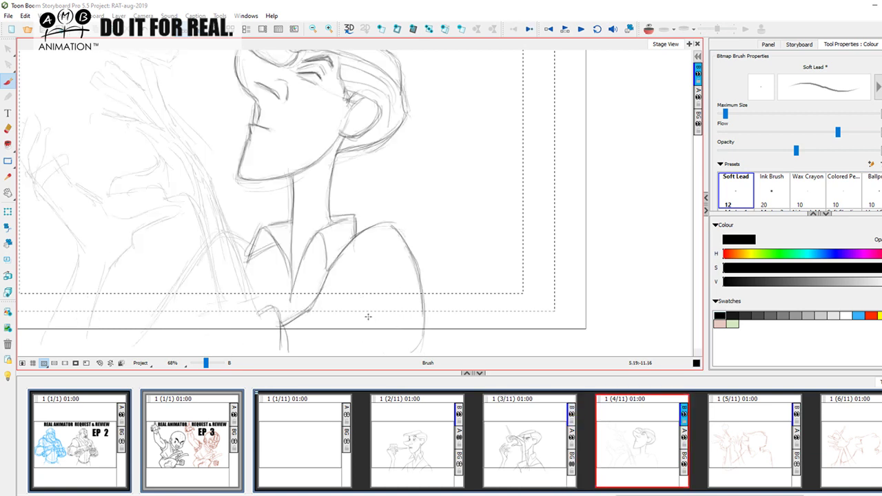
# Draw the diagonal sleeve line across the near arm below the shoulder
pyautogui.moveTo(378, 310); pyautogui.dragTo(334, 345)
pyautogui.press('Left')
pyautogui.press('Right')
pyautogui.moveTo(390, 315); pyautogui.dragTo(322, 358)
pyautogui.press('Left')
pyautogui.press('Right')
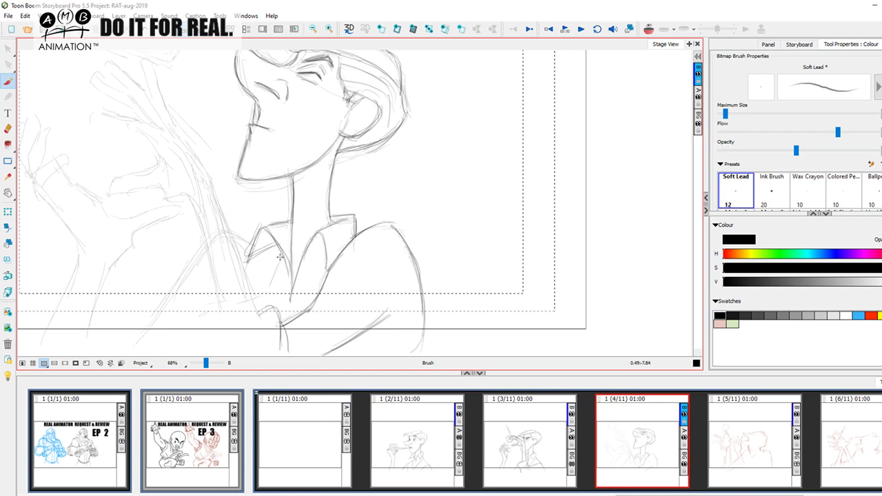
# Draw the shirt line under the far collar and the rolled cuff of the raised arm, flipping to panel 3 for comparison
pyautogui.moveTo(281, 254); pyautogui.dragTo(258, 304)
pyautogui.press('Left')
pyautogui.press('Right')
pyautogui.press('Left')
pyautogui.press('Right')
pyautogui.press('Left')
pyautogui.moveTo(257, 295)
pyautogui.mouseDown()
pyautogui.moveTo(222, 311)
pyautogui.moveTo(216, 331)
pyautogui.moveTo(204, 319)
pyautogui.moveTo(241, 361)
pyautogui.moveTo(213, 322)
pyautogui.moveTo(216, 353)
pyautogui.moveTo(204, 330)
pyautogui.moveTo(260, 319)
pyautogui.moveTo(265, 345)
pyautogui.moveTo(246, 355)
pyautogui.mouseUp()
pyautogui.press('Right')
pyautogui.press('Left')
pyautogui.press('Right')
pyautogui.press('Left')
pyautogui.press('Right')
# Draw both edges of the raised forearm from the cuff up to the wrist
pyautogui.press('space')
pyautogui.moveTo(299, 301); pyautogui.dragTo(326, 287)
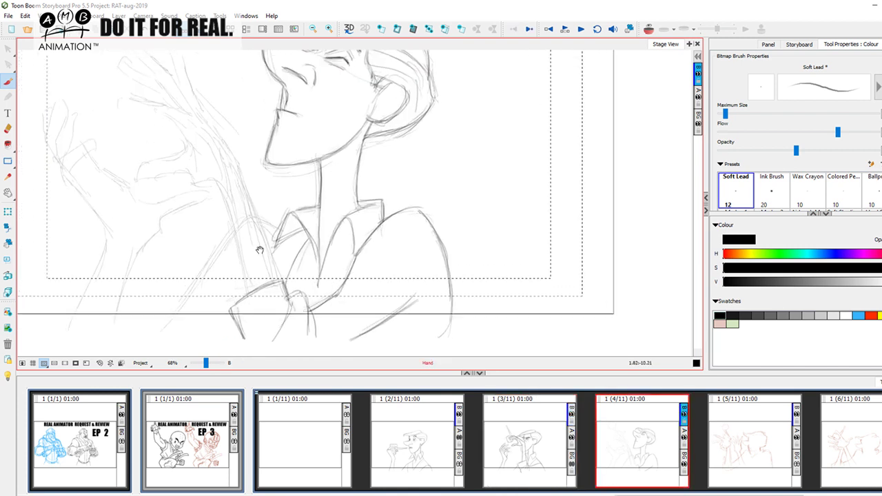
pyautogui.press('space')
pyautogui.moveTo(257, 252); pyautogui.dragTo(254, 283)
pyautogui.press('Left')
pyautogui.press('Right')
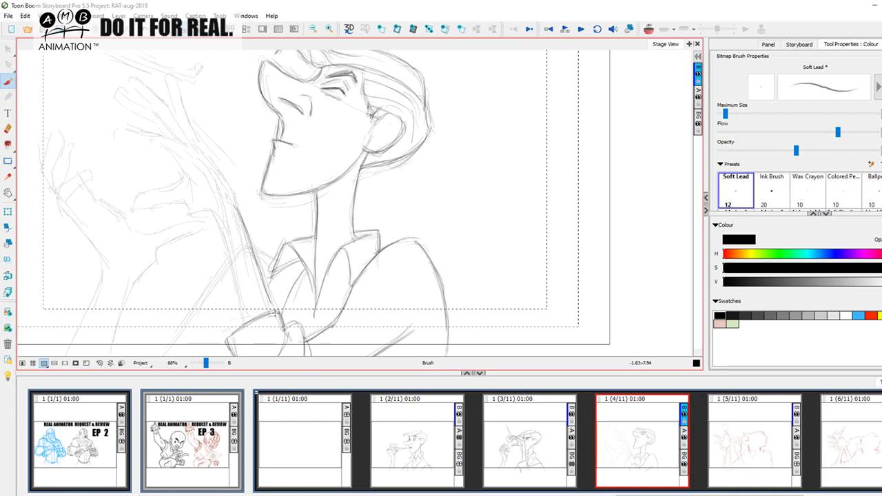
pyautogui.press('Left')
pyautogui.press('Right')
pyautogui.moveTo(206, 212)
pyautogui.mouseDown()
pyautogui.moveTo(222, 227)
pyautogui.moveTo(240, 307)
pyautogui.mouseUp()
pyautogui.moveTo(226, 240); pyautogui.dragTo(244, 324)
pyautogui.moveTo(233, 276); pyautogui.dragTo(244, 326)
# Draw the back of the raised hand from the wrist up toward the fingertips
pyautogui.moveTo(206, 363); pyautogui.dragTo(205, 366)
pyautogui.press('Left')
pyautogui.press('Right')
pyautogui.press('Left')
pyautogui.press('Right')
pyautogui.moveTo(302, 230); pyautogui.dragTo(290, 255)
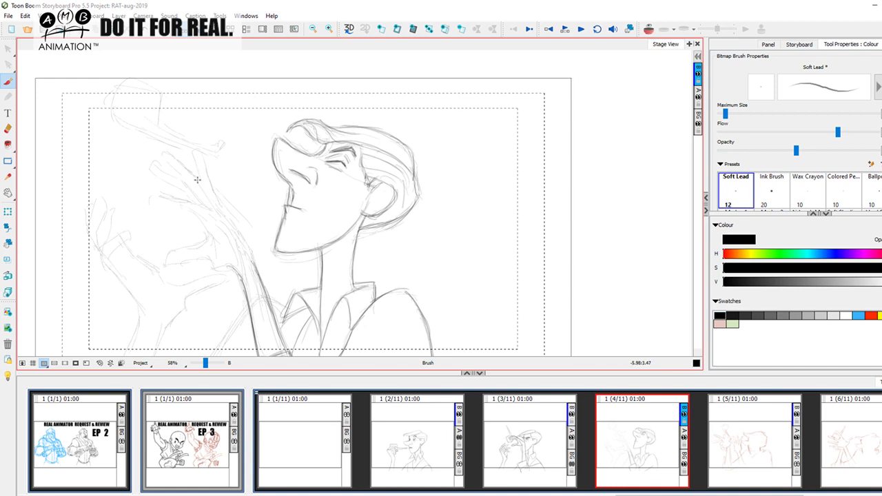
pyautogui.moveTo(165, 147); pyautogui.dragTo(251, 255)
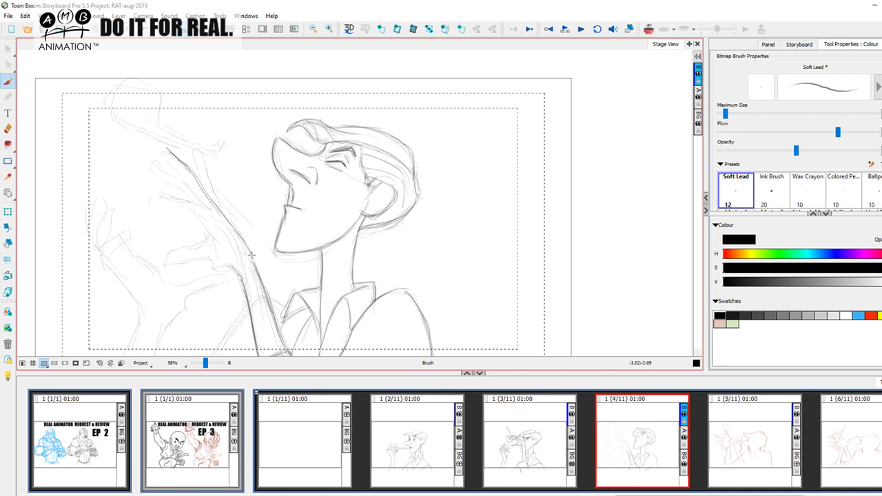
pyautogui.moveTo(172, 154); pyautogui.dragTo(254, 270)
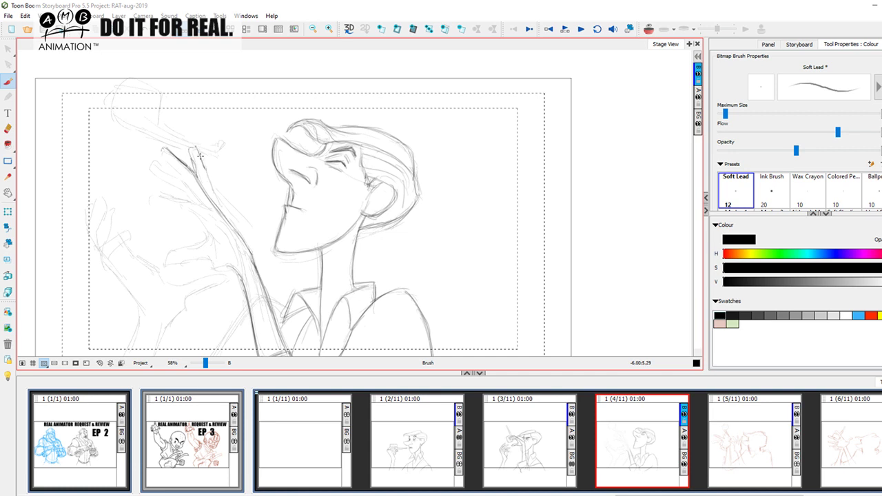
# Outline the raised hand's index finger and start the finger next to it
pyautogui.moveTo(207, 179); pyautogui.dragTo(221, 209)
pyautogui.press('Right')
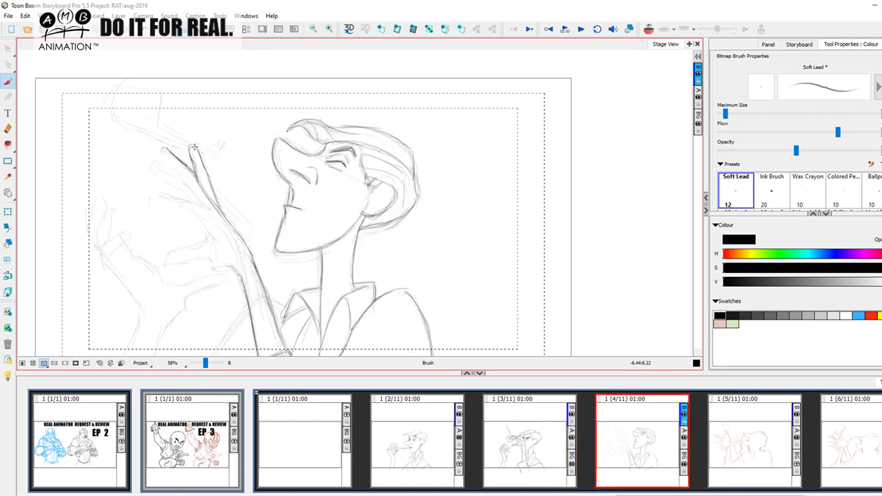
pyautogui.moveTo(160, 152); pyautogui.dragTo(176, 172)
pyautogui.moveTo(189, 182)
pyautogui.mouseDown()
pyautogui.moveTo(203, 202)
pyautogui.moveTo(188, 181)
pyautogui.mouseUp()
pyautogui.press(',')
pyautogui.press('.')
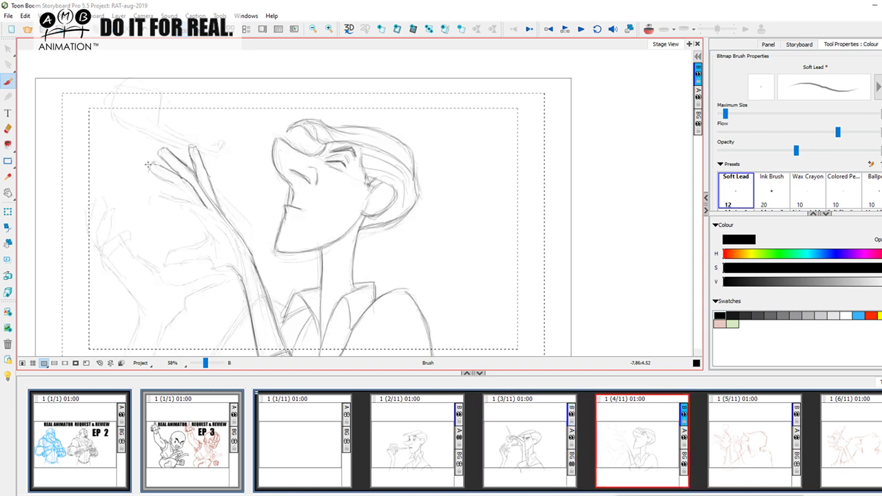
# Draw the remaining fingers of the raised hand and check them against panel 3
pyautogui.moveTo(165, 161); pyautogui.dragTo(189, 199)
pyautogui.press(',')
pyautogui.press('.')
pyautogui.moveTo(163, 193); pyautogui.dragTo(189, 199)
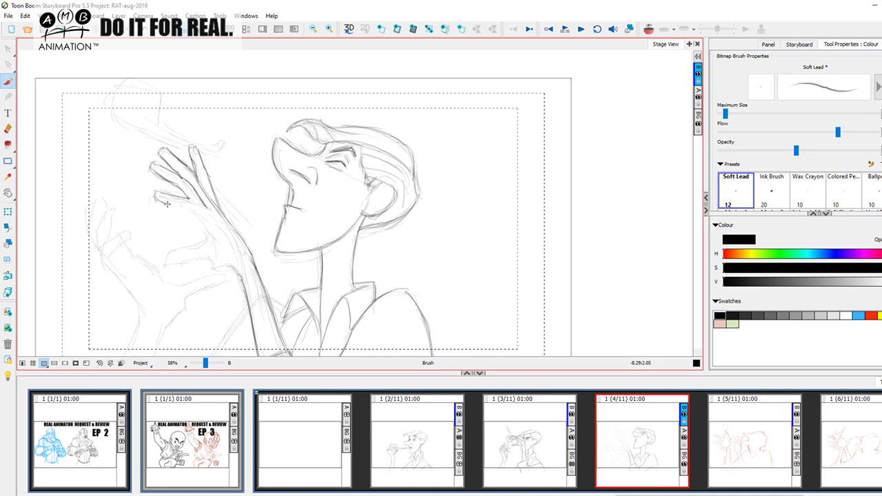
pyautogui.moveTo(164, 201); pyautogui.dragTo(187, 209)
pyautogui.press('Left')
pyautogui.press('Right')
# Draw the base of the fingers and the palm edge running down toward the thumb of the raised hand
pyautogui.moveTo(191, 199); pyautogui.dragTo(211, 213)
pyautogui.press('Left')
pyautogui.press('Right')
pyautogui.moveTo(186, 208); pyautogui.dragTo(215, 238)
pyautogui.press('Left')
pyautogui.press('Right')
pyautogui.press('Left')
pyautogui.press('Right')
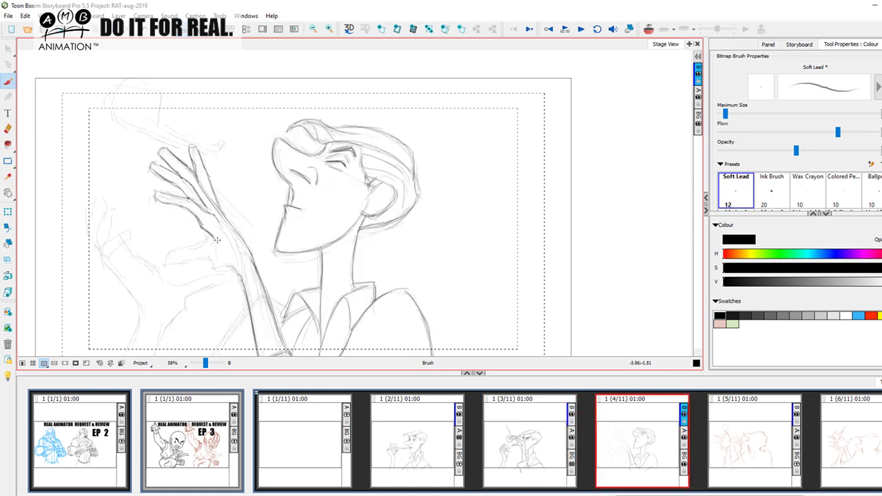
# Draw the upper edge and tip of the raised hand's thumb, flipping between panels 3 and 4
pyautogui.press('Left')
pyautogui.press('Right')
pyautogui.press('Left')
pyautogui.press('Right')
pyautogui.press('Left')
pyautogui.press('Right')
pyautogui.press('Left')
pyautogui.press('Right')
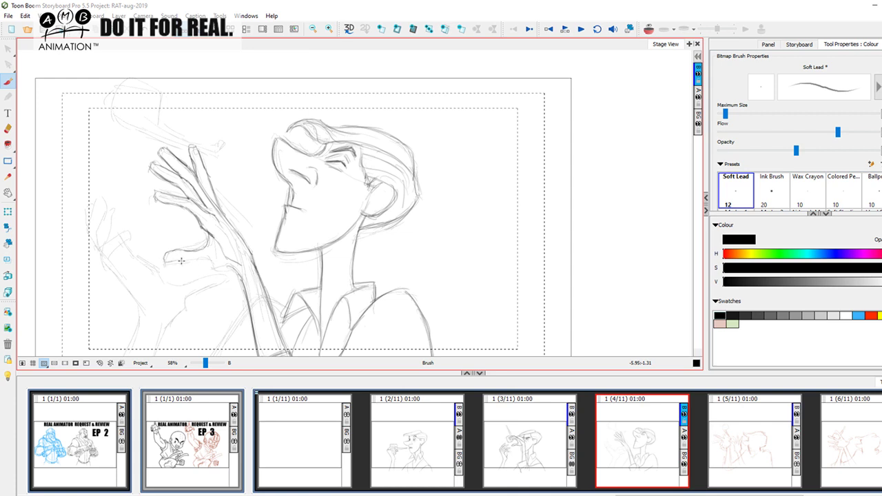
# Draw the underside of the raised hand's thumb back to the wrist
pyautogui.moveTo(166, 258); pyautogui.dragTo(220, 267)
pyautogui.press('Left')
pyautogui.press('Right')
pyautogui.press('Left')
pyautogui.press('Right')
# Strengthen the outer line of the raised hand and compare the pose with panels 2 and 3
pyautogui.moveTo(197, 157); pyautogui.dragTo(236, 234)
pyautogui.press('.')
pyautogui.press('Left')
pyautogui.press('Right')
pyautogui.click(427, 454)
pyautogui.click(668, 431)
pyautogui.click(442, 444)
pyautogui.click(543, 458)
pyautogui.press('Right')
# Redraw the lower hand's thumb and palm contour and add the inner line of its wrist
pyautogui.moveTo(318, 274)
pyautogui.mouseDown()
pyautogui.moveTo(315, 263)
pyautogui.moveTo(332, 254)
pyautogui.mouseUp()
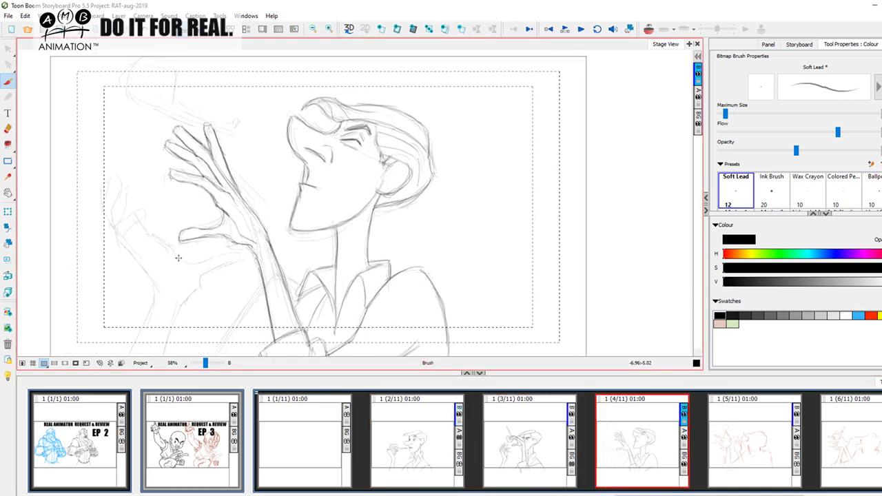
pyautogui.moveTo(202, 239); pyautogui.dragTo(224, 259)
pyautogui.hotkey('ctrl', 'z')
pyautogui.hotkey('ctrl', 'z')
pyautogui.moveTo(169, 252)
pyautogui.mouseDown()
pyautogui.moveTo(211, 259)
pyautogui.moveTo(241, 249)
pyautogui.moveTo(226, 263)
pyautogui.moveTo(247, 255)
pyautogui.mouseUp()
pyautogui.press('Left')
pyautogui.press('Right')
pyautogui.moveTo(200, 284); pyautogui.dragTo(181, 304)
pyautogui.press(',')
pyautogui.press('.')
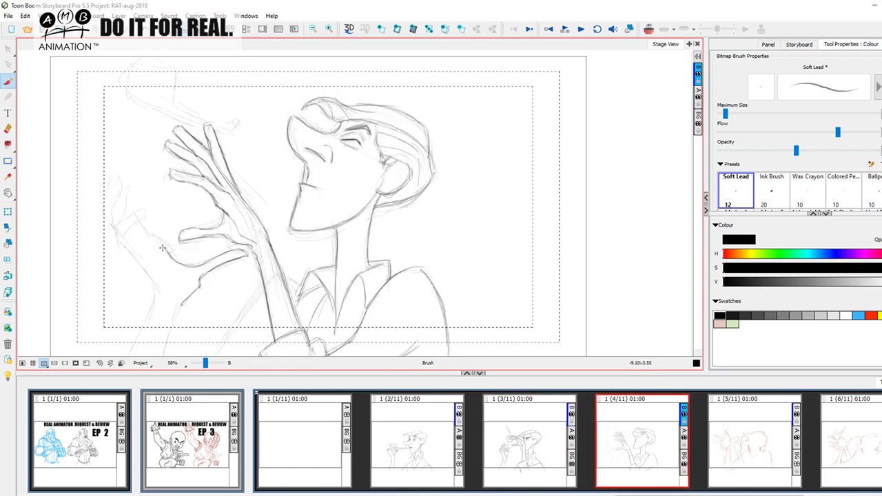
# Draw the fingers of the lower hand over the rough and compare them with panel 3
pyautogui.moveTo(162, 247); pyautogui.dragTo(146, 232)
pyautogui.moveTo(96, 173); pyautogui.dragTo(171, 262)
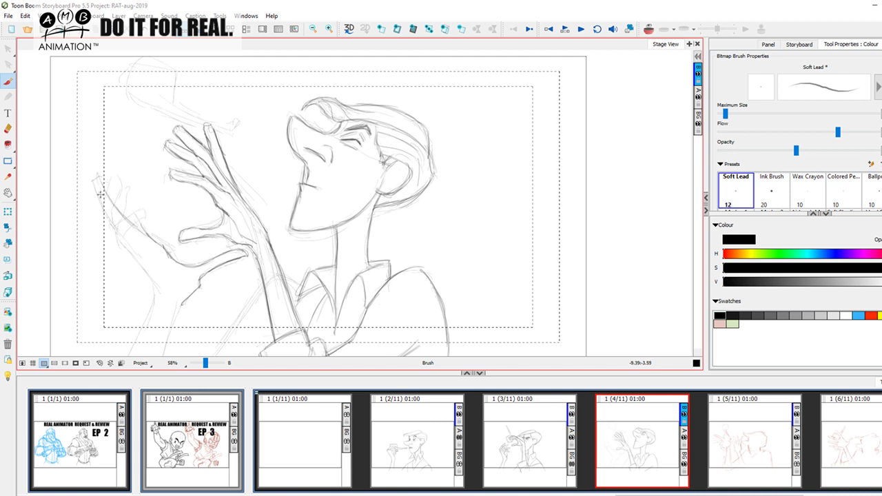
pyautogui.moveTo(102, 196)
pyautogui.mouseDown()
pyautogui.moveTo(97, 182)
pyautogui.moveTo(101, 198)
pyautogui.mouseUp()
pyautogui.moveTo(132, 262)
pyautogui.mouseDown()
pyautogui.moveTo(125, 231)
pyautogui.moveTo(133, 215)
pyautogui.mouseUp()
pyautogui.moveTo(137, 240)
pyautogui.mouseDown()
pyautogui.moveTo(135, 251)
pyautogui.moveTo(140, 232)
pyautogui.moveTo(113, 226)
pyautogui.moveTo(119, 197)
pyautogui.mouseUp()
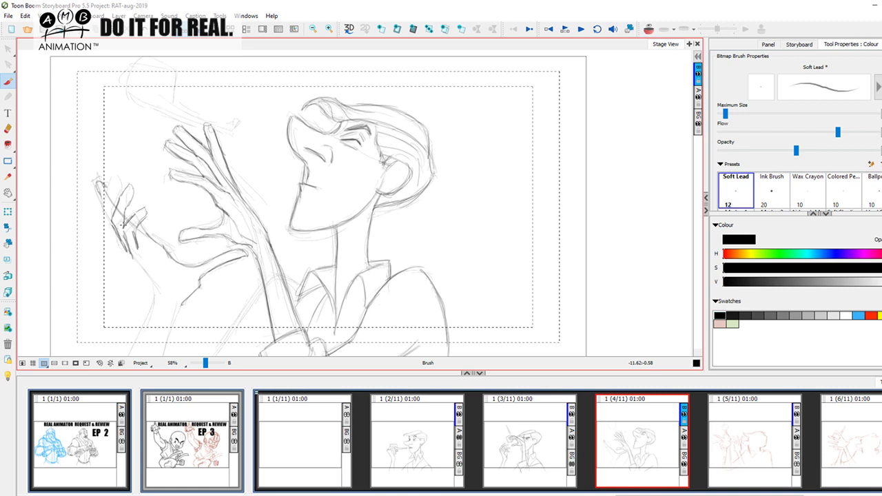
pyautogui.moveTo(106, 198); pyautogui.dragTo(108, 216)
pyautogui.press('Left')
pyautogui.press('Right')
pyautogui.press('Left')
pyautogui.press('Right')
# Draw the outer wrist and both sides of the forearm below the lower hand
pyautogui.moveTo(190, 290); pyautogui.dragTo(184, 253)
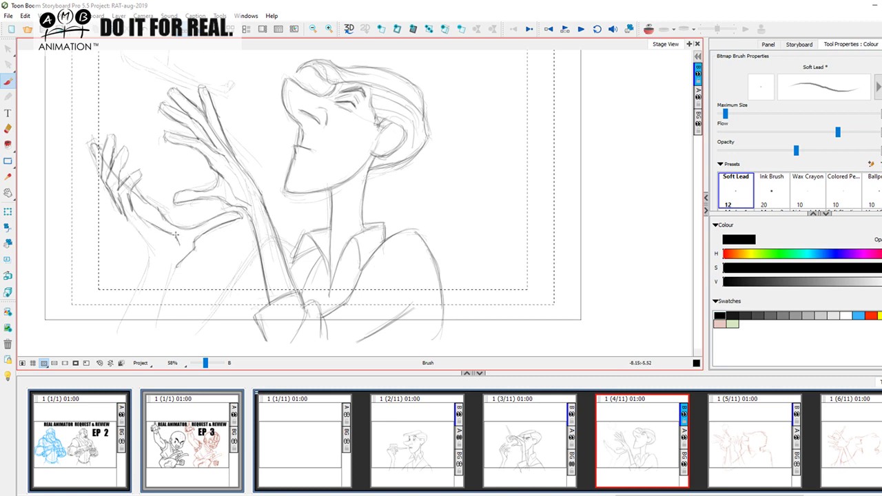
pyautogui.moveTo(128, 222); pyautogui.dragTo(152, 254)
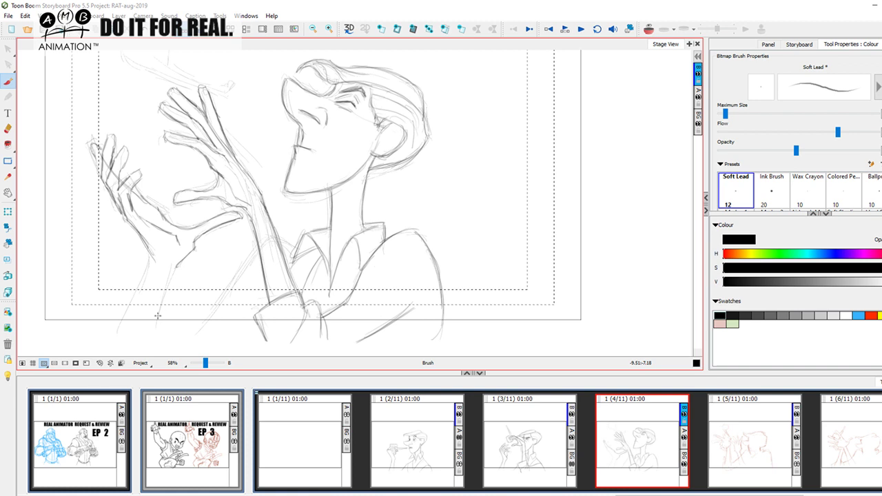
pyautogui.moveTo(153, 261); pyautogui.dragTo(120, 337)
pyautogui.moveTo(183, 261); pyautogui.dragTo(157, 343)
pyautogui.press('Left')
pyautogui.press('Right')
# Draw the far shoulder and upper arm line behind the raised forearm and compare the arms with panel 3
pyautogui.moveTo(302, 298); pyautogui.dragTo(280, 290)
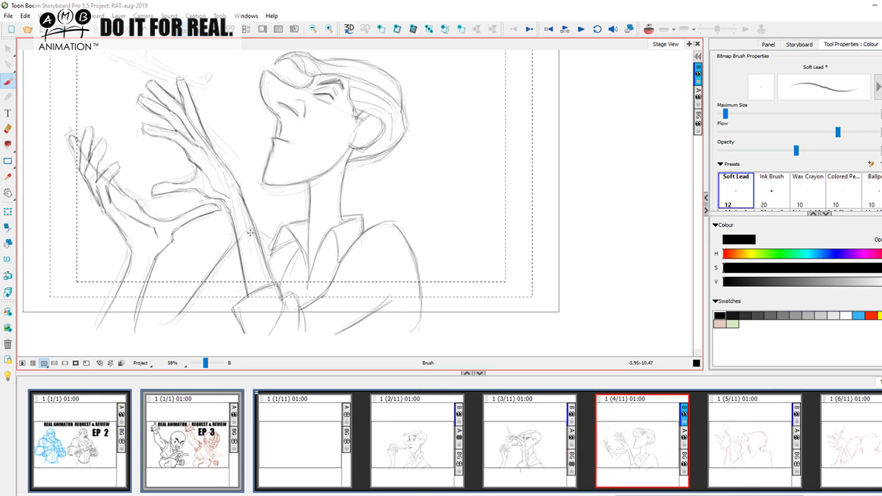
pyautogui.moveTo(256, 193); pyautogui.dragTo(288, 283)
pyautogui.press('Left')
pyautogui.press('Right')
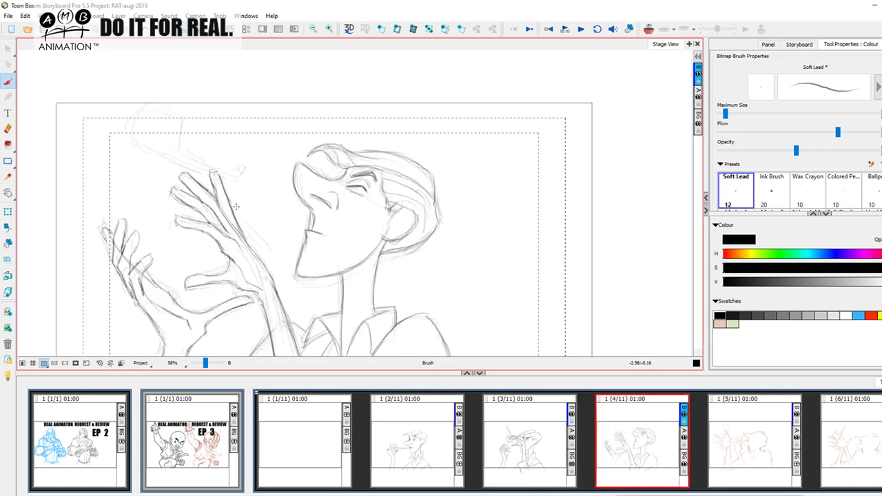
pyautogui.press('Left')
pyautogui.press('Right')
pyautogui.press('Left')
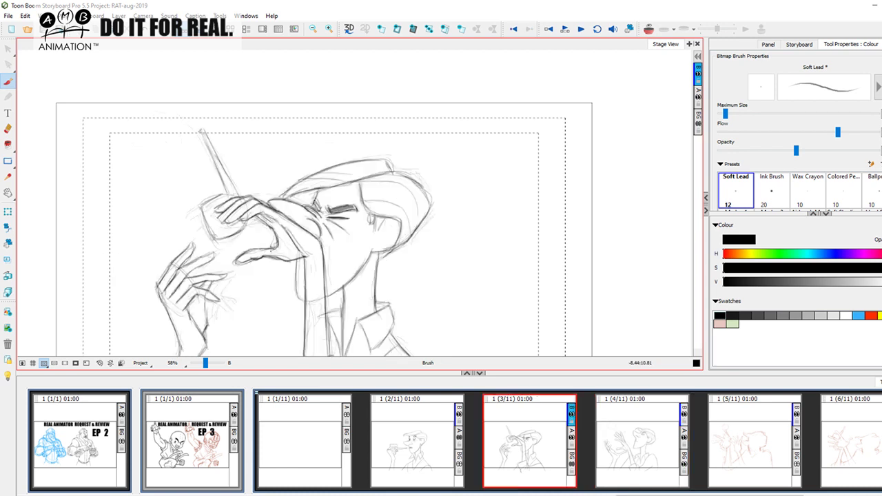
pyautogui.press('Right')
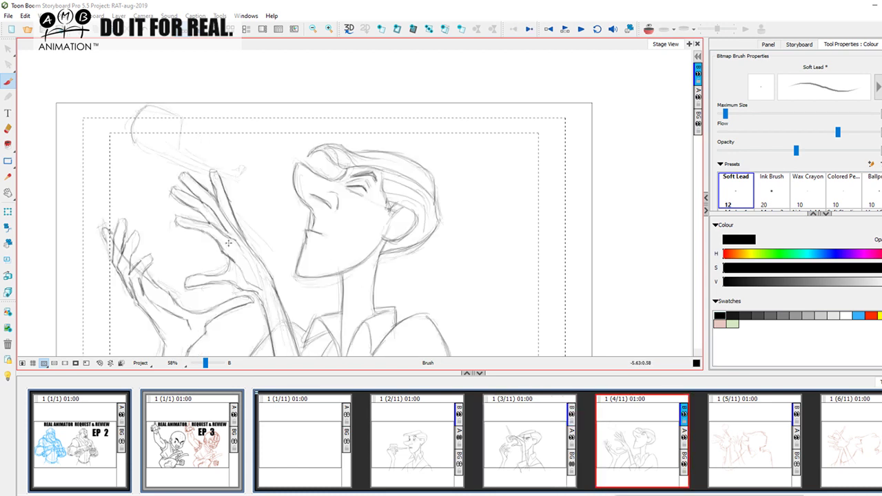
# Draw the airborne object's rounded body and long thin stem over the rough above the raised hands in panel 4
pyautogui.moveTo(144, 119)
pyautogui.mouseDown()
pyautogui.moveTo(180, 117)
pyautogui.moveTo(148, 133)
pyautogui.moveTo(139, 151)
pyautogui.moveTo(168, 143)
pyautogui.moveTo(162, 112)
pyautogui.moveTo(176, 114)
pyautogui.moveTo(177, 139)
pyautogui.moveTo(149, 106)
pyautogui.moveTo(138, 112)
pyautogui.moveTo(140, 143)
pyautogui.moveTo(145, 104)
pyautogui.moveTo(181, 115)
pyautogui.moveTo(134, 146)
pyautogui.moveTo(198, 166)
pyautogui.moveTo(177, 132)
pyautogui.moveTo(175, 144)
pyautogui.moveTo(215, 168)
pyautogui.mouseUp()
pyautogui.moveTo(165, 157)
pyautogui.mouseDown()
pyautogui.moveTo(216, 170)
pyautogui.moveTo(237, 179)
pyautogui.mouseUp()
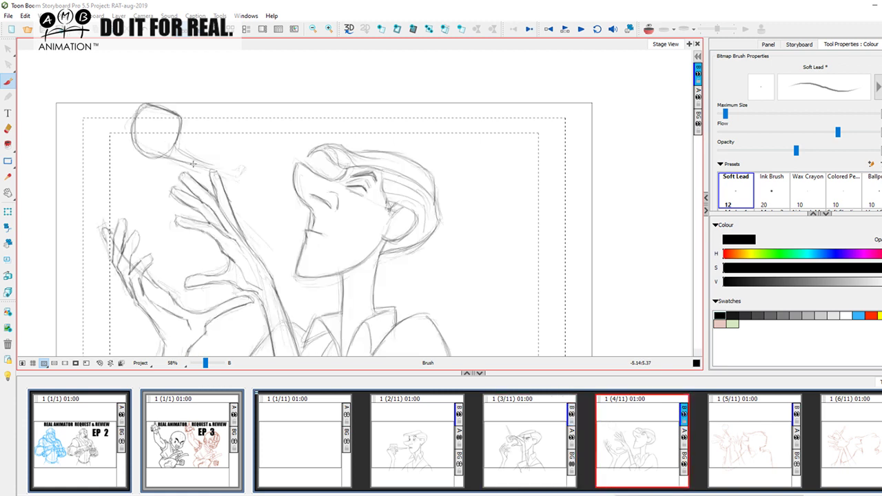
pyautogui.moveTo(177, 146); pyautogui.dragTo(226, 167)
pyautogui.moveTo(171, 158); pyautogui.dragTo(230, 169)
pyautogui.moveTo(163, 155); pyautogui.dragTo(206, 165)
# Flip repeatedly between panels 2, 3 and 4 to compare the poses, hands and object position at full-frame view
pyautogui.press('Left')
pyautogui.press('Right')
pyautogui.click(426, 444)
pyautogui.press('Right')
pyautogui.press('Right')
pyautogui.press('Left')
pyautogui.press('Right')
pyautogui.press('Left')
pyautogui.press('Left')
pyautogui.press('Right')
pyautogui.press('Right')
pyautogui.press('Left')
pyautogui.press('Left')
pyautogui.press('Right')
pyautogui.press('Right')
pyautogui.moveTo(205, 363); pyautogui.dragTo(203, 363)
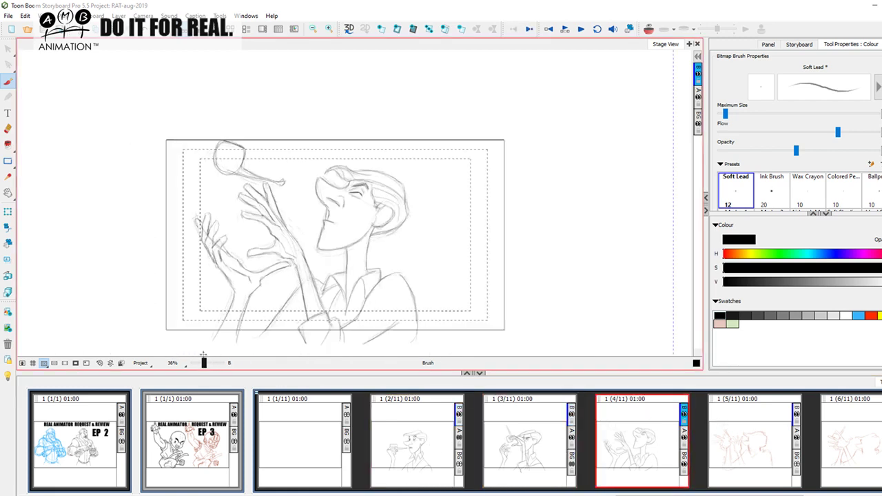
pyautogui.click(698, 98)
pyautogui.click(525, 445)
pyautogui.click(628, 431)
pyautogui.click(517, 447)
pyautogui.click(417, 441)
pyautogui.click(523, 440)
pyautogui.click(635, 431)
pyautogui.moveTo(512, 236); pyautogui.dragTo(493, 249)
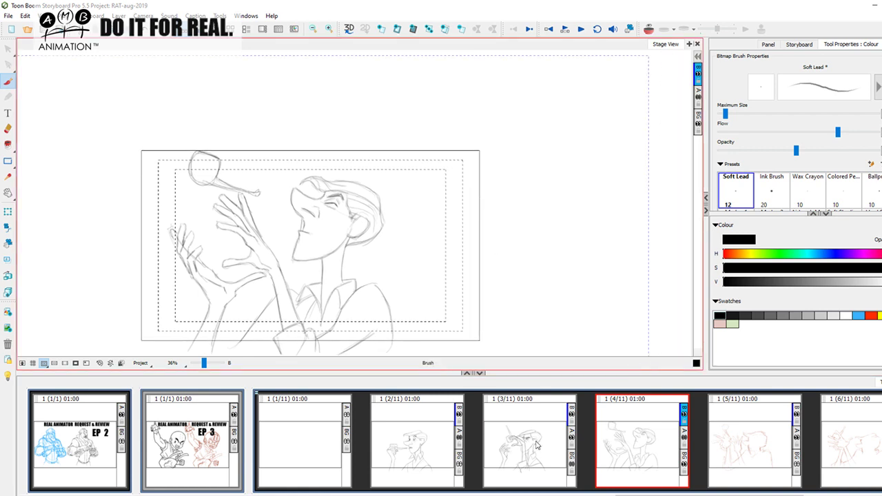
# Duplicate the clean drawing's layer B in panel 4 and compare the panel with panel 3
pyautogui.rightClick(696, 71)
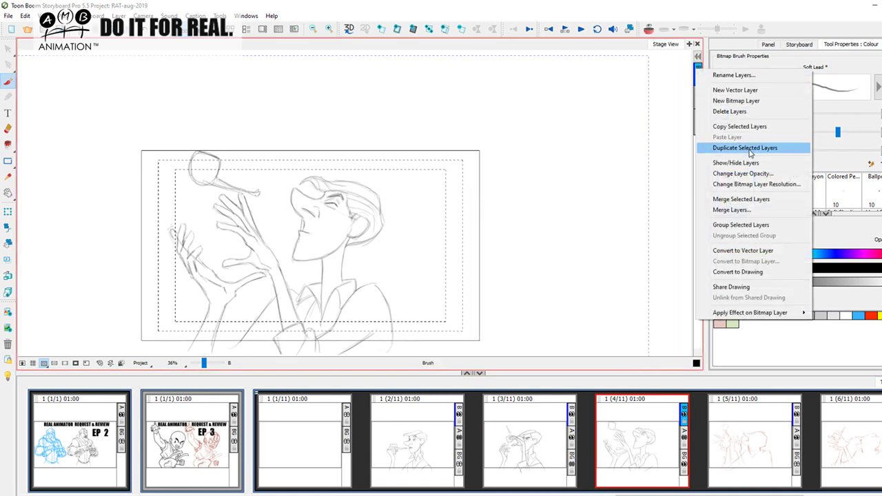
pyautogui.click(751, 148)
pyautogui.click(537, 449)
pyautogui.click(621, 440)
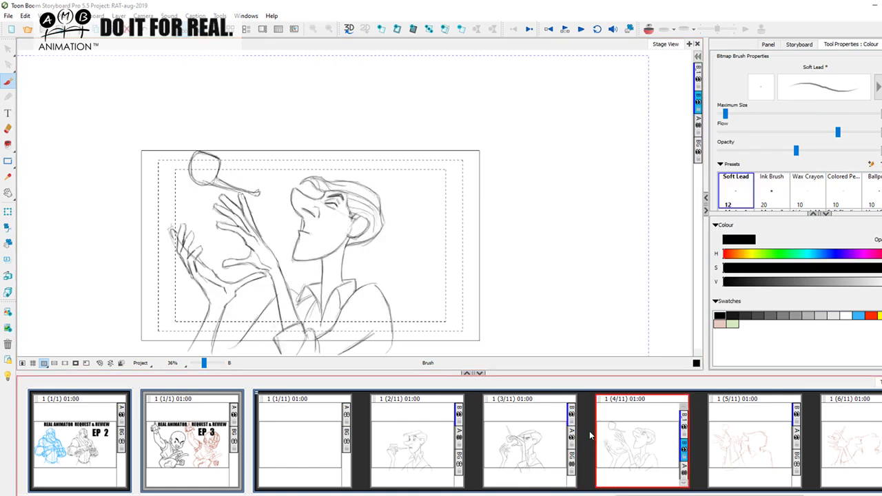
# Merge panel 4's duplicated layer with the original clean layer and rename the merged layer B
pyautogui.click(698, 71)
pyautogui.rightClick(698, 71)
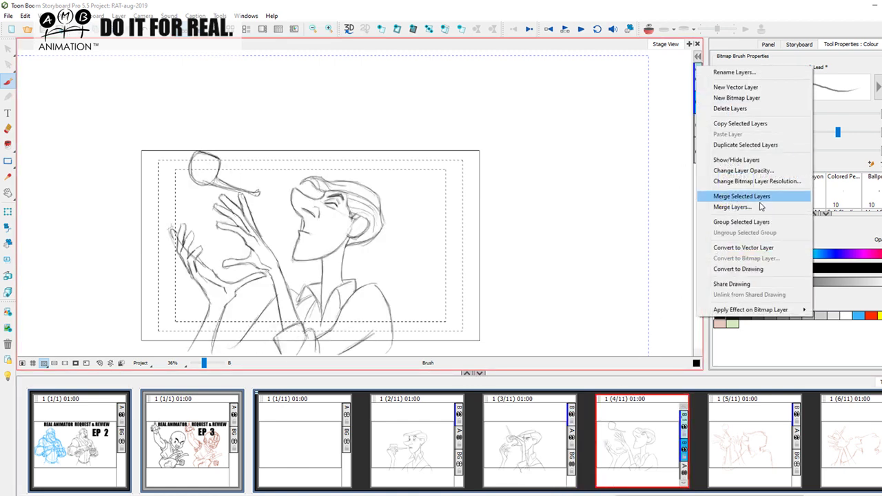
pyautogui.click(732, 195)
pyautogui.click(471, 274)
pyautogui.doubleClick(698, 73)
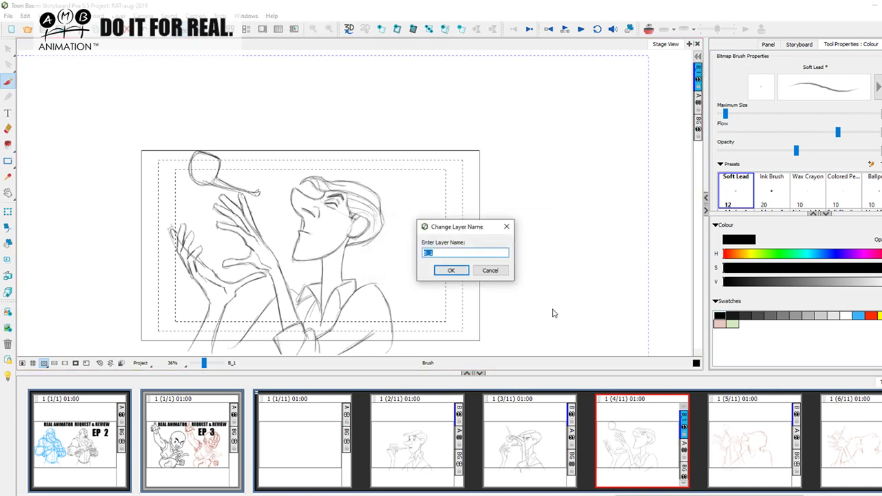
pyautogui.write('B')
pyautogui.click(450, 271)
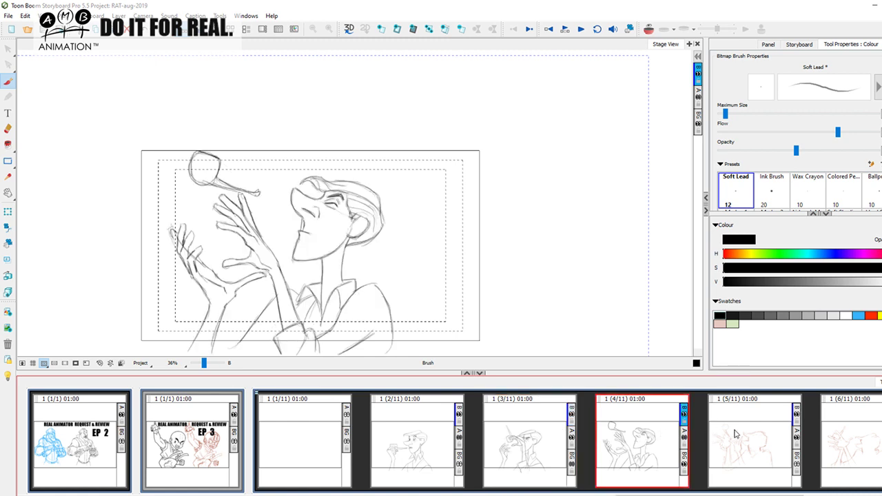
# Recolour all the red rough strokes on panel 5's layer A to light grey and compare the panel with panel 4
pyautogui.click(739, 440)
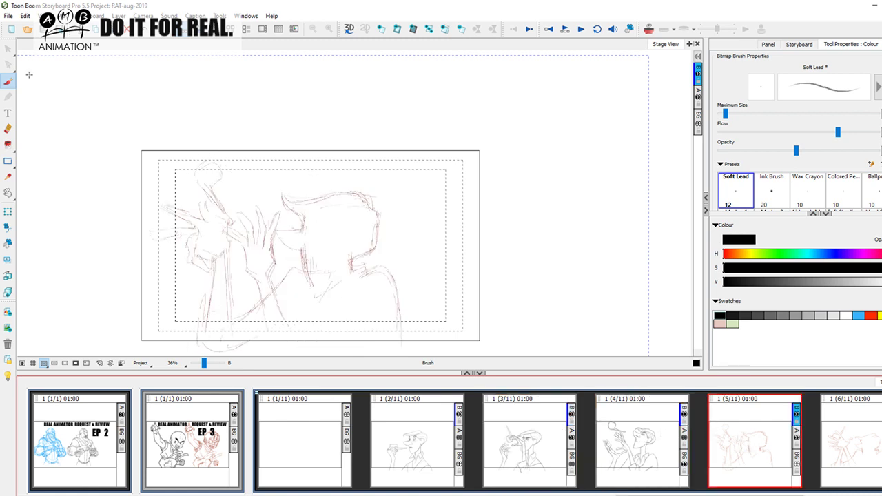
pyautogui.click(699, 91)
pyautogui.click(8, 49)
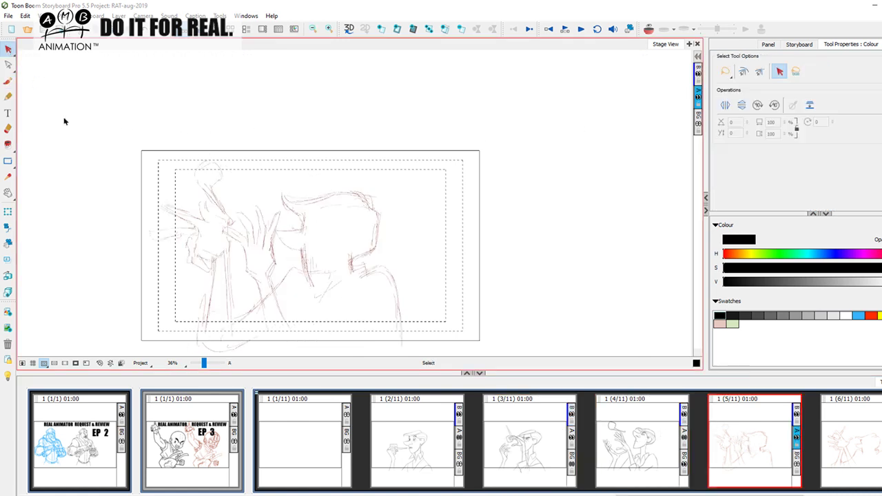
pyautogui.hotkey('ctrl', 'a')
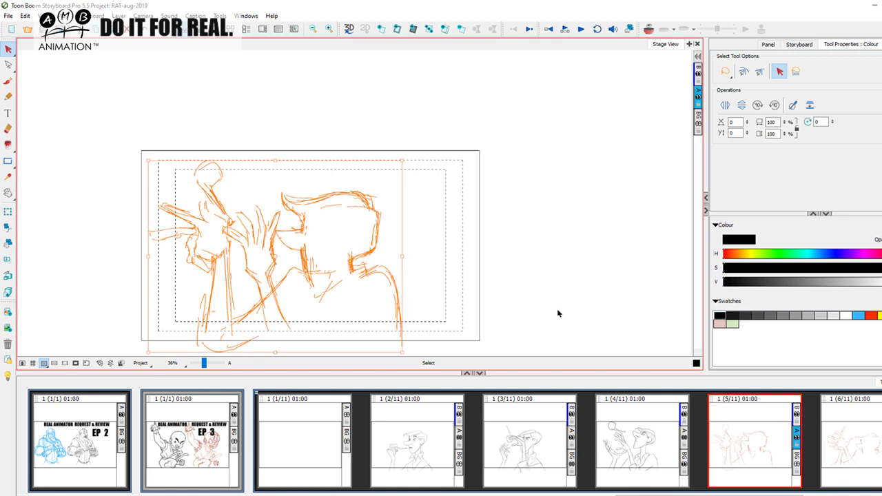
pyautogui.click(833, 314)
pyautogui.click(598, 305)
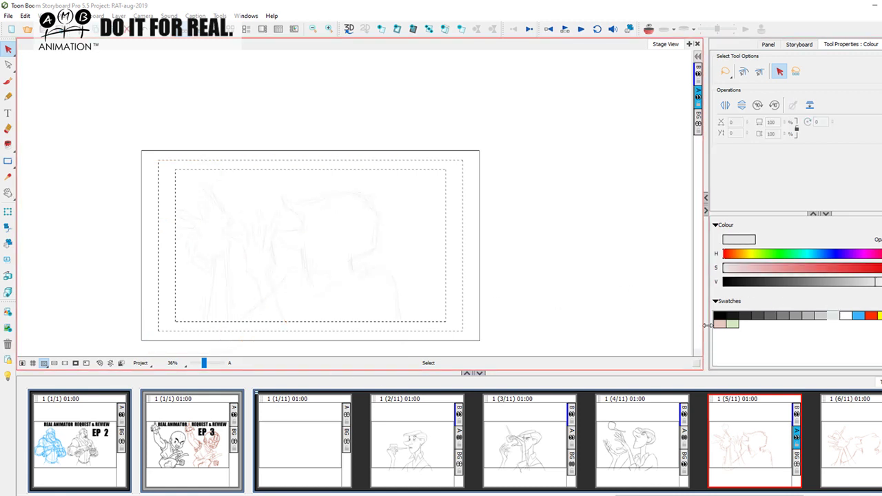
pyautogui.hotkey('ctrl', 'a')
pyautogui.click(821, 314)
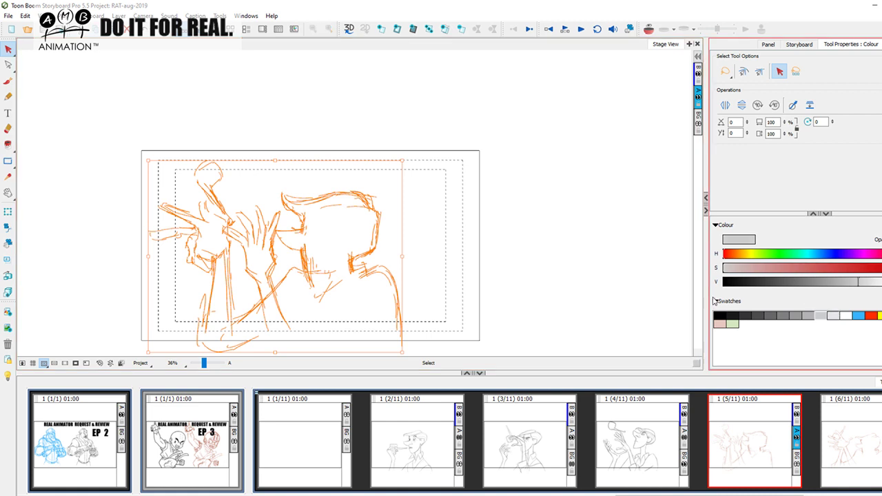
pyautogui.click(623, 310)
pyautogui.click(627, 433)
pyautogui.click(744, 430)
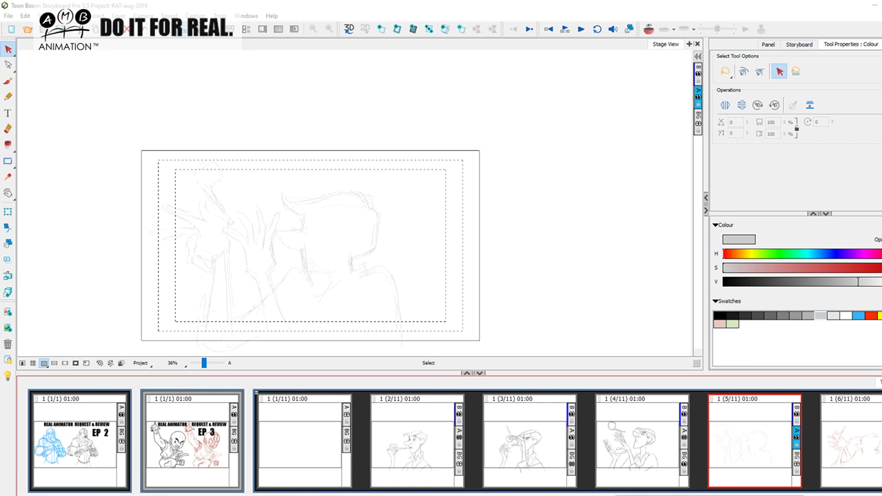
# Prepare the black Soft Lead brush on layer B of panel 5 and compare the head's rough with panel 4
pyautogui.click(8, 80)
pyautogui.moveTo(204, 363); pyautogui.dragTo(205, 366)
pyautogui.scroll(2, 250, 301)
pyautogui.scroll(1, 305, 252)
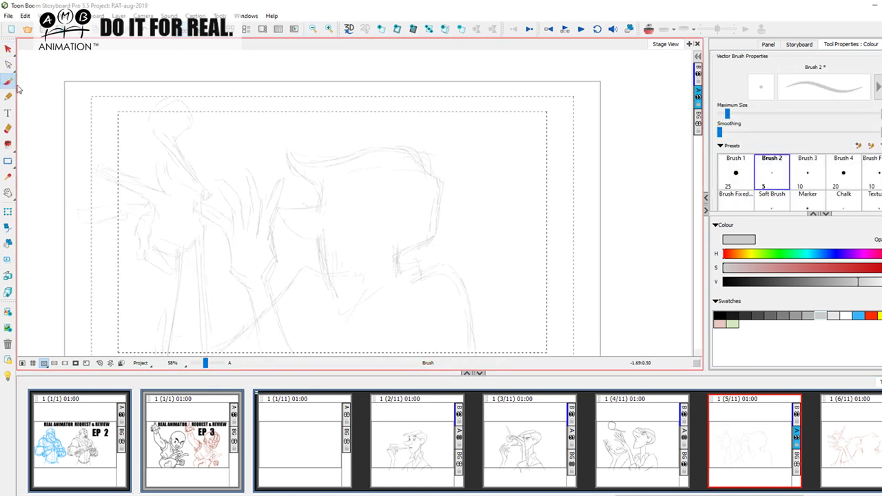
pyautogui.click(722, 315)
pyautogui.click(697, 72)
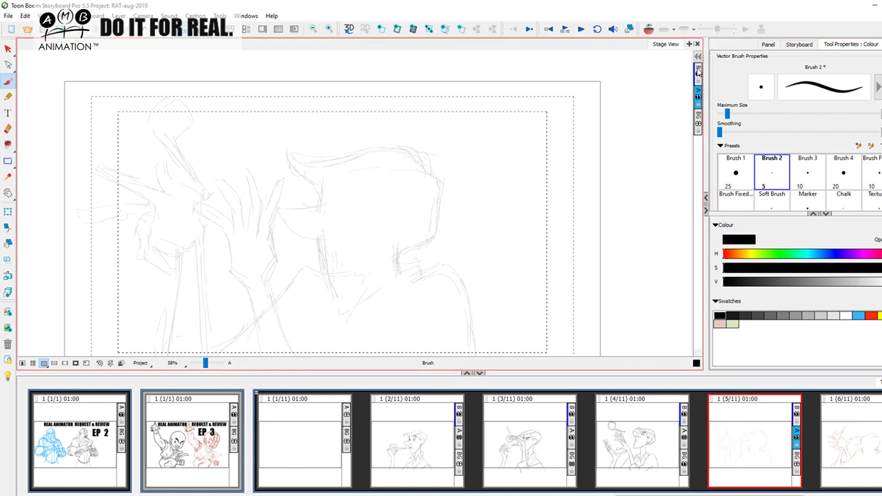
pyautogui.press('Left')
pyautogui.press('Right')
pyautogui.moveTo(423, 290); pyautogui.dragTo(400, 265)
pyautogui.press('Left')
pyautogui.press('Right')
pyautogui.press('Left')
pyautogui.press('Right')
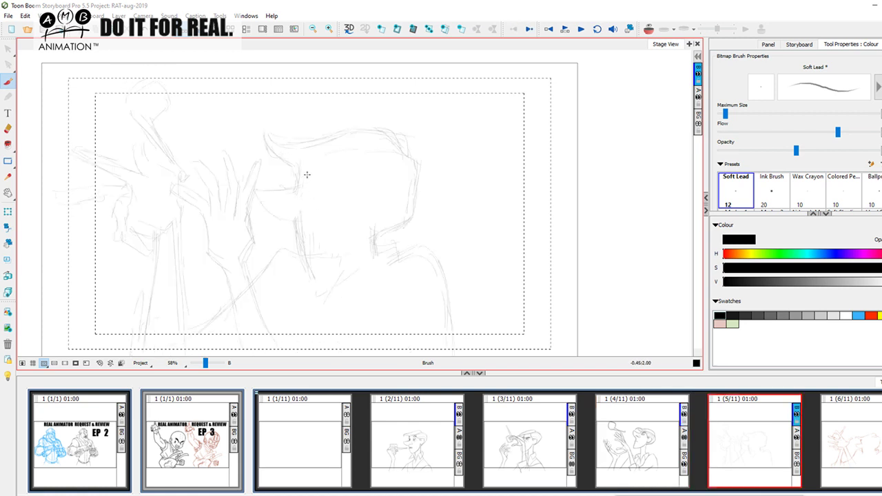
pyautogui.press('Left')
pyautogui.press('Right')
# Draw the slanted eye guideline across the face in panel 5, checking its placement against panel 4
pyautogui.moveTo(298, 190); pyautogui.dragTo(356, 204)
pyautogui.press('Left')
pyautogui.press('Right')
pyautogui.moveTo(282, 203); pyautogui.dragTo(315, 285)
pyautogui.hotkey('ctrl', 'z')
pyautogui.press('Left')
pyautogui.press('Right')
pyautogui.press('Left')
pyautogui.press('Right')
# Draw the narrow far eye at the bridge of the nose and reinforce the slanted eye guideline
pyautogui.moveTo(304, 190); pyautogui.dragTo(310, 177)
pyautogui.press('Left')
pyautogui.press('Right')
pyautogui.moveTo(308, 177)
pyautogui.mouseDown()
pyautogui.moveTo(303, 168)
pyautogui.moveTo(360, 209)
pyautogui.mouseUp()
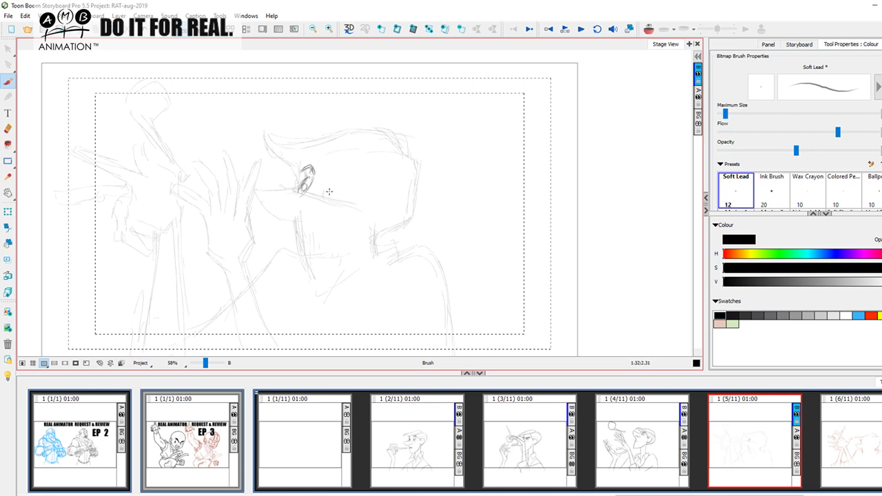
# Draw the near eye's upper lid and iris above the guideline, comparing it with panel 4
pyautogui.moveTo(335, 185); pyautogui.dragTo(340, 186)
pyautogui.press(',')
pyautogui.press('.')
pyautogui.moveTo(330, 185); pyautogui.dragTo(343, 191)
pyautogui.press(',')
pyautogui.press('.')
# Clean up the far eye's iris, darken both pupils, and draw the near eye's outline and thick eyebrow
pyautogui.hotkey('alt', 'e')
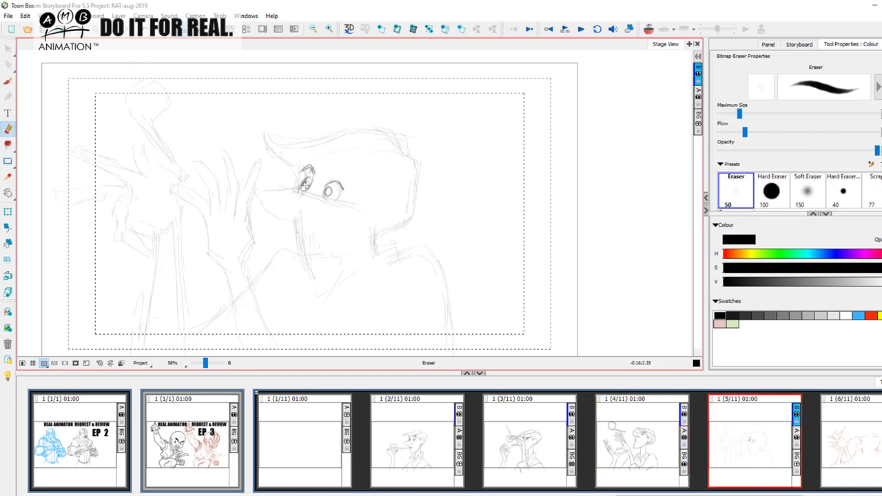
pyautogui.click(9, 81)
pyautogui.moveTo(303, 187); pyautogui.dragTo(331, 191)
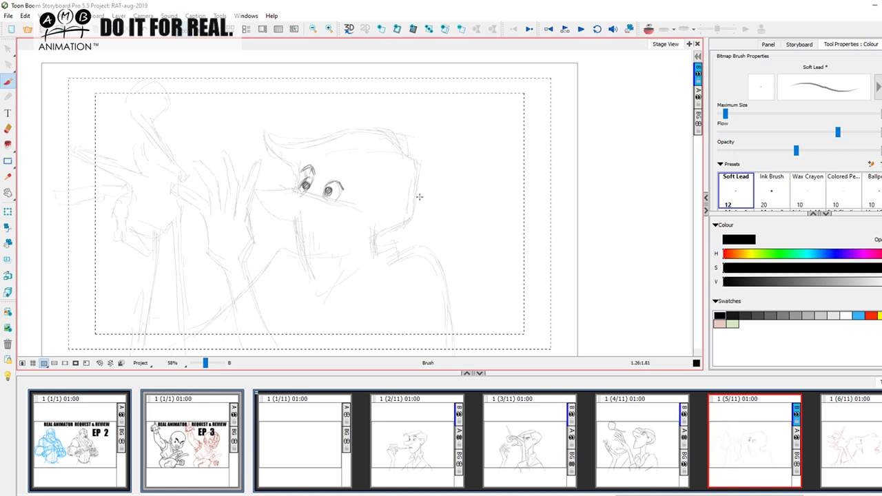
pyautogui.moveTo(330, 177)
pyautogui.mouseDown()
pyautogui.moveTo(345, 181)
pyautogui.moveTo(330, 202)
pyautogui.moveTo(342, 194)
pyautogui.mouseUp()
pyautogui.moveTo(326, 172)
pyautogui.mouseDown()
pyautogui.moveTo(348, 169)
pyautogui.moveTo(341, 172)
pyautogui.moveTo(353, 179)
pyautogui.moveTo(330, 172)
pyautogui.moveTo(350, 171)
pyautogui.moveTo(351, 181)
pyautogui.mouseUp()
pyautogui.press('Left')
pyautogui.press('Right')
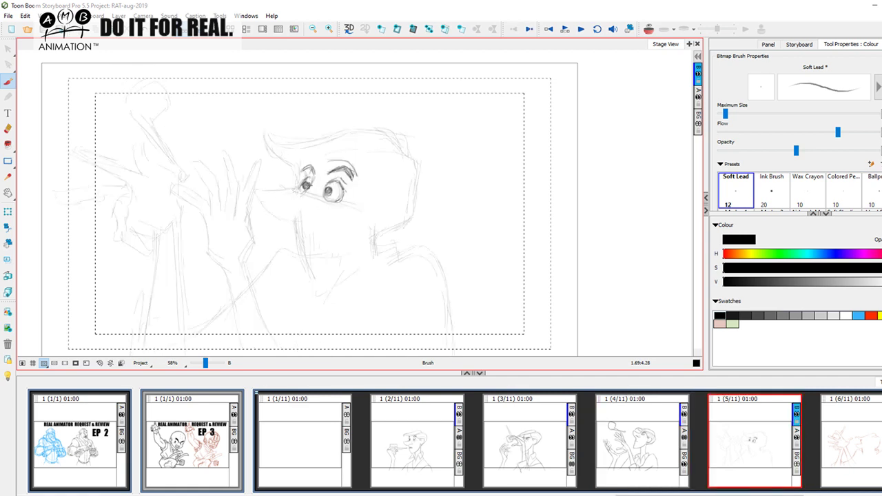
# Draw the long pointed nose, rework its underside and nostril, and add the line under the near eye
pyautogui.moveTo(301, 188)
pyautogui.mouseDown()
pyautogui.moveTo(260, 192)
pyautogui.moveTo(275, 219)
pyautogui.moveTo(265, 213)
pyautogui.moveTo(309, 219)
pyautogui.mouseUp()
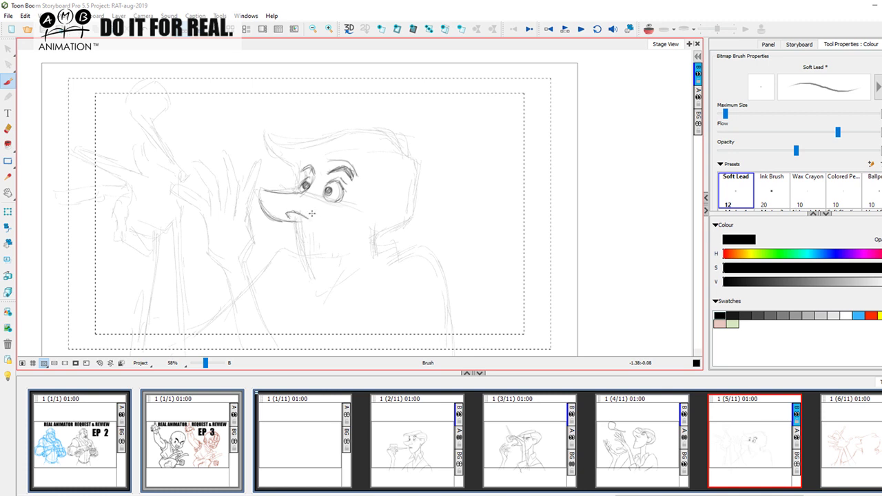
pyautogui.hotkey('alt', 'e')
pyautogui.moveTo(284, 213); pyautogui.dragTo(297, 221)
pyautogui.hotkey('alt', 'b')
pyautogui.moveTo(308, 215); pyautogui.dragTo(311, 225)
pyautogui.press('Left')
pyautogui.press('Right')
pyautogui.moveTo(326, 204); pyautogui.dragTo(345, 206)
pyautogui.press('Left')
pyautogui.press('Right')
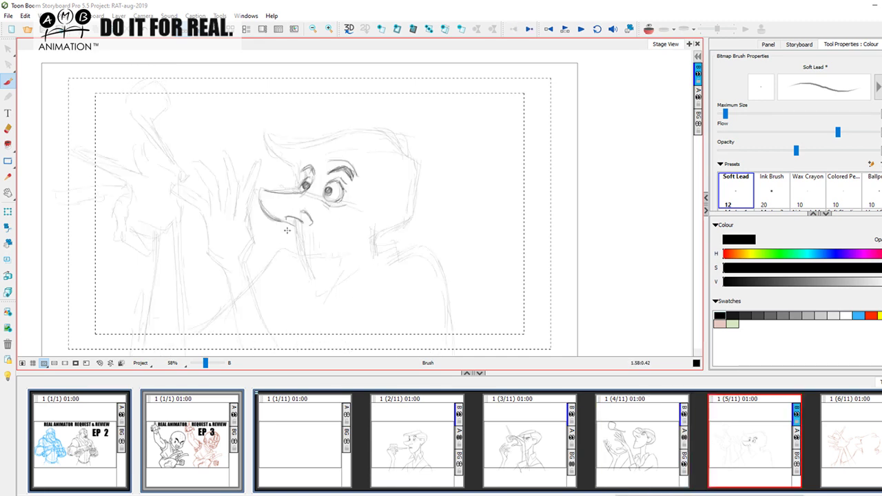
# Draw the upper lip line below the nose and rework the mouth into a small, shaded open shape
pyautogui.moveTo(303, 185)
pyautogui.mouseDown()
pyautogui.moveTo(282, 205)
pyautogui.moveTo(308, 279)
pyautogui.mouseUp()
pyautogui.hotkey('ctrl', 'z')
pyautogui.moveTo(298, 241)
pyautogui.mouseDown()
pyautogui.moveTo(317, 244)
pyautogui.moveTo(322, 256)
pyautogui.moveTo(305, 255)
pyautogui.mouseUp()
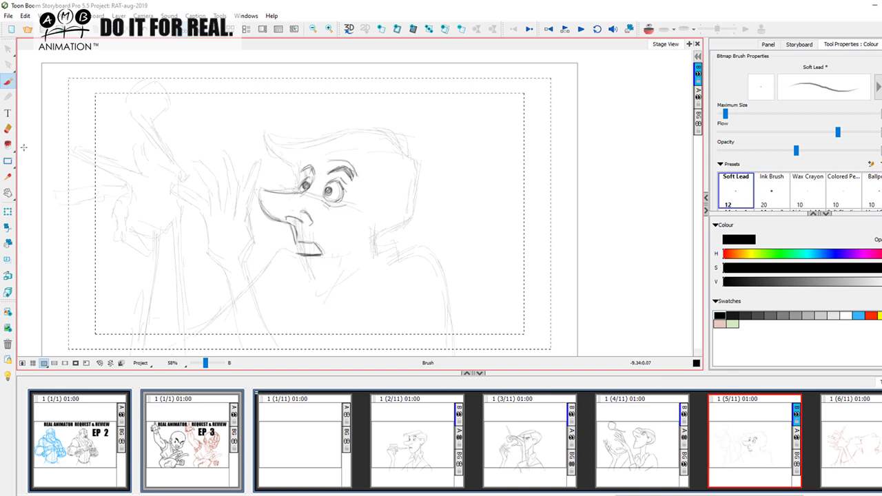
pyautogui.click(8, 129)
pyautogui.moveTo(303, 253); pyautogui.dragTo(322, 255)
pyautogui.click(8, 82)
pyautogui.moveTo(302, 237)
pyautogui.mouseDown()
pyautogui.moveTo(301, 247)
pyautogui.moveTo(316, 244)
pyautogui.mouseUp()
pyautogui.moveTo(309, 244); pyautogui.dragTo(320, 253)
pyautogui.press('Left')
pyautogui.press('Right')
pyautogui.hotkey('ctrl', 'z')
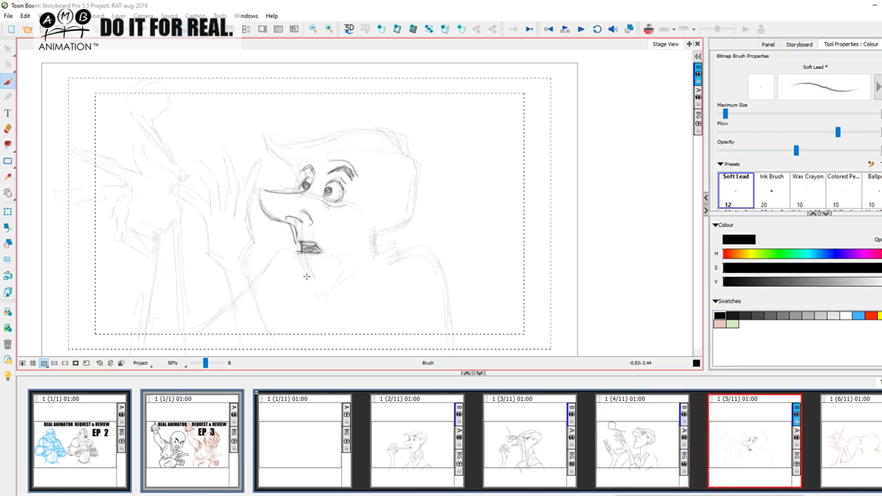
# Draw the chin and lower jaw line below the mouth, comparing the face with panel 4
pyautogui.moveTo(302, 265); pyautogui.dragTo(316, 291)
pyautogui.press('Left')
pyautogui.press('Right')
pyautogui.press('Left')
pyautogui.press('Right')
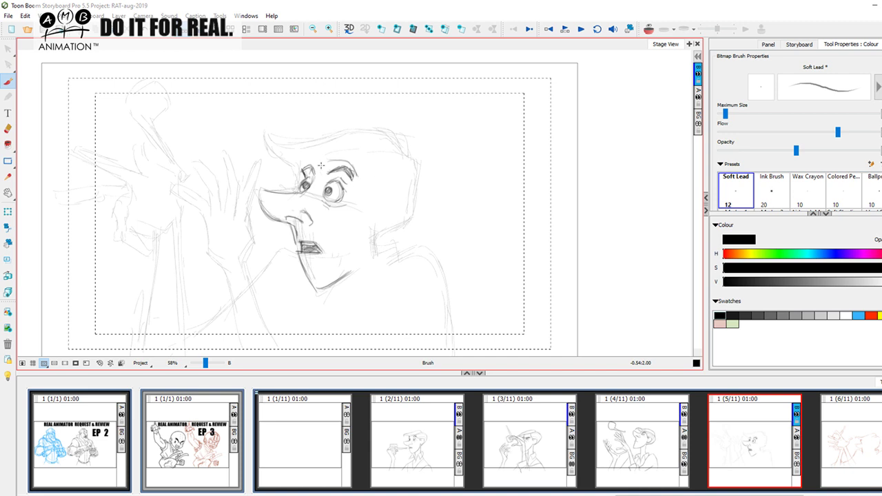
pyautogui.moveTo(326, 136)
pyautogui.mouseDown()
pyautogui.moveTo(285, 217)
pyautogui.moveTo(319, 312)
pyautogui.moveTo(279, 207)
pyautogui.moveTo(331, 135)
pyautogui.mouseUp()
pyautogui.hotkey('ctrl', 'z')
pyautogui.hotkey('ctrl', 'z')
pyautogui.moveTo(303, 172)
pyautogui.mouseDown()
pyautogui.moveTo(311, 269)
pyautogui.moveTo(301, 155)
pyautogui.moveTo(313, 303)
pyautogui.mouseUp()
pyautogui.hotkey('ctrl', 'z')
# Draw a short forehead line above the near eyebrow and the back edge of the jaw below the ear
pyautogui.moveTo(328, 156); pyautogui.dragTo(353, 162)
pyautogui.press('Left')
pyautogui.press('Right')
pyautogui.press('Left')
pyautogui.press('Right')
pyautogui.moveTo(371, 221); pyautogui.dragTo(368, 245)
pyautogui.press('Left')
pyautogui.press('Right')
# Draw the ear's outer contour and inner fold behind the jaw, comparing its placement with panel 4
pyautogui.moveTo(380, 200)
pyautogui.mouseDown()
pyautogui.moveTo(409, 197)
pyautogui.moveTo(384, 187)
pyautogui.moveTo(399, 193)
pyautogui.moveTo(401, 206)
pyautogui.moveTo(372, 219)
pyautogui.moveTo(393, 220)
pyautogui.mouseUp()
pyautogui.press('Left')
pyautogui.press('Right')
pyautogui.press('Left')
pyautogui.press('Right')
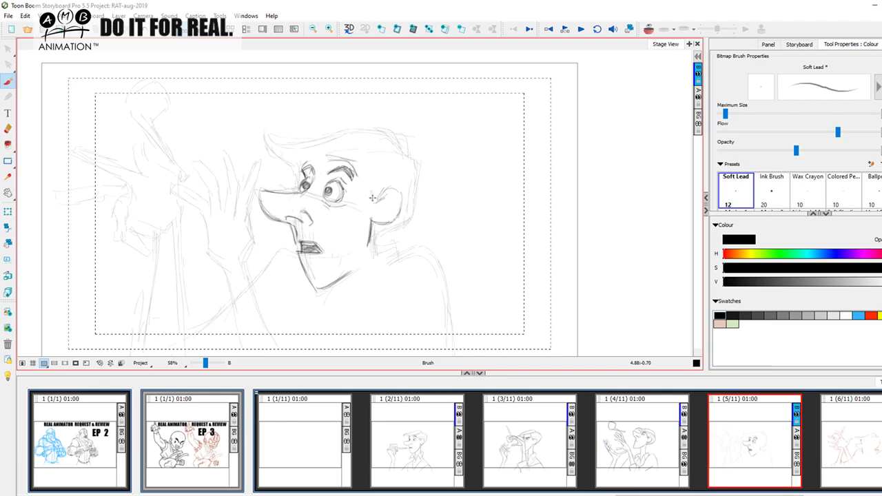
pyautogui.press('Left')
pyautogui.press('Right')
pyautogui.press('Left')
pyautogui.press('Right')
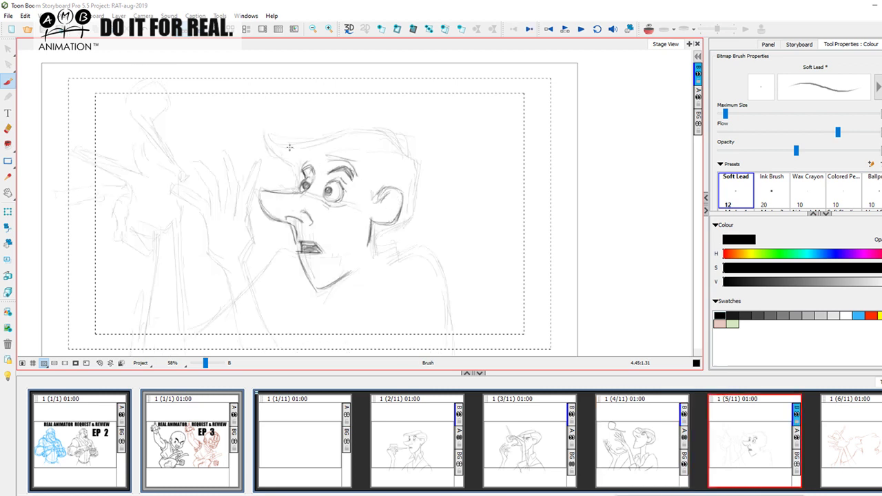
# Draw the hairline from above the far eye across the forehead to the back of the head
pyautogui.moveTo(306, 163); pyautogui.dragTo(407, 157)
pyautogui.press('Left')
pyautogui.press('Right')
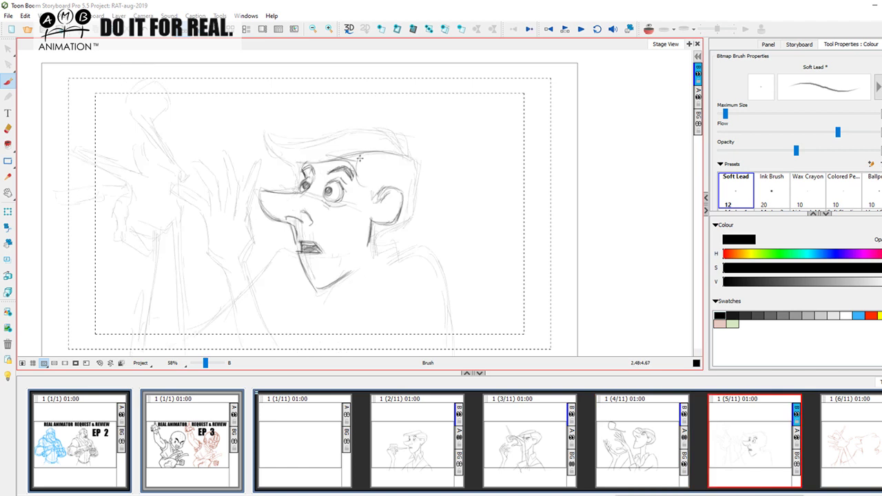
pyautogui.press('Left')
pyautogui.press('Right')
# Draw the curved side hairline down to the ear and the back of the head down to the nape
pyautogui.moveTo(358, 160)
pyautogui.mouseDown()
pyautogui.moveTo(374, 187)
pyautogui.moveTo(385, 187)
pyautogui.mouseUp()
pyautogui.press('Left')
pyautogui.press('Right')
pyautogui.moveTo(384, 151)
pyautogui.mouseDown()
pyautogui.moveTo(421, 170)
pyautogui.moveTo(418, 202)
pyautogui.mouseUp()
pyautogui.moveTo(422, 171)
pyautogui.mouseDown()
pyautogui.moveTo(416, 195)
pyautogui.moveTo(409, 186)
pyautogui.moveTo(415, 198)
pyautogui.moveTo(400, 219)
pyautogui.moveTo(381, 229)
pyautogui.moveTo(400, 215)
pyautogui.moveTo(376, 235)
pyautogui.mouseUp()
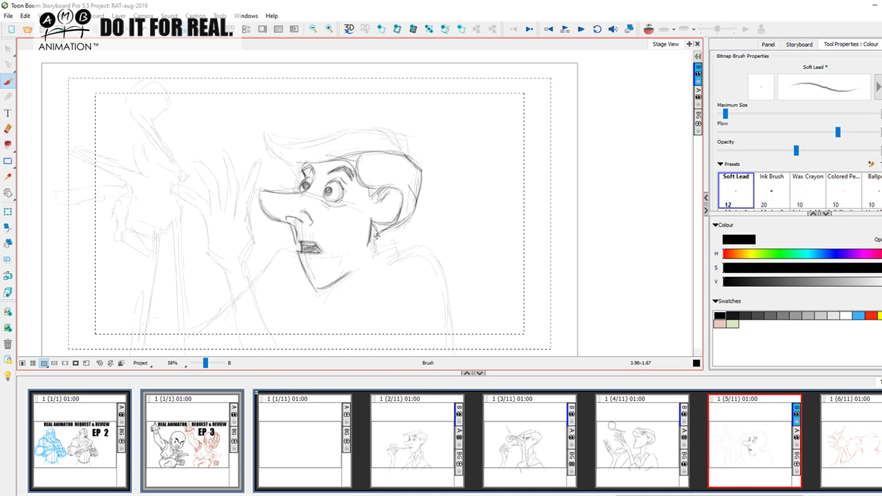
# Draw the shirt collar around the neck below the jaw and erase the neck line overlapping it
pyautogui.moveTo(347, 253); pyautogui.dragTo(395, 241)
pyautogui.press('f')
pyautogui.press('g')
pyautogui.moveTo(348, 255)
pyautogui.mouseDown()
pyautogui.moveTo(334, 287)
pyautogui.moveTo(341, 252)
pyautogui.moveTo(329, 235)
pyautogui.moveTo(346, 260)
pyautogui.moveTo(347, 251)
pyautogui.moveTo(322, 317)
pyautogui.mouseUp()
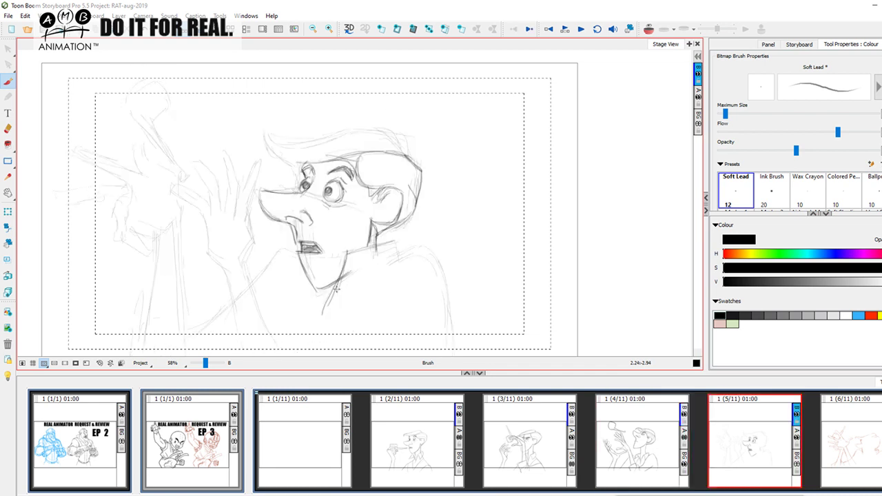
pyautogui.moveTo(348, 253)
pyautogui.mouseDown()
pyautogui.moveTo(390, 243)
pyautogui.moveTo(381, 242)
pyautogui.moveTo(395, 230)
pyautogui.mouseUp()
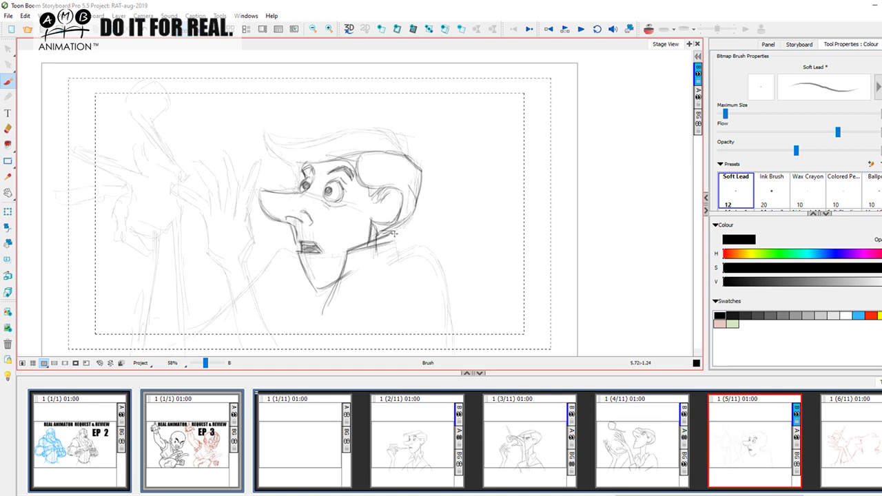
pyautogui.click(8, 129)
pyautogui.moveTo(370, 253)
pyautogui.mouseDown()
pyautogui.moveTo(386, 241)
pyautogui.moveTo(358, 251)
pyautogui.moveTo(380, 250)
pyautogui.mouseUp()
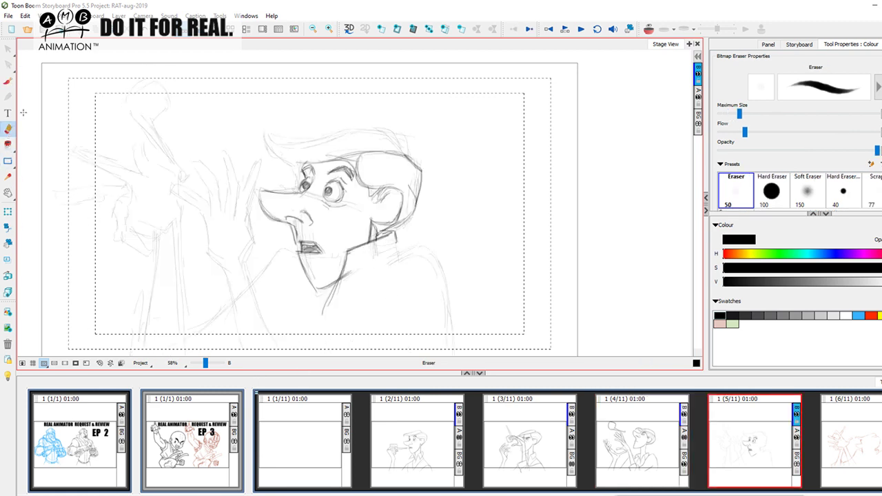
pyautogui.click(7, 81)
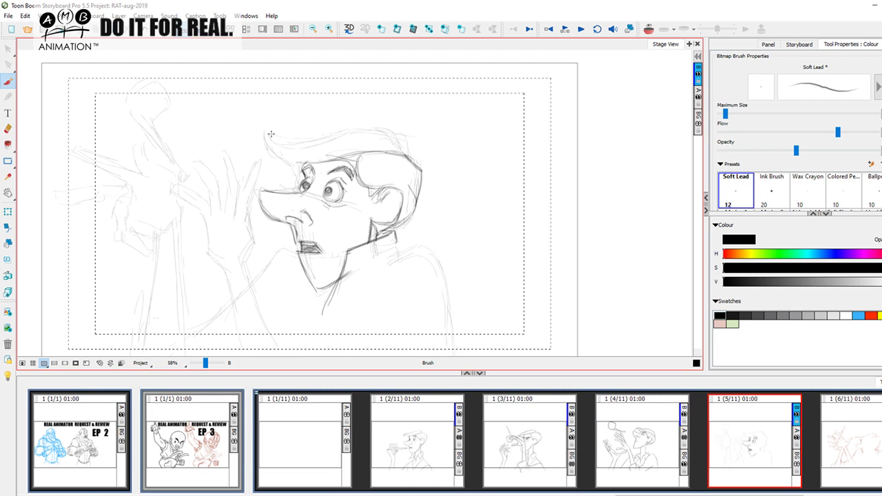
# Draw the pointed front tip of the hair quiff above the forehead, comparing it with panel 4
pyautogui.press('Left')
pyautogui.press('Right')
pyautogui.press('Left')
pyautogui.press('Right')
pyautogui.moveTo(276, 132); pyautogui.dragTo(295, 136)
pyautogui.moveTo(277, 133); pyautogui.dragTo(287, 139)
pyautogui.press('Left')
pyautogui.press('Right')
# Draw the quiff's upper contour back to the crown and refine its lower edge, comparing with panel 4
pyautogui.moveTo(278, 131)
pyautogui.mouseDown()
pyautogui.moveTo(317, 140)
pyautogui.moveTo(363, 129)
pyautogui.moveTo(397, 135)
pyautogui.mouseUp()
pyautogui.press('Left')
pyautogui.press('Right')
pyautogui.moveTo(325, 135)
pyautogui.mouseDown()
pyautogui.moveTo(394, 136)
pyautogui.moveTo(408, 153)
pyautogui.moveTo(361, 131)
pyautogui.mouseUp()
pyautogui.press('Left')
pyautogui.press('Right')
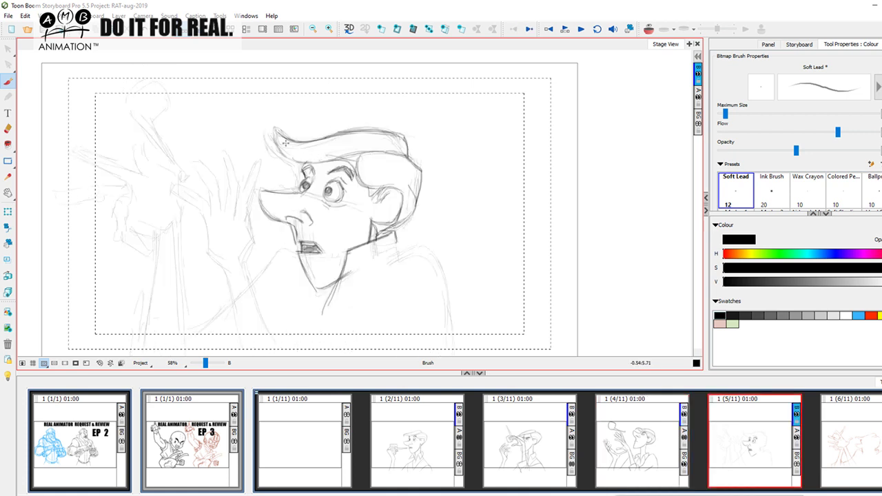
pyautogui.moveTo(302, 145); pyautogui.dragTo(321, 144)
pyautogui.press('Left')
pyautogui.press('Right')
pyautogui.press('Left')
pyautogui.press('Right')
pyautogui.press('Left')
pyautogui.press('Right')
# Draw the near collar flap's point below the chin and the far collar edge beside the jaw
pyautogui.moveTo(446, 282); pyautogui.dragTo(417, 265)
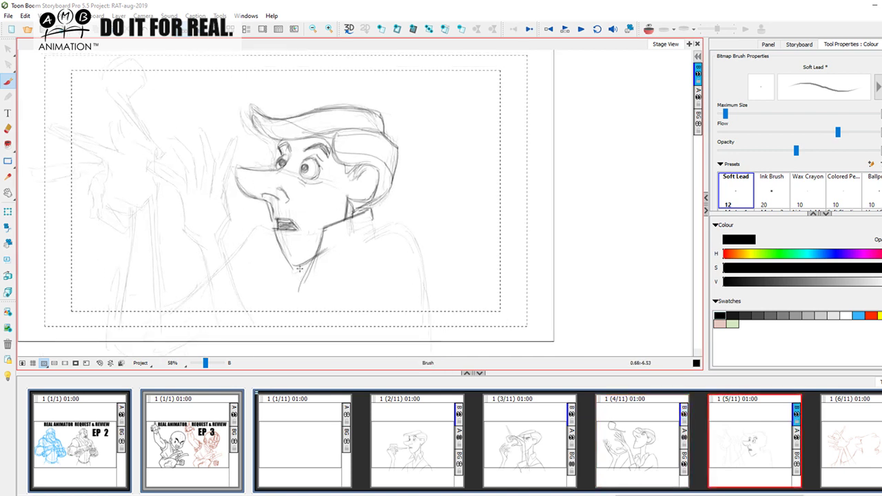
pyautogui.moveTo(317, 254); pyautogui.dragTo(300, 291)
pyautogui.moveTo(317, 253)
pyautogui.mouseDown()
pyautogui.moveTo(301, 269)
pyautogui.moveTo(300, 294)
pyautogui.mouseUp()
pyautogui.moveTo(275, 233)
pyautogui.mouseDown()
pyautogui.moveTo(263, 250)
pyautogui.moveTo(280, 245)
pyautogui.mouseUp()
pyautogui.press('Left')
pyautogui.press('Right')
pyautogui.press('Left')
pyautogui.press('Right')
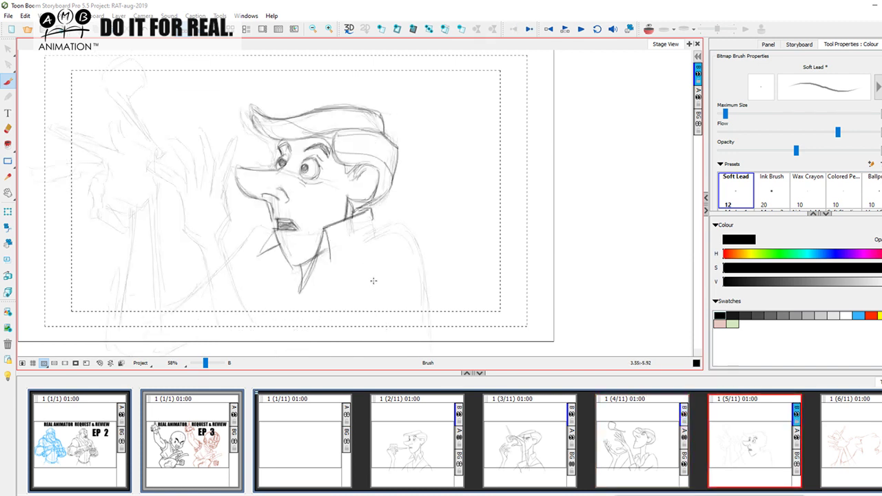
# Draw the far shoulder line sloping down from the far side of the collar, comparing it with panel 4
pyautogui.moveTo(364, 285); pyautogui.dragTo(388, 280)
pyautogui.press('Left')
pyautogui.press('Right')
pyautogui.moveTo(290, 223); pyautogui.dragTo(255, 250)
pyautogui.press('Left')
pyautogui.press('Right')
pyautogui.press('Left')
pyautogui.press('Right')
# Draw the near shoulder from the chest up over the top and down the outer arm to the frame's lower edge
pyautogui.moveTo(350, 231)
pyautogui.mouseDown()
pyautogui.moveTo(337, 295)
pyautogui.moveTo(368, 249)
pyautogui.moveTo(347, 283)
pyautogui.mouseUp()
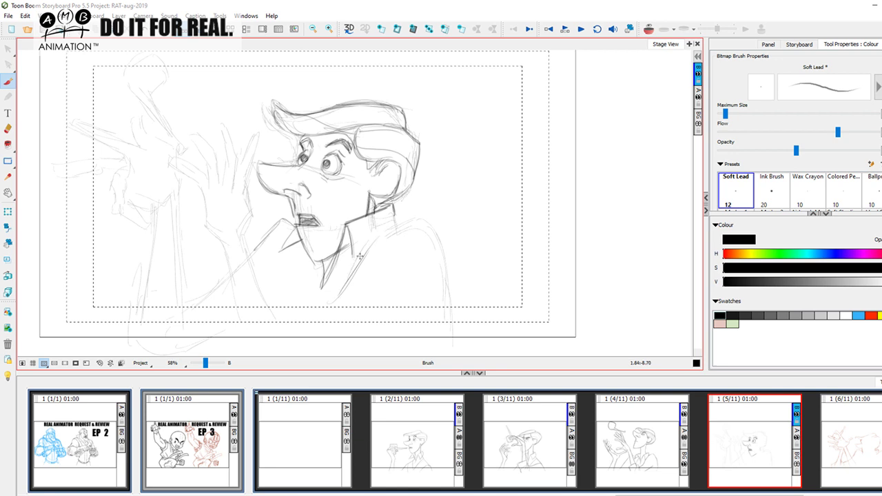
pyautogui.press('Left')
pyautogui.press('Right')
pyautogui.moveTo(379, 227)
pyautogui.mouseDown()
pyautogui.moveTo(408, 217)
pyautogui.moveTo(398, 219)
pyautogui.moveTo(424, 237)
pyautogui.moveTo(420, 224)
pyautogui.moveTo(409, 217)
pyautogui.moveTo(434, 260)
pyautogui.moveTo(431, 248)
pyautogui.moveTo(435, 324)
pyautogui.moveTo(440, 295)
pyautogui.moveTo(431, 346)
pyautogui.mouseUp()
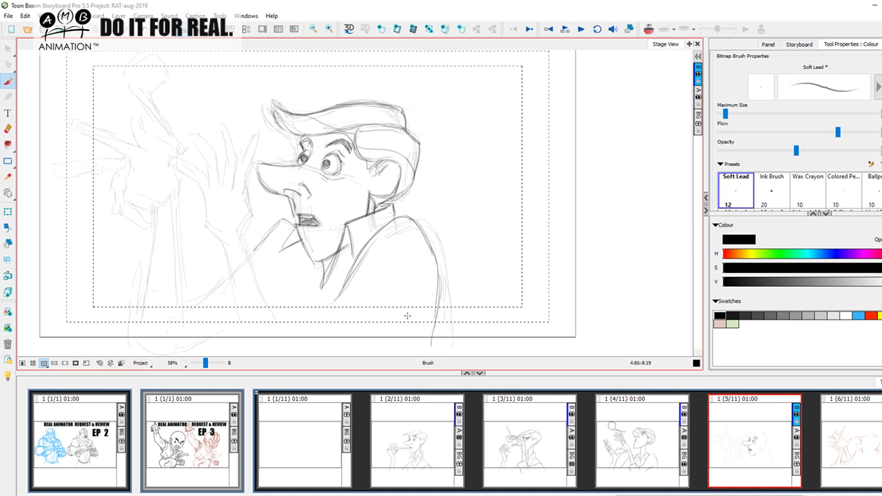
# Draw the near arm's elbow fold and sleeve cuffs, and add the shirt-front line below the collar
pyautogui.moveTo(383, 318); pyautogui.dragTo(411, 297)
pyautogui.moveTo(357, 261)
pyautogui.mouseDown()
pyautogui.moveTo(310, 321)
pyautogui.moveTo(321, 343)
pyautogui.moveTo(404, 301)
pyautogui.moveTo(359, 345)
pyautogui.mouseUp()
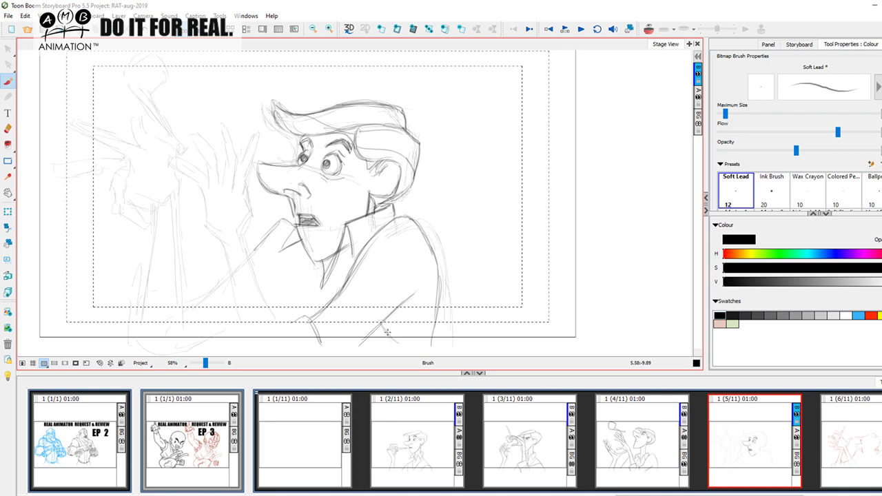
pyautogui.moveTo(439, 295); pyautogui.dragTo(399, 343)
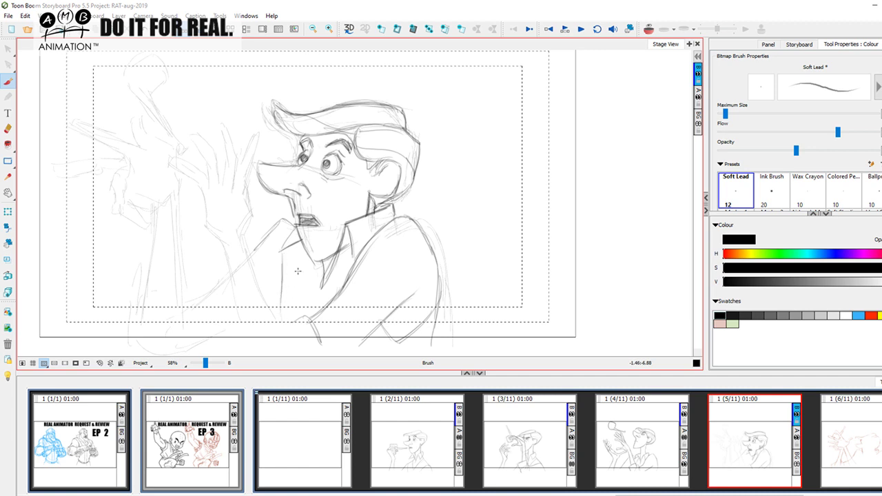
pyautogui.moveTo(288, 270)
pyautogui.mouseDown()
pyautogui.moveTo(300, 260)
pyautogui.moveTo(315, 271)
pyautogui.moveTo(308, 318)
pyautogui.mouseUp()
pyautogui.press('Left')
pyautogui.press('Right')
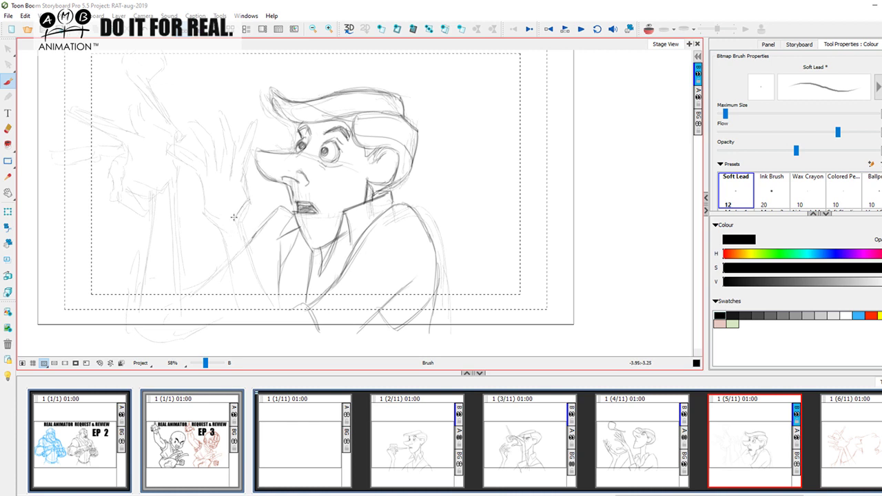
# Draw both edges of the raised forearm and the wrist and sleeve details at its base
pyautogui.moveTo(233, 224)
pyautogui.mouseDown()
pyautogui.moveTo(252, 195)
pyautogui.moveTo(235, 221)
pyautogui.moveTo(243, 221)
pyautogui.moveTo(237, 215)
pyautogui.moveTo(248, 263)
pyautogui.moveTo(237, 231)
pyautogui.moveTo(266, 305)
pyautogui.moveTo(237, 264)
pyautogui.mouseUp()
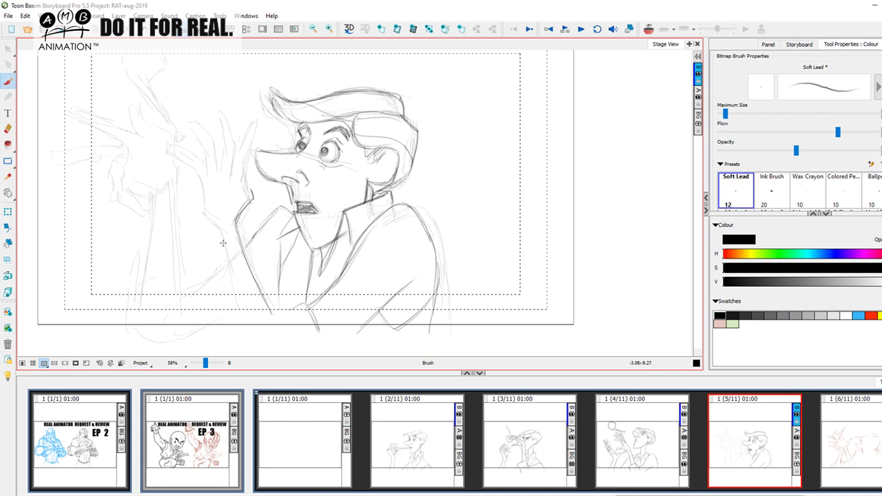
pyautogui.moveTo(213, 232)
pyautogui.mouseDown()
pyautogui.moveTo(241, 314)
pyautogui.moveTo(213, 313)
pyautogui.moveTo(240, 299)
pyautogui.moveTo(273, 327)
pyautogui.moveTo(261, 302)
pyautogui.moveTo(282, 296)
pyautogui.moveTo(301, 317)
pyautogui.mouseUp()
pyautogui.moveTo(236, 312)
pyautogui.mouseDown()
pyautogui.moveTo(218, 322)
pyautogui.moveTo(225, 342)
pyautogui.moveTo(282, 305)
pyautogui.moveTo(226, 343)
pyautogui.mouseUp()
pyautogui.moveTo(280, 310)
pyautogui.mouseDown()
pyautogui.moveTo(284, 329)
pyautogui.moveTo(295, 317)
pyautogui.moveTo(302, 328)
pyautogui.mouseUp()
# Draw the outer edge of the raised open hand's palm from the wrist up to the base of the fingers
pyautogui.press('space')
pyautogui.moveTo(254, 224); pyautogui.dragTo(267, 265)
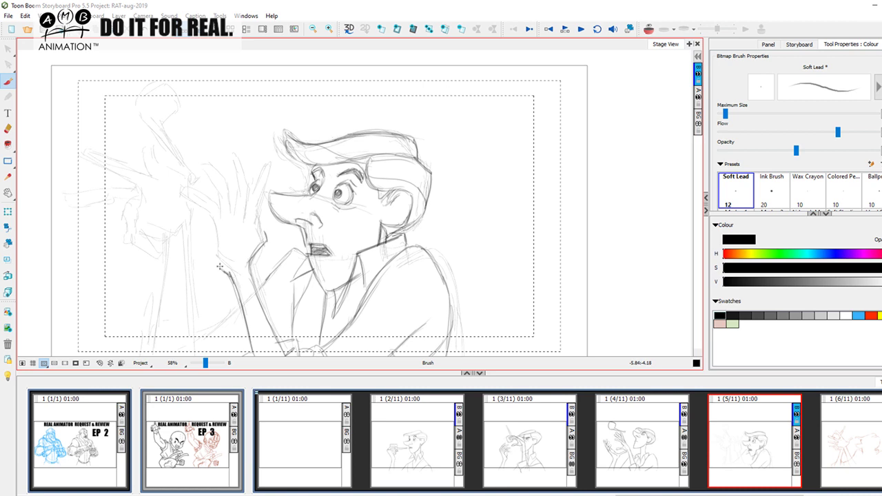
pyautogui.moveTo(216, 232)
pyautogui.mouseDown()
pyautogui.moveTo(218, 268)
pyautogui.moveTo(206, 220)
pyautogui.mouseUp()
pyautogui.moveTo(207, 206); pyautogui.dragTo(216, 215)
pyautogui.press('Left')
pyautogui.press('Right')
pyautogui.press('Left')
pyautogui.press('Right')
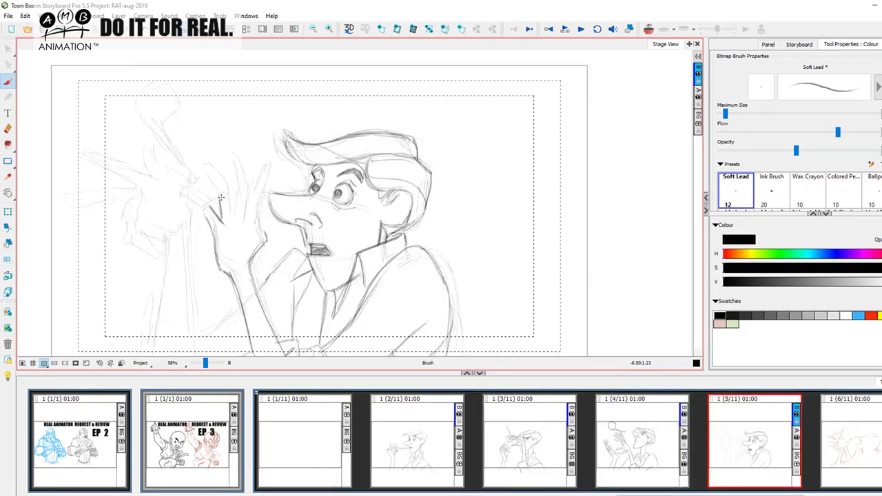
# Draw the gaps between the open hand's fingers and the outline of the finger nearest the nose
pyautogui.moveTo(229, 195)
pyautogui.mouseDown()
pyautogui.moveTo(233, 215)
pyautogui.moveTo(229, 205)
pyautogui.mouseUp()
pyautogui.press('Left')
pyautogui.press('Right')
pyautogui.moveTo(238, 196)
pyautogui.mouseDown()
pyautogui.moveTo(236, 210)
pyautogui.moveTo(241, 187)
pyautogui.mouseUp()
pyautogui.press('d')
pyautogui.press('f')
pyautogui.press('d')
pyautogui.press('f')
pyautogui.moveTo(246, 209)
pyautogui.mouseDown()
pyautogui.moveTo(273, 160)
pyautogui.moveTo(269, 179)
pyautogui.mouseUp()
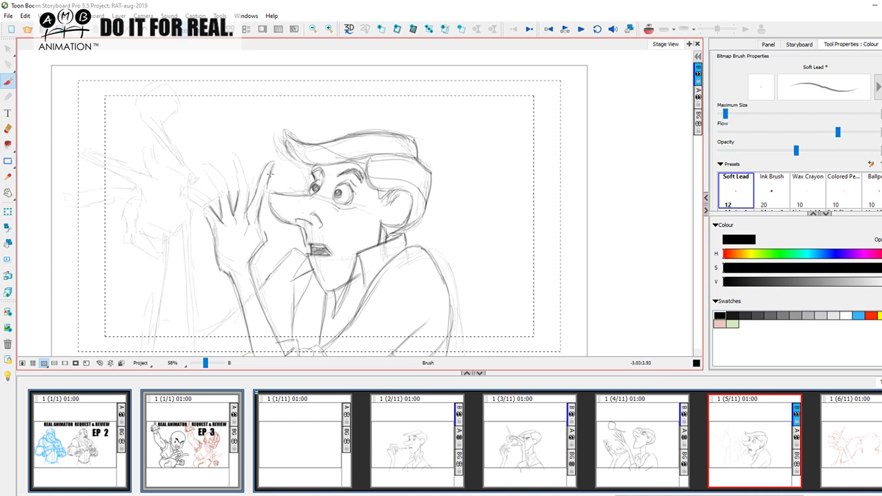
# Draw the tall middle finger of the open hand, comparing its placement with panel 4
pyautogui.press('Left')
pyautogui.press('Right')
pyautogui.press('Left')
pyautogui.press('Right')
pyautogui.moveTo(235, 181)
pyautogui.mouseDown()
pyautogui.moveTo(238, 150)
pyautogui.moveTo(247, 179)
pyautogui.mouseUp()
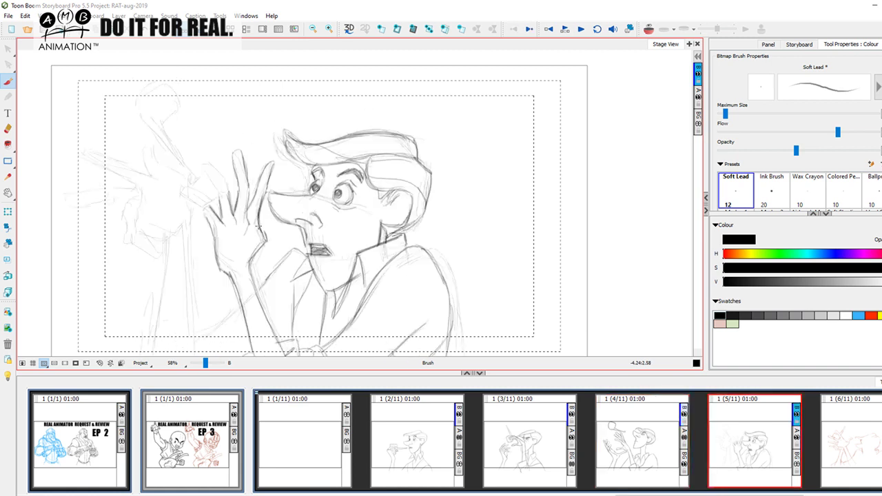
# Draw the open hand's two remaining fingers on the side away from the face
pyautogui.press('a')
pyautogui.press('s')
pyautogui.press('a')
pyautogui.press('s')
pyautogui.press('a')
pyautogui.press('s')
pyautogui.moveTo(201, 166)
pyautogui.mouseDown()
pyautogui.moveTo(217, 193)
pyautogui.moveTo(203, 166)
pyautogui.moveTo(225, 171)
pyautogui.mouseUp()
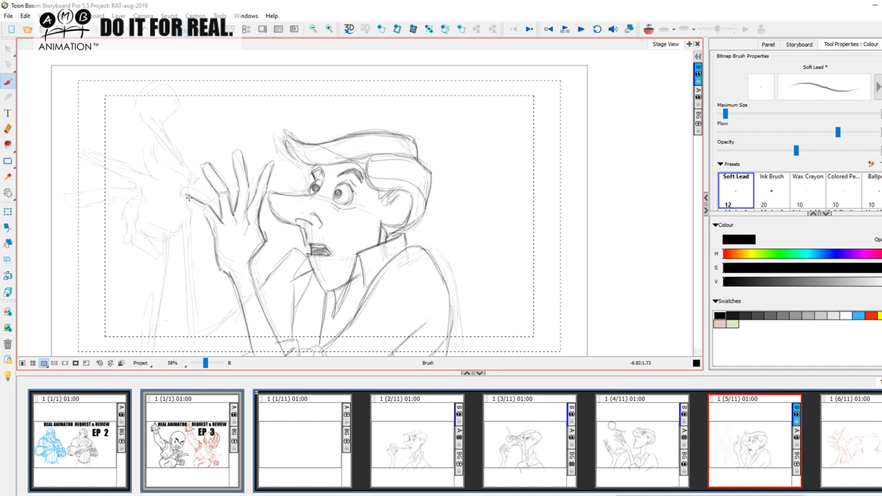
pyautogui.press('Left')
pyautogui.press('Right')
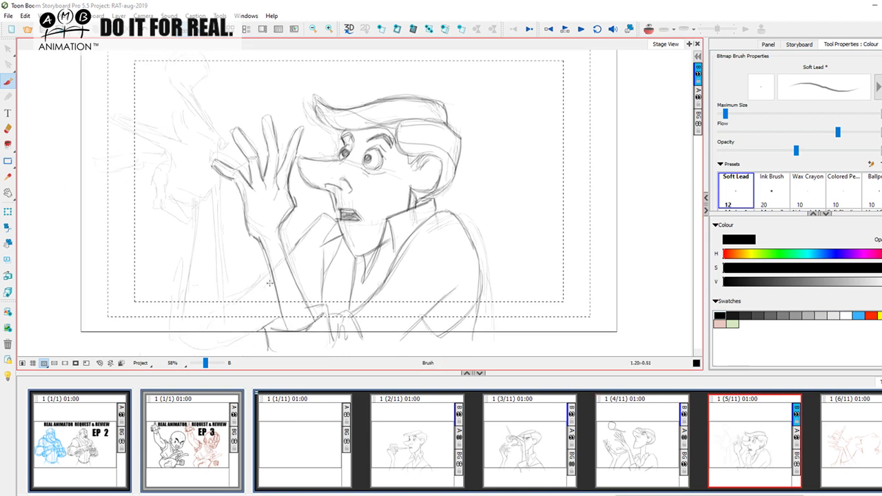
# Draw the far arm's sleeve, elbow and rounded sleeve opening at the frame's lower edge
pyautogui.moveTo(270, 277)
pyautogui.mouseDown()
pyautogui.moveTo(247, 290)
pyautogui.moveTo(211, 285)
pyautogui.moveTo(242, 295)
pyautogui.moveTo(219, 278)
pyautogui.moveTo(236, 328)
pyautogui.mouseUp()
pyautogui.moveTo(221, 282)
pyautogui.mouseDown()
pyautogui.moveTo(221, 325)
pyautogui.moveTo(213, 302)
pyautogui.moveTo(191, 321)
pyautogui.mouseUp()
pyautogui.moveTo(221, 256)
pyautogui.mouseDown()
pyautogui.moveTo(165, 298)
pyautogui.moveTo(173, 320)
pyautogui.moveTo(200, 339)
pyautogui.mouseUp()
pyautogui.moveTo(175, 305)
pyautogui.mouseDown()
pyautogui.moveTo(204, 318)
pyautogui.moveTo(201, 338)
pyautogui.moveTo(215, 335)
pyautogui.mouseUp()
pyautogui.moveTo(246, 299)
pyautogui.mouseDown()
pyautogui.moveTo(228, 334)
pyautogui.moveTo(266, 316)
pyautogui.mouseUp()
# Draw the inner edge of the far forearm from the hand straight down into the sleeve opening
pyautogui.moveTo(255, 212); pyautogui.dragTo(261, 266)
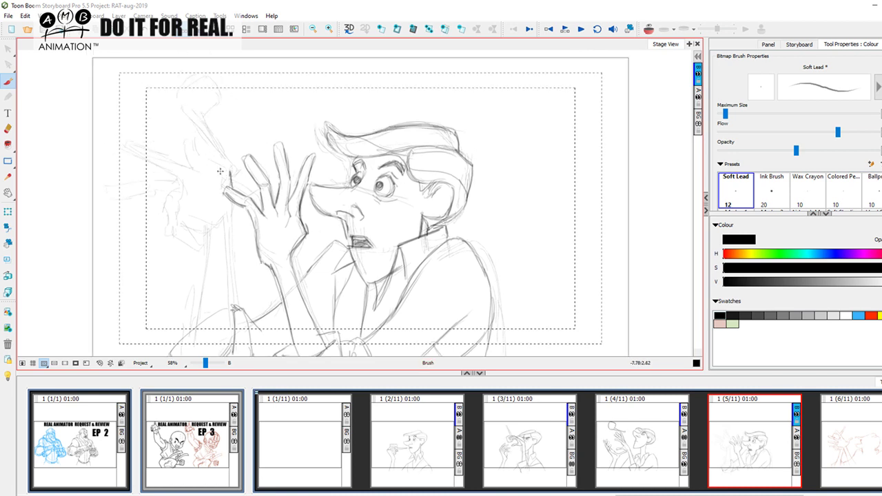
pyautogui.scroll(-2, 221, 200)
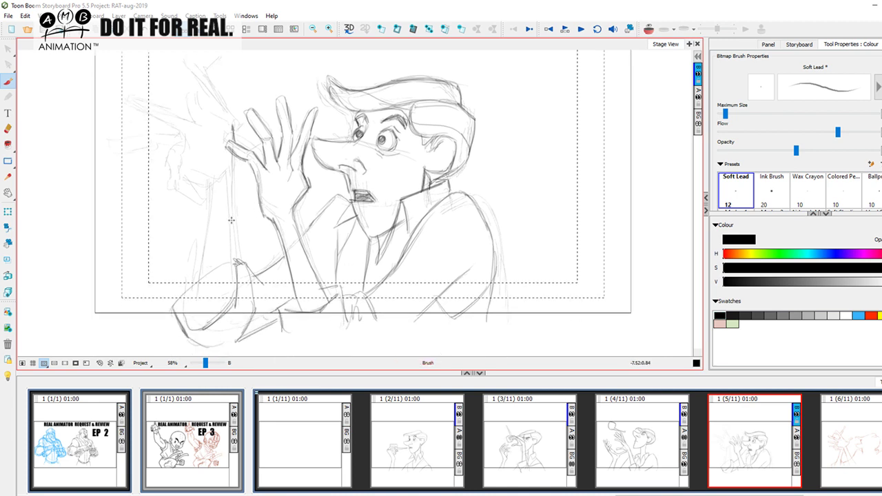
pyautogui.moveTo(235, 164); pyautogui.dragTo(234, 269)
pyautogui.moveTo(235, 152); pyautogui.dragTo(235, 283)
pyautogui.press('Left')
pyautogui.press('Right')
# Draw the outer edge of the far forearm from the wrist down into the sleeve with repeated strokes
pyautogui.moveTo(213, 180); pyautogui.dragTo(195, 283)
pyautogui.moveTo(209, 222); pyautogui.dragTo(194, 300)
pyautogui.moveTo(205, 249); pyautogui.dragTo(195, 324)
pyautogui.moveTo(201, 267); pyautogui.dragTo(195, 327)
pyautogui.moveTo(204, 237); pyautogui.dragTo(195, 330)
pyautogui.press('Left')
pyautogui.press('.')
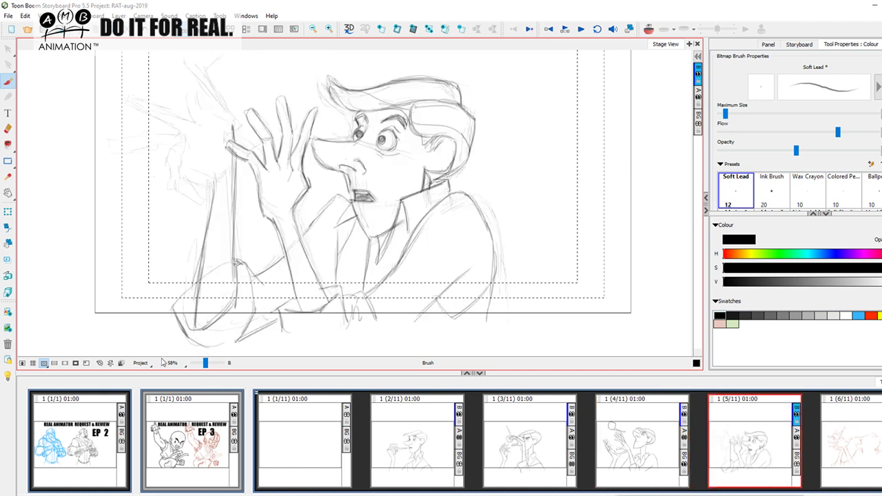
pyautogui.moveTo(204, 252); pyautogui.dragTo(200, 330)
pyautogui.press(',')
pyautogui.press('Right')
# Clean up the far forearm's outer edge with the Eraser and return to the Soft Lead brush
pyautogui.moveTo(172, 179); pyautogui.dragTo(164, 233)
pyautogui.click(8, 130)
pyautogui.scroll(-2, 208, 277)
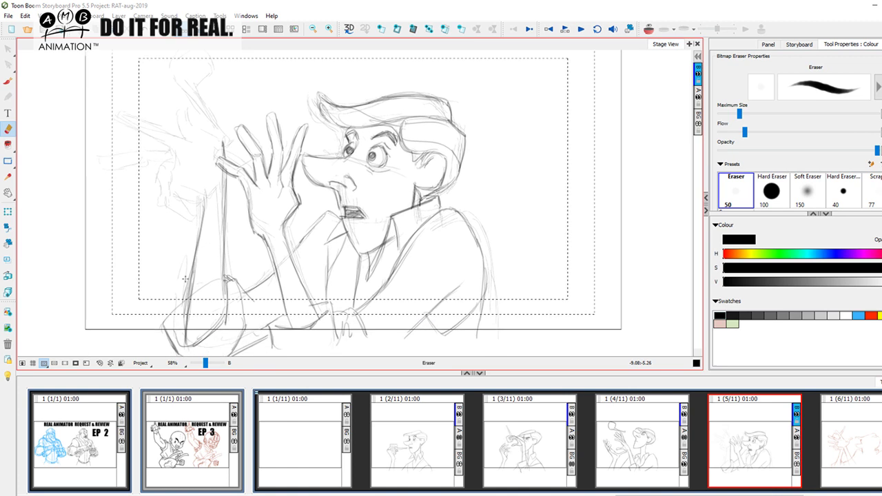
pyautogui.hotkey('alt', 'b')
pyautogui.press(',')
pyautogui.press('.')
# Draw the downward-folded digit across the far hand's palm and the wrist line beneath it
pyautogui.press('space')
pyautogui.scroll(1, 176, 181)
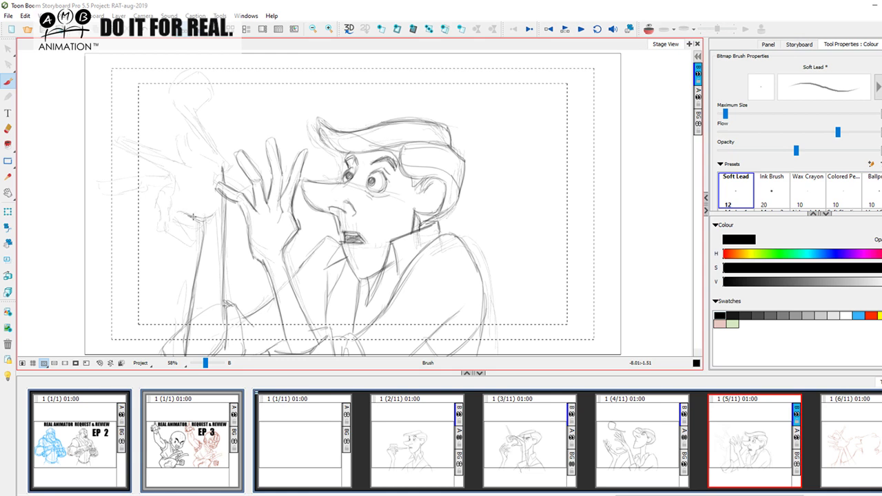
pyautogui.moveTo(188, 165)
pyautogui.mouseDown()
pyautogui.moveTo(194, 193)
pyautogui.moveTo(184, 220)
pyautogui.mouseUp()
pyautogui.moveTo(184, 177); pyautogui.dragTo(186, 201)
pyautogui.moveTo(174, 210); pyautogui.dragTo(209, 218)
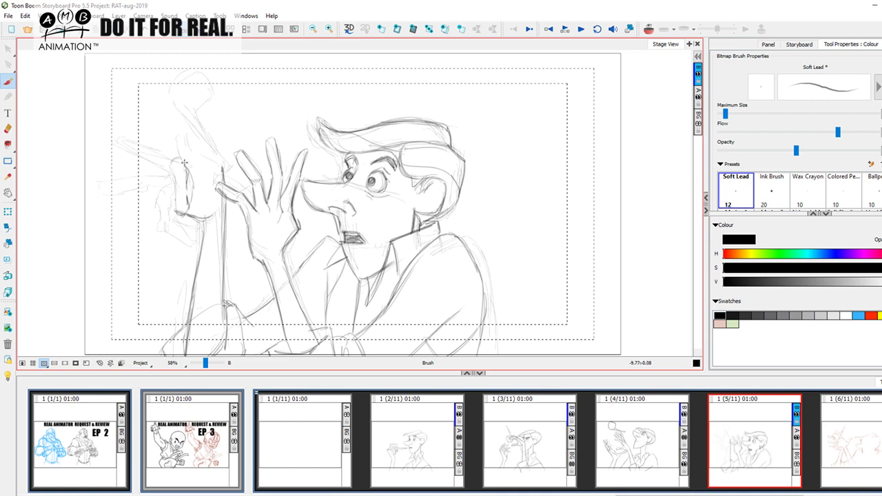
# Draw the far hand's short upright finger and the palm contour beside it
pyautogui.moveTo(197, 168)
pyautogui.mouseDown()
pyautogui.moveTo(189, 181)
pyautogui.moveTo(208, 192)
pyautogui.mouseUp()
pyautogui.moveTo(221, 166); pyautogui.dragTo(207, 155)
pyautogui.moveTo(212, 157)
pyautogui.mouseDown()
pyautogui.moveTo(208, 148)
pyautogui.moveTo(191, 125)
pyautogui.moveTo(181, 127)
pyautogui.moveTo(193, 134)
pyautogui.moveTo(181, 130)
pyautogui.moveTo(191, 154)
pyautogui.moveTo(181, 158)
pyautogui.moveTo(210, 196)
pyautogui.mouseUp()
# Draw the far hand's long upper finger stretching outward away from the face
pyautogui.moveTo(214, 227); pyautogui.dragTo(226, 257)
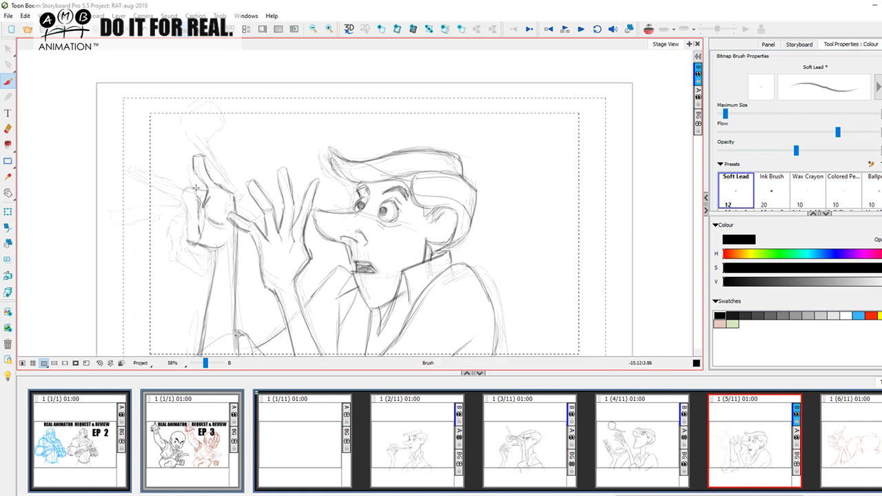
pyautogui.moveTo(180, 186)
pyautogui.mouseDown()
pyautogui.moveTo(126, 164)
pyautogui.moveTo(128, 175)
pyautogui.mouseUp()
pyautogui.moveTo(129, 174); pyautogui.dragTo(182, 204)
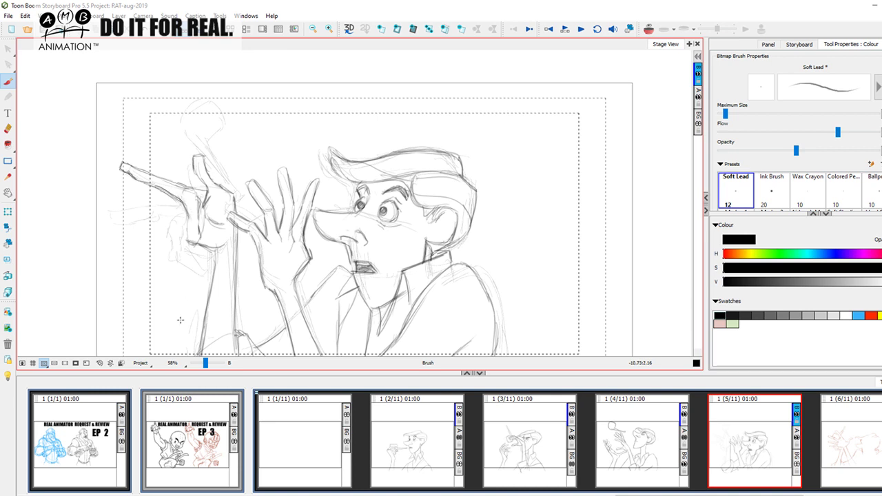
# Draw the far hand's lower outstretched finger beneath the long upper one, comparing it with panel 4
pyautogui.press('space')
pyautogui.moveTo(197, 259); pyautogui.dragTo(259, 271)
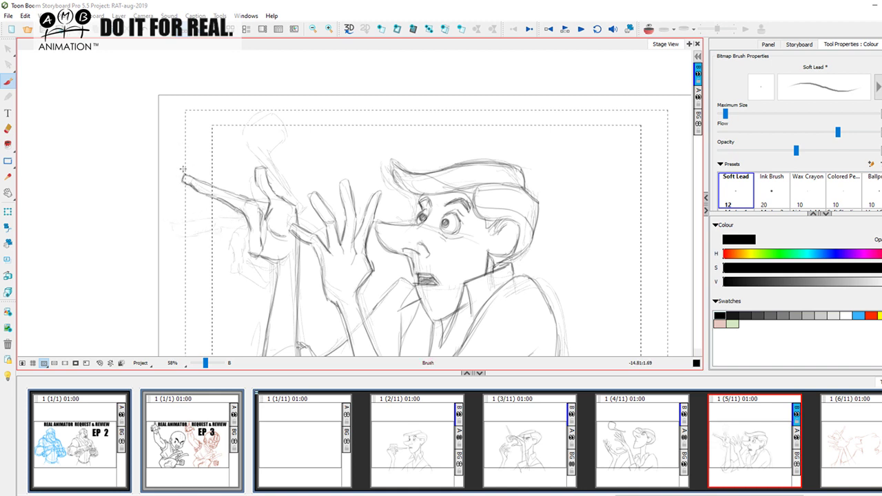
pyautogui.moveTo(181, 201); pyautogui.dragTo(182, 243)
pyautogui.hotkey('ctrl', 'z')
pyautogui.moveTo(211, 216)
pyautogui.mouseDown()
pyautogui.moveTo(182, 229)
pyautogui.moveTo(215, 221)
pyautogui.moveTo(199, 232)
pyautogui.mouseUp()
pyautogui.moveTo(214, 228); pyautogui.dragTo(244, 226)
pyautogui.press('Left')
pyautogui.press('Right')
pyautogui.press('Left')
pyautogui.press('Right')
pyautogui.press('Left')
pyautogui.press('Right')
# Draw the bent finger hanging below the far hand's palm, including its curled tip
pyautogui.moveTo(251, 250); pyautogui.dragTo(240, 235)
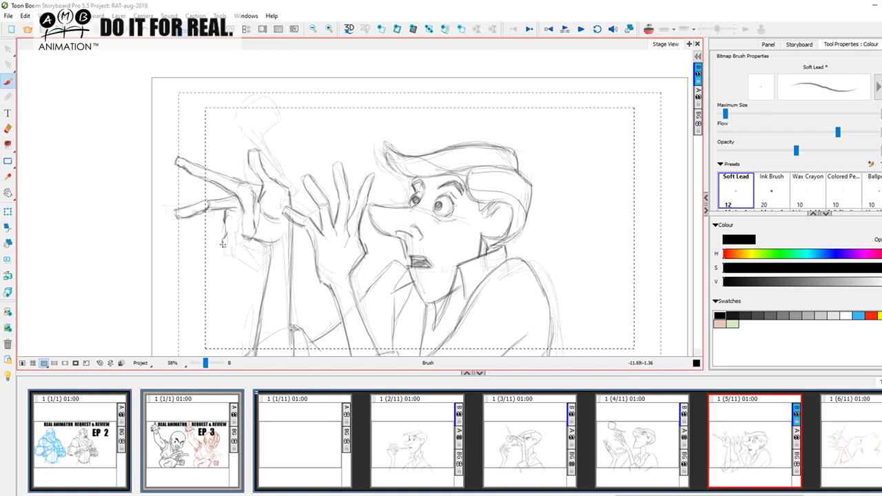
pyautogui.press('Left')
pyautogui.press('Right')
pyautogui.moveTo(227, 249); pyautogui.dragTo(229, 232)
pyautogui.press('Left')
pyautogui.press('Right')
pyautogui.moveTo(233, 230); pyautogui.dragTo(227, 242)
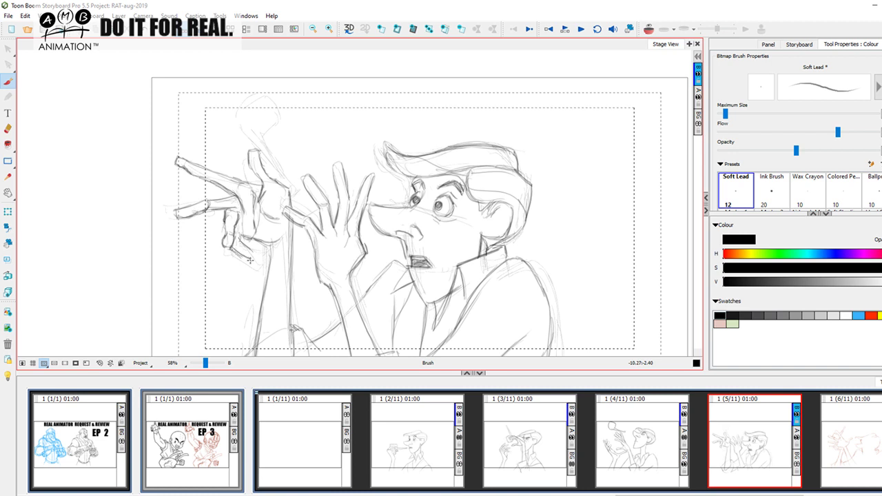
pyautogui.moveTo(252, 257); pyautogui.dragTo(242, 243)
pyautogui.press('Left')
pyautogui.press('Right')
# Compare panel 5's redrawn pose with panels 2, 3 and 4
pyautogui.press('space')
pyautogui.moveTo(535, 260); pyautogui.dragTo(478, 255)
pyautogui.moveTo(205, 362); pyautogui.dragTo(205, 362)
pyautogui.press('Left')
pyautogui.press('Right')
pyautogui.press('Left')
pyautogui.press('Right')
pyautogui.press('Left')
pyautogui.press('Right')
pyautogui.click(444, 447)
pyautogui.click(534, 451)
pyautogui.click(637, 444)
pyautogui.click(740, 438)
pyautogui.click(429, 454)
pyautogui.click(637, 437)
pyautogui.click(750, 408)
pyautogui.moveTo(314, 220); pyautogui.dragTo(319, 296)
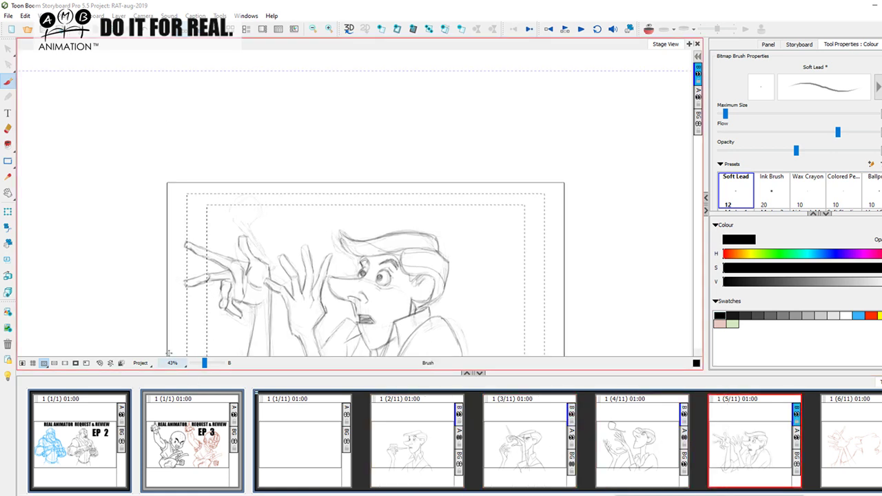
pyautogui.moveTo(204, 365); pyautogui.dragTo(206, 363)
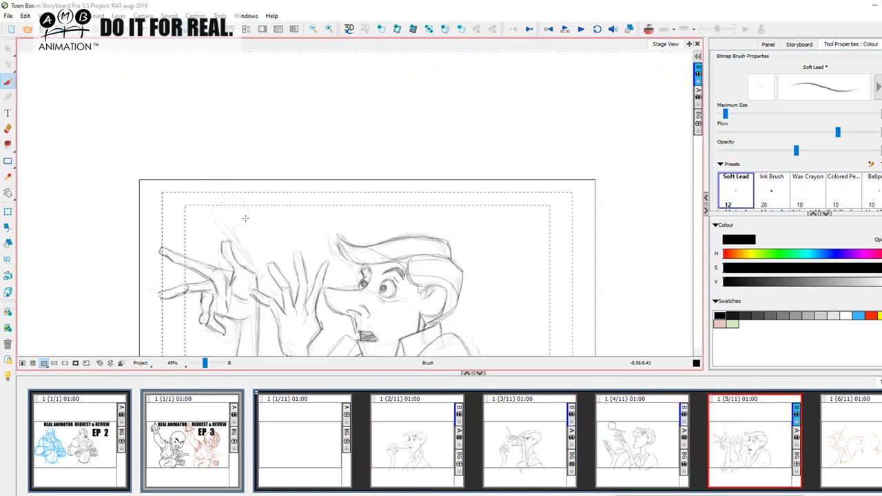
# Draw the tossed object's rounded head above panel 5's far hand and begin its handle, checking against panel 4
pyautogui.moveTo(227, 235); pyautogui.dragTo(259, 276)
pyautogui.press('Left')
pyautogui.press('Right')
pyautogui.moveTo(224, 226); pyautogui.dragTo(242, 199)
pyautogui.press('Left')
pyautogui.press('Right')
pyautogui.moveTo(223, 228)
pyautogui.mouseDown()
pyautogui.moveTo(239, 198)
pyautogui.moveTo(253, 223)
pyautogui.moveTo(242, 196)
pyautogui.moveTo(253, 222)
pyautogui.mouseUp()
pyautogui.press('Left')
pyautogui.press('Right')
pyautogui.press('Left')
pyautogui.press('Right')
pyautogui.press('Left')
pyautogui.press('Right')
pyautogui.press('f')
pyautogui.press('g')
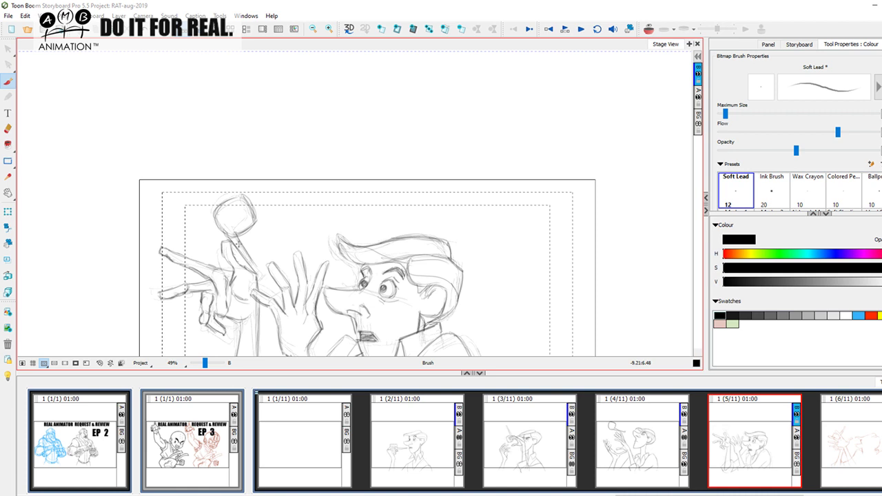
# Complete the tossed object's handle, running diagonally from its head down to a tip between the two hands
pyautogui.moveTo(243, 241)
pyautogui.mouseDown()
pyautogui.moveTo(266, 282)
pyautogui.moveTo(234, 254)
pyautogui.moveTo(257, 276)
pyautogui.mouseUp()
pyautogui.moveTo(268, 286); pyautogui.dragTo(264, 287)
pyautogui.press('Left')
pyautogui.press('Right')
# Duplicate panel 5's clean line layer B
pyautogui.moveTo(551, 265); pyautogui.dragTo(529, 172)
pyautogui.click(698, 98)
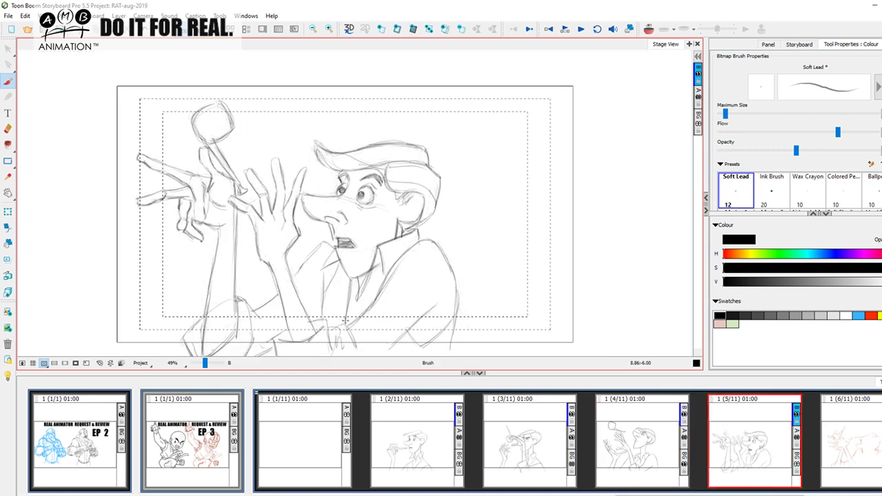
pyautogui.rightClick(697, 69)
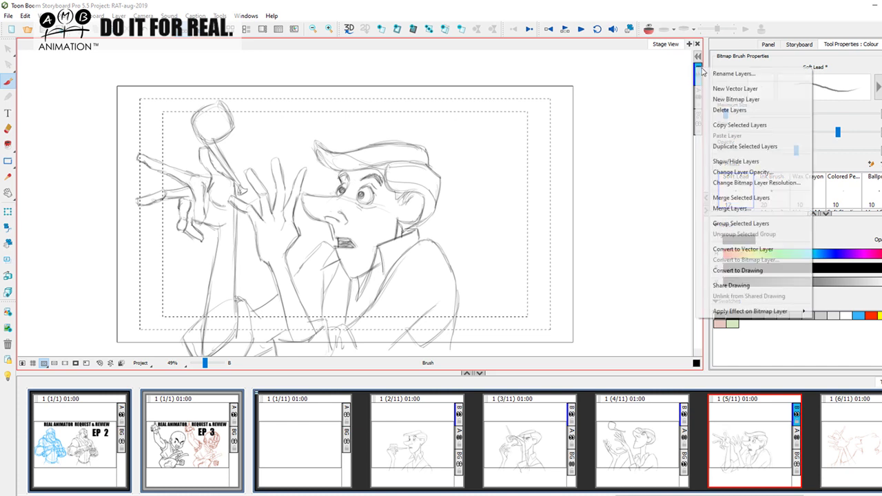
pyautogui.click(761, 146)
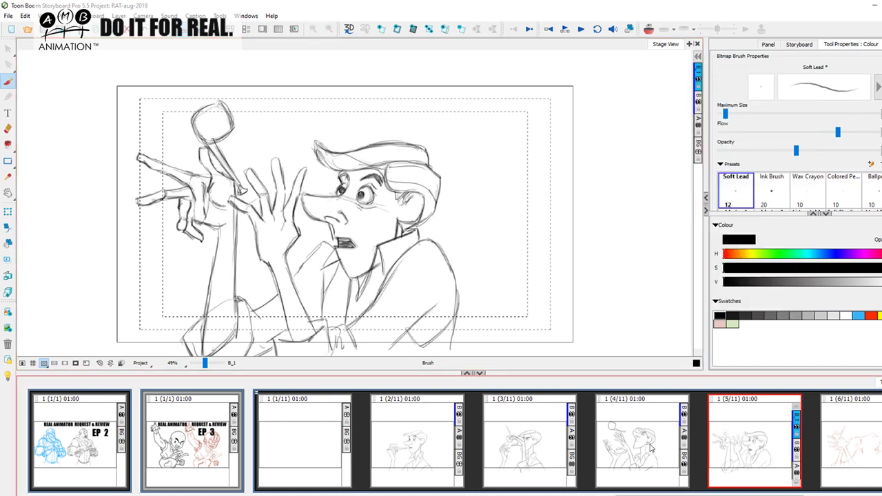
# Set the duplicated line layer's opacity to 50
pyautogui.click(698, 74)
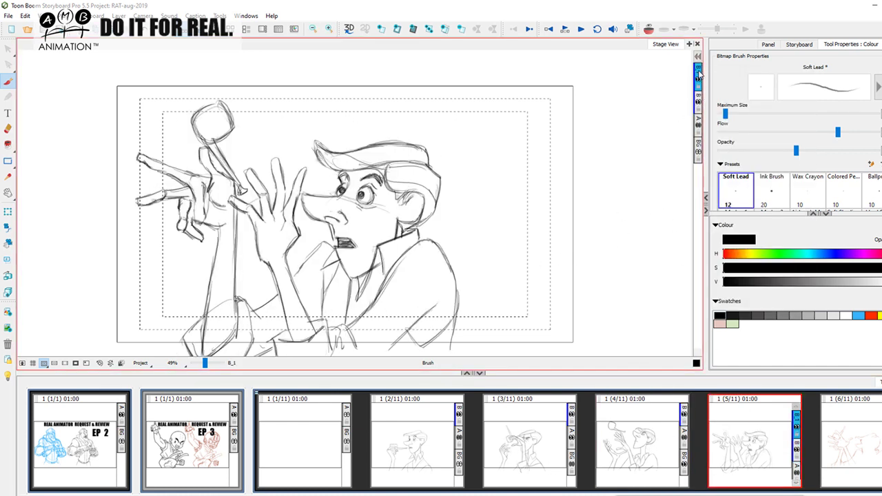
pyautogui.rightClick(700, 75)
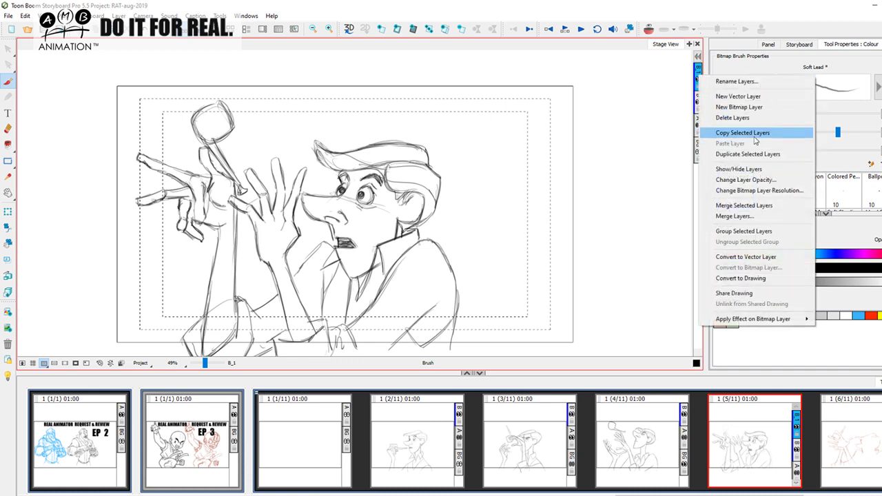
pyautogui.click(765, 180)
pyautogui.write('50')
pyautogui.click(451, 270)
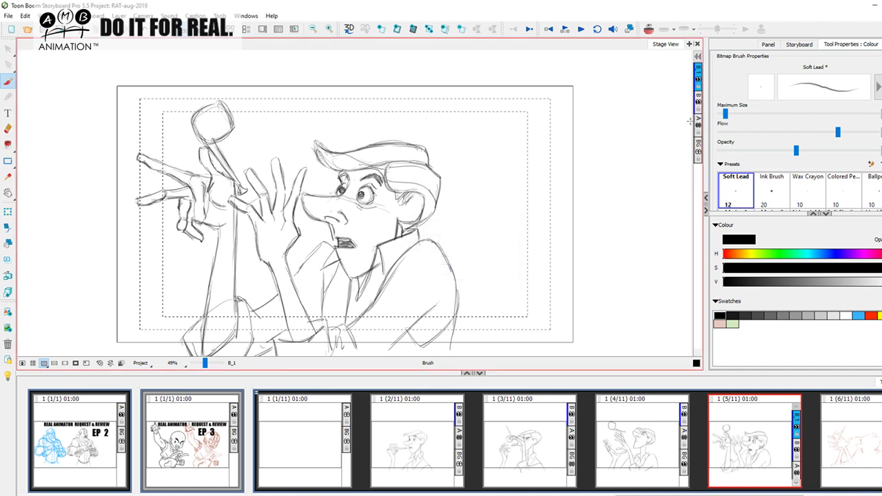
# Merge the duplicated layer with the original line layer and rename the merged layer as B
pyautogui.rightClick(699, 89)
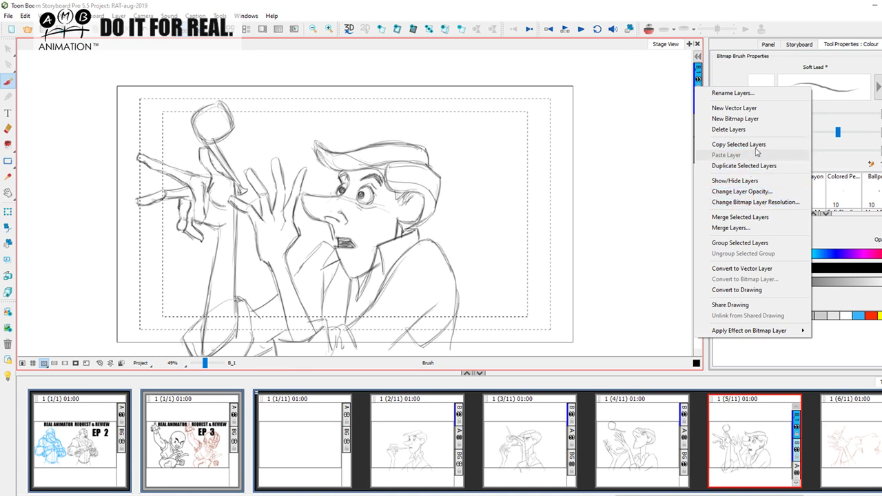
pyautogui.click(740, 217)
pyautogui.click(466, 272)
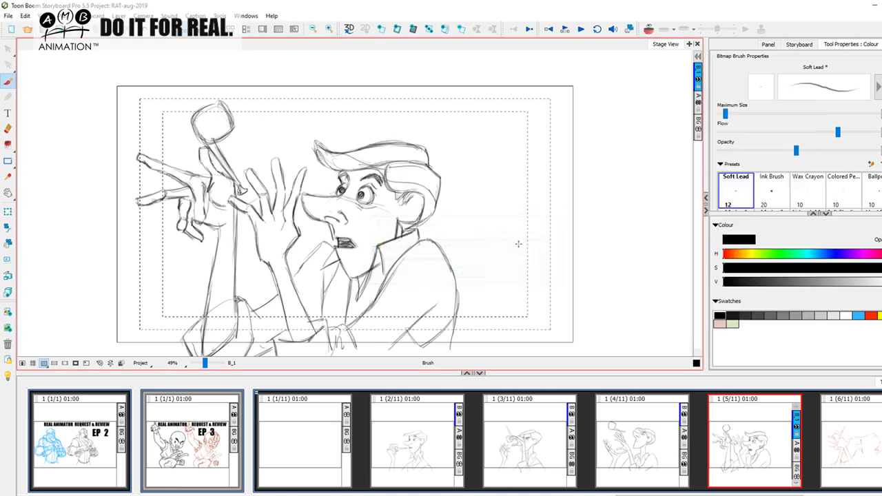
pyautogui.doubleClick(698, 74)
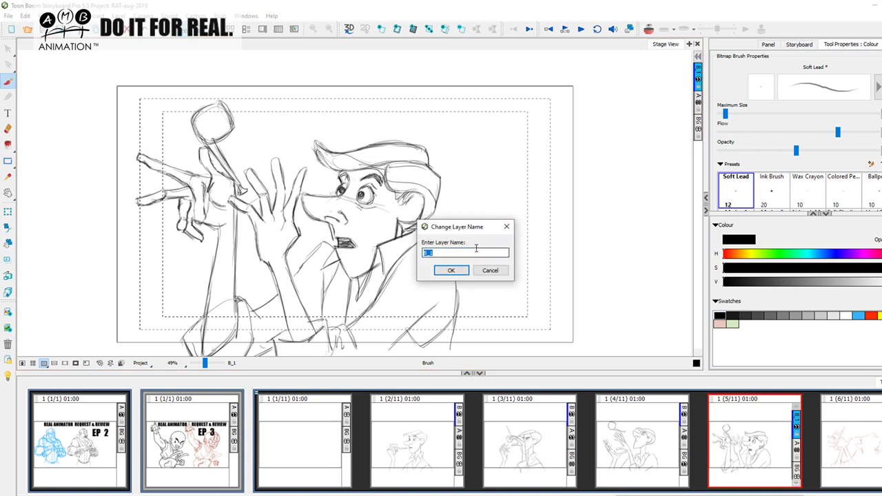
pyautogui.write('B')
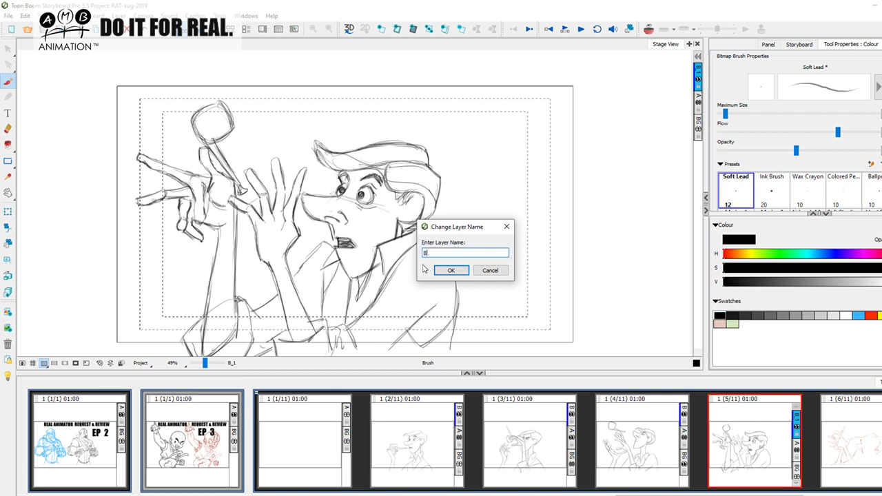
pyautogui.click(451, 271)
# Compare the line weight and poses of panels 2 through 5 in sequence
pyautogui.click(434, 446)
pyautogui.click(541, 441)
pyautogui.click(666, 435)
pyautogui.click(721, 422)
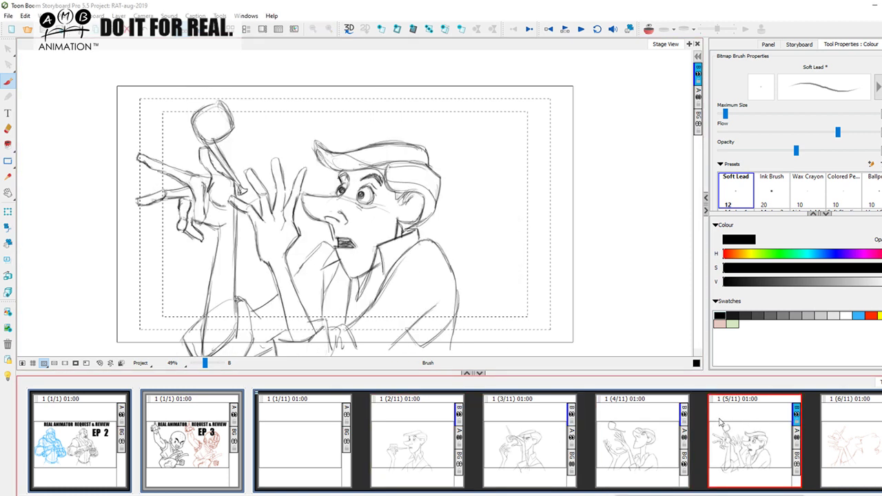
pyautogui.click(651, 441)
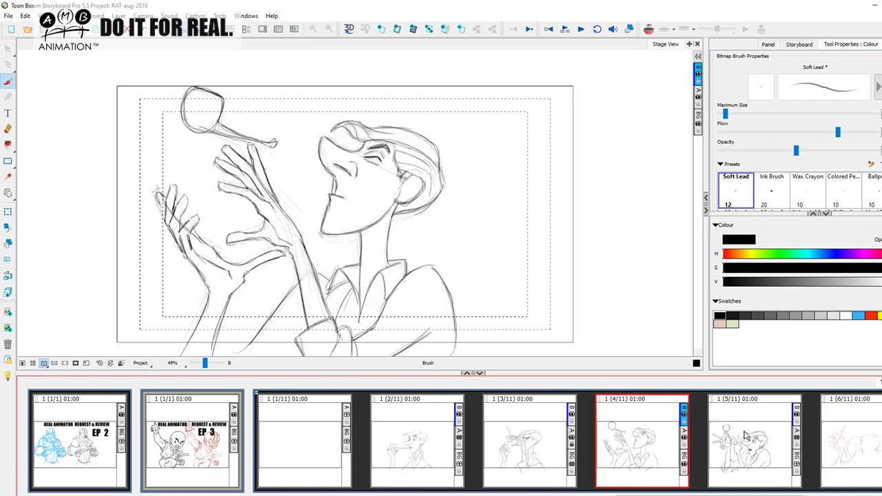
pyautogui.click(764, 430)
pyautogui.click(460, 445)
pyautogui.click(541, 445)
pyautogui.click(661, 441)
pyautogui.click(788, 433)
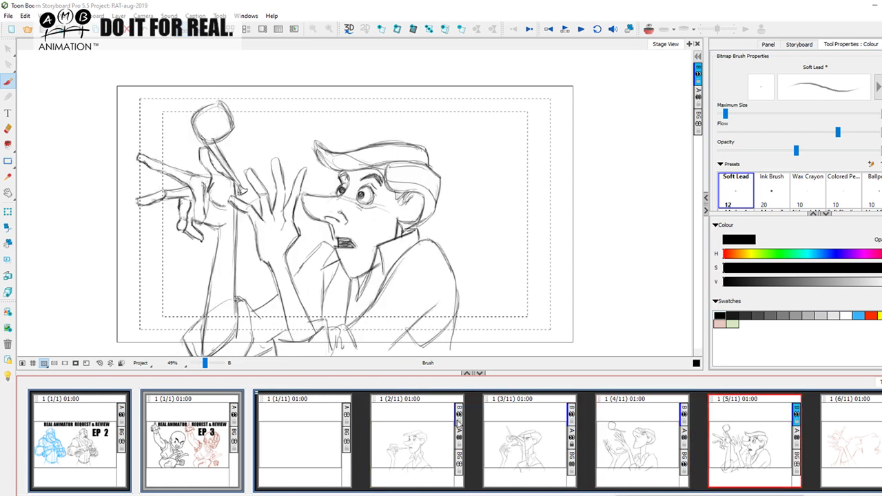
pyautogui.moveTo(205, 363); pyautogui.dragTo(202, 364)
pyautogui.click(450, 446)
pyautogui.click(507, 446)
pyautogui.click(640, 437)
pyautogui.click(772, 431)
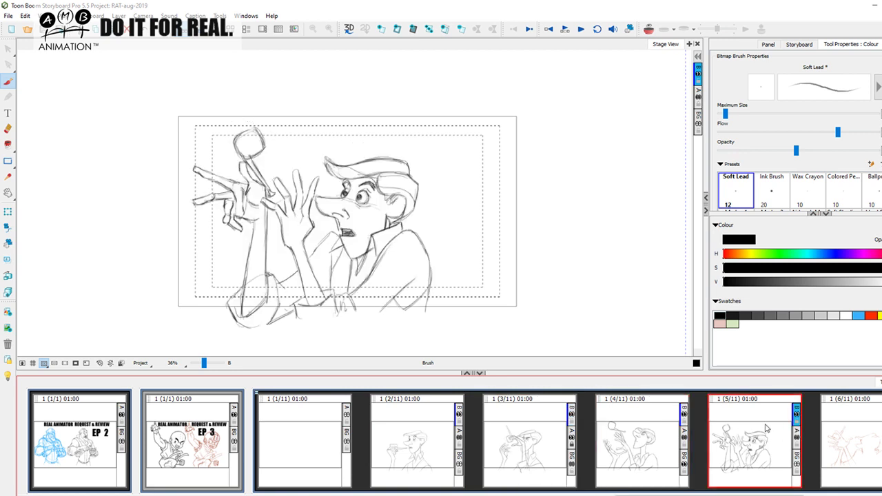
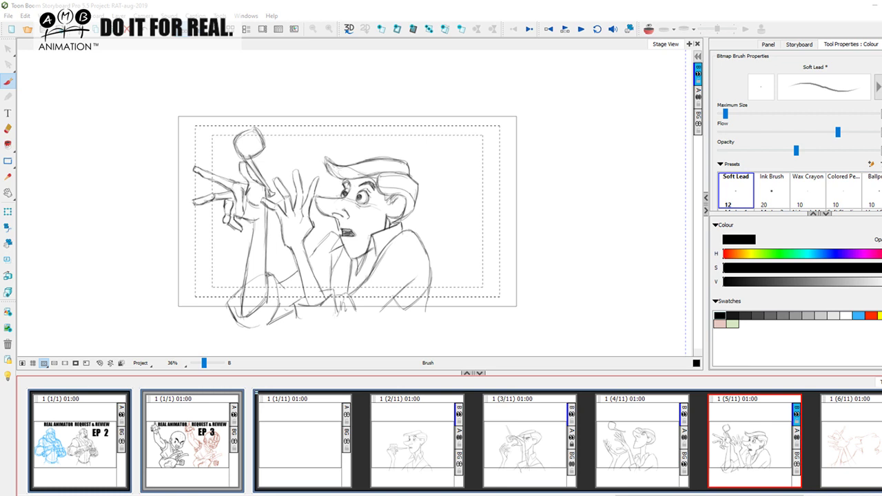
# Recolour all of the red rough strokes on panel 6's layer A to light grey
pyautogui.click(849, 449)
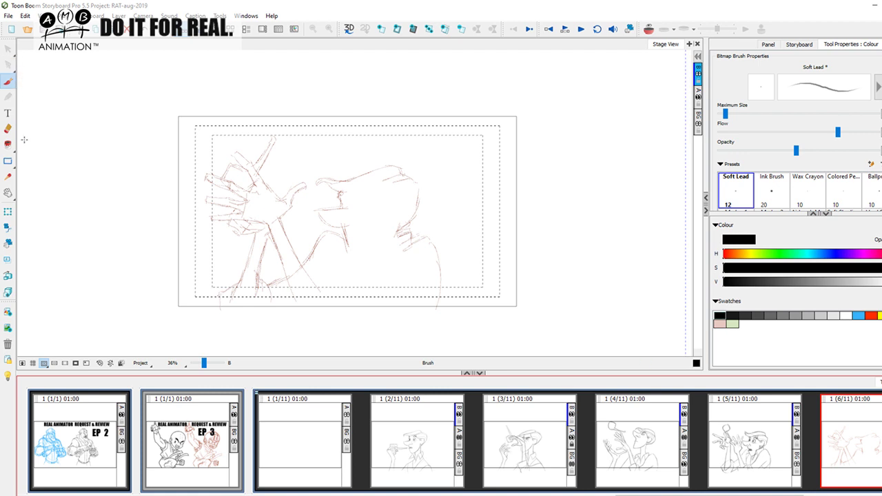
pyautogui.hotkey('alt', 's')
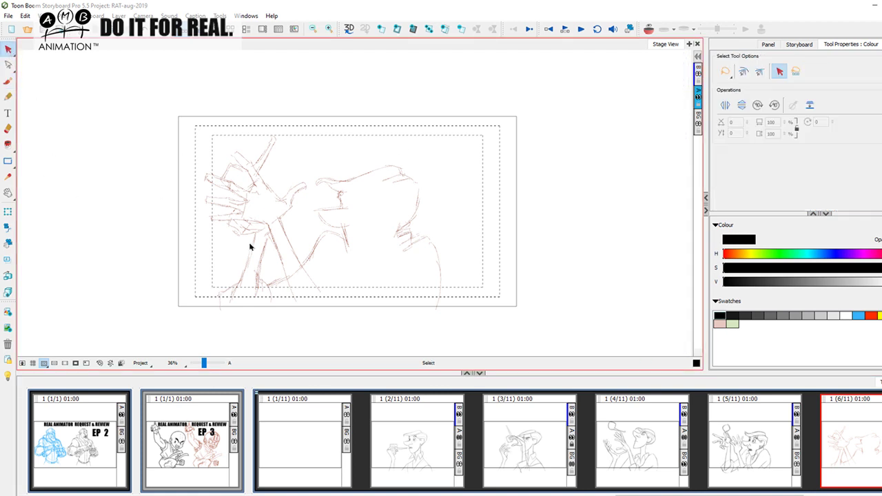
pyautogui.hotkey('ctrl', 'a')
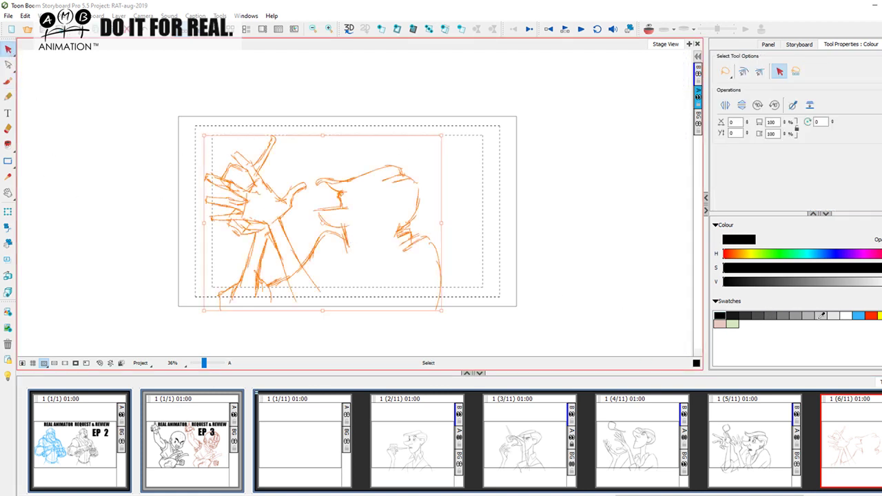
pyautogui.click(821, 315)
pyautogui.click(614, 292)
pyautogui.click(852, 432)
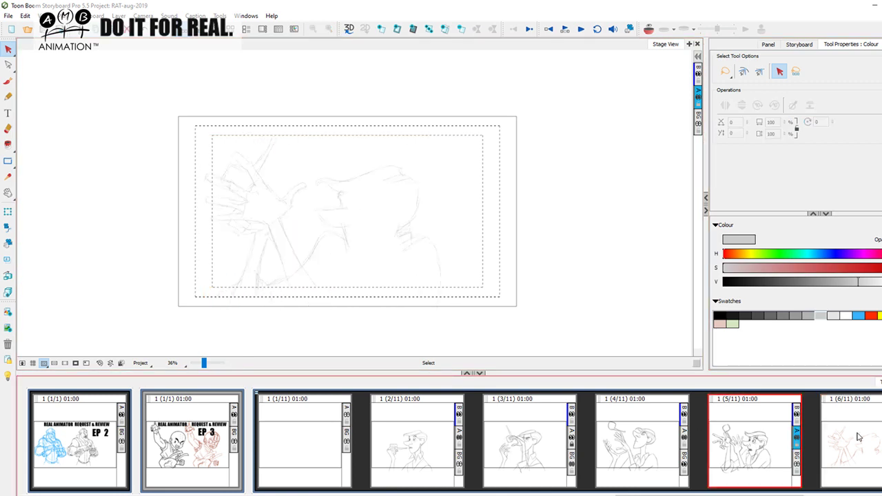
# Draw panel 6's far eye with the black Soft Lead brush on layer B, comparing it with panel 5
pyautogui.hotkey('alt', 'b')
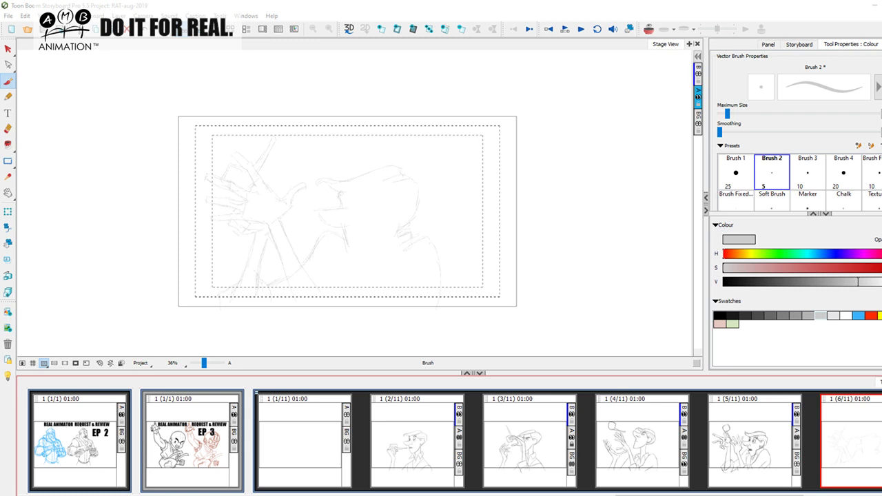
pyautogui.click(698, 72)
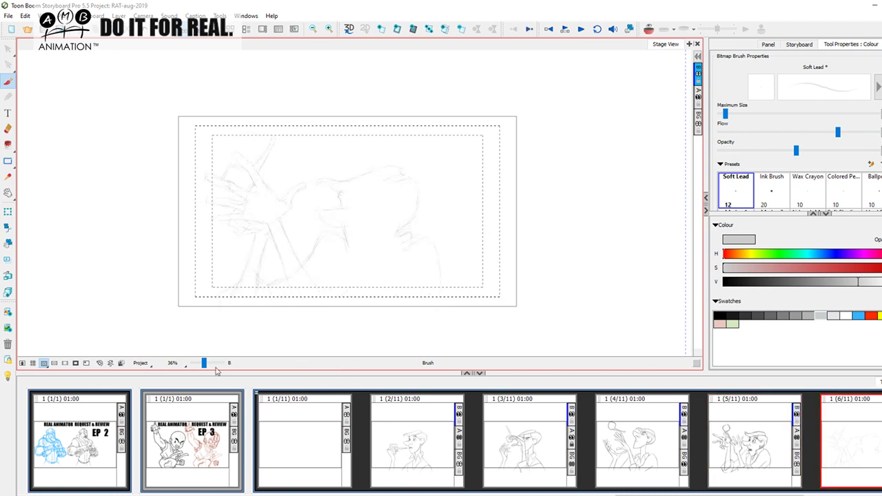
pyautogui.moveTo(204, 363); pyautogui.dragTo(205, 363)
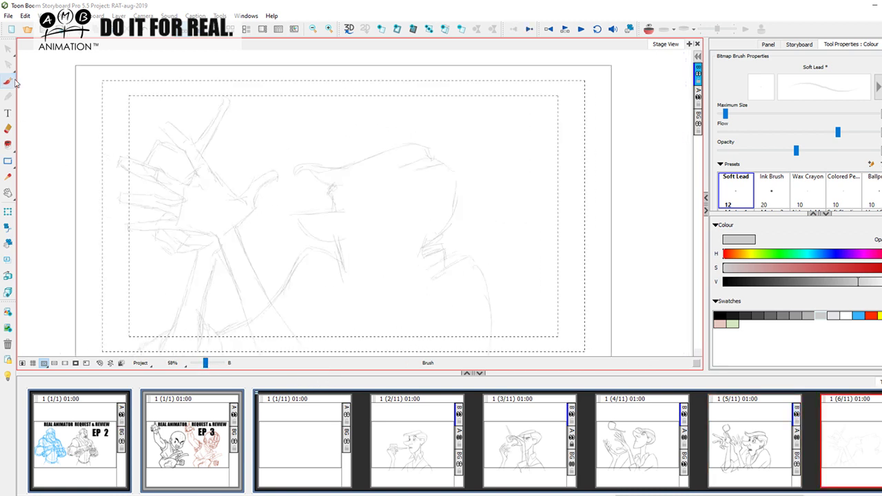
pyautogui.press('Left')
pyautogui.press('Right')
pyautogui.click(720, 316)
pyautogui.press('Left')
pyautogui.press('Right')
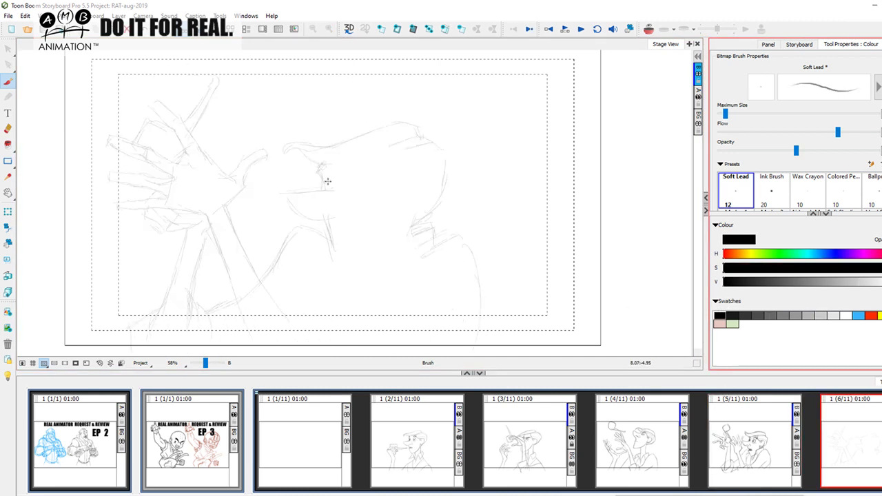
pyautogui.click(319, 173)
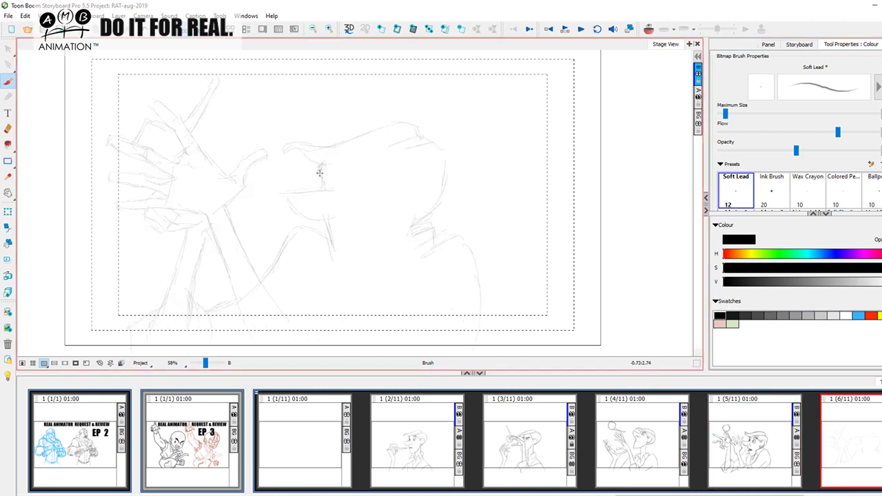
pyautogui.press('Left')
pyautogui.press('Right')
pyautogui.press('Left')
pyautogui.press('Right')
pyautogui.press('Left')
pyautogui.press('Right')
pyautogui.press('Left')
pyautogui.press('Right')
# Draw the long pointed nose's top line, tip and curved underside, and touch up the far eye
pyautogui.moveTo(308, 193)
pyautogui.mouseDown()
pyautogui.moveTo(284, 197)
pyautogui.moveTo(309, 195)
pyautogui.mouseUp()
pyautogui.press('Left')
pyautogui.press('Right')
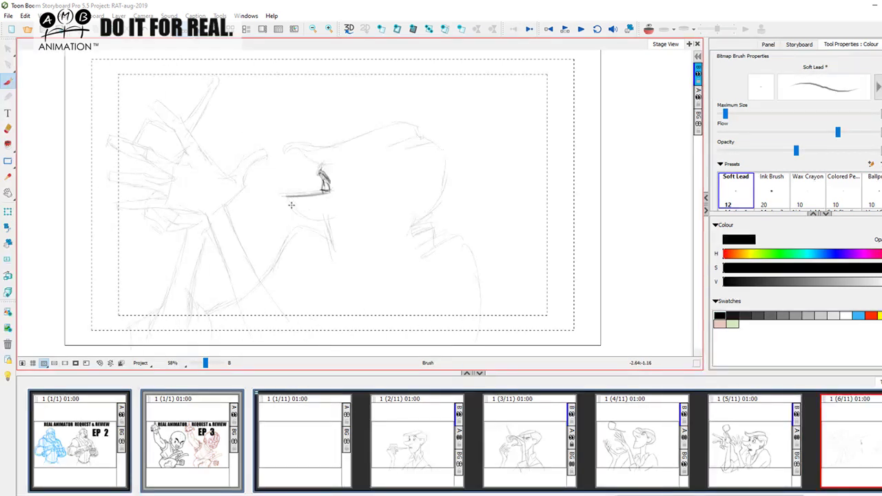
pyautogui.moveTo(287, 199); pyautogui.dragTo(294, 210)
pyautogui.press('Left')
pyautogui.press('Right')
pyautogui.moveTo(294, 215); pyautogui.dragTo(330, 221)
pyautogui.press('Left')
pyautogui.press('Right')
pyautogui.moveTo(321, 182); pyautogui.dragTo(329, 195)
pyautogui.press('Left')
pyautogui.press('Right')
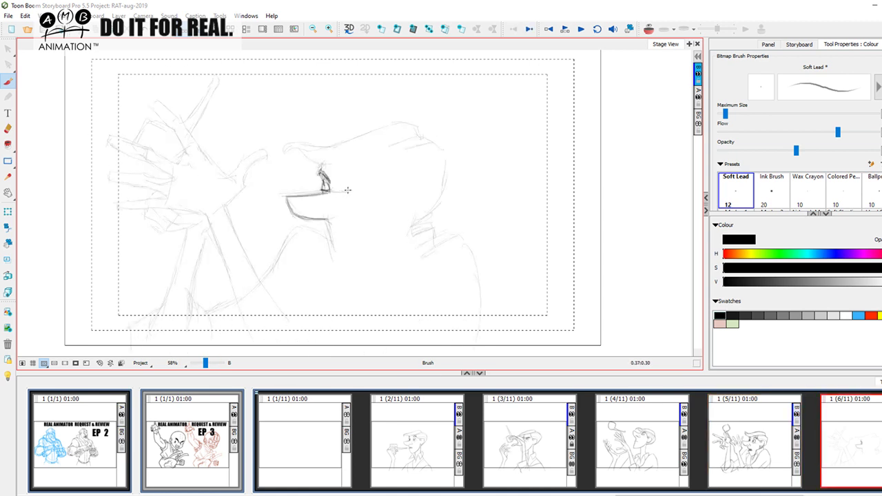
# Draw the near eye's squinting lids with a heavy angled eyebrow above them
pyautogui.press('Left')
pyautogui.press('Right')
pyautogui.moveTo(351, 190); pyautogui.dragTo(362, 189)
pyautogui.moveTo(350, 186); pyautogui.dragTo(361, 183)
pyautogui.press('Left')
pyautogui.press('Right')
pyautogui.moveTo(354, 171); pyautogui.dragTo(377, 178)
pyautogui.moveTo(366, 177); pyautogui.dragTo(378, 183)
pyautogui.moveTo(343, 176)
pyautogui.mouseDown()
pyautogui.moveTo(362, 167)
pyautogui.moveTo(342, 178)
pyautogui.mouseUp()
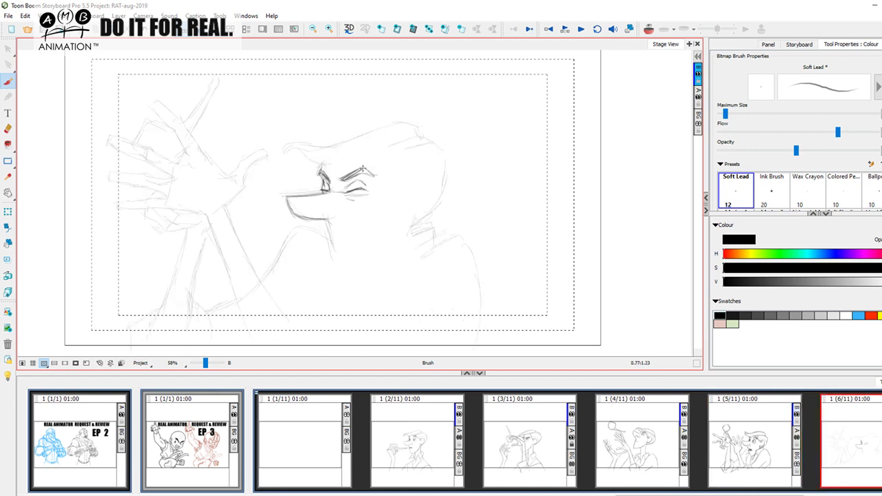
pyautogui.moveTo(346, 177); pyautogui.dragTo(374, 172)
# Draw the nostril wing and the crease above it at the base of the nose
pyautogui.moveTo(322, 213); pyautogui.dragTo(342, 215)
pyautogui.moveTo(342, 215)
pyautogui.mouseDown()
pyautogui.moveTo(326, 213)
pyautogui.moveTo(344, 208)
pyautogui.mouseUp()
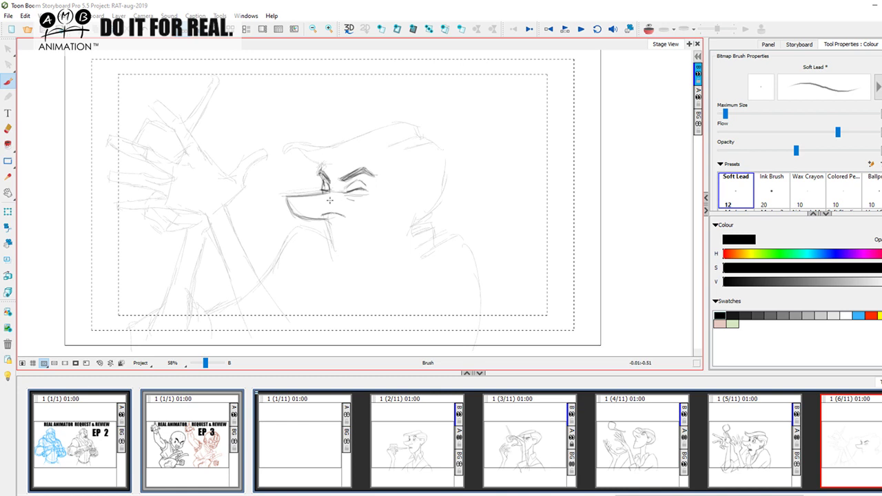
pyautogui.press('Left')
pyautogui.press('Right')
pyautogui.press('Left')
pyautogui.press('Right')
# Erase the stray mark under the nose and draw the upper lip line there, checking against panel 5
pyautogui.hotkey('alt', 'e')
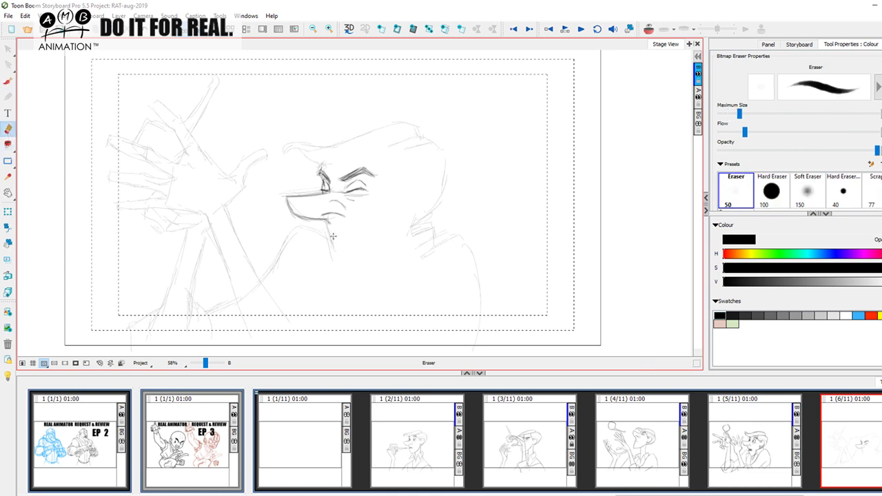
pyautogui.hotkey('alt', 'b')
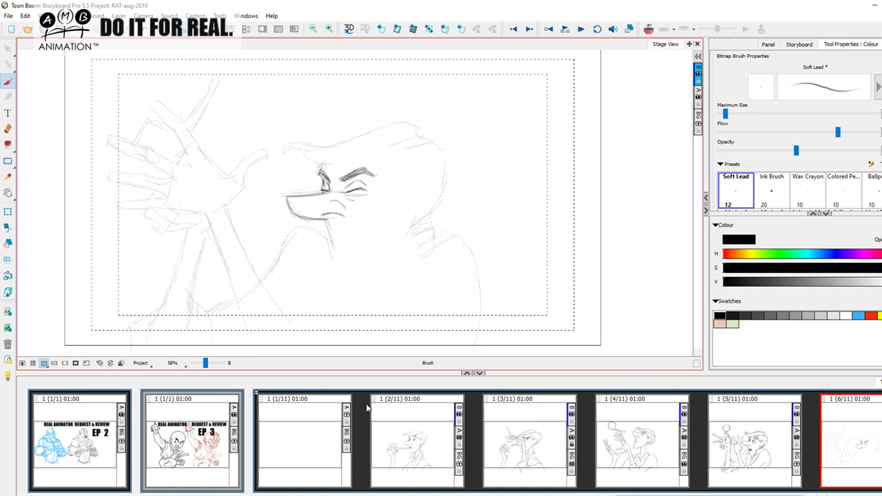
pyautogui.press('Left')
pyautogui.press('Right')
pyautogui.press('Left')
pyautogui.press('Right')
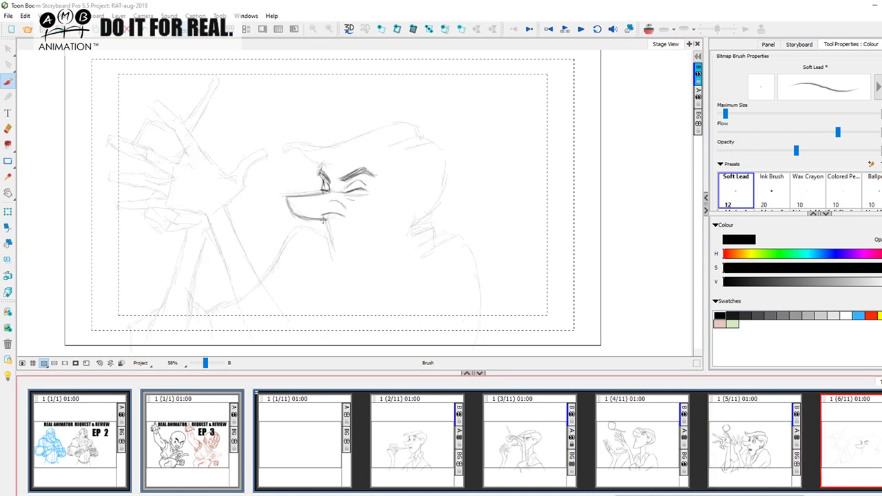
pyautogui.press('Left')
pyautogui.press('Right')
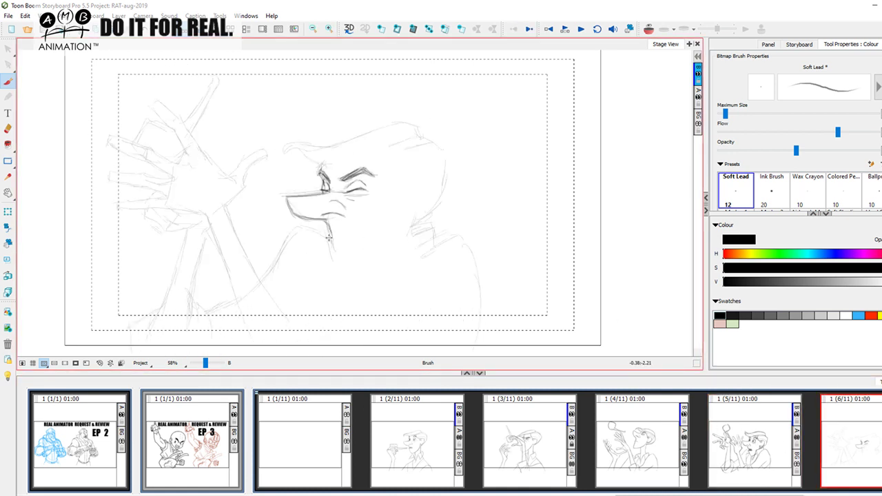
# Draw the small closed mouth, the front of the chin and the jawline sweeping back from it
pyautogui.press('Left')
pyautogui.press('Right')
pyautogui.press('Left')
pyautogui.press('Right')
pyautogui.press('Left')
pyautogui.press('Right')
pyautogui.press('Left')
pyautogui.press('Right')
pyautogui.moveTo(330, 241); pyautogui.dragTo(341, 272)
pyautogui.moveTo(349, 277); pyautogui.dragTo(383, 258)
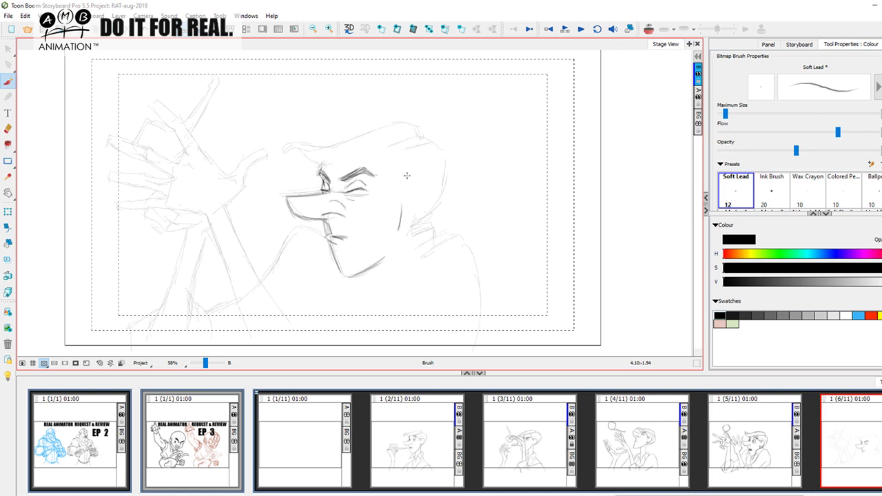
# Draw the near ear's rounded outline at the back of the jaw, comparing it with panels 4 and 5
pyautogui.moveTo(422, 178); pyautogui.dragTo(413, 204)
pyautogui.press('Left')
pyautogui.press('Right')
pyautogui.moveTo(434, 183)
pyautogui.mouseDown()
pyautogui.moveTo(414, 211)
pyautogui.moveTo(423, 173)
pyautogui.moveTo(425, 199)
pyautogui.moveTo(403, 208)
pyautogui.moveTo(400, 190)
pyautogui.moveTo(425, 178)
pyautogui.moveTo(408, 174)
pyautogui.moveTo(427, 174)
pyautogui.moveTo(430, 196)
pyautogui.moveTo(428, 184)
pyautogui.moveTo(406, 213)
pyautogui.mouseUp()
pyautogui.press('Left')
pyautogui.press('Right')
pyautogui.press('Left')
pyautogui.press('Right')
pyautogui.press('Left')
pyautogui.press('Right')
pyautogui.click(665, 456)
pyautogui.click(827, 449)
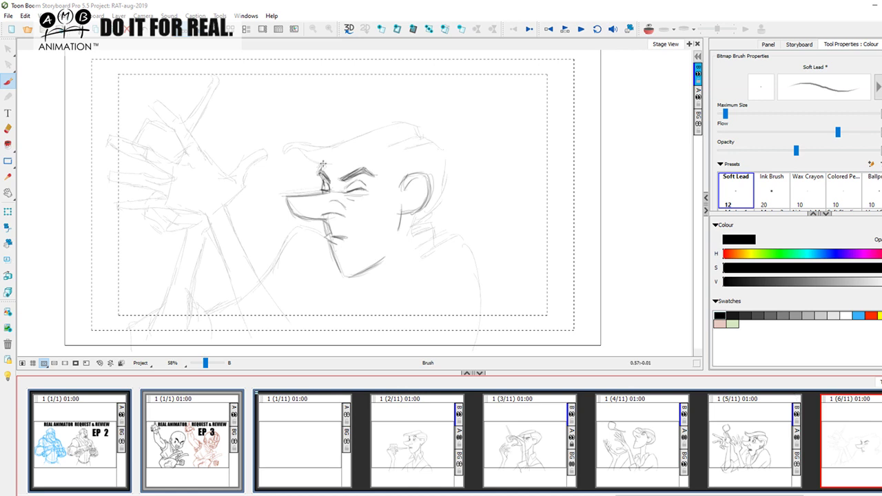
# Draw the hairline sweeping from above the far brow back to the crown, comparing it with panel 5
pyautogui.moveTo(321, 169); pyautogui.dragTo(361, 159)
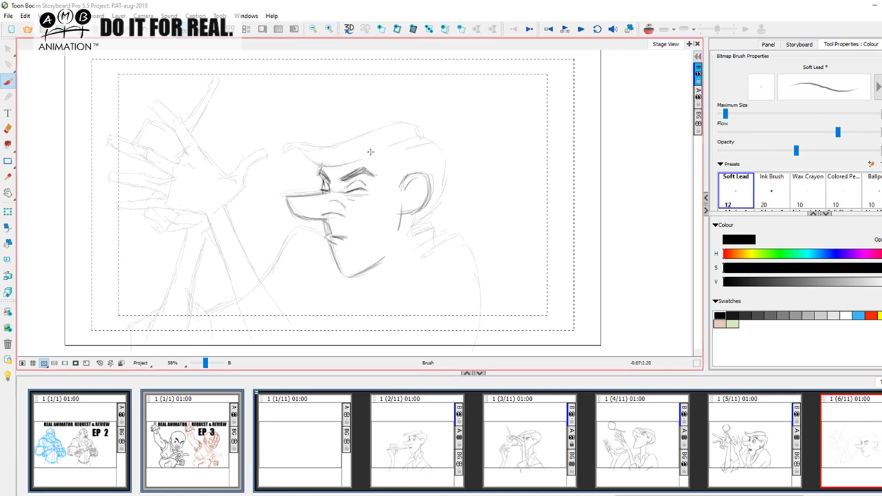
pyautogui.press('Left')
pyautogui.press('Right')
pyautogui.moveTo(332, 164); pyautogui.dragTo(417, 138)
pyautogui.press('Left')
pyautogui.press('Right')
# Draw the back of the head curving from the crown down behind the ear, checking it against panel 5
pyautogui.moveTo(423, 139); pyautogui.dragTo(443, 151)
pyautogui.press('Left')
pyautogui.press('Right')
pyautogui.moveTo(446, 159)
pyautogui.mouseDown()
pyautogui.moveTo(455, 188)
pyautogui.moveTo(443, 170)
pyautogui.moveTo(431, 206)
pyautogui.mouseUp()
pyautogui.press('Left')
pyautogui.press('Right')
pyautogui.press('Left')
pyautogui.press('Right')
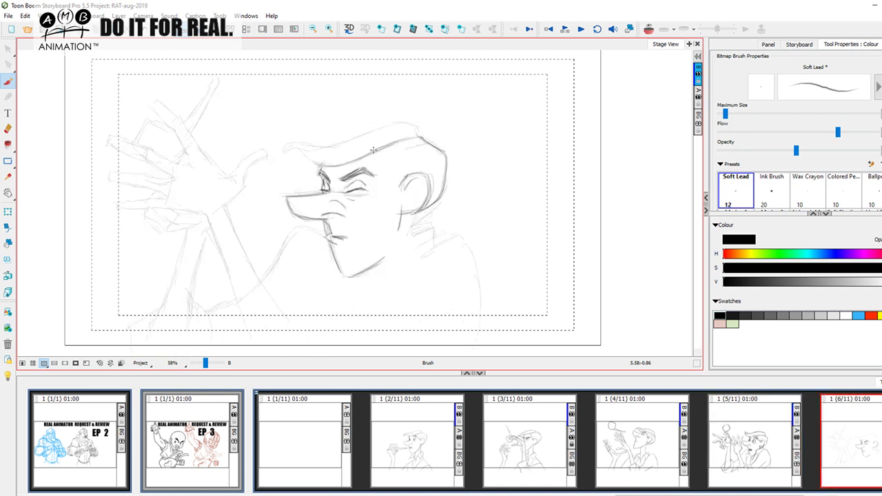
# Draw the sideburn and the combed-back side hair above the near ear, comparing them with panel 5
pyautogui.moveTo(373, 151); pyautogui.dragTo(393, 175)
pyautogui.press('Left')
pyautogui.press('Right')
pyautogui.moveTo(388, 174); pyautogui.dragTo(389, 186)
pyautogui.press('Left')
pyautogui.press('Right')
pyautogui.press('Left')
pyautogui.press('Right')
pyautogui.moveTo(382, 163)
pyautogui.mouseDown()
pyautogui.moveTo(427, 164)
pyautogui.moveTo(440, 179)
pyautogui.mouseUp()
pyautogui.moveTo(381, 155); pyautogui.dragTo(418, 145)
pyautogui.press('Left')
pyautogui.press('Right')
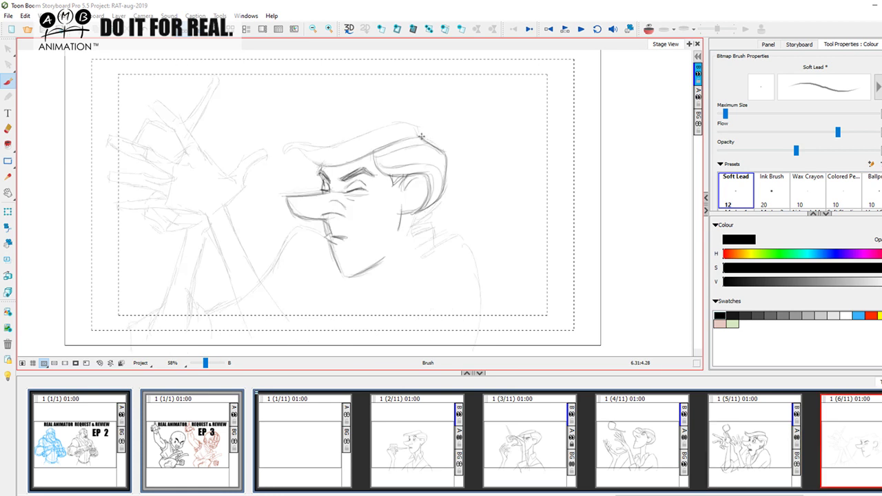
# Draw the top contour of the hair from the crown forward to the quiff, checking it against panel 5
pyautogui.press('Left')
pyautogui.press('Right')
pyautogui.moveTo(416, 121); pyautogui.dragTo(353, 133)
pyautogui.press('Left')
pyautogui.press('Right')
pyautogui.press('Left')
pyautogui.press('Right')
pyautogui.press('Left')
pyautogui.press('Right')
pyautogui.moveTo(349, 140); pyautogui.dragTo(295, 143)
pyautogui.press('Left')
pyautogui.press('Right')
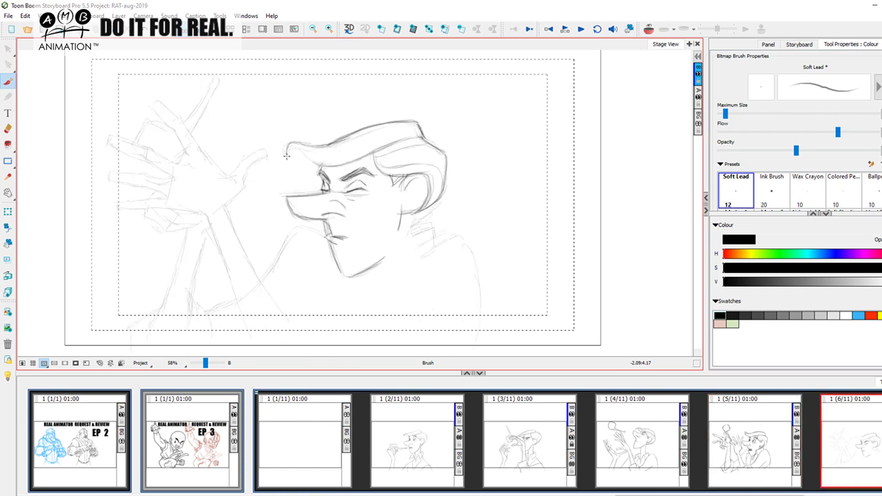
# Draw the quiff's pointed front tip and the strands sweeping back from it over the forehead
pyautogui.press('Left')
pyautogui.press('Right')
pyautogui.moveTo(290, 151)
pyautogui.mouseDown()
pyautogui.moveTo(305, 162)
pyautogui.moveTo(299, 153)
pyautogui.mouseUp()
pyautogui.press('Left')
pyautogui.press('Right')
pyautogui.moveTo(295, 148); pyautogui.dragTo(321, 160)
pyautogui.moveTo(312, 145); pyautogui.dragTo(366, 152)
pyautogui.press('Left')
pyautogui.press('Right')
pyautogui.press('Left')
pyautogui.press('Right')
# Draw the back of the neck and the pointed collar opening below the jaw, using onion skin as a guide
pyautogui.moveTo(439, 271); pyautogui.dragTo(415, 251)
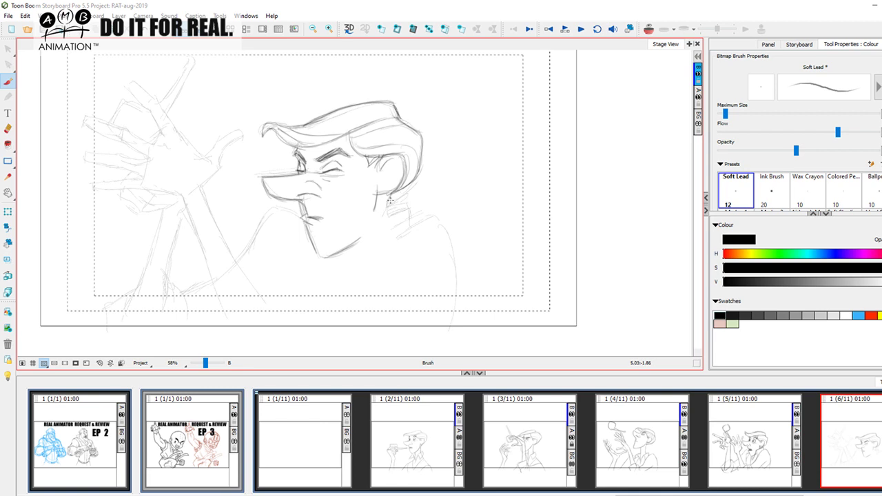
pyautogui.press('Left')
pyautogui.press('Right')
pyautogui.press('Left')
pyautogui.press('Right')
pyautogui.click(648, 29)
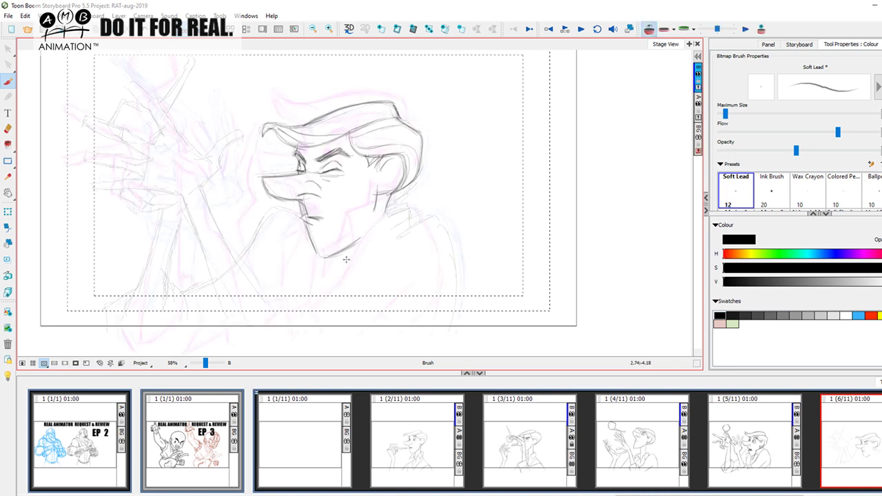
pyautogui.press('Left')
pyautogui.press('Right')
pyautogui.moveTo(332, 257)
pyautogui.mouseDown()
pyautogui.moveTo(336, 277)
pyautogui.moveTo(364, 222)
pyautogui.mouseUp()
pyautogui.click(648, 29)
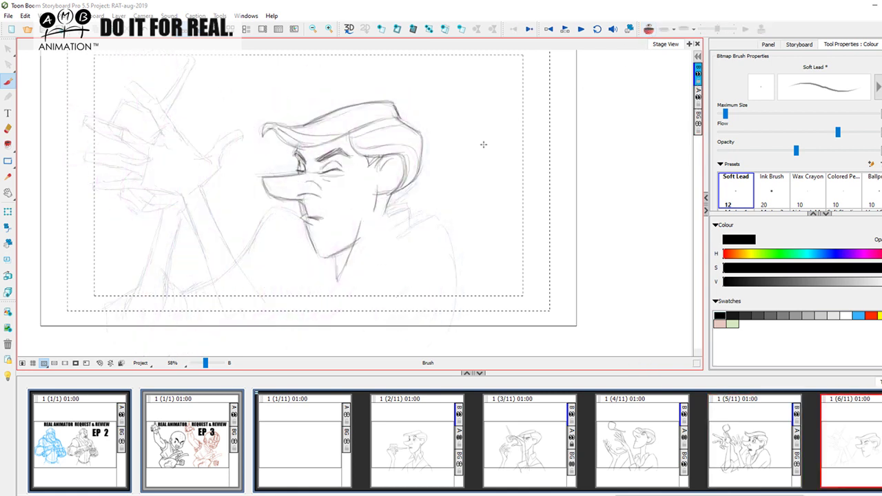
# Draw the near collar's upper edge and its back corner behind the neck, checking them with onion skin
pyautogui.moveTo(361, 221); pyautogui.dragTo(404, 204)
pyautogui.click(649, 29)
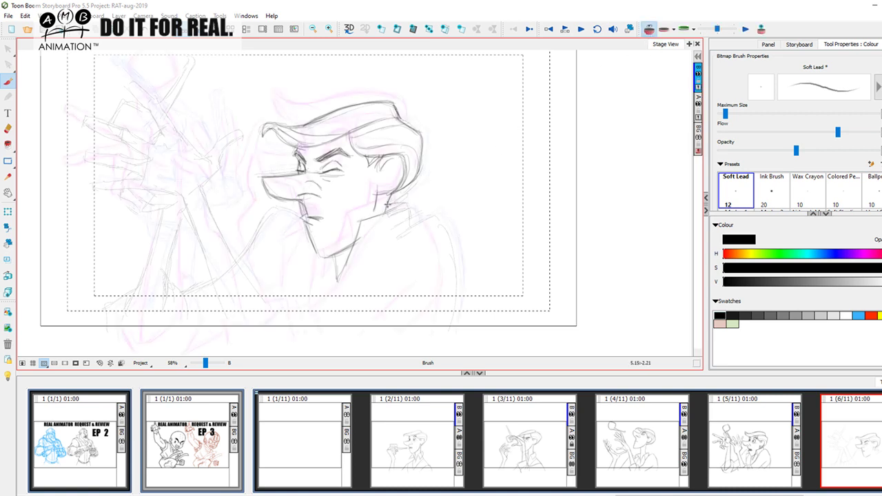
pyautogui.moveTo(386, 211); pyautogui.dragTo(403, 206)
pyautogui.press('Left')
pyautogui.press('Right')
pyautogui.click(651, 33)
pyautogui.press('Left')
pyautogui.press('Right')
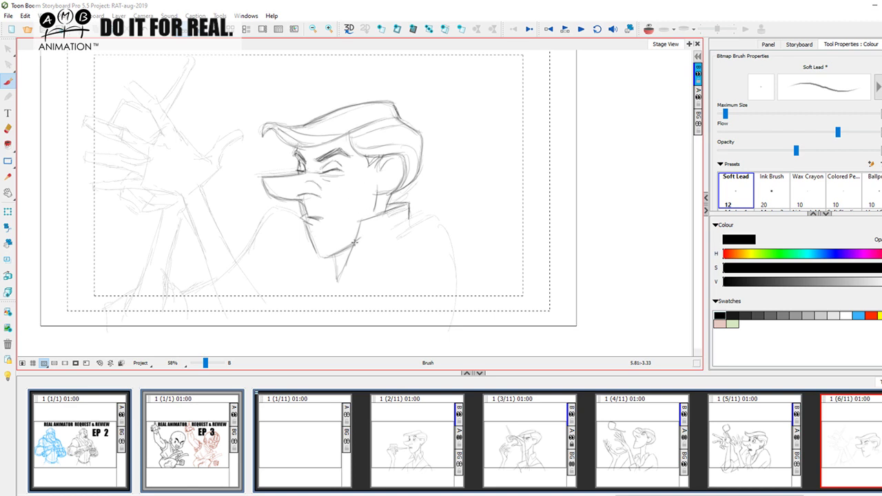
# Draw the far collar flap in front of the chin and the near collar's front edge, comparing with panel 5
pyautogui.press('Left')
pyautogui.press('Right')
pyautogui.press('Left')
pyautogui.press('Right')
pyautogui.press('Left')
pyautogui.press('Right')
pyautogui.moveTo(300, 208)
pyautogui.mouseDown()
pyautogui.moveTo(281, 250)
pyautogui.moveTo(277, 243)
pyautogui.moveTo(309, 235)
pyautogui.moveTo(279, 240)
pyautogui.mouseUp()
pyautogui.moveTo(279, 240); pyautogui.dragTo(301, 208)
pyautogui.press('Left')
pyautogui.press('Right')
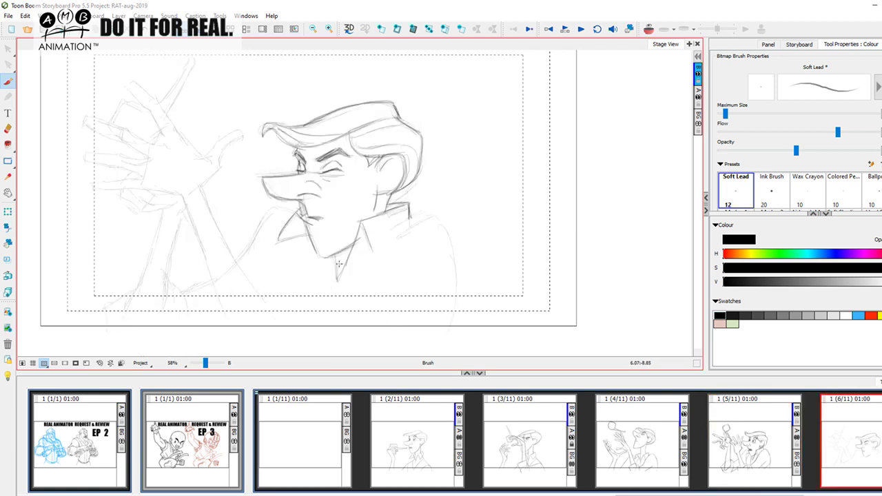
pyautogui.press('Left')
pyautogui.press('Right')
pyautogui.press('Left')
pyautogui.press('Right')
# Draw the near shirt-front edge below the collar and the rounded shoulder and back down past the frame
pyautogui.moveTo(410, 224); pyautogui.dragTo(374, 262)
pyautogui.moveTo(426, 212); pyautogui.dragTo(381, 243)
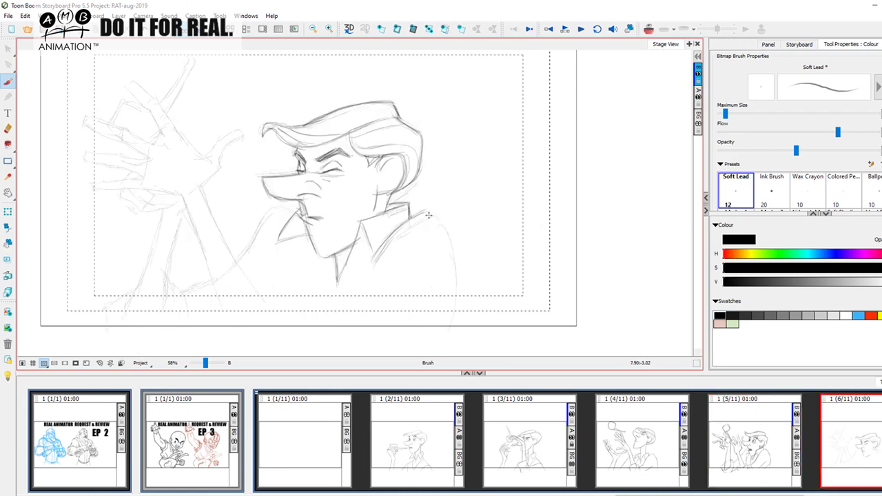
pyautogui.moveTo(430, 217)
pyautogui.mouseDown()
pyautogui.moveTo(451, 266)
pyautogui.moveTo(453, 257)
pyautogui.moveTo(442, 233)
pyautogui.moveTo(452, 275)
pyautogui.moveTo(448, 255)
pyautogui.moveTo(441, 341)
pyautogui.mouseUp()
pyautogui.moveTo(451, 279); pyautogui.dragTo(423, 339)
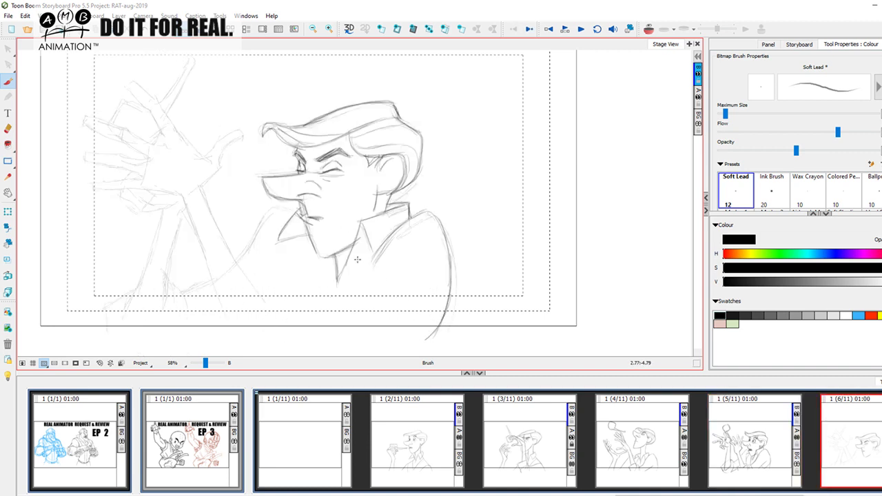
# Draw the shirt opening and the chest lines below the collar down to the waist, comparing with panel 5
pyautogui.moveTo(388, 238); pyautogui.dragTo(317, 307)
pyautogui.moveTo(281, 249); pyautogui.dragTo(282, 295)
pyautogui.moveTo(297, 241); pyautogui.dragTo(285, 285)
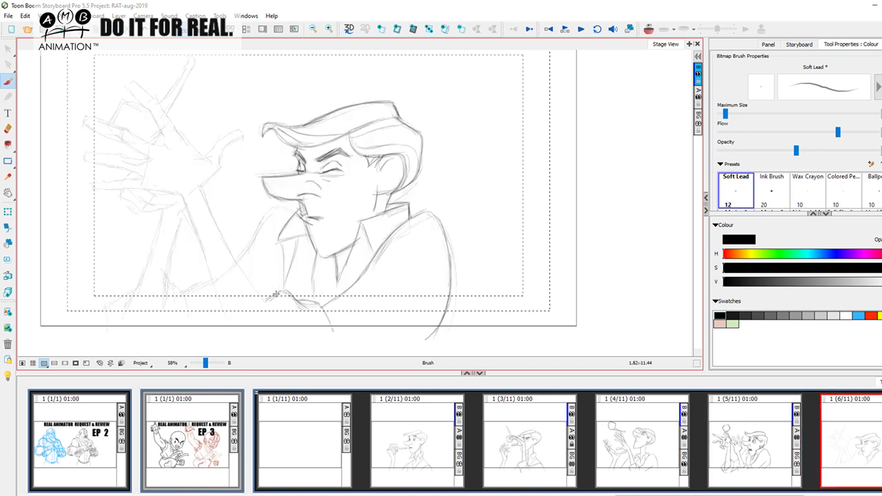
pyautogui.press('Left')
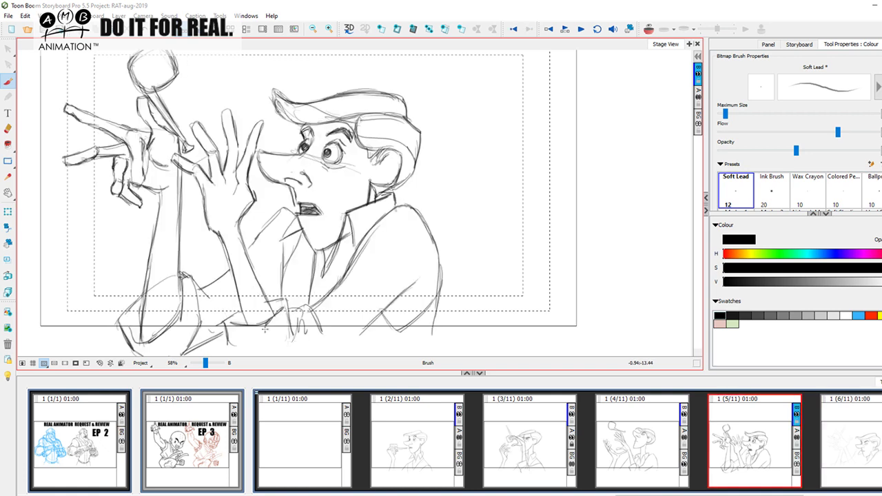
pyautogui.press('Left')
pyautogui.click(791, 445)
pyautogui.press('Right')
pyautogui.press('Left')
pyautogui.press('Right')
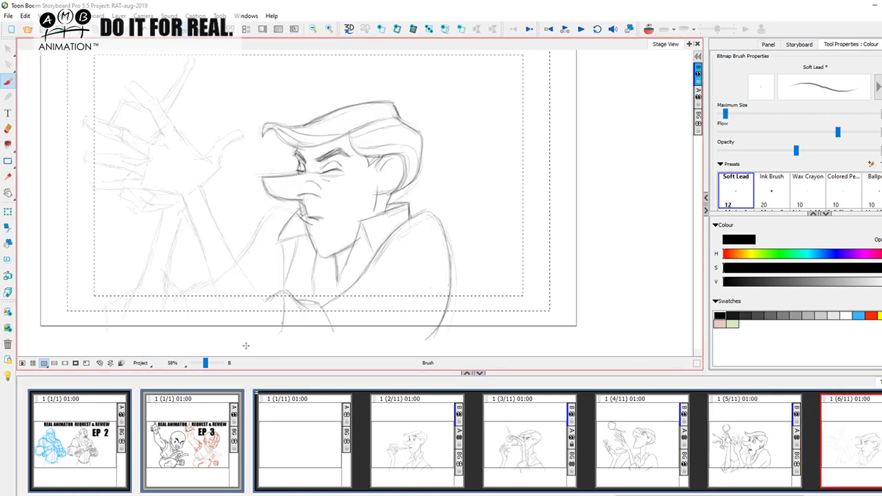
# Add the lower shirt lines and folds around the waist at the frame's lower edge, checking against panel 5
pyautogui.moveTo(244, 352); pyautogui.dragTo(250, 320)
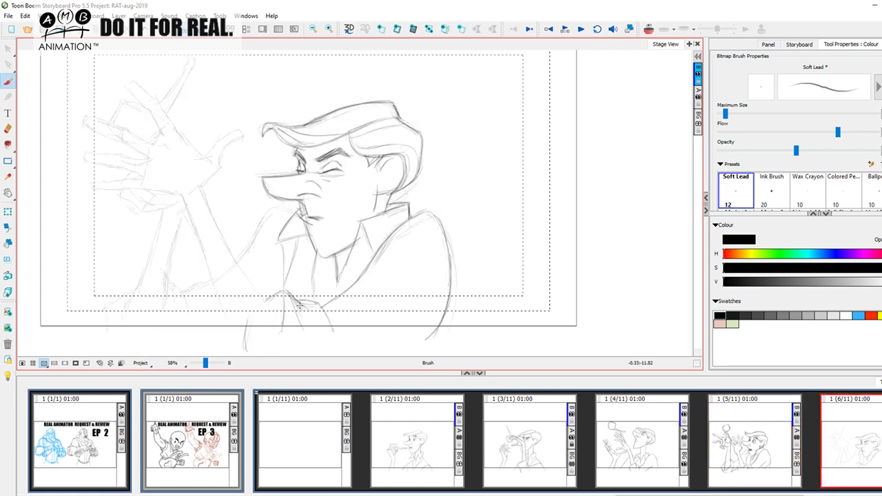
pyautogui.moveTo(302, 307); pyautogui.dragTo(313, 348)
pyautogui.press('Left')
pyautogui.press('Right')
pyautogui.press('Left')
pyautogui.press('Right')
pyautogui.press('Left')
pyautogui.press('Right')
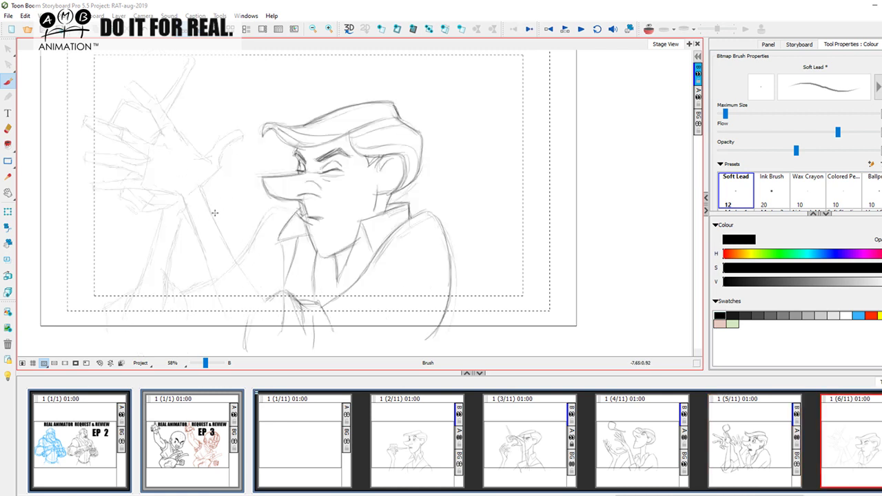
# Flip repeatedly through panels 2 to 6 to examine how the character's pose flows into panel 6
pyautogui.press('Left')
pyautogui.press('Right')
pyautogui.press('Left')
pyautogui.press('Right')
pyautogui.press('Left')
pyautogui.press('Right')
pyautogui.click(536, 452)
pyautogui.click(751, 441)
pyautogui.click(832, 434)
pyautogui.click(539, 455)
pyautogui.click(747, 434)
pyautogui.click(853, 419)
pyautogui.click(412, 443)
pyautogui.click(527, 444)
pyautogui.click(637, 440)
pyautogui.click(748, 434)
pyautogui.click(842, 430)
pyautogui.click(652, 452)
pyautogui.click(864, 431)
pyautogui.click(688, 451)
pyautogui.click(749, 441)
pyautogui.click(852, 432)
pyautogui.click(660, 449)
pyautogui.click(749, 438)
pyautogui.click(852, 430)
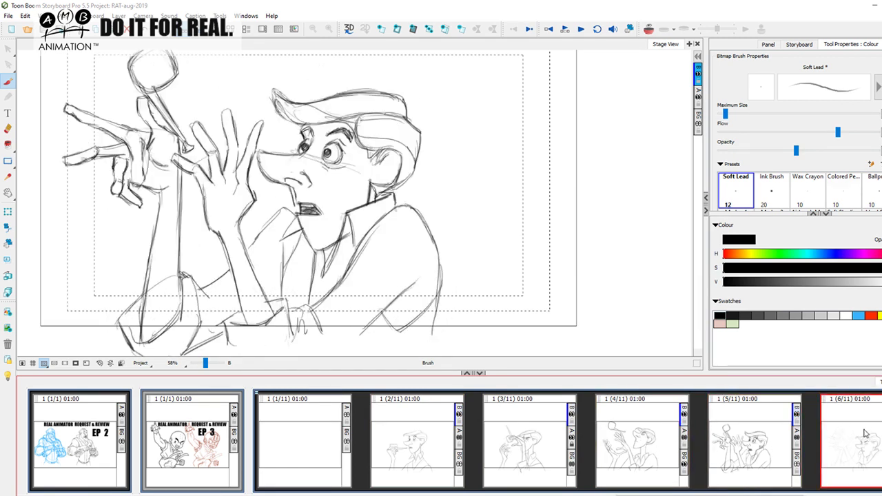
pyautogui.click(671, 447)
pyautogui.click(750, 441)
pyautogui.click(844, 433)
pyautogui.click(678, 447)
pyautogui.click(750, 440)
pyautogui.click(862, 437)
pyautogui.click(665, 452)
pyautogui.click(672, 447)
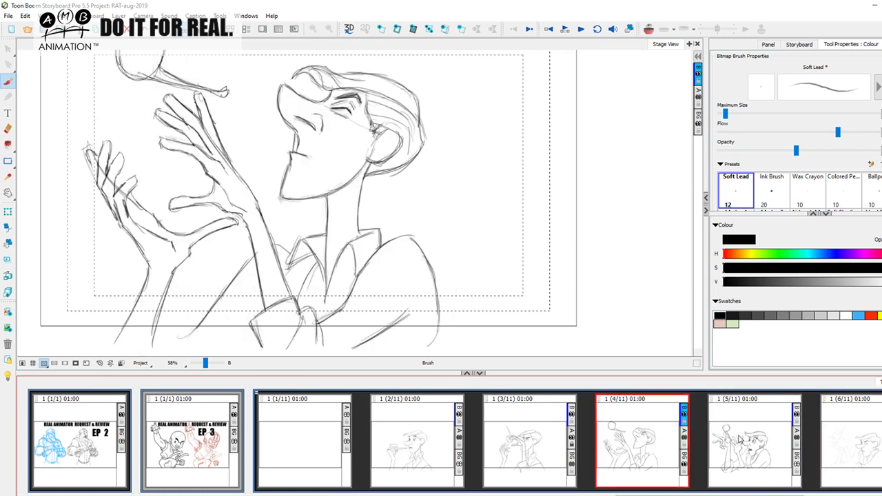
pyautogui.click(859, 437)
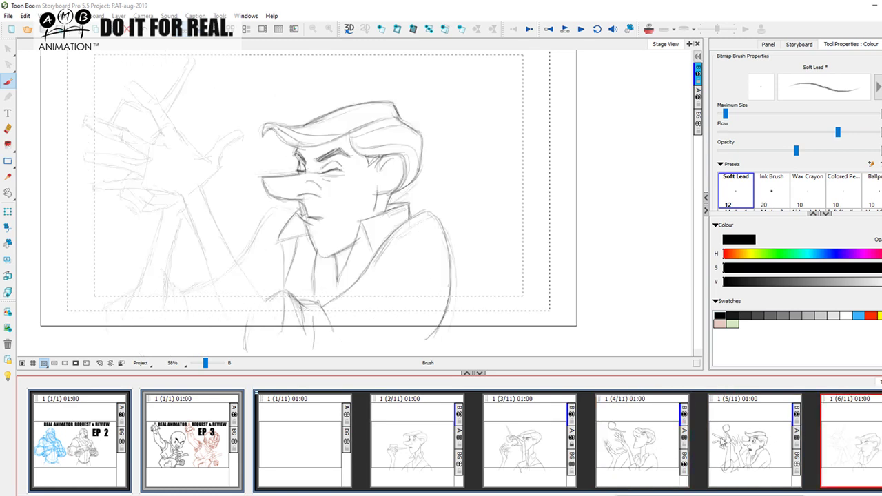
pyautogui.click(713, 449)
pyautogui.click(669, 452)
pyautogui.click(764, 441)
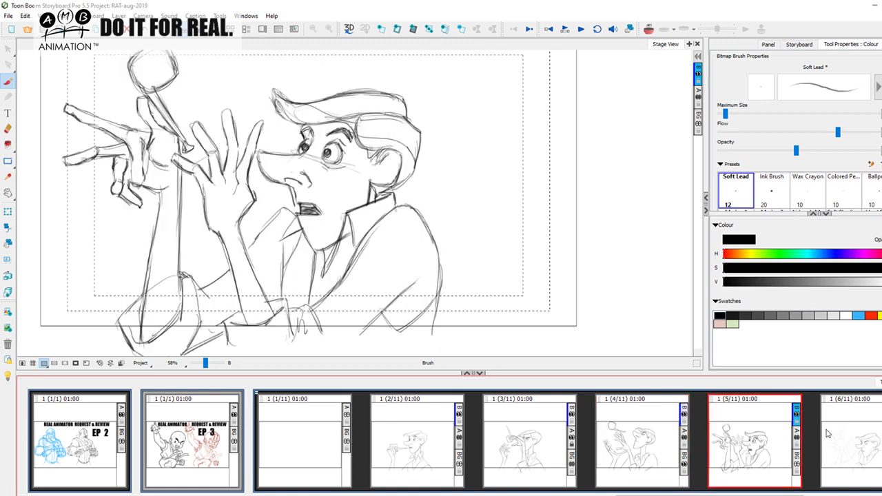
pyautogui.click(855, 434)
pyautogui.click(660, 448)
pyautogui.click(758, 441)
pyautogui.click(864, 427)
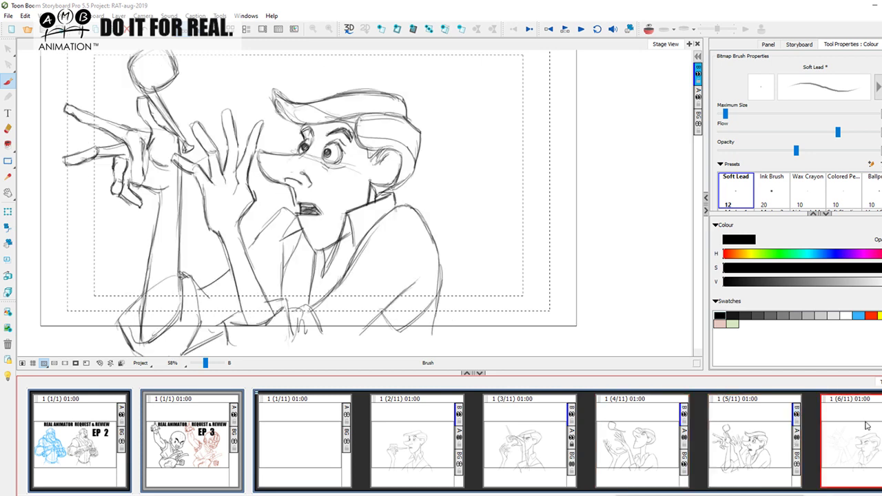
# Try a freehand arc in the empty area behind the character's back, and undo it
pyautogui.moveTo(501, 281)
pyautogui.mouseDown()
pyautogui.moveTo(558, 206)
pyautogui.moveTo(585, 208)
pyautogui.mouseUp()
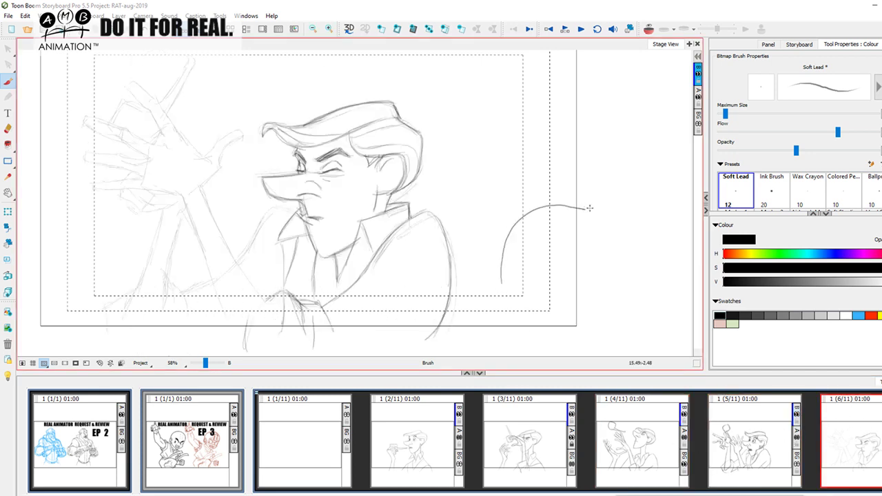
pyautogui.hotkey('ctrl', 'z')
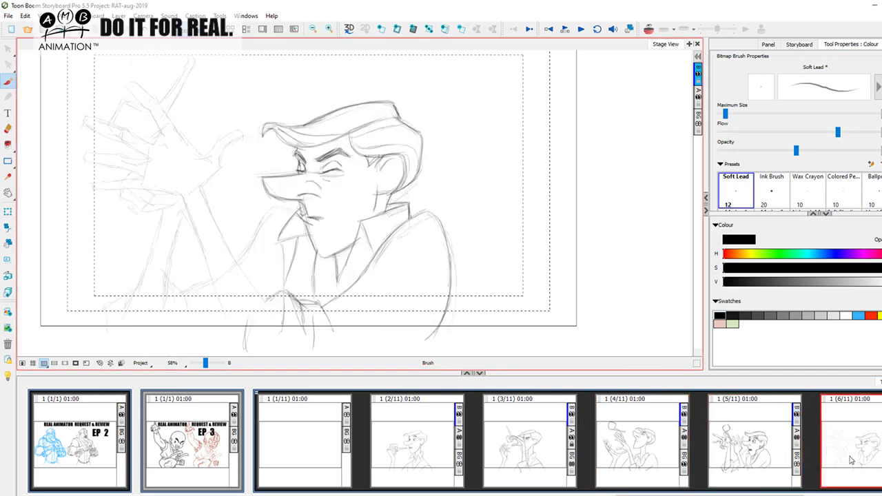
# Step through panels 4, 5 and 6 again to examine the arc of the head's movement
pyautogui.click(649, 456)
pyautogui.click(824, 438)
pyautogui.click(668, 449)
pyautogui.click(755, 442)
pyautogui.click(847, 434)
pyautogui.click(641, 453)
pyautogui.click(751, 443)
pyautogui.click(835, 429)
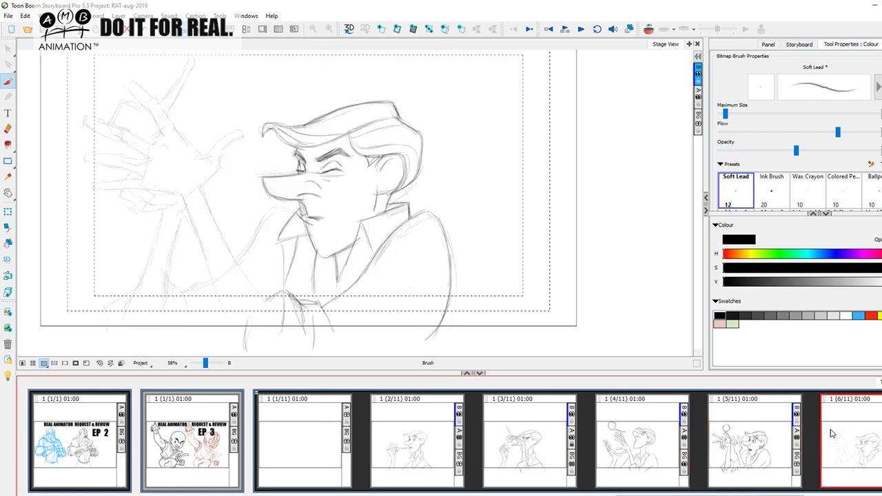
# Flip back and forth through panels 3 to 6 to examine how the head, arms and hands move into panel 6
pyautogui.click(739, 447)
pyautogui.click(832, 432)
pyautogui.click(751, 443)
pyautogui.click(833, 433)
pyautogui.click(751, 443)
pyautogui.click(862, 440)
pyautogui.click(751, 444)
pyautogui.click(830, 434)
pyautogui.press('Left')
pyautogui.press('Right')
pyautogui.click(648, 458)
pyautogui.click(852, 438)
pyautogui.click(656, 438)
pyautogui.click(844, 437)
pyautogui.click(651, 442)
pyautogui.press('Right')
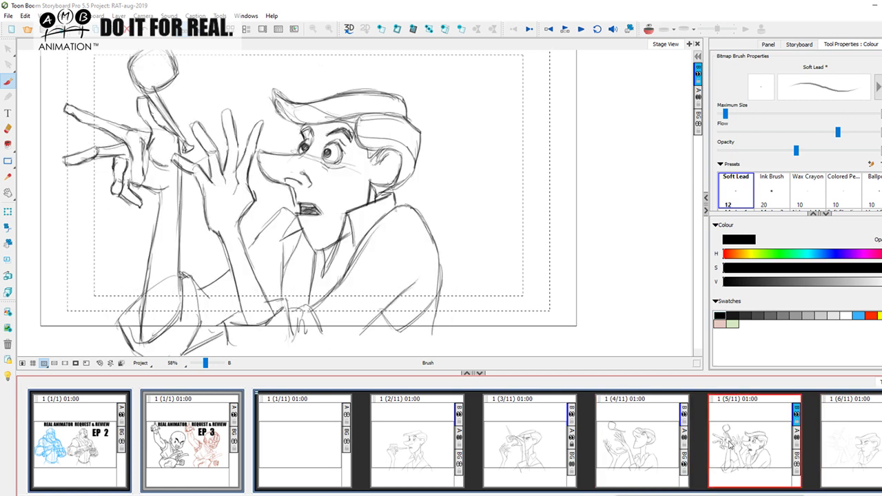
pyautogui.click(647, 440)
pyautogui.click(752, 440)
pyautogui.click(847, 436)
pyautogui.click(638, 449)
pyautogui.click(751, 438)
pyautogui.press('Right')
pyautogui.press('Left')
pyautogui.click(839, 445)
pyautogui.click(653, 446)
pyautogui.click(772, 444)
pyautogui.click(837, 434)
pyautogui.click(652, 445)
pyautogui.press('Right')
pyautogui.press('Right')
pyautogui.click(667, 448)
pyautogui.press('Right')
pyautogui.click(857, 425)
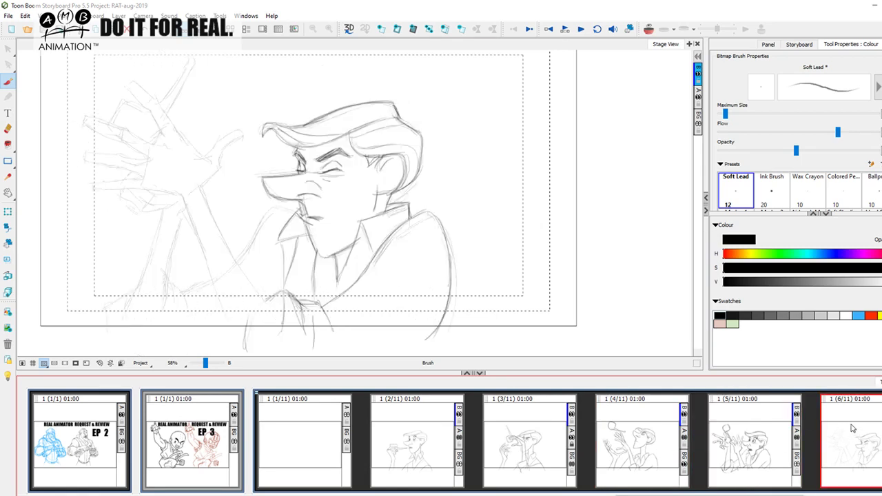
pyautogui.click(669, 444)
pyautogui.press('Right')
pyautogui.click(849, 434)
pyautogui.click(760, 445)
pyautogui.click(620, 442)
pyautogui.click(536, 459)
pyautogui.press('Right')
pyautogui.press('Right')
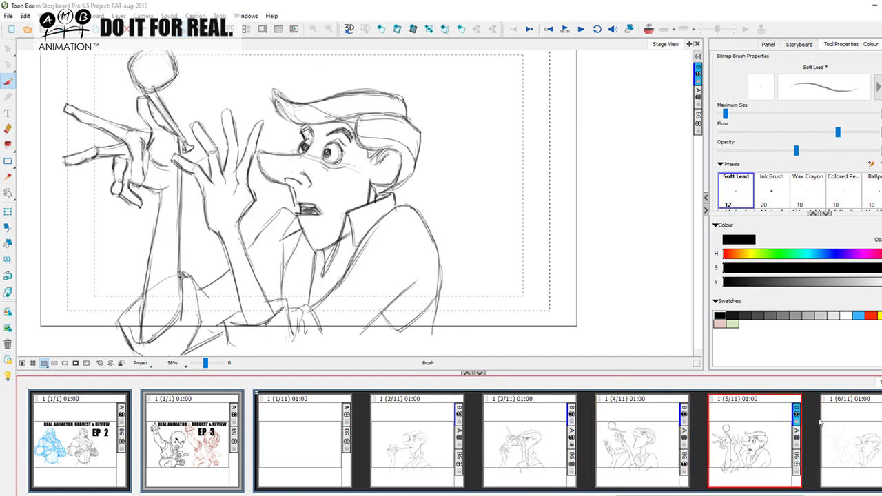
pyautogui.click(847, 425)
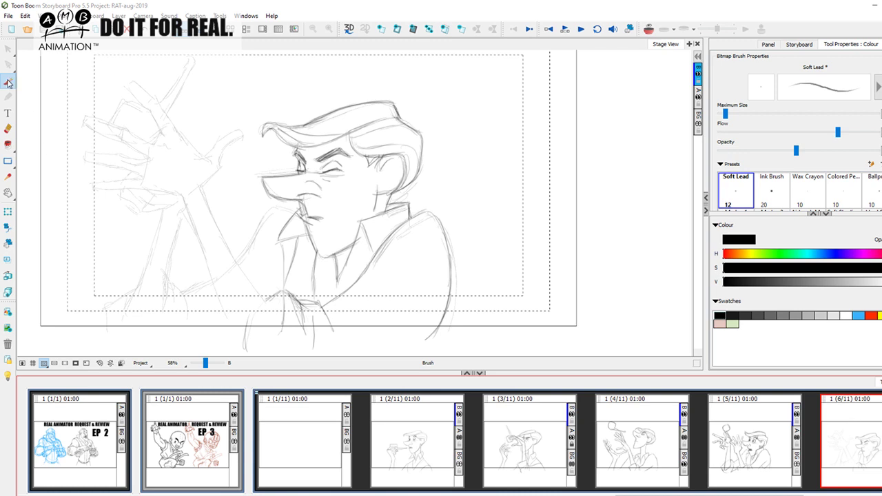
# Darken panel 6's front shoulder and upper-arm line beside the collar, comparing it repeatedly with panel 5
pyautogui.press('Left')
pyautogui.press('Right')
pyautogui.press('Left')
pyautogui.press('Right')
pyautogui.press('Left')
pyautogui.press('Right')
pyautogui.press('Left')
pyautogui.press('Right')
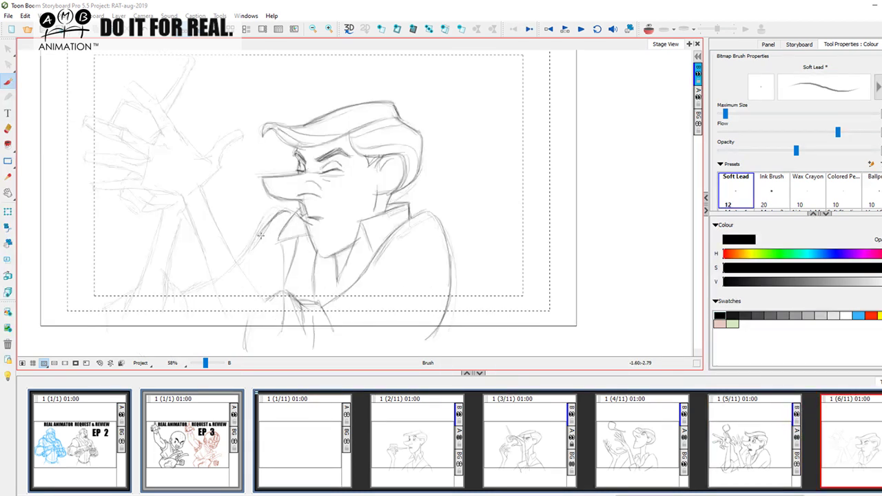
pyautogui.press('Left')
pyautogui.press('Right')
pyautogui.press('Left')
pyautogui.press('Right')
pyautogui.press('Left')
pyautogui.press('Right')
pyautogui.press('Left')
pyautogui.press('Right')
# Draw both edges of the raised forearm in panel 6, from the wrist down to the frame's lower edge
pyautogui.press('space')
pyautogui.moveTo(260, 227); pyautogui.dragTo(234, 237)
pyautogui.press('space')
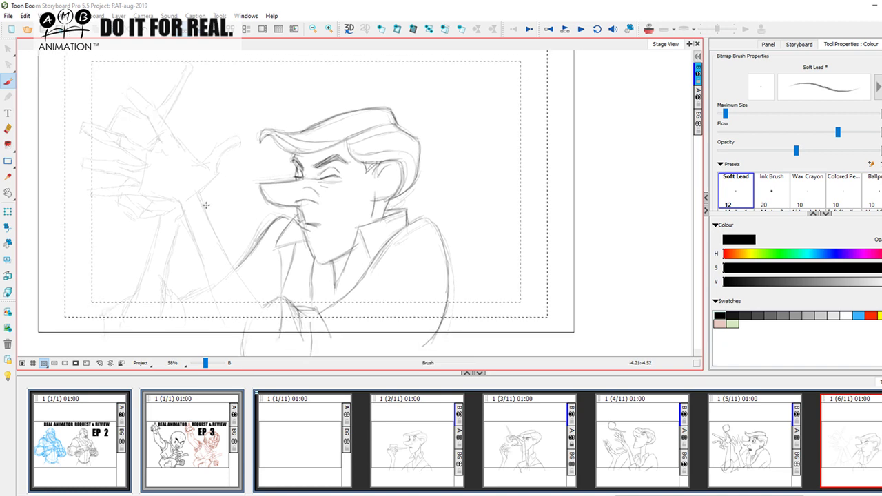
pyautogui.moveTo(203, 199); pyautogui.dragTo(266, 308)
pyautogui.moveTo(180, 210)
pyautogui.mouseDown()
pyautogui.moveTo(237, 326)
pyautogui.moveTo(223, 296)
pyautogui.moveTo(244, 345)
pyautogui.mouseUp()
pyautogui.press('Left')
pyautogui.press('Right')
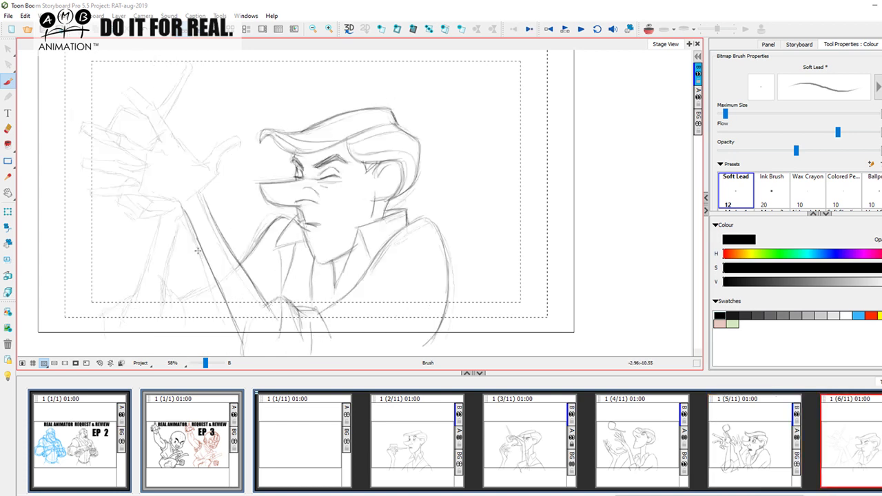
pyautogui.moveTo(183, 215); pyautogui.dragTo(246, 340)
pyautogui.moveTo(229, 301); pyautogui.dragTo(243, 342)
pyautogui.press('Left')
pyautogui.press('Right')
pyautogui.moveTo(253, 276); pyautogui.dragTo(277, 323)
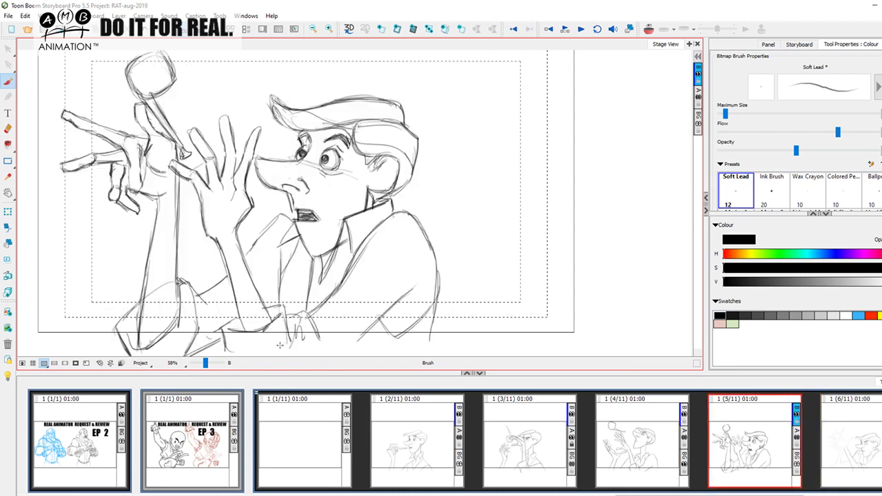
# Trace over panel 5's forearm edge for comparison and firm up panel 6's forearm where it meets the sleeve cuff
pyautogui.press('Left')
pyautogui.press('Right')
pyautogui.moveTo(210, 216); pyautogui.dragTo(239, 261)
pyautogui.press('Left')
pyautogui.press('Right')
pyautogui.click(723, 449)
pyautogui.moveTo(210, 223); pyautogui.dragTo(239, 328)
pyautogui.moveTo(228, 277)
pyautogui.mouseDown()
pyautogui.moveTo(238, 329)
pyautogui.moveTo(234, 299)
pyautogui.mouseUp()
pyautogui.press('Left')
pyautogui.press('Right')
pyautogui.click(842, 436)
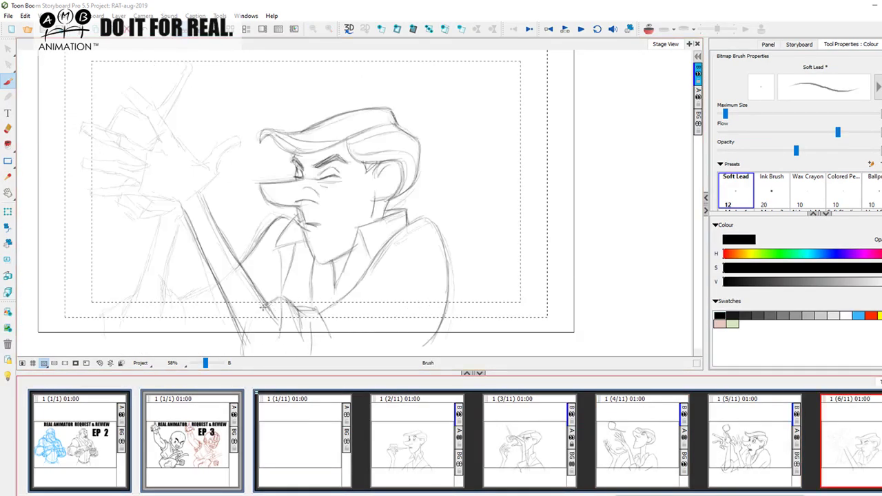
pyautogui.press('Left')
pyautogui.press('Right')
pyautogui.press('Left')
pyautogui.press('Right')
pyautogui.press('Left')
pyautogui.press('Right')
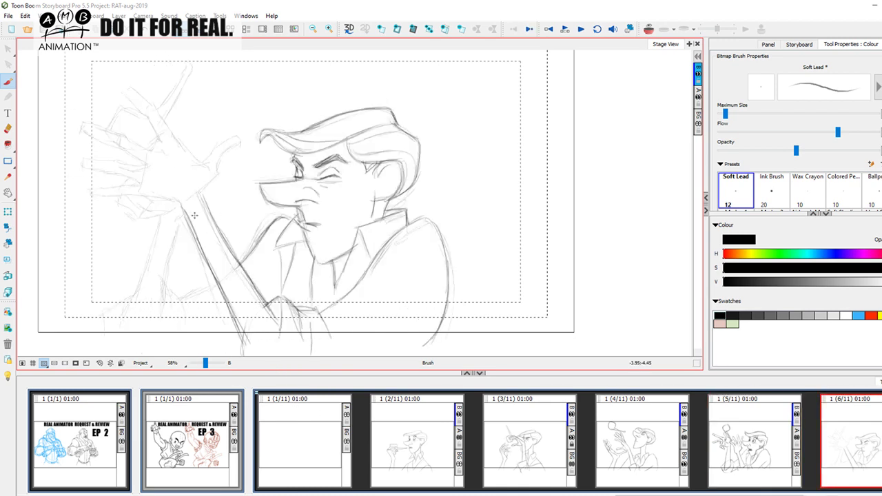
# Draw the heel of the front hand and its thumb reaching toward the character's hair, checking against panel 5
pyautogui.moveTo(199, 200); pyautogui.dragTo(216, 178)
pyautogui.press('Left')
pyautogui.press('Right')
pyautogui.moveTo(193, 160)
pyautogui.mouseDown()
pyautogui.moveTo(246, 137)
pyautogui.moveTo(207, 156)
pyautogui.moveTo(242, 144)
pyautogui.mouseUp()
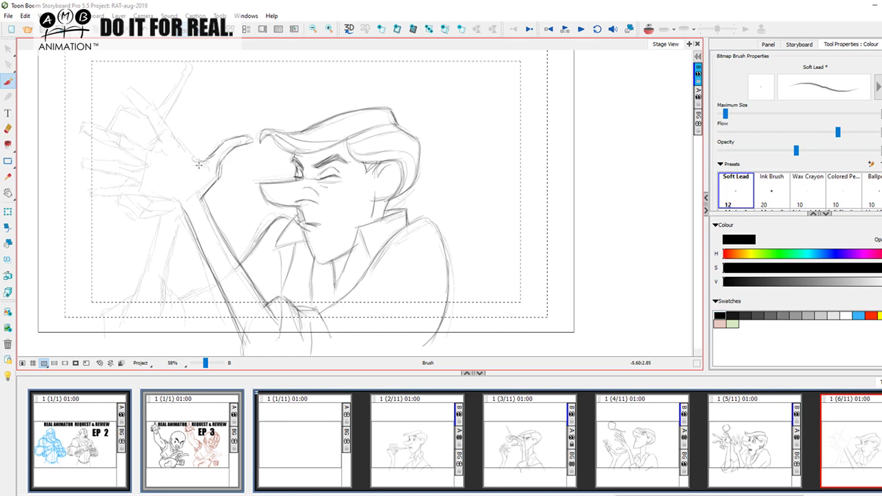
pyautogui.moveTo(193, 164); pyautogui.dragTo(211, 161)
pyautogui.press('Left')
pyautogui.press('Right')
pyautogui.press('Left')
pyautogui.press('Right')
# Draw the front hand's palm contours, creases and lower edge to the wrist, flipping to panel 5 for comparison
pyautogui.moveTo(175, 142); pyautogui.dragTo(208, 160)
pyautogui.press('Left')
pyautogui.press('Right')
pyautogui.press('Left')
pyautogui.press('Right')
pyautogui.moveTo(147, 192)
pyautogui.mouseDown()
pyautogui.moveTo(184, 211)
pyautogui.moveTo(146, 195)
pyautogui.mouseUp()
pyautogui.press('Left')
pyautogui.press('Right')
pyautogui.press('Left')
pyautogui.press('Right')
pyautogui.press('Left')
pyautogui.press('Right')
pyautogui.press('Left')
pyautogui.press('Right')
pyautogui.press('Left')
pyautogui.press('Right')
pyautogui.press('Left')
pyautogui.press('Right')
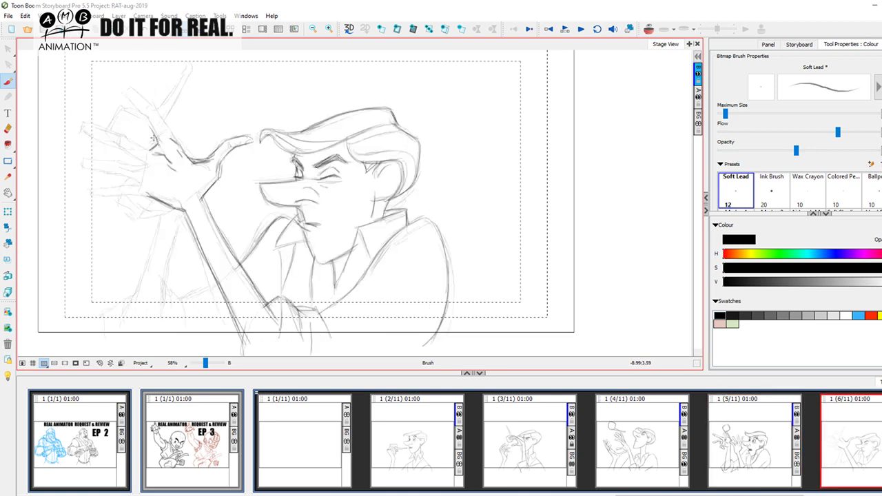
# Draw the front hand's raised index finger with its fingertip and nail, checking against panel 5
pyautogui.moveTo(129, 102); pyautogui.dragTo(157, 140)
pyautogui.moveTo(128, 92); pyautogui.dragTo(170, 140)
pyautogui.moveTo(129, 91); pyautogui.dragTo(133, 102)
pyautogui.press('Left')
pyautogui.press('Right')
pyautogui.press('Left')
pyautogui.press('Right')
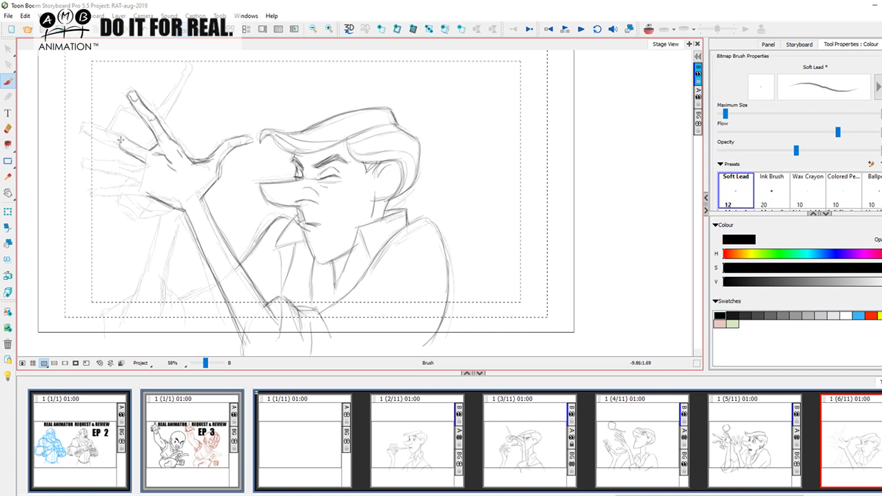
# Draw the middle and ring fingers of the front hand over the rough lines, comparing with panel 5
pyautogui.moveTo(117, 133)
pyautogui.mouseDown()
pyautogui.moveTo(84, 126)
pyautogui.moveTo(93, 141)
pyautogui.moveTo(120, 146)
pyautogui.mouseUp()
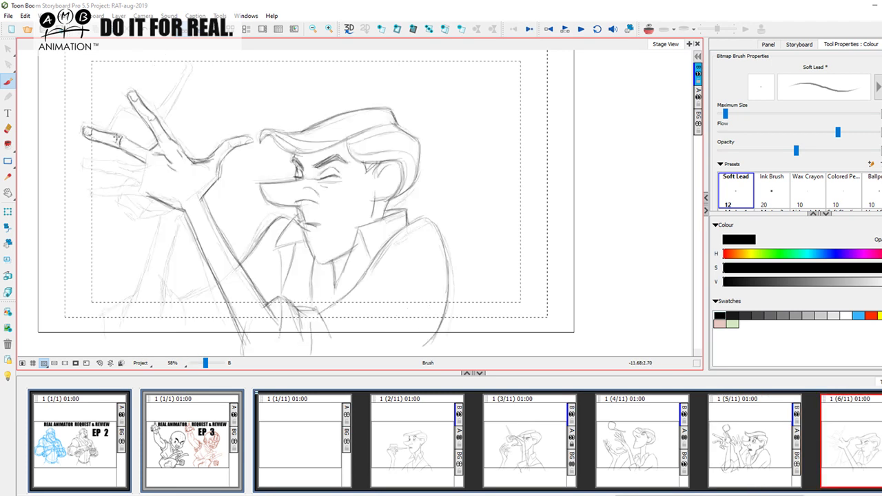
pyautogui.press('Left')
pyautogui.press('Right')
pyautogui.press('Left')
pyautogui.press('Right')
pyautogui.press('Left')
pyautogui.press('Right')
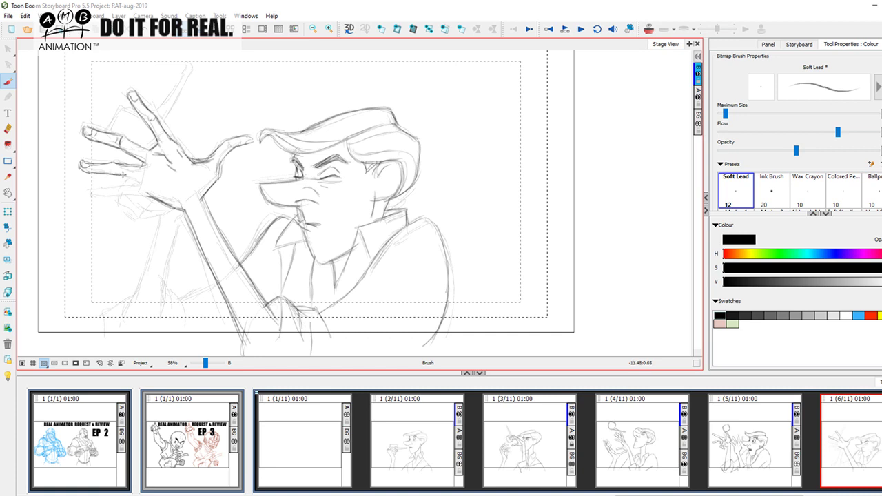
# Draw the front hand's little finger below the ring finger, comparing with panel 5
pyautogui.press('Left')
pyautogui.press('Right')
pyautogui.press('Left')
pyautogui.press('Right')
pyautogui.moveTo(137, 182); pyautogui.dragTo(117, 194)
pyautogui.moveTo(90, 191)
pyautogui.mouseDown()
pyautogui.moveTo(115, 194)
pyautogui.moveTo(91, 190)
pyautogui.mouseUp()
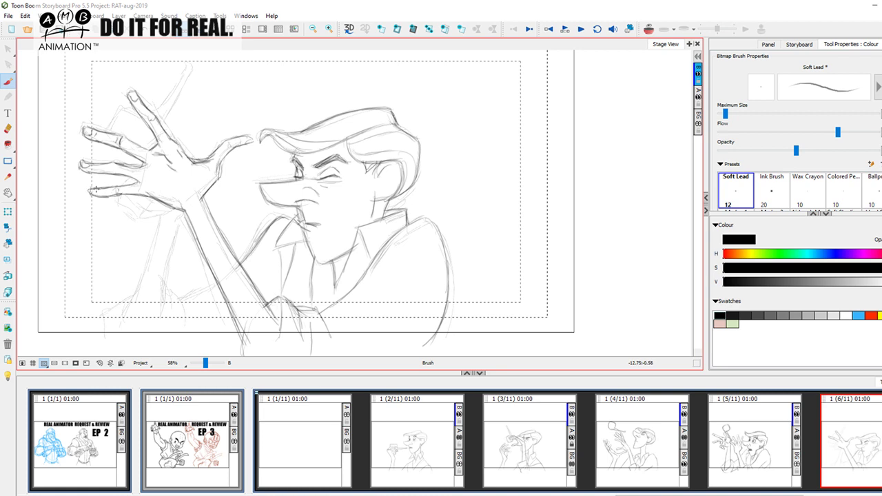
pyautogui.press('Left')
pyautogui.press('Right')
pyautogui.press('Left')
pyautogui.press('Right')
# Draw the rear hand's curled fingers showing beneath the front palm, checking against the neighbouring panel
pyautogui.press('a')
pyautogui.press('s')
pyautogui.moveTo(145, 219)
pyautogui.mouseDown()
pyautogui.moveTo(127, 199)
pyautogui.moveTo(152, 262)
pyautogui.moveTo(142, 206)
pyautogui.moveTo(164, 210)
pyautogui.mouseUp()
pyautogui.press('Left')
pyautogui.press('Right')
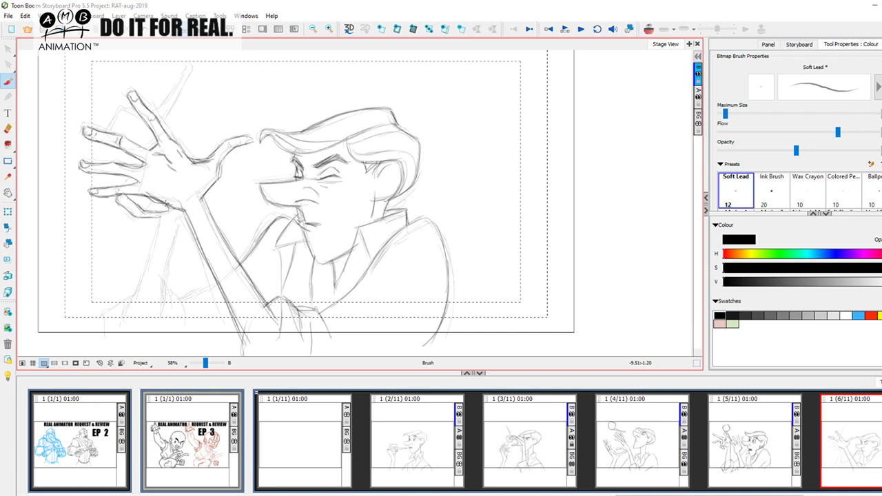
pyautogui.press('Left')
pyautogui.press('Right')
# Draw the long straight shape rising behind the index finger and the rear hand's outline between the fingers
pyautogui.moveTo(159, 112); pyautogui.dragTo(195, 58)
pyautogui.moveTo(168, 115)
pyautogui.mouseDown()
pyautogui.moveTo(188, 74)
pyautogui.moveTo(166, 126)
pyautogui.mouseUp()
pyautogui.press('Left')
pyautogui.press('Right')
pyautogui.press('Left')
pyautogui.press('f')
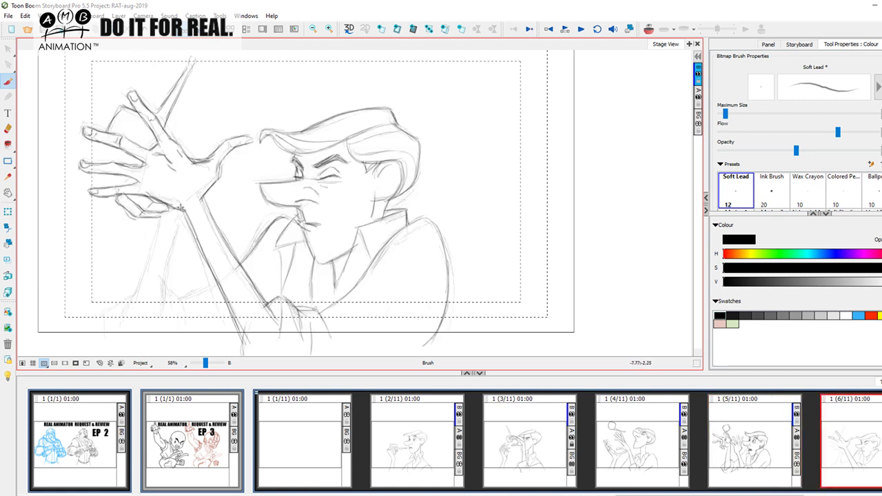
# Draw both edges of the rear forearm below the wrist in panel 6, comparing with panel 5
pyautogui.moveTo(178, 219)
pyautogui.mouseDown()
pyautogui.moveTo(159, 300)
pyautogui.moveTo(150, 246)
pyautogui.moveTo(136, 300)
pyautogui.mouseUp()
pyautogui.moveTo(156, 236); pyautogui.dragTo(128, 307)
pyautogui.press('d')
pyautogui.press('f')
pyautogui.moveTo(156, 238)
pyautogui.mouseDown()
pyautogui.moveTo(186, 210)
pyautogui.moveTo(192, 278)
pyautogui.mouseUp()
pyautogui.moveTo(191, 188); pyautogui.dragTo(165, 261)
pyautogui.moveTo(187, 204)
pyautogui.mouseDown()
pyautogui.moveTo(155, 288)
pyautogui.moveTo(189, 213)
pyautogui.mouseUp()
pyautogui.hotkey('alt', 'e')
pyautogui.press('d')
pyautogui.press('f')
pyautogui.click(9, 82)
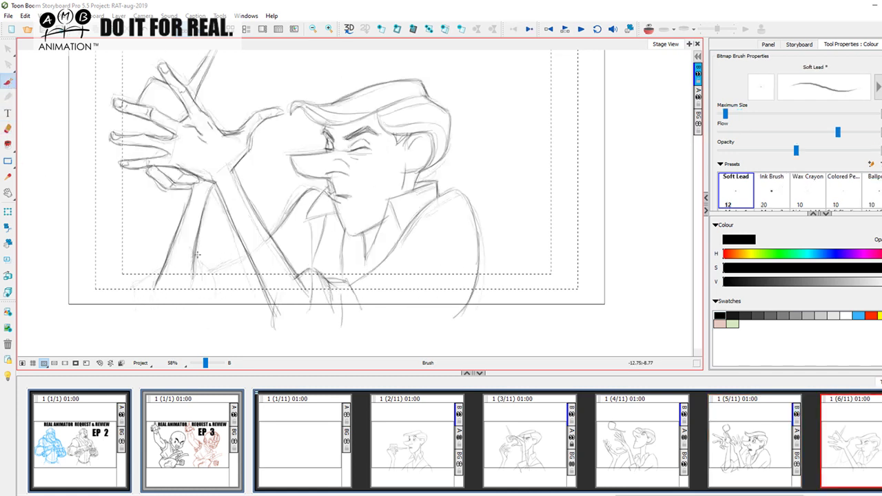
# Draw the rear arm's rolled sleeve and its folds around the elbow
pyautogui.moveTo(197, 250)
pyautogui.mouseDown()
pyautogui.moveTo(215, 275)
pyautogui.moveTo(196, 260)
pyautogui.moveTo(143, 306)
pyautogui.mouseUp()
pyautogui.moveTo(164, 268)
pyautogui.mouseDown()
pyautogui.moveTo(135, 283)
pyautogui.moveTo(142, 305)
pyautogui.moveTo(192, 279)
pyautogui.moveTo(204, 292)
pyautogui.mouseUp()
pyautogui.moveTo(197, 261)
pyautogui.mouseDown()
pyautogui.moveTo(199, 300)
pyautogui.moveTo(209, 275)
pyautogui.moveTo(212, 301)
pyautogui.moveTo(208, 272)
pyautogui.mouseUp()
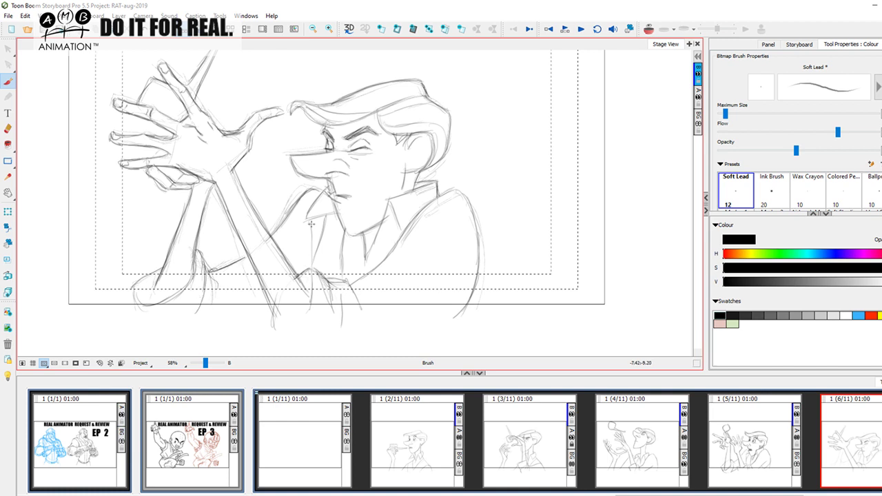
# Examine how the poses flow from panel 5 to panel 8, comparing the finished drawings with the remaining roughs
pyautogui.click(212, 363)
pyautogui.moveTo(206, 362); pyautogui.dragTo(204, 362)
pyautogui.moveTo(374, 292); pyautogui.dragTo(337, 299)
pyautogui.click(655, 459)
pyautogui.click(751, 451)
pyautogui.click(835, 443)
pyautogui.click(755, 451)
pyautogui.click(852, 436)
pyautogui.click(757, 449)
pyautogui.click(848, 443)
pyautogui.click(760, 446)
pyautogui.click(865, 446)
pyautogui.click(754, 454)
pyautogui.click(648, 452)
pyautogui.click(545, 449)
pyautogui.click(754, 444)
pyautogui.click(849, 428)
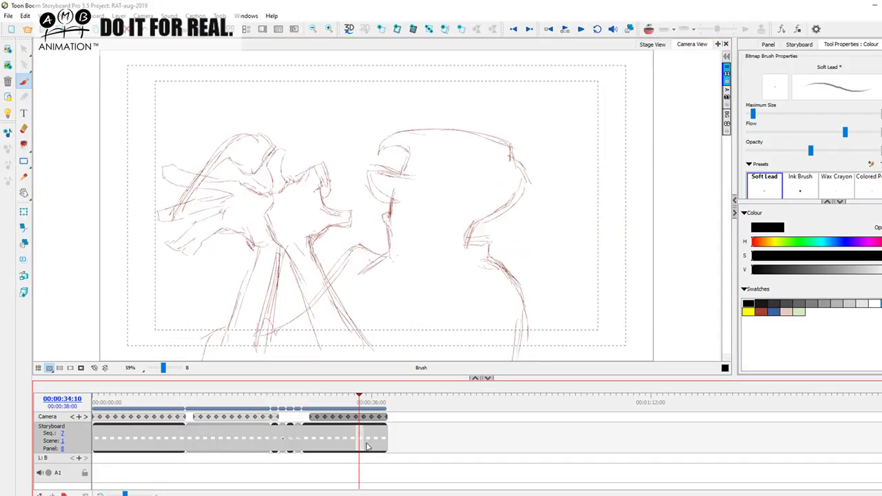
pyautogui.moveTo(310, 405)
pyautogui.mouseDown()
pyautogui.moveTo(359, 399)
pyautogui.moveTo(311, 400)
pyautogui.moveTo(350, 399)
pyautogui.mouseUp()
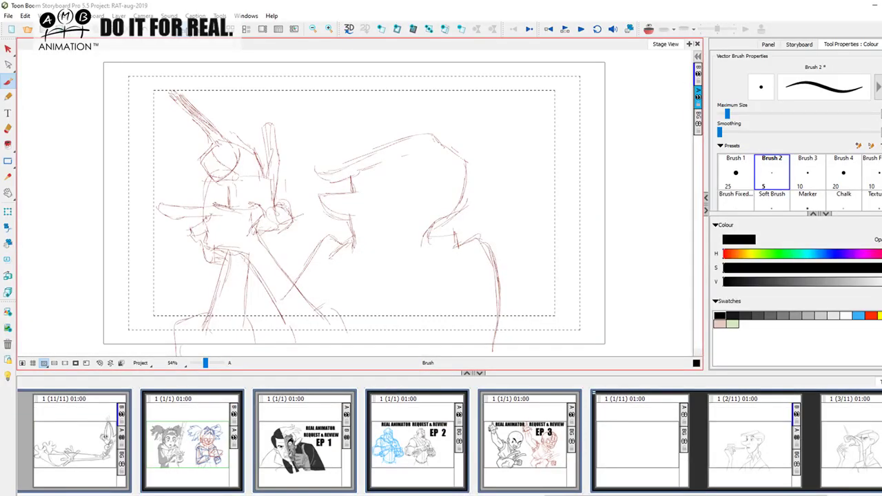
# Recolour all of panel 7's rough strokes on layer A light grey and activate the Brush on layer B
pyautogui.click(8, 49)
pyautogui.moveTo(713, 495); pyautogui.dragTo(785, 494)
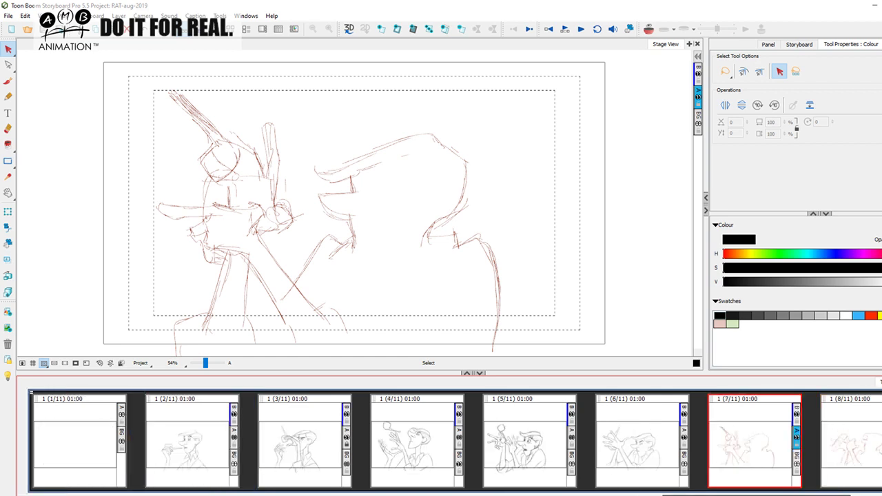
pyautogui.click(500, 299)
pyautogui.hotkey('ctrl', 'a')
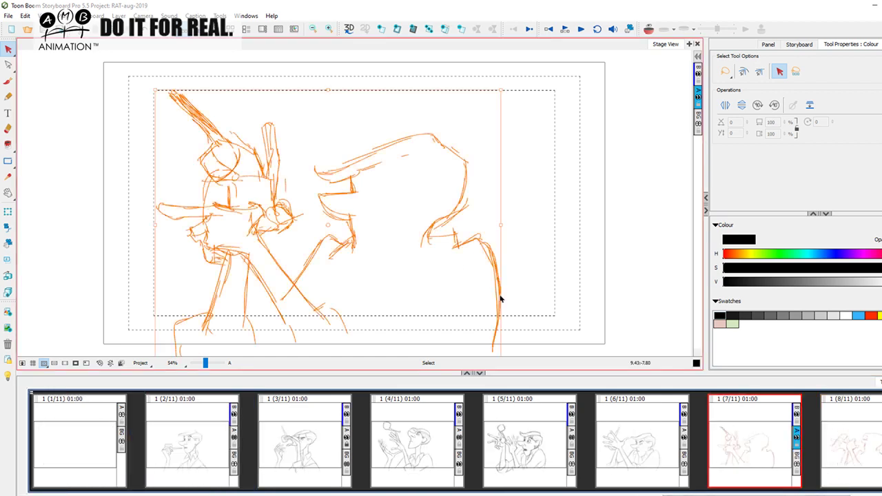
pyautogui.click(820, 316)
pyautogui.click(605, 292)
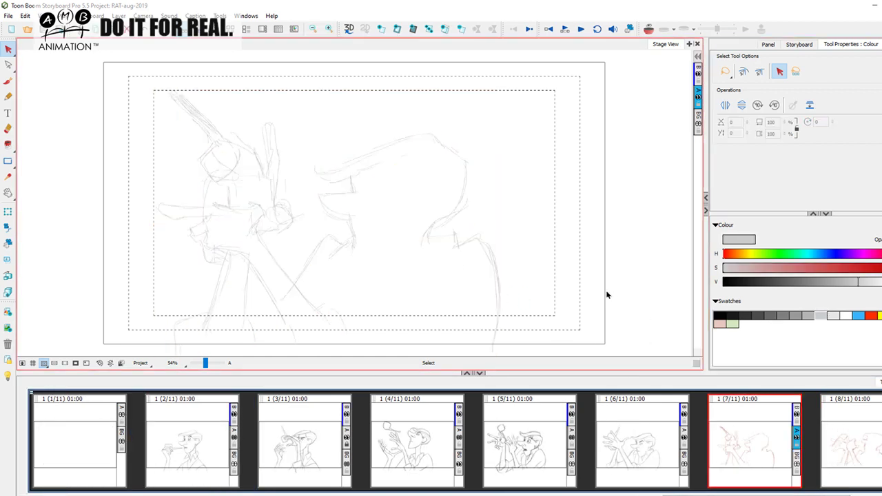
pyautogui.click(669, 454)
pyautogui.click(761, 440)
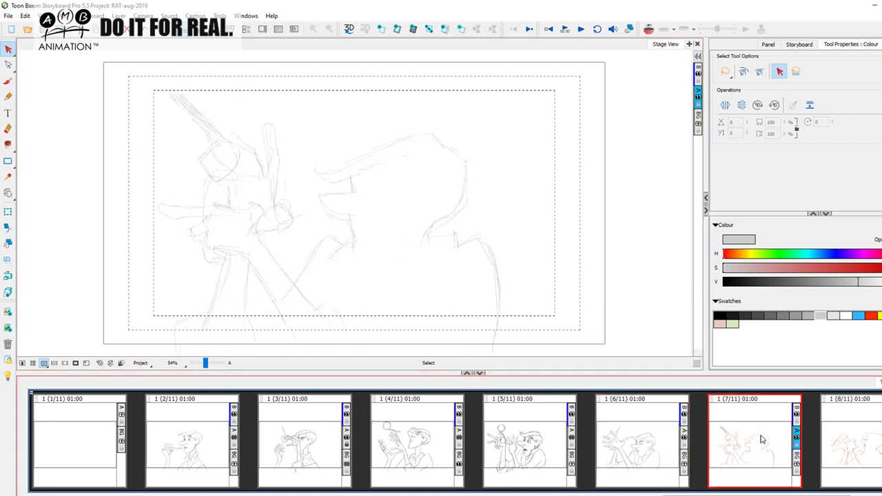
pyautogui.click(7, 81)
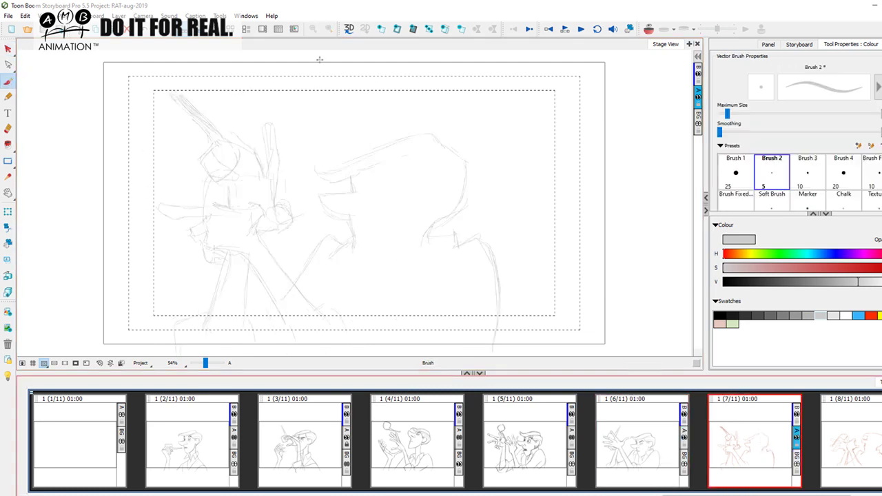
pyautogui.click(698, 69)
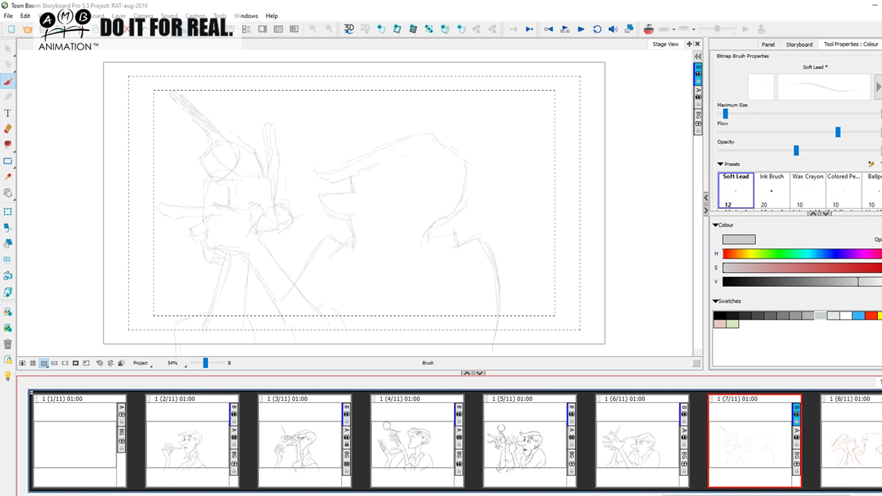
# Review the acting across panels 2 to 7 by stepping through the drawings repeatedly
pyautogui.click(529, 439)
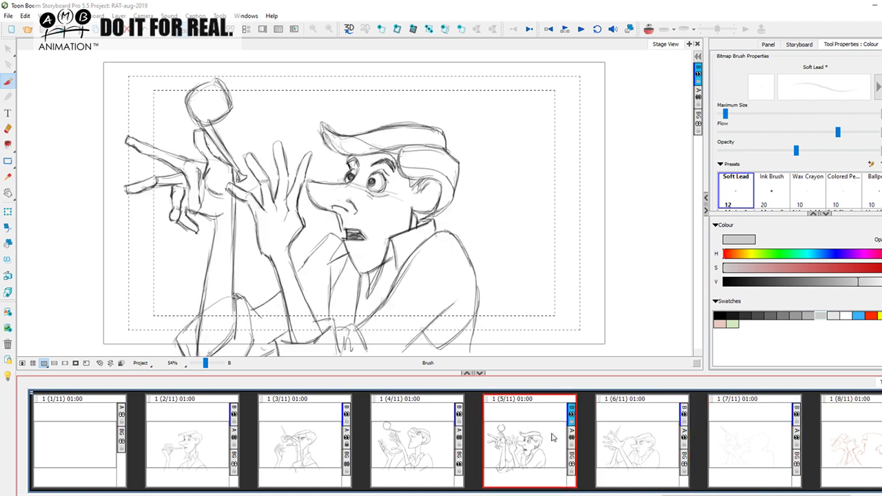
pyautogui.click(329, 439)
pyautogui.click(207, 448)
pyautogui.click(308, 446)
pyautogui.click(421, 450)
pyautogui.click(525, 442)
pyautogui.click(624, 435)
pyautogui.click(206, 445)
pyautogui.click(307, 447)
pyautogui.click(420, 447)
pyautogui.click(527, 446)
pyautogui.click(654, 448)
pyautogui.click(209, 447)
pyautogui.click(303, 444)
pyautogui.click(416, 445)
pyautogui.click(536, 449)
pyautogui.click(641, 445)
pyautogui.click(731, 439)
pyautogui.click(625, 445)
pyautogui.click(555, 447)
pyautogui.click(631, 444)
pyautogui.press('Right')
pyautogui.press('Left')
pyautogui.press('Left')
pyautogui.press('Left')
pyautogui.press('Left')
pyautogui.press('Left')
pyautogui.click(310, 448)
pyautogui.click(422, 445)
pyautogui.click(537, 441)
pyautogui.click(642, 437)
pyautogui.click(738, 434)
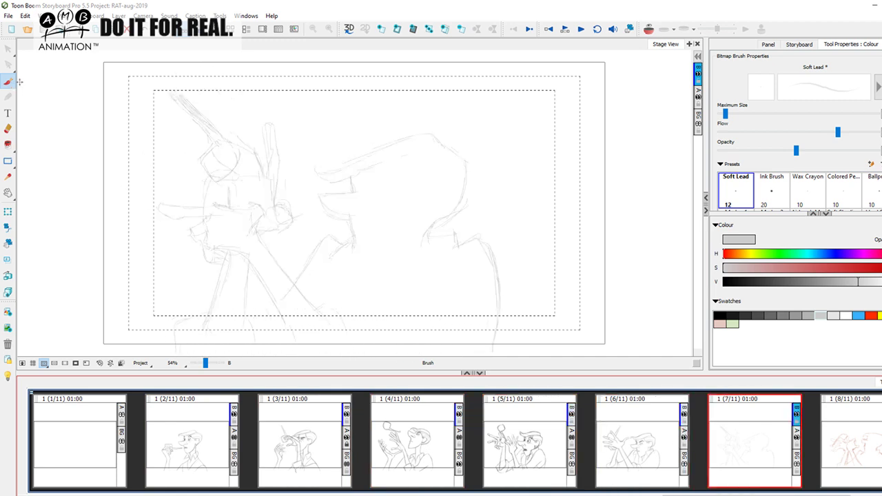
# Compare panel 7's rough pose with panel 6's cleaned-up drawing
pyautogui.click(633, 453)
pyautogui.click(739, 439)
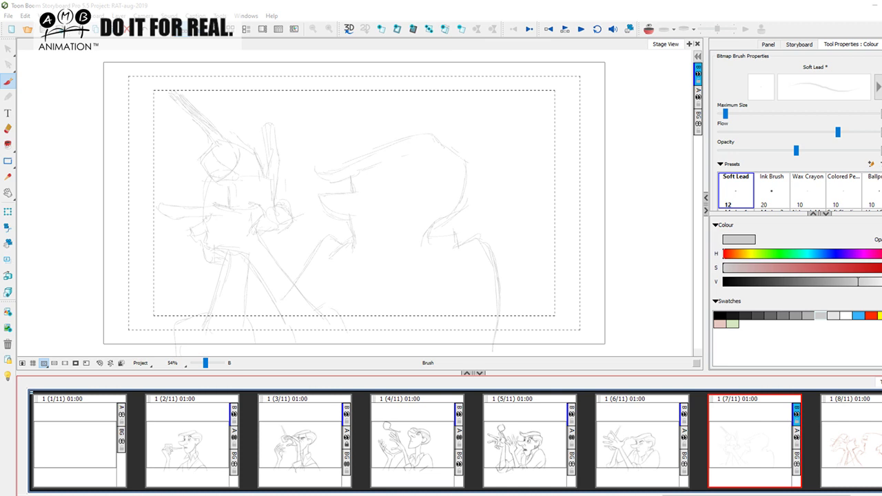
pyautogui.click(646, 460)
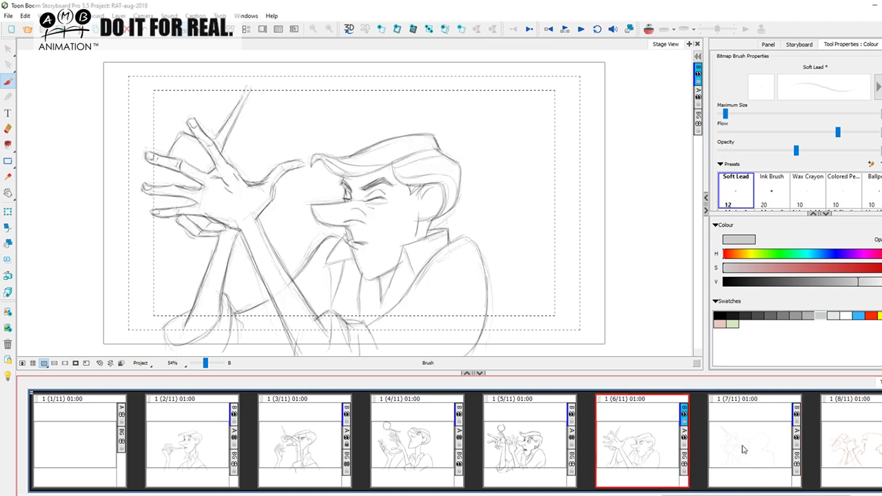
pyautogui.click(748, 446)
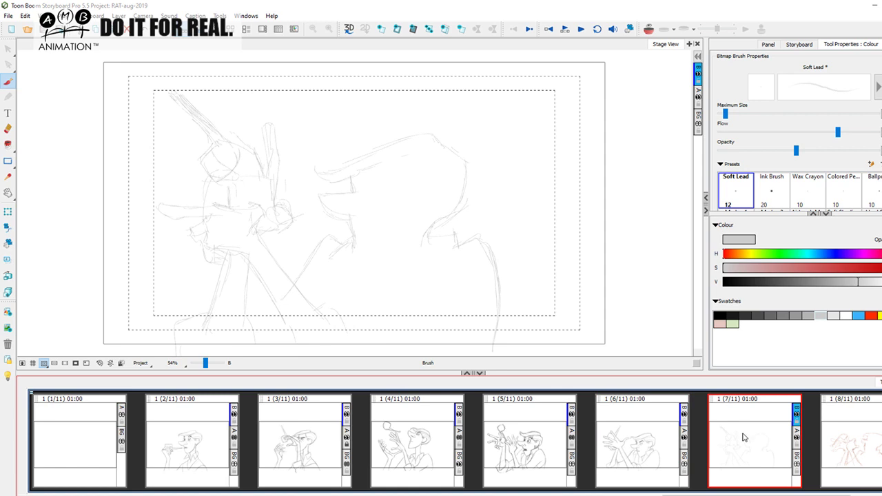
pyautogui.click(671, 452)
pyautogui.click(742, 445)
pyautogui.press('Left')
pyautogui.press('Right')
pyautogui.press('Left')
pyautogui.press('Right')
pyautogui.press('Left')
pyautogui.press('Right')
# Draw panel 7's far eye line and the slanted near eyebrow in black, comparing with panel 6
pyautogui.click(206, 364)
pyautogui.moveTo(206, 363); pyautogui.dragTo(207, 364)
pyautogui.click(722, 315)
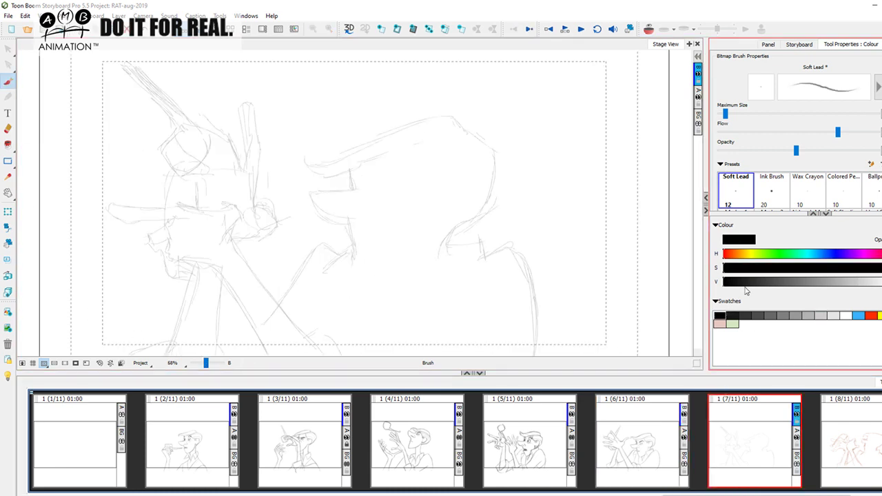
pyautogui.press('Left')
pyautogui.press('Right')
pyautogui.press('Left')
pyautogui.press('Right')
pyautogui.click(351, 169)
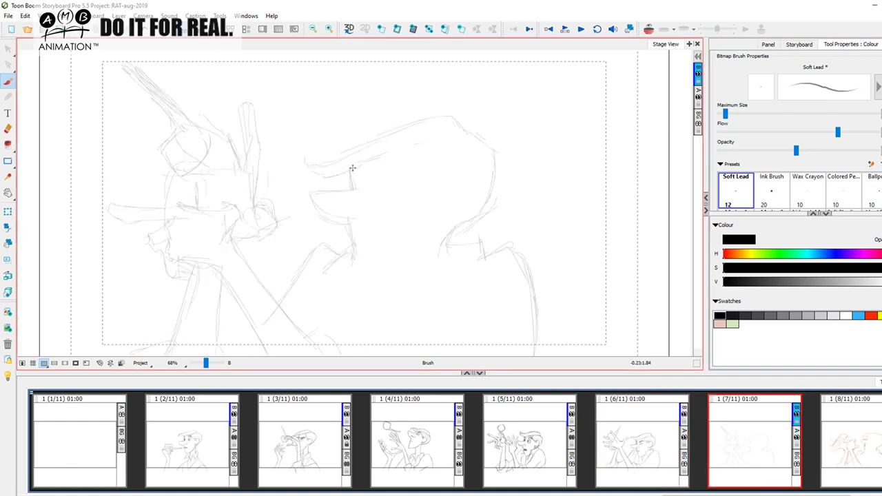
pyautogui.press('Left')
pyautogui.press('Right')
pyautogui.moveTo(351, 170); pyautogui.dragTo(354, 188)
pyautogui.moveTo(379, 177); pyautogui.dragTo(368, 184)
pyautogui.press('Left')
pyautogui.press('Right')
pyautogui.moveTo(381, 177)
pyautogui.mouseDown()
pyautogui.moveTo(402, 181)
pyautogui.moveTo(388, 177)
pyautogui.mouseUp()
pyautogui.press('Left')
pyautogui.press('Right')
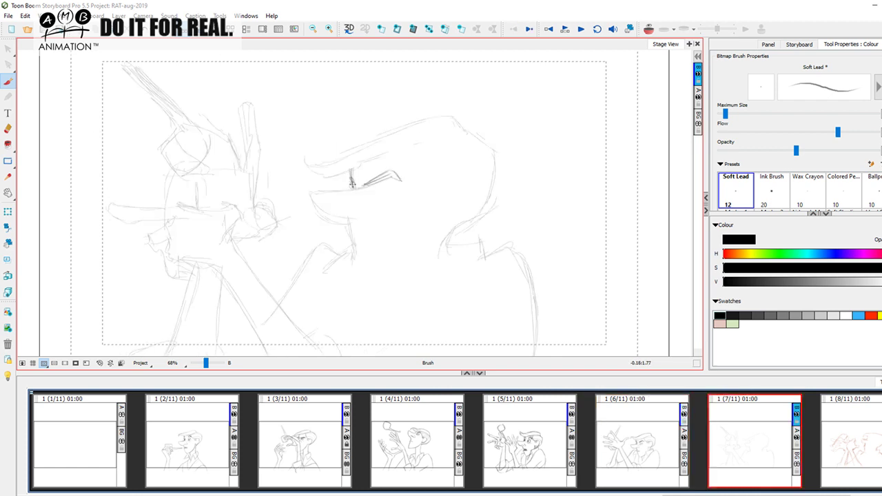
# Thicken the near eyebrow and draw the closed eye line beneath it, comparing with panel 6
pyautogui.press('Left')
pyautogui.press('Right')
pyautogui.press('Left')
pyautogui.press('Right')
pyautogui.moveTo(400, 180); pyautogui.dragTo(388, 170)
pyautogui.press('Left')
pyautogui.press('Right')
pyautogui.moveTo(392, 172); pyautogui.dragTo(368, 184)
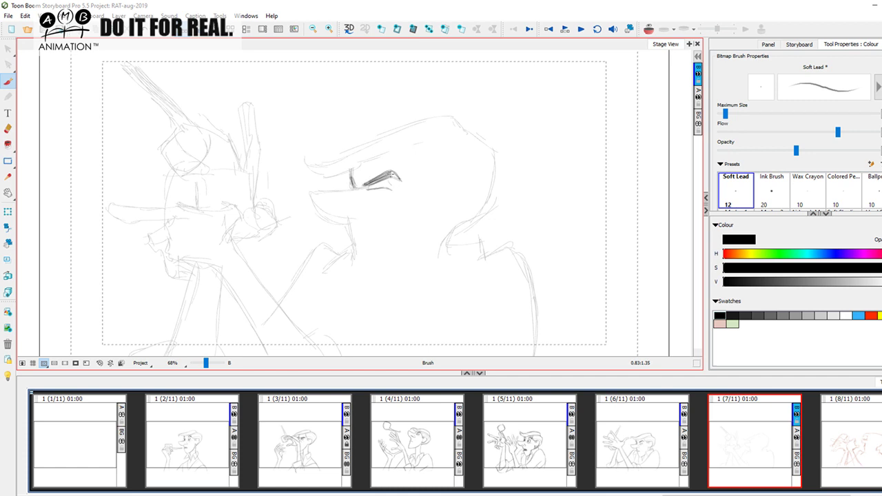
# Draw the top and underside of the pointed nose over the rough lines, comparing with panel 6
pyautogui.press('Left')
pyautogui.press('Right')
pyautogui.press('Left')
pyautogui.press('Right')
pyautogui.press('Left')
pyautogui.press('Right')
pyautogui.press('Left')
pyautogui.press('Right')
pyautogui.moveTo(350, 189); pyautogui.dragTo(307, 190)
pyautogui.moveTo(308, 191)
pyautogui.mouseDown()
pyautogui.moveTo(345, 228)
pyautogui.moveTo(327, 216)
pyautogui.moveTo(395, 234)
pyautogui.moveTo(339, 220)
pyautogui.mouseUp()
pyautogui.press('Left')
pyautogui.press('Right')
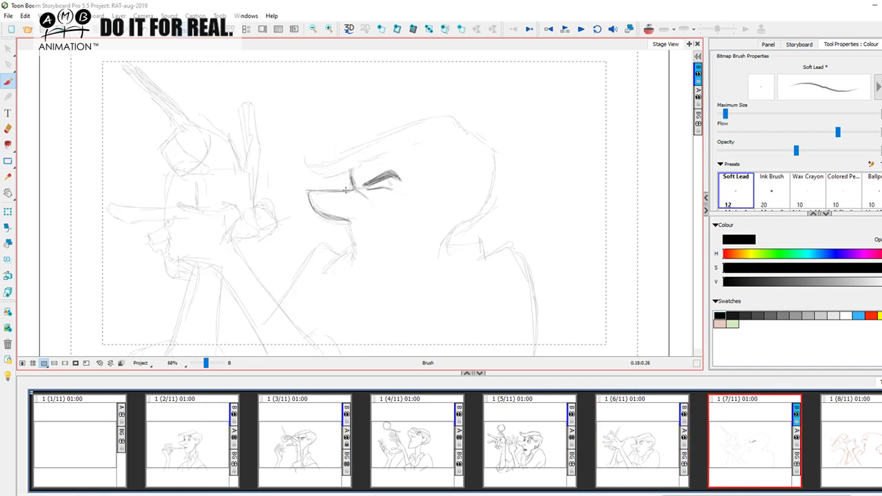
# Draw the upper lip line and the nostril and cheek creases behind the nose
pyautogui.moveTo(337, 218); pyautogui.dragTo(351, 233)
pyautogui.moveTo(350, 223)
pyautogui.mouseDown()
pyautogui.moveTo(354, 252)
pyautogui.moveTo(358, 243)
pyautogui.mouseUp()
pyautogui.moveTo(339, 215)
pyautogui.mouseDown()
pyautogui.moveTo(371, 217)
pyautogui.moveTo(361, 203)
pyautogui.moveTo(371, 216)
pyautogui.mouseUp()
# Draw the mouth, chin and jaw line, and strengthen the far eye line
pyautogui.moveTo(359, 250); pyautogui.dragTo(351, 245)
pyautogui.press('Left')
pyautogui.press('Right')
pyautogui.moveTo(356, 251); pyautogui.dragTo(360, 286)
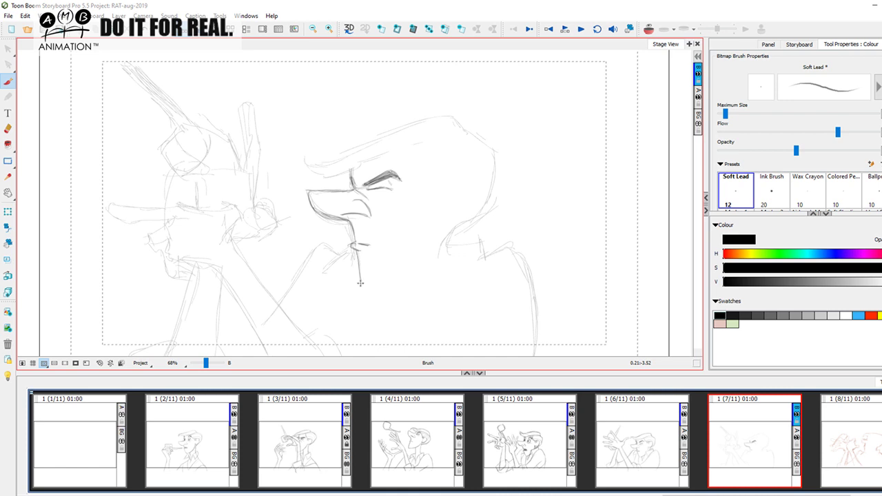
pyautogui.moveTo(357, 254)
pyautogui.mouseDown()
pyautogui.moveTo(366, 288)
pyautogui.moveTo(418, 267)
pyautogui.mouseUp()
pyautogui.moveTo(350, 172); pyautogui.dragTo(352, 180)
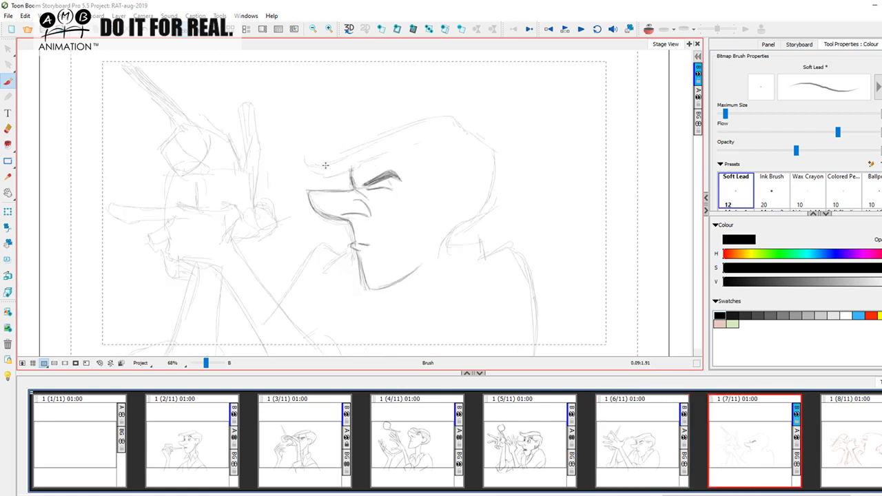
# Draw the pointed front tuft and the upper contour of the swept-back hair, comparing with panel 6
pyautogui.moveTo(316, 169); pyautogui.dragTo(394, 154)
pyautogui.press('Left')
pyautogui.press('Right')
pyautogui.moveTo(331, 173)
pyautogui.mouseDown()
pyautogui.moveTo(304, 168)
pyautogui.moveTo(365, 139)
pyautogui.mouseUp()
pyautogui.press('Left')
pyautogui.press('Right')
pyautogui.moveTo(327, 159); pyautogui.dragTo(421, 115)
pyautogui.press('Left')
pyautogui.moveTo(373, 130)
pyautogui.mouseDown()
pyautogui.moveTo(456, 116)
pyautogui.moveTo(425, 115)
pyautogui.moveTo(455, 112)
pyautogui.moveTo(445, 110)
pyautogui.moveTo(466, 124)
pyautogui.mouseUp()
pyautogui.press('f')
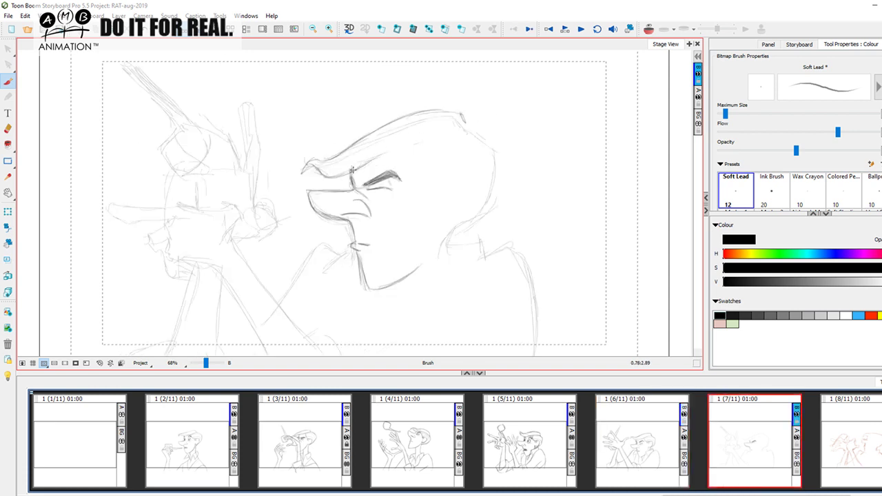
# Draw the lower edge of the swept hair from the forehead to the crown, comparing with panel 6
pyautogui.press('d')
pyautogui.press('f')
pyautogui.moveTo(392, 146)
pyautogui.mouseDown()
pyautogui.moveTo(462, 122)
pyautogui.moveTo(417, 141)
pyautogui.moveTo(459, 122)
pyautogui.moveTo(438, 113)
pyautogui.moveTo(487, 142)
pyautogui.mouseUp()
pyautogui.press('d')
pyautogui.press('f')
pyautogui.press('d')
pyautogui.press('f')
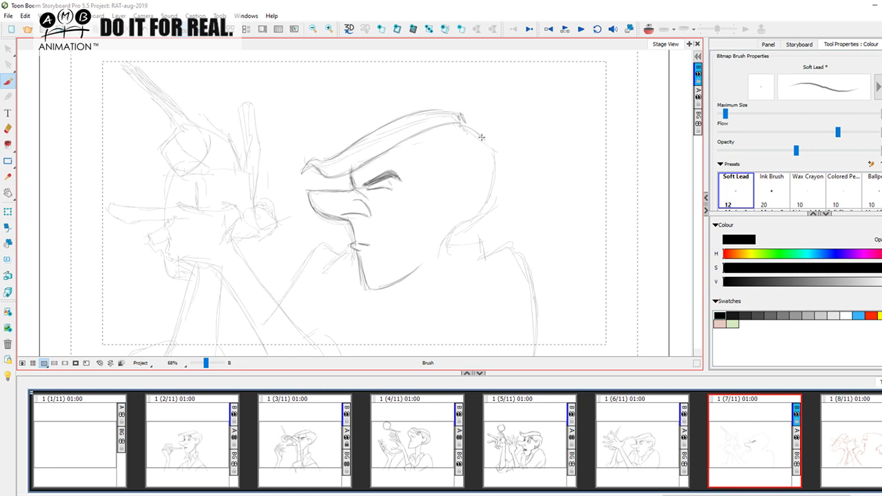
# Draw the back of the head and the hairline beside the temple, comparing with panel 6
pyautogui.press('d')
pyautogui.press('f')
pyautogui.moveTo(493, 145)
pyautogui.mouseDown()
pyautogui.moveTo(500, 172)
pyautogui.moveTo(500, 151)
pyautogui.moveTo(486, 203)
pyautogui.mouseUp()
pyautogui.press('d')
pyautogui.press('f')
pyautogui.press('d')
pyautogui.press('f')
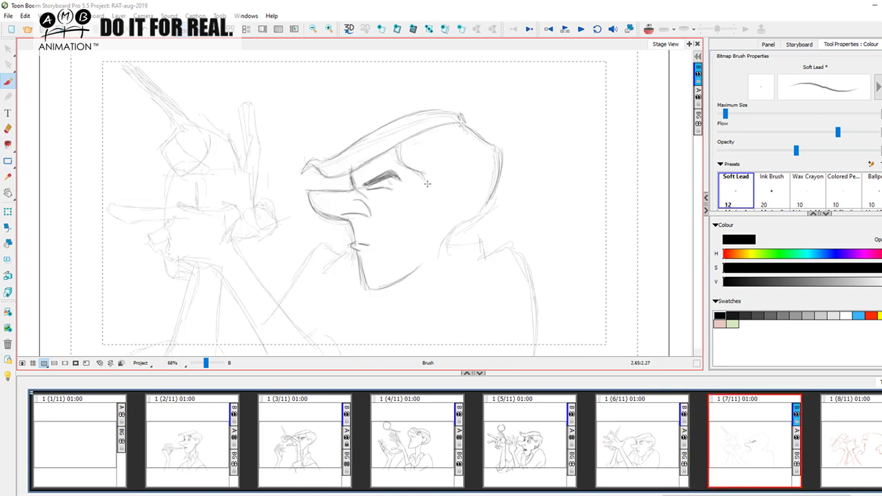
# Draw the inner strands of the swept hair from the temple toward the back of the head, comparing with panel 6
pyautogui.press('d')
pyautogui.press('f')
pyautogui.moveTo(412, 174)
pyautogui.mouseDown()
pyautogui.moveTo(465, 176)
pyautogui.moveTo(455, 175)
pyautogui.moveTo(489, 197)
pyautogui.mouseUp()
pyautogui.press('d')
pyautogui.press('f')
pyautogui.moveTo(320, 163); pyautogui.dragTo(366, 158)
pyautogui.press('d')
pyautogui.press('f')
pyautogui.moveTo(413, 166); pyautogui.dragTo(474, 169)
pyautogui.moveTo(405, 149)
pyautogui.mouseDown()
pyautogui.moveTo(454, 136)
pyautogui.moveTo(478, 161)
pyautogui.mouseUp()
pyautogui.press('d')
pyautogui.press('f')
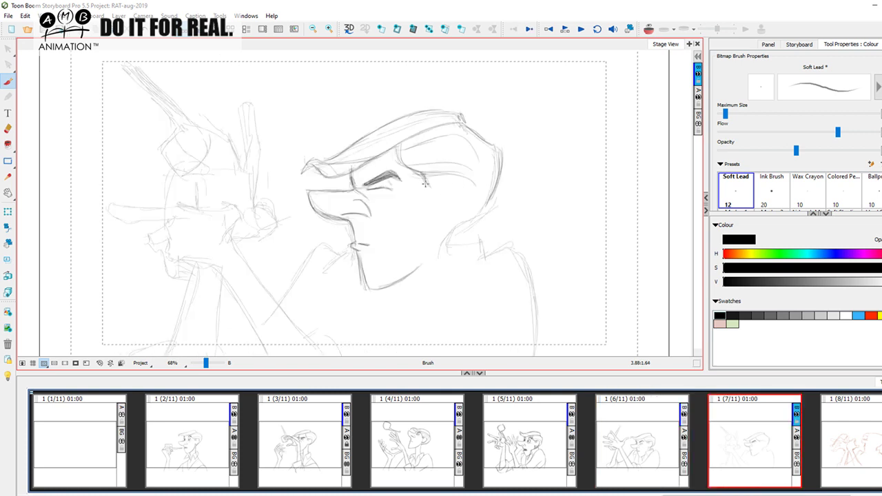
# Draw the ear below the side hair with its inner fold and lobe, comparing with panel 6
pyautogui.moveTo(436, 182)
pyautogui.mouseDown()
pyautogui.moveTo(448, 173)
pyautogui.moveTo(465, 207)
pyautogui.mouseUp()
pyautogui.press('d')
pyautogui.press('f')
pyautogui.press('d')
pyautogui.press('f')
pyautogui.moveTo(435, 219); pyautogui.dragTo(468, 200)
pyautogui.press('d')
pyautogui.press('f')
pyautogui.press('d')
pyautogui.press('f')
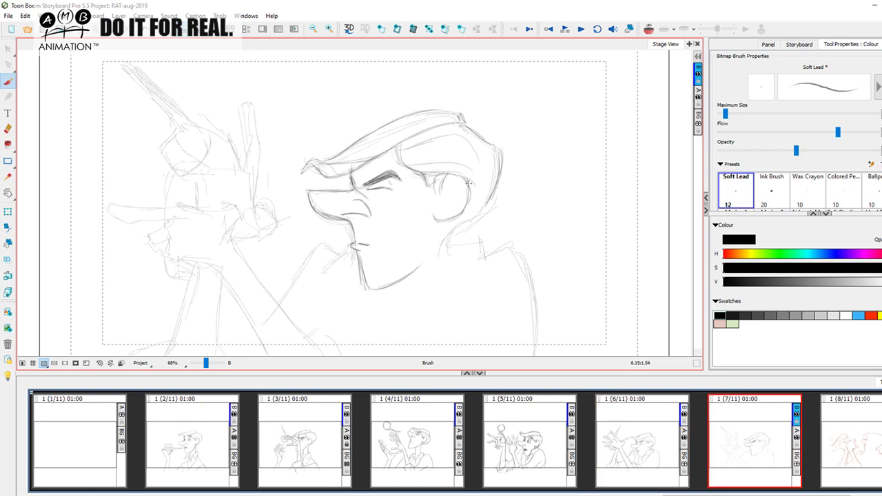
# Strengthen the back of the hair behind the ear and draw the nape down to the collar
pyautogui.moveTo(462, 213); pyautogui.dragTo(473, 215)
pyautogui.moveTo(497, 172); pyautogui.dragTo(481, 210)
pyautogui.moveTo(499, 153)
pyautogui.mouseDown()
pyautogui.moveTo(488, 196)
pyautogui.moveTo(494, 173)
pyautogui.moveTo(466, 222)
pyautogui.moveTo(446, 228)
pyautogui.moveTo(467, 216)
pyautogui.moveTo(442, 258)
pyautogui.mouseUp()
pyautogui.press('d')
pyautogui.press('f')
pyautogui.press('d')
pyautogui.press('f')
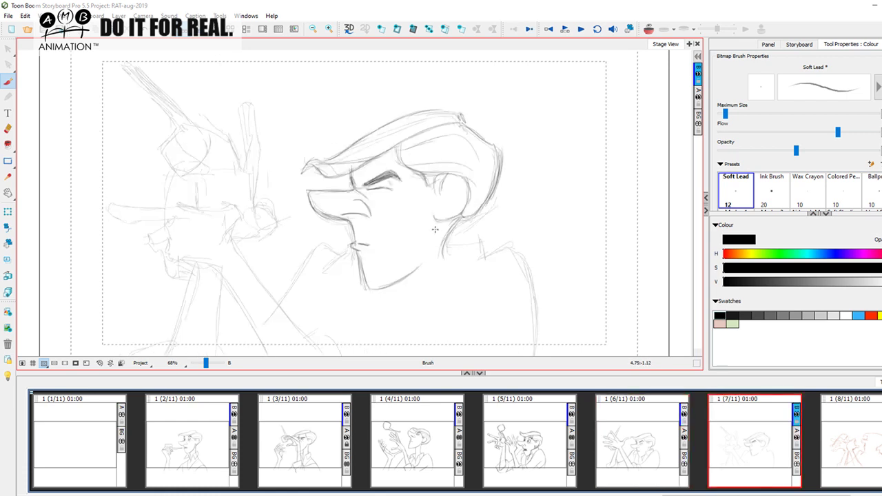
# Draw the short rear jaw line below the ear, comparing with panel 6
pyautogui.press('Left')
pyautogui.press('Right')
pyautogui.press('Left')
pyautogui.press('Right')
pyautogui.moveTo(460, 269); pyautogui.dragTo(411, 245)
pyautogui.press('Left')
pyautogui.press('Right')
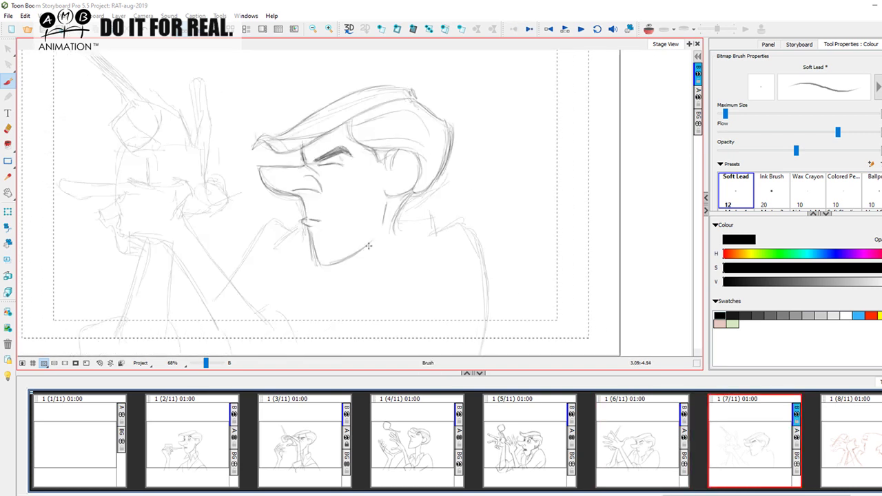
# Draw the shirt collar's front edges below the jaw and its upper edge around the neck, temporarily using onion skin as reference
pyautogui.click(648, 30)
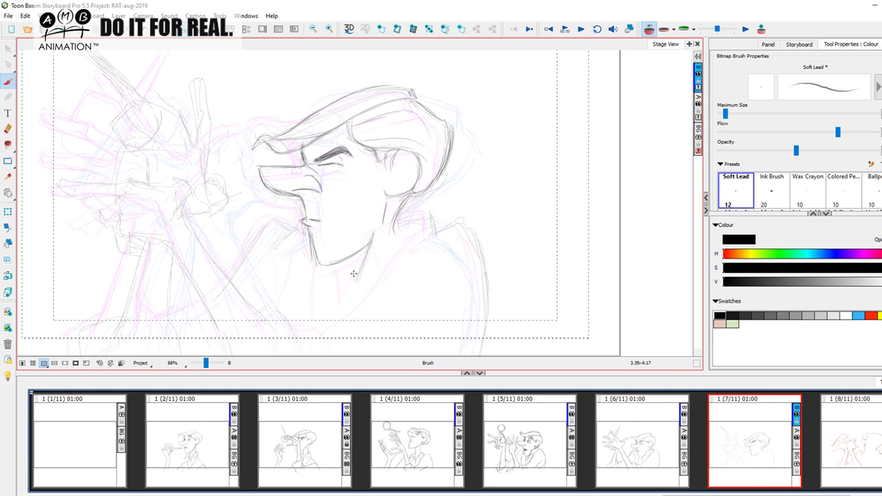
pyautogui.moveTo(365, 255); pyautogui.dragTo(332, 309)
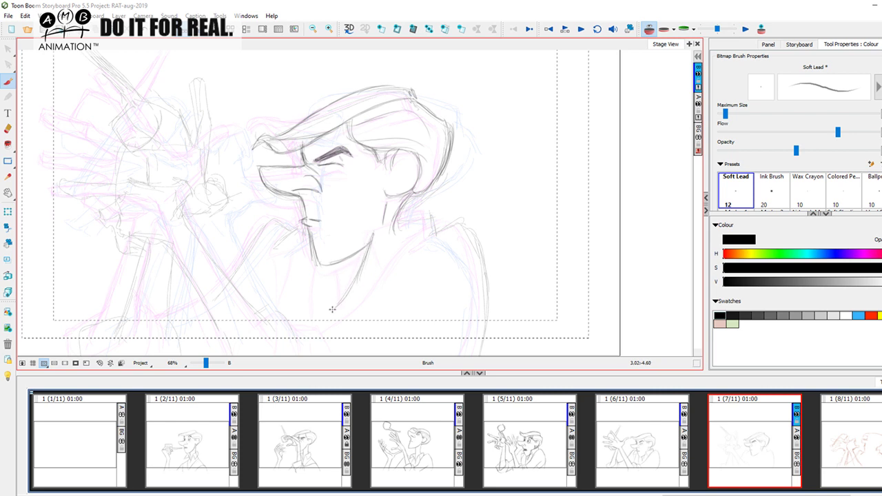
pyautogui.click(648, 30)
pyautogui.moveTo(370, 227)
pyautogui.mouseDown()
pyautogui.moveTo(411, 217)
pyautogui.moveTo(396, 221)
pyautogui.moveTo(405, 213)
pyautogui.moveTo(397, 213)
pyautogui.moveTo(432, 235)
pyautogui.mouseUp()
pyautogui.press('Left')
pyautogui.moveTo(373, 233); pyautogui.dragTo(334, 310)
pyautogui.press('Right')
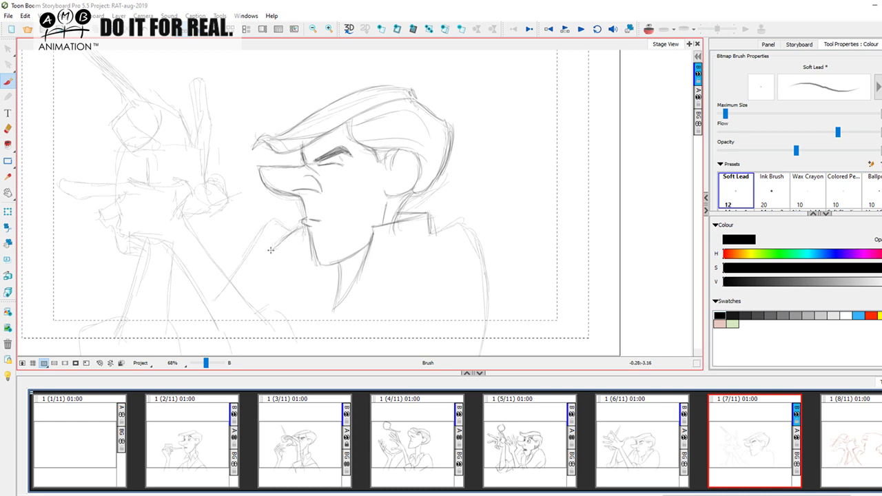
# Draw the pointed far collar flap beside the chin, comparing with panel 6
pyautogui.press('Left')
pyautogui.press('Right')
pyautogui.press('Left')
pyautogui.press('Right')
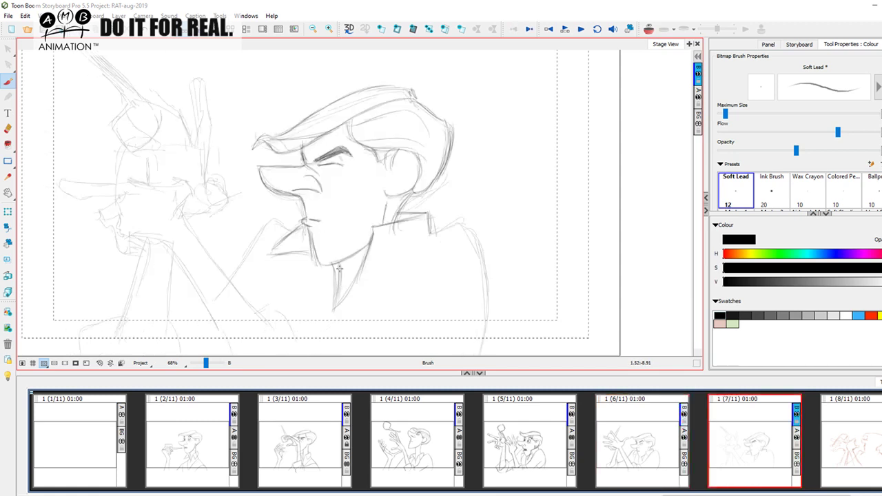
pyautogui.press('Left')
pyautogui.press('Right')
pyautogui.press('Left')
pyautogui.press('Right')
# Draw the near collar flap and the long curved line from the chest up to the near shoulder
pyautogui.moveTo(310, 330)
pyautogui.mouseDown()
pyautogui.moveTo(360, 305)
pyautogui.moveTo(387, 276)
pyautogui.mouseUp()
pyautogui.moveTo(356, 311); pyautogui.dragTo(423, 239)
pyautogui.moveTo(375, 291); pyautogui.dragTo(411, 244)
pyautogui.moveTo(385, 273)
pyautogui.mouseDown()
pyautogui.moveTo(453, 219)
pyautogui.moveTo(429, 231)
pyautogui.moveTo(447, 221)
pyautogui.mouseUp()
pyautogui.moveTo(406, 248); pyautogui.dragTo(466, 217)
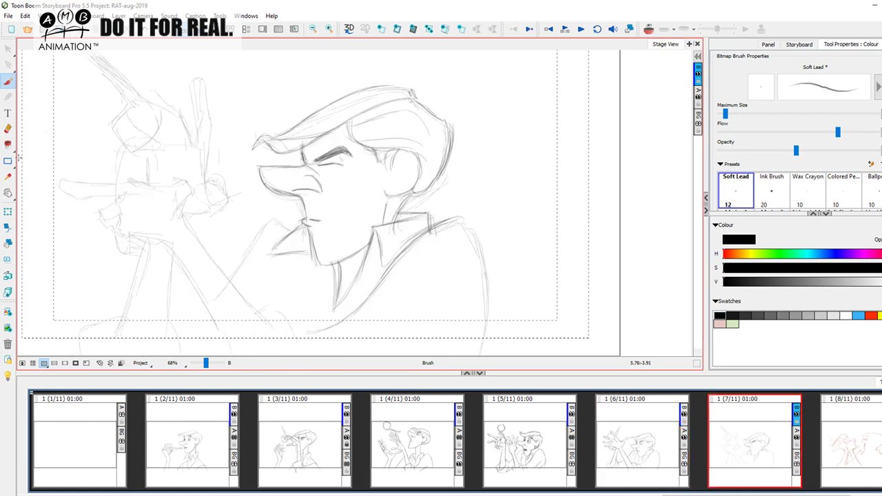
# Erase the rough end of the line beside the collar and redraw the top of the near shoulder
pyautogui.hotkey('alt', 'e')
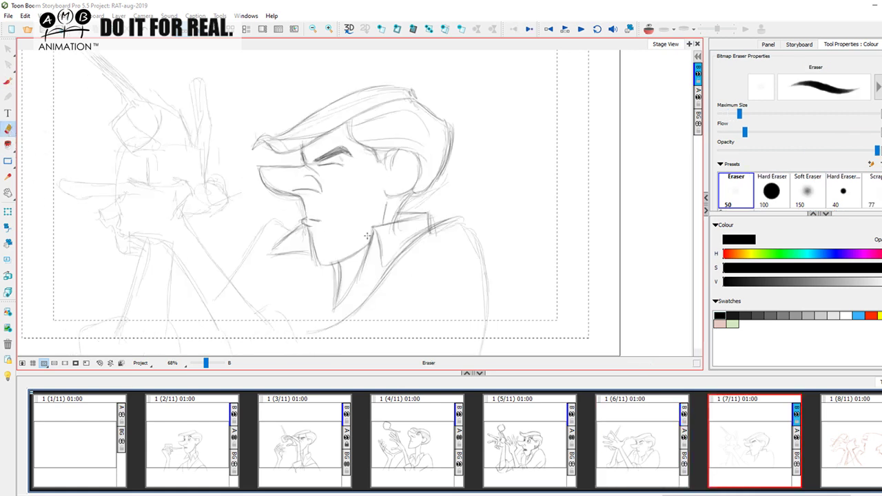
pyautogui.moveTo(443, 220); pyautogui.dragTo(467, 218)
pyautogui.hotkey('alt', 'b')
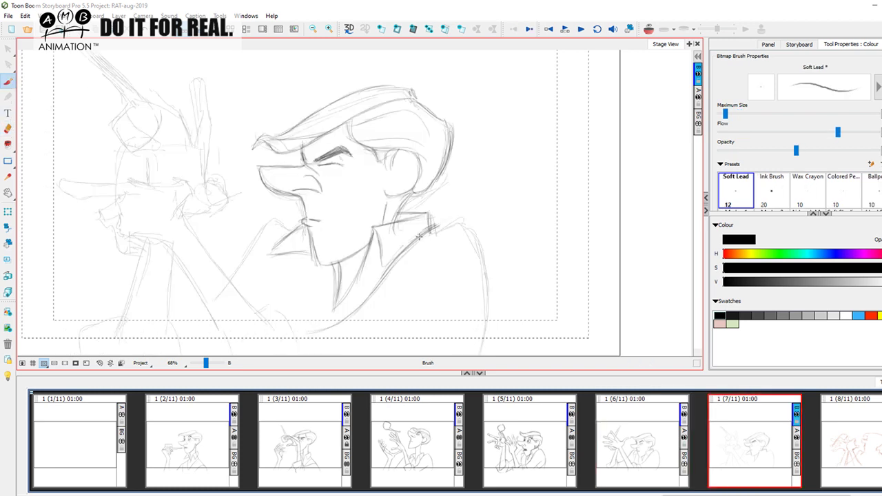
pyautogui.moveTo(433, 226); pyautogui.dragTo(455, 219)
pyautogui.press('Left')
pyautogui.press('Right')
pyautogui.moveTo(443, 226)
pyautogui.mouseDown()
pyautogui.moveTo(460, 222)
pyautogui.moveTo(474, 245)
pyautogui.mouseUp()
pyautogui.press('Left')
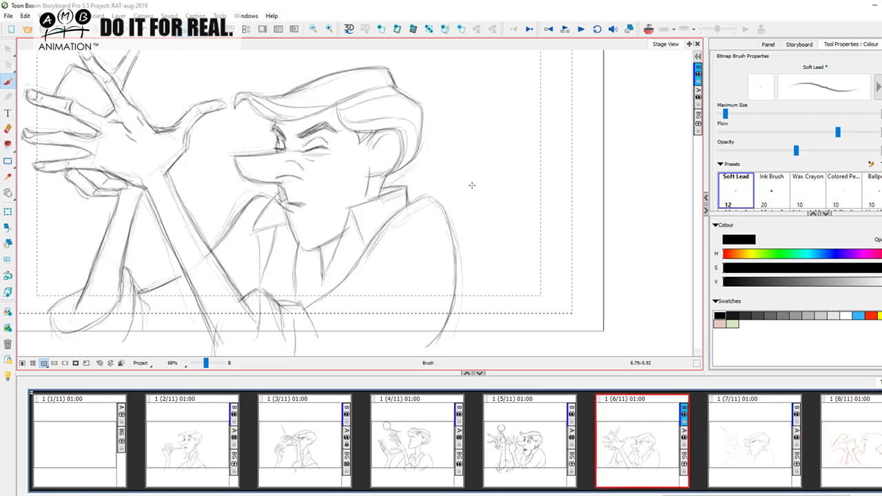
# Draw the outer contour of the near shoulder and upper arm down past the frame's lower edge, comparing with panel 6
pyautogui.press('Right')
pyautogui.moveTo(451, 211)
pyautogui.mouseDown()
pyautogui.moveTo(464, 253)
pyautogui.moveTo(456, 312)
pyautogui.mouseUp()
pyautogui.press('Left')
pyautogui.moveTo(466, 268); pyautogui.dragTo(450, 327)
pyautogui.press('Right')
pyautogui.moveTo(465, 288); pyautogui.dragTo(436, 339)
pyautogui.press('Left')
pyautogui.press('Right')
pyautogui.moveTo(458, 310); pyautogui.dragTo(435, 345)
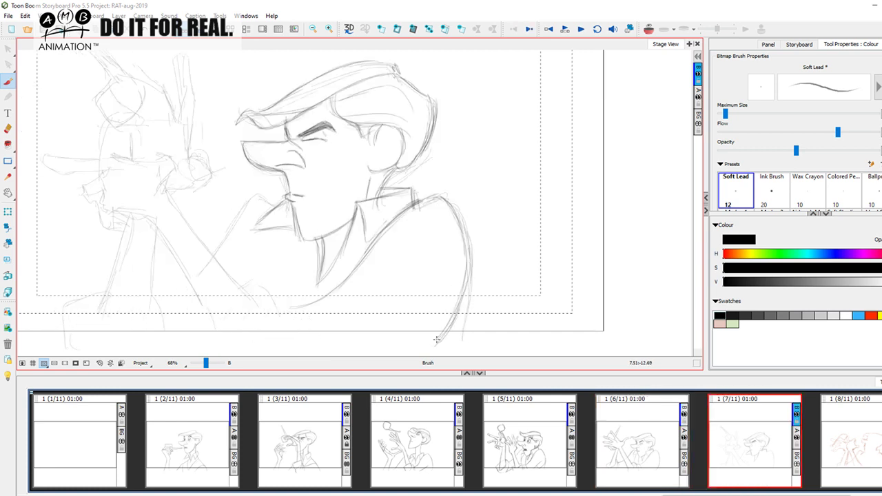
# Draw the inner fold line of the near sleeve beside the elbow, comparing with panel 6
pyautogui.press('Left')
pyautogui.press('Right')
pyautogui.press('Left')
pyautogui.moveTo(422, 311); pyautogui.dragTo(385, 338)
pyautogui.press('Right')
pyautogui.press('Left')
pyautogui.press('Right')
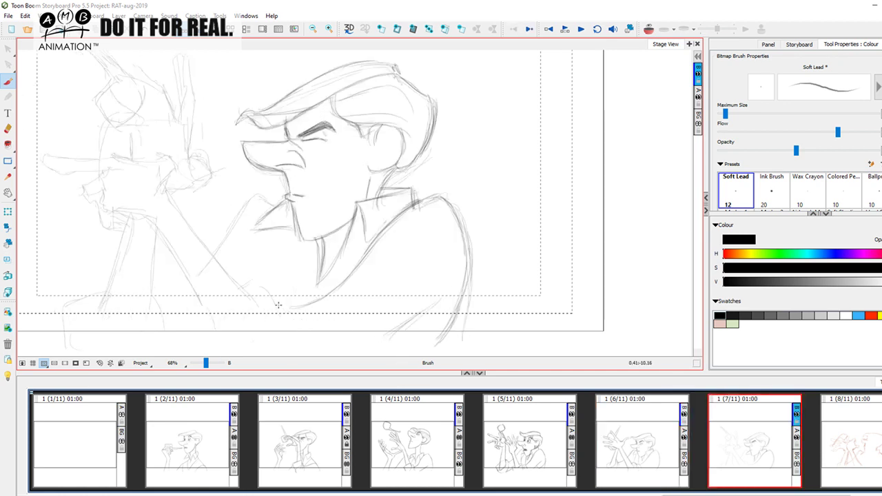
# Draw the upper edge and folds of the near sleeve's rolled cuff below the chest, comparing with panel 6
pyautogui.press('Left')
pyautogui.press('Right')
pyautogui.press('Left')
pyautogui.press('Right')
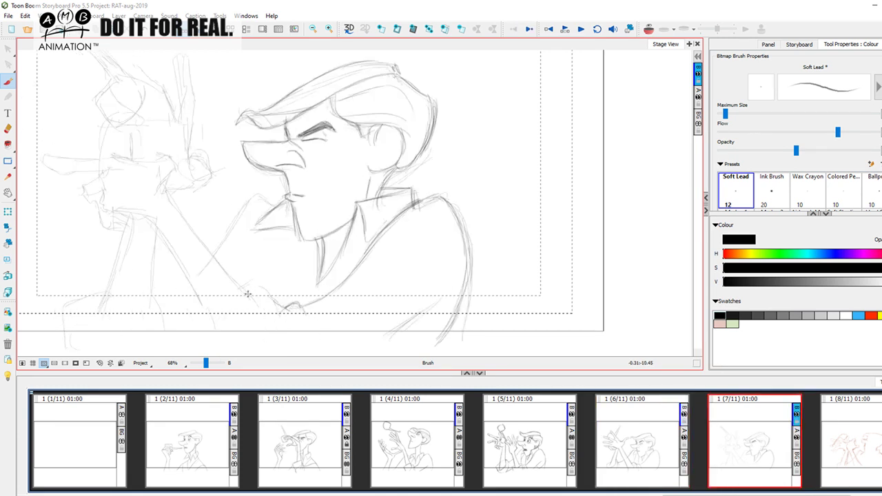
pyautogui.press('Left')
pyautogui.press('Right')
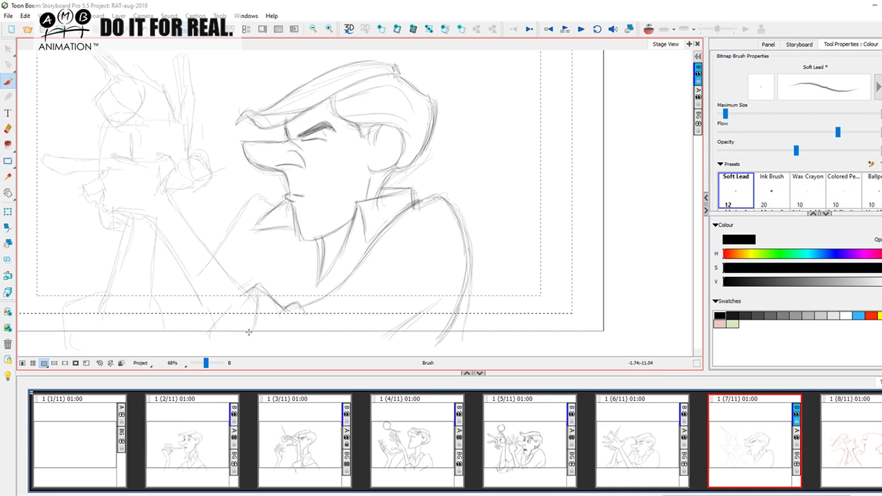
# Extend the near cuff's side lines down past the frame's lower edge, comparing with panel 6
pyautogui.press('Left')
pyautogui.press('Right')
pyautogui.moveTo(286, 311); pyautogui.dragTo(294, 341)
pyautogui.press('Left')
pyautogui.press('Right')
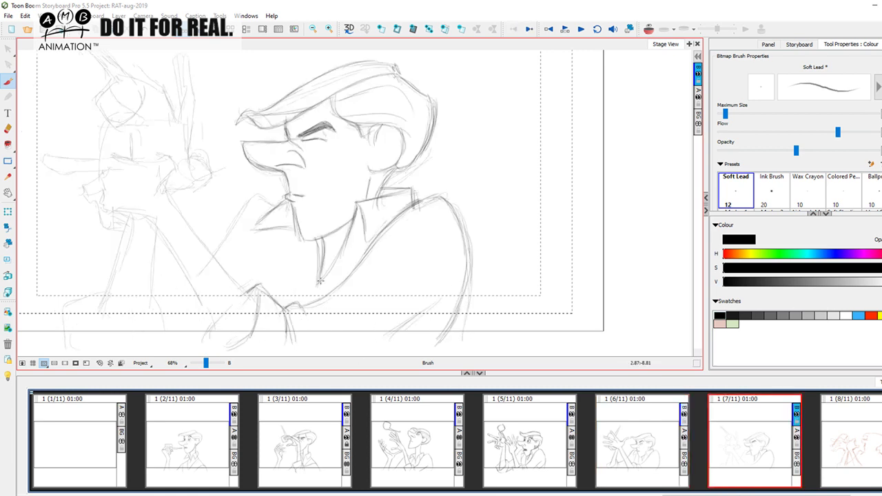
# Strengthen the chest line leading to the near shoulder and draw a shirt front line down from the chin
pyautogui.moveTo(303, 306); pyautogui.dragTo(360, 247)
pyautogui.moveTo(319, 289); pyautogui.dragTo(358, 248)
pyautogui.press('Left')
pyautogui.press('Right')
pyautogui.moveTo(301, 240); pyautogui.dragTo(292, 278)
pyautogui.press('Left')
pyautogui.press('Right')
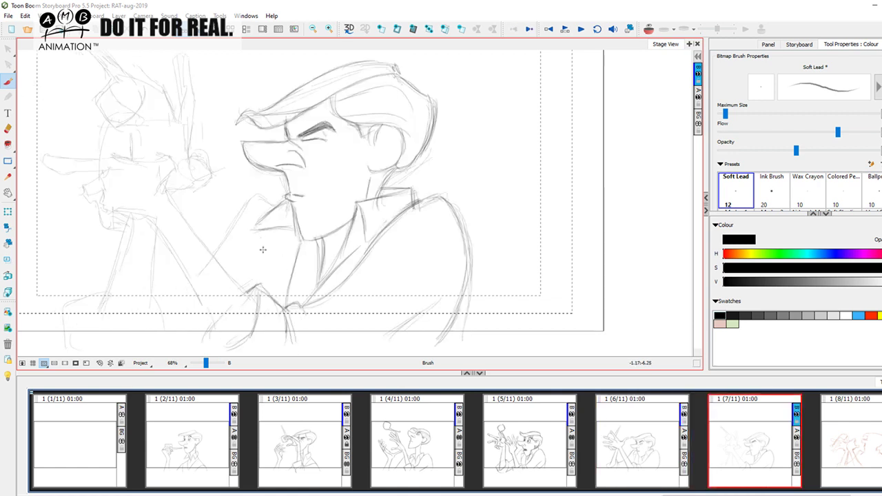
# Draw the second shirt front line below the far collar flap, comparing with panel 6
pyautogui.moveTo(272, 251); pyautogui.dragTo(265, 286)
pyautogui.press('Left')
pyautogui.press('Right')
pyautogui.press('Left')
pyautogui.press('Right')
# Draw the far shoulder and the upper contour of the far arm with repeated strokes
pyautogui.moveTo(267, 198); pyautogui.dragTo(236, 240)
pyautogui.moveTo(254, 206); pyautogui.dragTo(238, 239)
pyautogui.moveTo(279, 202); pyautogui.dragTo(232, 249)
pyautogui.moveTo(246, 214); pyautogui.dragTo(226, 259)
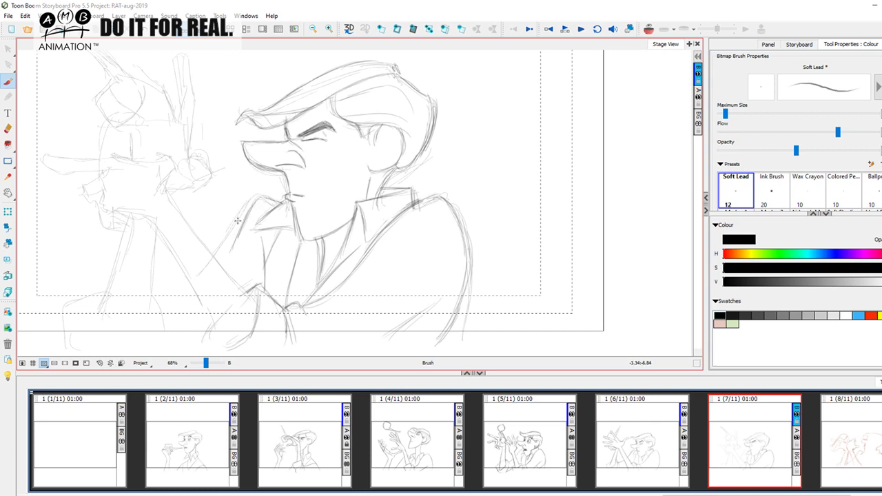
pyautogui.press('Left')
pyautogui.press('Right')
# Extend the far arm's contour down to the elbow and draw the fold at the sleeve's end, comparing with panel 6
pyautogui.moveTo(189, 313); pyautogui.dragTo(242, 290)
pyautogui.press('Left')
pyautogui.press('Right')
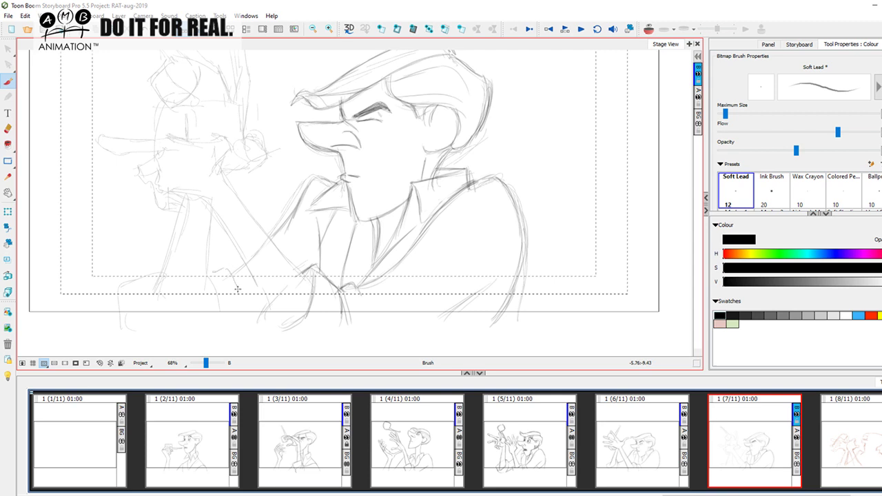
pyautogui.press('Left')
pyautogui.press('Right')
pyautogui.press('Left')
pyautogui.press('Right')
pyautogui.moveTo(289, 257)
pyautogui.mouseDown()
pyautogui.moveTo(306, 281)
pyautogui.moveTo(314, 251)
pyautogui.mouseUp()
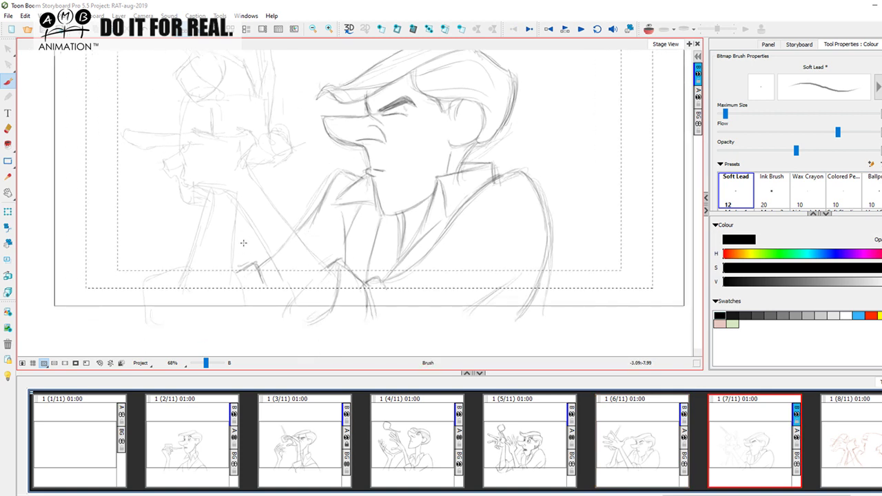
# Draw the far cuff's side lines, erase the overlong forearm stroke above them and redraw the cuff edge
pyautogui.moveTo(240, 266); pyautogui.dragTo(252, 300)
pyautogui.press('Left')
pyautogui.press('Right')
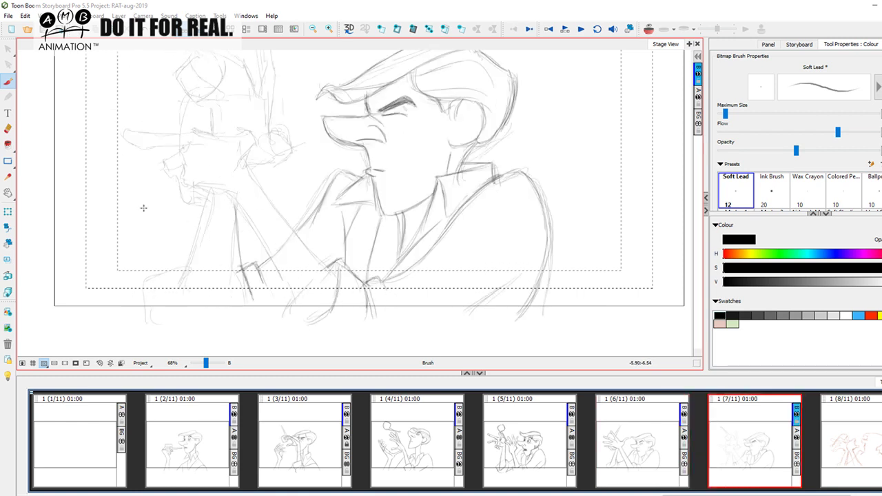
pyautogui.hotkey('alt', 'e')
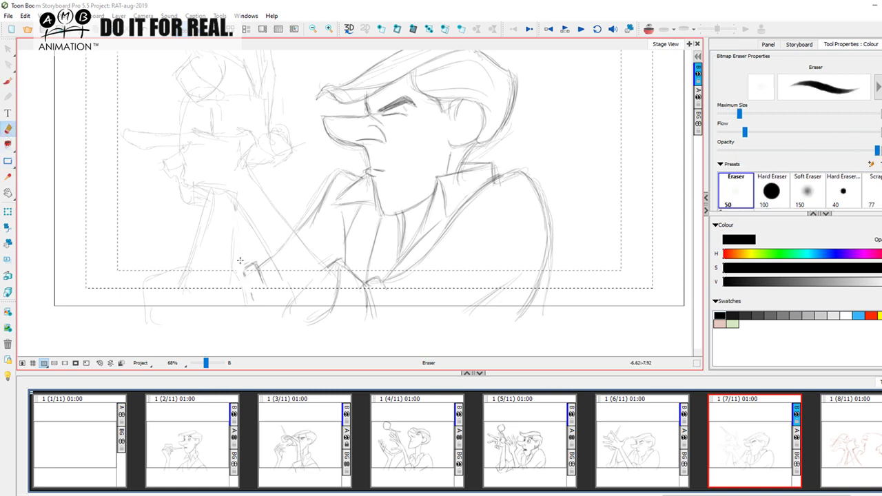
pyautogui.hotkey('alt', 'b')
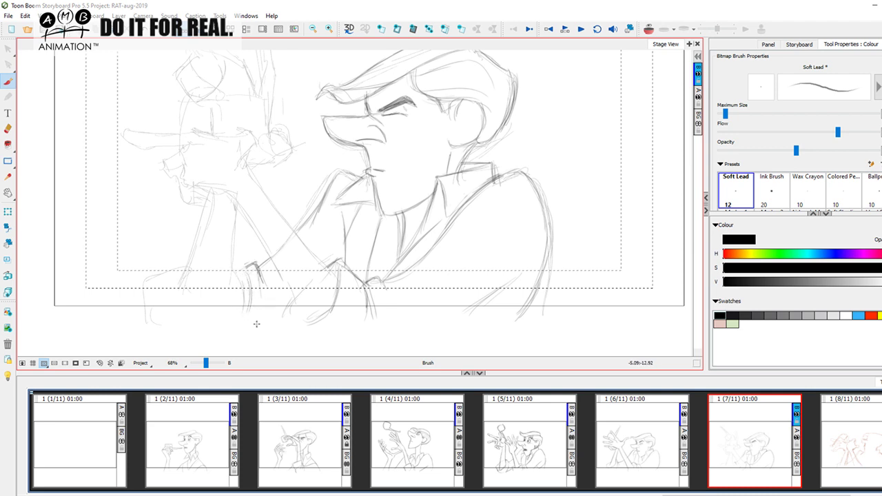
# Draw the outer contour of the far arm's rolled sleeve around the base of the raised forearm, comparing with panel 6
pyautogui.press('Left')
pyautogui.press('Right')
pyautogui.moveTo(159, 282)
pyautogui.mouseDown()
pyautogui.moveTo(164, 322)
pyautogui.moveTo(155, 302)
pyautogui.mouseUp()
pyautogui.press('Left')
pyautogui.press('Right')
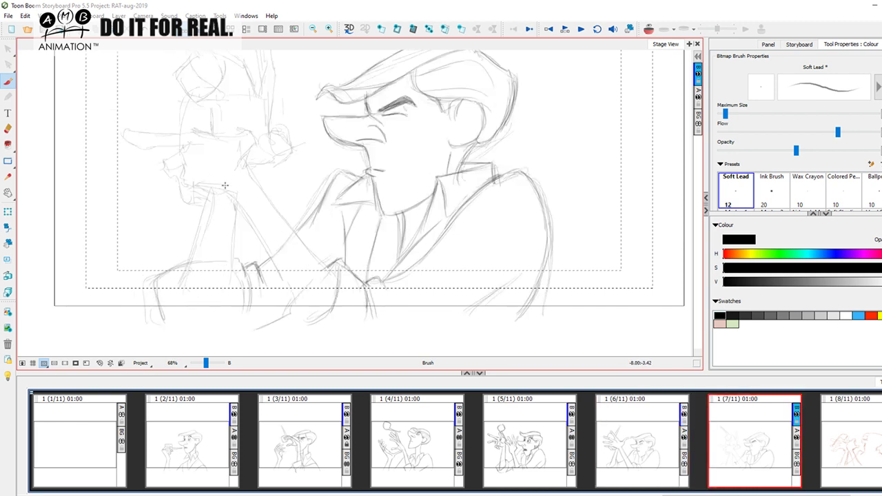
# Draw both edges of the far raised forearm from the wrist down into the rolled sleeve
pyautogui.moveTo(249, 165); pyautogui.dragTo(238, 218)
pyautogui.moveTo(242, 183); pyautogui.dragTo(232, 273)
pyautogui.moveTo(235, 240); pyautogui.dragTo(232, 285)
pyautogui.moveTo(216, 166); pyautogui.dragTo(197, 257)
pyautogui.moveTo(206, 219); pyautogui.dragTo(187, 287)
pyautogui.moveTo(237, 208); pyautogui.dragTo(233, 250)
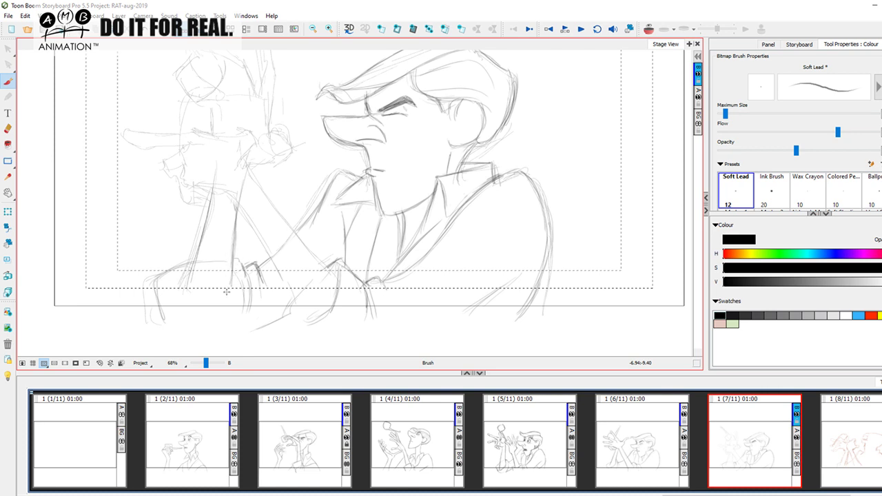
# Draw the curved opening of the rolled sleeve around the raised forearm, comparing with panel 6
pyautogui.moveTo(166, 295)
pyautogui.mouseDown()
pyautogui.moveTo(190, 305)
pyautogui.moveTo(229, 277)
pyautogui.moveTo(233, 258)
pyautogui.mouseUp()
pyautogui.press(',')
pyautogui.press('.')
pyautogui.press(',')
pyautogui.press('.')
pyautogui.press(',')
pyautogui.press('.')
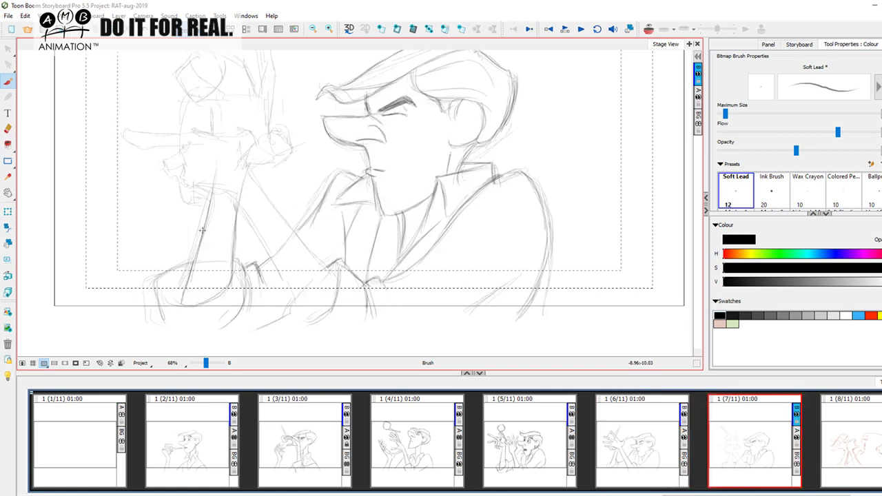
# Strengthen the rolled sleeve's outer edge and the raised forearm's inner edge, comparing repeatedly with panel 6
pyautogui.moveTo(189, 261)
pyautogui.mouseDown()
pyautogui.moveTo(155, 275)
pyautogui.moveTo(161, 292)
pyautogui.mouseUp()
pyautogui.press(',')
pyautogui.press('.')
pyautogui.scroll(3, 363, 272)
pyautogui.press(',')
pyautogui.press('.')
pyautogui.scroll(-2, 293, 265)
pyautogui.press(',')
pyautogui.press('.')
pyautogui.press(',')
pyautogui.press('.')
pyautogui.moveTo(233, 224); pyautogui.dragTo(230, 255)
# Hide the rough layer, erase the excess upper ends of the forearm lines at the wrist and show the rough again
pyautogui.click(8, 129)
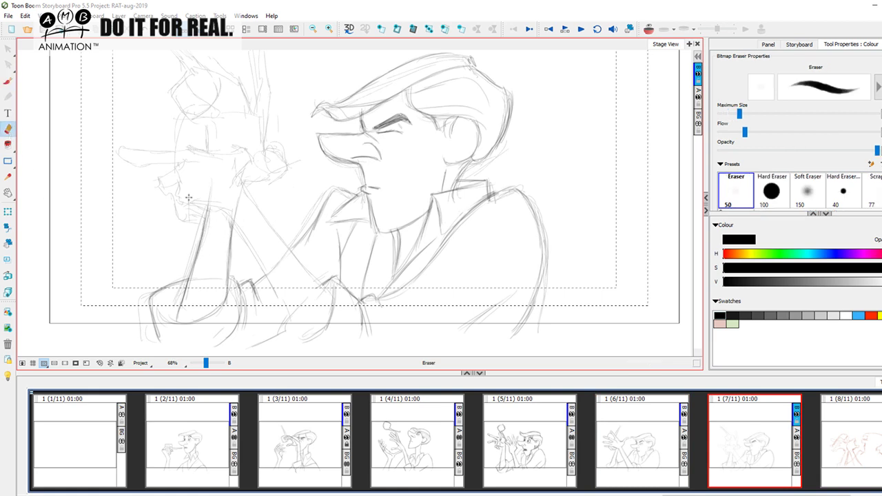
pyautogui.click(698, 98)
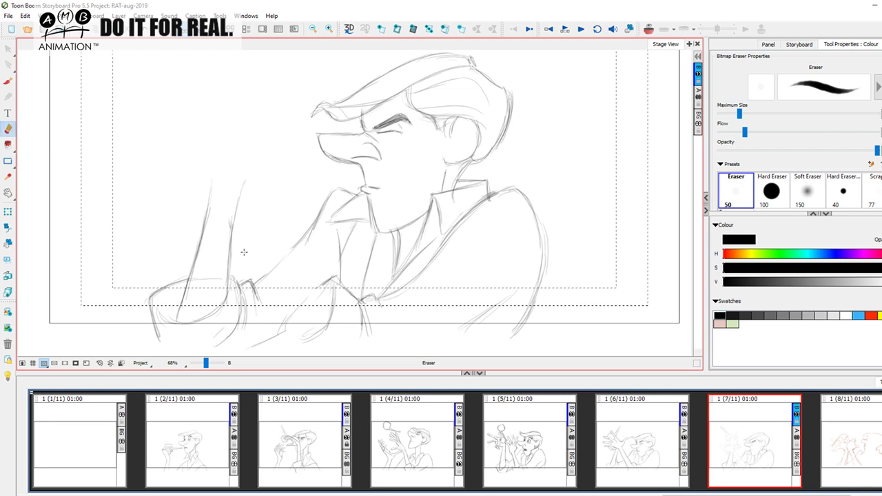
pyautogui.press(',')
pyautogui.press('.')
pyautogui.moveTo(212, 201); pyautogui.dragTo(208, 185)
pyautogui.click(698, 98)
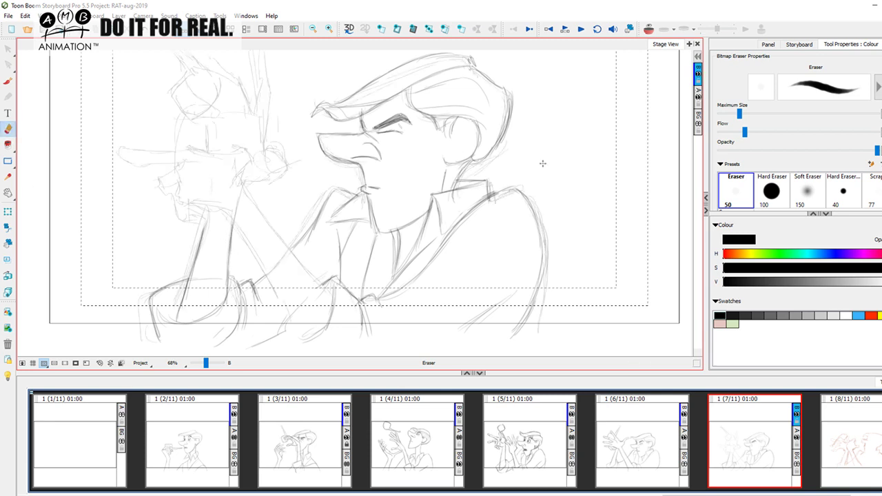
# Extend the far raised forearm's outer edge at the wrist with the Soft Lead brush, comparing with panel 6
pyautogui.click(9, 81)
pyautogui.press(',')
pyautogui.press('.')
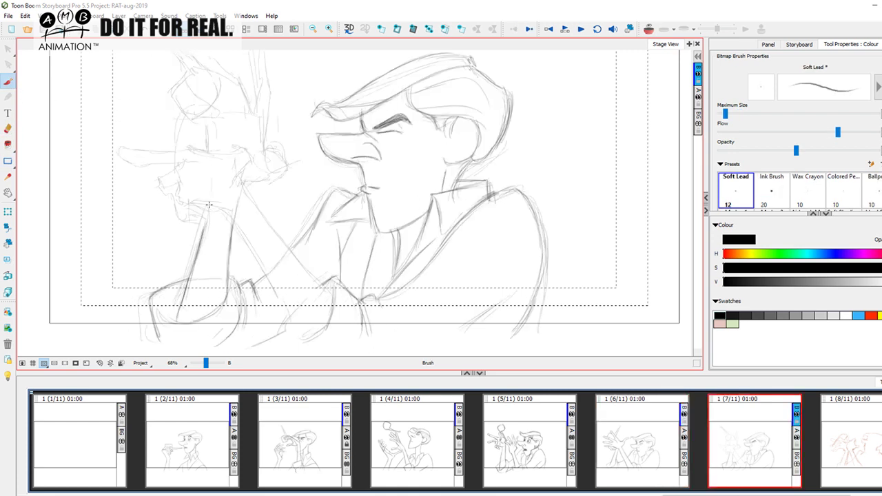
pyautogui.moveTo(208, 206); pyautogui.dragTo(201, 244)
pyautogui.press(',')
pyautogui.press('.')
pyautogui.press(',')
pyautogui.press('.')
# Draw both edges of the near forearm diagonally from the wrist down to the sleeve, comparing repeatedly with panel 6
pyautogui.moveTo(224, 208)
pyautogui.mouseDown()
pyautogui.moveTo(283, 308)
pyautogui.moveTo(275, 292)
pyautogui.mouseUp()
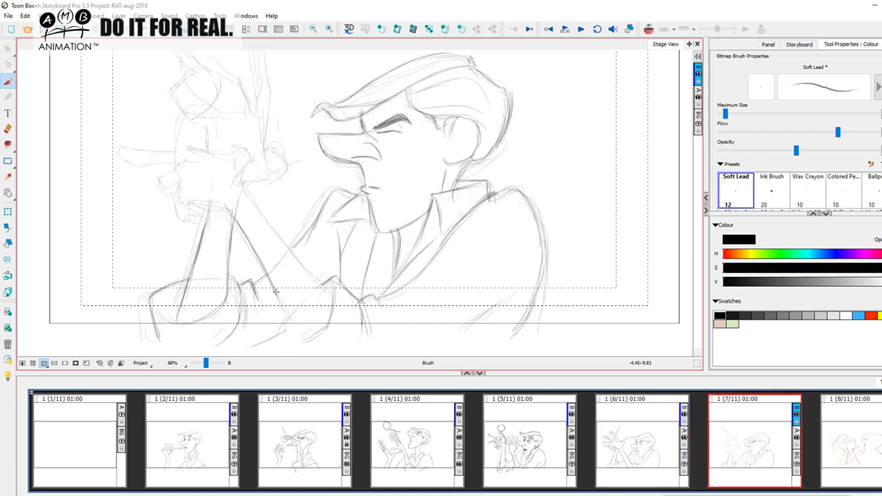
pyautogui.moveTo(242, 190); pyautogui.dragTo(331, 293)
pyautogui.press('Left')
pyautogui.press('Right')
pyautogui.press('Left')
pyautogui.press('Right')
pyautogui.press('Left')
pyautogui.press('Right')
# Draw the back of the pointing hand from the wrist up and along its top edge, comparing with panel 6
pyautogui.moveTo(276, 196); pyautogui.dragTo(303, 238)
pyautogui.press('Left')
pyautogui.press('Right')
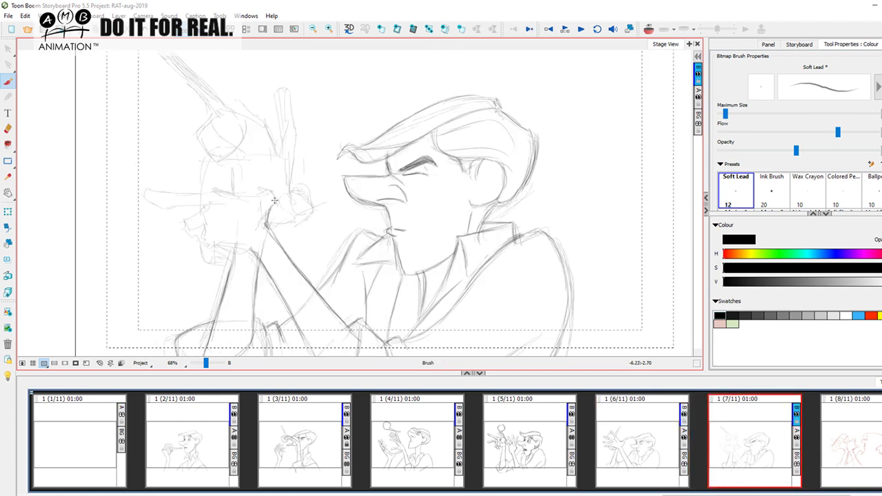
pyautogui.moveTo(248, 193)
pyautogui.mouseDown()
pyautogui.moveTo(269, 190)
pyautogui.moveTo(275, 200)
pyautogui.mouseUp()
pyautogui.press('Left')
pyautogui.press('Right')
pyautogui.moveTo(211, 192); pyautogui.dragTo(245, 194)
pyautogui.press('Left')
pyautogui.press('Right')
# Outline the extended index finger of the pointing hand out to its rounded tip, comparing with panel 6
pyautogui.moveTo(196, 193)
pyautogui.mouseDown()
pyautogui.moveTo(174, 192)
pyautogui.moveTo(206, 206)
pyautogui.mouseUp()
pyautogui.press('Left')
pyautogui.press('Right')
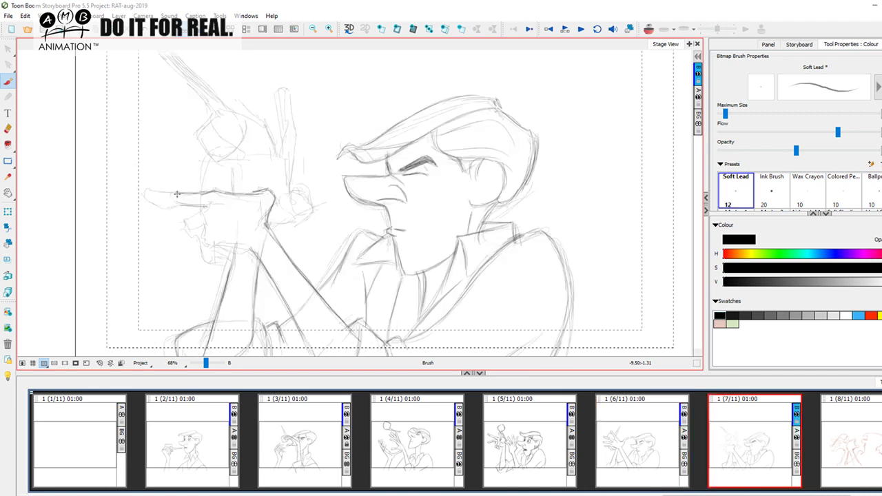
pyautogui.moveTo(172, 195)
pyautogui.mouseDown()
pyautogui.moveTo(152, 192)
pyautogui.moveTo(182, 205)
pyautogui.moveTo(155, 195)
pyautogui.mouseUp()
pyautogui.press('Left')
pyautogui.press('Right')
pyautogui.press('Left')
pyautogui.press('Right')
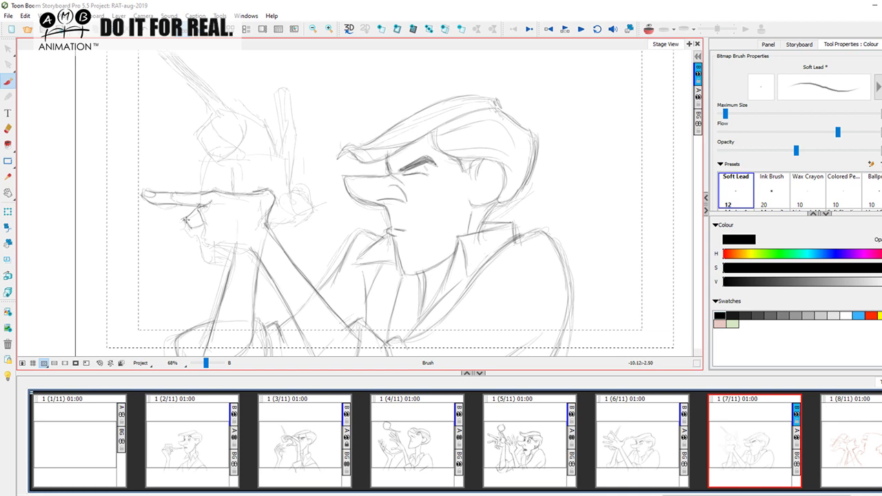
# Draw the pointing hand's curled fingers and its lower edge back to the wrist, checking against panel 6
pyautogui.press('Left')
pyautogui.press('Right')
pyautogui.moveTo(204, 234); pyautogui.dragTo(202, 246)
pyautogui.press('Left')
pyautogui.press('Right')
pyautogui.moveTo(238, 250); pyautogui.dragTo(253, 251)
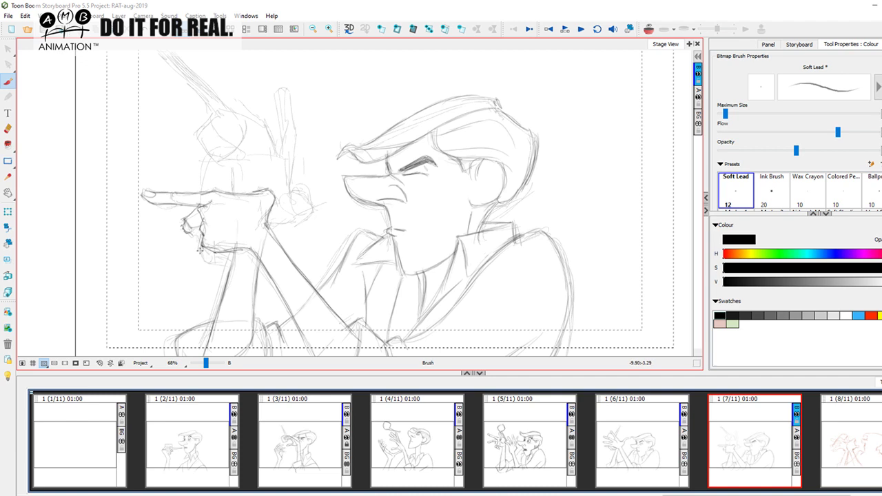
pyautogui.moveTo(200, 248); pyautogui.dragTo(214, 258)
pyautogui.moveTo(210, 262)
pyautogui.mouseDown()
pyautogui.moveTo(230, 266)
pyautogui.moveTo(205, 262)
pyautogui.mouseUp()
pyautogui.press('Left')
pyautogui.press('Right')
# Draw the palm edges of the second hand behind the pointing hand, including its heel near the wrist
pyautogui.press('space')
pyautogui.moveTo(268, 127); pyautogui.dragTo(263, 188)
pyautogui.scroll(-2, 240, 195)
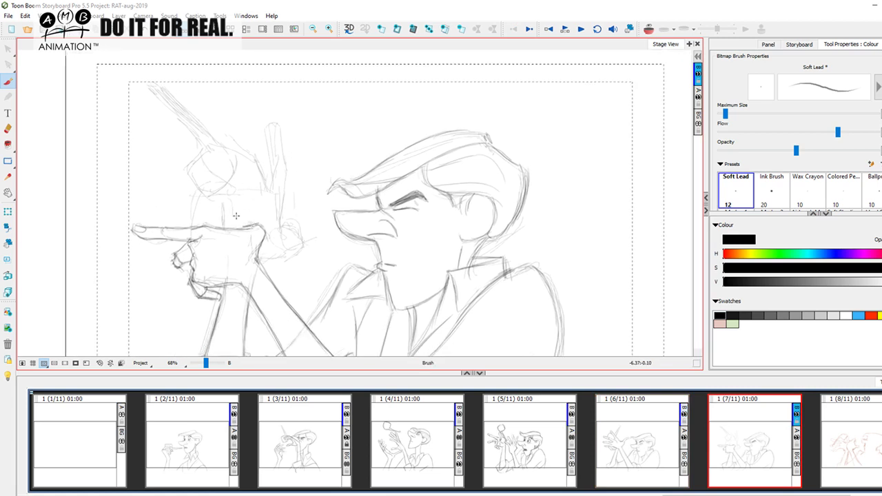
pyautogui.moveTo(217, 208); pyautogui.dragTo(273, 199)
pyautogui.scroll(-2, 283, 251)
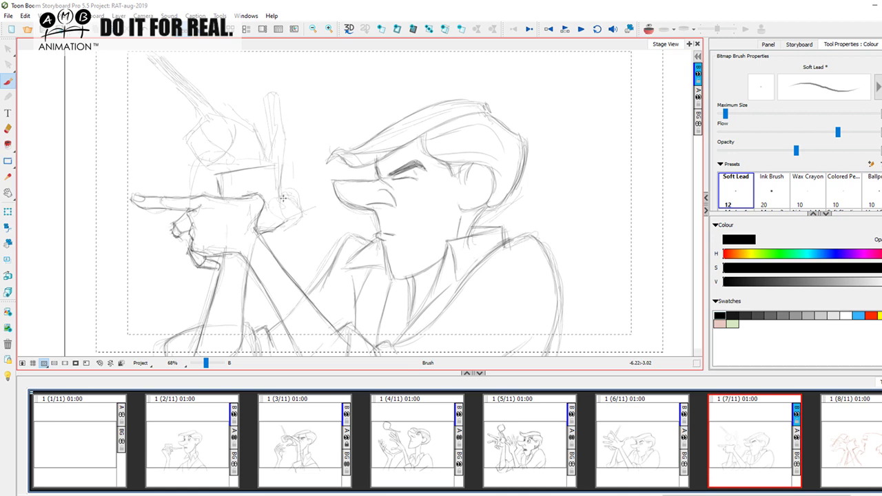
# Draw the rounded, curled fingertip beside the heel of the rear hand and its inner contour lines
pyautogui.moveTo(261, 188)
pyautogui.mouseDown()
pyautogui.moveTo(277, 197)
pyautogui.moveTo(252, 196)
pyautogui.mouseUp()
pyautogui.moveTo(287, 204)
pyautogui.mouseDown()
pyautogui.moveTo(295, 193)
pyautogui.moveTo(303, 209)
pyautogui.moveTo(306, 201)
pyautogui.moveTo(290, 191)
pyautogui.mouseUp()
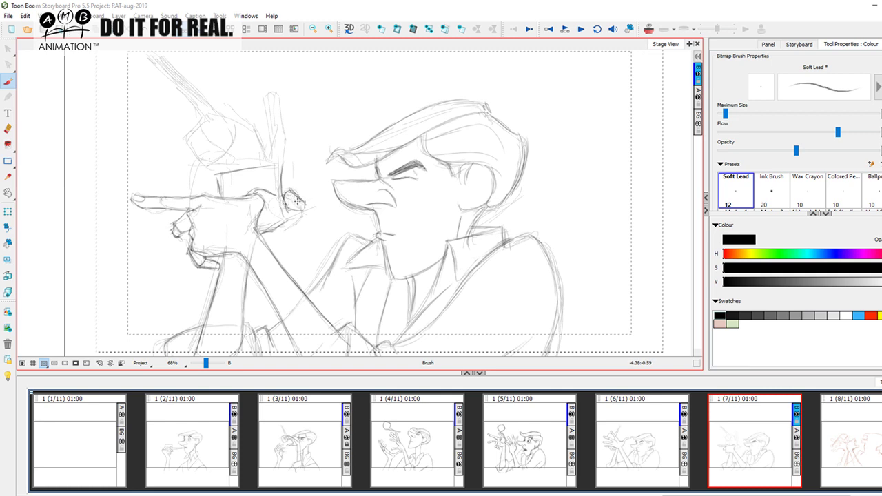
pyautogui.moveTo(294, 203); pyautogui.dragTo(303, 216)
# Draw both sides of the rear hand's upright finger, comparing with panel 6
pyautogui.scroll(2, 297, 181)
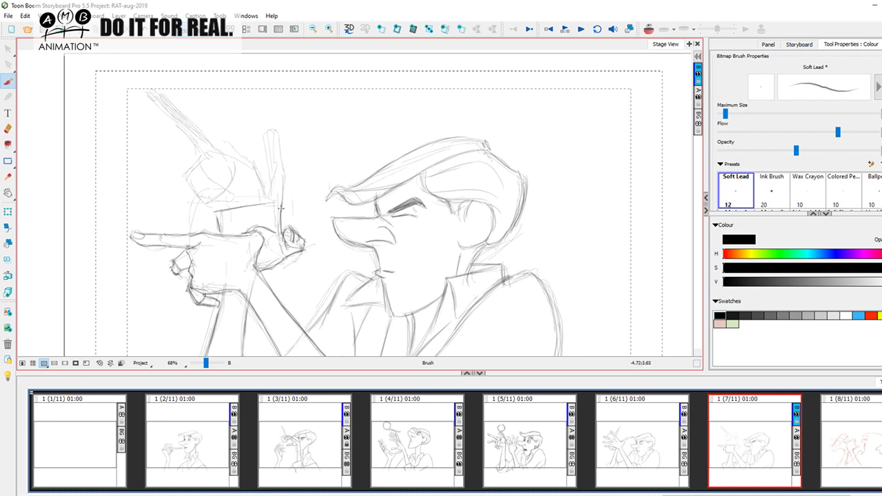
pyautogui.moveTo(267, 193); pyautogui.dragTo(267, 151)
pyautogui.moveTo(276, 146)
pyautogui.mouseDown()
pyautogui.moveTo(282, 188)
pyautogui.moveTo(274, 171)
pyautogui.moveTo(266, 197)
pyautogui.mouseUp()
pyautogui.press('Left')
pyautogui.press('Right')
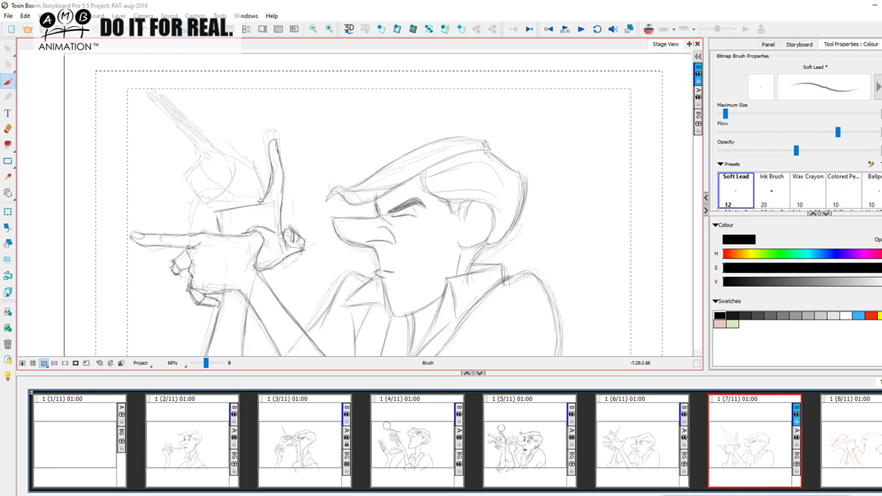
# Draw the bent finger's edge beside the upright finger and the fingertip over the ball, comparing with panel 6
pyautogui.moveTo(249, 177); pyautogui.dragTo(262, 201)
pyautogui.press('Left')
pyautogui.press('Right')
pyautogui.moveTo(201, 159); pyautogui.dragTo(200, 166)
pyautogui.press('Left')
pyautogui.press('Right')
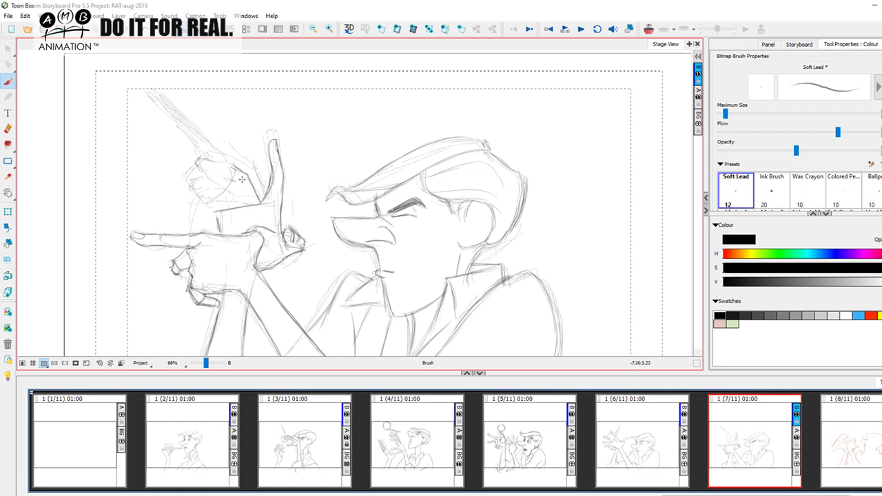
# Draw the rear hand's folded fingers behind the ball and the fingertip lines beneath it, comparing with the neighbouring panel
pyautogui.press('d')
pyautogui.press('f')
pyautogui.moveTo(228, 192)
pyautogui.mouseDown()
pyautogui.moveTo(233, 206)
pyautogui.moveTo(242, 204)
pyautogui.mouseUp()
pyautogui.press('d')
pyautogui.press('f')
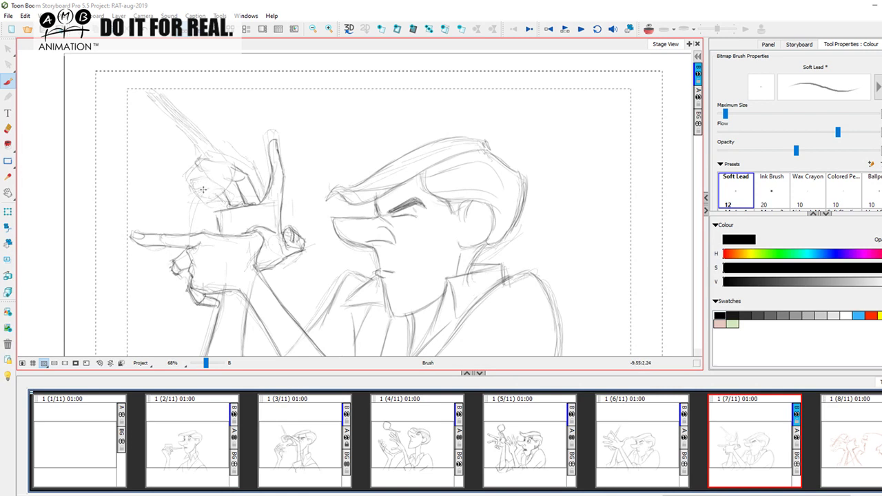
pyautogui.moveTo(191, 202); pyautogui.dragTo(218, 214)
pyautogui.press('Left')
pyautogui.press('Right')
# Review the pose sequence by stepping back and forth through panels 2 to 8, ending on panel 7
pyautogui.moveTo(541, 260); pyautogui.dragTo(520, 250)
pyautogui.click(450, 433)
pyautogui.click(522, 437)
pyautogui.click(637, 435)
pyautogui.click(746, 444)
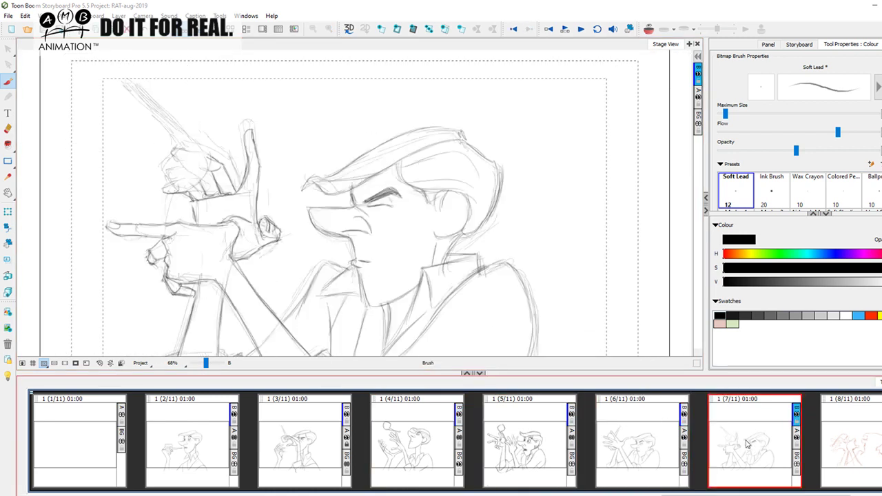
pyautogui.click(636, 454)
pyautogui.click(530, 452)
pyautogui.click(639, 448)
pyautogui.click(847, 435)
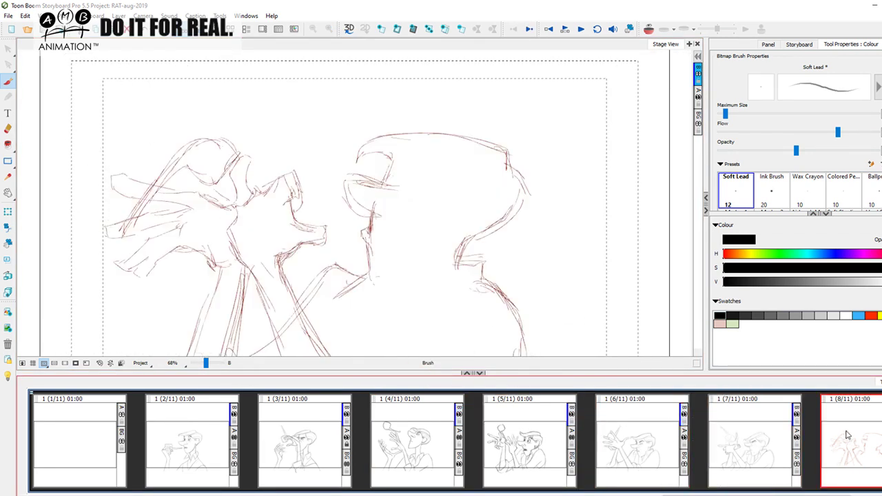
pyautogui.click(748, 436)
pyautogui.press('Left')
pyautogui.click(211, 438)
pyautogui.click(318, 433)
pyautogui.click(437, 428)
pyautogui.click(534, 434)
pyautogui.click(640, 436)
pyautogui.click(770, 433)
pyautogui.click(850, 430)
pyautogui.click(763, 437)
pyautogui.click(641, 436)
pyautogui.click(536, 437)
pyautogui.click(643, 445)
pyautogui.click(750, 438)
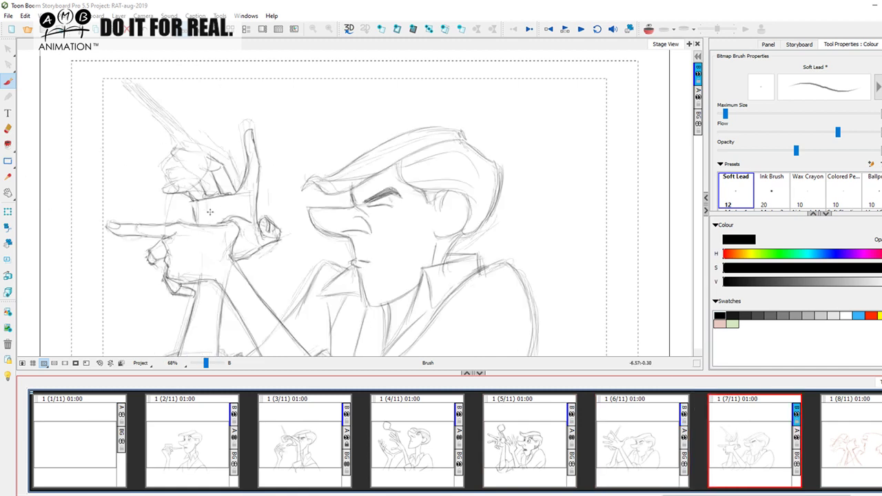
# Add crease lines across the palm of the rear hand
pyautogui.moveTo(207, 209); pyautogui.dragTo(234, 211)
pyautogui.press('f')
pyautogui.press('g')
# Outline the round ball held by the rear hand's fingers, comparing with panel 6
pyautogui.scroll(3, 275, 185)
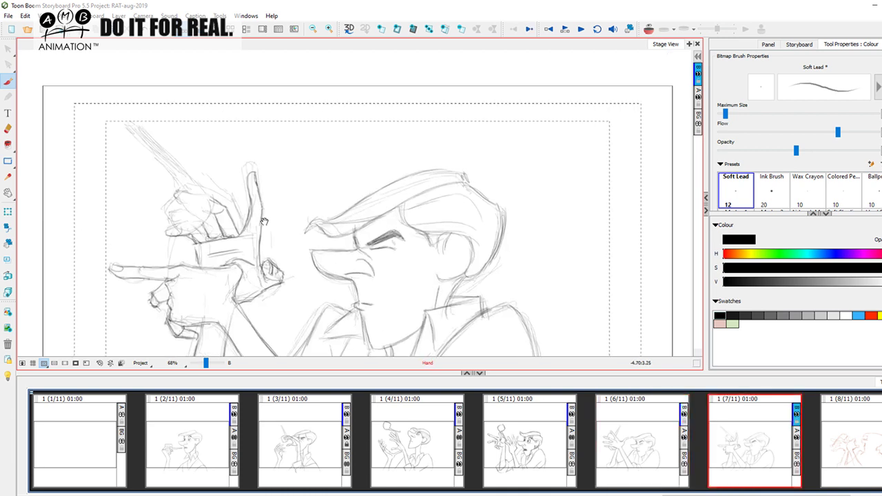
pyautogui.moveTo(167, 216)
pyautogui.mouseDown()
pyautogui.moveTo(189, 199)
pyautogui.moveTo(206, 218)
pyautogui.moveTo(197, 238)
pyautogui.mouseUp()
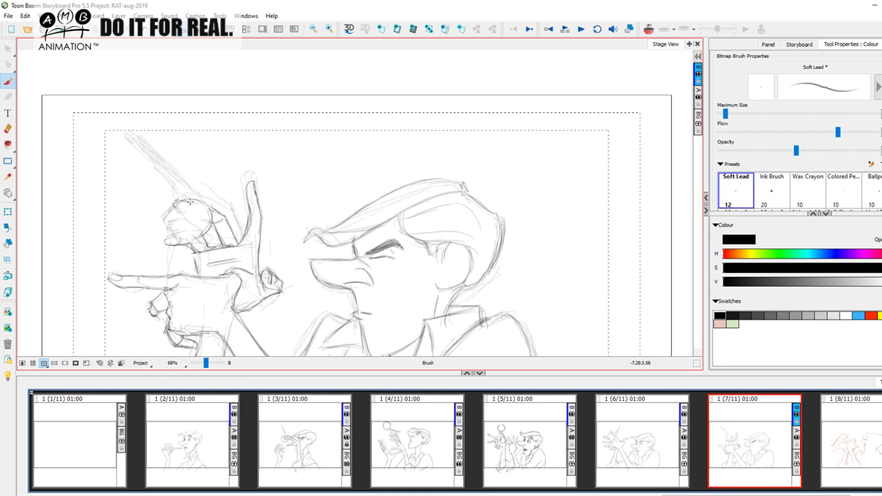
pyautogui.moveTo(175, 204)
pyautogui.mouseDown()
pyautogui.moveTo(162, 221)
pyautogui.moveTo(186, 246)
pyautogui.moveTo(210, 214)
pyautogui.moveTo(193, 199)
pyautogui.moveTo(209, 222)
pyautogui.moveTo(177, 239)
pyautogui.moveTo(184, 246)
pyautogui.mouseUp()
pyautogui.press('Left')
pyautogui.press('Right')
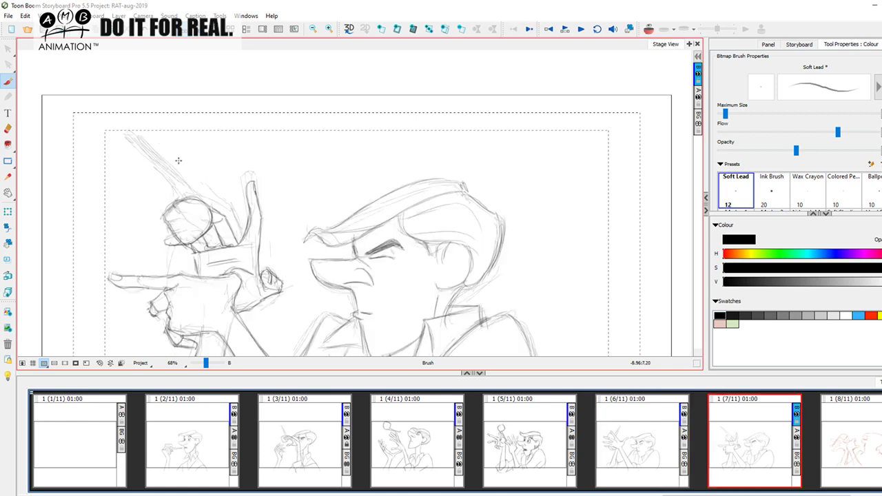
# Draw both long edges of the stick rising diagonally above the ball, and hide the rough layer
pyautogui.moveTo(141, 136); pyautogui.dragTo(187, 186)
pyautogui.moveTo(157, 154); pyautogui.dragTo(208, 206)
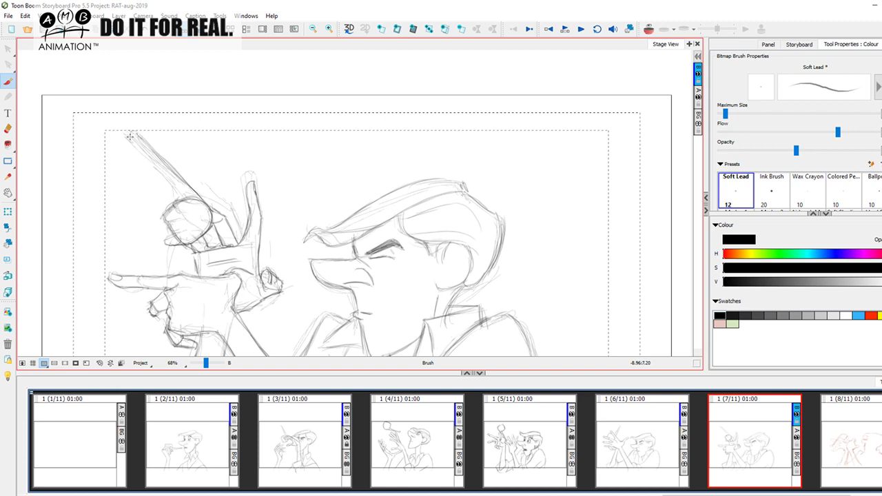
pyautogui.moveTo(140, 145); pyautogui.dragTo(182, 195)
pyautogui.click(698, 97)
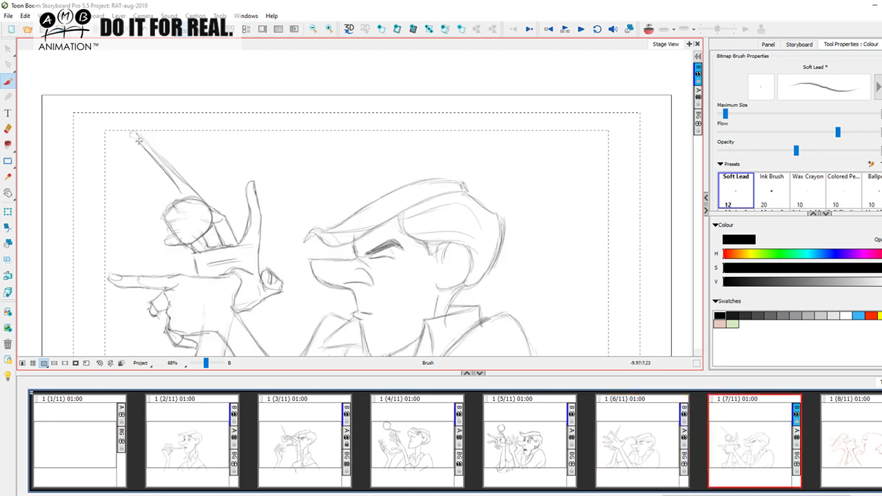
# Darken the pencil line of the stick above the raised hand in panel 7
pyautogui.moveTo(140, 143)
pyautogui.mouseDown()
pyautogui.moveTo(181, 198)
pyautogui.moveTo(165, 215)
pyautogui.moveTo(182, 243)
pyautogui.moveTo(184, 180)
pyautogui.moveTo(204, 204)
pyautogui.mouseUp()
pyautogui.moveTo(206, 363); pyautogui.dragTo(206, 363)
pyautogui.moveTo(418, 290); pyautogui.dragTo(415, 243)
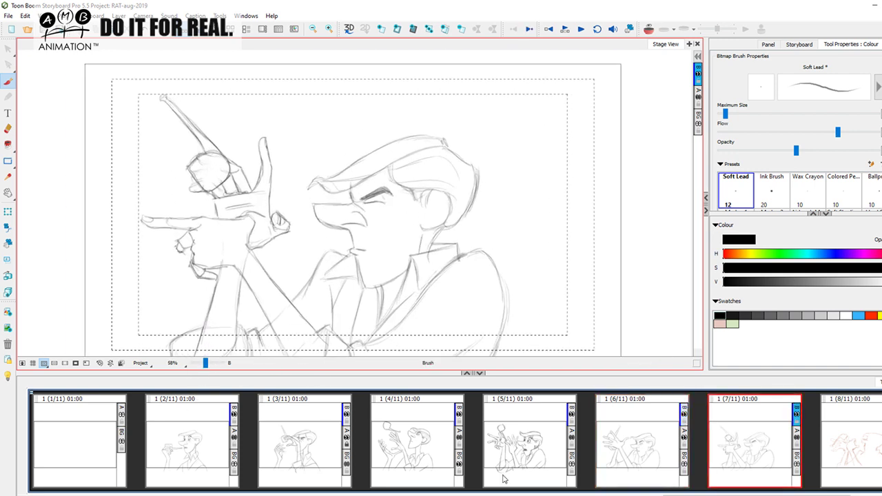
# Flip through panels 4 to 8 to compare the finished pose in panel 7 with its neighbours
pyautogui.click(654, 460)
pyautogui.click(754, 451)
pyautogui.click(856, 451)
pyautogui.click(752, 448)
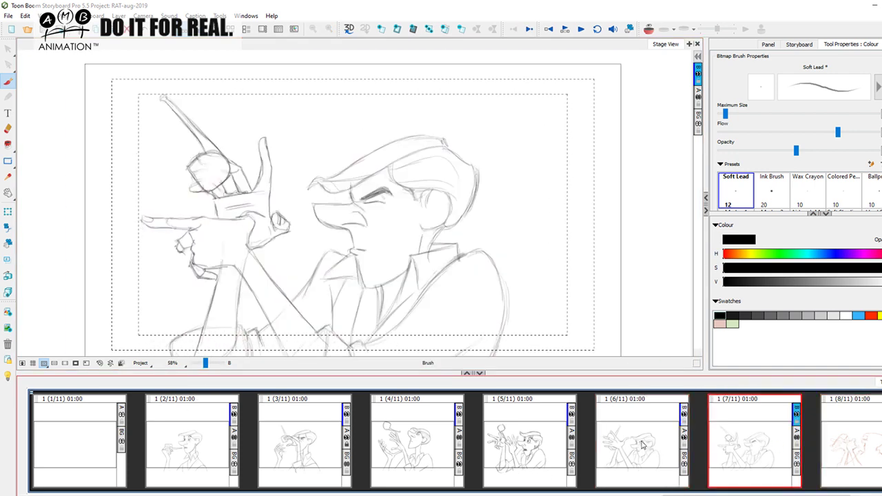
pyautogui.click(642, 444)
pyautogui.click(533, 439)
pyautogui.click(410, 456)
pyautogui.press('Right')
pyautogui.press('Right')
pyautogui.press('Right')
pyautogui.scroll(-1, 375, 230)
pyautogui.moveTo(206, 363); pyautogui.dragTo(205, 363)
pyautogui.moveTo(284, 288); pyautogui.dragTo(286, 315)
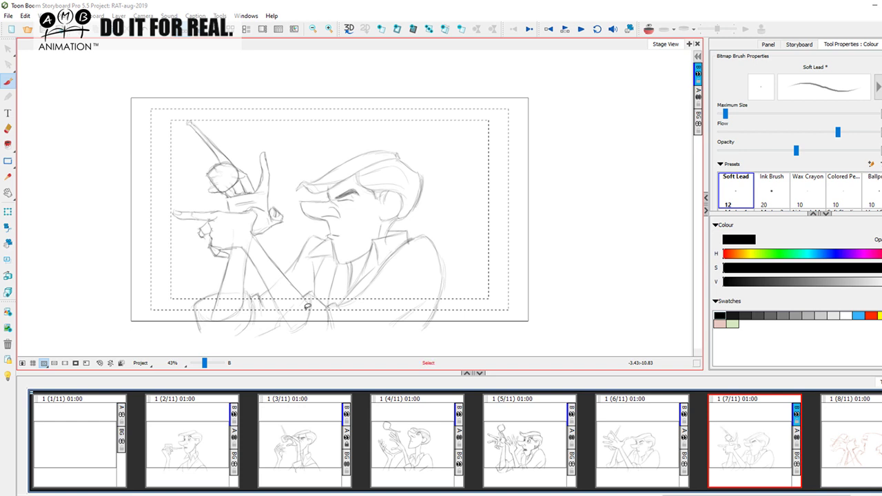
# Save the project and recolour the entire red rough sketch on layer A of panel 8 to light grey
pyautogui.hotkey('ctrl', 's')
pyautogui.click(663, 462)
pyautogui.click(773, 458)
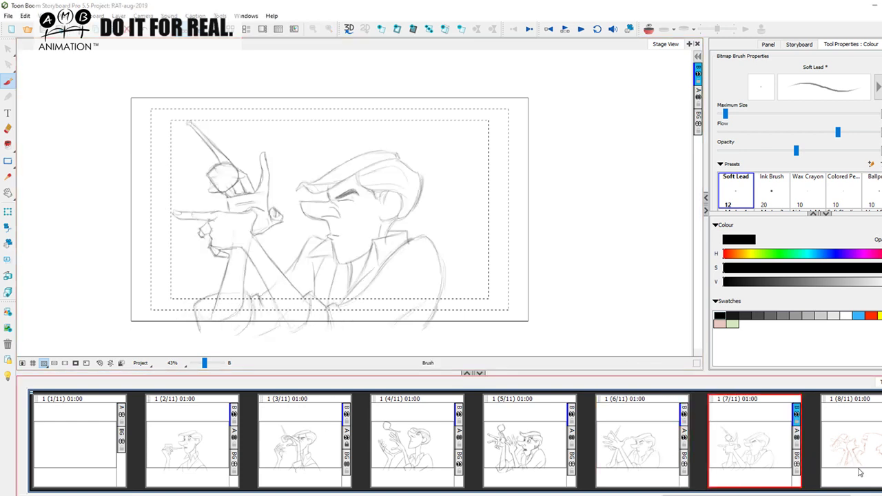
pyautogui.click(870, 449)
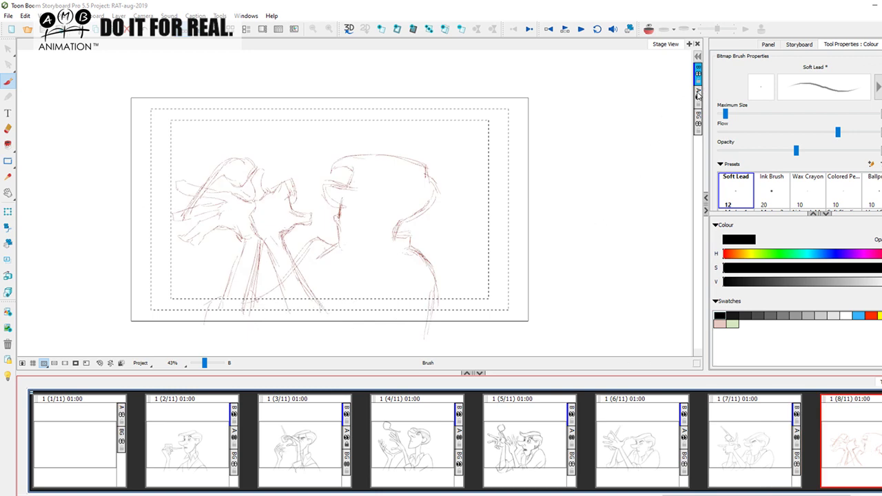
pyautogui.click(698, 91)
pyautogui.click(8, 49)
pyautogui.hotkey('ctrl', 'a')
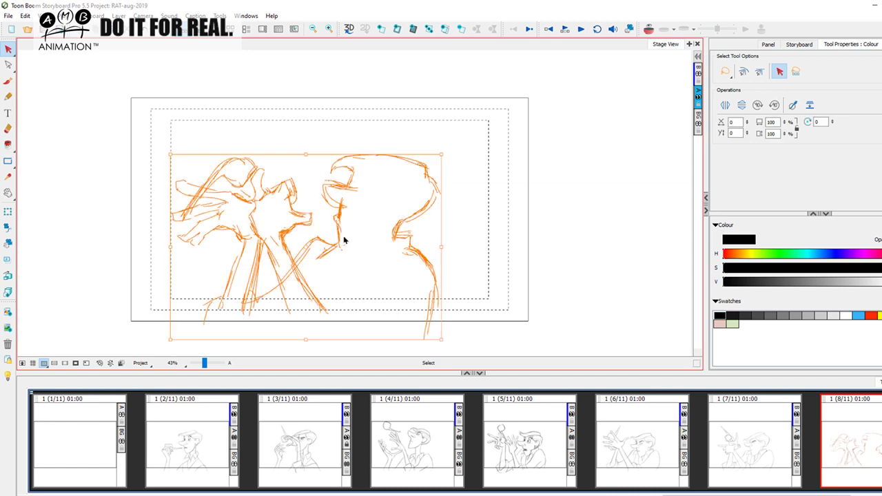
pyautogui.click(822, 316)
pyautogui.click(579, 297)
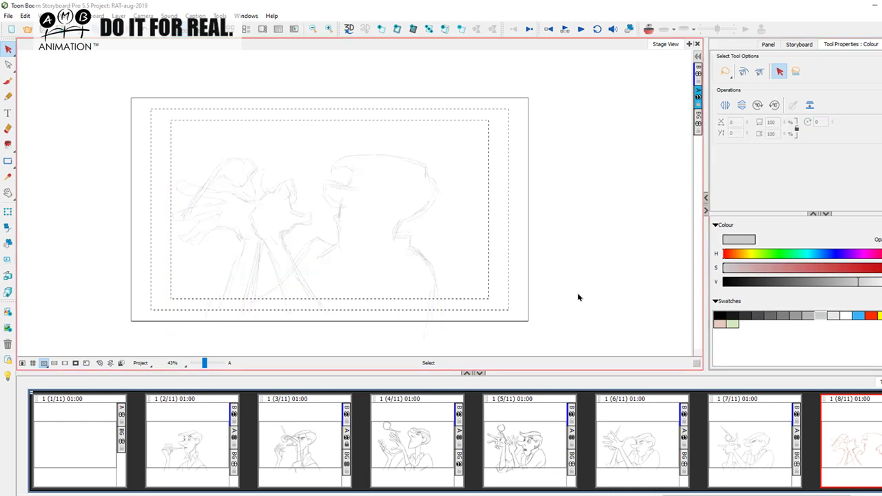
# Flip through panels 2 to 8 to review the progression of the character's poses
pyautogui.click(784, 443)
pyautogui.click(830, 427)
pyautogui.click(630, 444)
pyautogui.click(521, 445)
pyautogui.click(417, 446)
pyautogui.click(269, 434)
pyautogui.click(190, 447)
pyautogui.press('Right')
pyautogui.press('Right')
pyautogui.press('Right')
pyautogui.press('Right')
pyautogui.press('Right')
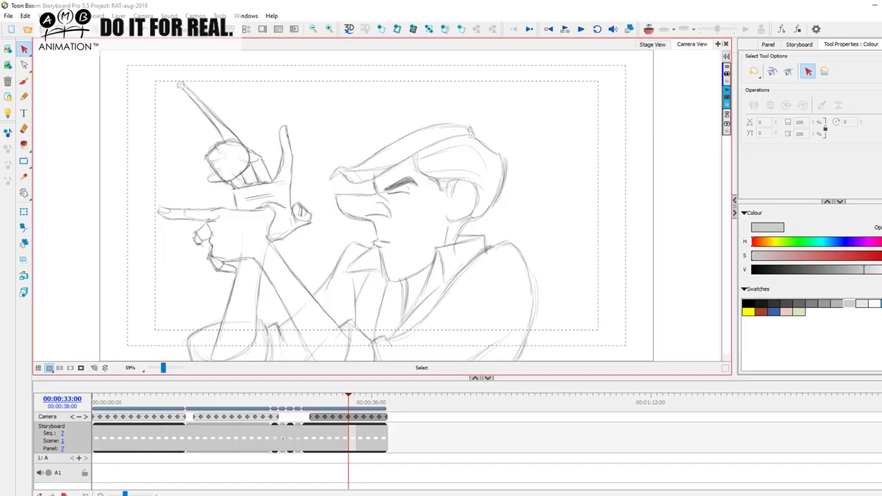
# Scrub the timeline across panels 6 to 8 to check how the poses flow into each other
pyautogui.click(306, 398)
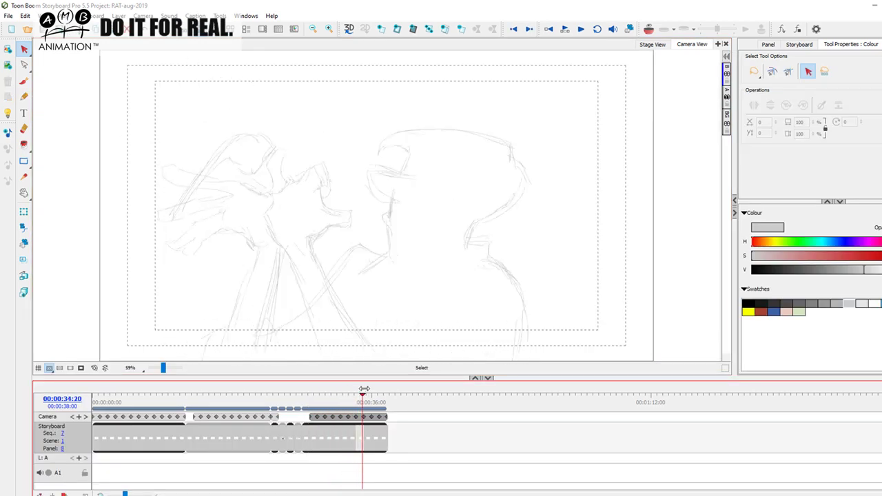
pyautogui.moveTo(312, 395)
pyautogui.mouseDown()
pyautogui.moveTo(366, 385)
pyautogui.moveTo(320, 394)
pyautogui.mouseUp()
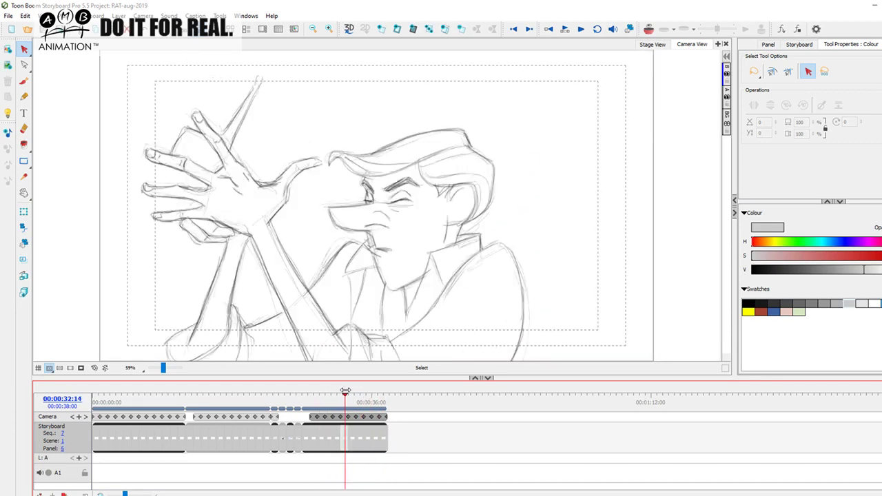
pyautogui.moveTo(377, 385)
pyautogui.mouseDown()
pyautogui.moveTo(305, 392)
pyautogui.moveTo(367, 393)
pyautogui.moveTo(350, 393)
pyautogui.moveTo(357, 393)
pyautogui.mouseUp()
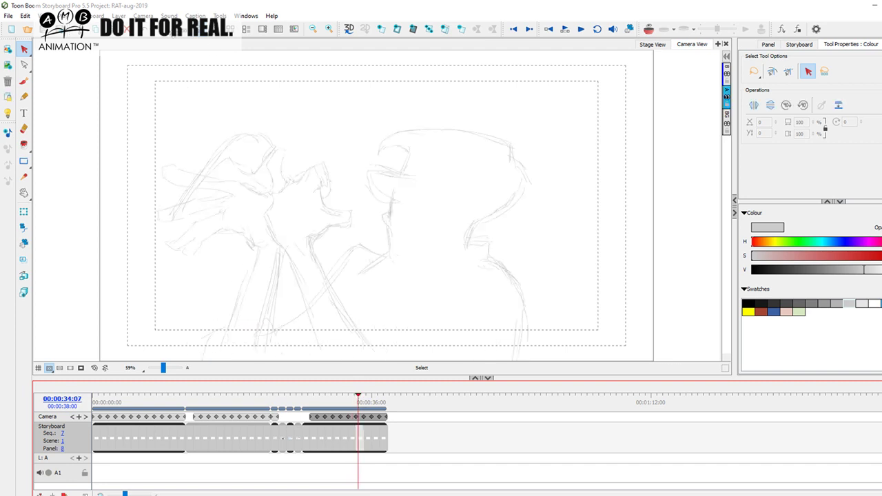
# Return to the thumbnail layout and activate the Soft Lead brush on layer B of panel 8
pyautogui.click(294, 33)
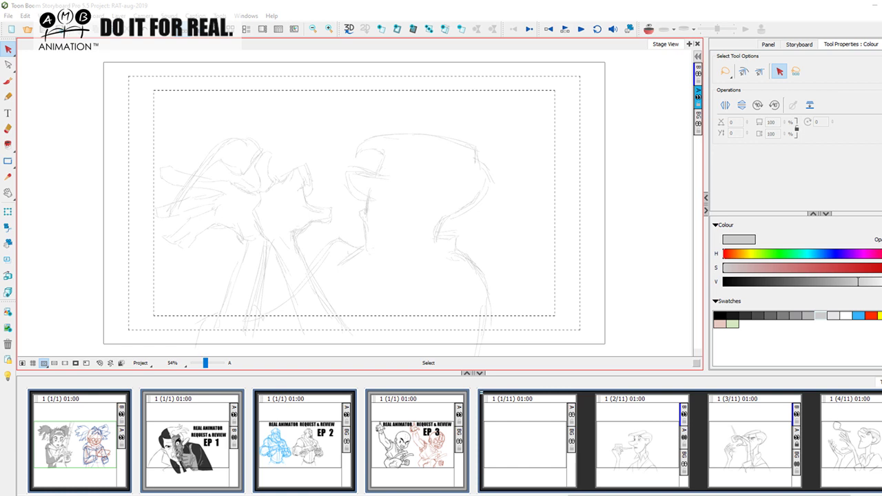
pyautogui.moveTo(663, 495); pyautogui.dragTo(781, 494)
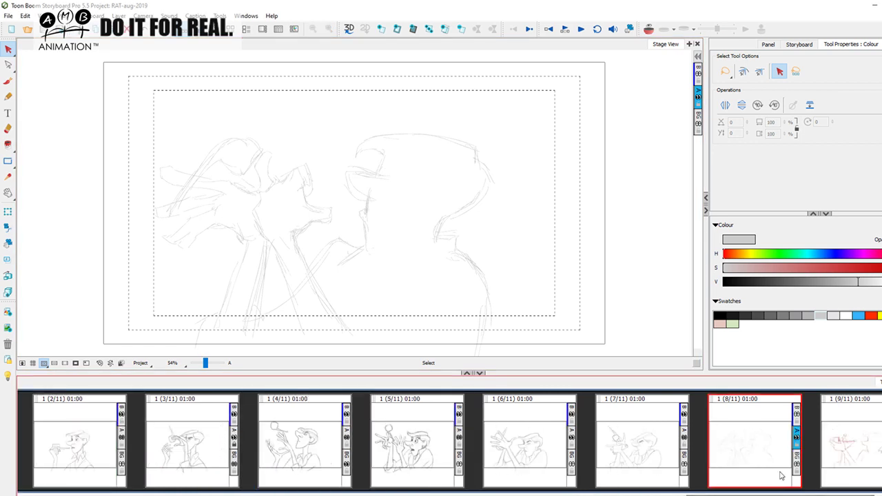
pyautogui.click(655, 442)
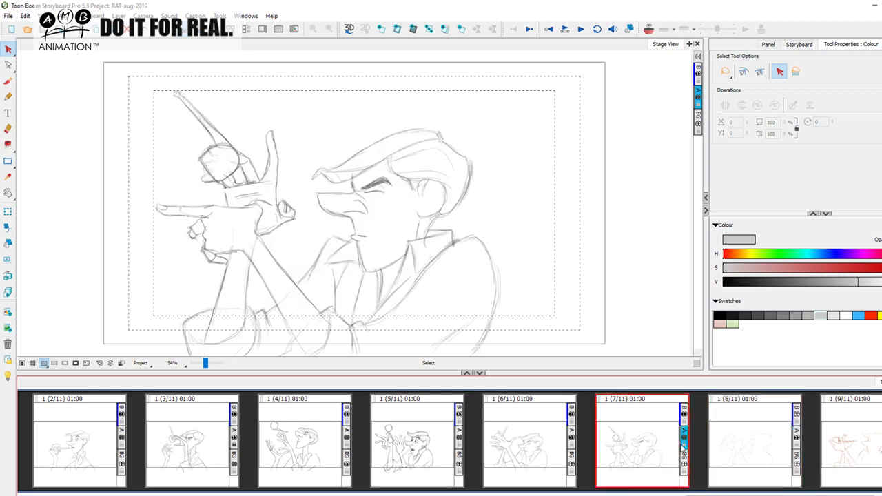
pyautogui.click(750, 446)
pyautogui.press('Left')
pyautogui.click(748, 445)
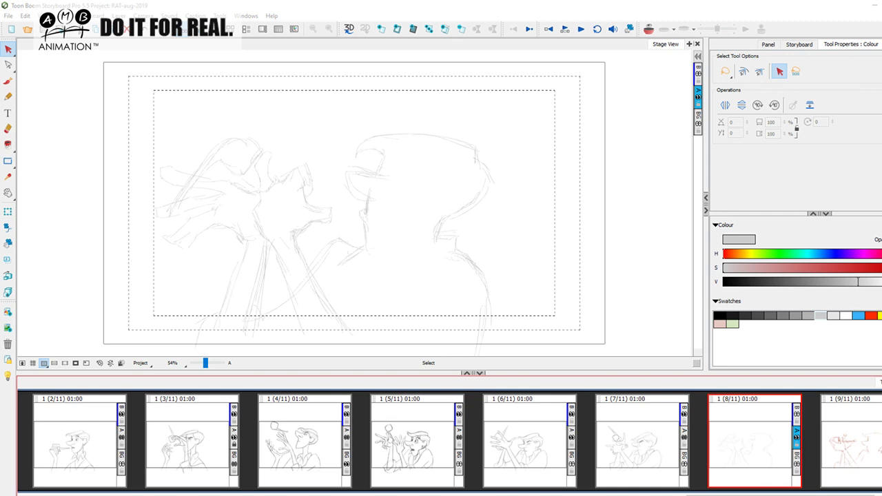
pyautogui.click(7, 81)
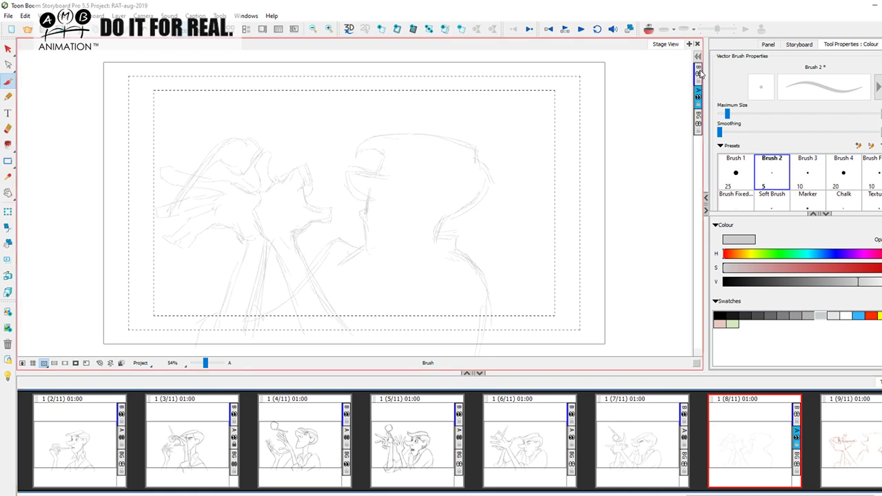
pyautogui.click(647, 451)
pyautogui.click(752, 441)
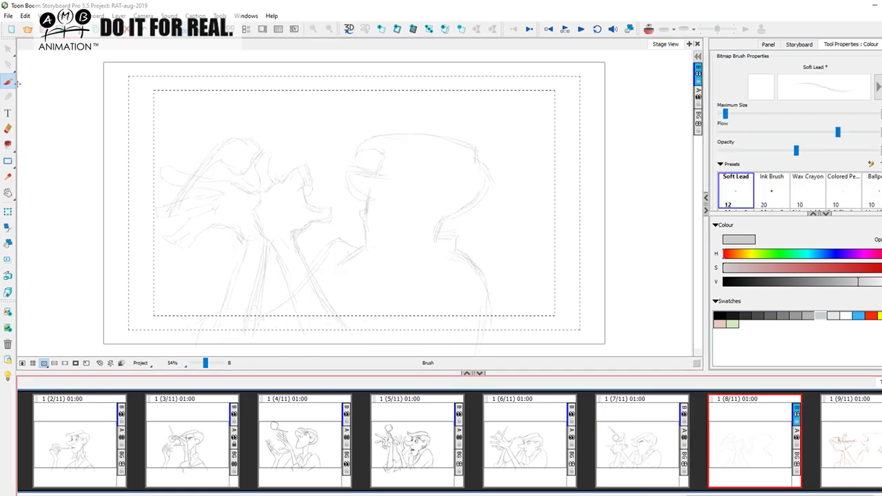
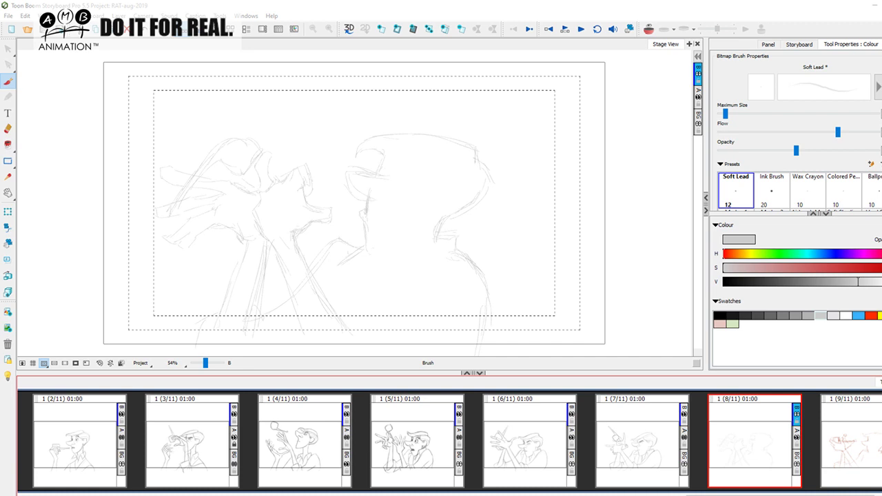
# Compare the grey rough in panel 8 with the finished drawing in panel 7, focusing on the head
pyautogui.press(',')
pyautogui.press('.')
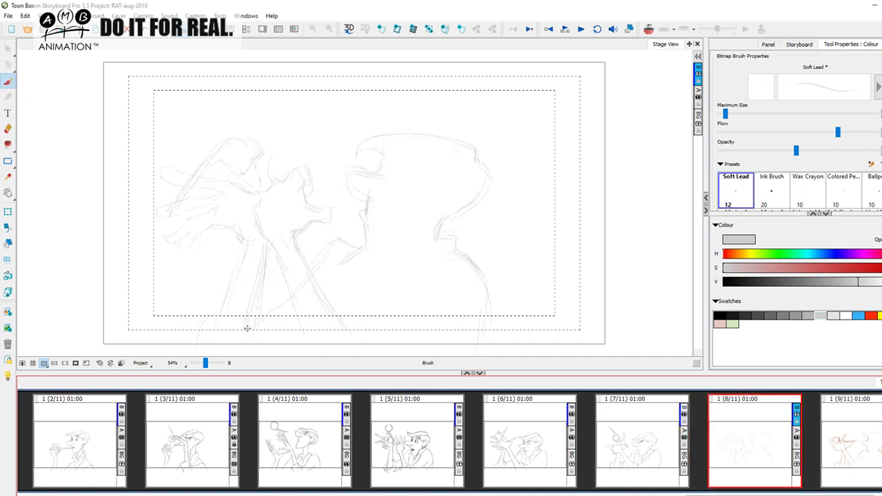
pyautogui.press('Left')
pyautogui.press('Right')
pyautogui.press('2')
pyautogui.moveTo(354, 256); pyautogui.dragTo(343, 237)
pyautogui.press('Left')
pyautogui.press('Right')
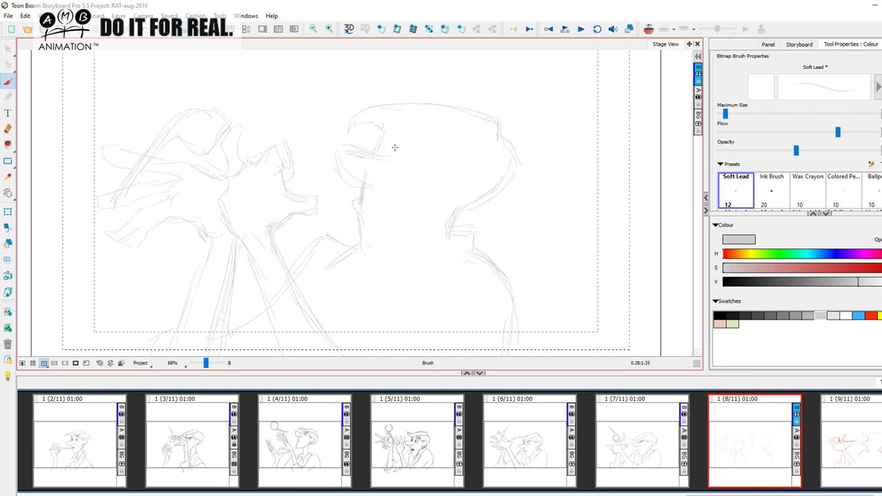
pyautogui.click(658, 443)
pyautogui.click(759, 430)
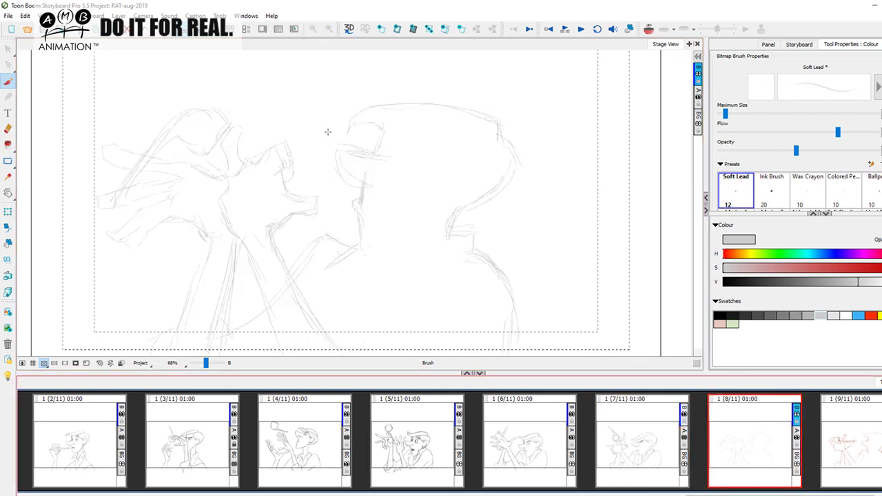
# Set the brush colour to black and draw the top edge of the nose over the rough in panel 8
pyautogui.moveTo(336, 145); pyautogui.dragTo(375, 155)
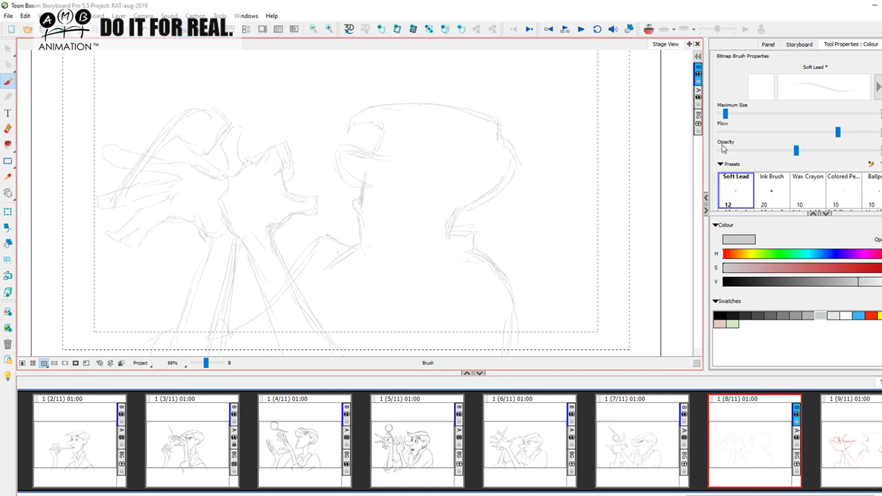
pyautogui.click(732, 315)
pyautogui.click(720, 316)
pyautogui.click(668, 439)
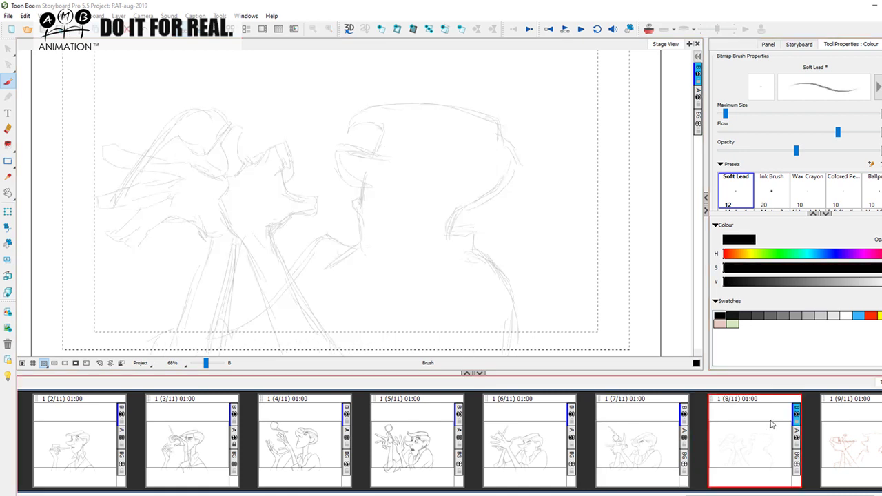
pyautogui.press('g')
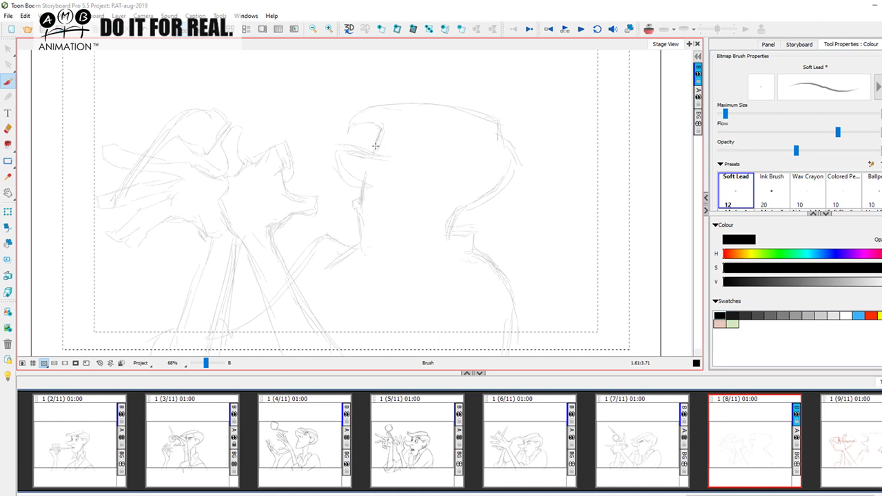
pyautogui.press('f')
pyautogui.moveTo(374, 149)
pyautogui.mouseDown()
pyautogui.moveTo(390, 167)
pyautogui.moveTo(359, 167)
pyautogui.moveTo(333, 144)
pyautogui.moveTo(381, 154)
pyautogui.mouseUp()
pyautogui.press('g')
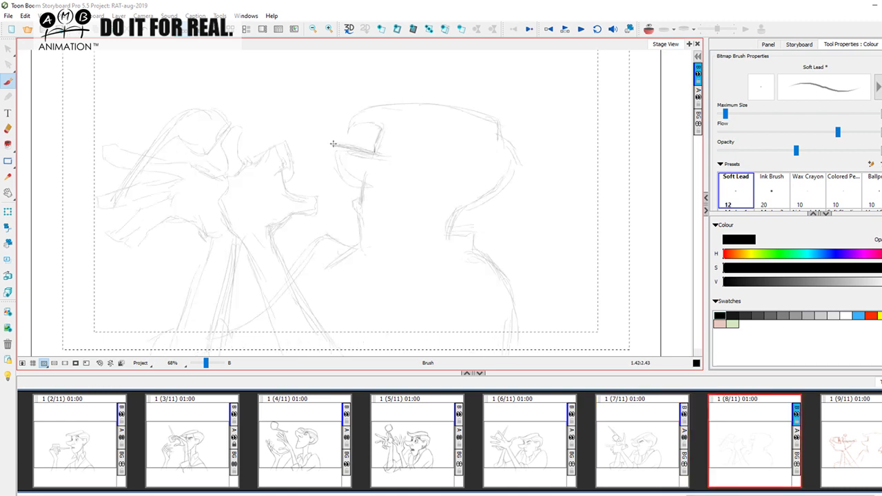
# Draw the tip and underside of the nose in panel 8, checking it against panel 7
pyautogui.moveTo(330, 155); pyautogui.dragTo(355, 179)
pyautogui.press(',')
pyautogui.press('.')
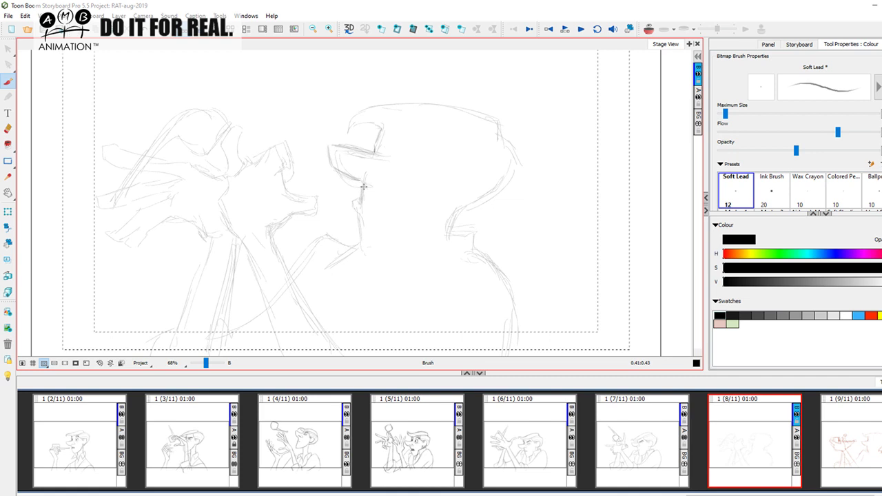
pyautogui.press(',')
pyautogui.press('.')
pyautogui.press(',')
pyautogui.press('.')
# Sketch the upper lip and mouth line below the nose in panel 8, checking them against panel 7
pyautogui.moveTo(357, 199); pyautogui.dragTo(379, 208)
pyautogui.press(',')
pyautogui.press('.')
pyautogui.press(',')
pyautogui.press('.')
pyautogui.press(',')
pyautogui.press('.')
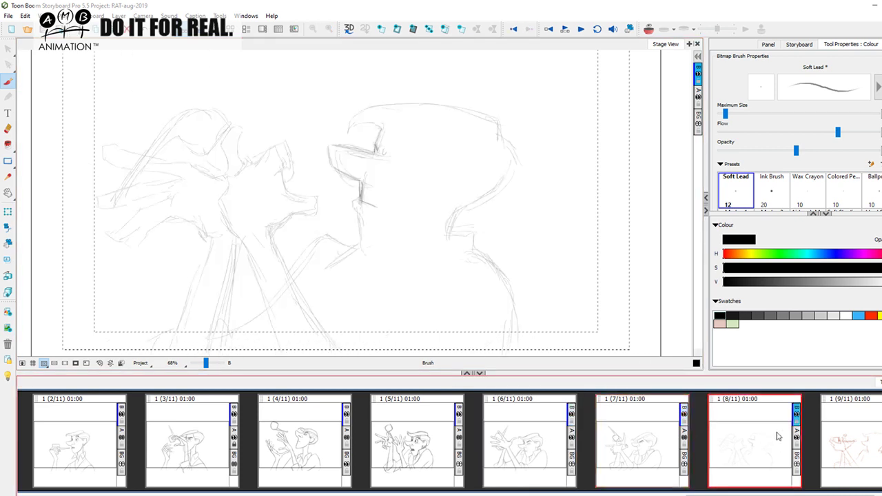
# Flip between panel 8 and the preceding panels to compare the face and head positions
pyautogui.click(575, 443)
pyautogui.click(609, 437)
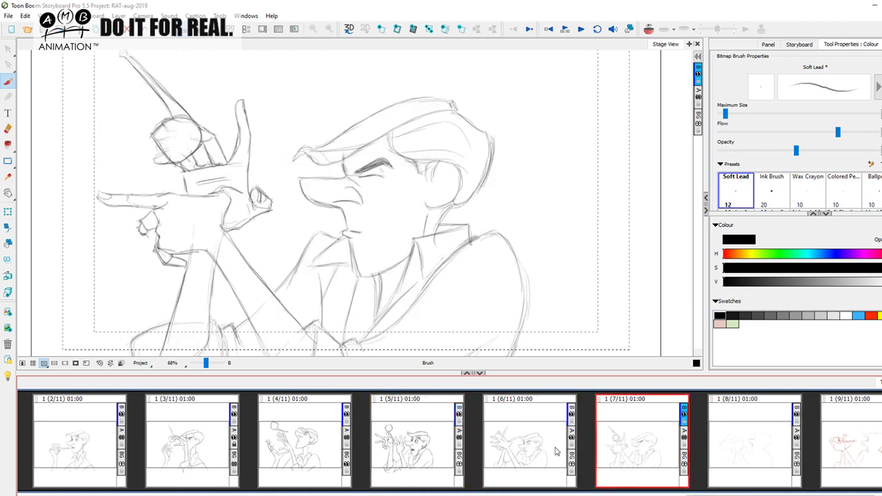
pyautogui.press(',')
pyautogui.press('.')
pyautogui.press(',')
pyautogui.press('.')
pyautogui.press(',')
pyautogui.press('.')
pyautogui.press(',')
pyautogui.press('.')
pyautogui.moveTo(283, 240)
pyautogui.mouseDown()
pyautogui.moveTo(297, 204)
pyautogui.moveTo(305, 212)
pyautogui.mouseUp()
pyautogui.hotkey('ctrl', 'z')
pyautogui.hotkey('ctrl', 'z')
pyautogui.moveTo(370, 97); pyautogui.dragTo(363, 141)
pyautogui.moveTo(354, 131)
pyautogui.mouseDown()
pyautogui.moveTo(363, 150)
pyautogui.moveTo(373, 136)
pyautogui.mouseUp()
pyautogui.hotkey('ctrl', 'z')
pyautogui.hotkey('ctrl', 'z')
# Flip back and forth between panels 6, 7 and 8 to study the change in the eyebrow and eye
pyautogui.press(',')
pyautogui.press(',')
pyautogui.press('.')
pyautogui.press('.')
pyautogui.press(',')
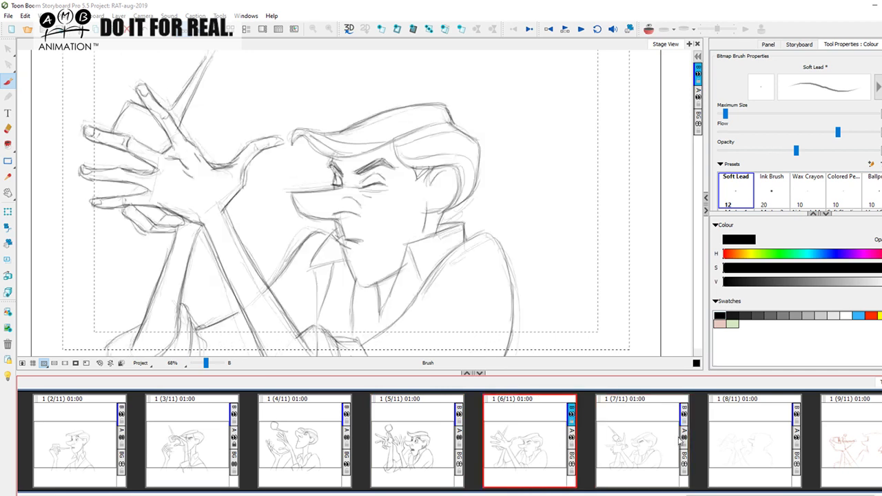
pyautogui.press('.')
pyautogui.press('.')
pyautogui.press(',')
pyautogui.press('.')
pyautogui.press(',')
pyautogui.press('.')
# Draw the eyebrow outline and eye line behind the nose bridge in panel 8, using panels 5 to 7 as reference
pyautogui.click(383, 149)
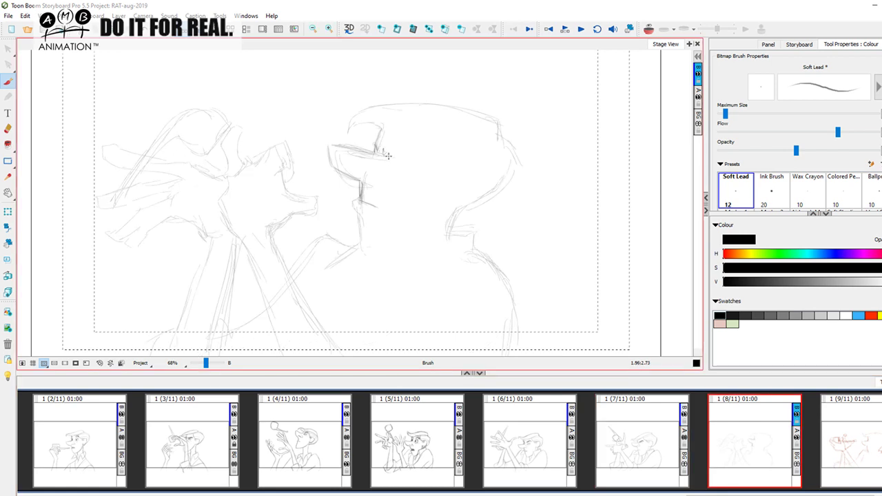
pyautogui.press(',')
pyautogui.press('.')
pyautogui.press(',')
pyautogui.press('.')
pyautogui.click(447, 440)
pyautogui.click(540, 441)
pyautogui.click(635, 441)
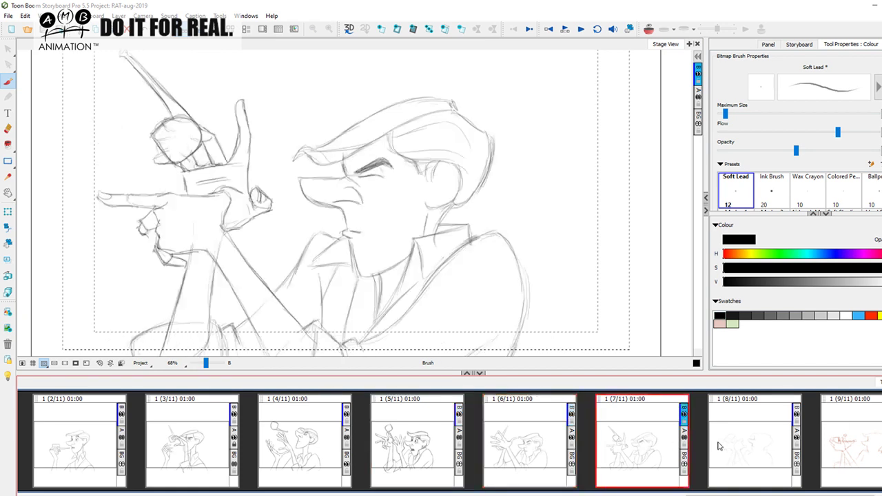
pyautogui.click(742, 443)
pyautogui.click(545, 440)
pyautogui.click(745, 421)
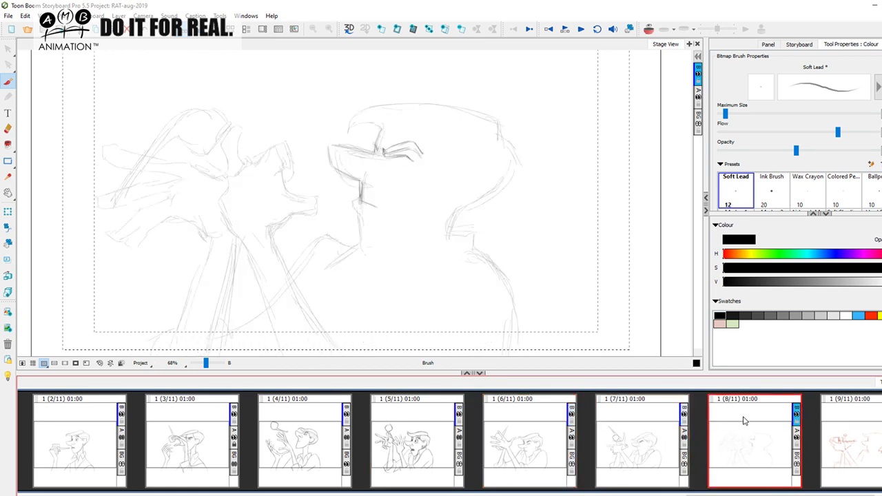
# Shade in the eyebrow with dark pencil strokes in panel 8, checking it against panel 7
pyautogui.moveTo(418, 146)
pyautogui.mouseDown()
pyautogui.moveTo(387, 146)
pyautogui.moveTo(417, 145)
pyautogui.mouseUp()
pyautogui.press('Left')
pyautogui.press('Right')
pyautogui.press('Left')
pyautogui.press('Right')
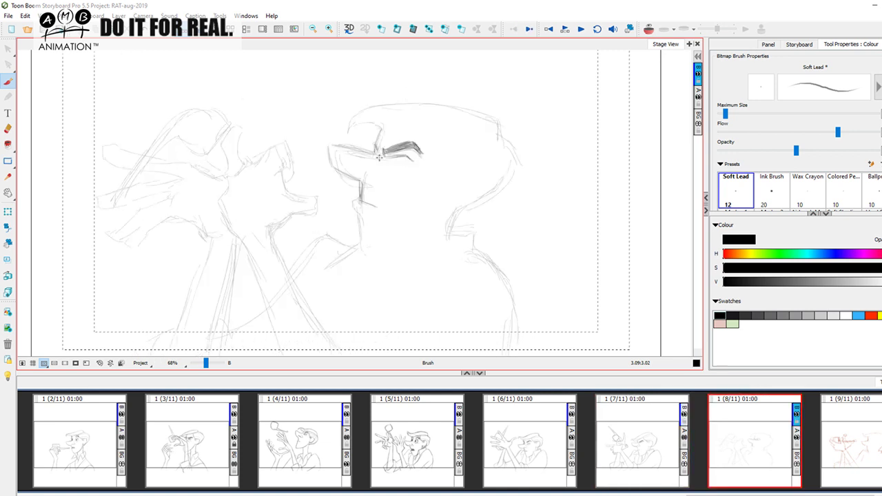
# Darken the forehead line and the nose outline in panel 8, checking them against panel 7
pyautogui.moveTo(374, 144); pyautogui.dragTo(376, 147)
pyautogui.press('Left')
pyautogui.press('Right')
pyautogui.moveTo(329, 144)
pyautogui.mouseDown()
pyautogui.moveTo(357, 147)
pyautogui.moveTo(328, 145)
pyautogui.moveTo(341, 174)
pyautogui.moveTo(331, 167)
pyautogui.moveTo(358, 178)
pyautogui.mouseUp()
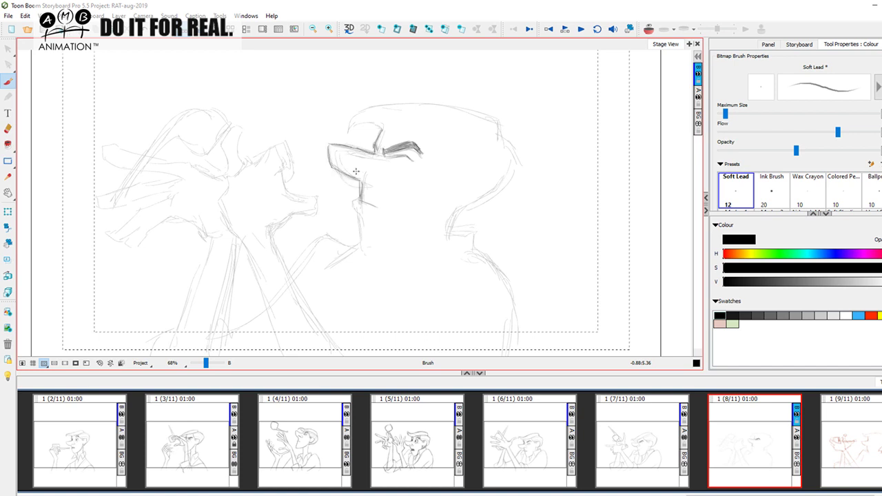
pyautogui.press('Left')
pyautogui.press('Right')
# Draw the nostril curve, lips and front of the chin in panel 8, checking them against panel 7
pyautogui.moveTo(377, 163)
pyautogui.mouseDown()
pyautogui.moveTo(381, 182)
pyautogui.moveTo(384, 163)
pyautogui.mouseUp()
pyautogui.press('Left')
pyautogui.press('Right')
pyautogui.press('Left')
pyautogui.press('Right')
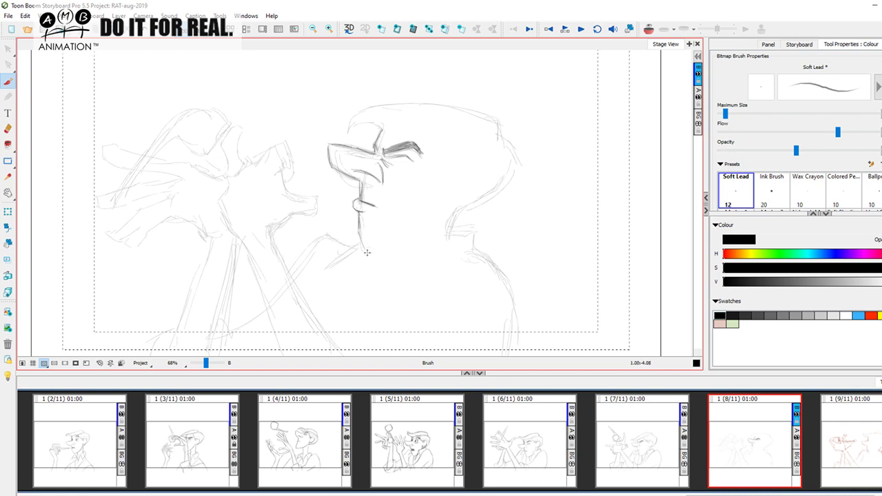
# Draw the jawline from the chin back up toward the ear in panel 8, checking it against panel 7
pyautogui.moveTo(371, 250); pyautogui.dragTo(407, 237)
pyautogui.moveTo(448, 186); pyautogui.dragTo(431, 225)
pyautogui.press('Left')
pyautogui.press('Right')
pyautogui.moveTo(447, 186)
pyautogui.mouseDown()
pyautogui.moveTo(425, 231)
pyautogui.moveTo(374, 254)
pyautogui.moveTo(407, 244)
pyautogui.mouseUp()
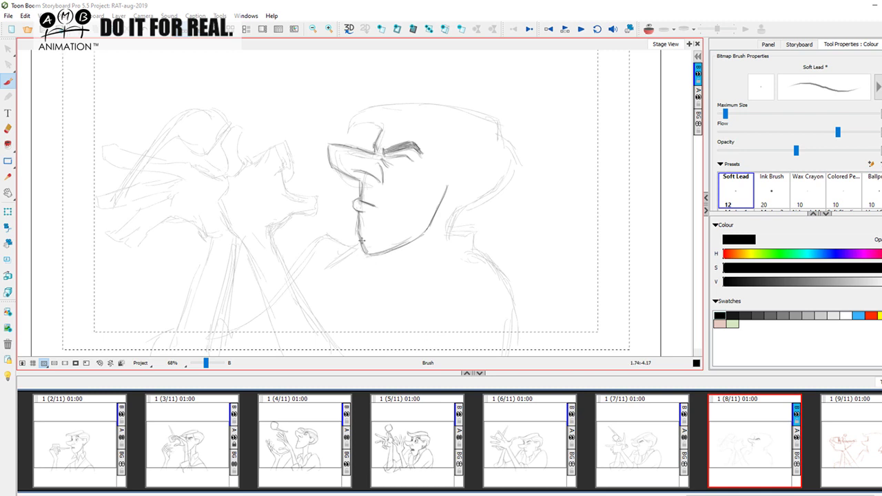
pyautogui.press('Left')
pyautogui.press('Right')
# Draw the rounded ear outline and its lobe behind the jaw in panel 8, using panel 7 as reference
pyautogui.moveTo(460, 167)
pyautogui.mouseDown()
pyautogui.moveTo(486, 166)
pyautogui.moveTo(478, 193)
pyautogui.moveTo(461, 203)
pyautogui.moveTo(487, 177)
pyautogui.moveTo(462, 159)
pyautogui.moveTo(484, 164)
pyautogui.moveTo(457, 172)
pyautogui.moveTo(475, 158)
pyautogui.moveTo(482, 185)
pyautogui.moveTo(465, 203)
pyautogui.mouseUp()
pyautogui.press('Left')
pyautogui.press('Right')
pyautogui.press('Left')
pyautogui.press('Right')
pyautogui.moveTo(445, 197); pyautogui.dragTo(470, 201)
pyautogui.press('Left')
pyautogui.press('Right')
# Draw the long hairline above the brow and the sideburn in front of the ear in panel 8
pyautogui.moveTo(375, 130); pyautogui.dragTo(468, 127)
pyautogui.moveTo(411, 126); pyautogui.dragTo(500, 127)
pyautogui.press('Left')
pyautogui.press('Right')
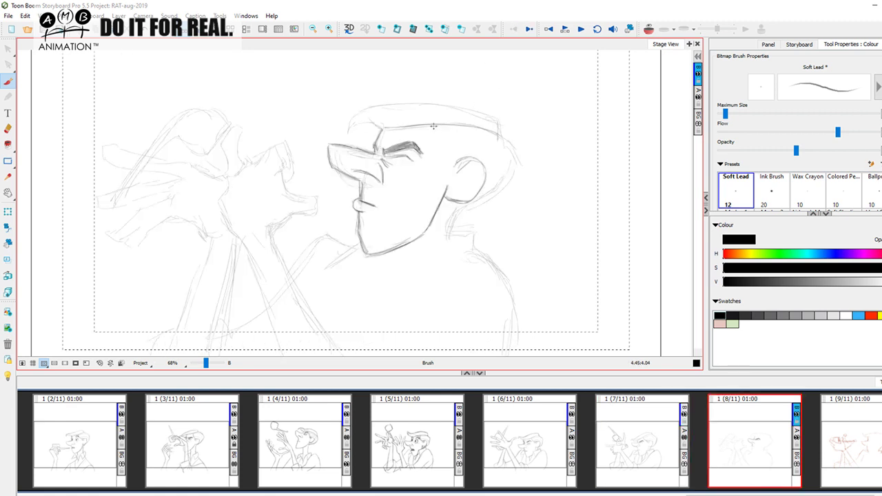
pyautogui.moveTo(437, 133)
pyautogui.mouseDown()
pyautogui.moveTo(441, 153)
pyautogui.moveTo(438, 142)
pyautogui.mouseUp()
pyautogui.press('Left')
pyautogui.press('Right')
pyautogui.press('Left')
pyautogui.press('Right')
# Draw the front lock of hair overhanging the forehead in panel 8, checking it against panel 7
pyautogui.moveTo(378, 125)
pyautogui.mouseDown()
pyautogui.moveTo(350, 119)
pyautogui.moveTo(341, 126)
pyautogui.moveTo(352, 116)
pyautogui.moveTo(449, 103)
pyautogui.mouseUp()
pyautogui.press('Left')
pyautogui.press('Right')
pyautogui.press('Left')
pyautogui.press('Right')
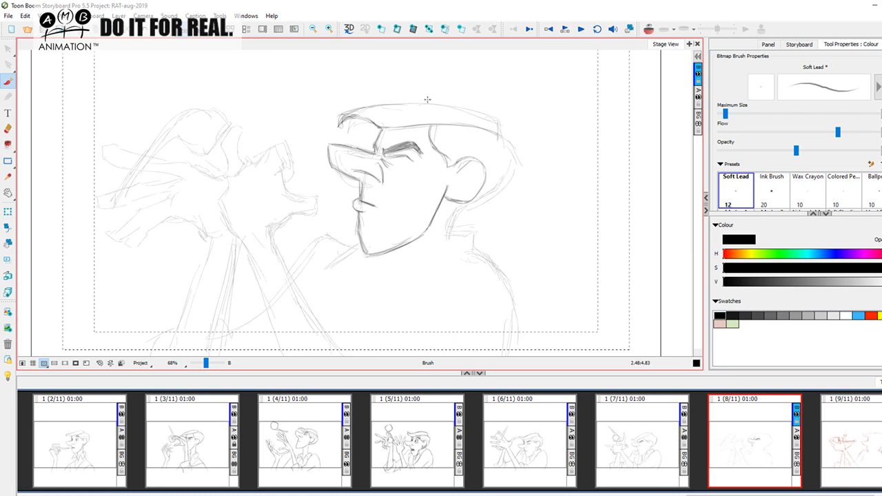
# Darken the top and back outline of the hair down to the nape, with a side-hair contour above the ear
pyautogui.moveTo(353, 111)
pyautogui.mouseDown()
pyautogui.moveTo(472, 110)
pyautogui.moveTo(440, 104)
pyautogui.moveTo(482, 115)
pyautogui.moveTo(476, 110)
pyautogui.moveTo(517, 156)
pyautogui.moveTo(489, 197)
pyautogui.moveTo(494, 190)
pyautogui.moveTo(452, 222)
pyautogui.mouseUp()
pyautogui.press('Left')
pyautogui.press('Right')
pyautogui.moveTo(456, 209); pyautogui.dragTo(449, 238)
pyautogui.press('Left')
pyautogui.press('Right')
pyautogui.moveTo(431, 125)
pyautogui.mouseDown()
pyautogui.moveTo(472, 134)
pyautogui.moveTo(491, 143)
pyautogui.mouseUp()
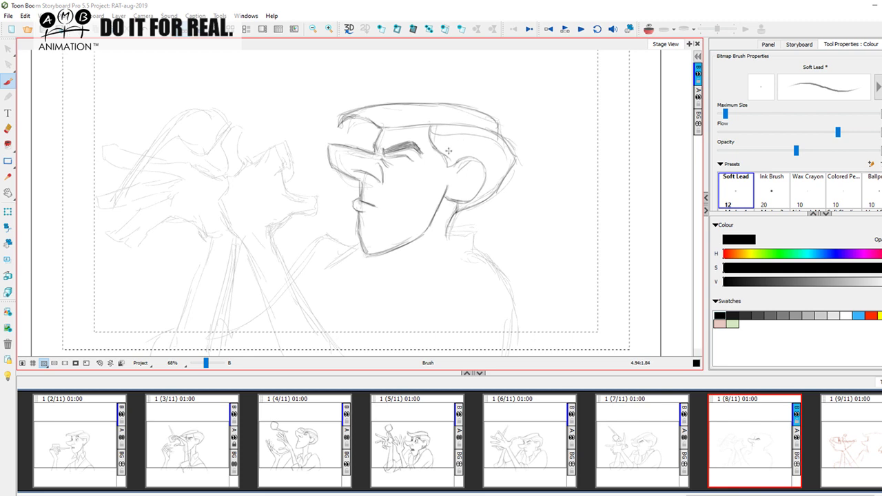
pyautogui.press('Left')
pyautogui.press('Right')
# Add a strand line inside the front of the hair in panel 8, comparing it with panel 7
pyautogui.moveTo(364, 109); pyautogui.dragTo(426, 120)
pyautogui.press('Left')
pyautogui.press('Right')
pyautogui.press('Left')
pyautogui.press('Right')
# Draw the front neck line below the chin in panel 8, using onion skin as a temporary guide
pyautogui.press('space')
pyautogui.moveTo(541, 266); pyautogui.dragTo(518, 222)
pyautogui.press('Left')
pyautogui.press('Right')
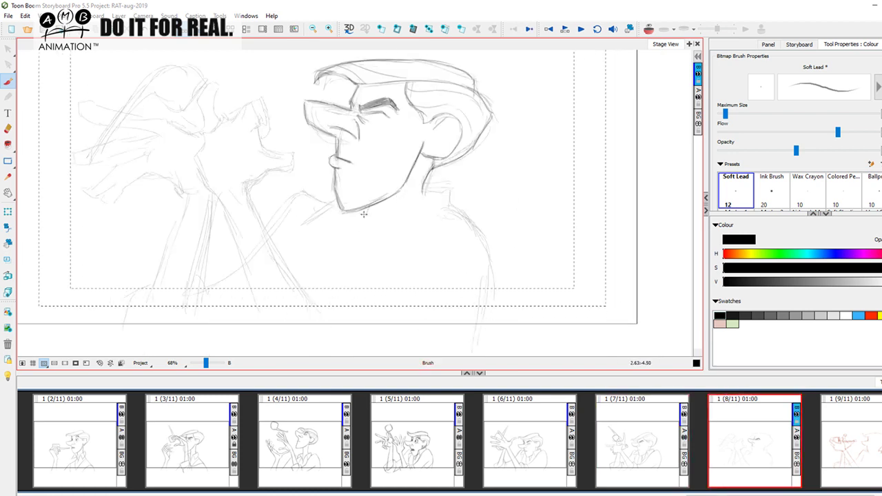
pyautogui.press('Left')
pyautogui.press('Right')
pyautogui.hotkey('alt', 'o')
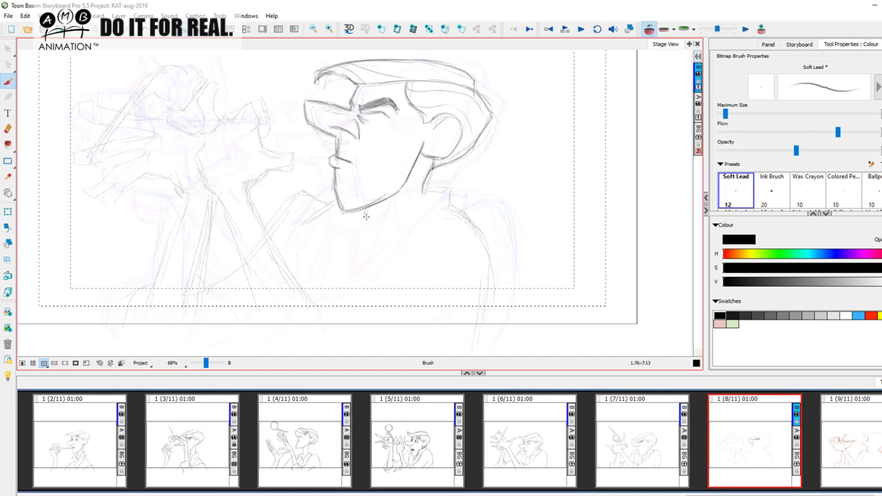
pyautogui.moveTo(367, 211); pyautogui.dragTo(358, 268)
pyautogui.press('Left')
pyautogui.press('Right')
pyautogui.click(646, 32)
pyautogui.press('Left')
pyautogui.press('Right')
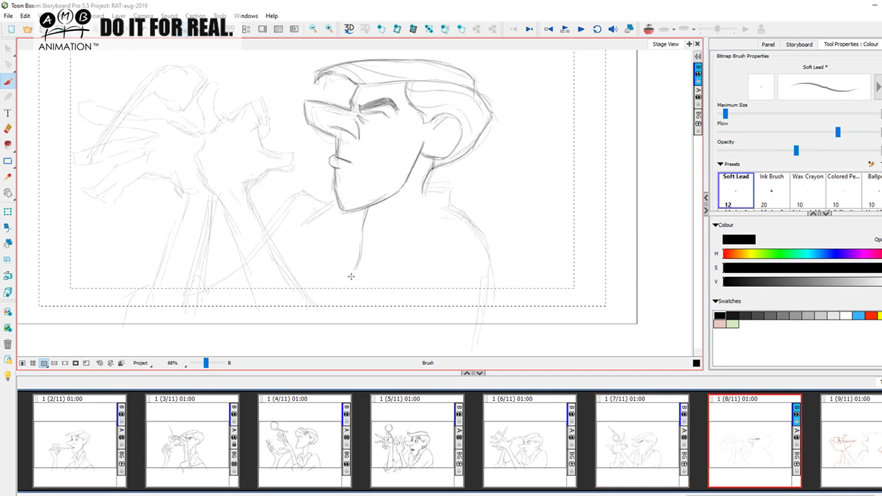
# Draw the near side of the shirt's neck opening and the collar's top edge around to the nape
pyautogui.moveTo(351, 276)
pyautogui.mouseDown()
pyautogui.moveTo(384, 223)
pyautogui.moveTo(369, 258)
pyautogui.moveTo(386, 210)
pyautogui.mouseUp()
pyautogui.moveTo(392, 206)
pyautogui.mouseDown()
pyautogui.moveTo(417, 196)
pyautogui.moveTo(385, 209)
pyautogui.moveTo(441, 191)
pyautogui.mouseUp()
pyautogui.press('Left')
pyautogui.press('Right')
pyautogui.moveTo(425, 188); pyautogui.dragTo(449, 189)
pyautogui.press('Left')
pyautogui.press('Right')
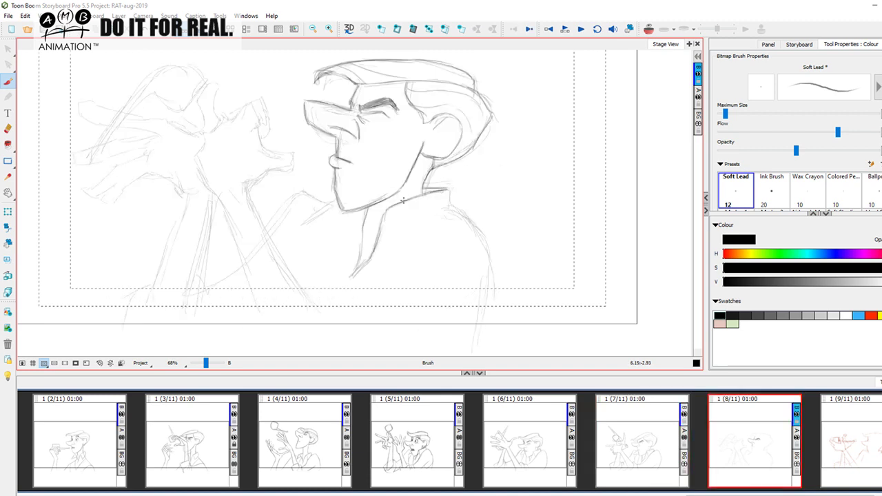
# Draw the far collar wing below the chin and its inner edge down to the neck opening in panel 8
pyautogui.press('f')
pyautogui.press('g')
pyautogui.press('f')
pyautogui.press('g')
pyautogui.moveTo(301, 228); pyautogui.dragTo(344, 217)
pyautogui.press('f')
pyautogui.press('g')
pyautogui.moveTo(347, 218); pyautogui.dragTo(354, 276)
pyautogui.press('f')
pyautogui.press('g')
pyautogui.press('f')
pyautogui.press('g')
# Draw the pointed near collar flap's front and lower edges in panel 8, checking them against panel 7
pyautogui.moveTo(391, 210); pyautogui.dragTo(398, 238)
pyautogui.press('f')
pyautogui.press('g')
pyautogui.moveTo(400, 245); pyautogui.dragTo(446, 209)
pyautogui.press('f')
pyautogui.press('g')
# Draw the near shoulder curve and the back outline running down past the frame edge in panel 8
pyautogui.moveTo(401, 246)
pyautogui.mouseDown()
pyautogui.moveTo(444, 211)
pyautogui.moveTo(436, 210)
pyautogui.moveTo(473, 248)
pyautogui.mouseUp()
pyautogui.moveTo(451, 206)
pyautogui.mouseDown()
pyautogui.moveTo(475, 224)
pyautogui.moveTo(480, 318)
pyautogui.mouseUp()
pyautogui.moveTo(483, 271); pyautogui.dragTo(475, 352)
pyautogui.press('f')
pyautogui.press('g')
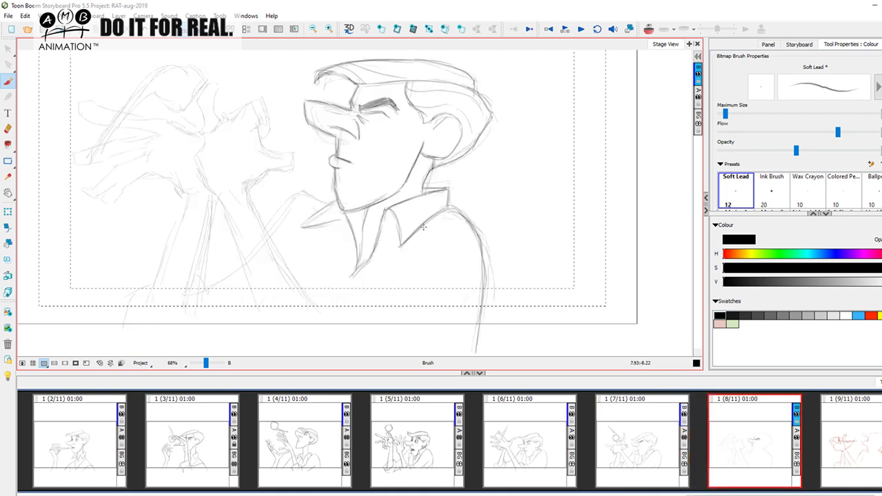
# Extend the shirt's front edge from the near collar tip and add the diagonal arm fold near the back
pyautogui.moveTo(401, 244); pyautogui.dragTo(351, 279)
pyautogui.moveTo(407, 242); pyautogui.dragTo(347, 309)
pyautogui.press('f')
pyautogui.press('g')
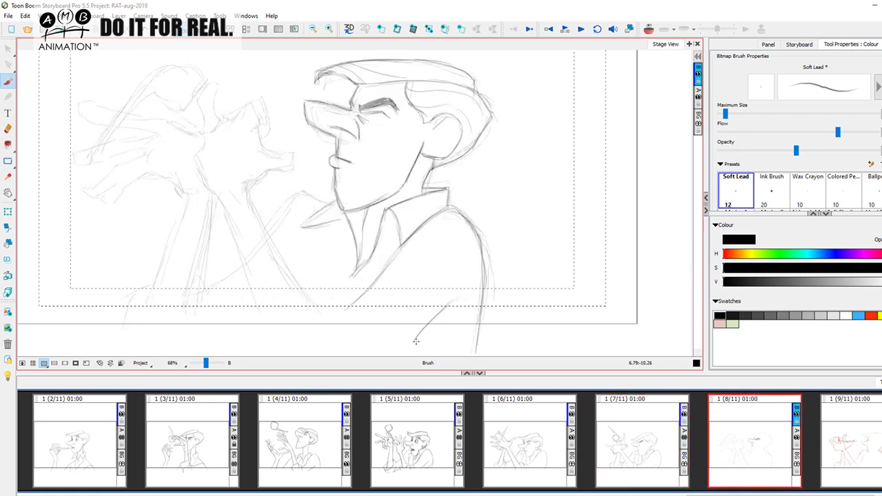
pyautogui.press('f')
pyautogui.press('g')
# Compare the poses in panels 5 to 9, ending on panel 8
pyautogui.press('f')
pyautogui.click(427, 444)
pyautogui.click(492, 441)
pyautogui.click(650, 446)
pyautogui.click(755, 452)
pyautogui.click(833, 446)
pyautogui.click(735, 448)
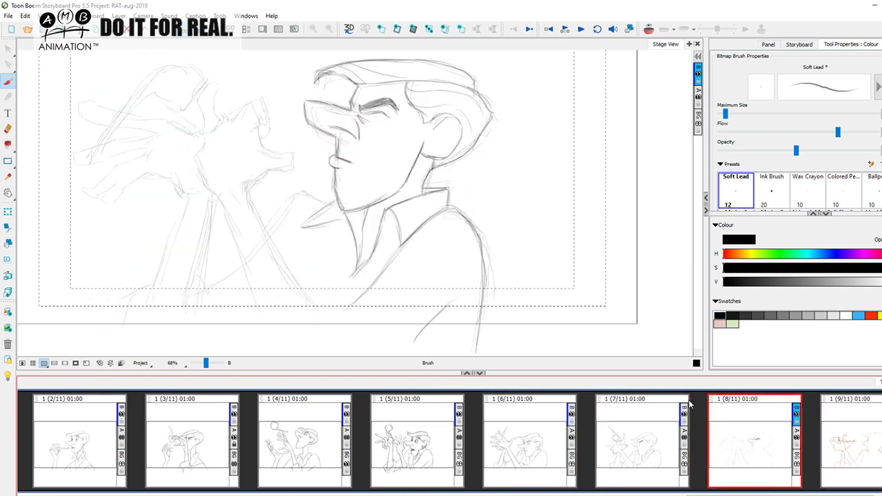
pyautogui.click(353, 304)
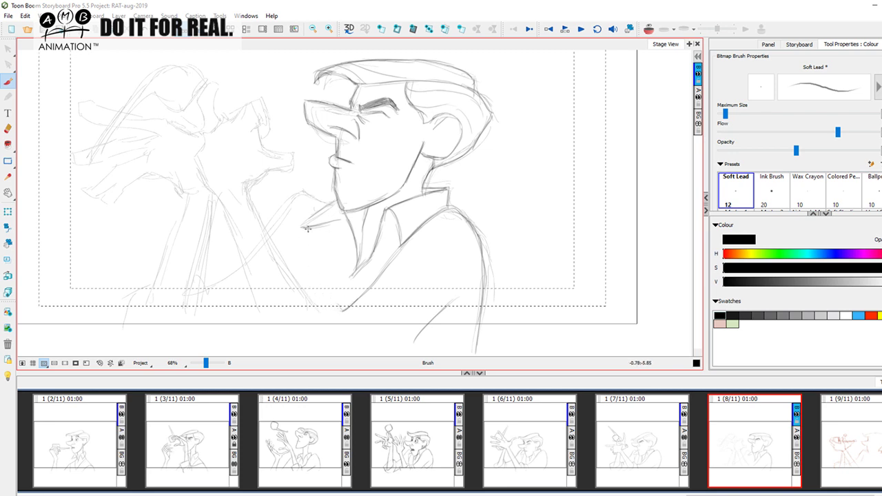
# Draw the chest outline below the far collar and the inner shirt-front edge in panel 8
pyautogui.moveTo(305, 230); pyautogui.dragTo(294, 271)
pyautogui.moveTo(318, 224); pyautogui.dragTo(305, 278)
pyautogui.moveTo(350, 232); pyautogui.dragTo(330, 288)
pyautogui.press('Left')
pyautogui.press('Right')
# Bring both shirt-front edges down to meet at the bottom of the opening in panel 8
pyautogui.moveTo(343, 238); pyautogui.dragTo(319, 306)
pyautogui.moveTo(388, 256); pyautogui.dragTo(335, 307)
pyautogui.moveTo(397, 250); pyautogui.dragTo(358, 288)
pyautogui.press('Left')
pyautogui.press('Right')
# Darken the far shirt-front edge and the chest outline below the far collar, checking them against panel 7
pyautogui.moveTo(346, 239); pyautogui.dragTo(321, 292)
pyautogui.moveTo(317, 232); pyautogui.dragTo(296, 278)
pyautogui.press('Left')
pyautogui.press('Right')
pyautogui.moveTo(318, 226); pyautogui.dragTo(309, 298)
pyautogui.press('Left')
pyautogui.press('Right')
# Draw the short fold below the shirt opening and the near sleeve's edges around the raised forearm, comparing with panel 7
pyautogui.press('Left')
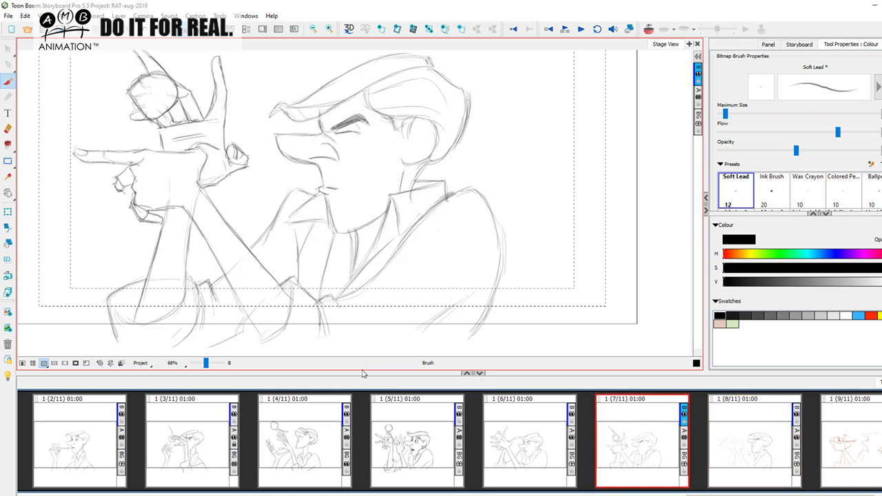
pyautogui.press('Right')
pyautogui.press('Left')
pyautogui.press('Right')
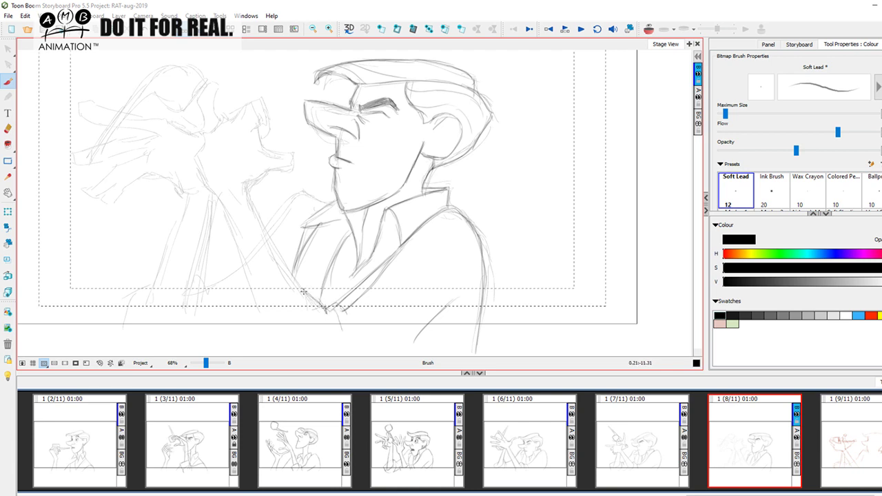
pyautogui.press('Left')
pyautogui.press('Right')
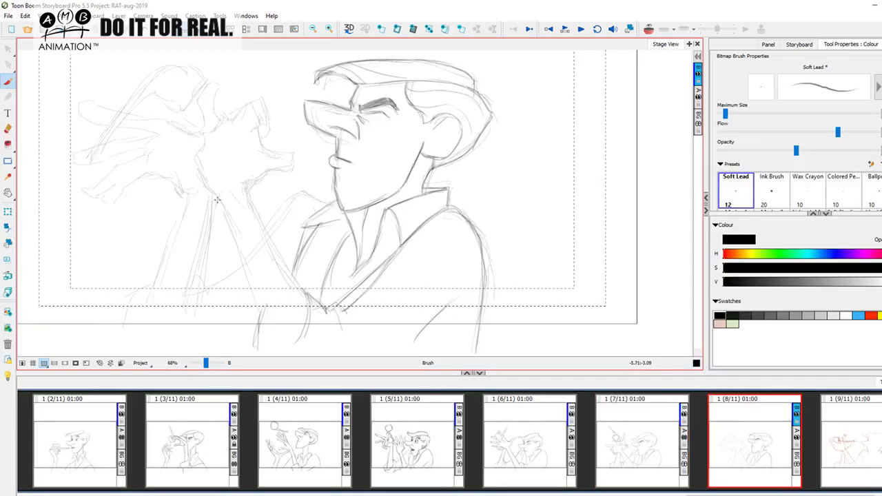
# Draw both edges of the near raised forearm from the wrist down to the sleeve in panel 8
pyautogui.press('Left')
pyautogui.press('Right')
pyautogui.moveTo(259, 229); pyautogui.dragTo(310, 303)
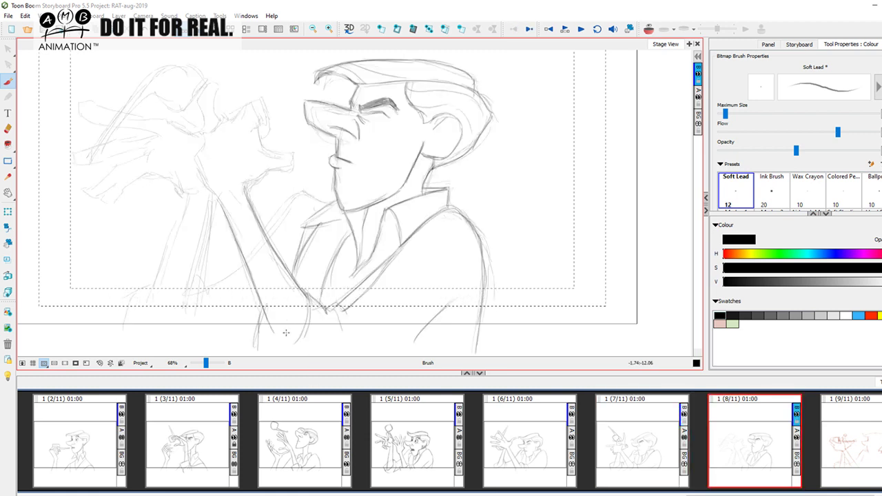
pyautogui.press('Left')
pyautogui.press('Right')
# Draw the heel of the near hand and the thumb pointing toward the face in panel 8
pyautogui.scroll(2, 266, 155)
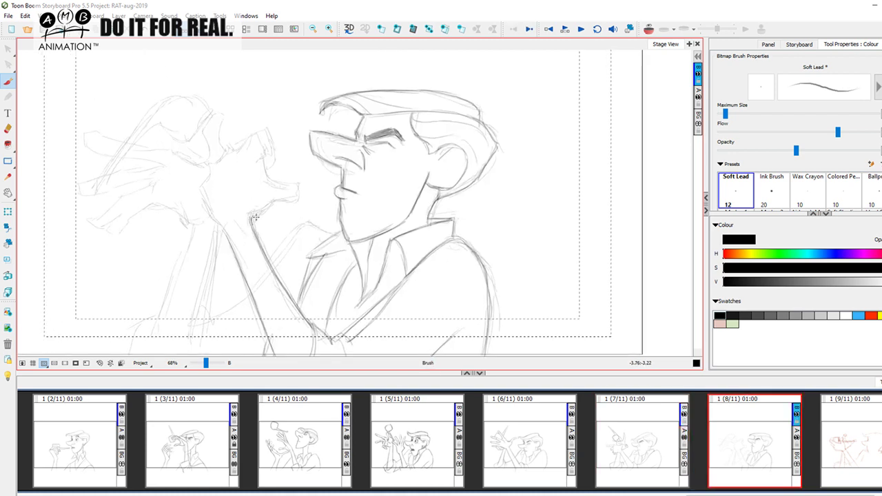
pyautogui.moveTo(254, 218); pyautogui.dragTo(297, 200)
pyautogui.press('Left')
pyautogui.press('Right')
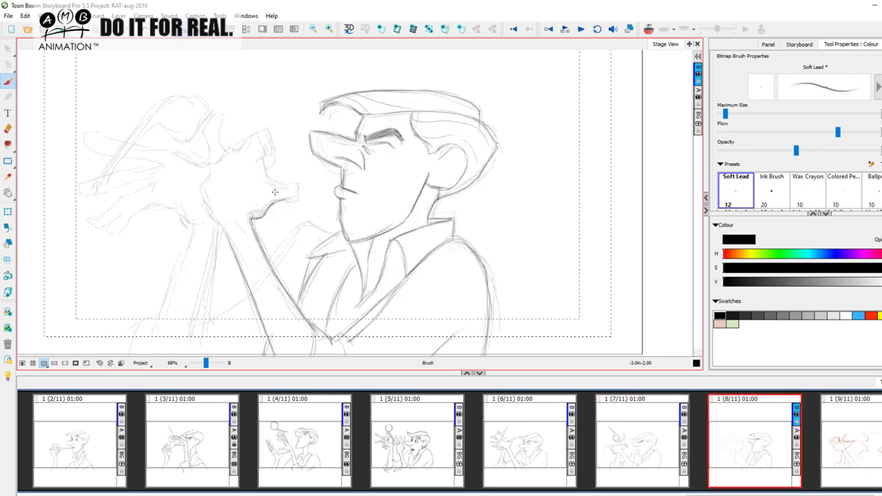
pyautogui.moveTo(280, 185)
pyautogui.mouseDown()
pyautogui.moveTo(295, 186)
pyautogui.moveTo(296, 199)
pyautogui.mouseUp()
pyautogui.press('Left')
pyautogui.press('Right')
# Draw the near hand's inner curve above the thumb, its upper edge and the back of the hand to the wrist
pyautogui.moveTo(261, 166); pyautogui.dragTo(259, 179)
pyautogui.press('Left')
pyautogui.press('Right')
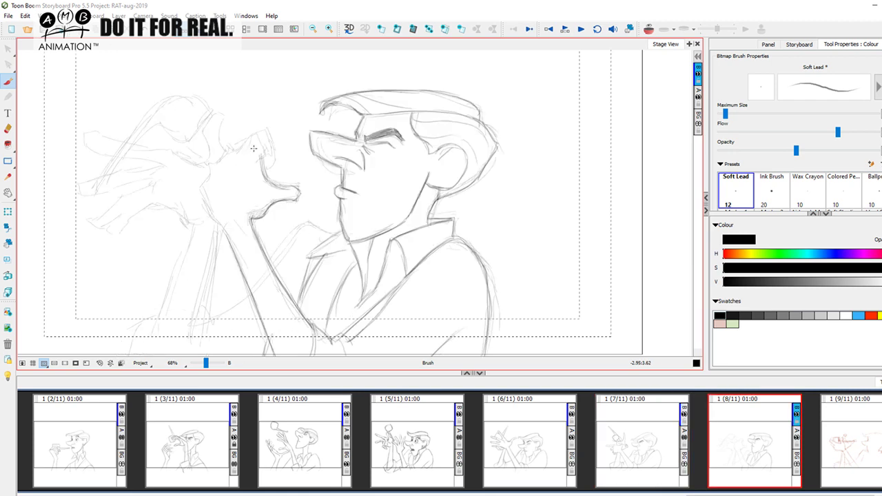
pyautogui.moveTo(230, 156)
pyautogui.mouseDown()
pyautogui.moveTo(262, 140)
pyautogui.moveTo(262, 158)
pyautogui.mouseUp()
pyautogui.moveTo(203, 181)
pyautogui.mouseDown()
pyautogui.moveTo(202, 202)
pyautogui.moveTo(218, 222)
pyautogui.mouseUp()
pyautogui.press('Left')
pyautogui.press('Right')
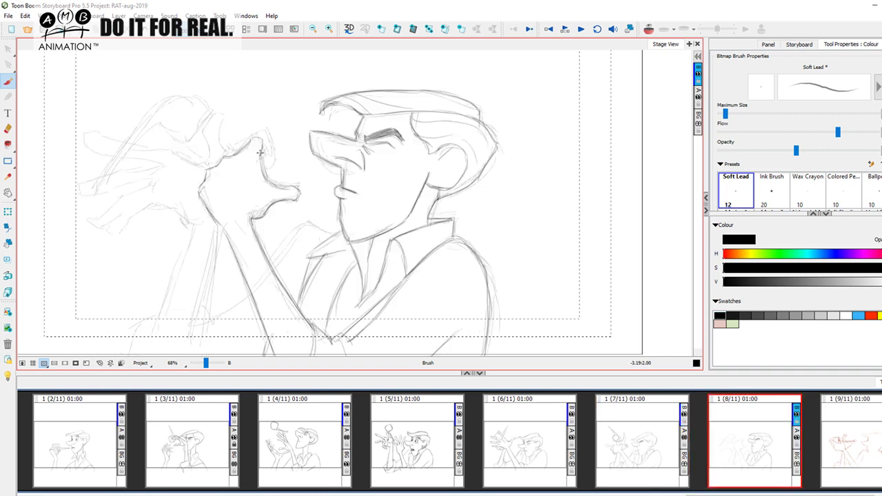
# Draw the bent finger at the upper end of the near hand in panel 8, checking it against panel 7
pyautogui.moveTo(270, 150); pyautogui.dragTo(269, 166)
pyautogui.press('Left')
pyautogui.press('Right')
# Draw the far shoulder and upper sleeve line between the forearm and the collar in panel 8
pyautogui.moveTo(287, 285); pyautogui.dragTo(308, 241)
pyautogui.press('Left')
pyautogui.press('Right')
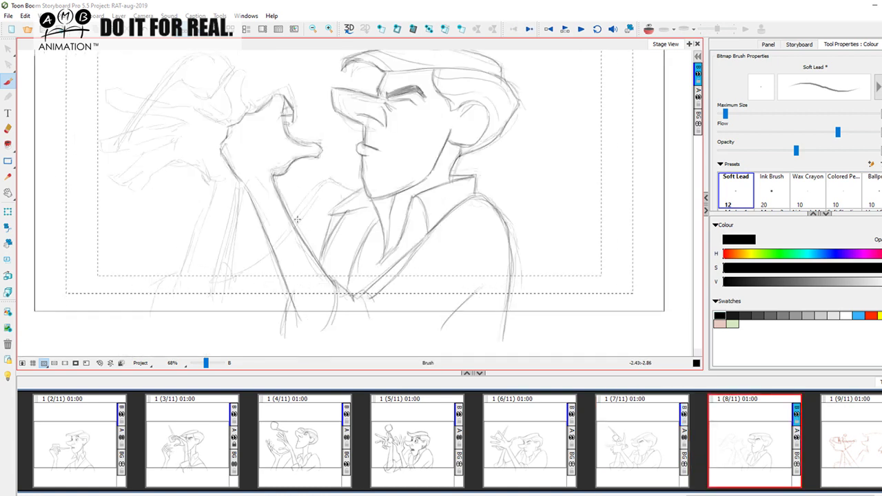
pyautogui.moveTo(296, 228)
pyautogui.mouseDown()
pyautogui.moveTo(322, 189)
pyautogui.moveTo(357, 192)
pyautogui.mouseUp()
pyautogui.press('Left')
pyautogui.press('Right')
# Draw the far forearm's inner edge and the sleeve opening behind the near forearm, flipping between neighbouring panels for reference
pyautogui.press(',')
pyautogui.press('.')
pyautogui.press(',')
pyautogui.press('.')
pyautogui.press(',')
pyautogui.press('.')
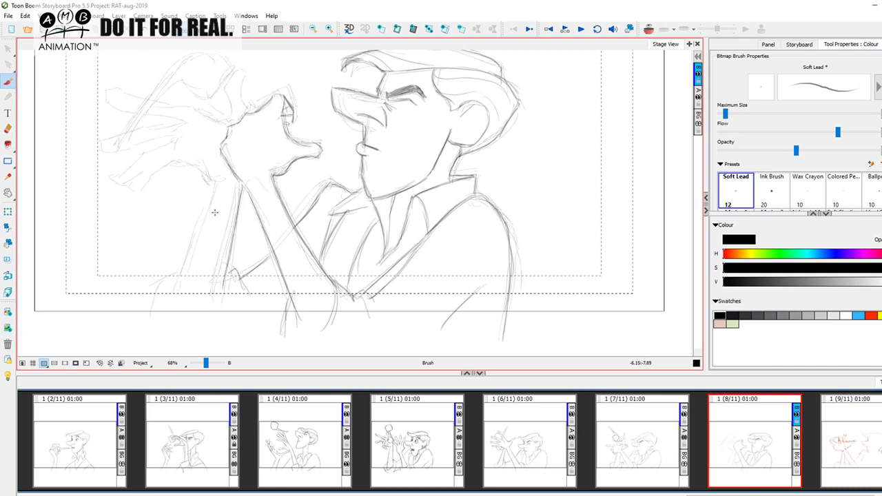
pyautogui.moveTo(219, 183); pyautogui.dragTo(188, 276)
pyautogui.moveTo(214, 198); pyautogui.dragTo(187, 287)
pyautogui.moveTo(199, 251); pyautogui.dragTo(182, 290)
pyautogui.press('Left')
pyautogui.press('Right')
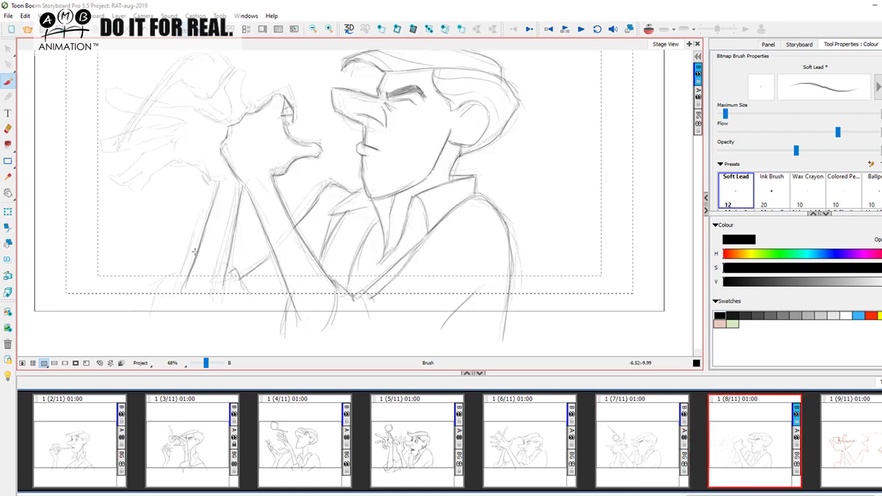
pyautogui.moveTo(215, 195); pyautogui.dragTo(181, 290)
pyautogui.moveTo(216, 203); pyautogui.dragTo(191, 273)
pyautogui.click(9, 129)
pyautogui.moveTo(212, 206); pyautogui.dragTo(190, 288)
pyautogui.moveTo(210, 223); pyautogui.dragTo(186, 289)
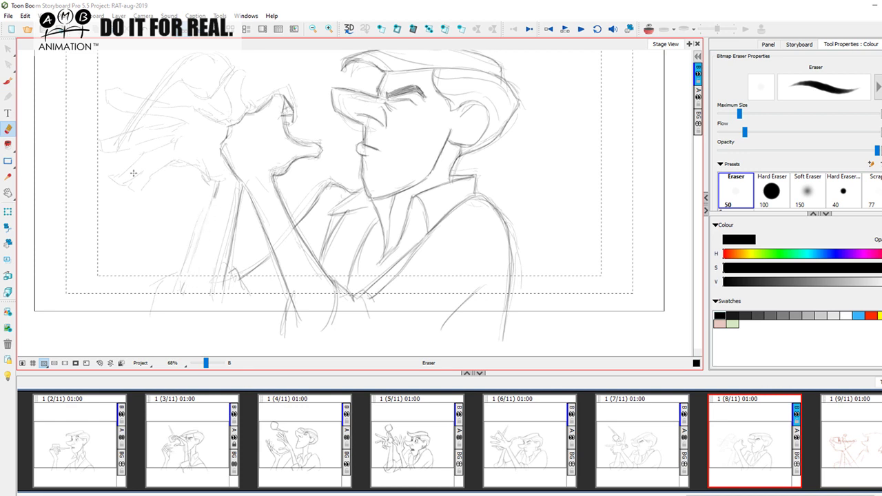
# Redraw the far forearm's outer edge in panel 8 from the wrist down to the sleeve, comparing it with panel 7
pyautogui.click(8, 81)
pyautogui.press('Left')
pyautogui.press('Right')
pyautogui.moveTo(216, 193); pyautogui.dragTo(186, 266)
pyautogui.moveTo(205, 219); pyautogui.dragTo(183, 285)
pyautogui.moveTo(201, 237)
pyautogui.mouseDown()
pyautogui.moveTo(180, 320)
pyautogui.moveTo(176, 293)
pyautogui.moveTo(188, 310)
pyautogui.moveTo(175, 304)
pyautogui.moveTo(226, 267)
pyautogui.moveTo(178, 307)
pyautogui.moveTo(222, 308)
pyautogui.moveTo(222, 279)
pyautogui.moveTo(169, 311)
pyautogui.moveTo(181, 283)
pyautogui.moveTo(160, 307)
pyautogui.mouseUp()
pyautogui.press('Left')
pyautogui.press('Right')
pyautogui.press('Left')
pyautogui.press('Right')
# Draw the outline of the far sleeve around the base of the forearm in panel 8
pyautogui.moveTo(186, 274)
pyautogui.mouseDown()
pyautogui.moveTo(161, 304)
pyautogui.moveTo(159, 330)
pyautogui.mouseUp()
pyautogui.moveTo(230, 274); pyautogui.dragTo(235, 324)
pyautogui.press('Left')
pyautogui.press('Right')
# Flip through panels 3 to 8 to examine how the poses flow from one drawing to the next
pyautogui.moveTo(398, 312); pyautogui.dragTo(390, 360)
pyautogui.click(527, 441)
pyautogui.click(788, 427)
pyautogui.click(427, 427)
pyautogui.click(542, 441)
pyautogui.click(649, 435)
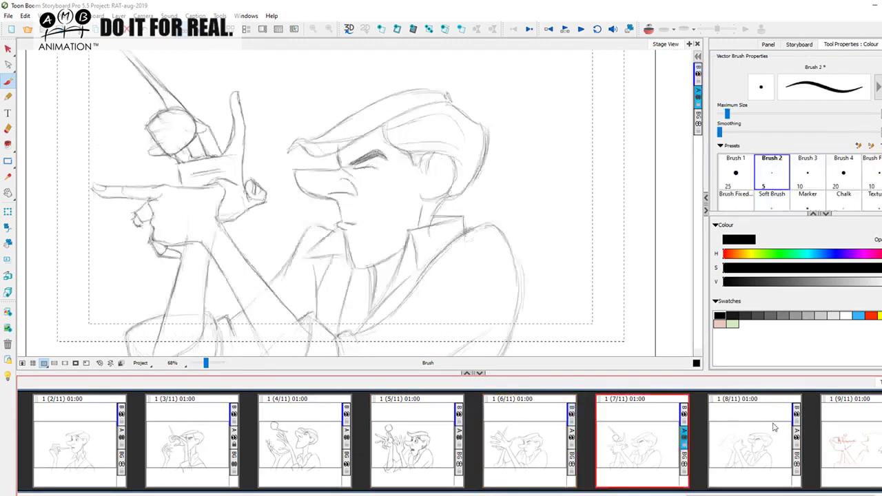
pyautogui.click(772, 427)
pyautogui.click(200, 436)
pyautogui.click(326, 435)
pyautogui.click(426, 441)
pyautogui.click(559, 434)
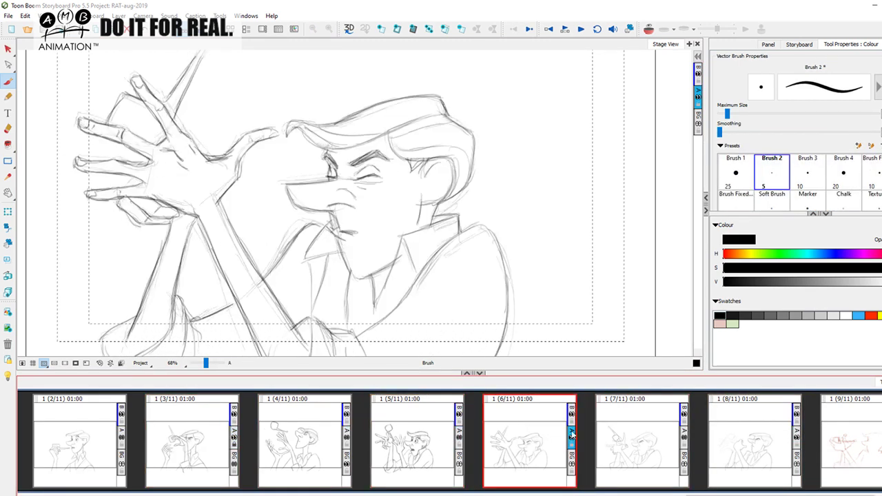
pyautogui.click(635, 438)
pyautogui.click(729, 434)
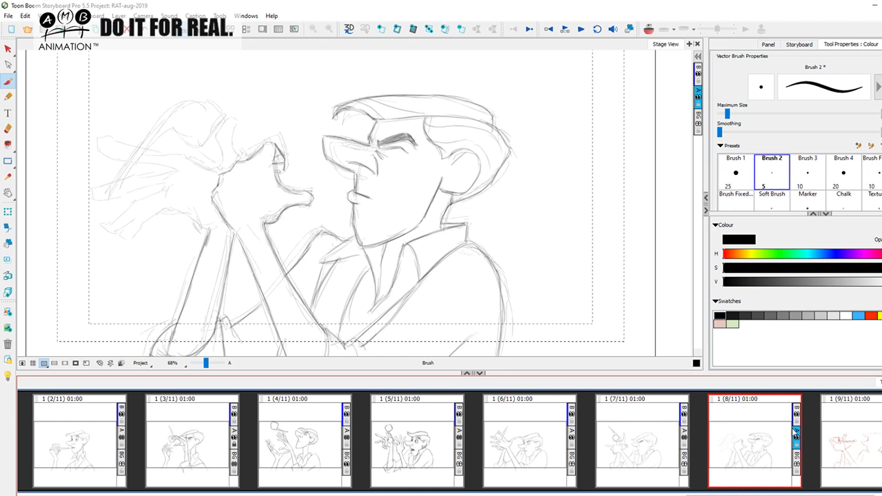
pyautogui.click(645, 446)
pyautogui.click(780, 445)
pyautogui.moveTo(853, 495); pyautogui.dragTo(881, 495)
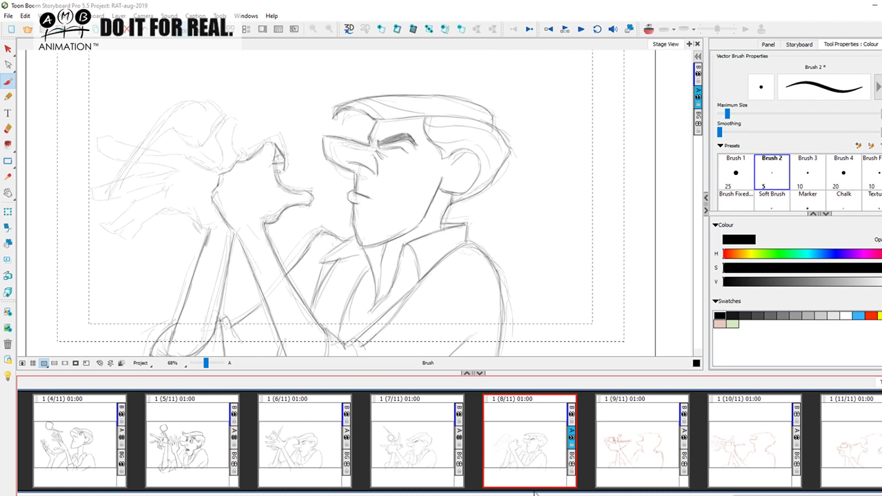
pyautogui.press('Left')
pyautogui.press('Right')
pyautogui.moveTo(209, 175); pyautogui.dragTo(220, 165)
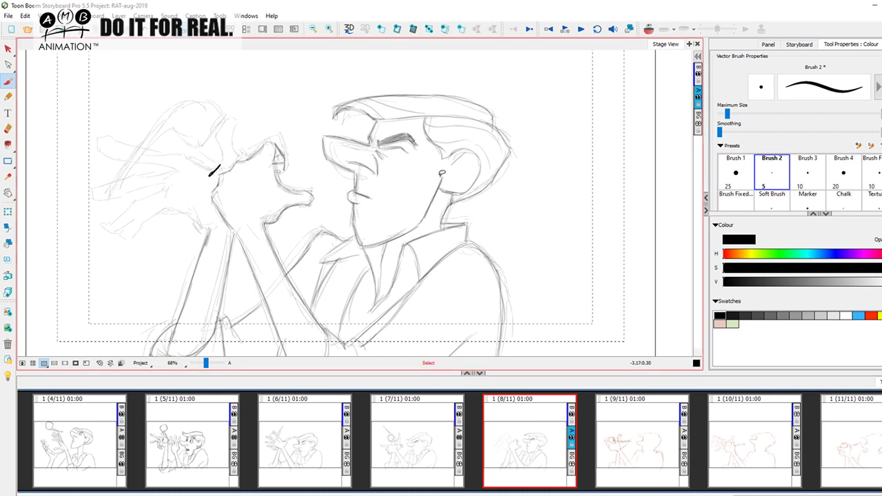
pyautogui.hotkey('ctrl', 'z')
# On layer B of panel 8, draw the far hand's thumb and the palm edges down to the wrist
pyautogui.click(698, 69)
pyautogui.press('Left')
pyautogui.press('Right')
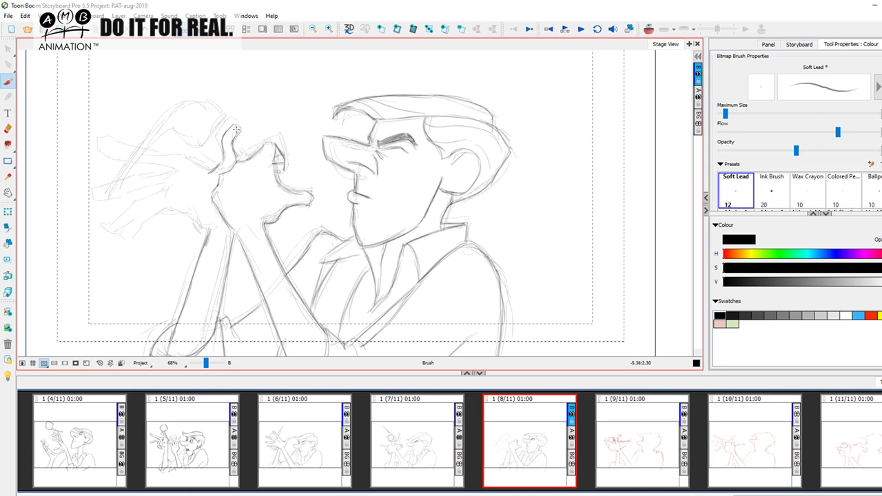
pyautogui.press('Left')
pyautogui.press('Right')
pyautogui.press('Left')
pyautogui.press('Right')
pyautogui.moveTo(174, 170); pyautogui.dragTo(168, 191)
pyautogui.moveTo(186, 217); pyautogui.dragTo(198, 226)
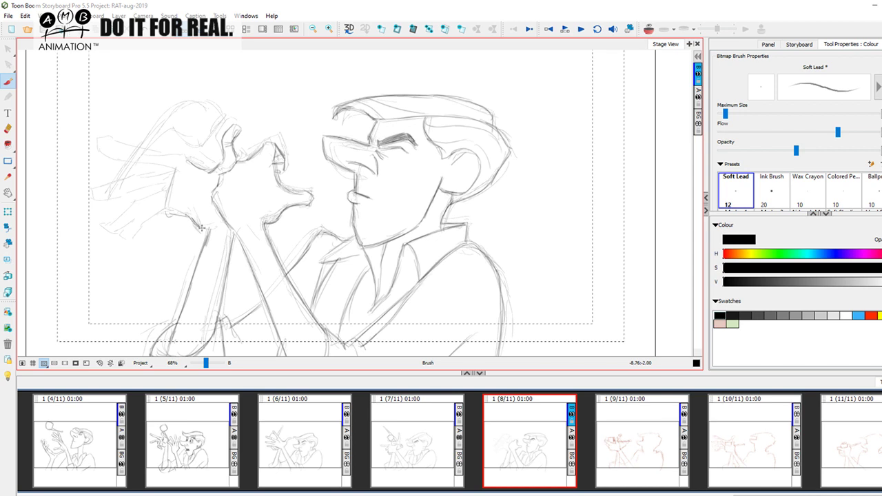
# Draw the far hand's outstretched index finger in panel 8, checking it against panel 7
pyautogui.press('Left')
pyautogui.press('Right')
pyautogui.moveTo(143, 147)
pyautogui.mouseDown()
pyautogui.moveTo(107, 142)
pyautogui.moveTo(125, 159)
pyautogui.moveTo(173, 167)
pyautogui.mouseUp()
pyautogui.moveTo(110, 151)
pyautogui.mouseDown()
pyautogui.moveTo(131, 160)
pyautogui.moveTo(126, 143)
pyautogui.moveTo(143, 148)
pyautogui.moveTo(159, 173)
pyautogui.moveTo(170, 171)
pyautogui.moveTo(132, 185)
pyautogui.mouseUp()
pyautogui.press('Left')
pyautogui.press('Right')
# Draw the far hand's long middle finger and the tips of the lower fingers beneath it in panel 8
pyautogui.moveTo(135, 186)
pyautogui.mouseDown()
pyautogui.moveTo(102, 195)
pyautogui.moveTo(137, 177)
pyautogui.moveTo(86, 193)
pyautogui.moveTo(145, 178)
pyautogui.mouseUp()
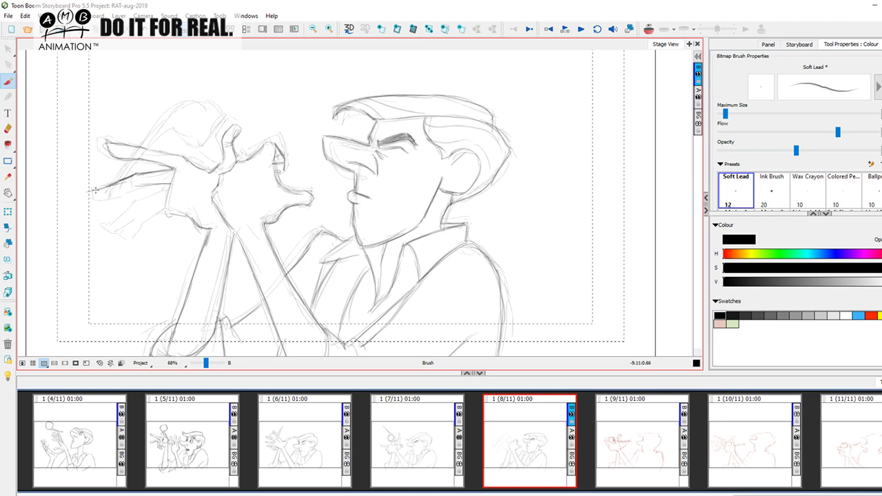
pyautogui.moveTo(85, 195); pyautogui.dragTo(114, 197)
pyautogui.moveTo(90, 194); pyautogui.dragTo(114, 186)
pyautogui.press('Left')
pyautogui.press('Right')
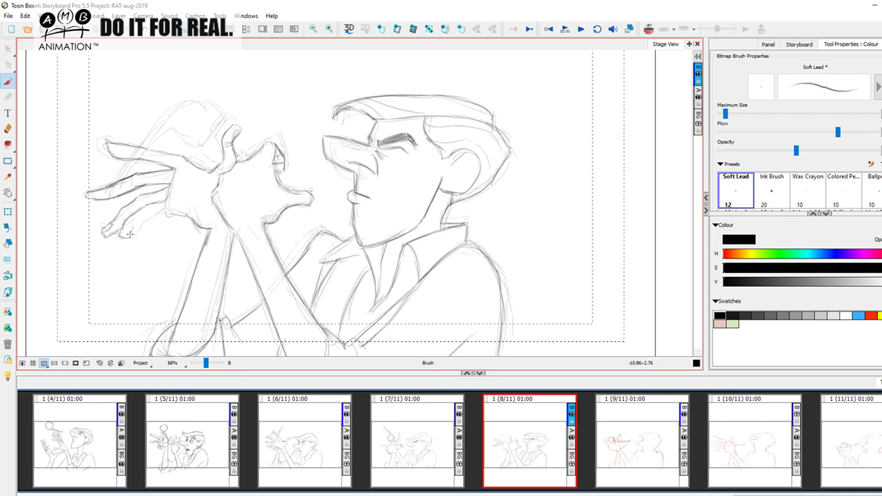
# Draw the underside of the far hand's lowest finger back to the palm, comparing it with panel 7
pyautogui.moveTo(133, 221); pyautogui.dragTo(169, 211)
pyautogui.press('Left')
pyautogui.press('Right')
pyautogui.press('Left')
pyautogui.press('Right')
# Draw the round ball between the far hand's thumb and index finger in panel 8, using panel 7 as reference
pyautogui.moveTo(556, 241); pyautogui.dragTo(561, 270)
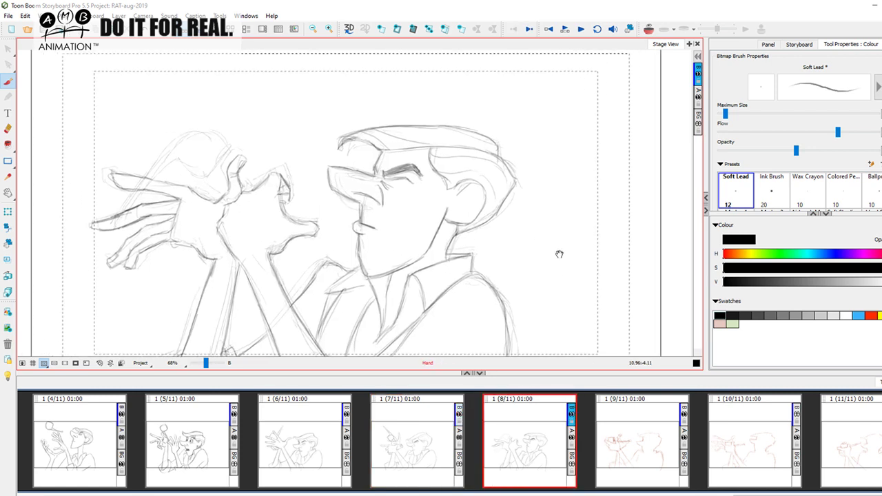
pyautogui.press('Left')
pyautogui.press('Right')
pyautogui.press('Left')
pyautogui.press('Right')
pyautogui.press('Left')
pyautogui.press('Right')
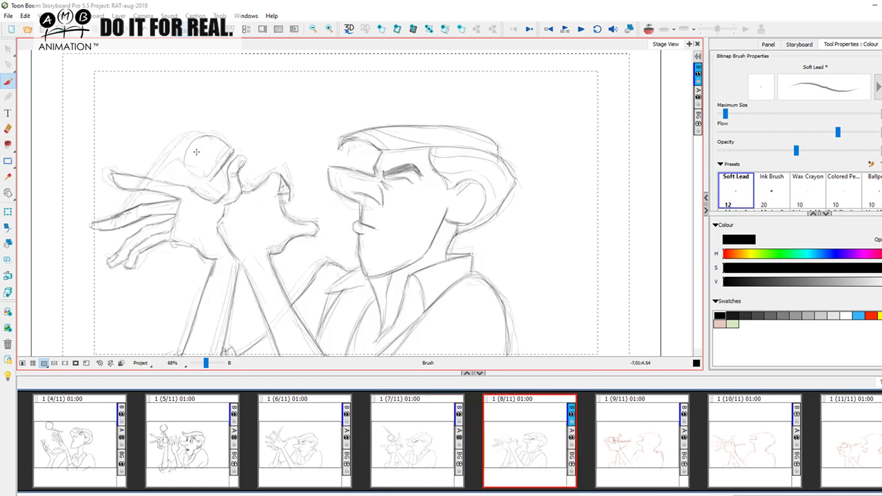
pyautogui.moveTo(184, 161)
pyautogui.mouseDown()
pyautogui.moveTo(231, 154)
pyautogui.moveTo(203, 181)
pyautogui.moveTo(212, 139)
pyautogui.moveTo(233, 154)
pyautogui.moveTo(195, 174)
pyautogui.mouseUp()
pyautogui.press('Left')
pyautogui.press('Right')
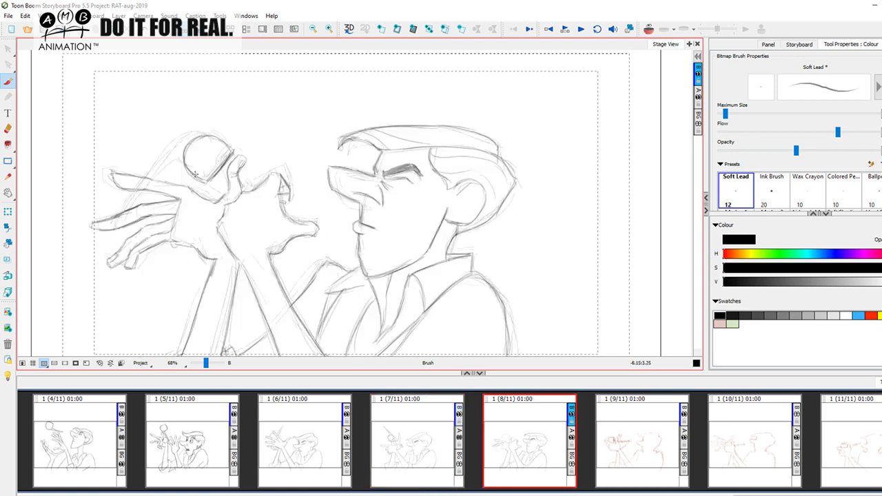
# Draw the curved stick sweeping from the ball down across the far hand's fingers in panel 8
pyautogui.moveTo(193, 141)
pyautogui.mouseDown()
pyautogui.moveTo(204, 133)
pyautogui.moveTo(166, 163)
pyautogui.moveTo(181, 138)
pyautogui.moveTo(116, 219)
pyautogui.moveTo(177, 158)
pyautogui.mouseUp()
pyautogui.moveTo(130, 208)
pyautogui.mouseDown()
pyautogui.moveTo(183, 156)
pyautogui.moveTo(120, 221)
pyautogui.moveTo(165, 157)
pyautogui.moveTo(208, 133)
pyautogui.mouseUp()
pyautogui.moveTo(178, 164)
pyautogui.mouseDown()
pyautogui.moveTo(183, 158)
pyautogui.moveTo(200, 175)
pyautogui.mouseUp()
pyautogui.press('Left')
pyautogui.press('Right')
# Review panels 5 to 9 in sequence to check the movement through panel 8 into the rough pose of panel 9
pyautogui.moveTo(206, 364); pyautogui.dragTo(203, 363)
pyautogui.press('Left')
pyautogui.press('Right')
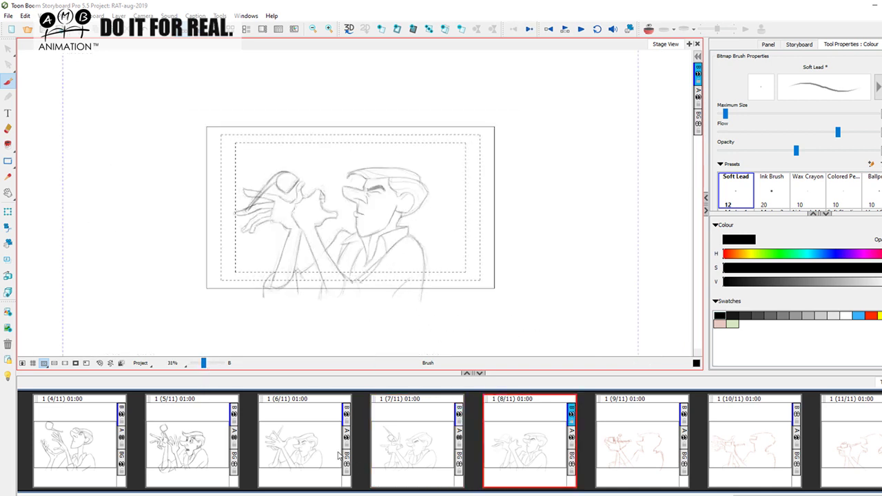
pyautogui.press('Left')
pyautogui.press('Right')
pyautogui.click(649, 444)
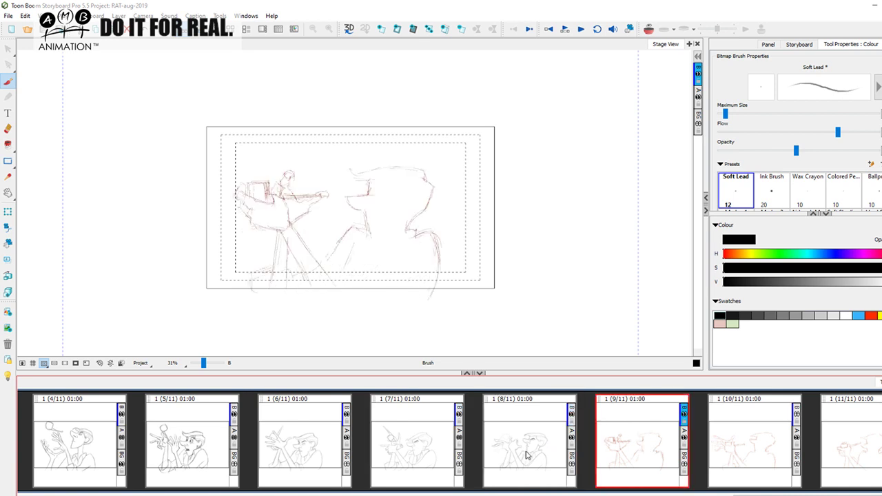
pyautogui.click(288, 436)
pyautogui.click(413, 435)
pyautogui.click(522, 436)
pyautogui.click(606, 434)
pyautogui.click(533, 440)
pyautogui.press('Left')
pyautogui.press('Left')
pyautogui.press('Left')
pyautogui.press('Right')
pyautogui.press('Right')
pyautogui.press('Right')
pyautogui.click(646, 448)
pyautogui.click(427, 448)
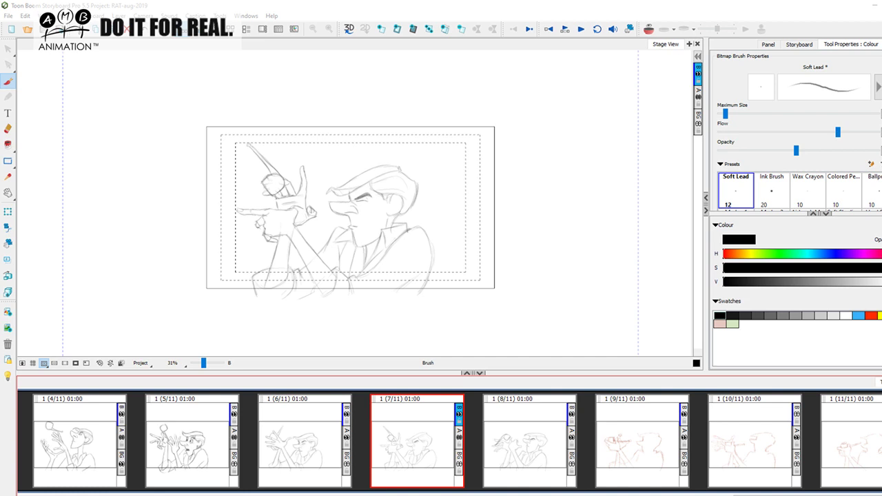
# Alternate between panels 8 and 9 to compare the cleaned-up drawing with the rough sketch
pyautogui.click(634, 455)
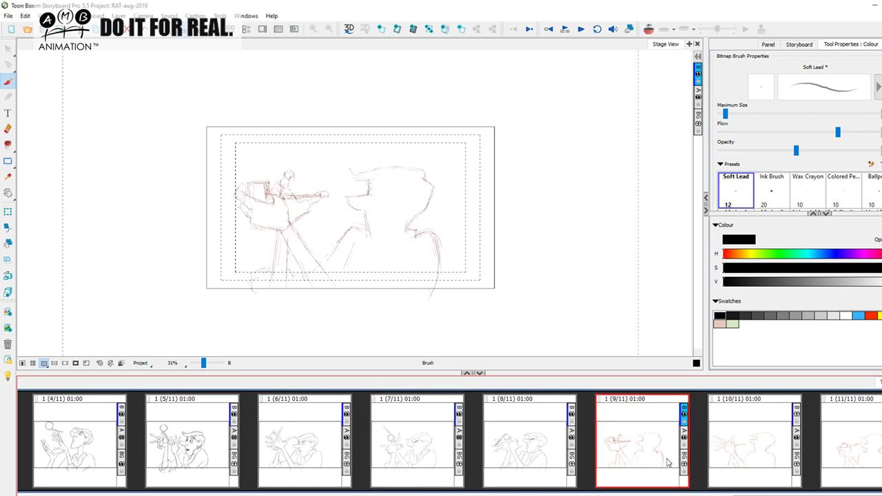
pyautogui.click(533, 443)
pyautogui.click(627, 443)
pyautogui.click(554, 444)
pyautogui.click(598, 452)
pyautogui.click(562, 448)
pyautogui.click(673, 437)
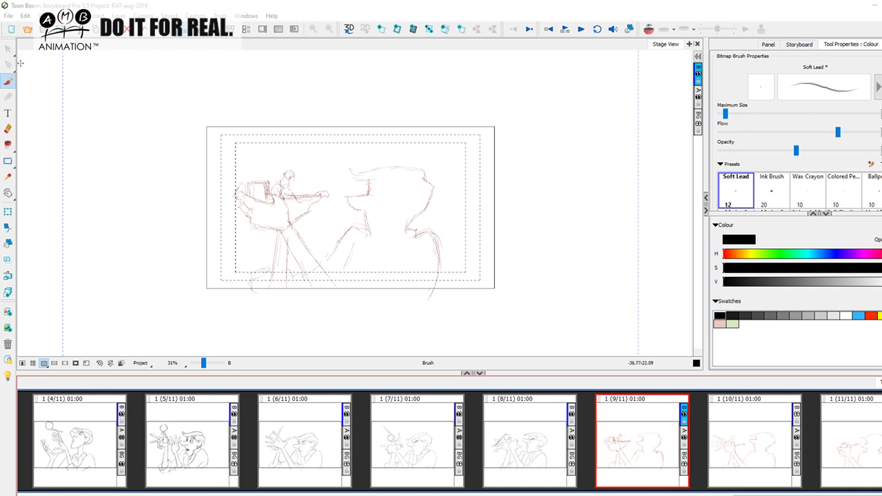
# Select all the rough strokes on layer A of panel 9 and recolour them light grey
pyautogui.click(698, 97)
pyautogui.click(9, 49)
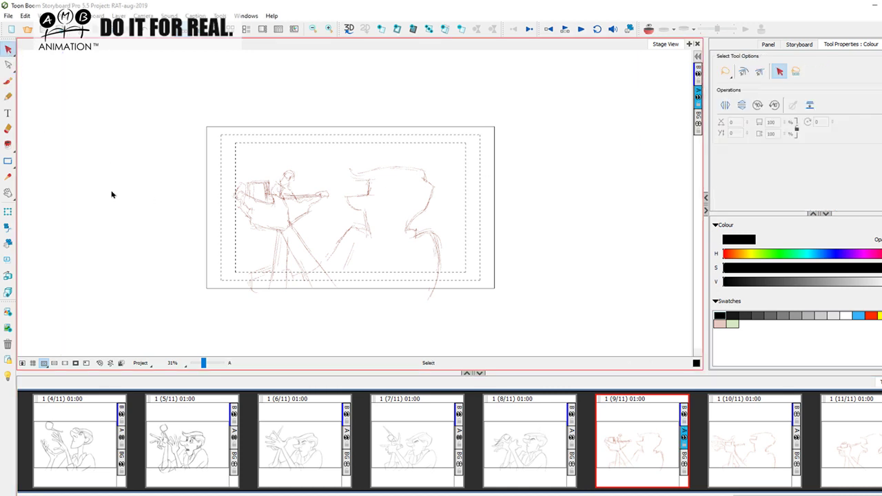
pyautogui.hotkey('ctrl', 'a')
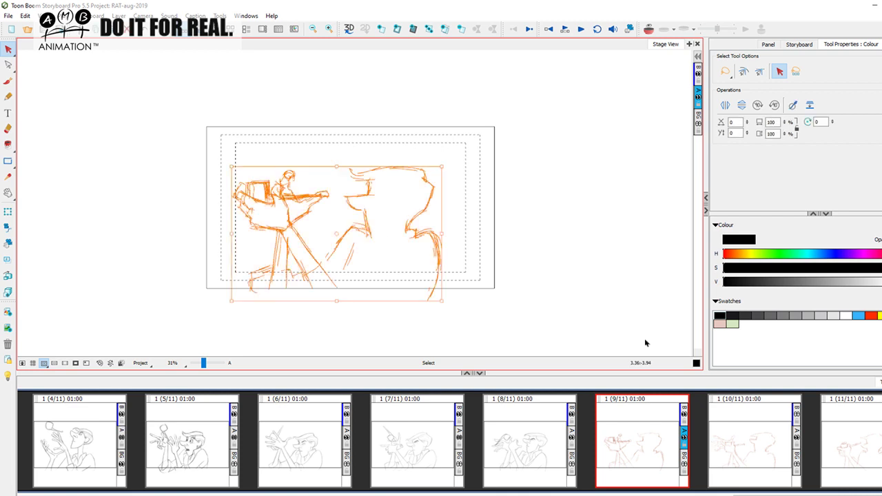
pyautogui.click(821, 310)
pyautogui.click(597, 311)
pyautogui.click(555, 445)
pyautogui.click(641, 441)
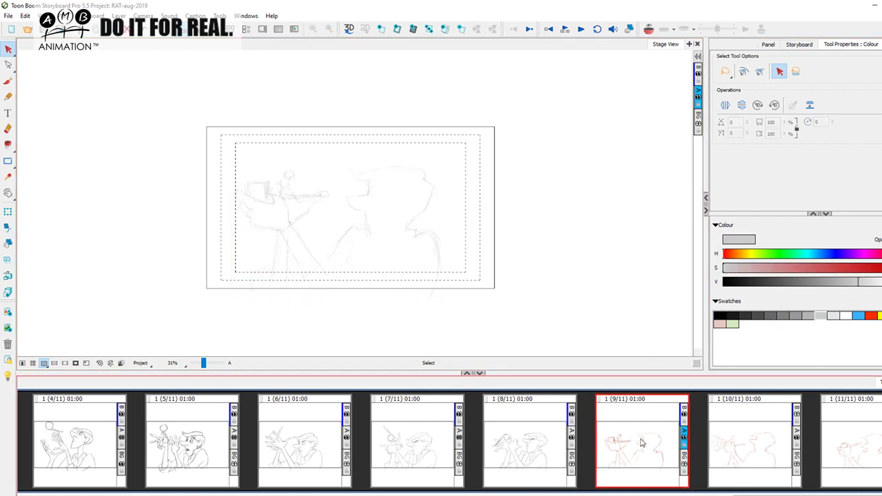
# Set the brush colour to black and make layer B of panel 9 active for drawing with the Soft Lead brush
pyautogui.hotkey('alt', 'b')
pyautogui.click(720, 314)
pyautogui.click(698, 71)
pyautogui.click(549, 447)
pyautogui.click(656, 442)
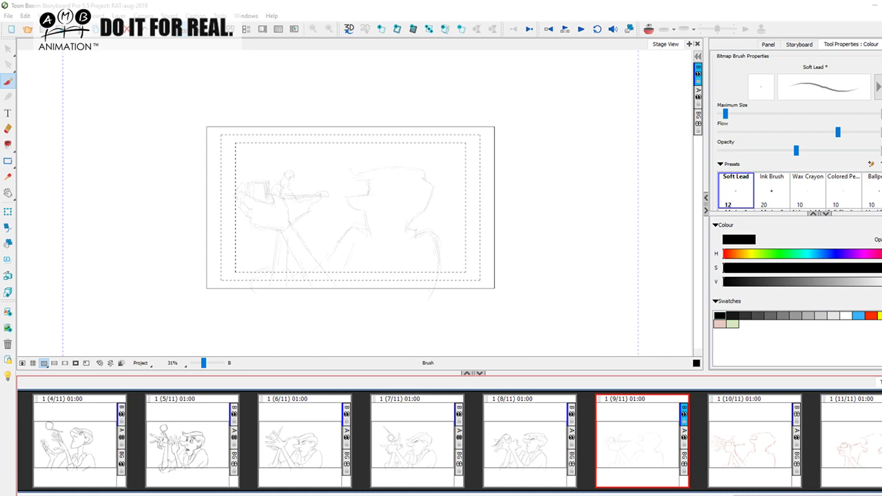
# Compare panel 9's grey rough with panel 8, toggling the onion skin for reference
pyautogui.click(112, 237)
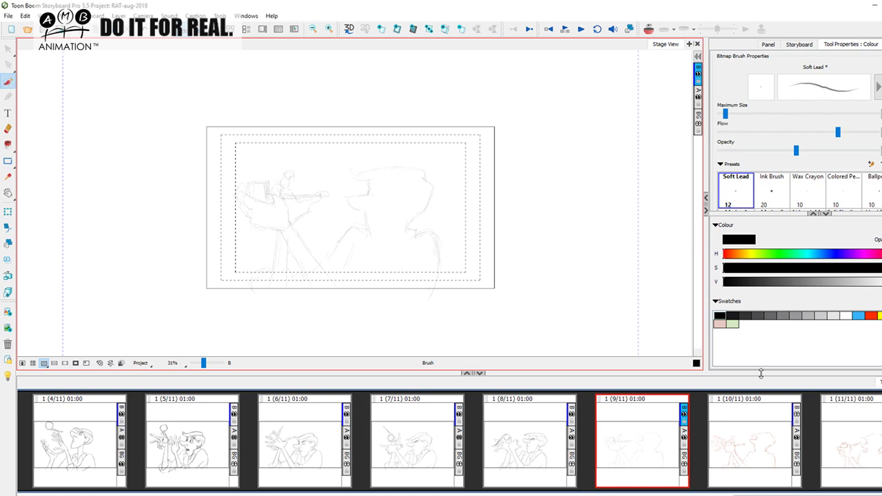
pyautogui.click(543, 449)
pyautogui.click(637, 424)
pyautogui.press('Left')
pyautogui.press('Right')
pyautogui.moveTo(203, 363); pyautogui.dragTo(205, 356)
pyautogui.click(649, 31)
pyautogui.click(650, 31)
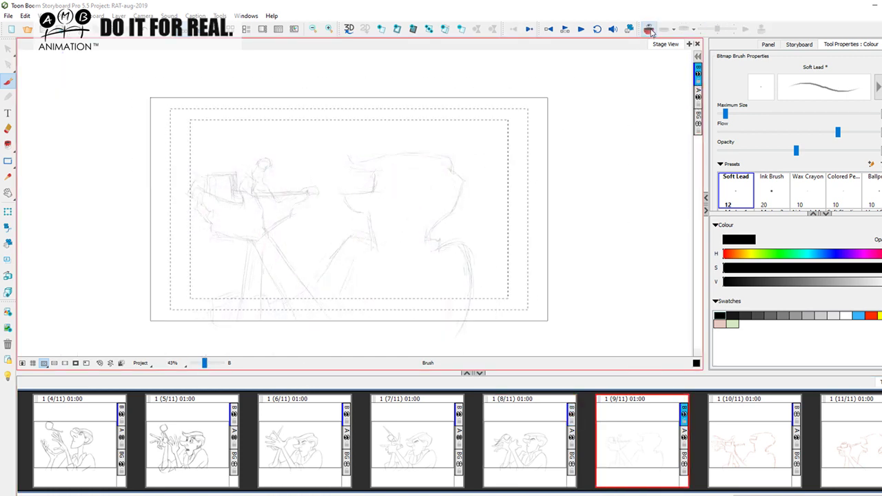
pyautogui.press('Left')
pyautogui.press('Right')
pyautogui.moveTo(205, 362); pyautogui.dragTo(205, 365)
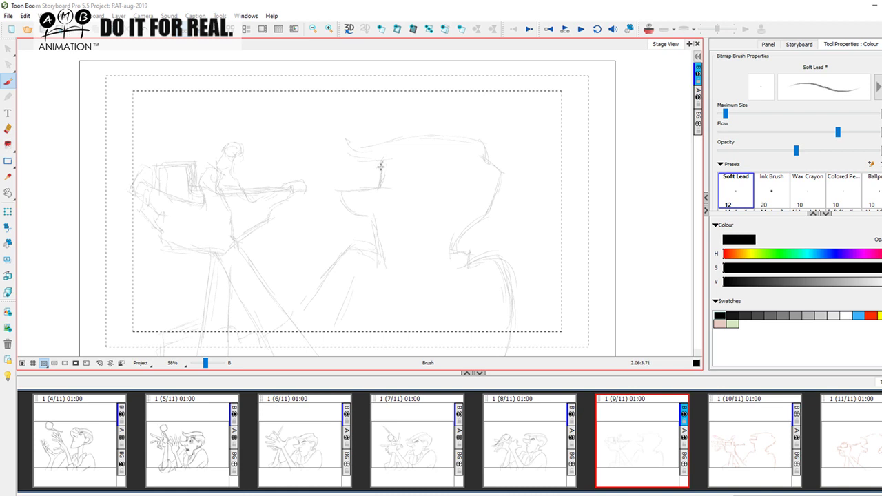
# Draw the jaw, chin and front of the face below the nose in panel 9, flipping to panel 8 for reference
pyautogui.press('Left')
pyautogui.press('Right')
pyautogui.press('Left')
pyautogui.press('Right')
pyautogui.moveTo(451, 206); pyautogui.dragTo(443, 246)
pyautogui.press('Left')
pyautogui.press('Right')
pyautogui.press('Left')
pyautogui.press('Right')
pyautogui.press('Left')
pyautogui.press('Right')
# Draw the nose's upper edge and underside in panel 9 and lightly erase the line near the bridge
pyautogui.moveTo(388, 175)
pyautogui.mouseDown()
pyautogui.moveTo(383, 187)
pyautogui.moveTo(342, 195)
pyautogui.moveTo(362, 191)
pyautogui.moveTo(351, 193)
pyautogui.mouseUp()
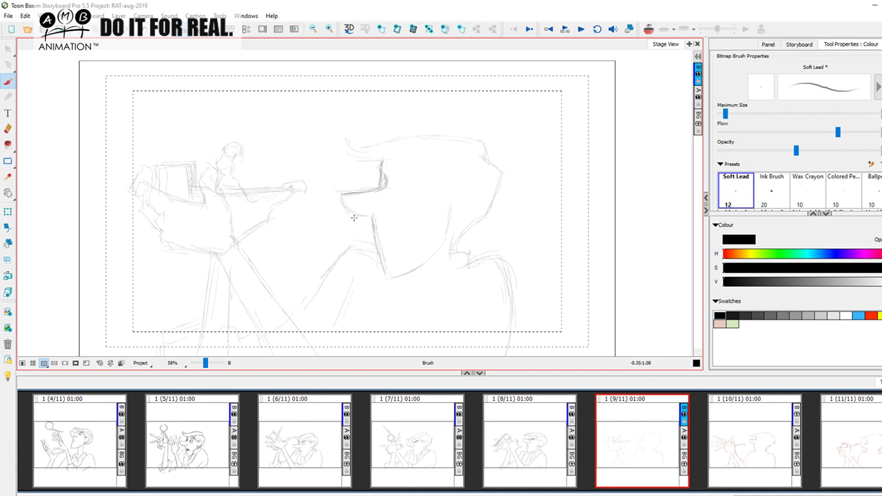
pyautogui.moveTo(343, 202); pyautogui.dragTo(376, 218)
pyautogui.click(8, 130)
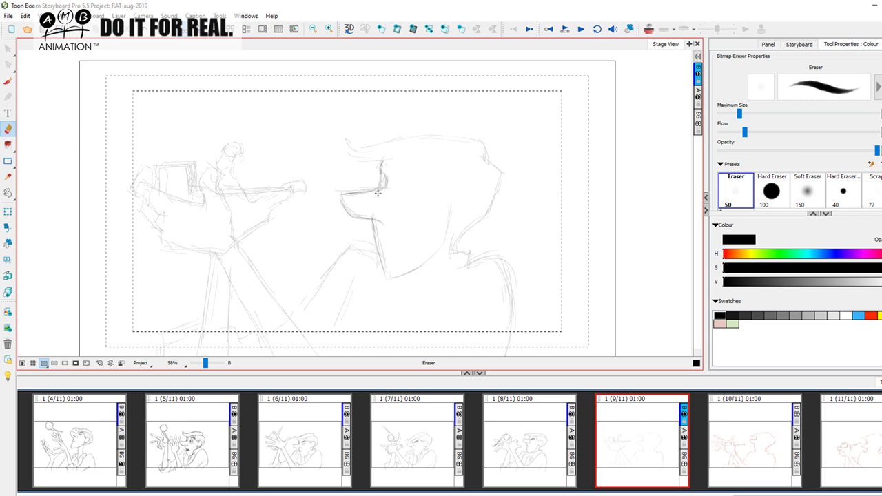
pyautogui.click(7, 81)
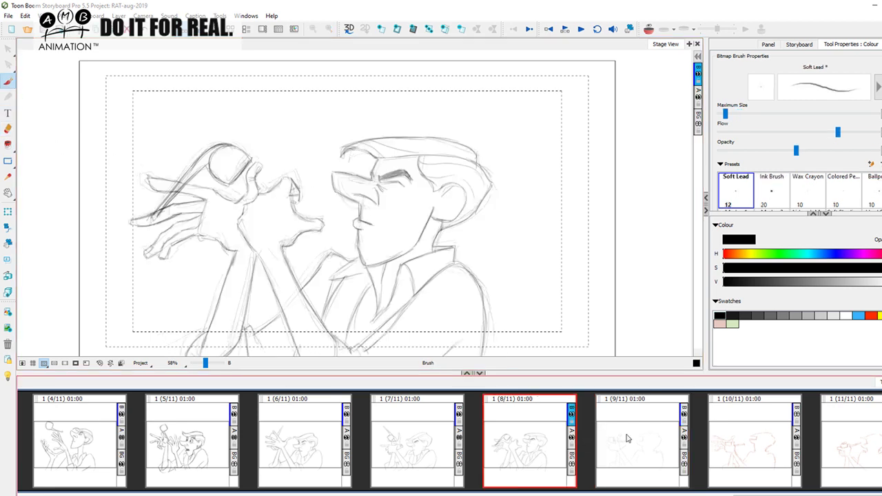
# Draw the nostril curve at the base of the nose in panel 9, comparing it with panel 8
pyautogui.click(376, 216)
pyautogui.moveTo(378, 216); pyautogui.dragTo(397, 214)
pyautogui.press('Left')
pyautogui.press('Right')
pyautogui.press('Left')
pyautogui.press('Right')
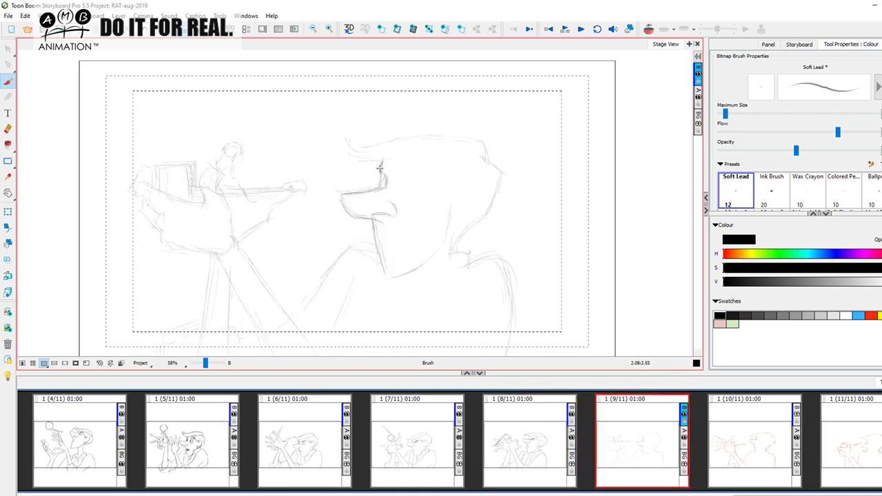
# Draw the far eye beside the bridge of the nose in panel 9, flipping to panel 8 for reference
pyautogui.press('Left')
pyautogui.press('Right')
pyautogui.press('Left')
pyautogui.press('Right')
pyautogui.moveTo(383, 183); pyautogui.dragTo(380, 185)
pyautogui.press('Left')
pyautogui.press('Right')
pyautogui.press('Left')
pyautogui.press('Right')
pyautogui.press('Left')
pyautogui.press('Right')
pyautogui.press('Left')
pyautogui.press('Right')
pyautogui.press('Left')
pyautogui.press('Right')
pyautogui.press('Left')
pyautogui.press('Right')
pyautogui.press('Left')
pyautogui.press('Right')
# Draw the near eye with its pupil and rough in the eyebrows in panel 9, comparing with the neighbouring panel
pyautogui.moveTo(403, 178); pyautogui.dragTo(417, 181)
pyautogui.press('f')
pyautogui.press('d')
pyautogui.press('f')
pyautogui.press('d')
pyautogui.press('f')
pyautogui.press('d')
pyautogui.press('f')
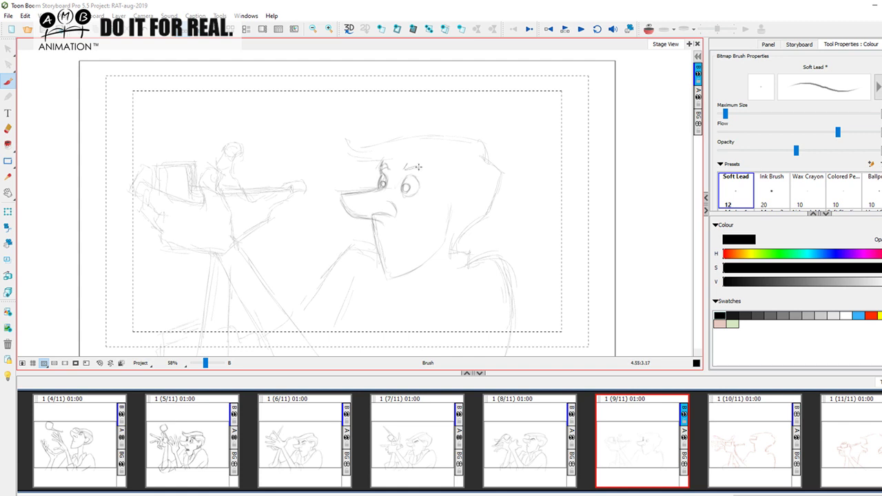
# Draw the arched eyebrow above the near eye in panel 9, flipping to panel 8 to check its shape
pyautogui.moveTo(414, 164)
pyautogui.mouseDown()
pyautogui.moveTo(423, 170)
pyautogui.moveTo(408, 168)
pyautogui.moveTo(424, 174)
pyautogui.mouseUp()
pyautogui.press('d')
pyautogui.press('f')
pyautogui.moveTo(413, 162); pyautogui.dragTo(420, 163)
pyautogui.press('d')
pyautogui.press('f')
pyautogui.press('d')
pyautogui.press('f')
pyautogui.press('d')
pyautogui.press('f')
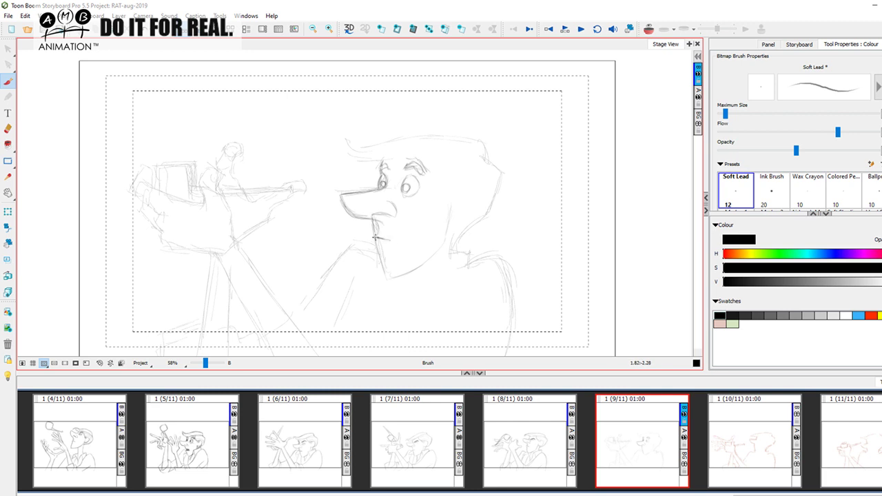
# Draw the mouth and lower-lip lines below the nose in panel 9, comparing the face with panel 8
pyautogui.press('d')
pyautogui.press('f')
pyautogui.click(537, 451)
pyautogui.click(656, 436)
pyautogui.press('d')
pyautogui.press('f')
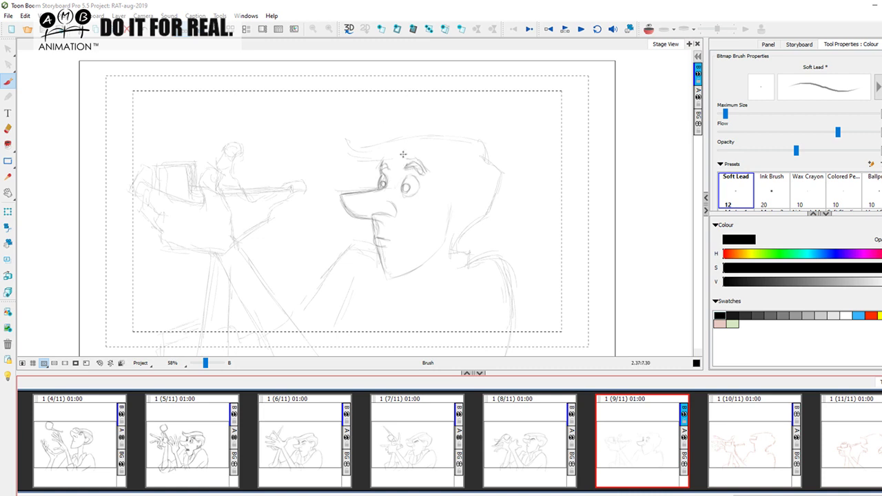
# Darken and thicken the near eyebrow in panel 9
pyautogui.click(405, 167)
pyautogui.moveTo(409, 164); pyautogui.dragTo(425, 176)
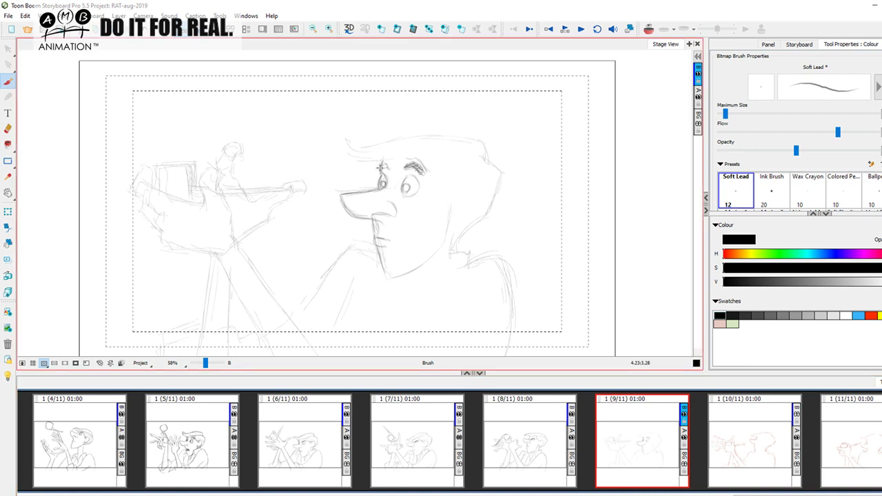
pyautogui.press('d')
pyautogui.press('f')
# Reinforce the chin and lower jaw line in panel 9, flipping to panel 8 for reference
pyautogui.moveTo(385, 275); pyautogui.dragTo(412, 271)
pyautogui.press('d')
pyautogui.press('f')
pyautogui.press('d')
pyautogui.press('f')
# Draw the hairline across the forehead and down the temple in panel 9, checking it against panel 8
pyautogui.moveTo(366, 159); pyautogui.dragTo(424, 154)
pyautogui.moveTo(427, 157); pyautogui.dragTo(453, 187)
pyautogui.press('Left')
pyautogui.press('Right')
pyautogui.press(',')
pyautogui.press('.')
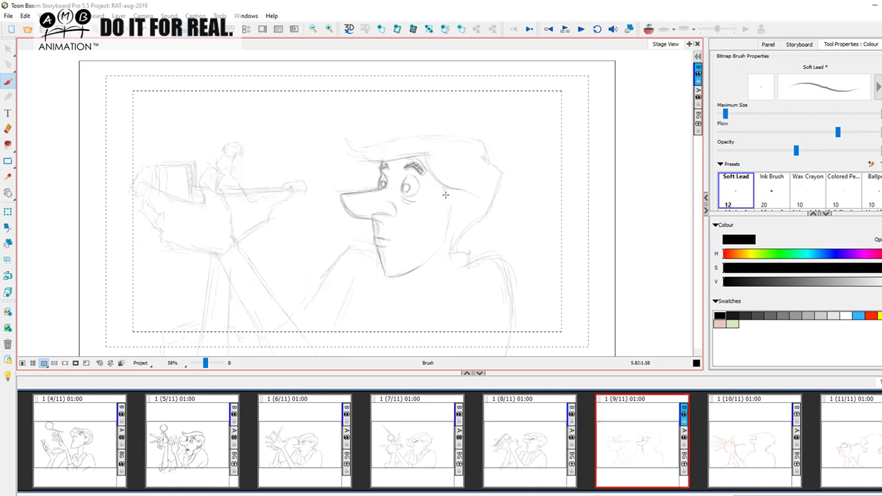
pyautogui.press(',')
pyautogui.press('.')
pyautogui.press(',')
pyautogui.press('.')
pyautogui.press(',')
pyautogui.press('.')
# Draw the ear and the jaw line leading up to it in panel 9
pyautogui.moveTo(468, 189); pyautogui.dragTo(462, 207)
pyautogui.press(',')
pyautogui.press('.')
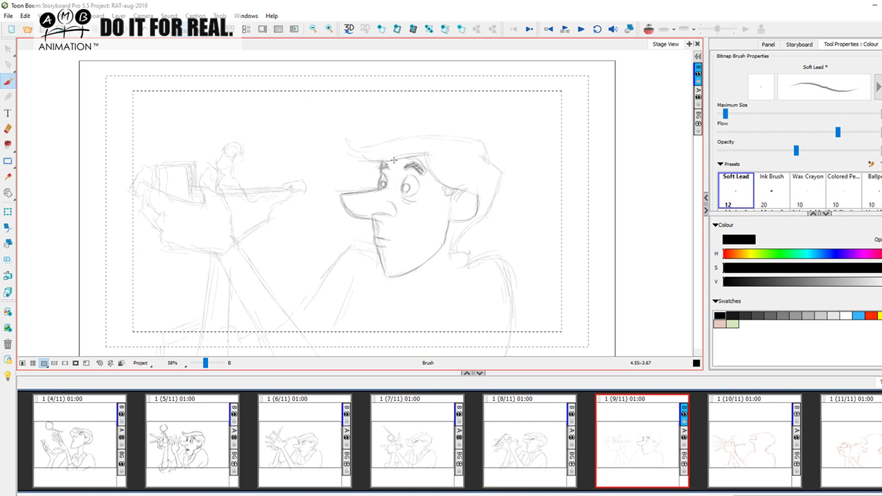
# Draw the lower edge of the swept hair and the back of the head down to the nape in panel 9
pyautogui.moveTo(390, 160); pyautogui.dragTo(489, 155)
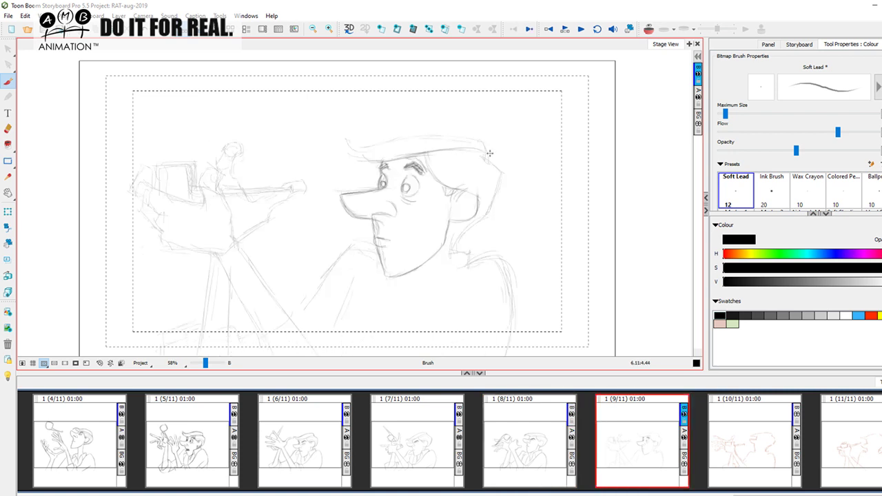
pyautogui.moveTo(448, 150)
pyautogui.mouseDown()
pyautogui.moveTo(478, 150)
pyautogui.moveTo(498, 167)
pyautogui.mouseUp()
pyautogui.press('Left')
pyautogui.press('Right')
pyautogui.moveTo(505, 171)
pyautogui.mouseDown()
pyautogui.moveTo(493, 200)
pyautogui.moveTo(498, 162)
pyautogui.moveTo(505, 169)
pyautogui.moveTo(492, 207)
pyautogui.moveTo(483, 200)
pyautogui.moveTo(488, 207)
pyautogui.moveTo(492, 198)
pyautogui.moveTo(450, 249)
pyautogui.mouseUp()
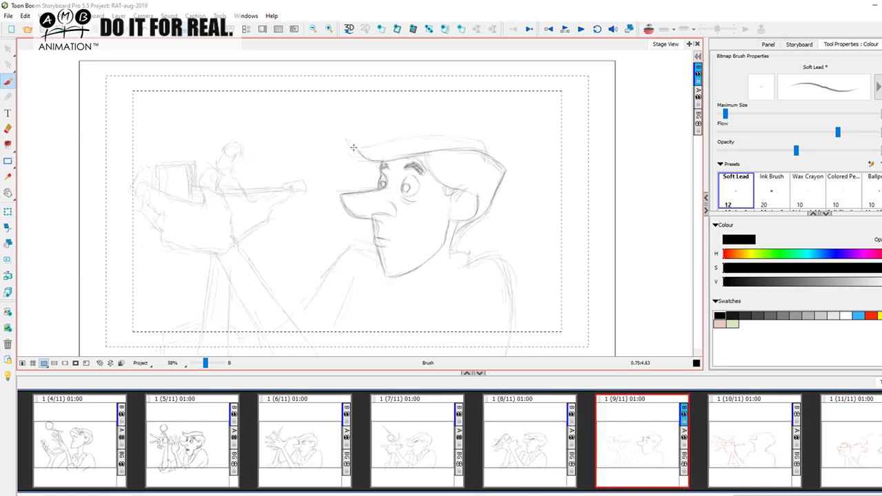
# Draw the curled front tip and the top contour of the hair in panel 9, flipping to panel 8 for reference
pyautogui.moveTo(347, 153); pyautogui.dragTo(357, 156)
pyautogui.press('Left')
pyautogui.press('Right')
pyautogui.moveTo(372, 146)
pyautogui.mouseDown()
pyautogui.moveTo(470, 133)
pyautogui.moveTo(374, 144)
pyautogui.moveTo(462, 132)
pyautogui.moveTo(426, 133)
pyautogui.moveTo(489, 150)
pyautogui.mouseUp()
pyautogui.press('Left')
pyautogui.press('Right')
pyautogui.press('Left')
pyautogui.press('Right')
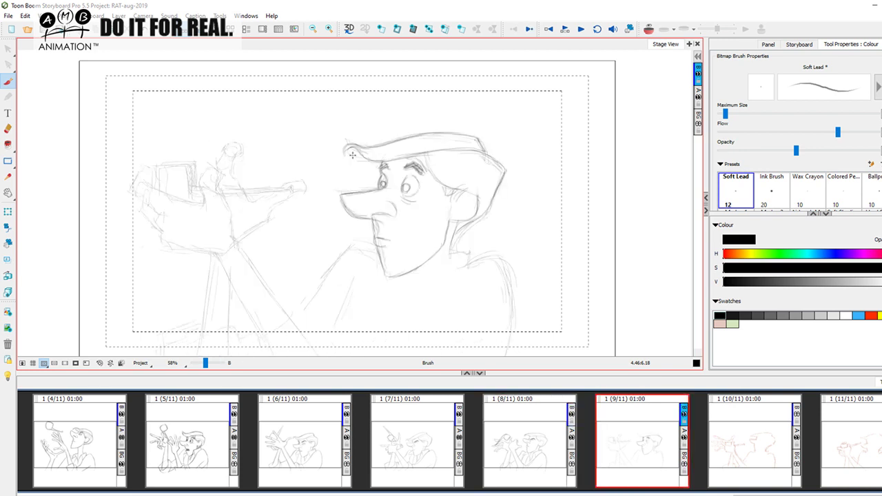
# Add strand lines inside the front and side of the hair in panel 9, comparing with panel 8
pyautogui.moveTo(372, 158); pyautogui.dragTo(401, 157)
pyautogui.press('Left')
pyautogui.press('Right')
pyautogui.moveTo(427, 160); pyautogui.dragTo(477, 167)
pyautogui.press('Left')
pyautogui.press('Right')
pyautogui.press(',')
pyautogui.press('.')
pyautogui.press(',')
pyautogui.press('.')
# Draw the short line below the jaw at the throat in panel 9, comparing the neck area with panel 8
pyautogui.moveTo(482, 282); pyautogui.dragTo(452, 246)
pyautogui.press(',')
pyautogui.press('.')
pyautogui.press(',')
pyautogui.press('.')
pyautogui.press(',')
pyautogui.press('.')
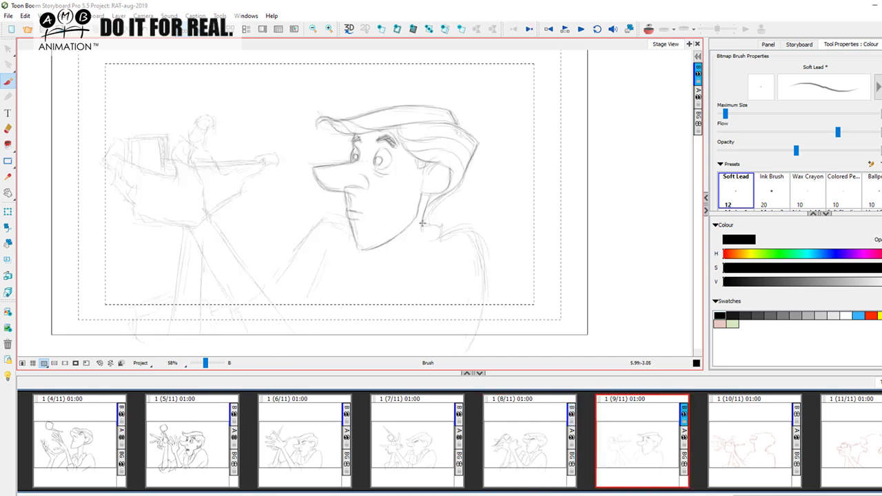
pyautogui.press(',')
pyautogui.press('.')
pyautogui.moveTo(389, 241); pyautogui.dragTo(384, 267)
pyautogui.press('Left')
pyautogui.press('Right')
# Turn on the onion skin and draw the shirt collar around the neck and its two points in panel 9
pyautogui.click(648, 29)
pyautogui.moveTo(383, 268)
pyautogui.mouseDown()
pyautogui.moveTo(387, 239)
pyautogui.moveTo(437, 230)
pyautogui.mouseUp()
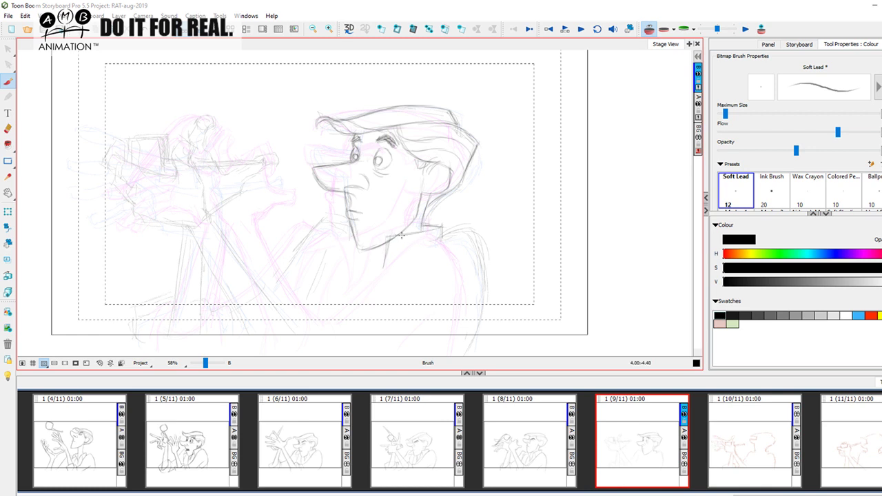
pyautogui.moveTo(386, 249); pyautogui.dragTo(373, 288)
pyautogui.moveTo(369, 251); pyautogui.dragTo(372, 289)
pyautogui.moveTo(344, 228)
pyautogui.mouseDown()
pyautogui.moveTo(322, 247)
pyautogui.moveTo(337, 250)
pyautogui.moveTo(319, 251)
pyautogui.moveTo(349, 247)
pyautogui.moveTo(317, 249)
pyautogui.moveTo(341, 230)
pyautogui.mouseUp()
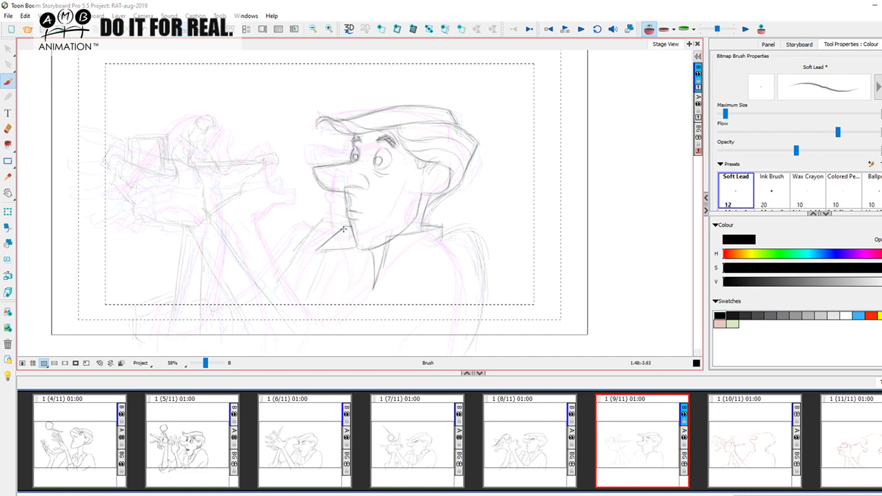
# Draw the inner collar fold and the jacket's front edge in panel 9, toggling the onion skin to check the placement
pyautogui.click(648, 31)
pyautogui.press('Left')
pyautogui.press('Right')
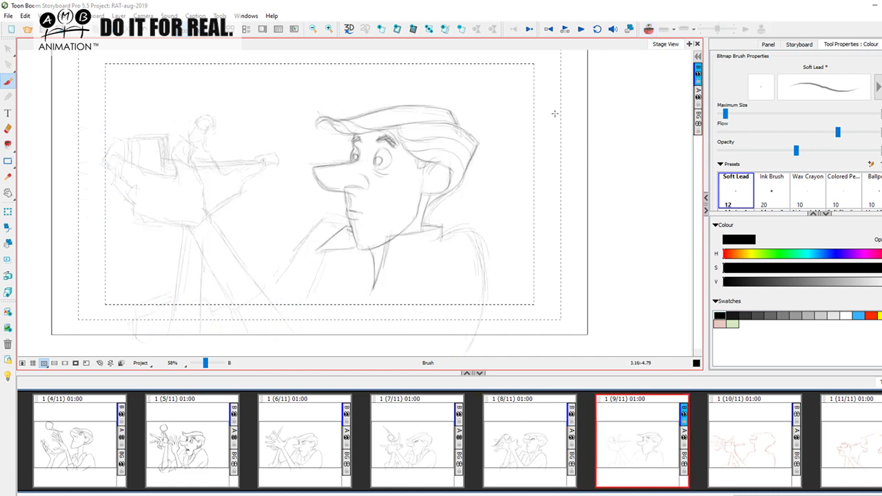
pyautogui.click(648, 29)
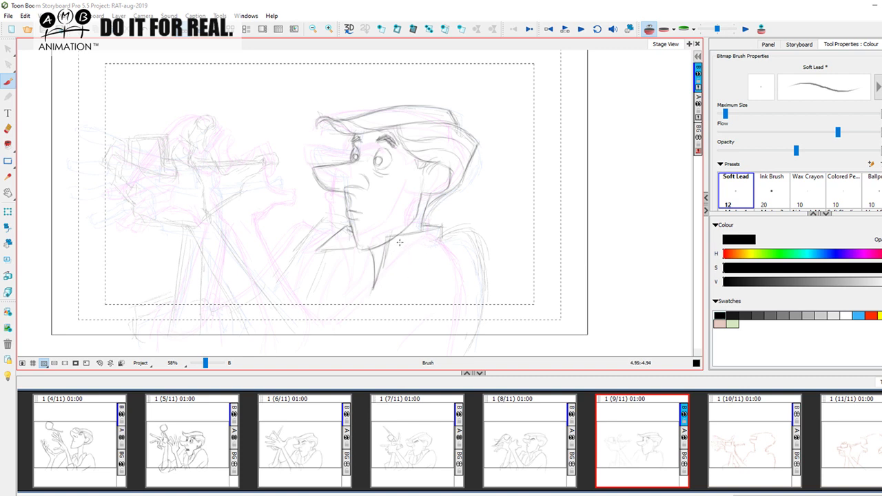
pyautogui.moveTo(391, 237); pyautogui.dragTo(400, 261)
pyautogui.press('Left')
pyautogui.press('Right')
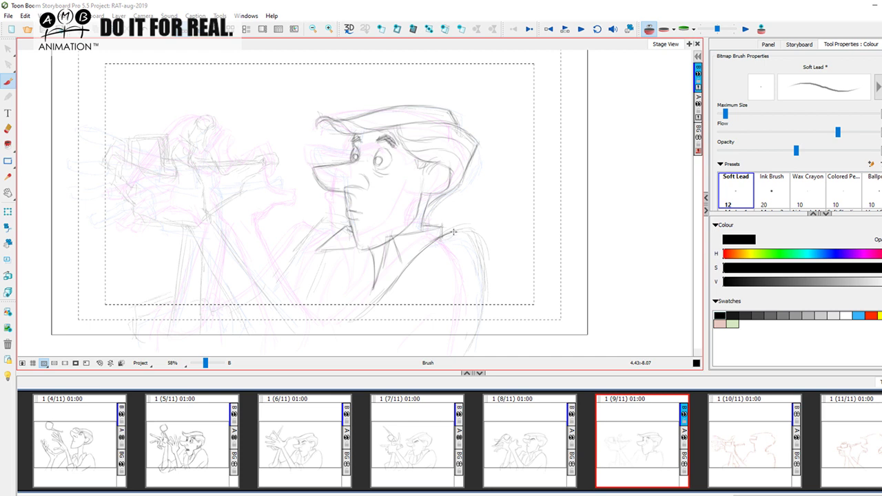
# Draw the near shoulder and the long curve of the back in panel 9, and turn off the onion skin
pyautogui.moveTo(465, 238)
pyautogui.mouseDown()
pyautogui.moveTo(475, 318)
pyautogui.moveTo(464, 354)
pyautogui.mouseUp()
pyautogui.moveTo(475, 323); pyautogui.dragTo(460, 355)
pyautogui.press('Left')
pyautogui.press('Right')
pyautogui.click(648, 30)
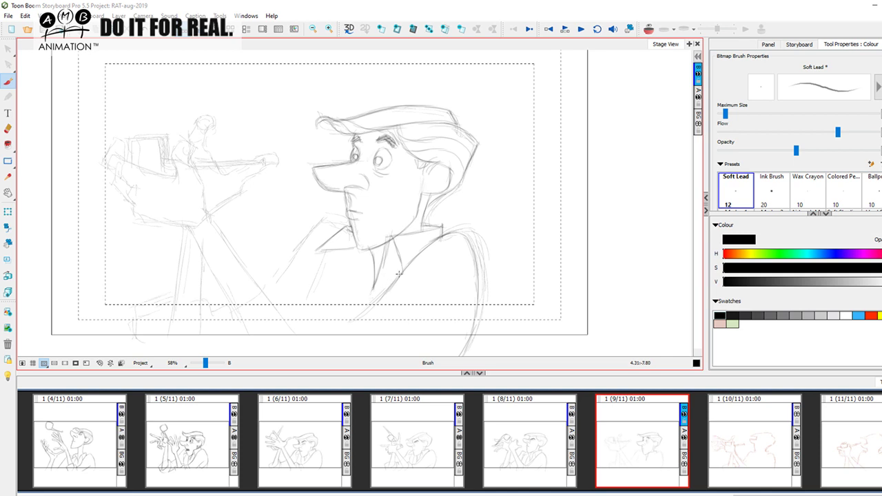
# Draw the shirt front lines and the far shoulder and upper arm in panel 9, flipping to panel 8 for reference
pyautogui.press('Left')
pyautogui.press('Right')
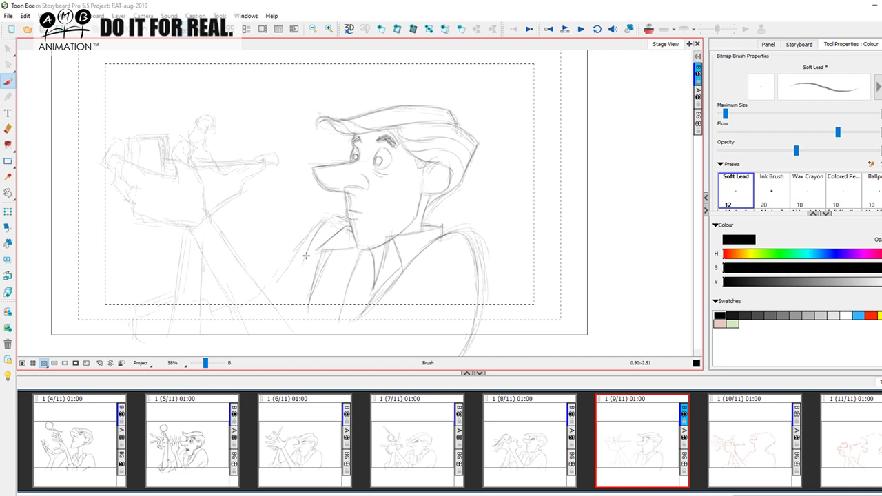
pyautogui.moveTo(270, 298)
pyautogui.mouseDown()
pyautogui.moveTo(318, 226)
pyautogui.moveTo(347, 218)
pyautogui.mouseUp()
pyautogui.press('Left')
pyautogui.press('Right')
# Draw the lower edge of the clothing between the arm and the jacket front in panel 9, comparing with panel 8
pyautogui.moveTo(418, 292); pyautogui.dragTo(415, 276)
pyautogui.moveTo(295, 288); pyautogui.dragTo(325, 305)
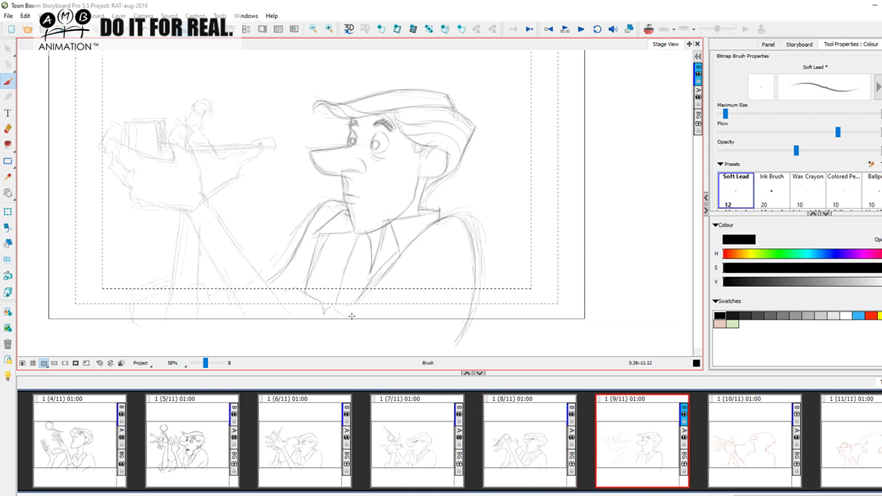
pyautogui.moveTo(328, 308); pyautogui.dragTo(338, 306)
pyautogui.press(',')
pyautogui.press('.')
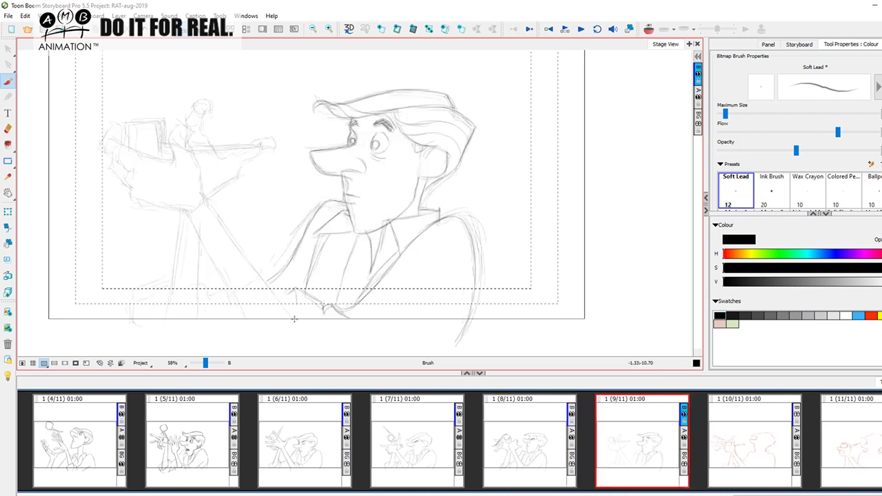
pyautogui.press(',')
pyautogui.press('.')
pyautogui.press(',')
pyautogui.press('.')
pyautogui.press(',')
pyautogui.press('.')
# Draw the sleeve lines below the chest and the near arm's diagonal line at the panel's lower edge in panel 9
pyautogui.moveTo(313, 338); pyautogui.dragTo(283, 298)
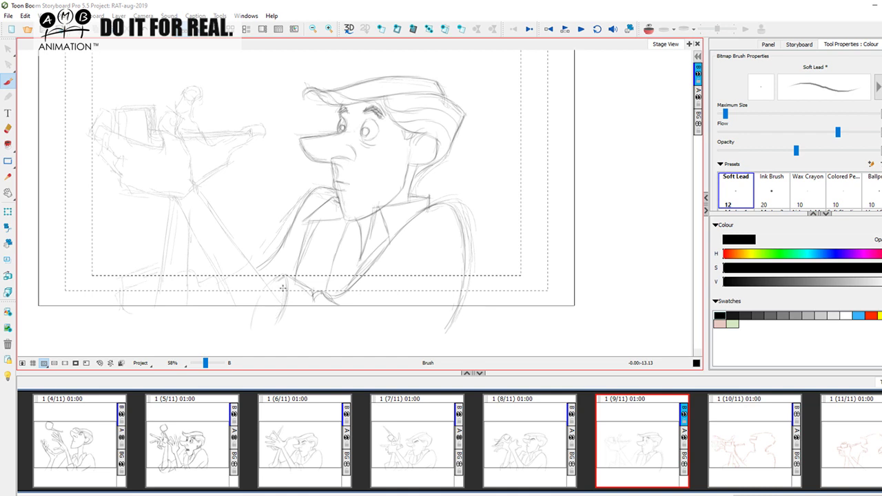
pyautogui.press(',')
pyautogui.press('.')
pyautogui.moveTo(373, 331); pyautogui.dragTo(438, 288)
pyautogui.press('f')
pyautogui.press('g')
pyautogui.press('space')
pyautogui.moveTo(293, 247); pyautogui.dragTo(301, 249)
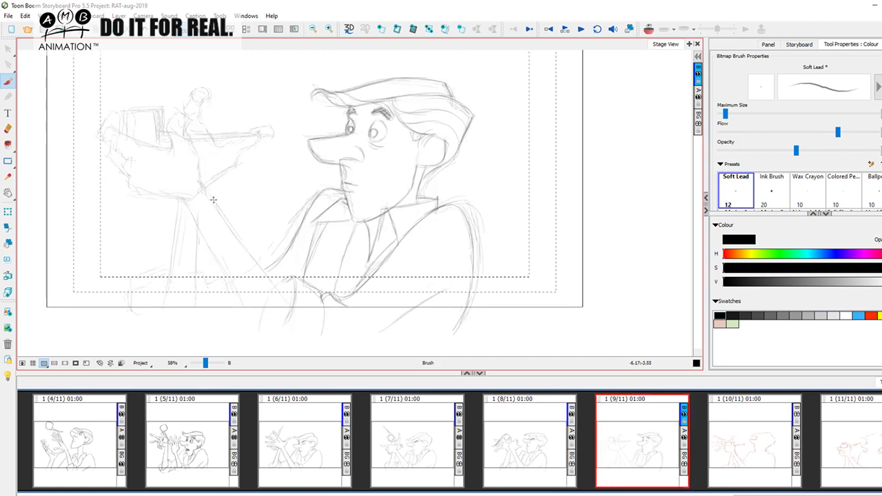
# Draw both sides of the raised forearm from the wrist down to the sleeve in panel 9, flipping to panel 8
pyautogui.moveTo(207, 188); pyautogui.dragTo(291, 291)
pyautogui.press('d')
pyautogui.press('f')
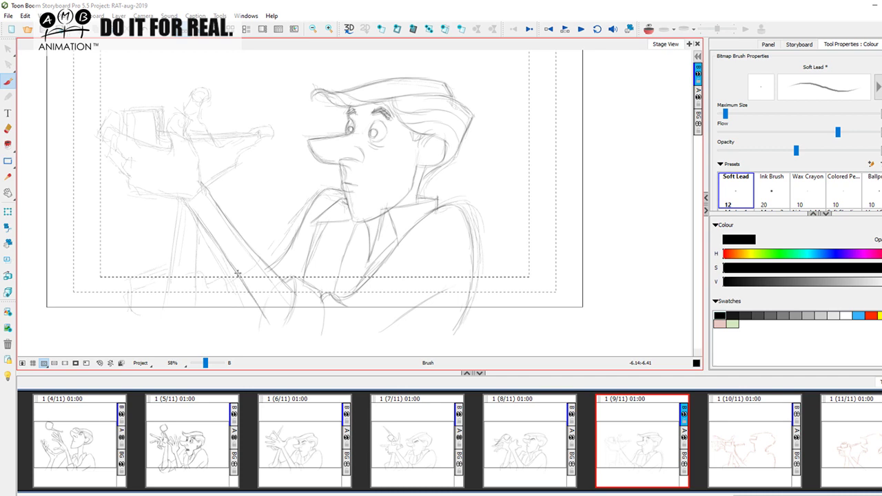
pyautogui.press('d')
pyautogui.press('f')
pyautogui.press('d')
pyautogui.press('f')
# Draw the lower edge of the near palm in panel 9, flipping to panel 8 for comparison
pyautogui.moveTo(296, 221); pyautogui.dragTo(323, 254)
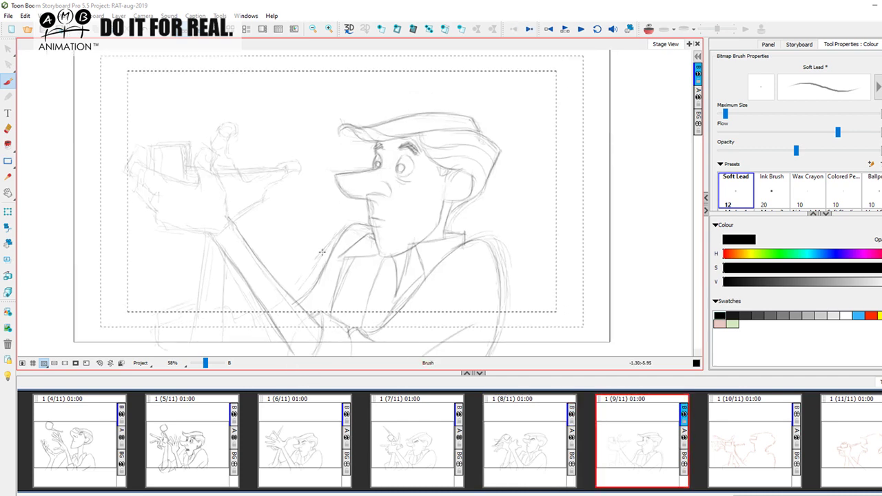
pyautogui.press('d')
pyautogui.press('f')
pyautogui.press('d')
pyautogui.press('f')
pyautogui.press('d')
pyautogui.press('f')
pyautogui.press('d')
pyautogui.press('f')
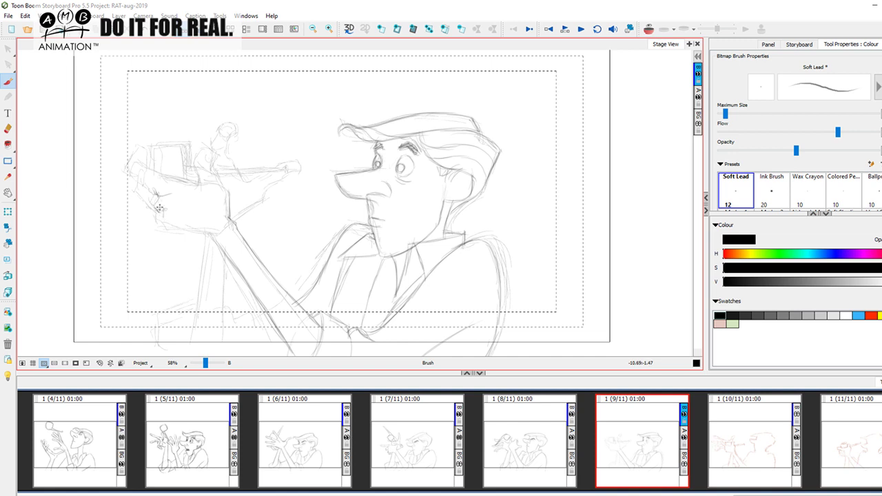
pyautogui.moveTo(166, 228); pyautogui.dragTo(219, 238)
pyautogui.press('d')
pyautogui.press('f')
pyautogui.press('d')
pyautogui.press('f')
pyautogui.press('d')
pyautogui.press('f')
# Draw the upper edge of the near hand beneath the box in panel 9, checking against panel 8
pyautogui.moveTo(168, 173); pyautogui.dragTo(199, 182)
pyautogui.press('d')
pyautogui.press('f')
pyautogui.press('d')
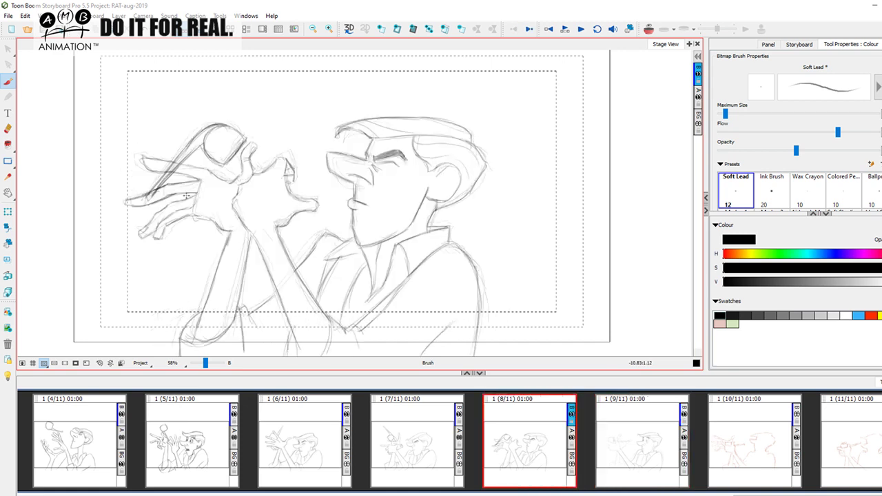
pyautogui.press('f')
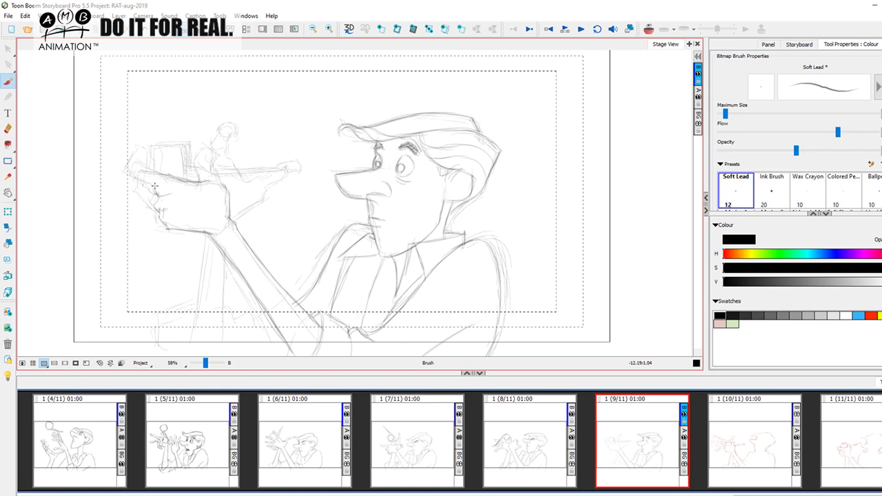
pyautogui.press('d')
pyautogui.press('f')
# Draw the curled fingertips at the outer end of the near hand in panel 9, comparing with panel 8
pyautogui.moveTo(137, 161); pyautogui.dragTo(143, 152)
pyautogui.press('d')
pyautogui.press('f')
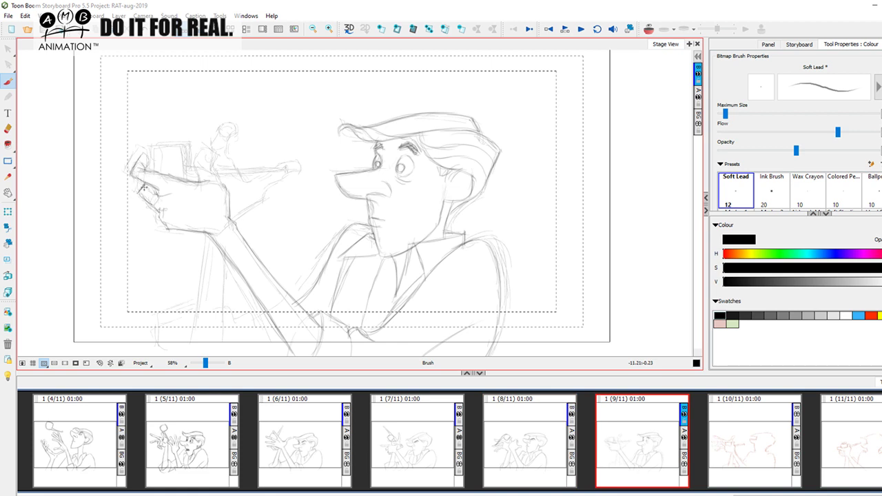
pyautogui.press('d')
pyautogui.press('f')
pyautogui.press('d')
pyautogui.press('f')
pyautogui.press('d')
pyautogui.press('f')
# Draw the near hand's thumb and the outline of the small box it holds in panel 9
pyautogui.moveTo(198, 166)
pyautogui.mouseDown()
pyautogui.moveTo(214, 157)
pyautogui.moveTo(203, 149)
pyautogui.moveTo(206, 174)
pyautogui.mouseUp()
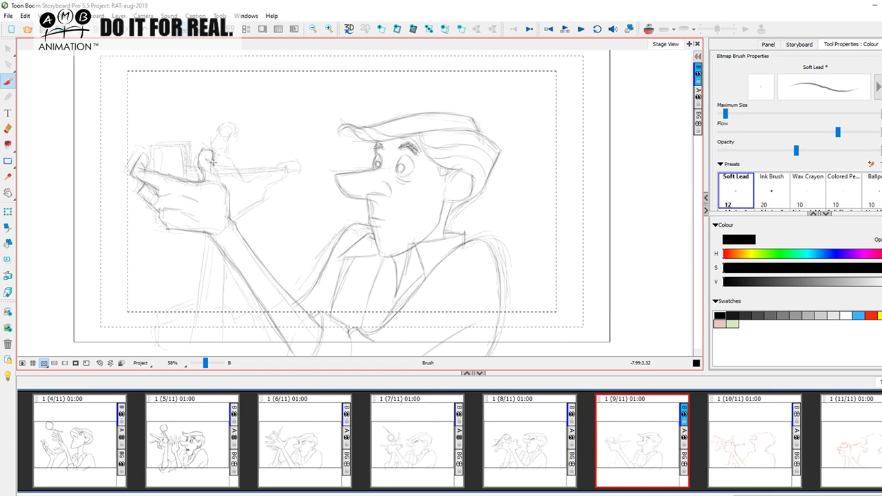
pyautogui.moveTo(213, 167); pyautogui.dragTo(224, 183)
pyautogui.press('Left')
pyautogui.press('Right')
pyautogui.moveTo(153, 146)
pyautogui.mouseDown()
pyautogui.moveTo(191, 153)
pyautogui.moveTo(189, 168)
pyautogui.moveTo(189, 148)
pyautogui.moveTo(164, 147)
pyautogui.moveTo(155, 165)
pyautogui.moveTo(155, 149)
pyautogui.moveTo(191, 150)
pyautogui.moveTo(192, 179)
pyautogui.mouseUp()
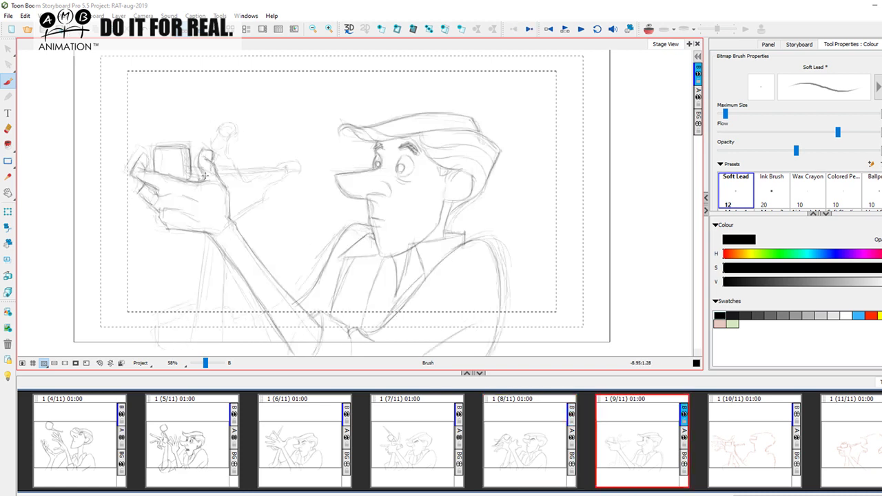
# Draw the far hand's finger extending toward the character's face in panel 9, flipping to the neighbouring panel
pyautogui.moveTo(231, 175)
pyautogui.mouseDown()
pyautogui.moveTo(272, 179)
pyautogui.moveTo(223, 185)
pyautogui.moveTo(281, 175)
pyautogui.mouseUp()
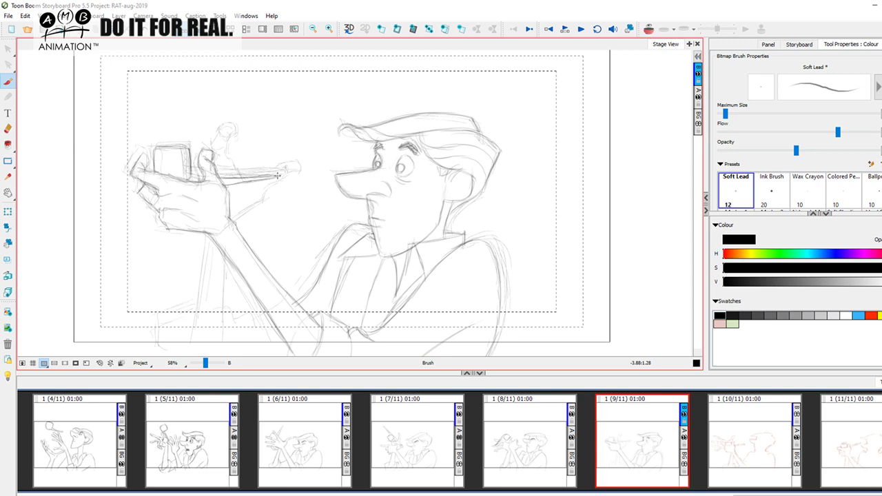
pyautogui.press(',')
pyautogui.press('.')
pyautogui.press(',')
pyautogui.press('.')
pyautogui.scroll(-1, 249, 136)
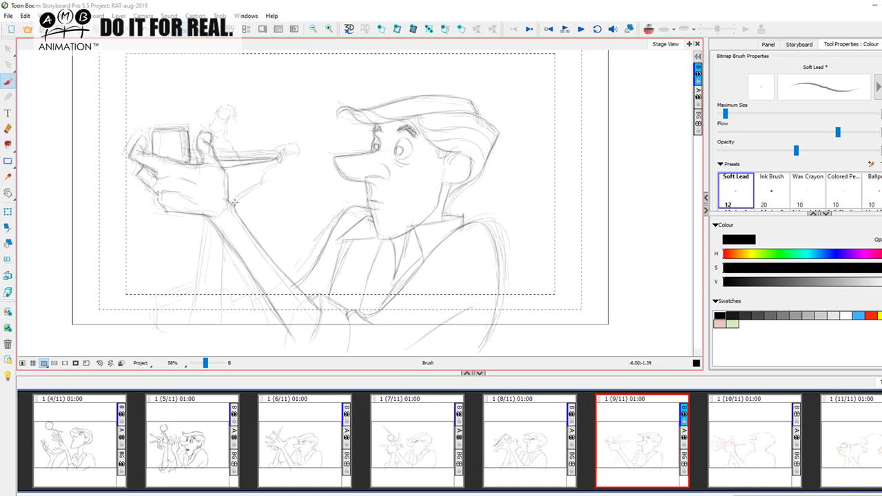
# Draw the far hand's lower edge from wrist to fingertip and its raised finger in panel 9
pyautogui.moveTo(236, 199); pyautogui.dragTo(259, 185)
pyautogui.moveTo(263, 171)
pyautogui.mouseDown()
pyautogui.moveTo(295, 144)
pyautogui.moveTo(275, 150)
pyautogui.moveTo(295, 146)
pyautogui.mouseUp()
pyautogui.press('f')
pyautogui.press('g')
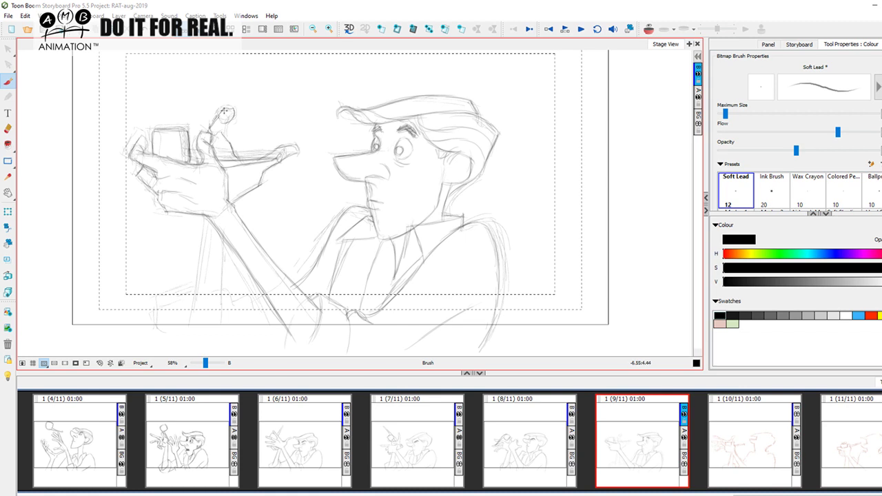
pyautogui.press('Left')
pyautogui.press('Right')
# Draw both sides of the far forearm below the hands in panel 9, comparing with panel 8
pyautogui.scroll(-1, 250, 311)
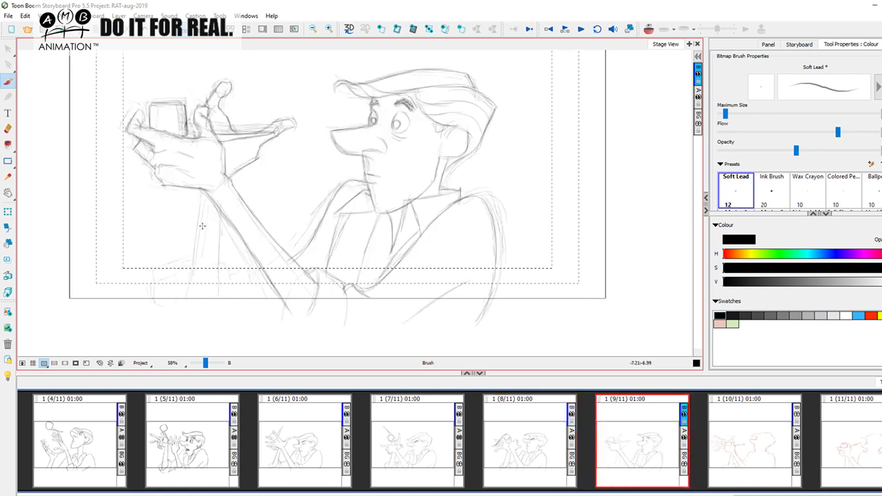
pyautogui.moveTo(195, 186); pyautogui.dragTo(190, 254)
pyautogui.moveTo(221, 201); pyautogui.dragTo(218, 265)
pyautogui.moveTo(195, 215)
pyautogui.mouseDown()
pyautogui.moveTo(182, 284)
pyautogui.moveTo(217, 288)
pyautogui.moveTo(178, 286)
pyautogui.moveTo(217, 276)
pyautogui.mouseUp()
pyautogui.press('Left')
pyautogui.press('Right')
pyautogui.press(',')
pyautogui.press('.')
# Draw the rounded sleeve opening and lower sleeve edge around the far forearm in panel 9
pyautogui.moveTo(184, 263)
pyautogui.mouseDown()
pyautogui.moveTo(151, 288)
pyautogui.moveTo(171, 299)
pyautogui.moveTo(218, 277)
pyautogui.mouseUp()
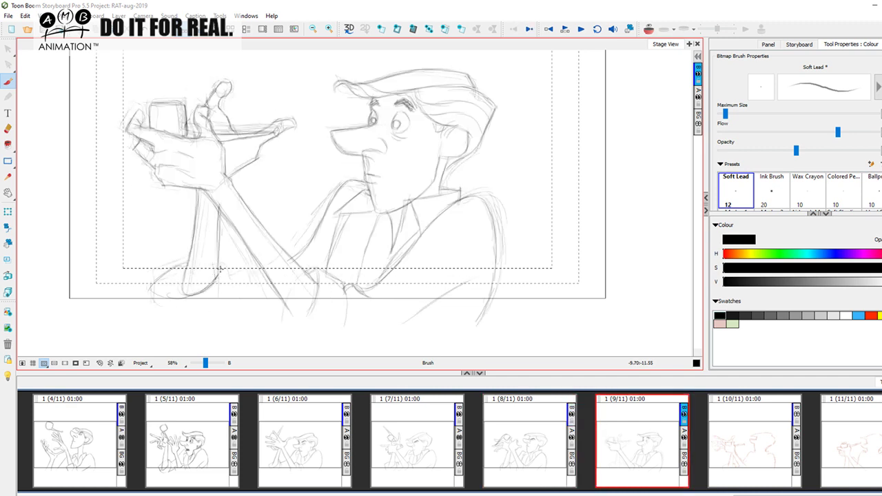
pyautogui.moveTo(153, 300)
pyautogui.mouseDown()
pyautogui.moveTo(187, 312)
pyautogui.moveTo(233, 280)
pyautogui.mouseUp()
pyautogui.press('Left')
pyautogui.press('Right')
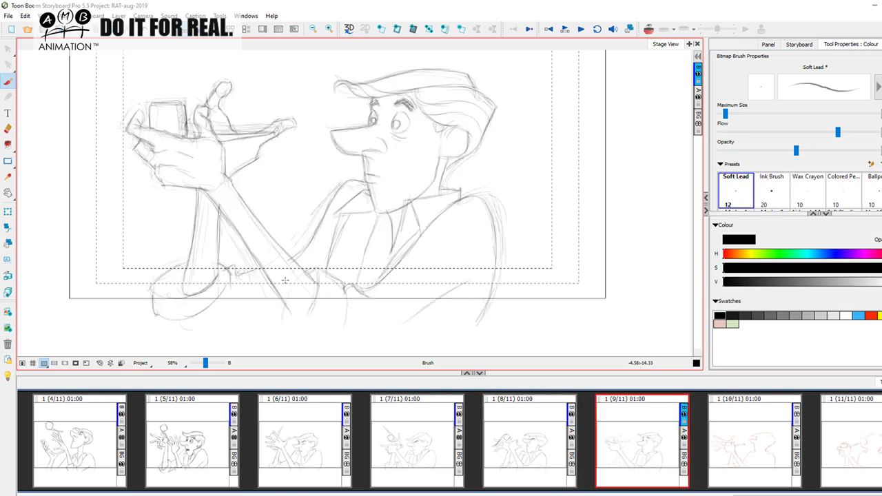
pyautogui.press('Left')
pyautogui.press('Right')
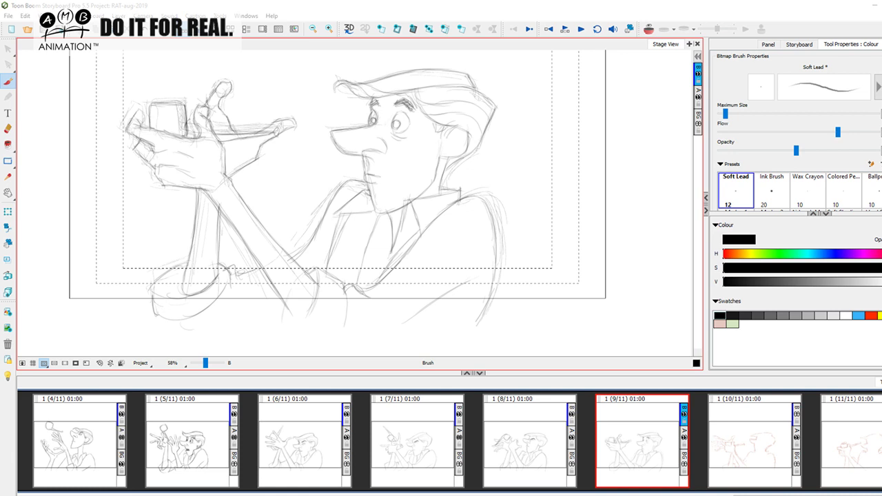
# Draw the fold lines beside the far sleeve opening in panel 9, comparing with panels 8 and 10
pyautogui.click(566, 447)
pyautogui.click(642, 454)
pyautogui.click(749, 448)
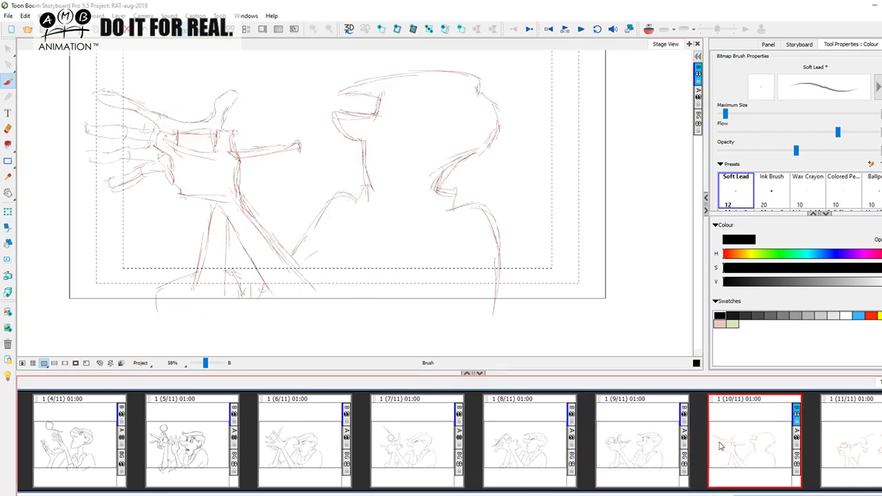
pyautogui.click(649, 460)
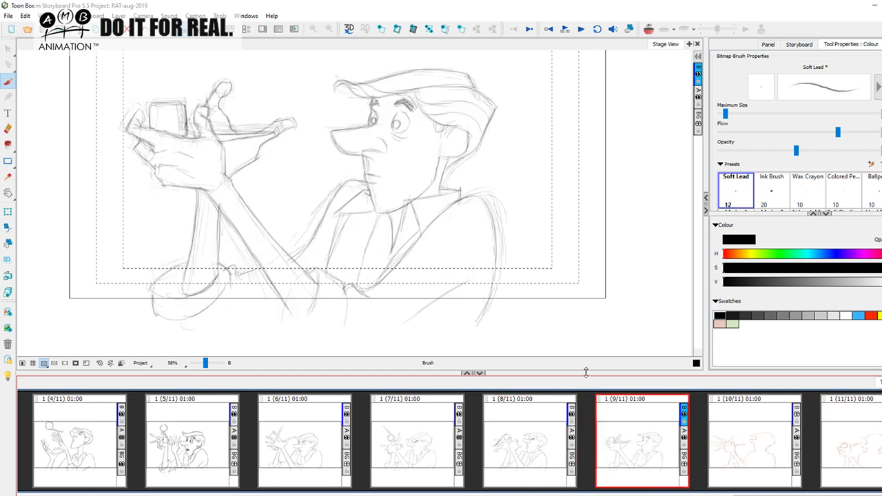
pyautogui.press('a')
pyautogui.press('s')
pyautogui.press('a')
pyautogui.press('s')
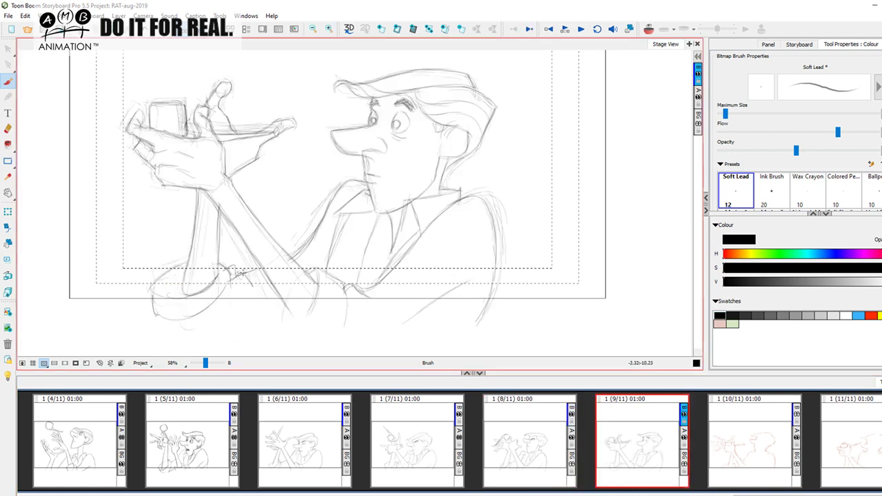
pyautogui.press('a')
pyautogui.press('s')
pyautogui.press('a')
pyautogui.press('s')
pyautogui.press('a')
pyautogui.press('s')
pyautogui.press('a')
pyautogui.press('s')
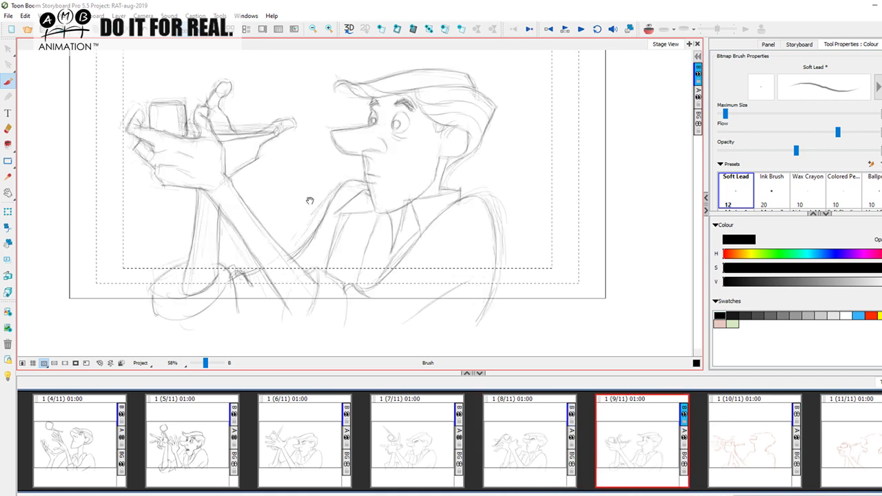
# Compare the finished panel 9 drawing with panels 8 and 10, and undo a stray stroke below the near hand
pyautogui.moveTo(310, 200); pyautogui.dragTo(314, 252)
pyautogui.click(515, 453)
pyautogui.click(652, 456)
pyautogui.click(743, 449)
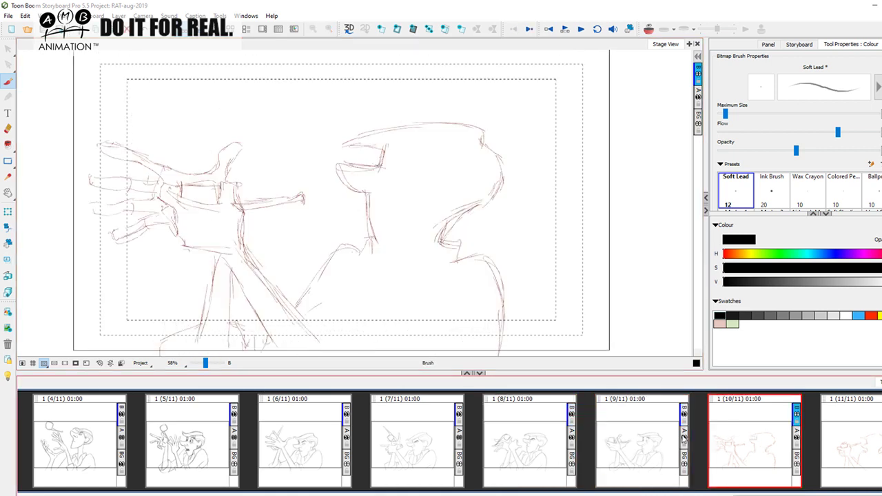
pyautogui.click(554, 455)
pyautogui.click(642, 441)
pyautogui.moveTo(288, 291); pyautogui.dragTo(290, 262)
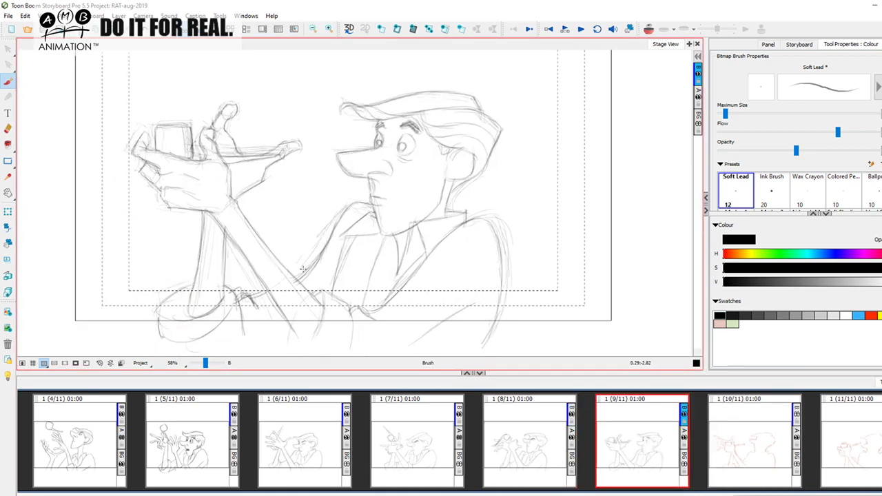
pyautogui.press('a')
pyautogui.press('s')
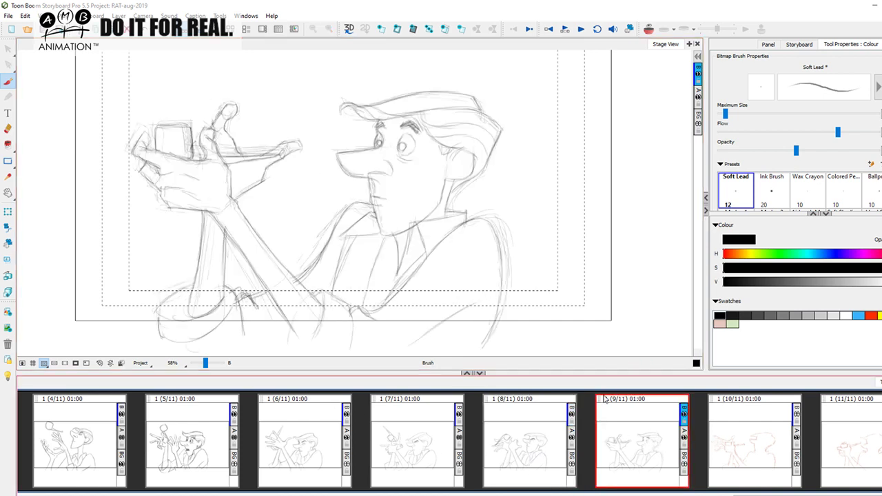
pyautogui.moveTo(165, 206)
pyautogui.mouseDown()
pyautogui.moveTo(224, 209)
pyautogui.moveTo(298, 142)
pyautogui.moveTo(260, 156)
pyautogui.moveTo(227, 136)
pyautogui.moveTo(229, 149)
pyautogui.moveTo(220, 126)
pyautogui.moveTo(141, 135)
pyautogui.moveTo(132, 146)
pyautogui.moveTo(146, 159)
pyautogui.moveTo(138, 170)
pyautogui.moveTo(162, 205)
pyautogui.moveTo(205, 220)
pyautogui.mouseUp()
pyautogui.hotkey('ctrl', 'z')
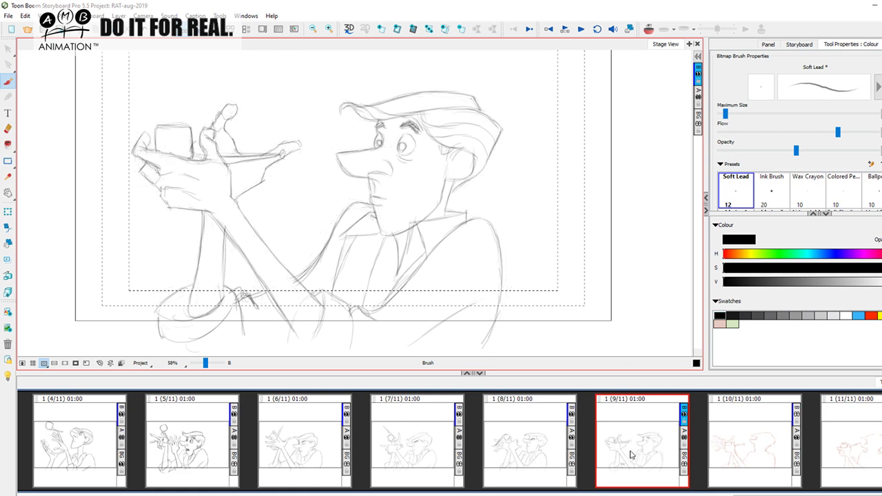
# Flip through panels 6 to 11 to check how the poses flow, ending on panel 10
pyautogui.click(545, 441)
pyautogui.click(319, 448)
pyautogui.click(428, 448)
pyautogui.click(532, 443)
pyautogui.click(656, 444)
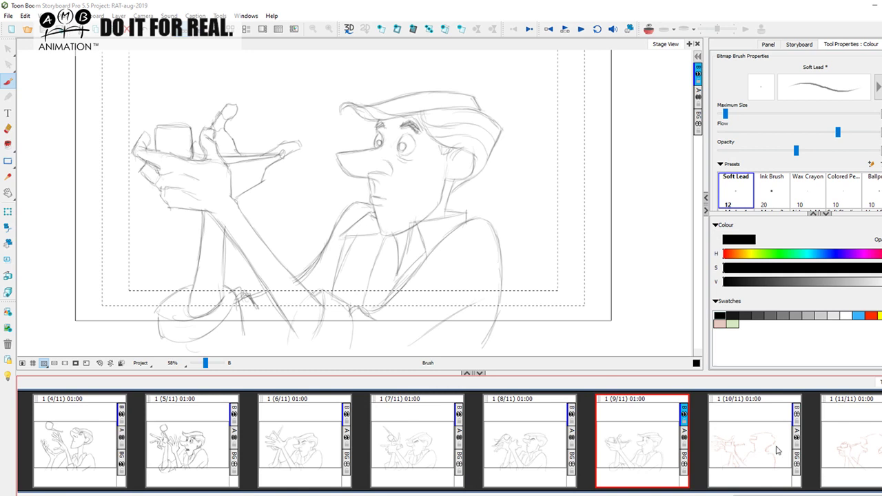
pyautogui.click(771, 446)
pyautogui.click(647, 449)
pyautogui.click(769, 442)
pyautogui.click(848, 442)
pyautogui.click(767, 443)
pyautogui.click(651, 446)
pyautogui.click(744, 441)
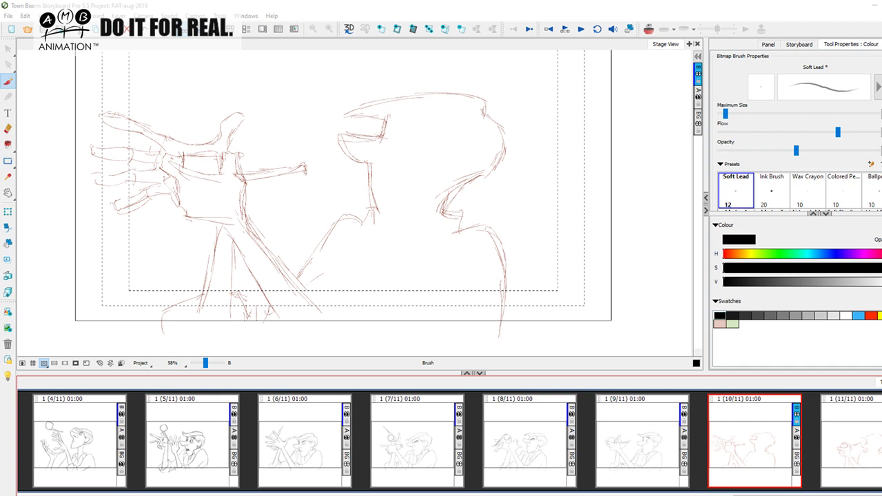
pyautogui.click(754, 444)
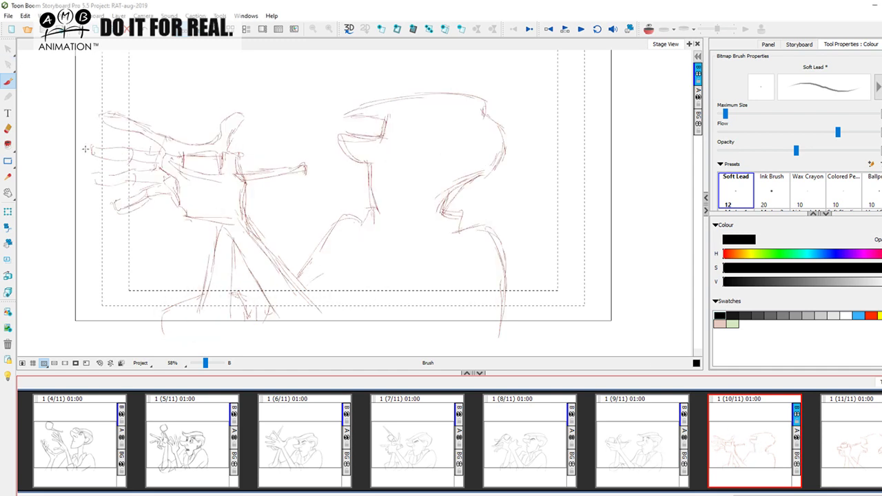
# Recolour all the rough lines on layer A of panel 10 to light grey
pyautogui.click(697, 91)
pyautogui.click(8, 49)
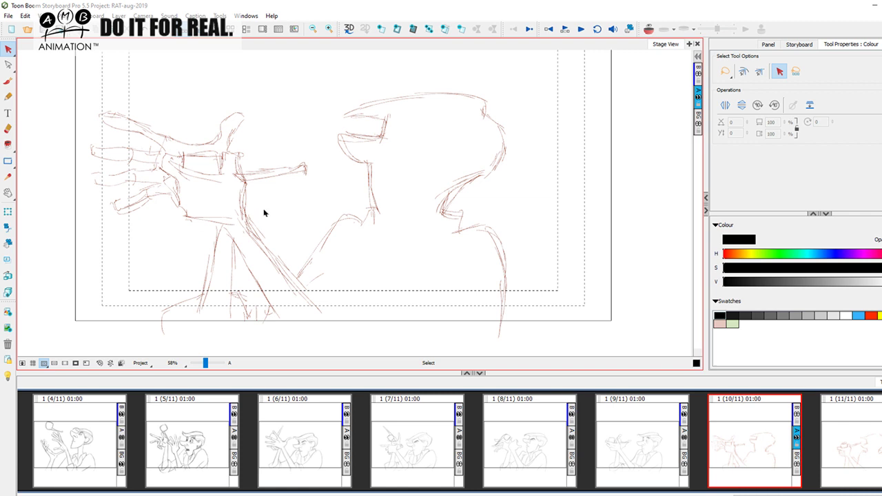
pyautogui.hotkey('ctrl', 'a')
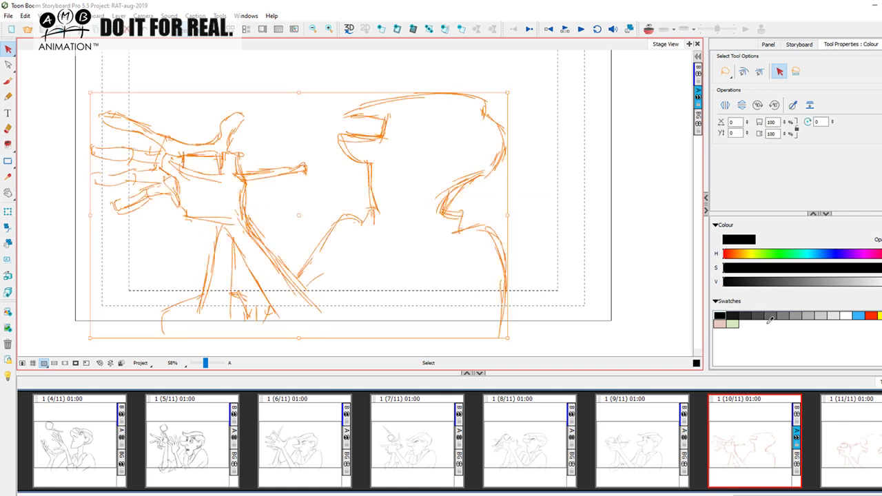
pyautogui.click(819, 315)
pyautogui.click(592, 282)
# Set the brush colour to black and make layer B of panel 10 active with the Soft Lead brush
pyautogui.click(8, 81)
pyautogui.click(658, 456)
pyautogui.click(749, 432)
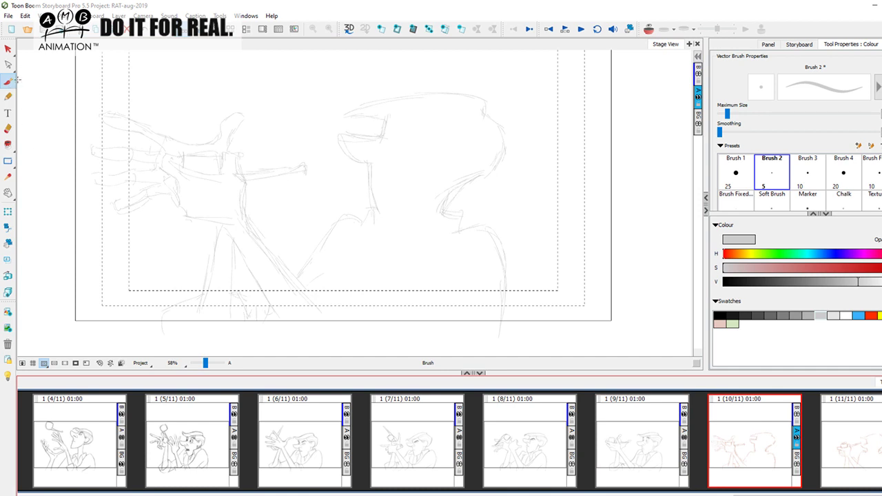
pyautogui.click(720, 315)
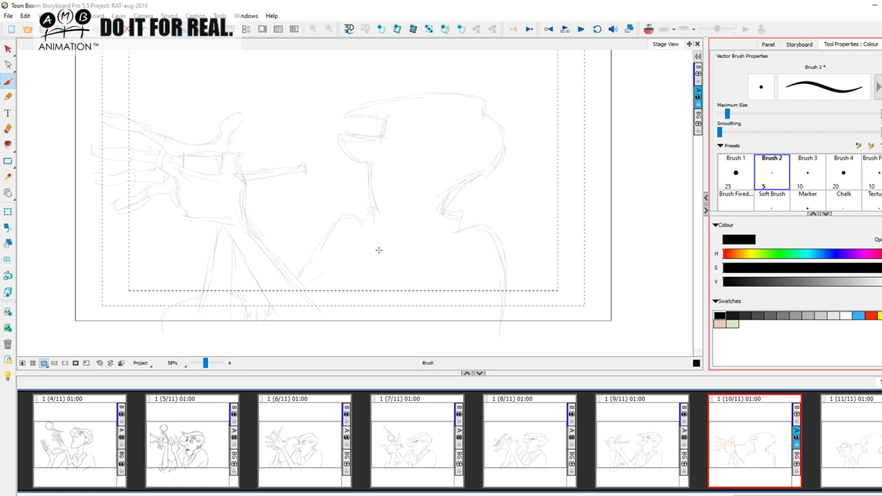
pyautogui.click(697, 77)
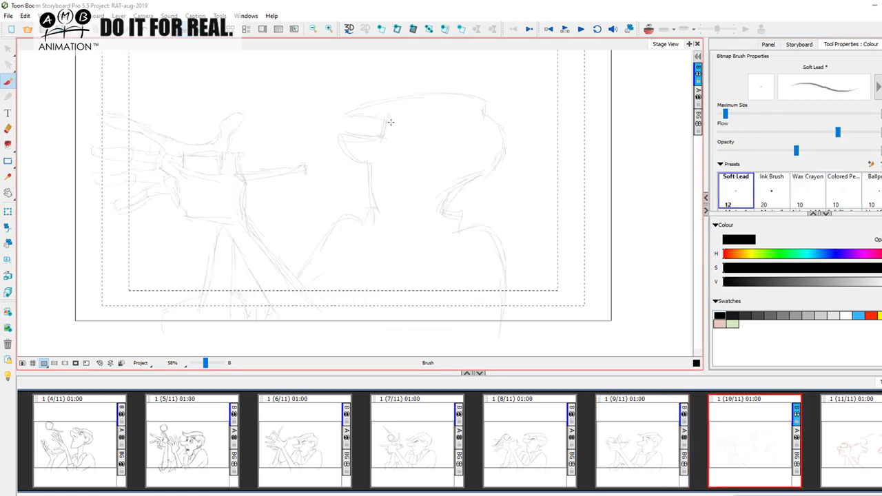
# Draw the top and underside of the character's nose in panel 10, flipping to panel 9 for reference
pyautogui.press('a')
pyautogui.press('f')
pyautogui.moveTo(381, 136)
pyautogui.mouseDown()
pyautogui.moveTo(338, 132)
pyautogui.moveTo(349, 134)
pyautogui.moveTo(338, 148)
pyautogui.moveTo(336, 138)
pyautogui.moveTo(347, 159)
pyautogui.moveTo(341, 149)
pyautogui.moveTo(375, 171)
pyautogui.mouseUp()
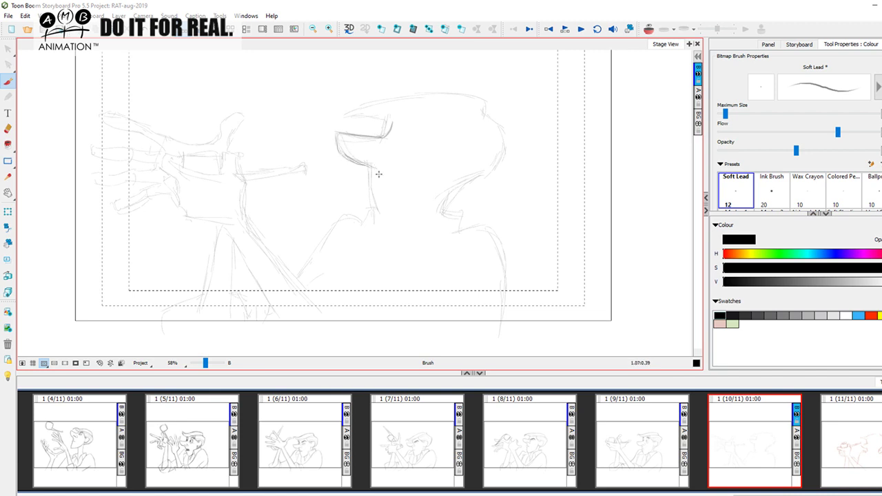
pyautogui.press('Left')
pyautogui.press('Right')
pyautogui.press('Left')
pyautogui.press('Right')
# Draw the far eye at the bridge of the nose in panel 10, comparing with panel 9
pyautogui.moveTo(388, 124); pyautogui.dragTo(379, 136)
pyautogui.press('Left')
pyautogui.press('Right')
pyautogui.press('Left')
pyautogui.press('Right')
# Draw the far eyebrow above the nose bridge in panel 10, flipping repeatedly to panel 9
pyautogui.moveTo(385, 122); pyautogui.dragTo(393, 118)
pyautogui.press('Left')
pyautogui.press('Right')
pyautogui.press('Left')
pyautogui.press('Right')
pyautogui.press('Left')
pyautogui.press('Right')
pyautogui.press('Left')
pyautogui.press('Right')
# Draw the near eye with its round pupil in panel 10, checking against panel 9
pyautogui.moveTo(402, 140); pyautogui.dragTo(405, 141)
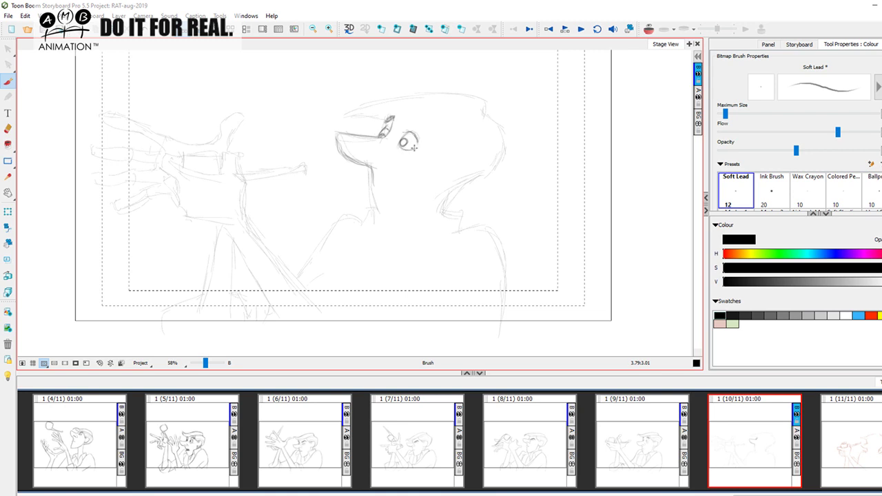
pyautogui.press('Left')
pyautogui.press('Right')
pyautogui.press('Left')
pyautogui.press('Right')
# Draw the near eyebrow above the near eye in panel 10, comparing with panel 9
pyautogui.moveTo(422, 120)
pyautogui.mouseDown()
pyautogui.moveTo(428, 128)
pyautogui.moveTo(410, 119)
pyautogui.moveTo(428, 125)
pyautogui.mouseUp()
pyautogui.press('Left')
pyautogui.press('Right')
pyautogui.press('Left')
pyautogui.press('Right')
# Draw the nostril curve and the upper lip line below the nose in panel 10, flipping to panel 9
pyautogui.moveTo(366, 161); pyautogui.dragTo(392, 167)
pyautogui.press('Left')
pyautogui.press('Right')
pyautogui.press('Left')
pyautogui.press('Right')
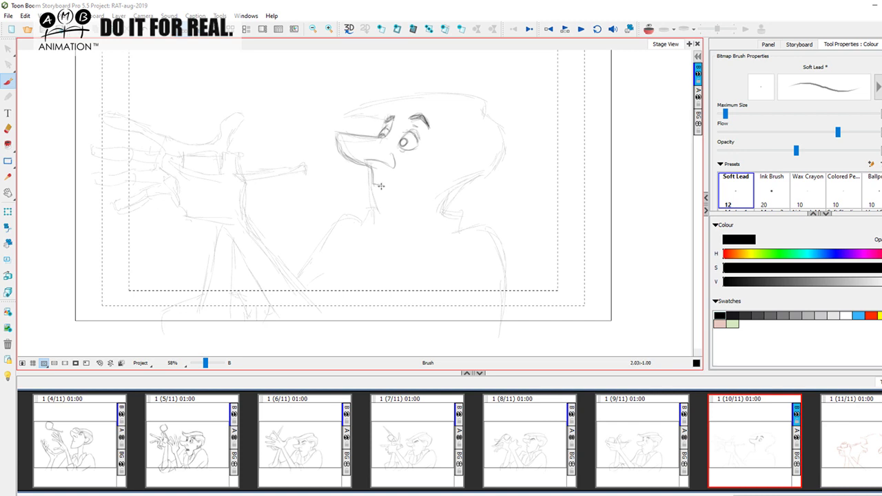
# Draw the slightly open mouth and lower lip in panel 10, flipping to panel 9 for comparison
pyautogui.press('Left')
pyautogui.press('Right')
pyautogui.moveTo(377, 188); pyautogui.dragTo(387, 191)
pyautogui.press('Left')
pyautogui.press('Right')
# Draw the chin and the front of the jaw below the mouth in panel 10, checking against panel 9
pyautogui.moveTo(372, 208)
pyautogui.mouseDown()
pyautogui.moveTo(380, 233)
pyautogui.moveTo(422, 217)
pyautogui.mouseUp()
pyautogui.press('Left')
pyautogui.press('Right')
pyautogui.press('Left')
pyautogui.press('Right')
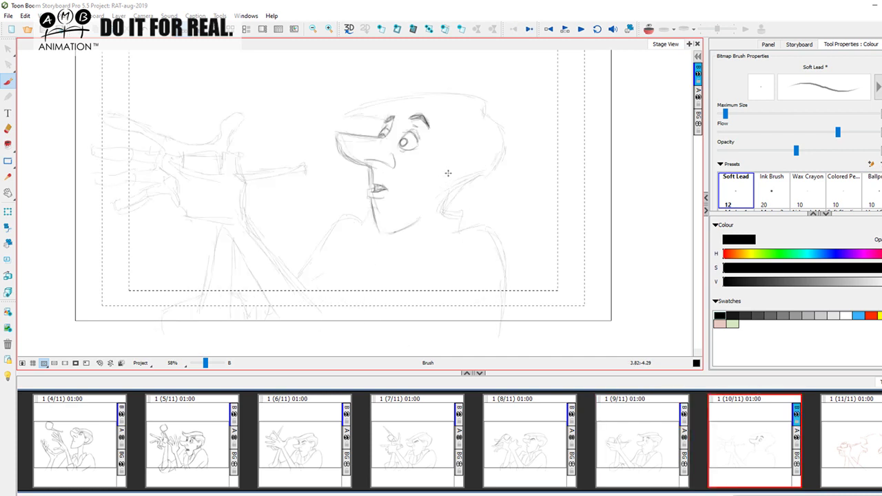
# Draw the jawline from the chin up to the base of the ear in panel 10, comparing with panel 9
pyautogui.moveTo(445, 184); pyautogui.dragTo(437, 201)
pyautogui.press('Left')
pyautogui.press('Right')
pyautogui.moveTo(449, 171)
pyautogui.mouseDown()
pyautogui.moveTo(419, 217)
pyautogui.moveTo(429, 213)
pyautogui.moveTo(377, 232)
pyautogui.mouseUp()
pyautogui.press('Left')
pyautogui.press('Right')
# Sketch the outer curve of the ear in panel 10, flipping back and forth to panel 9
pyautogui.moveTo(452, 152)
pyautogui.mouseDown()
pyautogui.moveTo(459, 147)
pyautogui.moveTo(474, 169)
pyautogui.mouseUp()
pyautogui.press('Left')
pyautogui.press('Right')
pyautogui.press('Left')
pyautogui.press('Right')
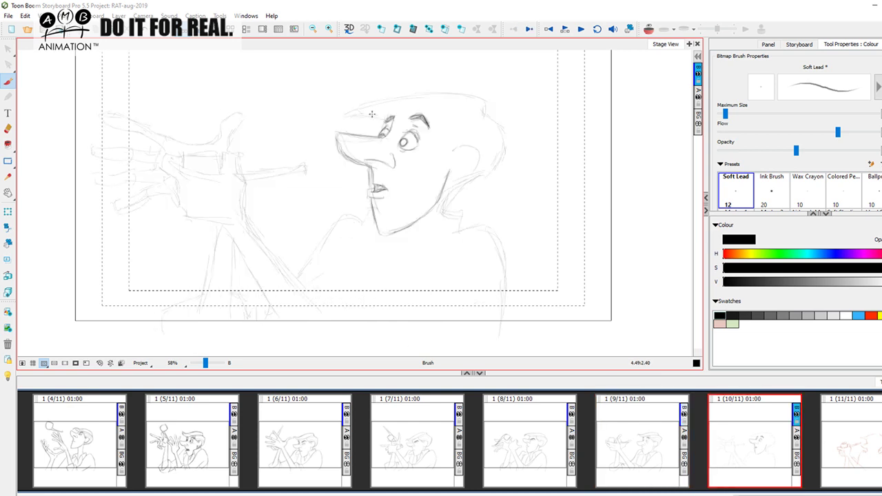
# Draw the hairline across the forehead and down to the ear in panel 10, matching it against panel 9
pyautogui.press('Left')
pyautogui.press('Right')
pyautogui.press('Left')
pyautogui.press('Right')
pyautogui.press('Left')
pyautogui.press('Right')
pyautogui.press('Left')
pyautogui.press('Right')
pyautogui.press('Left')
pyautogui.press('Right')
pyautogui.moveTo(451, 151); pyautogui.dragTo(456, 157)
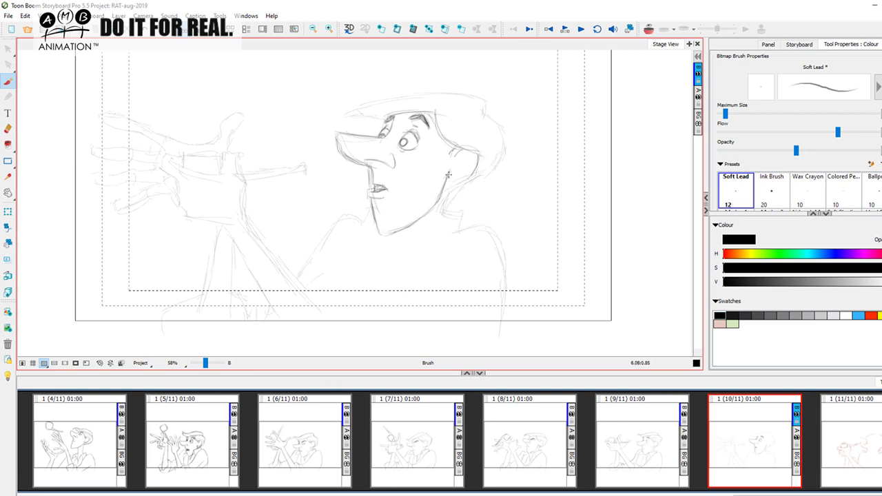
# Complete the ear's lower edge behind the jaw in panel 10, comparing with panel 9
pyautogui.moveTo(446, 175); pyautogui.dragTo(474, 173)
pyautogui.press('Left')
pyautogui.press('Right')
pyautogui.press('Left')
pyautogui.press('Right')
# Draw the back of the hair from the crown down to the nape in panel 10, flipping to panel 9
pyautogui.moveTo(438, 115)
pyautogui.mouseDown()
pyautogui.moveTo(433, 110)
pyautogui.moveTo(473, 111)
pyautogui.moveTo(502, 130)
pyautogui.moveTo(488, 115)
pyautogui.moveTo(505, 142)
pyautogui.moveTo(490, 168)
pyautogui.moveTo(449, 194)
pyautogui.moveTo(463, 181)
pyautogui.moveTo(441, 227)
pyautogui.mouseUp()
pyautogui.press('Left')
pyautogui.press('Right')
pyautogui.press('Left')
pyautogui.press('Right')
pyautogui.press('Left')
pyautogui.press('Right')
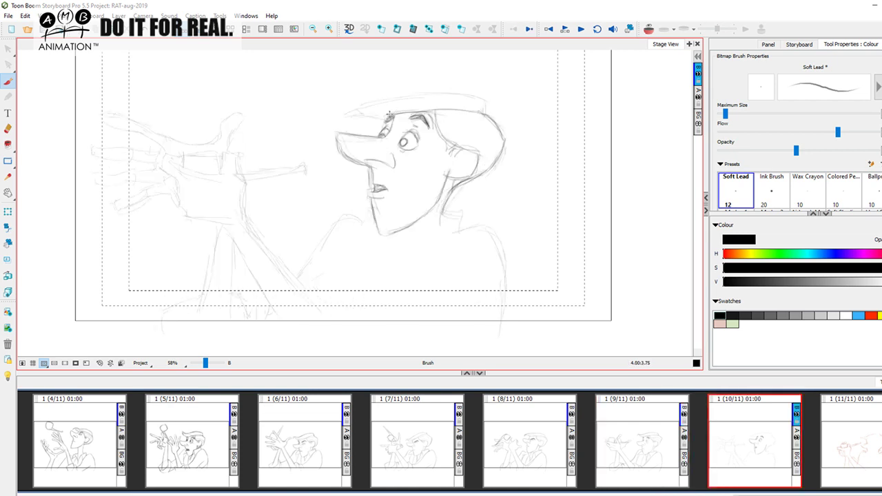
# Draw the swept top of the hair with its pointed front tip in panel 10, checking against panel 9
pyautogui.moveTo(387, 115)
pyautogui.mouseDown()
pyautogui.moveTo(344, 112)
pyautogui.moveTo(412, 91)
pyautogui.moveTo(462, 95)
pyautogui.mouseUp()
pyautogui.press('Left')
pyautogui.press('Right')
pyautogui.press('Left')
pyautogui.press('Right')
pyautogui.moveTo(411, 92); pyautogui.dragTo(482, 100)
pyautogui.press('Left')
pyautogui.press('Right')
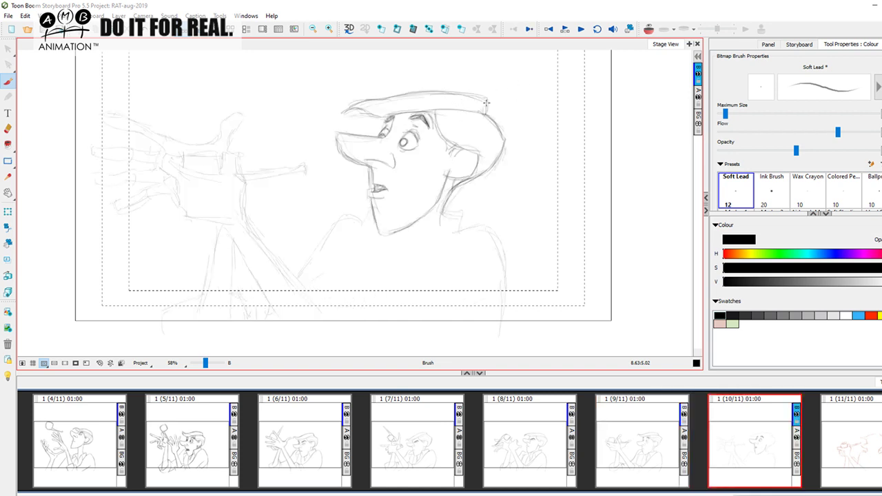
# Add the inner strand lines and close the rear end of the top hair in panel 10, comparing with panel 9
pyautogui.moveTo(358, 101)
pyautogui.mouseDown()
pyautogui.moveTo(399, 117)
pyautogui.moveTo(387, 97)
pyautogui.moveTo(406, 107)
pyautogui.mouseUp()
pyautogui.press('Left')
pyautogui.press('Right')
pyautogui.press('Left')
pyautogui.press('Right')
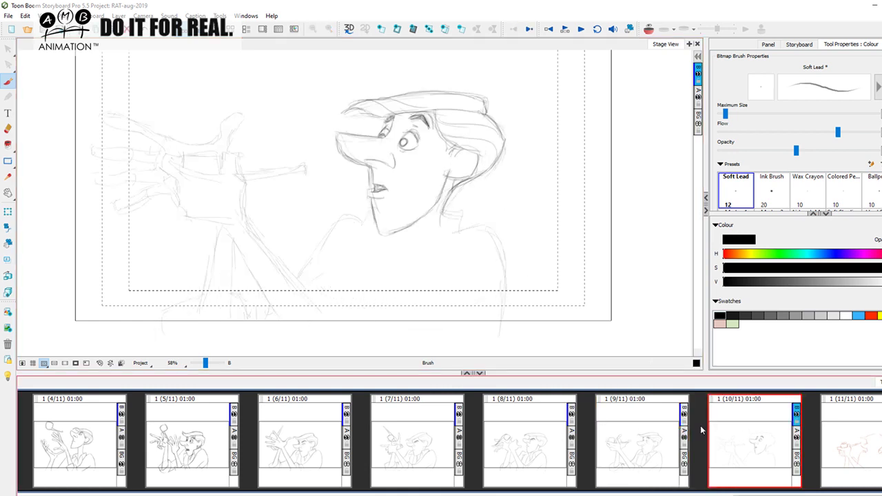
# Review the pose progression by viewing panels 6 to 10 in sequence
pyautogui.click(517, 454)
pyautogui.click(748, 422)
pyautogui.click(326, 444)
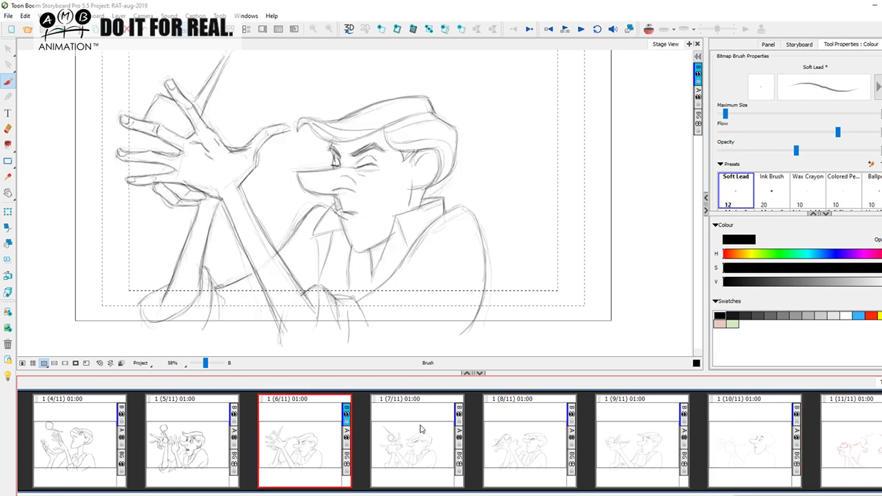
pyautogui.click(420, 430)
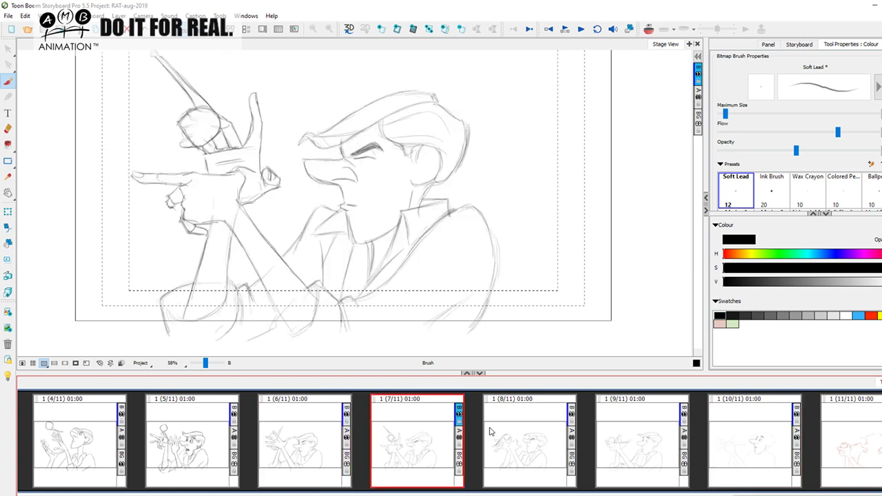
pyautogui.click(530, 430)
pyautogui.click(646, 434)
pyautogui.click(747, 428)
pyautogui.click(512, 423)
pyautogui.click(631, 424)
pyautogui.click(327, 437)
pyautogui.click(422, 440)
pyautogui.click(538, 441)
pyautogui.click(640, 434)
pyautogui.click(745, 432)
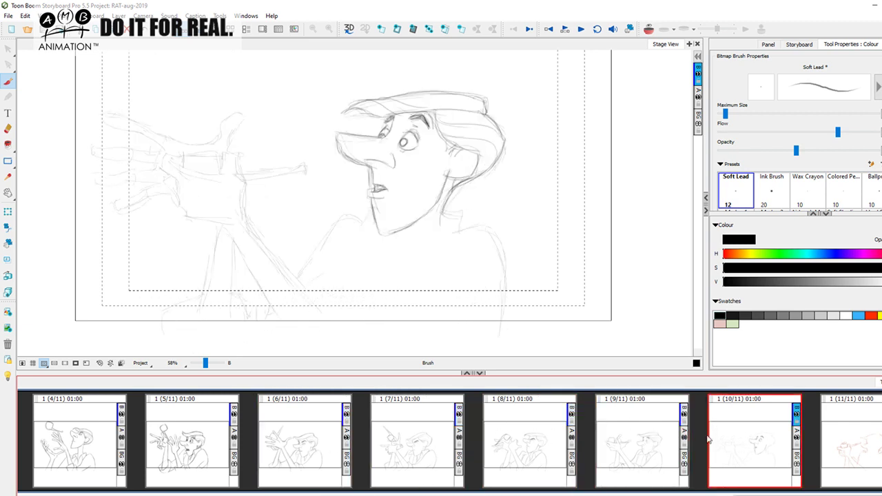
# Compare the head in panel 10 with panel 9 by alternating between the two panels
pyautogui.click(659, 439)
pyautogui.click(726, 430)
pyautogui.click(641, 443)
pyautogui.click(742, 435)
pyautogui.click(642, 442)
pyautogui.click(742, 437)
pyautogui.click(644, 441)
pyautogui.click(755, 431)
# Draw the neck line and the near shirt collar flap in panel 10 with onion skin turned on
pyautogui.moveTo(447, 198); pyautogui.dragTo(439, 234)
pyautogui.press('Left')
pyautogui.press('.')
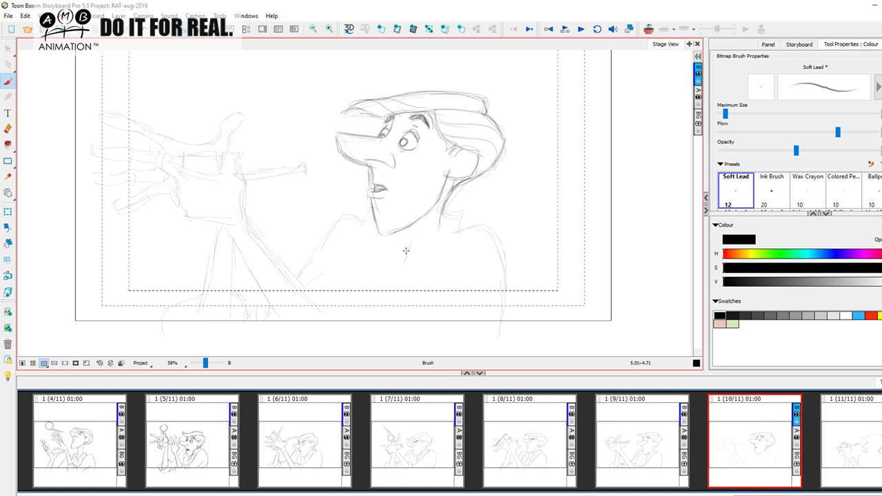
pyautogui.hotkey('alt', 'o')
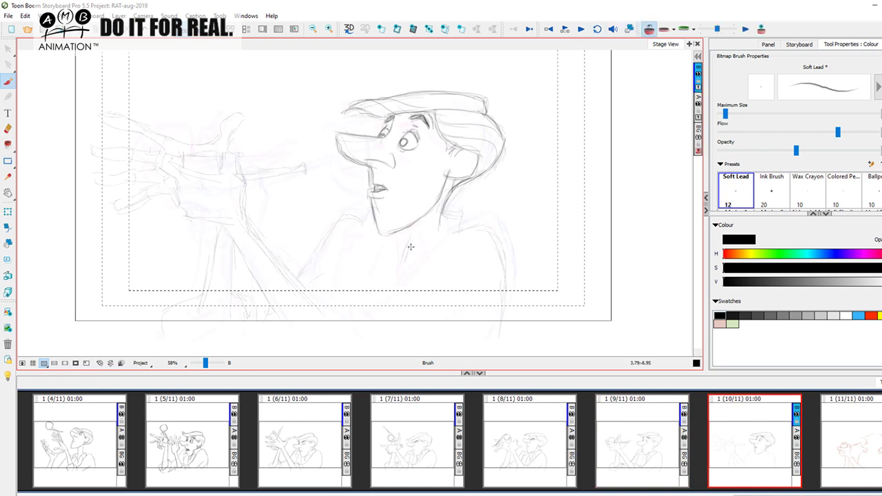
pyautogui.moveTo(421, 229); pyautogui.dragTo(394, 283)
pyautogui.moveTo(399, 236); pyautogui.dragTo(395, 282)
pyautogui.moveTo(410, 248); pyautogui.dragTo(398, 277)
pyautogui.moveTo(421, 226)
pyautogui.mouseDown()
pyautogui.moveTo(458, 213)
pyautogui.moveTo(442, 213)
pyautogui.moveTo(458, 231)
pyautogui.mouseUp()
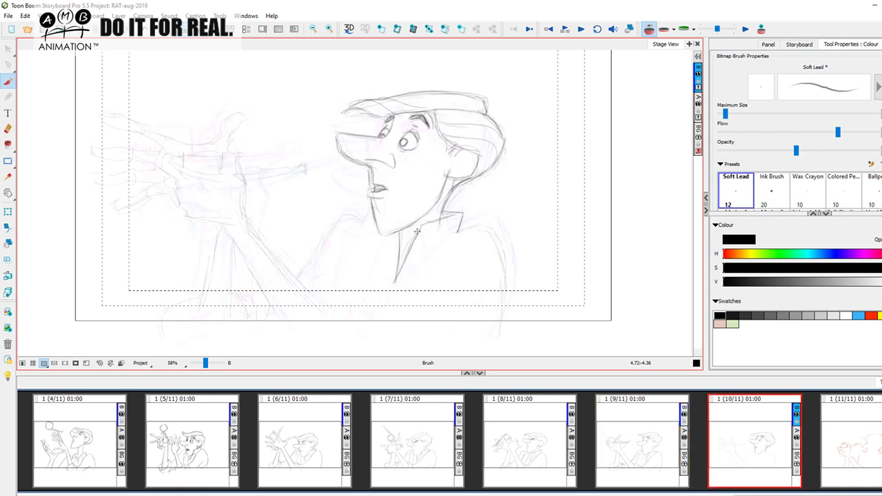
# Finish the collar's back corner and front fold in panel 10, comparing with the neighbouring panel, and turn onion skin off
pyautogui.moveTo(461, 214); pyautogui.dragTo(464, 228)
pyautogui.press(',')
pyautogui.press('.')
pyautogui.press(',')
pyautogui.press('.')
pyautogui.hotkey('alt', 'e')
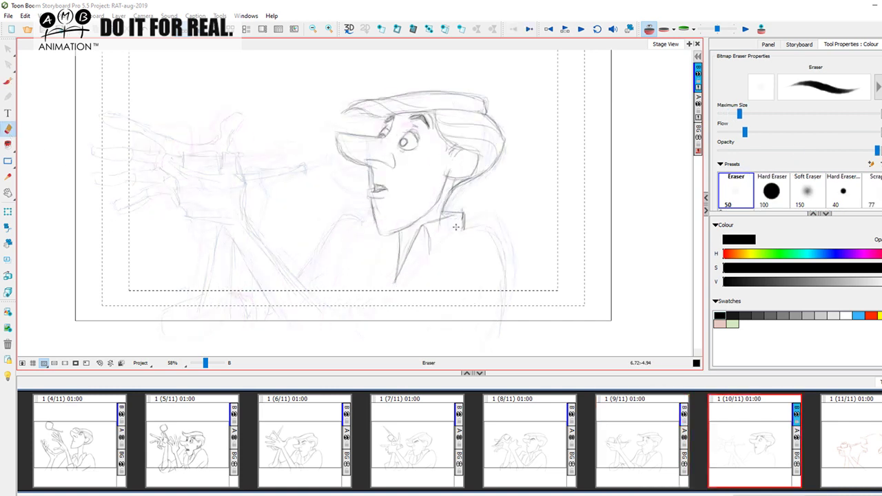
pyautogui.hotkey('alt', 'b')
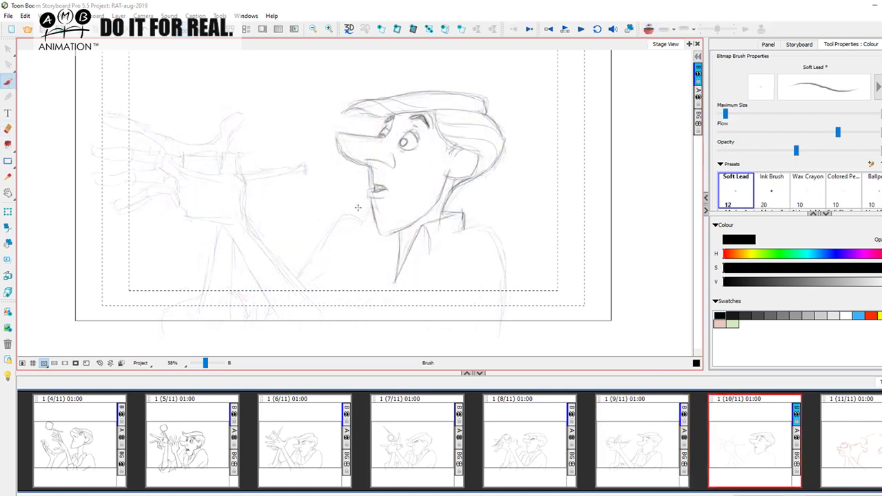
# Draw the far collar flap below the chin in panel 10, flipping to panel 9
pyautogui.click(648, 30)
pyautogui.click(648, 30)
pyautogui.press('Left')
pyautogui.press('Right')
pyautogui.moveTo(390, 239); pyautogui.dragTo(395, 279)
pyautogui.press('Left')
pyautogui.press('Right')
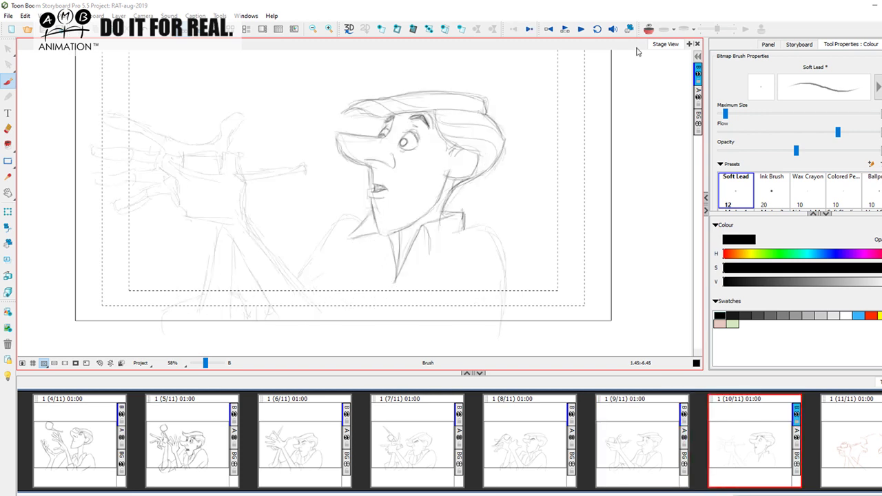
# Draw the far shoulder and the adjoining shirt line in panel 10, using onion skin temporarily as a guide
pyautogui.click(648, 30)
pyautogui.moveTo(340, 255)
pyautogui.mouseDown()
pyautogui.moveTo(336, 295)
pyautogui.moveTo(326, 240)
pyautogui.moveTo(343, 219)
pyautogui.moveTo(361, 218)
pyautogui.mouseUp()
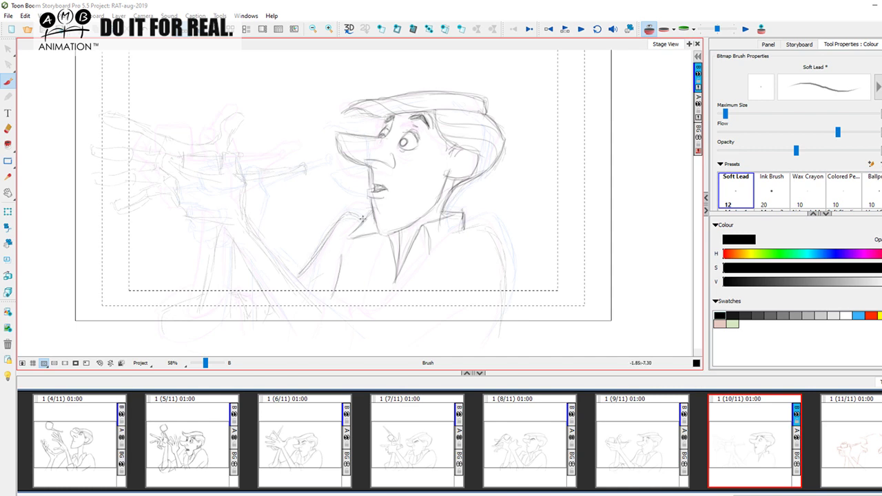
pyautogui.press('Left')
pyautogui.press('Right')
pyautogui.click(649, 30)
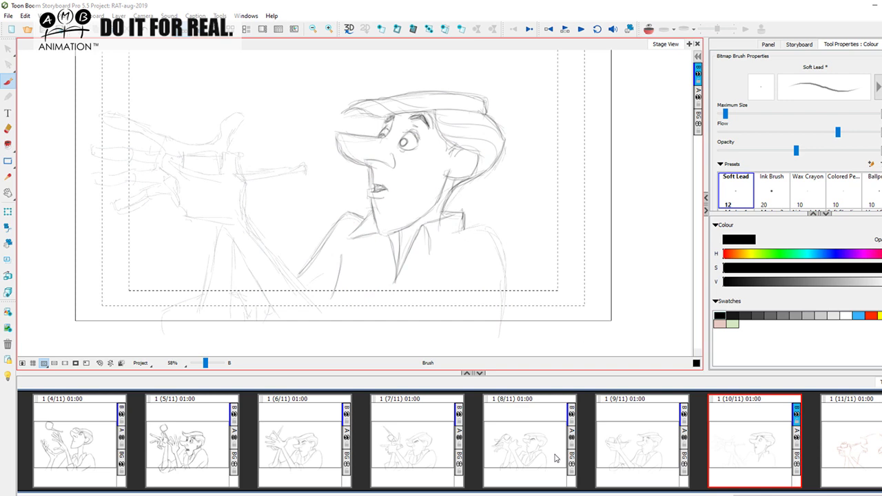
# Examine the motion across panels 5 to 10 by viewing them repeatedly in sequence, ending on panel 10
pyautogui.click(438, 434)
pyautogui.click(553, 447)
pyautogui.click(658, 431)
pyautogui.click(763, 415)
pyautogui.click(545, 452)
pyautogui.click(786, 423)
pyautogui.click(645, 438)
pyautogui.click(769, 421)
pyautogui.click(641, 451)
pyautogui.click(757, 429)
pyautogui.click(658, 434)
pyautogui.click(548, 443)
pyautogui.click(633, 437)
pyautogui.click(752, 433)
pyautogui.click(643, 445)
pyautogui.click(544, 443)
pyautogui.click(445, 439)
pyautogui.click(543, 446)
pyautogui.click(647, 438)
pyautogui.click(719, 429)
pyautogui.click(191, 433)
pyautogui.click(314, 430)
pyautogui.click(436, 429)
pyautogui.click(522, 434)
pyautogui.click(601, 423)
pyautogui.click(748, 428)
pyautogui.click(656, 449)
pyautogui.click(751, 425)
pyautogui.click(624, 425)
pyautogui.press('Right')
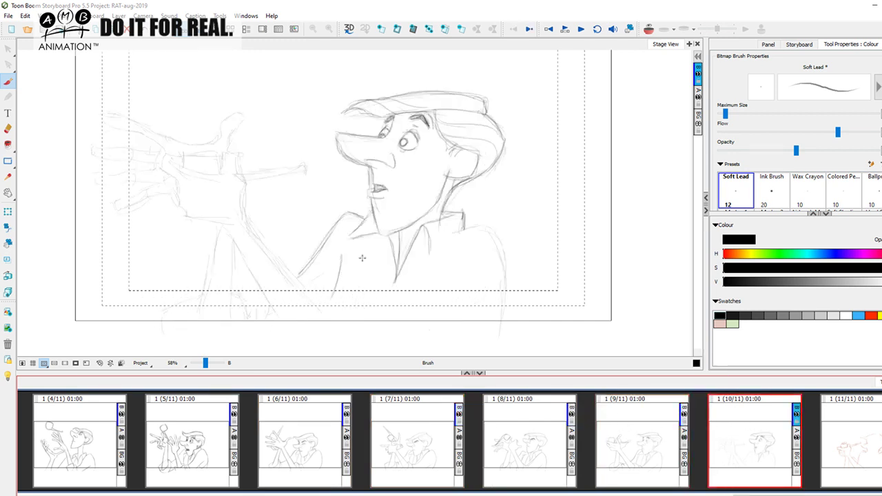
# Draw the near shoulder and upper arm contours down past the bottom frame edge in panel 10
pyautogui.click(392, 310)
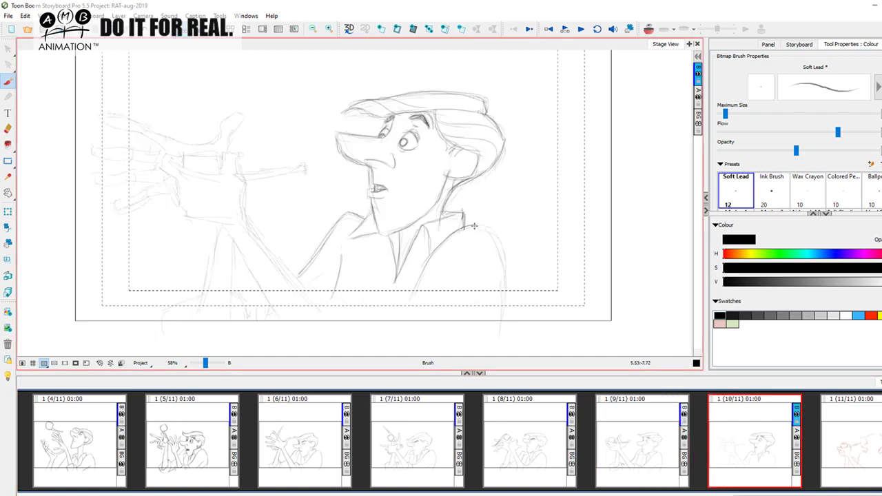
pyautogui.moveTo(483, 225)
pyautogui.mouseDown()
pyautogui.moveTo(497, 246)
pyautogui.moveTo(494, 237)
pyautogui.moveTo(496, 337)
pyautogui.mouseUp()
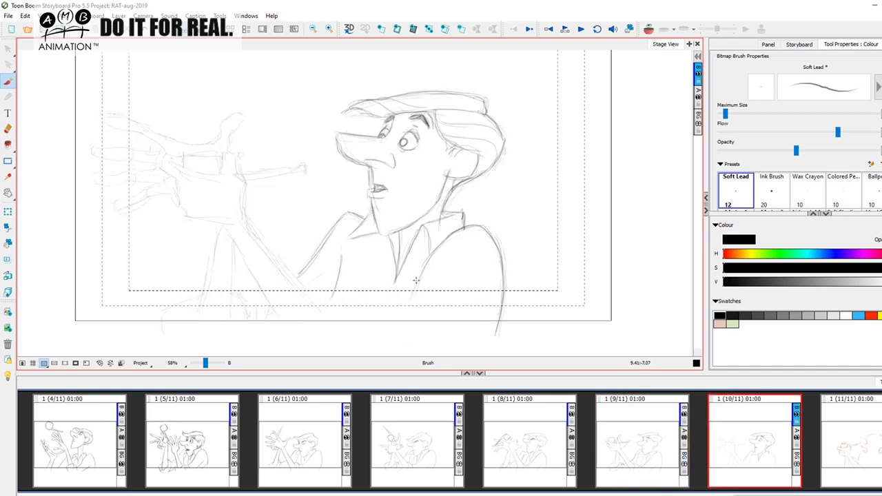
pyautogui.moveTo(413, 291)
pyautogui.mouseDown()
pyautogui.moveTo(390, 327)
pyautogui.moveTo(404, 302)
pyautogui.moveTo(399, 285)
pyautogui.mouseUp()
pyautogui.scroll(1, 393, 305)
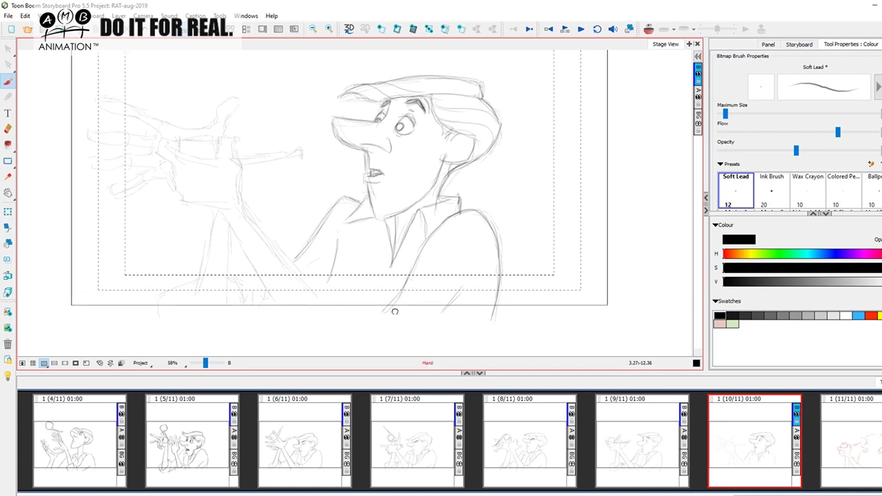
pyautogui.press('d')
pyautogui.press('f')
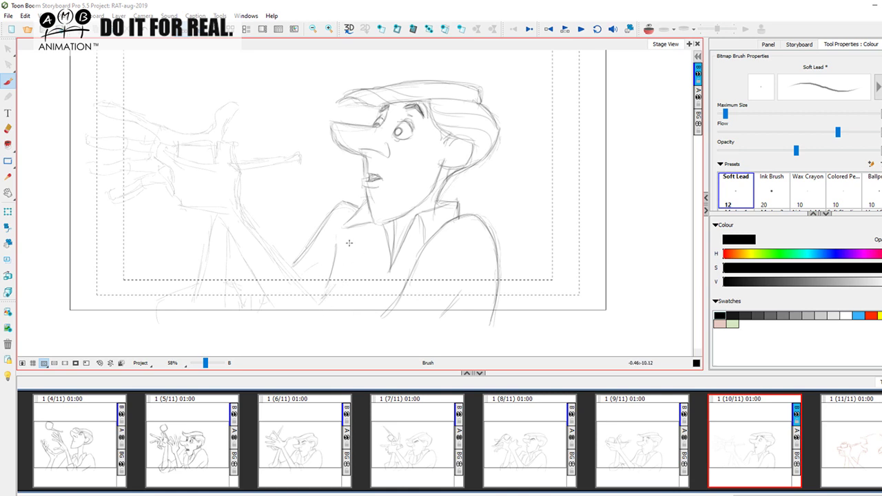
# Draw the shirt's front edge from the collar down to the near arm in panel 10, comparing with panel 9
pyautogui.moveTo(383, 232); pyautogui.dragTo(365, 301)
pyautogui.moveTo(367, 314); pyautogui.dragTo(420, 260)
pyautogui.press('Left')
pyautogui.press('Right')
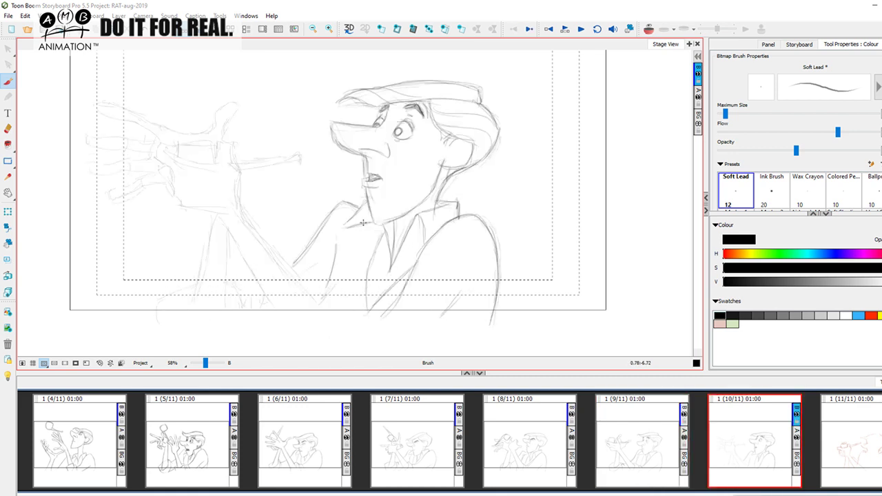
# Draw the far sleeve's rolled edge and fold lines near the frame's bottom edge in panel 10, flipping to the neighbouring panel
pyautogui.press(',')
pyautogui.press('.')
pyautogui.press(',')
pyautogui.press('.')
pyautogui.press(',')
pyautogui.press('.')
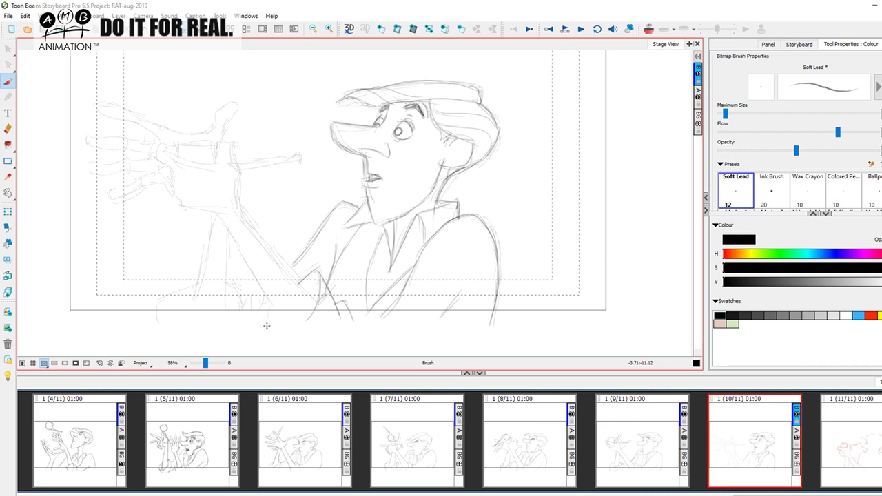
# Draw the diagonal forearm's contours from the hand's wrist down to the rolled sleeve in panel 10, comparing with panel 9
pyautogui.press(',')
pyautogui.press('.')
pyautogui.moveTo(238, 197); pyautogui.dragTo(274, 244)
pyautogui.moveTo(244, 215); pyautogui.dragTo(319, 304)
pyautogui.moveTo(220, 218); pyautogui.dragTo(276, 307)
pyautogui.moveTo(255, 268); pyautogui.dragTo(285, 321)
pyautogui.press('Left')
pyautogui.press('Right')
pyautogui.moveTo(247, 231); pyautogui.dragTo(260, 272)
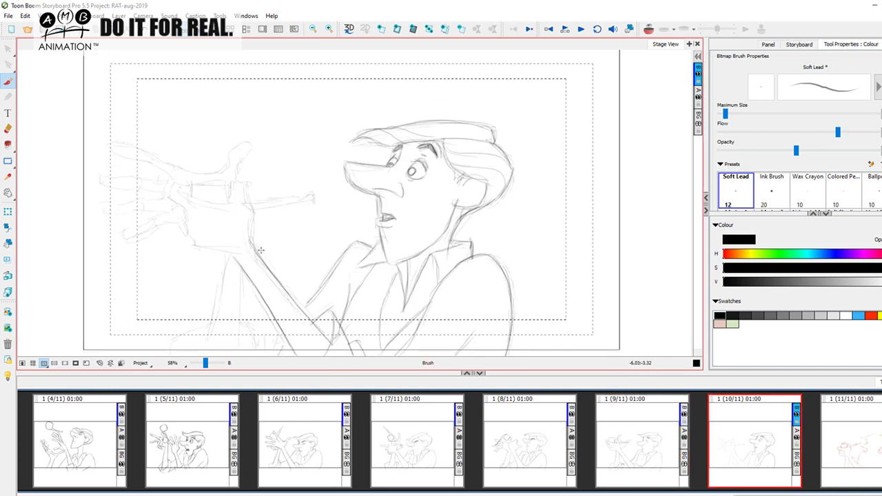
# Draw the palm and wrist outline of the hand holding the pipe in panel 10, comparing with panel 9
pyautogui.press('Left')
pyautogui.press('Right')
pyautogui.moveTo(246, 198)
pyautogui.mouseDown()
pyautogui.moveTo(245, 186)
pyautogui.moveTo(232, 186)
pyautogui.moveTo(243, 186)
pyautogui.moveTo(204, 198)
pyautogui.moveTo(222, 204)
pyautogui.mouseUp()
pyautogui.press('Left')
pyautogui.press('Right')
pyautogui.moveTo(181, 189); pyautogui.dragTo(200, 201)
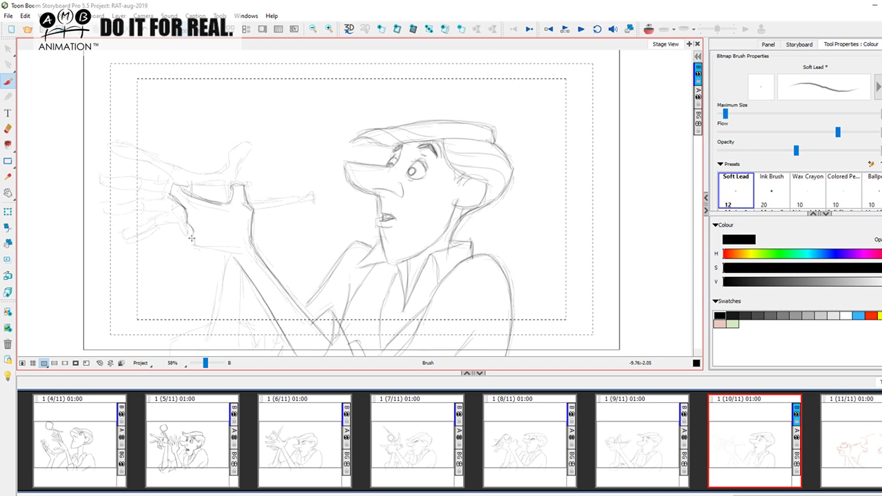
pyautogui.moveTo(197, 247); pyautogui.dragTo(234, 251)
pyautogui.moveTo(171, 206); pyautogui.dragTo(187, 224)
# Draw the pipe's bowl and its long stem in panel 10, comparing with the neighbouring panel
pyautogui.press('Left')
pyautogui.press('Right')
pyautogui.press(',')
pyautogui.press('.')
pyautogui.moveTo(190, 182)
pyautogui.mouseDown()
pyautogui.moveTo(222, 182)
pyautogui.moveTo(226, 200)
pyautogui.mouseUp()
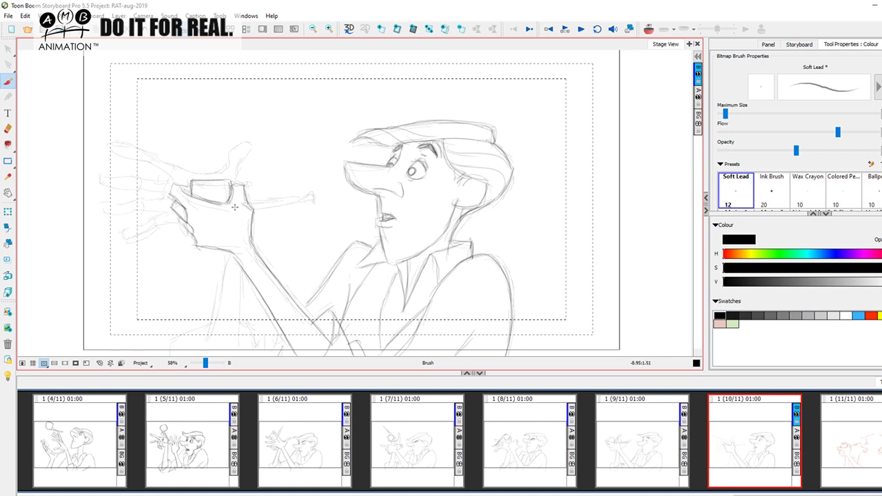
pyautogui.moveTo(247, 199)
pyautogui.mouseDown()
pyautogui.moveTo(303, 195)
pyautogui.moveTo(257, 208)
pyautogui.moveTo(310, 196)
pyautogui.mouseUp()
pyautogui.press('Left')
pyautogui.press('Right')
pyautogui.press('Left')
pyautogui.press('Right')
# Examine the pose change across panels 8 to 11, ending on panel 10
pyautogui.moveTo(251, 306); pyautogui.dragTo(266, 265)
pyautogui.press('Left')
pyautogui.press('Right')
pyautogui.press('Left')
pyautogui.press('Right')
pyautogui.moveTo(234, 209); pyautogui.dragTo(238, 231)
pyautogui.press('Left')
pyautogui.click(536, 455)
pyautogui.click(658, 450)
pyautogui.click(752, 447)
pyautogui.click(849, 444)
pyautogui.click(756, 451)
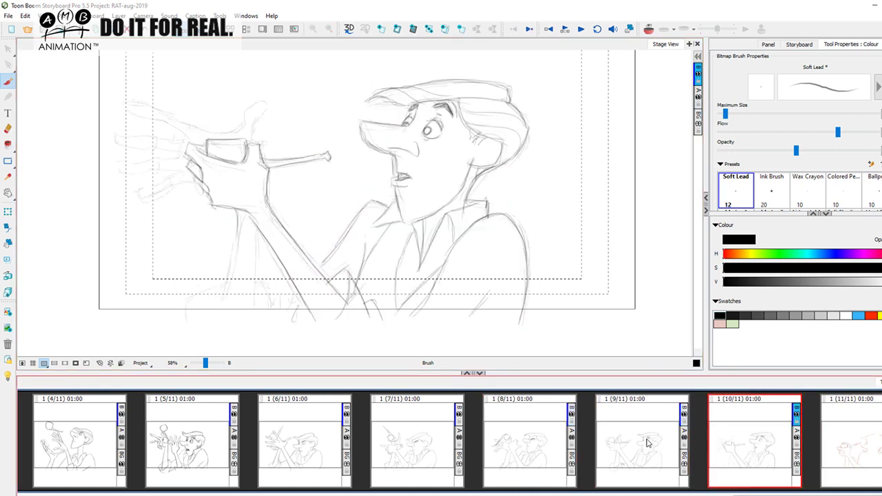
# Draw the upright forearm's two contours below the hand down to the frame's bottom edge in panel 10
pyautogui.press('Left')
pyautogui.press('Right')
pyautogui.moveTo(236, 214)
pyautogui.mouseDown()
pyautogui.moveTo(235, 235)
pyautogui.moveTo(235, 211)
pyautogui.moveTo(224, 293)
pyautogui.mouseUp()
pyautogui.moveTo(253, 232)
pyautogui.mouseDown()
pyautogui.moveTo(249, 330)
pyautogui.moveTo(221, 257)
pyautogui.moveTo(257, 290)
pyautogui.moveTo(246, 311)
pyautogui.moveTo(224, 288)
pyautogui.moveTo(219, 313)
pyautogui.mouseUp()
pyautogui.press('Left')
pyautogui.press('Right')
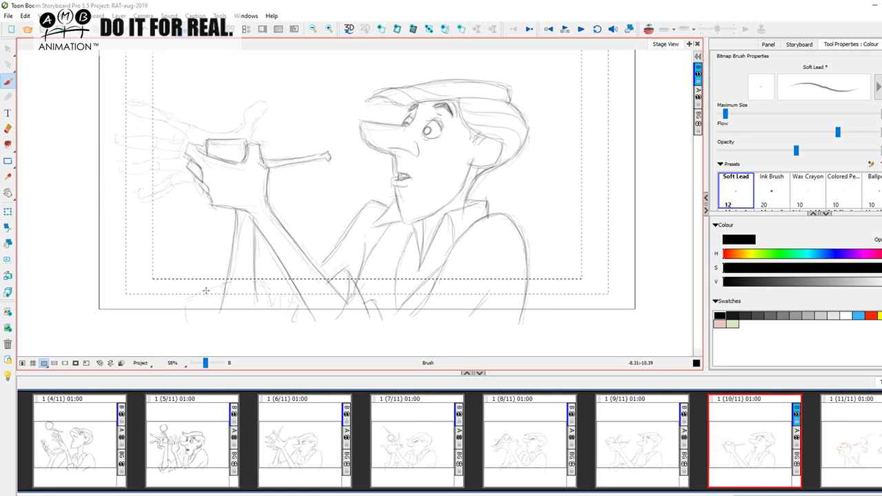
# Draw the upright arm's rolled sleeve edge and folds along the bottom frame edge in panel 10
pyautogui.moveTo(260, 278)
pyautogui.mouseDown()
pyautogui.moveTo(270, 297)
pyautogui.moveTo(236, 315)
pyautogui.mouseUp()
pyautogui.moveTo(265, 290)
pyautogui.mouseDown()
pyautogui.moveTo(257, 326)
pyautogui.moveTo(269, 294)
pyautogui.moveTo(282, 332)
pyautogui.mouseUp()
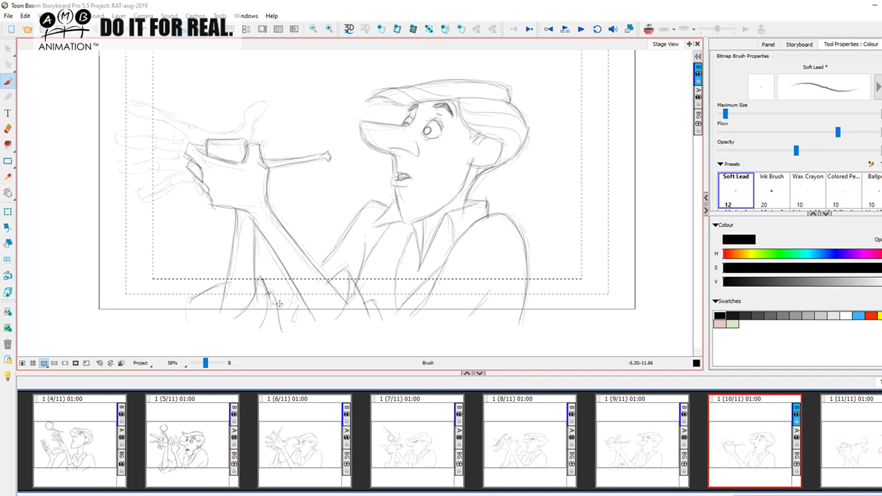
pyautogui.moveTo(197, 302); pyautogui.dragTo(184, 317)
# Draw the raised thumb, the palm's upper edge and the outstretched fingers around the pipe in panel 10
pyautogui.moveTo(222, 195); pyautogui.dragTo(240, 241)
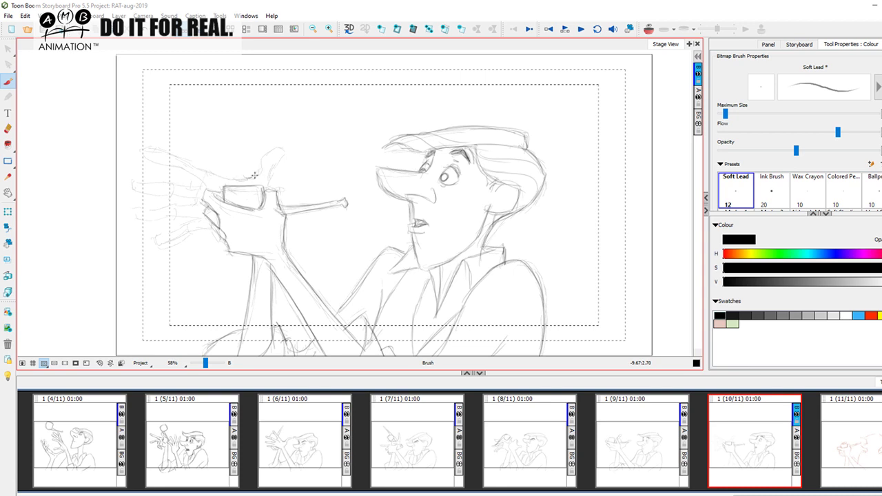
pyautogui.moveTo(262, 170); pyautogui.dragTo(263, 165)
pyautogui.moveTo(255, 176); pyautogui.dragTo(204, 180)
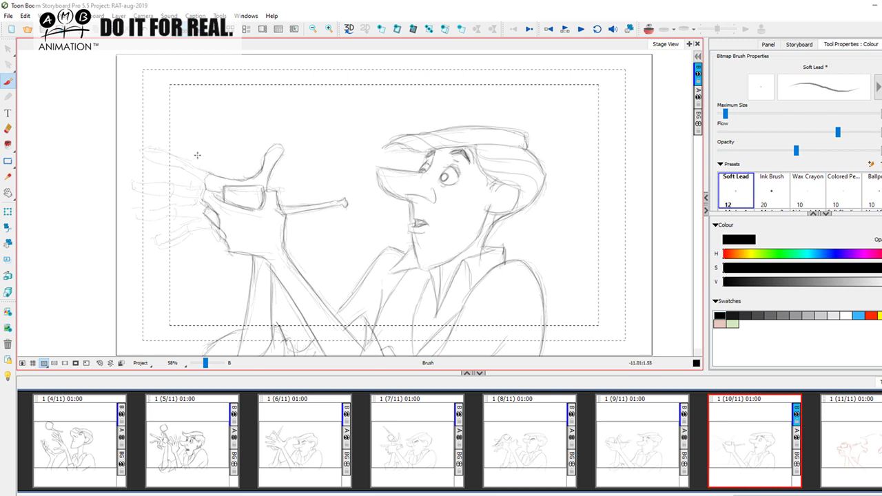
pyautogui.moveTo(205, 170); pyautogui.dragTo(182, 157)
pyautogui.moveTo(149, 152); pyautogui.dragTo(201, 188)
pyautogui.moveTo(138, 187); pyautogui.dragTo(198, 202)
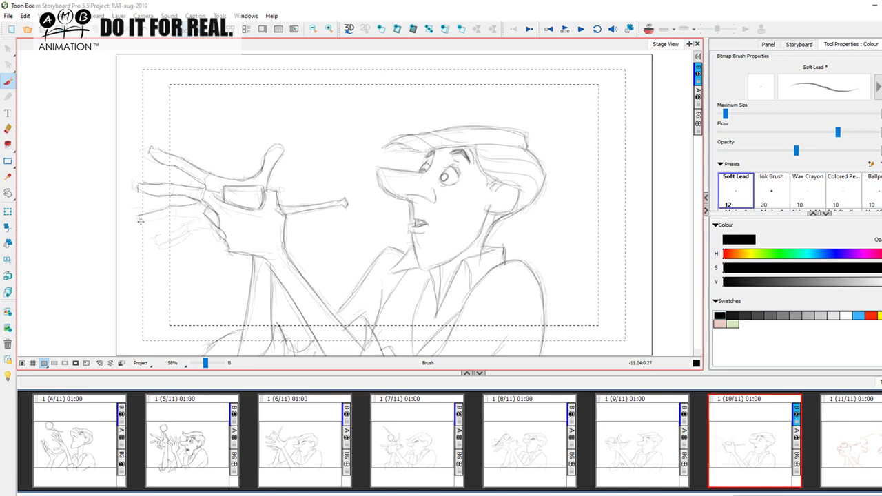
pyautogui.moveTo(197, 214)
pyautogui.mouseDown()
pyautogui.moveTo(153, 240)
pyautogui.moveTo(220, 230)
pyautogui.mouseUp()
# Hide the rough sketch on layer A in panel 10
pyautogui.press('f')
pyautogui.press('g')
pyautogui.click(698, 98)
pyautogui.press('space')
pyautogui.moveTo(576, 268); pyautogui.dragTo(547, 256)
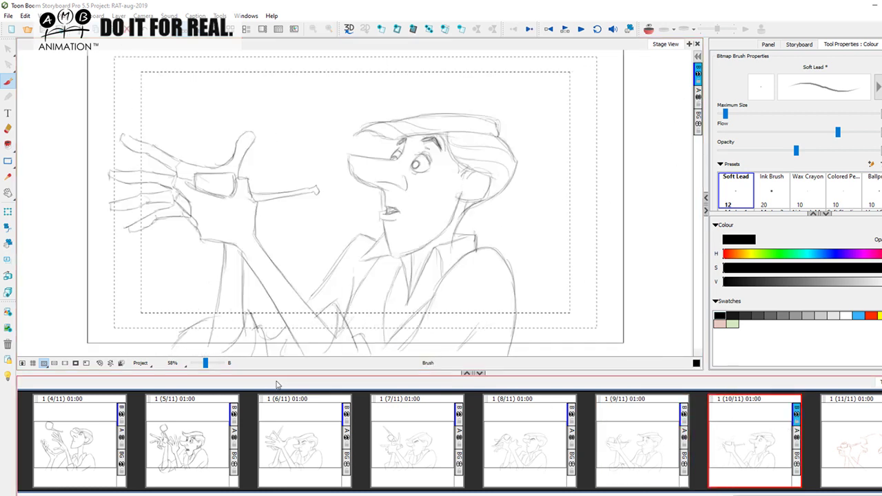
# Examine the cleaned poses at a reduced zoom, viewing panels 7 to 10, the opening panels and panel 10 again
pyautogui.moveTo(206, 363); pyautogui.dragTo(203, 363)
pyautogui.click(424, 446)
pyautogui.click(530, 447)
pyautogui.click(641, 441)
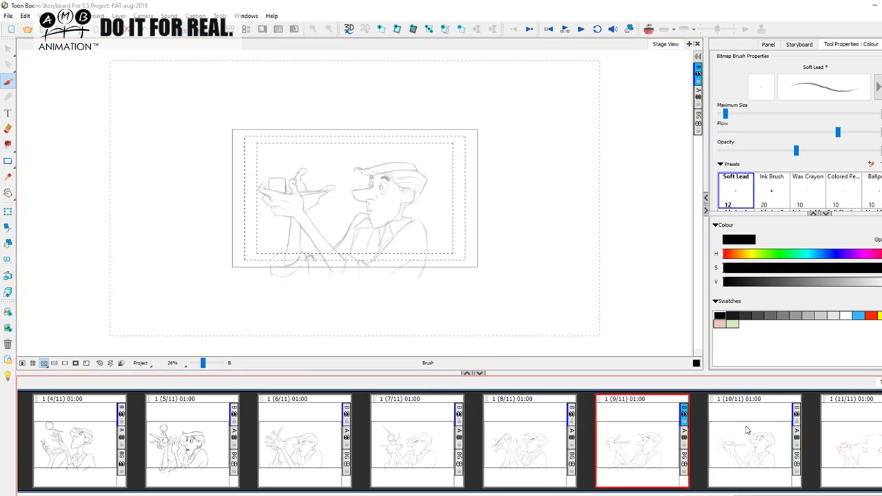
pyautogui.click(745, 430)
pyautogui.moveTo(755, 494); pyautogui.dragTo(732, 494)
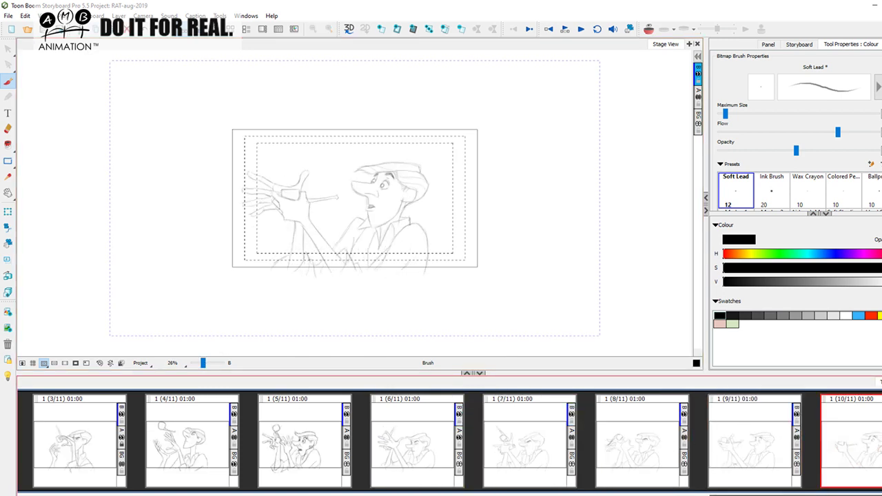
pyautogui.click(90, 442)
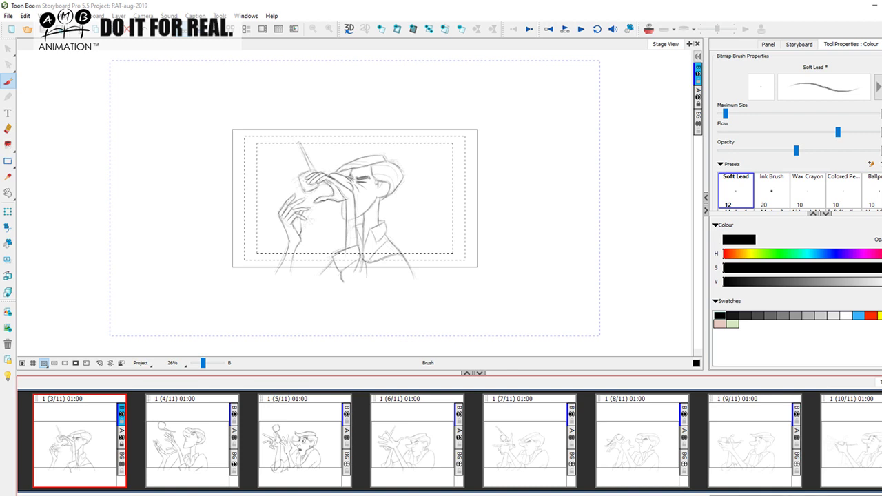
pyautogui.scroll(1, 732, 482)
pyautogui.click(88, 451)
pyautogui.scroll(-2, 760, 469)
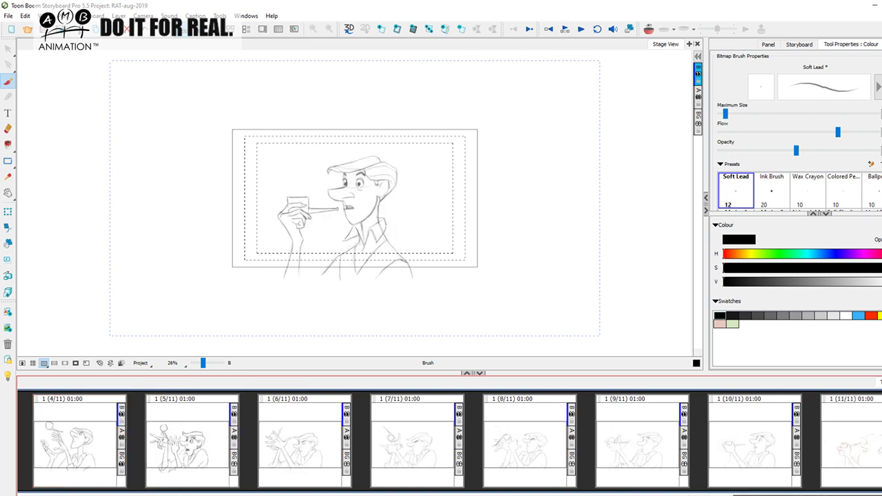
pyautogui.click(757, 458)
# Recolour the entire rough drawing on layer A of panel 11 to light grey
pyautogui.click(839, 451)
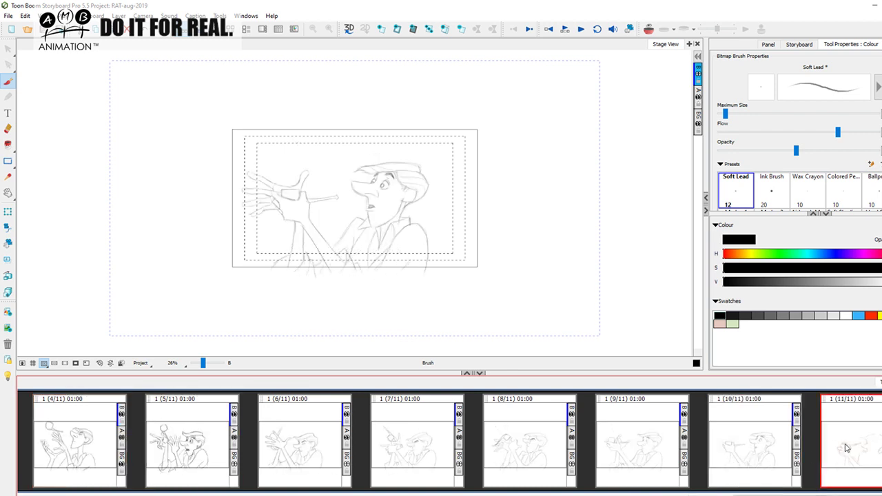
pyautogui.click(698, 92)
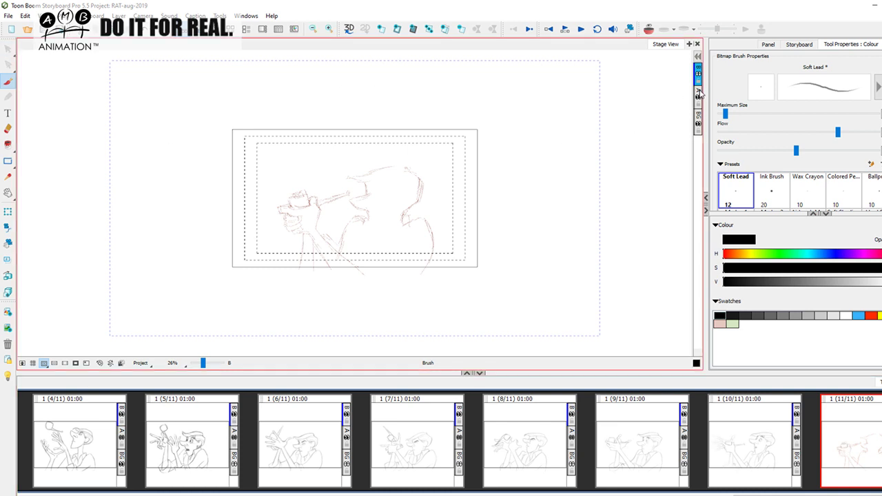
pyautogui.click(427, 230)
pyautogui.click(821, 315)
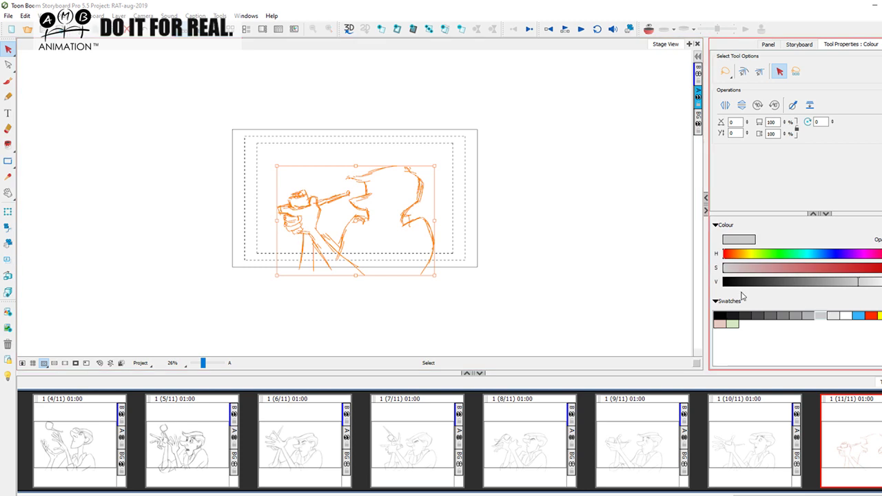
pyautogui.click(353, 303)
# Ready the black Soft Lead brush on layer B of panel 11 for drawing over the rough
pyautogui.click(8, 81)
pyautogui.click(719, 315)
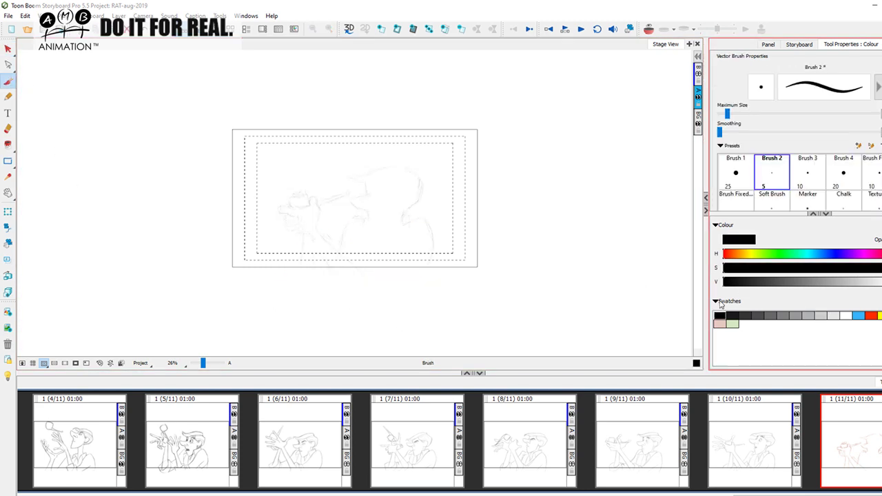
pyautogui.click(698, 71)
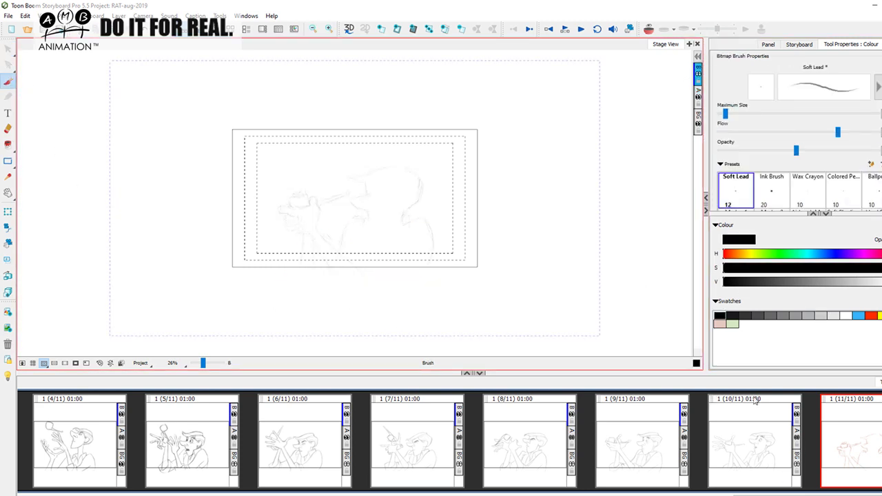
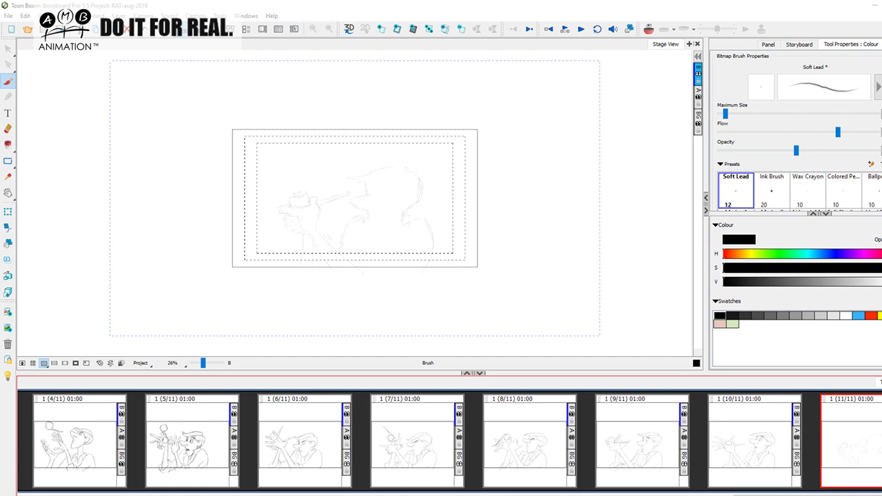
pyautogui.click(9, 82)
pyautogui.click(720, 316)
pyautogui.moveTo(200, 363); pyautogui.dragTo(205, 363)
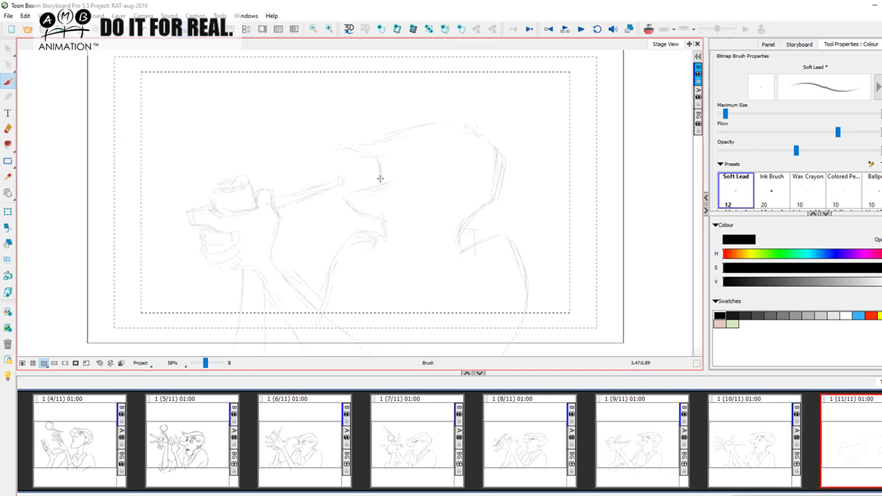
# Draw the long nose's contours and the far eye's outline in panel 11, comparing with panel 10
pyautogui.press('Left')
pyautogui.press('Right')
pyautogui.moveTo(389, 169)
pyautogui.mouseDown()
pyautogui.moveTo(384, 186)
pyautogui.moveTo(346, 196)
pyautogui.moveTo(352, 208)
pyautogui.moveTo(383, 218)
pyautogui.moveTo(397, 210)
pyautogui.moveTo(365, 213)
pyautogui.moveTo(346, 196)
pyautogui.moveTo(389, 180)
pyautogui.moveTo(380, 170)
pyautogui.moveTo(385, 180)
pyautogui.mouseUp()
pyautogui.press('Left')
pyautogui.press('Right')
pyautogui.press('Left')
pyautogui.press('Right')
pyautogui.press('Left')
pyautogui.press('Right')
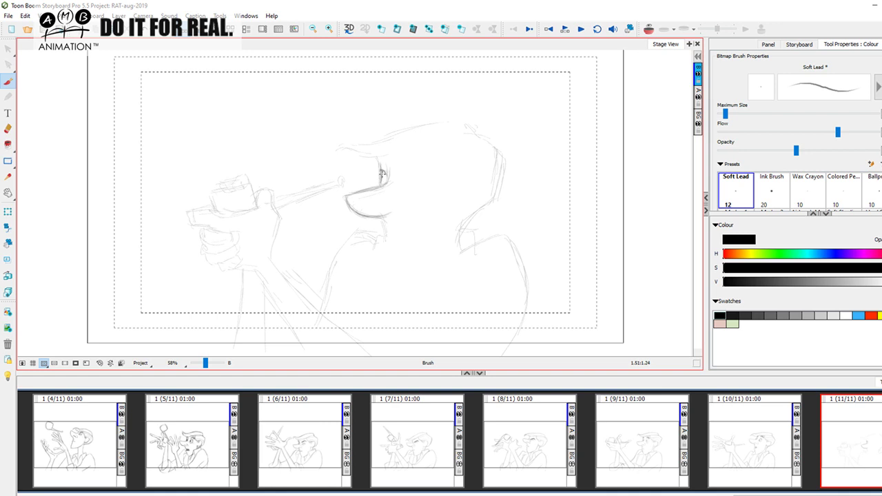
# Draw the far eye's pupil and the nostril curve in panel 11, flipping to panel 10 for reference
pyautogui.moveTo(382, 187); pyautogui.dragTo(383, 178)
pyautogui.press('Left')
pyautogui.press('Right')
pyautogui.press('Left')
pyautogui.press('Right')
pyautogui.moveTo(393, 195); pyautogui.dragTo(406, 209)
pyautogui.press('Left')
pyautogui.press('Right')
pyautogui.press('Left')
pyautogui.press('Right')
# Draw the near eye's outline and pupil in panel 11, matching it against panel 10
pyautogui.moveTo(407, 172)
pyautogui.mouseDown()
pyautogui.moveTo(405, 182)
pyautogui.moveTo(418, 183)
pyautogui.mouseUp()
pyautogui.moveTo(404, 176)
pyautogui.mouseDown()
pyautogui.moveTo(419, 175)
pyautogui.moveTo(412, 188)
pyautogui.moveTo(406, 181)
pyautogui.mouseUp()
pyautogui.press('Left')
pyautogui.press('Right')
pyautogui.press('Left')
pyautogui.press('Right')
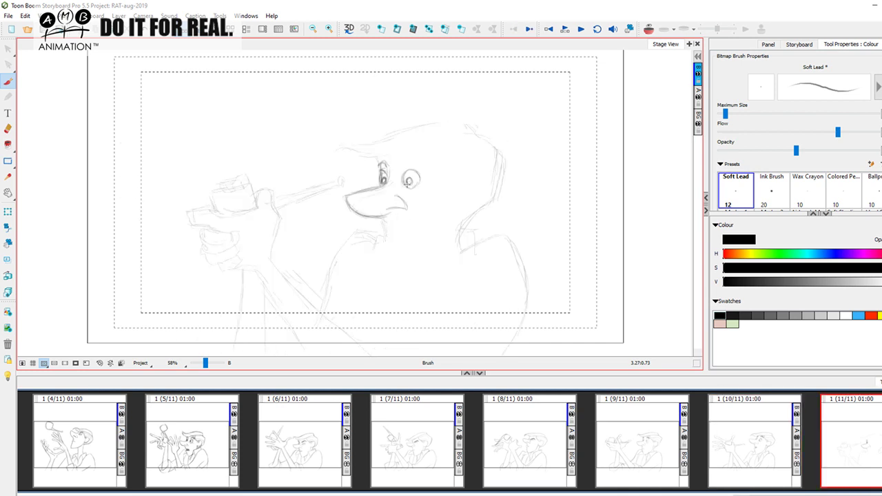
pyautogui.press('Left')
pyautogui.press('Right')
# Draw the arched eyebrow above the near eye in panel 11, comparing with panel 10
pyautogui.moveTo(404, 162); pyautogui.dragTo(425, 163)
pyautogui.press('Left')
pyautogui.press('Right')
pyautogui.press('Left')
pyautogui.press('Right')
pyautogui.press('Left')
pyautogui.press('Right')
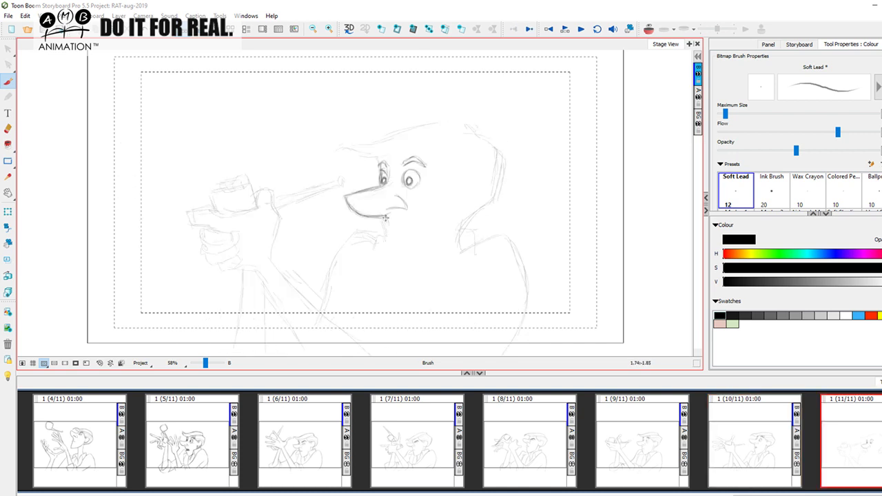
# Draw the upper lip and closed mouth beneath the nose in panel 11, comparing with panel 10
pyautogui.press('Left')
pyautogui.press('Right')
pyautogui.press('Left')
pyautogui.press('Right')
pyautogui.moveTo(381, 216); pyautogui.dragTo(387, 229)
pyautogui.press('Left')
pyautogui.press('Right')
pyautogui.press('Left')
pyautogui.press('Right')
# Draw the chin, the underside of the jaw and the rear cheek line in panel 11, comparing with panel 10
pyautogui.moveTo(388, 242); pyautogui.dragTo(397, 260)
pyautogui.press('Left')
pyautogui.press('Right')
pyautogui.moveTo(405, 265); pyautogui.dragTo(429, 255)
pyautogui.press('Left')
pyautogui.press('Right')
pyautogui.moveTo(456, 196); pyautogui.dragTo(452, 222)
pyautogui.press('Left')
pyautogui.press('Right')
pyautogui.press('Left')
pyautogui.press('Right')
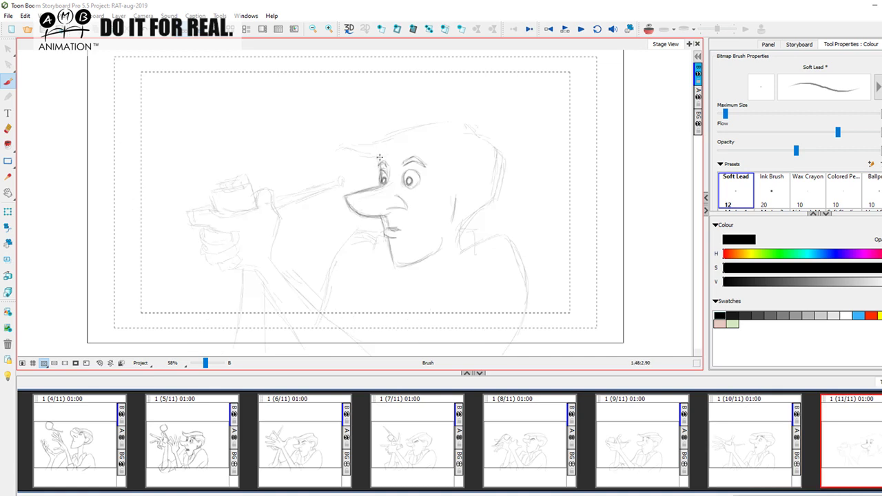
# Draw the cap's lower edge from above the far eye up over the forehead in panel 11
pyautogui.press('Left')
pyautogui.press('Right')
pyautogui.moveTo(370, 154)
pyautogui.mouseDown()
pyautogui.moveTo(375, 161)
pyautogui.moveTo(421, 149)
pyautogui.mouseUp()
pyautogui.press('Left')
pyautogui.press('Right')
pyautogui.moveTo(412, 156)
pyautogui.mouseDown()
pyautogui.moveTo(454, 137)
pyautogui.moveTo(488, 140)
pyautogui.mouseUp()
pyautogui.press('Left')
pyautogui.press('Right')
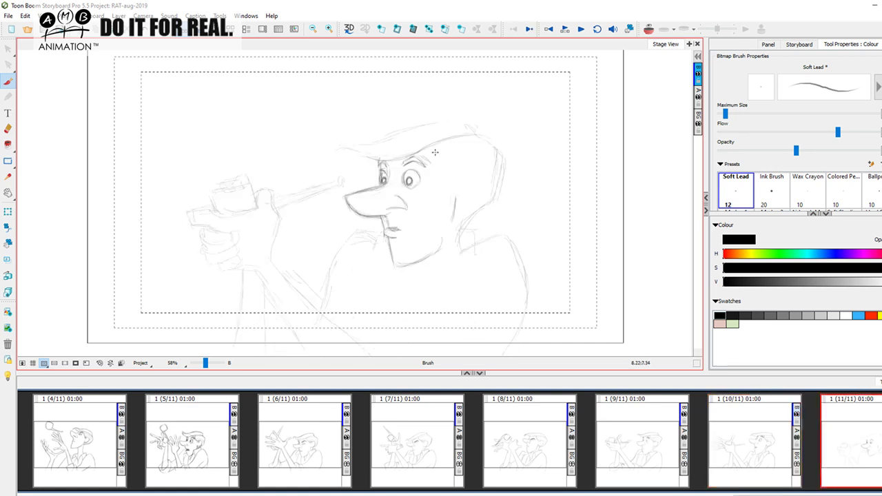
# Draw the hairline curving from the forehead back toward the ear in panel 11, comparing with panel 10
pyautogui.press('Left')
pyautogui.press('Right')
pyautogui.moveTo(458, 182); pyautogui.dragTo(467, 183)
pyautogui.press('Left')
pyautogui.press('Right')
# Draw the crown and the upper back of the head in panel 11, comparing with panel 10
pyautogui.moveTo(456, 136); pyautogui.dragTo(495, 149)
pyautogui.press('Left')
pyautogui.press('Right')
pyautogui.moveTo(503, 153); pyautogui.dragTo(499, 189)
pyautogui.press('Left')
pyautogui.press('Right')
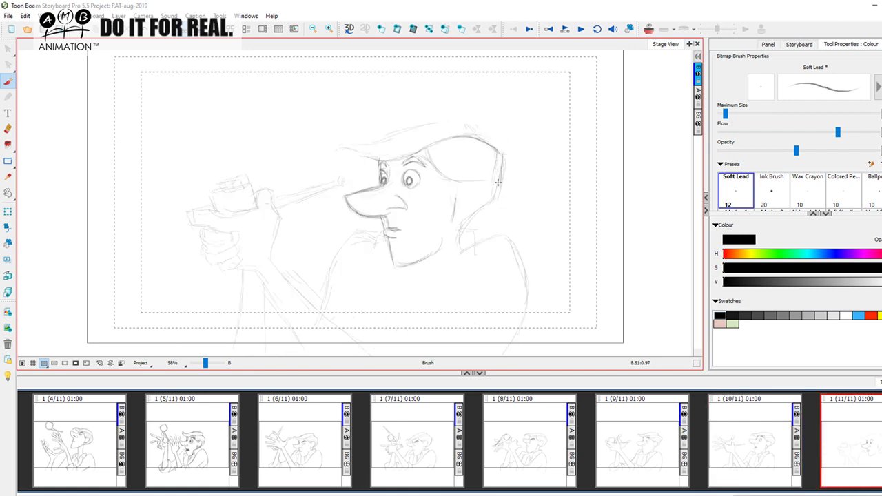
# Draw the lower back of the head, the nape and the ear in panel 11, comparing with panel 10
pyautogui.moveTo(497, 178); pyautogui.dragTo(478, 207)
pyautogui.press('Left')
pyautogui.press('Right')
pyautogui.press('Left')
pyautogui.press('Right')
pyautogui.moveTo(480, 205)
pyautogui.mouseDown()
pyautogui.moveTo(465, 217)
pyautogui.moveTo(477, 209)
pyautogui.mouseUp()
pyautogui.press('Left')
pyautogui.press('Right')
pyautogui.press('Left')
pyautogui.press('Right')
pyautogui.press('Left')
pyautogui.press('Right')
pyautogui.press('Left')
pyautogui.press('Right')
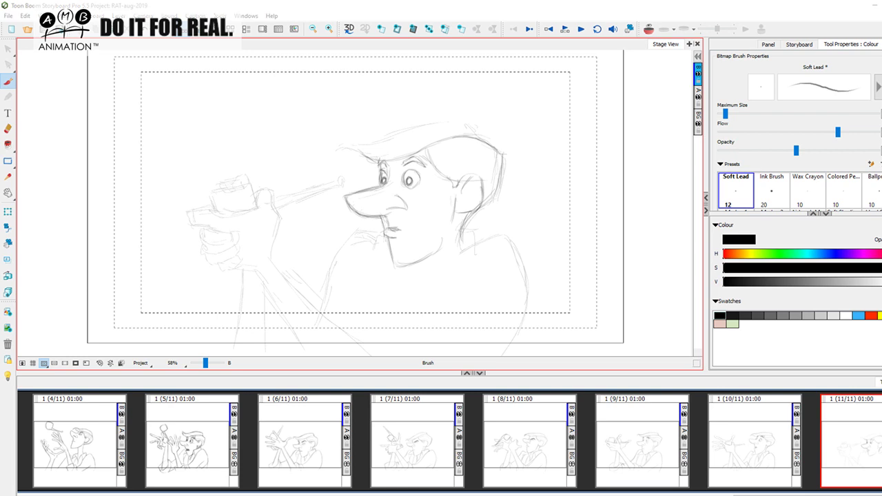
# Draw the pointed front tip, the upper contour and the inner side line of the cap in panel 11
pyautogui.moveTo(380, 164); pyautogui.dragTo(350, 149)
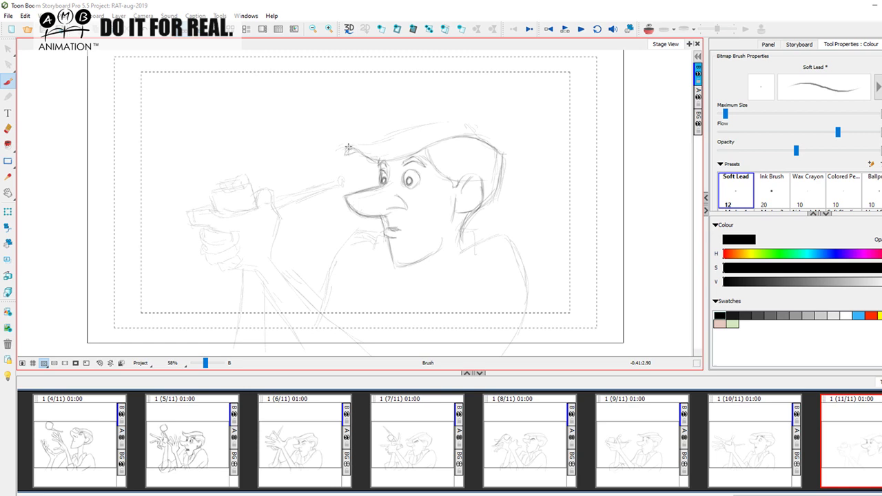
pyautogui.moveTo(369, 144); pyautogui.dragTo(441, 123)
pyautogui.press('Left')
pyautogui.press('Right')
pyautogui.moveTo(426, 126); pyautogui.dragTo(469, 126)
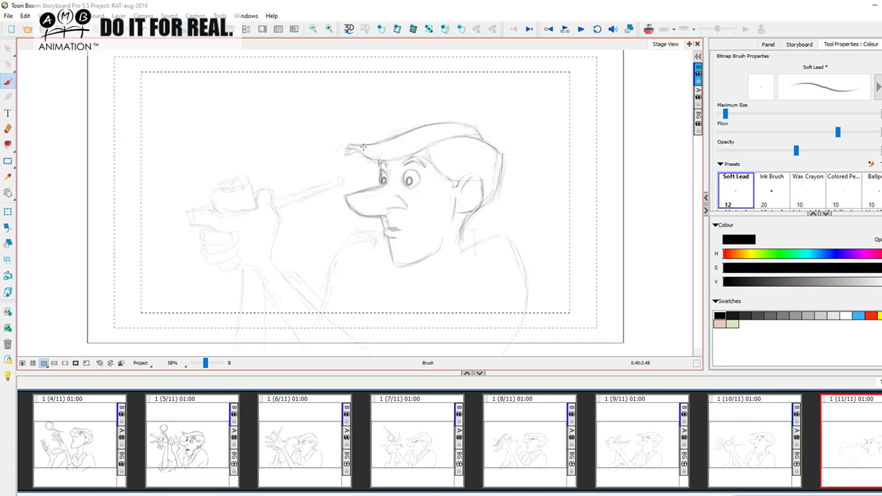
pyautogui.moveTo(367, 144)
pyautogui.mouseDown()
pyautogui.moveTo(403, 155)
pyautogui.moveTo(480, 151)
pyautogui.mouseUp()
# Reinforce the jaw's underside and draw the back of the neck in panel 11, comparing with panel 10
pyautogui.press('space')
pyautogui.moveTo(508, 262); pyautogui.dragTo(476, 250)
pyautogui.press('Left')
pyautogui.press('Right')
pyautogui.moveTo(368, 242)
pyautogui.mouseDown()
pyautogui.moveTo(377, 254)
pyautogui.moveTo(399, 244)
pyautogui.mouseUp()
pyautogui.press('Left')
pyautogui.press('Right')
pyautogui.press('Left')
pyautogui.press('Right')
pyautogui.moveTo(437, 214); pyautogui.dragTo(435, 235)
pyautogui.press('Left')
pyautogui.press('Right')
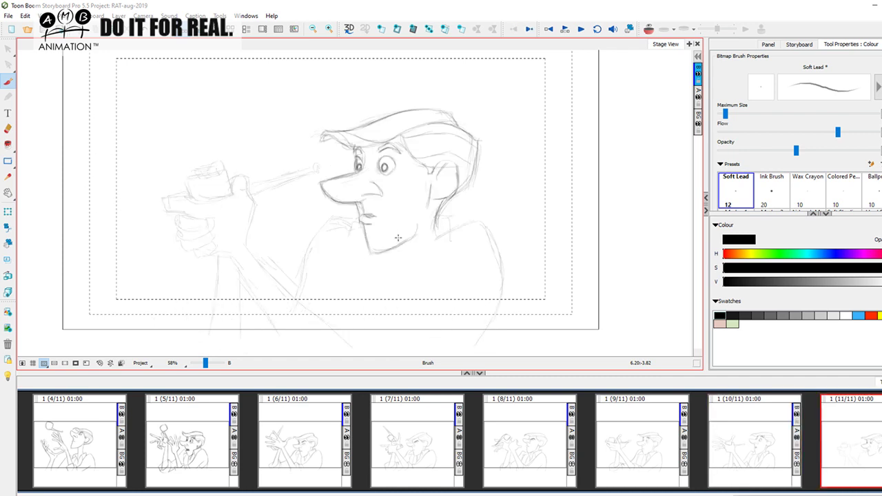
# Draw the front neck line running diagonally down from beneath the jaw in panel 11, checking against the neighbouring panels
pyautogui.click(648, 33)
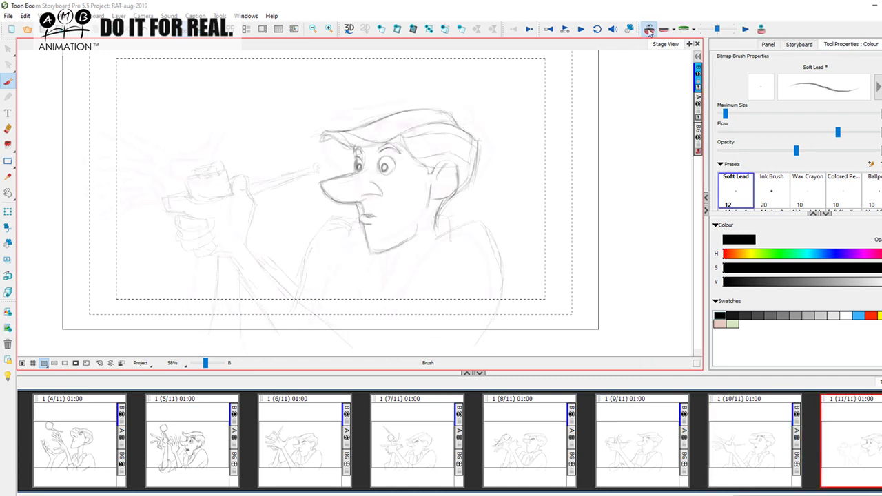
pyautogui.click(649, 31)
pyautogui.press('Left')
pyautogui.press('Right')
pyautogui.moveTo(383, 284); pyautogui.dragTo(406, 243)
pyautogui.press('Left')
pyautogui.press('Right')
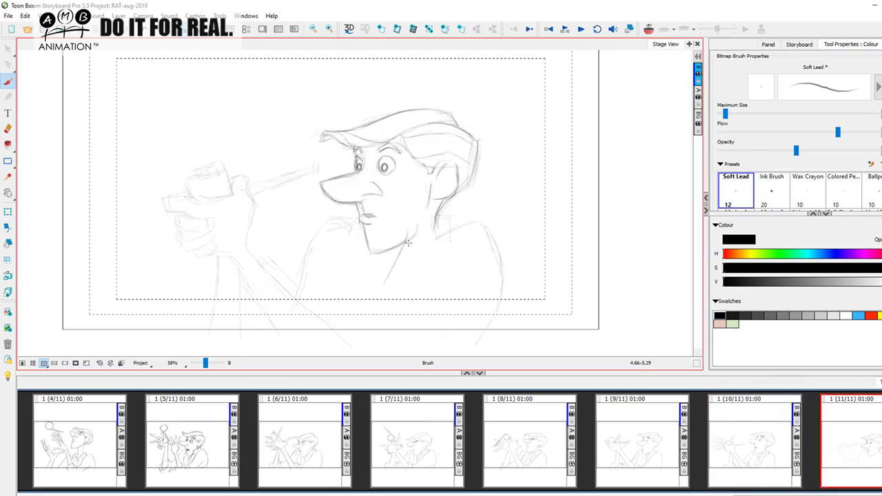
# Draw the near side of the shirt collar from under the jaw to the nape in panel 11, comparing with panel 10
pyautogui.press('Left')
pyautogui.moveTo(413, 229); pyautogui.dragTo(453, 214)
pyautogui.press('Right')
pyautogui.press('Left')
pyautogui.press('Right')
pyautogui.moveTo(406, 231); pyautogui.dragTo(453, 213)
pyautogui.press('Left')
pyautogui.press('Right')
pyautogui.moveTo(411, 235); pyautogui.dragTo(417, 260)
pyautogui.press('Left')
pyautogui.press('Right')
pyautogui.press('Left')
pyautogui.press('Right')
pyautogui.click(649, 31)
pyautogui.click(649, 33)
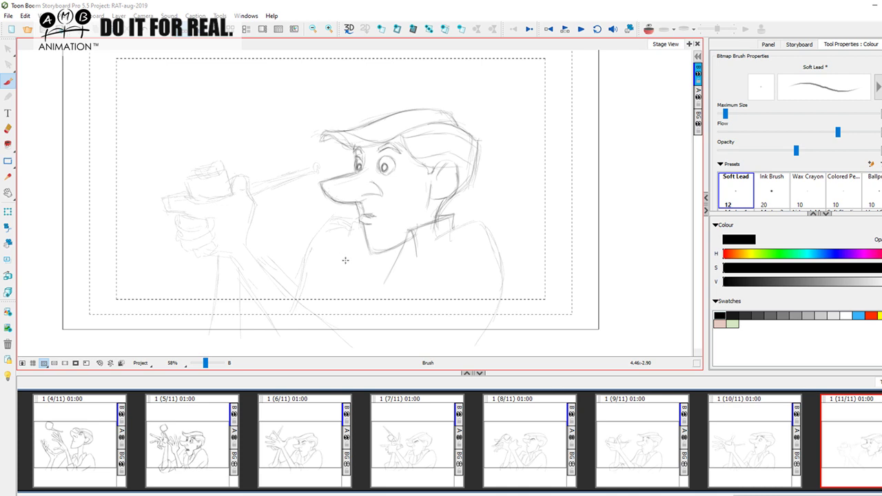
# Draw the pointed far collar wing beneath the chin and close the collar's front opening in panel 11
pyautogui.press('Left')
pyautogui.press('Right')
pyautogui.press('Left')
pyautogui.press('Right')
pyautogui.press('Left')
pyautogui.press('Right')
pyautogui.moveTo(330, 244); pyautogui.dragTo(367, 239)
pyautogui.press('Left')
pyautogui.press('Right')
pyautogui.press('Left')
pyautogui.press('Right')
pyautogui.press('Left')
pyautogui.press('Right')
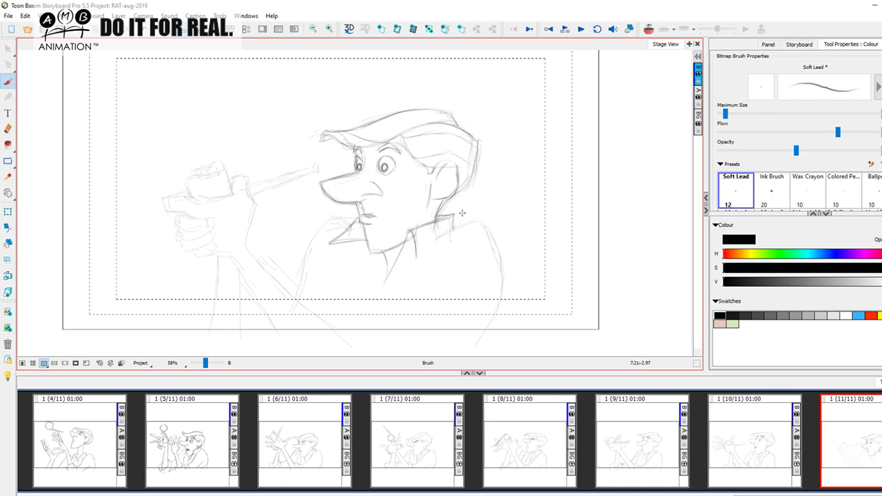
# Flip between panels 10 and 11 to check the movement of the head and collar
pyautogui.press('Left')
pyautogui.press('Right')
pyautogui.press('Left')
pyautogui.press('Right')
pyautogui.press('Left')
pyautogui.press('Right')
pyautogui.press('Left')
pyautogui.press('Right')
# Show the onion skin and draw the near shoulder, the upper arm's outer edge and the armhole line in panel 11
pyautogui.click(648, 29)
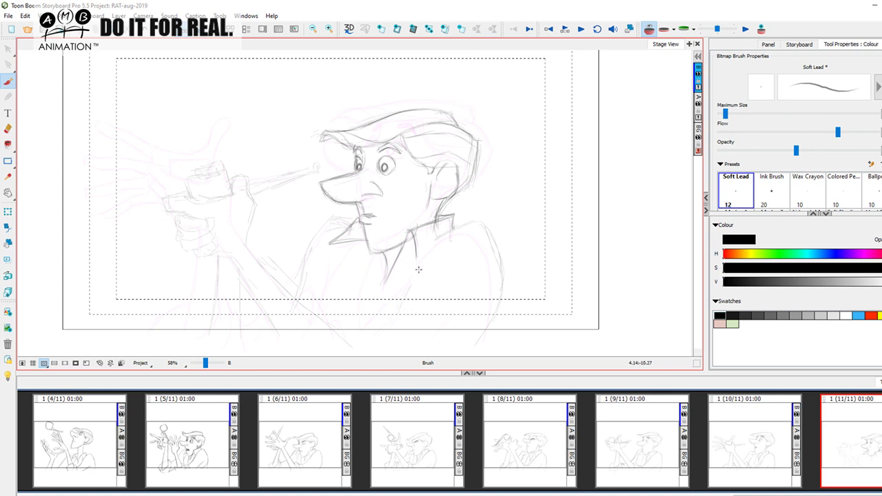
pyautogui.press('Left')
pyautogui.press('Right')
pyautogui.moveTo(454, 235)
pyautogui.mouseDown()
pyautogui.moveTo(483, 225)
pyautogui.moveTo(497, 258)
pyautogui.mouseUp()
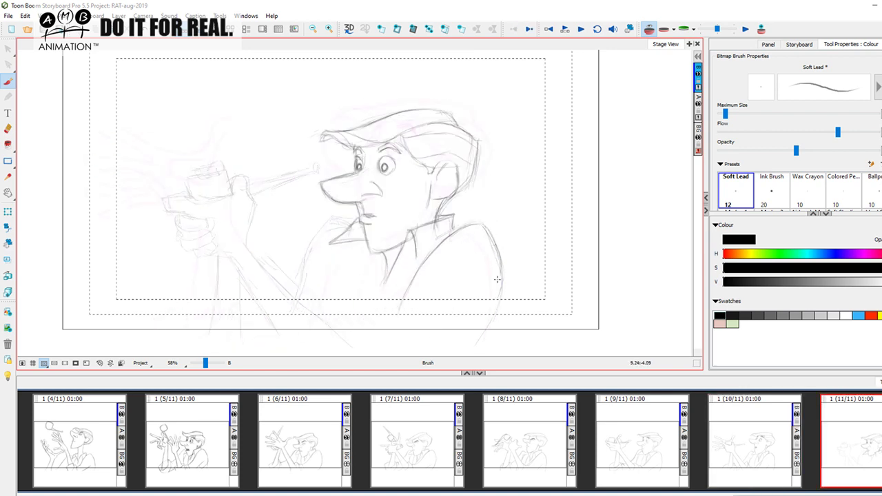
pyautogui.press('Left')
pyautogui.press('Right')
pyautogui.press('Left')
pyautogui.press('Right')
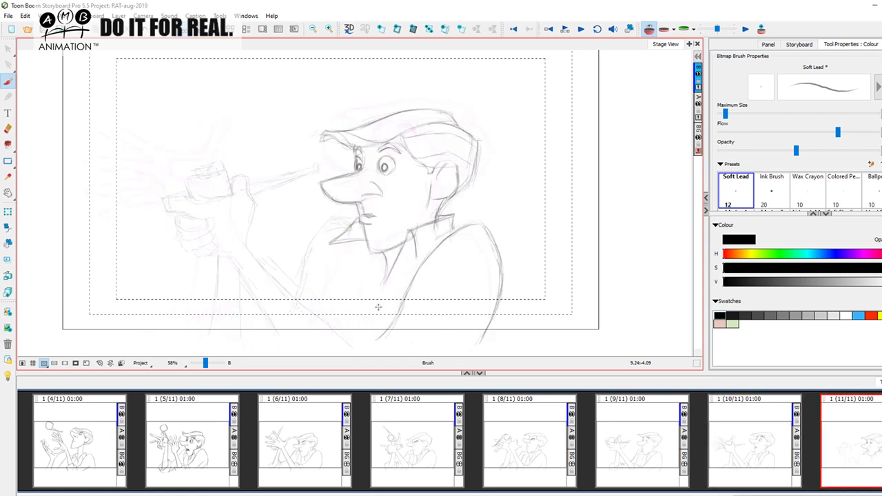
# Draw the diagonal vest edge running down from the near shoulder in panel 11, comparing with panel 10
pyautogui.moveTo(362, 334); pyautogui.dragTo(431, 251)
pyautogui.press('Left')
pyautogui.press('Right')
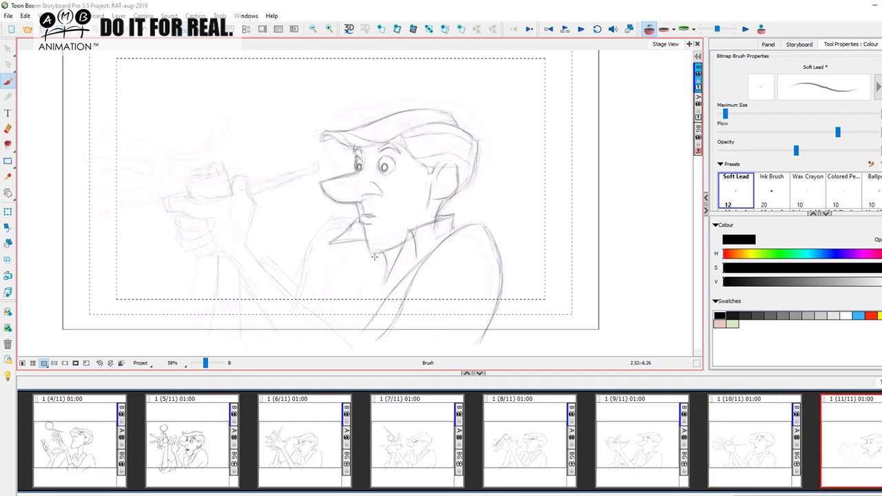
pyautogui.press('Left')
pyautogui.press('Right')
pyautogui.press('Left')
pyautogui.press('Right')
# Draw the vest's far edge, the shirt front line and the far shoulder with its sleeve in panel 11
pyautogui.moveTo(334, 249); pyautogui.dragTo(322, 317)
pyautogui.press('Left')
pyautogui.press('Right')
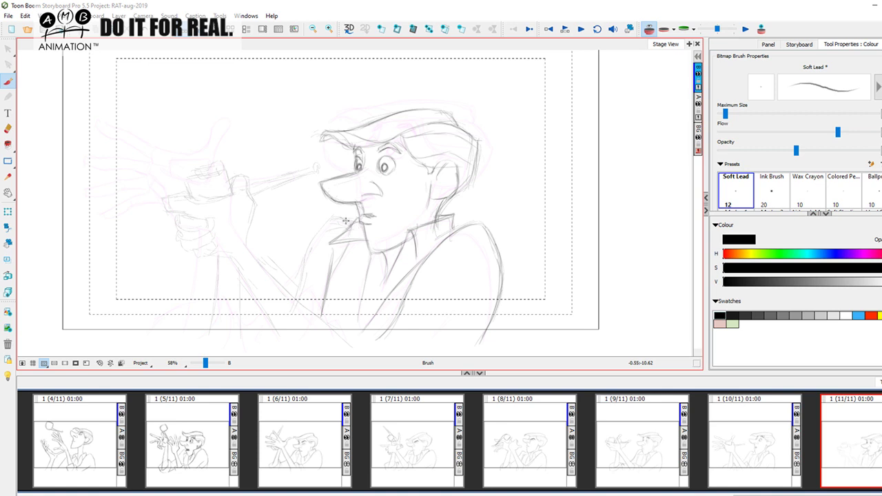
pyautogui.moveTo(332, 218)
pyautogui.mouseDown()
pyautogui.moveTo(307, 260)
pyautogui.moveTo(299, 304)
pyautogui.mouseUp()
pyautogui.press('Left')
pyautogui.press('Right')
# Review the poses in panels 7 to 10 against panel 11
pyautogui.click(639, 452)
pyautogui.click(744, 440)
pyautogui.click(847, 423)
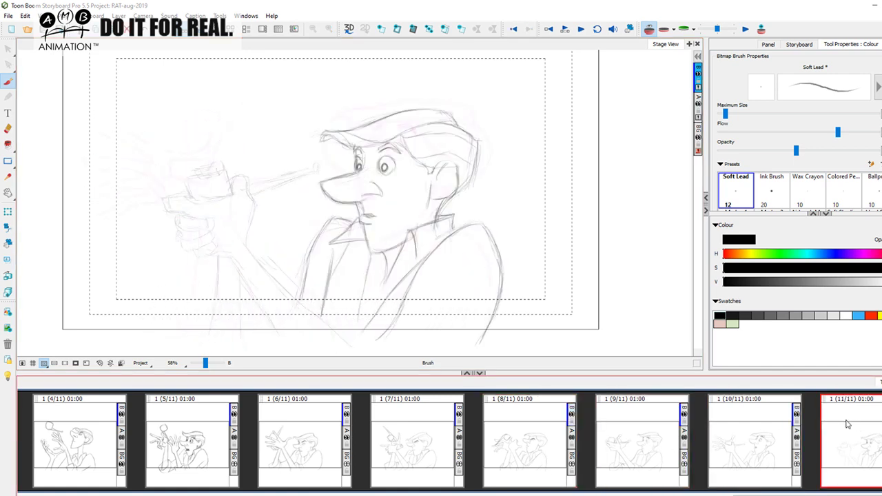
pyautogui.click(419, 433)
pyautogui.click(554, 439)
pyautogui.click(644, 436)
pyautogui.click(841, 434)
# Draw the upper and lower edges of the raised forearm from the wrist down to the elbow in panel 11
pyautogui.moveTo(250, 252); pyautogui.dragTo(281, 288)
pyautogui.moveTo(251, 254); pyautogui.dragTo(287, 295)
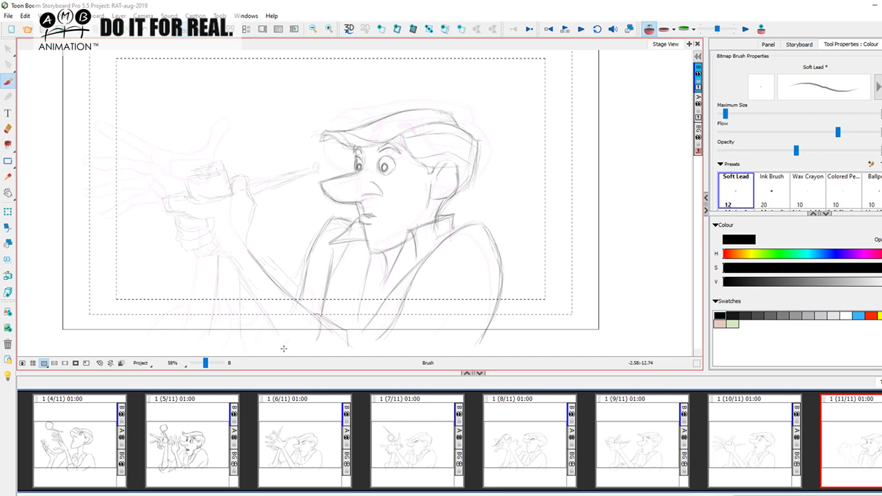
pyautogui.moveTo(236, 269); pyautogui.dragTo(289, 348)
# Draw the wrist and the back of the raised hand up to the thumb in panel 11, comparing with panel 10
pyautogui.moveTo(247, 250)
pyautogui.mouseDown()
pyautogui.moveTo(255, 197)
pyautogui.moveTo(246, 180)
pyautogui.moveTo(250, 214)
pyautogui.moveTo(244, 177)
pyautogui.mouseUp()
pyautogui.press('Left')
pyautogui.press('Right')
pyautogui.press('Left')
pyautogui.press('Right')
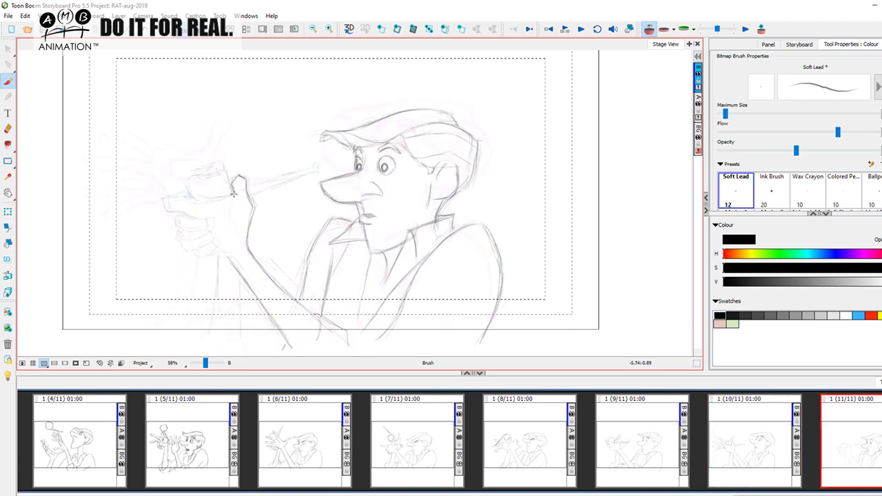
# Draw the thumb tip, the hand's upper edge and the extended index finger in panel 11, comparing with the neighbouring drawings
pyautogui.press(',')
pyautogui.press('.')
pyautogui.press(',')
pyautogui.press('.')
pyautogui.moveTo(238, 175); pyautogui.dragTo(233, 184)
pyautogui.press(',')
pyautogui.press('.')
pyautogui.press(',')
pyautogui.press('.')
pyautogui.press(',')
pyautogui.press('.')
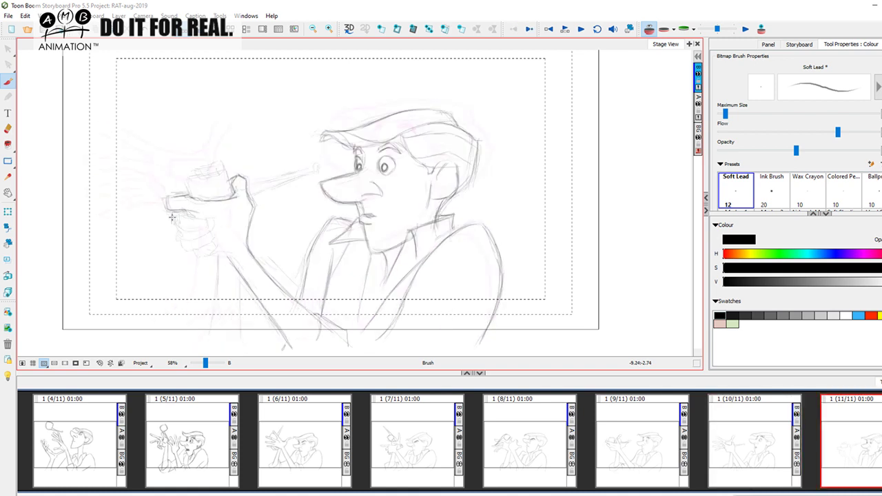
# Draw the curled fingers beneath the index finger in panel 11, comparing with panel 10
pyautogui.moveTo(183, 224)
pyautogui.mouseDown()
pyautogui.moveTo(193, 228)
pyautogui.moveTo(195, 217)
pyautogui.moveTo(200, 230)
pyautogui.moveTo(206, 222)
pyautogui.moveTo(196, 227)
pyautogui.mouseUp()
pyautogui.press('Left')
pyautogui.press('Right')
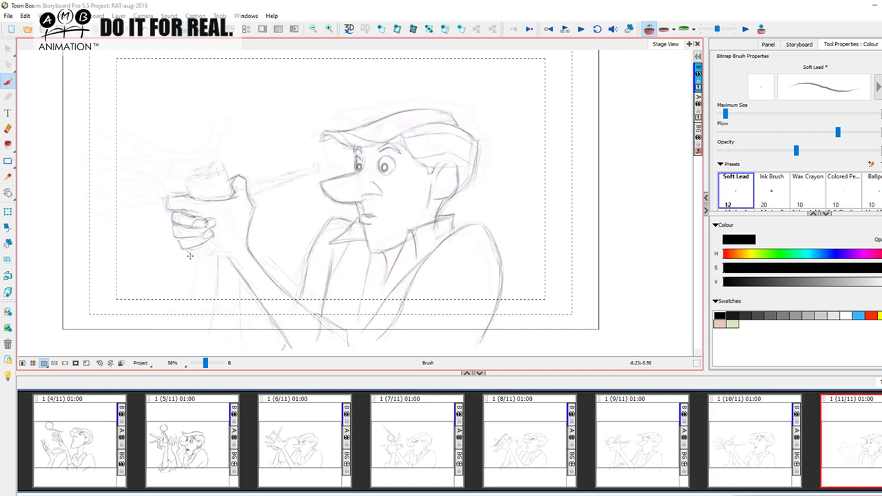
pyautogui.moveTo(216, 240); pyautogui.dragTo(212, 244)
pyautogui.press('Left')
pyautogui.press('Right')
pyautogui.press('Left')
pyautogui.press('Right')
# Draw the two vertical edges of the other arm below the hand in panel 11
pyautogui.moveTo(209, 265)
pyautogui.mouseDown()
pyautogui.moveTo(219, 225)
pyautogui.moveTo(221, 315)
pyautogui.mouseUp()
pyautogui.moveTo(250, 257); pyautogui.dragTo(255, 330)
pyautogui.moveTo(234, 204); pyautogui.dragTo(258, 239)
# Refine the tip and upper edge of the index finger in panel 11, comparing with panel 10
pyautogui.moveTo(200, 227); pyautogui.dragTo(202, 214)
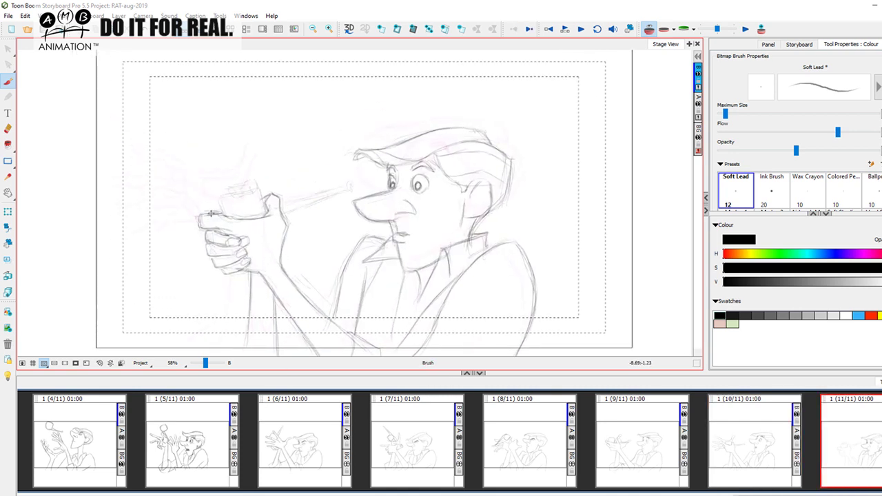
pyautogui.moveTo(198, 216); pyautogui.dragTo(218, 211)
pyautogui.press('Left')
pyautogui.press('Right')
# Draw the held object's boxy body, its small cap and the long stem pointing toward the face in panel 11
pyautogui.moveTo(231, 187)
pyautogui.mouseDown()
pyautogui.moveTo(253, 187)
pyautogui.moveTo(230, 190)
pyautogui.moveTo(236, 195)
pyautogui.moveTo(255, 180)
pyautogui.moveTo(246, 192)
pyautogui.moveTo(261, 190)
pyautogui.moveTo(267, 213)
pyautogui.mouseUp()
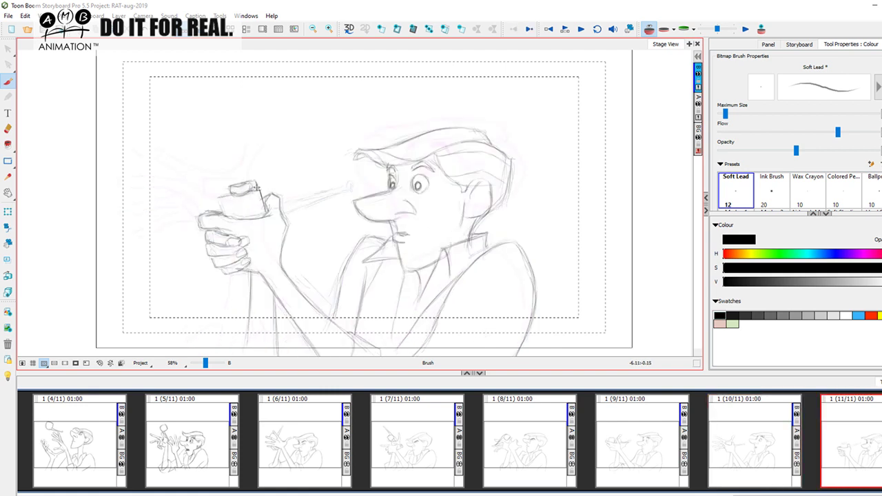
pyautogui.moveTo(219, 198); pyautogui.dragTo(222, 213)
pyautogui.press('Left')
pyautogui.press('Right')
pyautogui.moveTo(281, 206)
pyautogui.mouseDown()
pyautogui.moveTo(324, 195)
pyautogui.moveTo(286, 217)
pyautogui.moveTo(337, 192)
pyautogui.moveTo(295, 201)
pyautogui.moveTo(346, 185)
pyautogui.mouseUp()
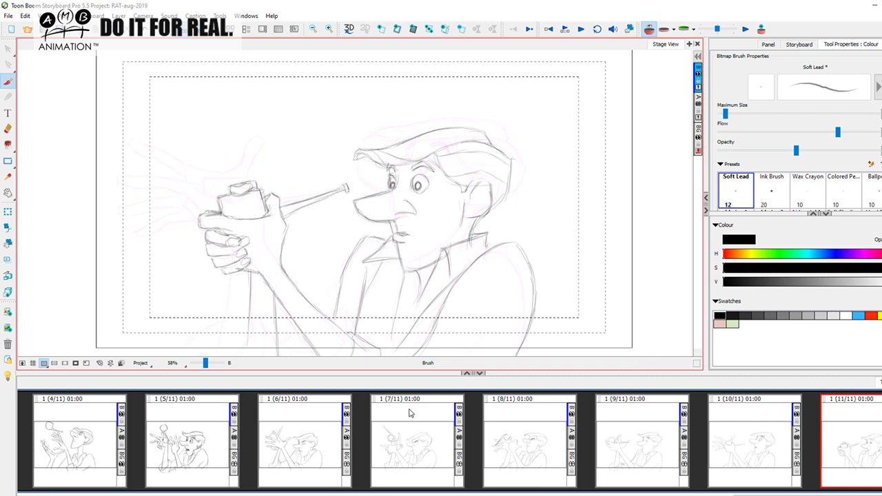
# Extend the vertical arm's outline outward near the frame's lower edge, and erase and redraw the lower end of the far sleeve line
pyautogui.press('space')
pyautogui.moveTo(340, 304); pyautogui.dragTo(327, 267)
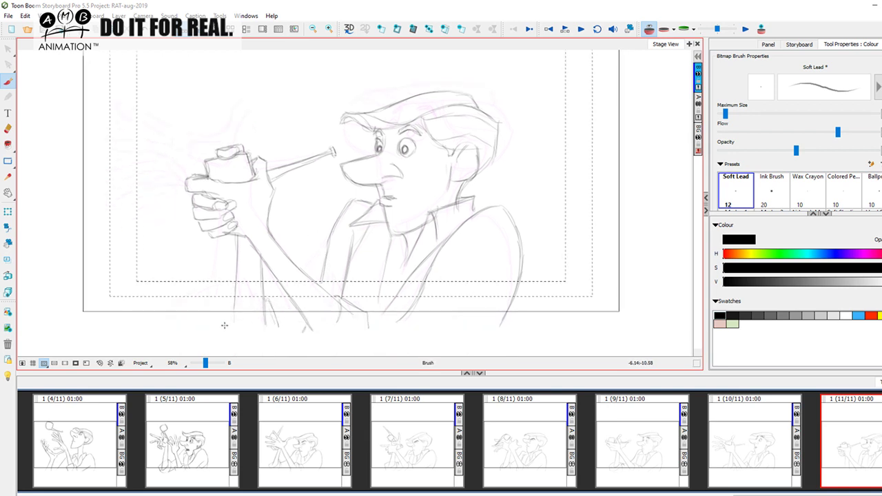
pyautogui.moveTo(235, 307); pyautogui.dragTo(215, 324)
pyautogui.hotkey('alt', 'e')
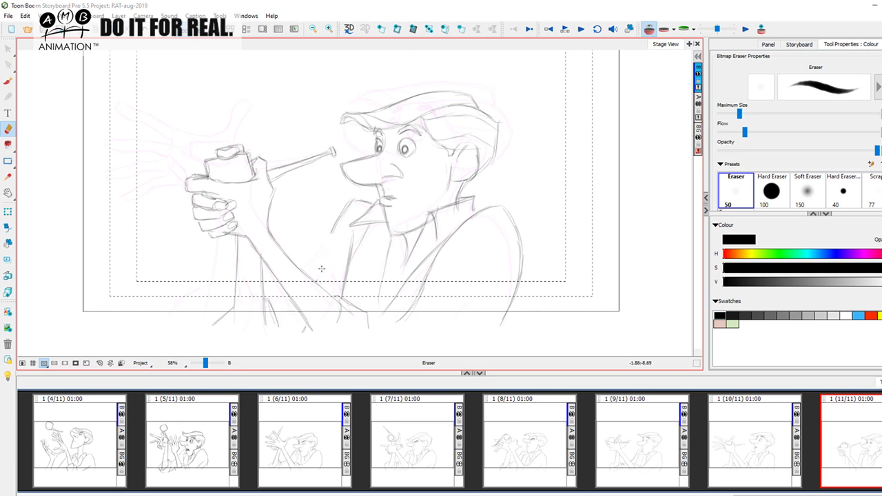
pyautogui.hotkey('alt', 'b')
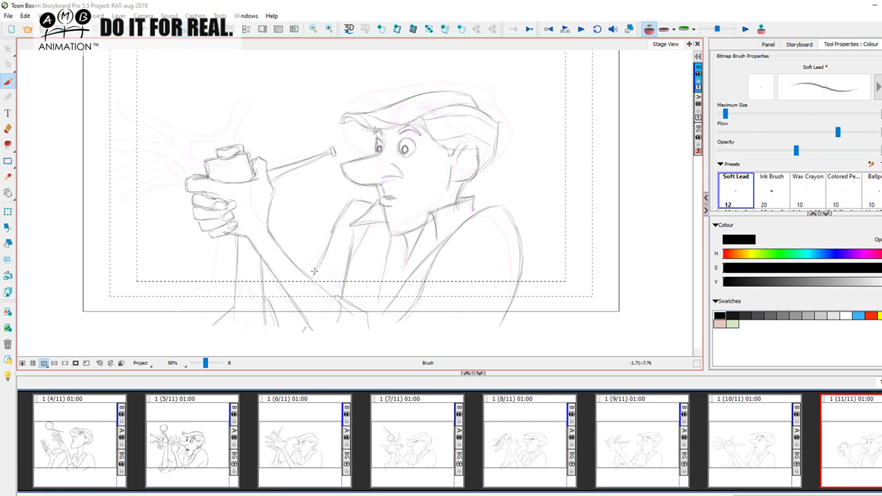
# Draw the shirt front line below the collar in panel 11, compare it with panel 10, and turn off the onion skin
pyautogui.moveTo(467, 220); pyautogui.dragTo(440, 270)
pyautogui.click(768, 435)
pyautogui.click(840, 424)
pyautogui.click(649, 29)
pyautogui.moveTo(492, 260); pyautogui.dragTo(482, 229)
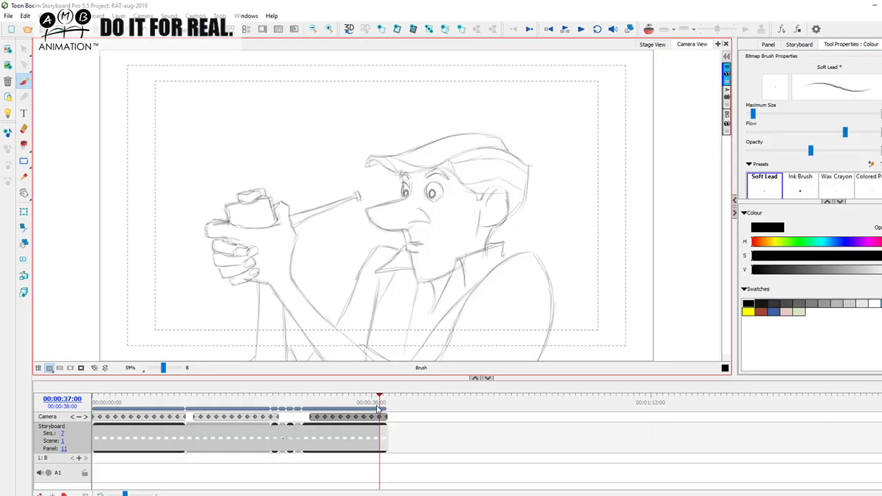
# Scrub the timeline from panel 11 back to panel 4 to review the drawn poses, darkening the eyebrows in panel 11
pyautogui.moveTo(377, 408)
pyautogui.mouseDown()
pyautogui.moveTo(307, 407)
pyautogui.moveTo(384, 406)
pyautogui.moveTo(309, 406)
pyautogui.moveTo(374, 406)
pyautogui.moveTo(386, 395)
pyautogui.moveTo(315, 397)
pyautogui.moveTo(388, 399)
pyautogui.moveTo(324, 404)
pyautogui.moveTo(382, 398)
pyautogui.moveTo(370, 398)
pyautogui.moveTo(383, 389)
pyautogui.mouseUp()
pyautogui.click(26, 81)
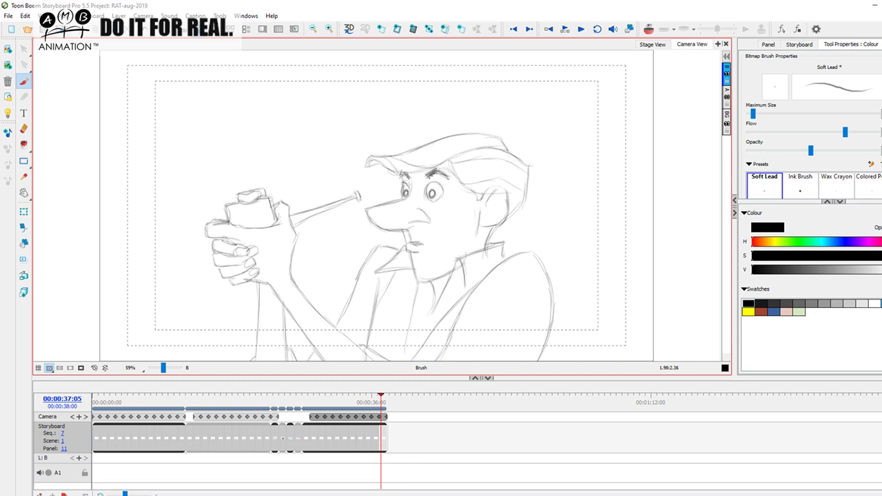
pyautogui.moveTo(379, 400)
pyautogui.mouseDown()
pyautogui.moveTo(310, 401)
pyautogui.moveTo(384, 401)
pyautogui.moveTo(314, 403)
pyautogui.moveTo(330, 397)
pyautogui.mouseUp()
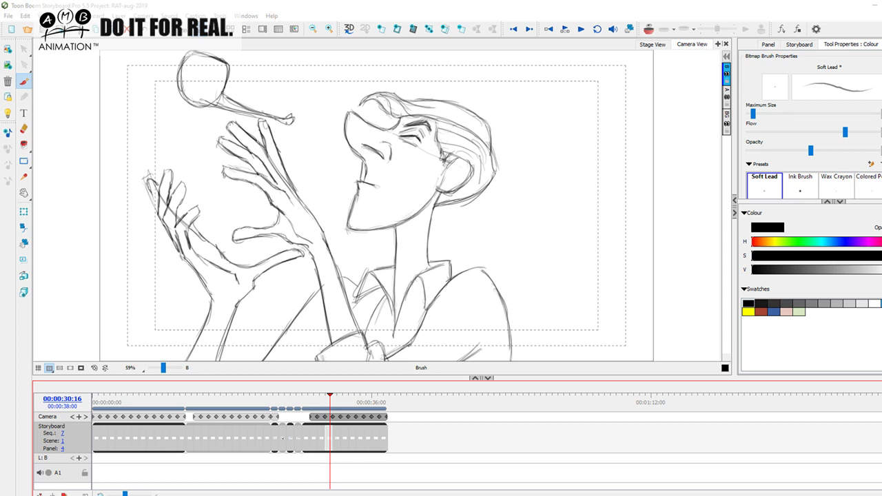
# Compare panels 4 and 5 in the panel thumbnails and insert a blank panel after panel 4
pyautogui.click(182, 33)
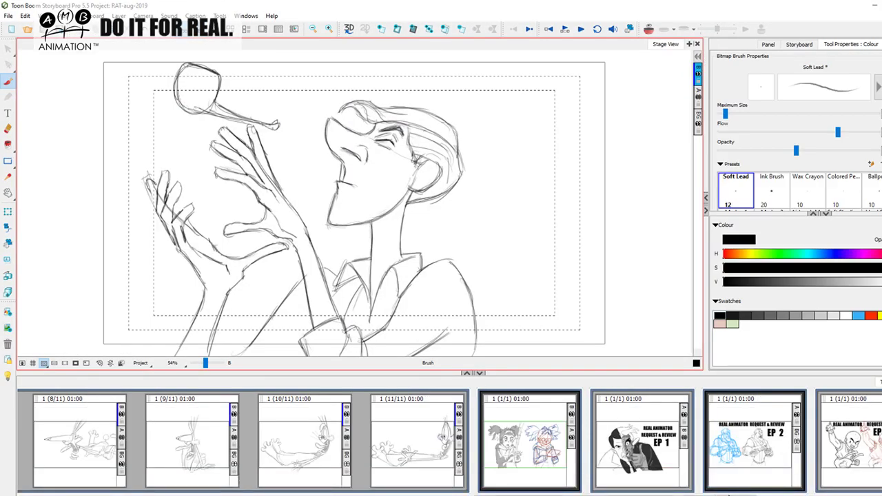
pyautogui.moveTo(729, 495); pyautogui.dragTo(880, 490)
pyautogui.click(641, 455)
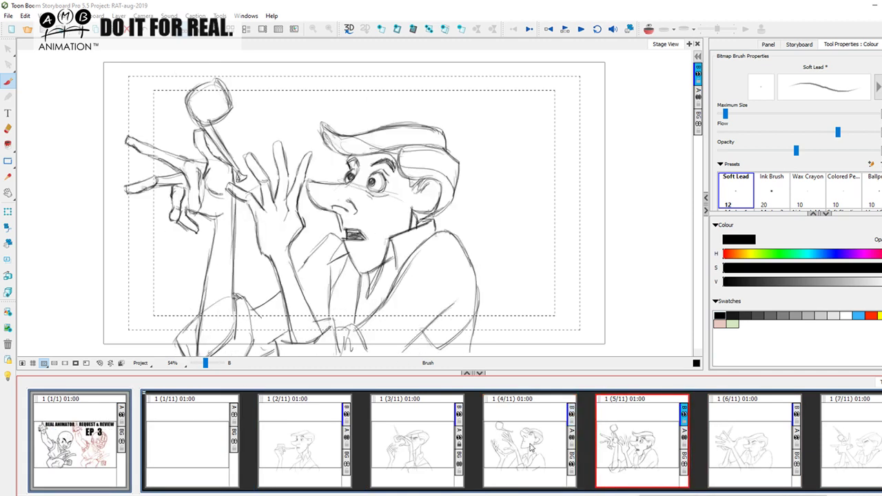
pyautogui.click(532, 449)
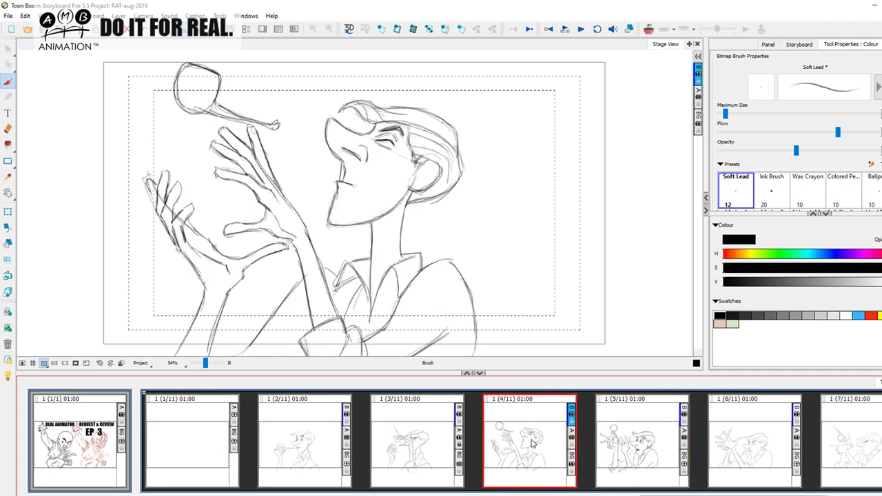
pyautogui.click(382, 29)
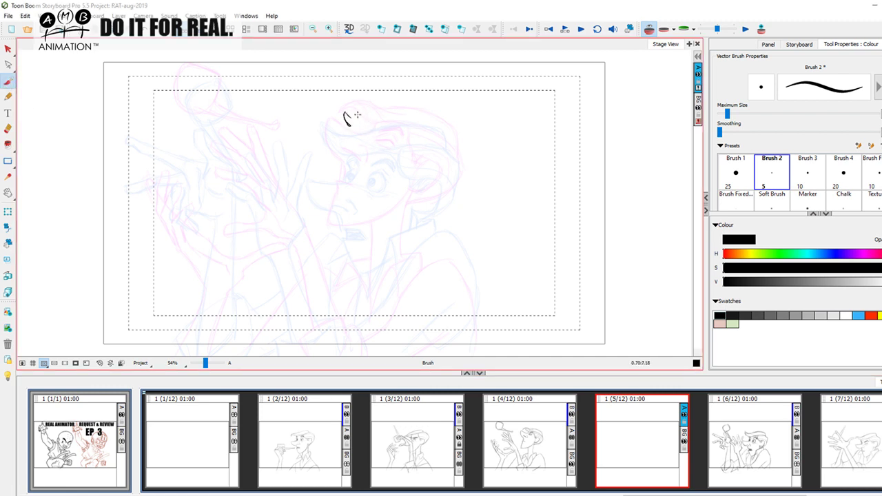
# Delete the short black stroke from the new panel 5 and return to the Brush tool
pyautogui.hotkey('alt', 's')
pyautogui.click(348, 121)
pyautogui.press('Delete')
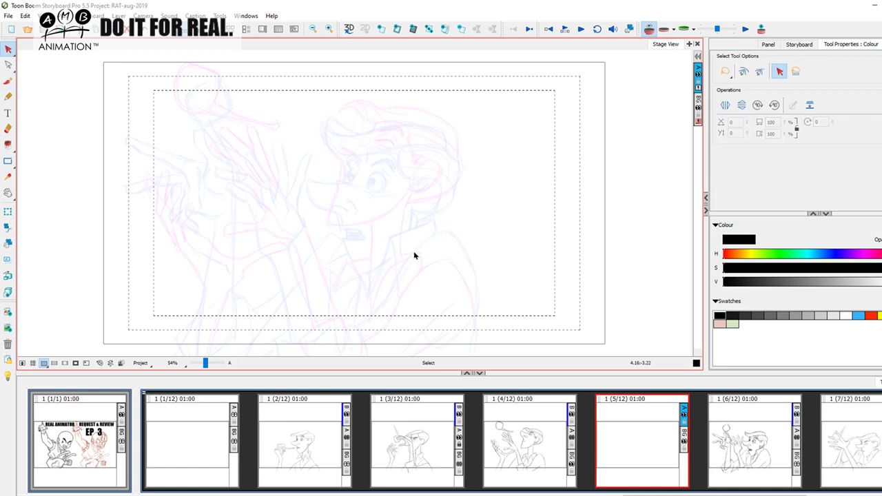
pyautogui.hotkey('alt', 'b')
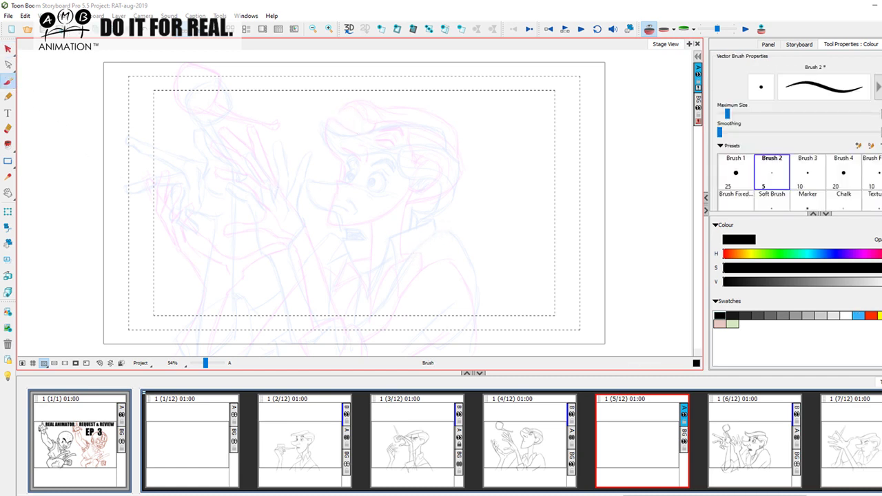
# Sketch the front of the hair, the forehead and the upturned nose in dark red in panel 5
pyautogui.click(881, 315)
pyautogui.moveTo(346, 112); pyautogui.dragTo(352, 128)
pyautogui.moveTo(346, 112)
pyautogui.mouseDown()
pyautogui.moveTo(364, 124)
pyautogui.moveTo(402, 124)
pyautogui.mouseUp()
pyautogui.moveTo(362, 120)
pyautogui.mouseDown()
pyautogui.moveTo(450, 136)
pyautogui.moveTo(458, 159)
pyautogui.moveTo(452, 191)
pyautogui.moveTo(413, 220)
pyautogui.moveTo(348, 158)
pyautogui.mouseUp()
pyautogui.moveTo(343, 161)
pyautogui.mouseDown()
pyautogui.moveTo(353, 153)
pyautogui.moveTo(312, 150)
pyautogui.moveTo(330, 176)
pyautogui.moveTo(336, 150)
pyautogui.moveTo(344, 153)
pyautogui.mouseUp()
pyautogui.moveTo(338, 156)
pyautogui.mouseDown()
pyautogui.moveTo(310, 149)
pyautogui.moveTo(329, 178)
pyautogui.mouseUp()
pyautogui.moveTo(319, 167); pyautogui.dragTo(343, 181)
# Sketch the front of the face, the chin and the jawline in panel 5, comparing with panel 4
pyautogui.press('Left')
pyautogui.moveTo(314, 148)
pyautogui.mouseDown()
pyautogui.moveTo(348, 156)
pyautogui.moveTo(335, 235)
pyautogui.mouseUp()
pyautogui.press('Right')
pyautogui.moveTo(336, 237); pyautogui.dragTo(338, 241)
pyautogui.moveTo(335, 203)
pyautogui.mouseDown()
pyautogui.moveTo(339, 248)
pyautogui.moveTo(393, 222)
pyautogui.mouseUp()
pyautogui.press('Left')
pyautogui.press('Right')
# Select all strokes of the red head sketch in panel 5 and move them up slightly
pyautogui.click(7, 50)
pyautogui.hotkey('ctrl', 'a')
pyautogui.moveTo(442, 157); pyautogui.dragTo(443, 149)
pyautogui.click(502, 186)
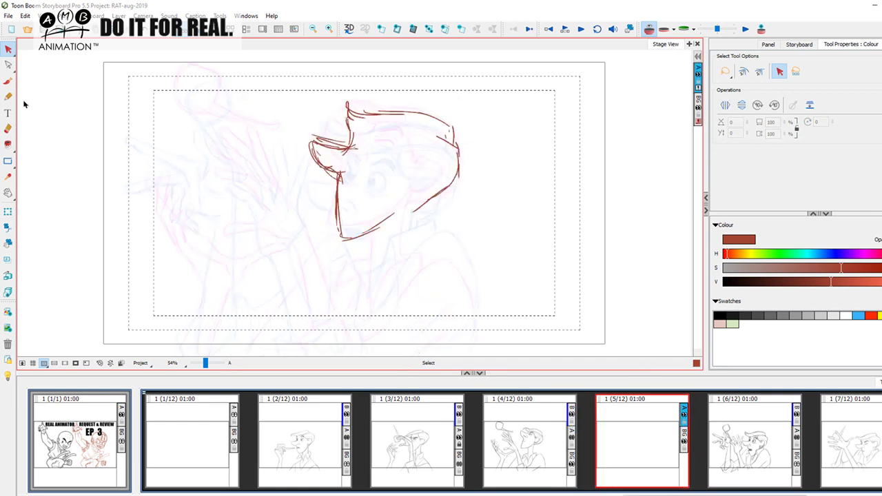
# Sketch the back and front lines of the neck below the jaw in panel 5, comparing with panel 4
pyautogui.click(9, 81)
pyautogui.press('Left')
pyautogui.press('Right')
pyautogui.moveTo(418, 209)
pyautogui.mouseDown()
pyautogui.moveTo(401, 231)
pyautogui.moveTo(404, 254)
pyautogui.mouseUp()
pyautogui.moveTo(406, 221)
pyautogui.mouseDown()
pyautogui.moveTo(399, 245)
pyautogui.moveTo(372, 258)
pyautogui.mouseUp()
pyautogui.moveTo(372, 240); pyautogui.dragTo(368, 271)
pyautogui.press('Left')
pyautogui.press('Right')
# Sketch the shirt collar around the neck and the curved line of the near shoulder in panel 5
pyautogui.moveTo(425, 235); pyautogui.dragTo(401, 239)
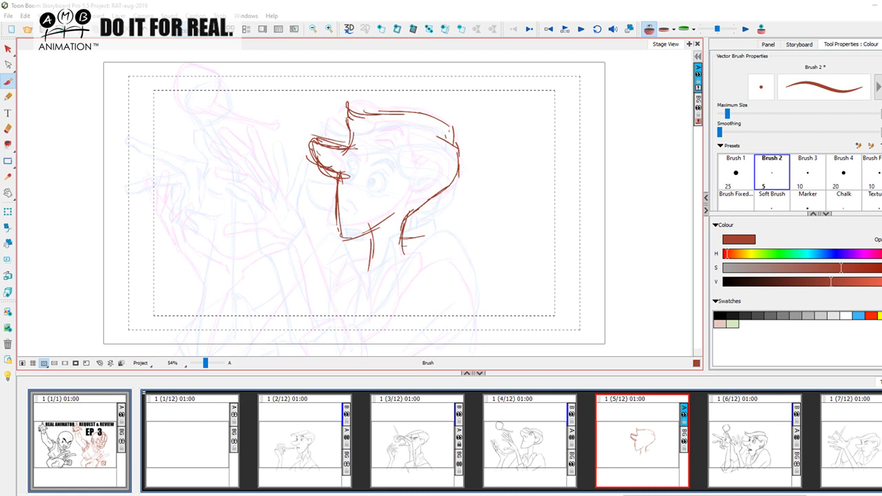
pyautogui.moveTo(393, 252); pyautogui.dragTo(431, 239)
pyautogui.moveTo(428, 269)
pyautogui.mouseDown()
pyautogui.moveTo(427, 243)
pyautogui.moveTo(405, 247)
pyautogui.mouseUp()
pyautogui.moveTo(407, 231)
pyautogui.mouseDown()
pyautogui.moveTo(404, 245)
pyautogui.moveTo(352, 246)
pyautogui.moveTo(336, 265)
pyautogui.moveTo(349, 272)
pyautogui.mouseUp()
pyautogui.moveTo(412, 262)
pyautogui.mouseDown()
pyautogui.moveTo(448, 252)
pyautogui.moveTo(475, 303)
pyautogui.moveTo(472, 294)
pyautogui.moveTo(472, 345)
pyautogui.mouseUp()
pyautogui.moveTo(345, 267); pyautogui.dragTo(313, 279)
# Sketch the first finger, the back of the near hand and both edges of its raised forearm in panel 5
pyautogui.moveTo(290, 166); pyautogui.dragTo(293, 189)
pyautogui.moveTo(290, 146)
pyautogui.mouseDown()
pyautogui.moveTo(293, 187)
pyautogui.moveTo(277, 133)
pyautogui.moveTo(293, 172)
pyautogui.mouseUp()
pyautogui.moveTo(283, 134)
pyautogui.mouseDown()
pyautogui.moveTo(294, 146)
pyautogui.moveTo(299, 200)
pyautogui.mouseUp()
pyautogui.moveTo(294, 162); pyautogui.dragTo(306, 235)
pyautogui.moveTo(302, 196); pyautogui.dragTo(330, 296)
pyautogui.moveTo(304, 219); pyautogui.dragTo(337, 317)
pyautogui.moveTo(285, 225); pyautogui.dragTo(307, 294)
pyautogui.moveTo(295, 248); pyautogui.dragTo(315, 324)
pyautogui.press('Left')
pyautogui.press('Right')
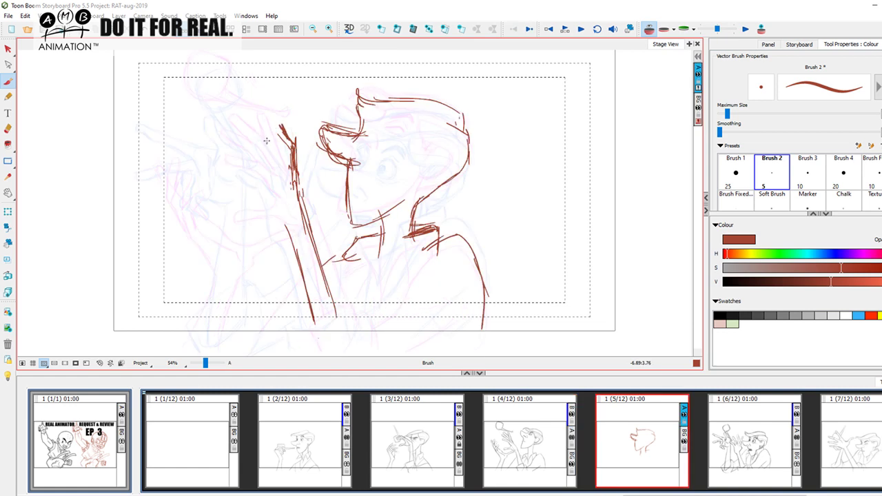
# Sketch the remaining spread fingers and the wrist side of the near hand in panel 5
pyautogui.moveTo(252, 128)
pyautogui.mouseDown()
pyautogui.moveTo(285, 188)
pyautogui.moveTo(267, 167)
pyautogui.moveTo(279, 201)
pyautogui.mouseUp()
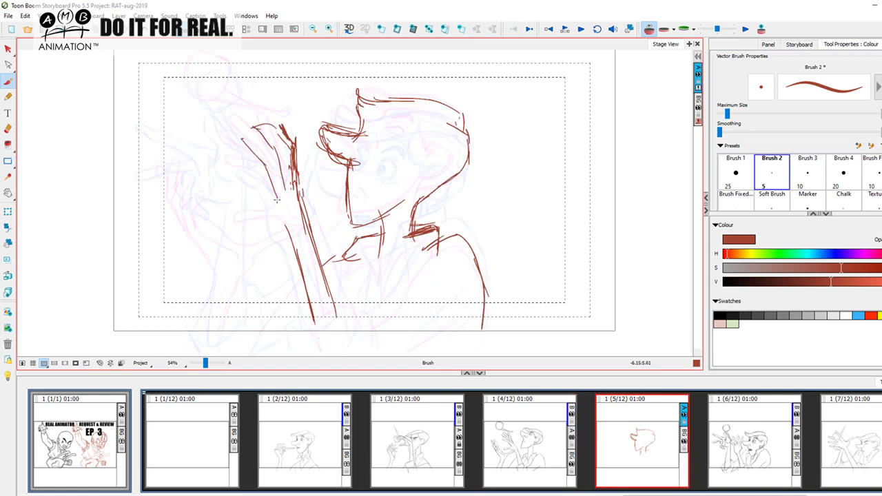
pyautogui.moveTo(234, 166)
pyautogui.mouseDown()
pyautogui.moveTo(270, 198)
pyautogui.moveTo(273, 222)
pyautogui.mouseUp()
pyautogui.moveTo(246, 182); pyautogui.dragTo(267, 199)
pyautogui.moveTo(235, 178)
pyautogui.mouseDown()
pyautogui.moveTo(274, 207)
pyautogui.moveTo(266, 200)
pyautogui.moveTo(290, 246)
pyautogui.mouseUp()
pyautogui.press('Left')
pyautogui.press('Right')
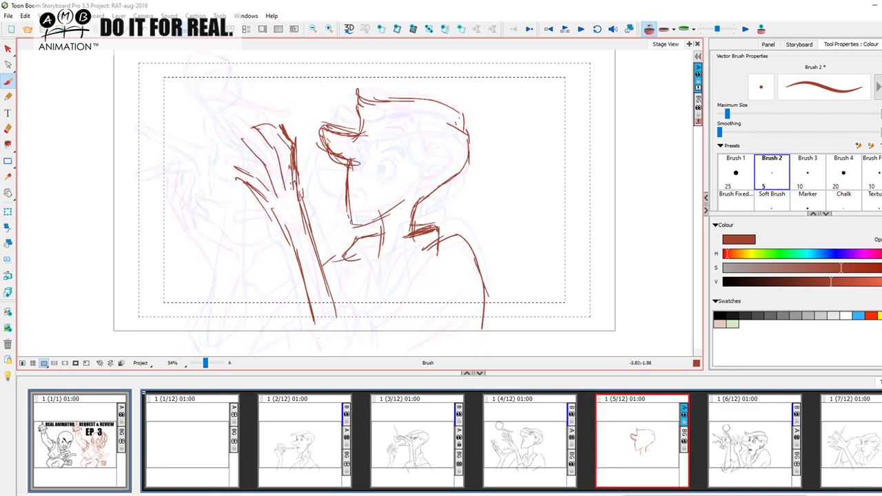
# Sketch the small stem tip beside the near hand, then the far hand's upper fingers and the large arc around them
pyautogui.moveTo(300, 192)
pyautogui.mouseDown()
pyautogui.moveTo(316, 187)
pyautogui.moveTo(319, 200)
pyautogui.mouseUp()
pyautogui.moveTo(317, 194); pyautogui.dragTo(301, 199)
pyautogui.press('Left')
pyautogui.press('Right')
pyautogui.moveTo(228, 179)
pyautogui.mouseDown()
pyautogui.moveTo(267, 183)
pyautogui.moveTo(224, 148)
pyautogui.moveTo(246, 169)
pyautogui.mouseUp()
pyautogui.moveTo(249, 173)
pyautogui.mouseDown()
pyautogui.moveTo(231, 128)
pyautogui.moveTo(230, 173)
pyautogui.moveTo(176, 122)
pyautogui.moveTo(199, 157)
pyautogui.mouseUp()
pyautogui.moveTo(256, 128); pyautogui.dragTo(275, 125)
pyautogui.moveTo(221, 105)
pyautogui.mouseDown()
pyautogui.moveTo(163, 122)
pyautogui.moveTo(218, 258)
pyautogui.mouseUp()
pyautogui.press('Left')
pyautogui.press('f')
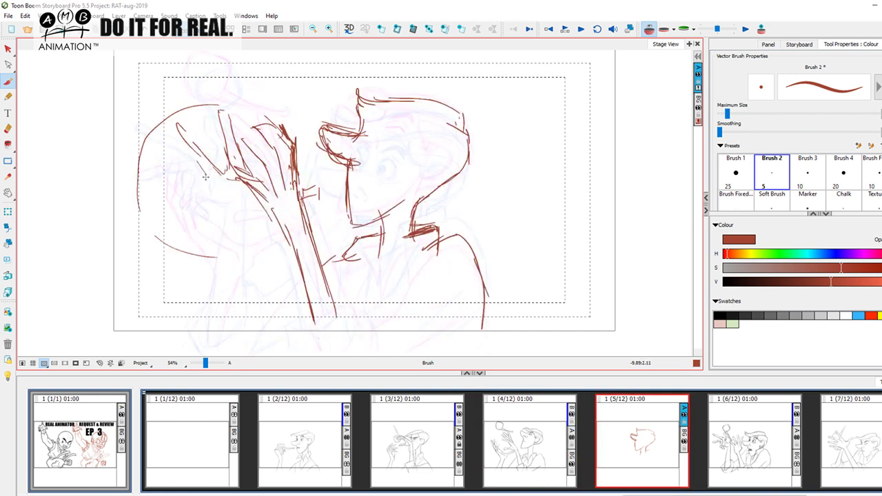
# Add the far hand's lower finger lines, the long horizontal lines across both hands and the heel of the palm
pyautogui.moveTo(149, 161)
pyautogui.mouseDown()
pyautogui.moveTo(206, 190)
pyautogui.moveTo(168, 195)
pyautogui.mouseUp()
pyautogui.moveTo(157, 193); pyautogui.dragTo(149, 203)
pyautogui.moveTo(306, 194)
pyautogui.mouseDown()
pyautogui.moveTo(141, 198)
pyautogui.moveTo(324, 203)
pyautogui.mouseUp()
pyautogui.moveTo(154, 201)
pyautogui.mouseDown()
pyautogui.moveTo(196, 194)
pyautogui.moveTo(139, 209)
pyautogui.moveTo(193, 206)
pyautogui.mouseUp()
pyautogui.moveTo(163, 206); pyautogui.dragTo(200, 211)
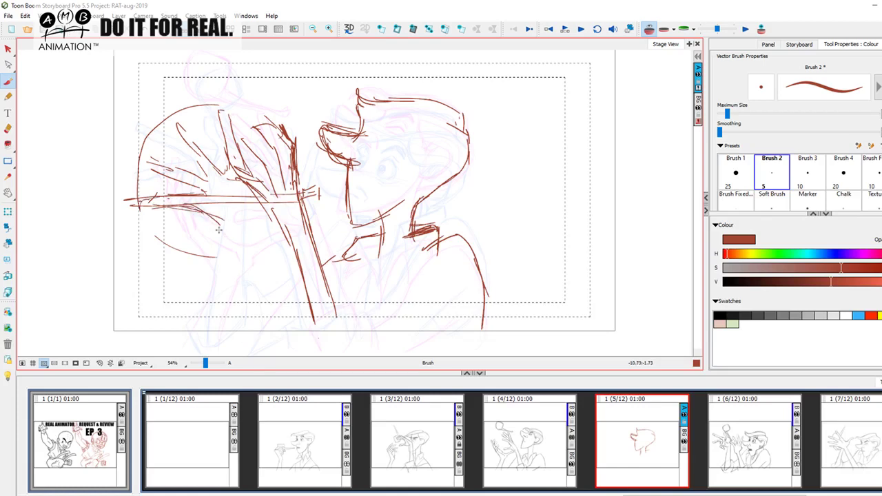
pyautogui.moveTo(177, 204); pyautogui.dragTo(225, 239)
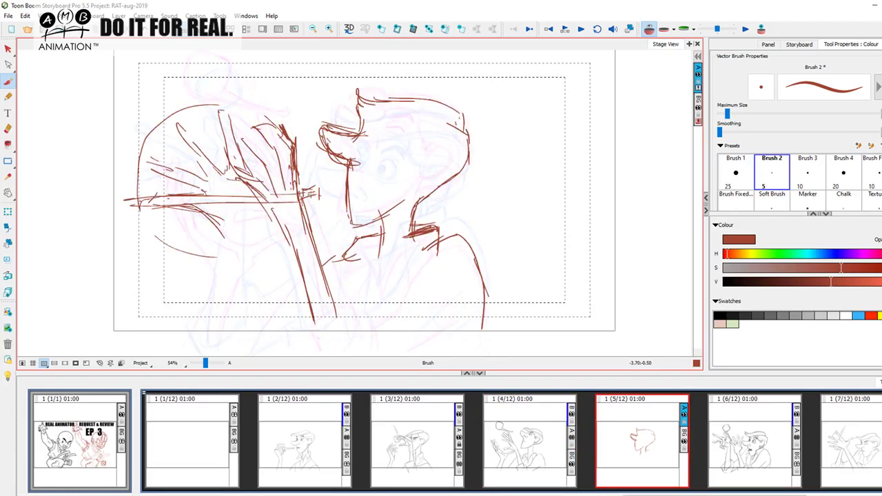
# Sketch both edges of the far forearm running down from the palm in panel 5
pyautogui.moveTo(311, 194)
pyautogui.mouseDown()
pyautogui.moveTo(247, 231)
pyautogui.moveTo(202, 288)
pyautogui.mouseUp()
pyautogui.moveTo(226, 230); pyautogui.dragTo(206, 312)
pyautogui.moveTo(259, 222); pyautogui.dragTo(244, 285)
pyautogui.moveTo(247, 240); pyautogui.dragTo(235, 297)
pyautogui.moveTo(246, 255); pyautogui.dragTo(241, 320)
pyautogui.moveTo(244, 256); pyautogui.dragTo(242, 317)
# Sketch the far arm's rolled cuff and the underside of its sleeve running up to the shoulder
pyautogui.moveTo(222, 271); pyautogui.dragTo(207, 310)
pyautogui.moveTo(212, 320); pyautogui.dragTo(217, 339)
pyautogui.moveTo(206, 329); pyautogui.dragTo(218, 343)
pyautogui.moveTo(246, 310)
pyautogui.mouseDown()
pyautogui.moveTo(244, 334)
pyautogui.moveTo(260, 316)
pyautogui.mouseUp()
pyautogui.moveTo(315, 271)
pyautogui.mouseDown()
pyautogui.moveTo(337, 239)
pyautogui.moveTo(251, 322)
pyautogui.moveTo(266, 312)
pyautogui.mouseUp()
pyautogui.moveTo(202, 312); pyautogui.dragTo(197, 348)
pyautogui.press('Left')
pyautogui.press('Right')
# Extend the front line of the neck downward in panel 5, checking it against panel 4
pyautogui.moveTo(443, 212); pyautogui.dragTo(418, 192)
pyautogui.moveTo(352, 224); pyautogui.dragTo(354, 263)
pyautogui.moveTo(379, 219); pyautogui.dragTo(374, 229)
pyautogui.press('Left')
pyautogui.press('Right')
# Sketch the eye, its raised eyebrow and the mouth in panel 5, comparing with panel 4
pyautogui.moveTo(360, 172); pyautogui.dragTo(351, 213)
pyautogui.moveTo(362, 146); pyautogui.dragTo(348, 167)
pyautogui.press('Left')
pyautogui.press('Right')
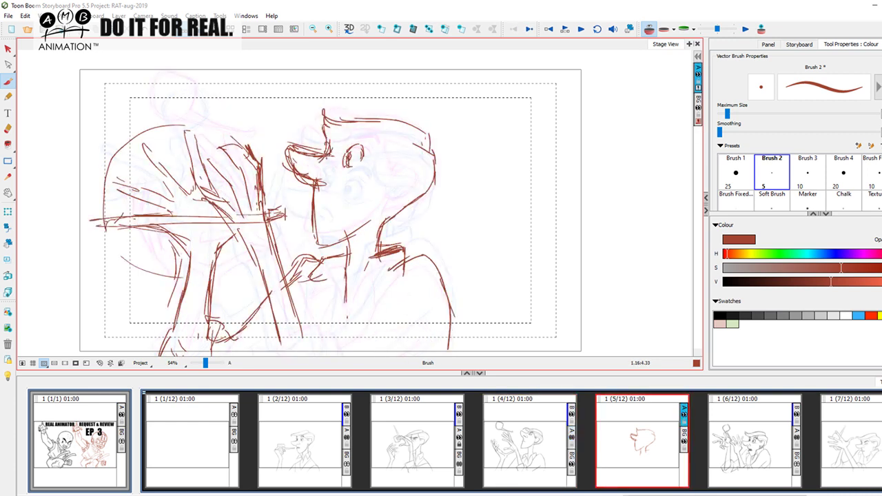
pyautogui.moveTo(364, 143); pyautogui.dragTo(355, 141)
pyautogui.moveTo(318, 186); pyautogui.dragTo(322, 204)
pyautogui.press('Left')
pyautogui.press('Right')
pyautogui.press('Left')
pyautogui.press('Right')
# Add the upright tuft at the forehead and redraw the top line of the hair in panel 5
pyautogui.moveTo(330, 127)
pyautogui.mouseDown()
pyautogui.moveTo(310, 115)
pyautogui.moveTo(316, 98)
pyautogui.moveTo(327, 125)
pyautogui.mouseUp()
pyautogui.moveTo(321, 100)
pyautogui.mouseDown()
pyautogui.moveTo(332, 119)
pyautogui.moveTo(418, 126)
pyautogui.mouseUp()
pyautogui.press('Left')
pyautogui.press('Right')
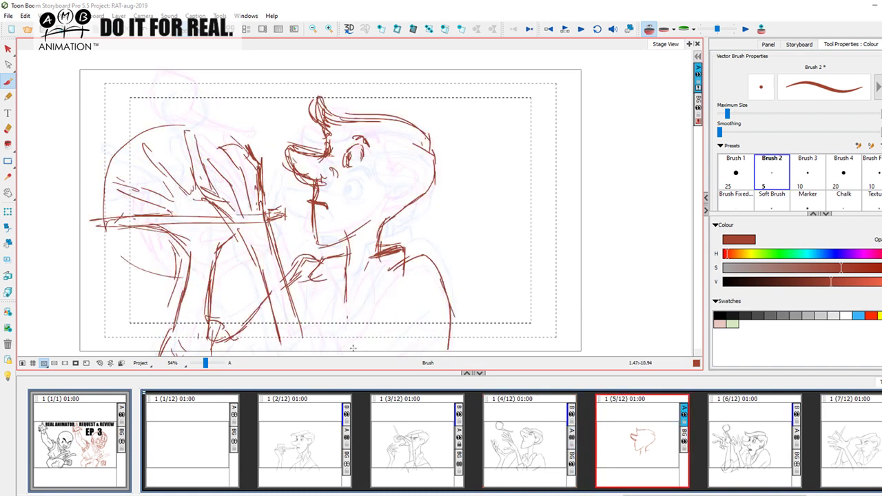
# Sketch the open shirt front and the near sleeve's inner edge in panel 5, using panels 4 and 6 as reference
pyautogui.scroll(-2, 490, 238)
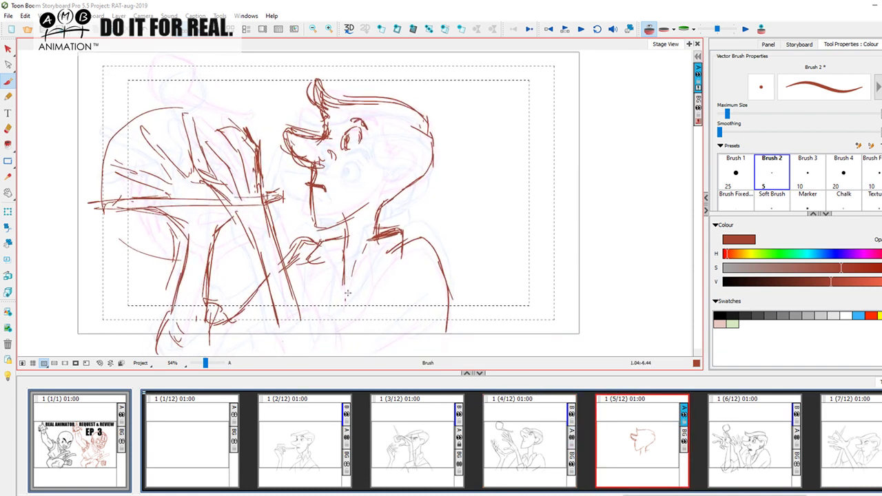
pyautogui.click(555, 449)
pyautogui.click(713, 447)
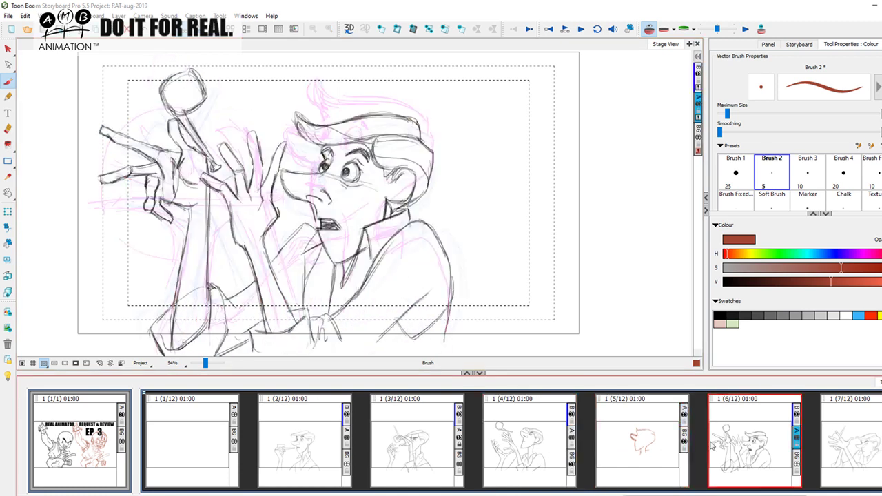
pyautogui.click(649, 459)
pyautogui.moveTo(343, 299)
pyautogui.mouseDown()
pyautogui.moveTo(356, 260)
pyautogui.moveTo(368, 295)
pyautogui.mouseUp()
pyautogui.press('Left')
pyautogui.press('Right')
pyautogui.moveTo(384, 266); pyautogui.dragTo(356, 312)
pyautogui.moveTo(379, 286); pyautogui.dragTo(343, 332)
# Sketch the near arm's rolled cuff and the sleeve opening around the base of the forearm
pyautogui.moveTo(286, 305); pyautogui.dragTo(295, 308)
pyautogui.moveTo(295, 304)
pyautogui.mouseDown()
pyautogui.moveTo(304, 302)
pyautogui.moveTo(319, 338)
pyautogui.moveTo(307, 302)
pyautogui.mouseUp()
pyautogui.moveTo(279, 320); pyautogui.dragTo(260, 335)
pyautogui.moveTo(261, 334)
pyautogui.mouseDown()
pyautogui.moveTo(264, 351)
pyautogui.moveTo(294, 323)
pyautogui.mouseUp()
pyautogui.moveTo(265, 349)
pyautogui.mouseDown()
pyautogui.moveTo(303, 314)
pyautogui.moveTo(322, 351)
pyautogui.mouseUp()
pyautogui.moveTo(310, 318)
pyautogui.mouseDown()
pyautogui.moveTo(334, 354)
pyautogui.moveTo(354, 342)
pyautogui.mouseUp()
# Add a sleeve line and a short elbow crease, compare with panels 4 and 6, and turn off the onion skin
pyautogui.moveTo(375, 293); pyautogui.dragTo(360, 308)
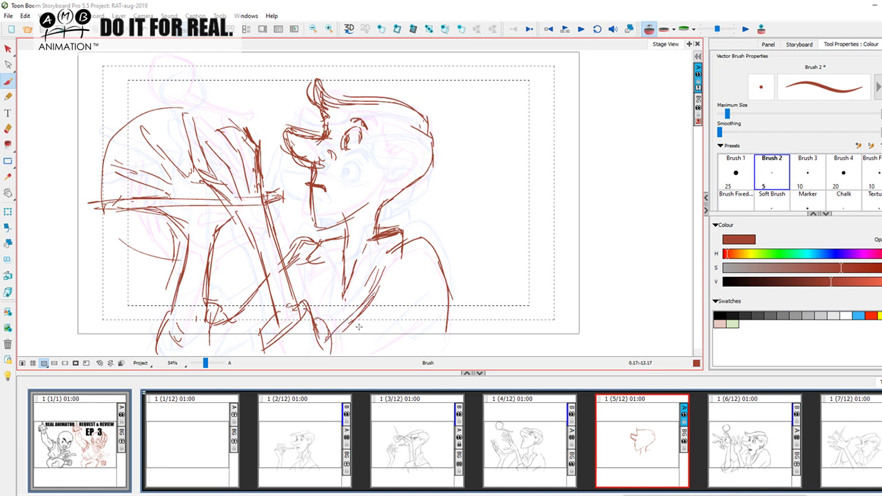
pyautogui.moveTo(417, 324); pyautogui.dragTo(411, 332)
pyautogui.click(559, 460)
pyautogui.press('Right')
pyautogui.press('Right')
pyautogui.press('Left')
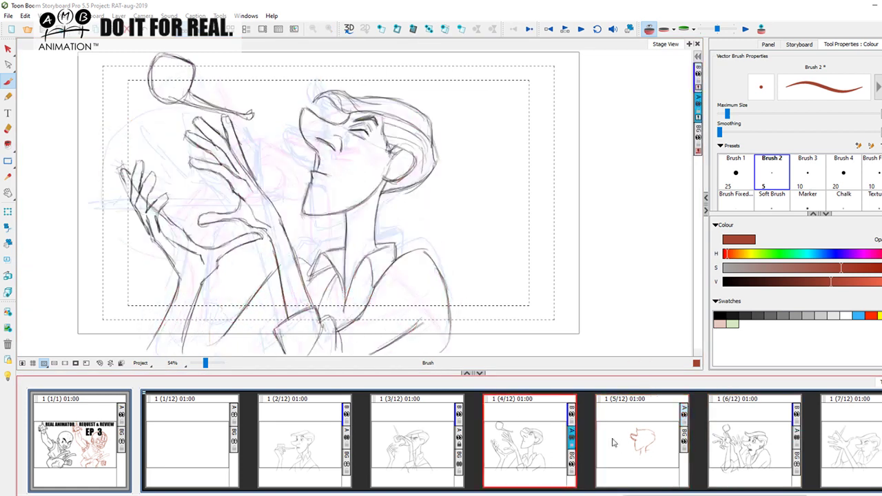
pyautogui.click(649, 28)
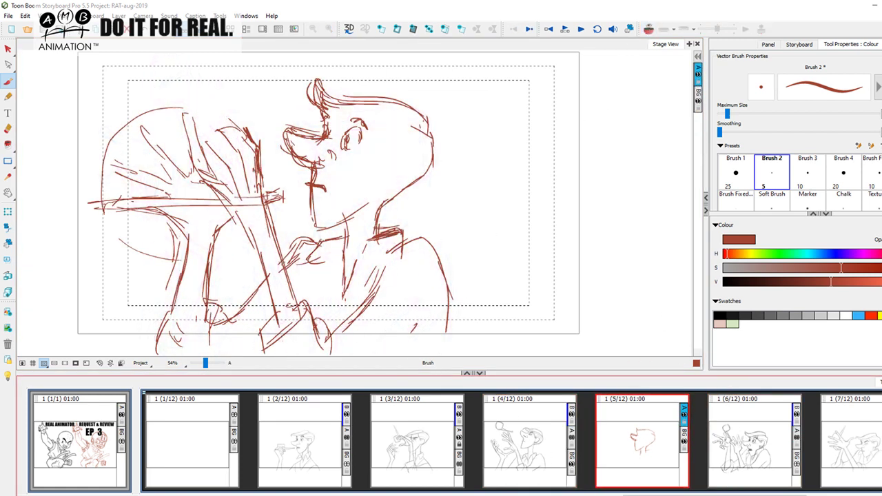
# Recolour the whole red sketch in panel 5 light grey and set the drawing colour back to black
pyautogui.click(8, 50)
pyautogui.click(384, 237)
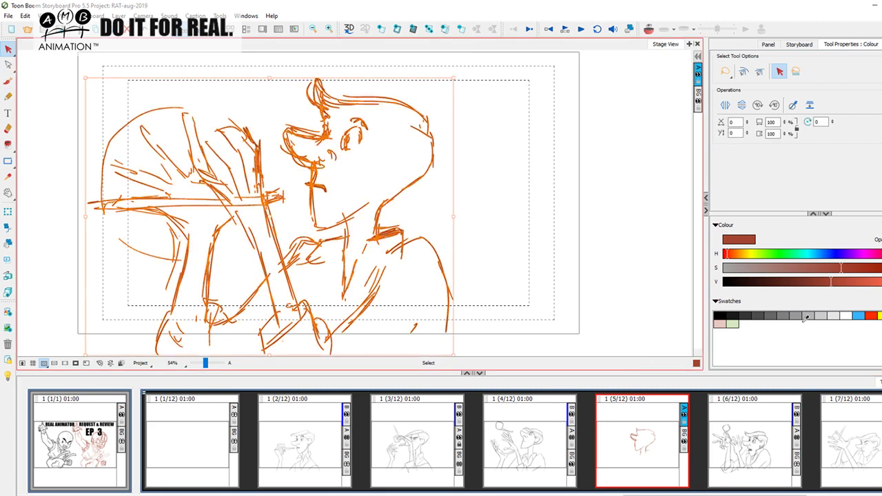
pyautogui.click(832, 315)
pyautogui.click(604, 276)
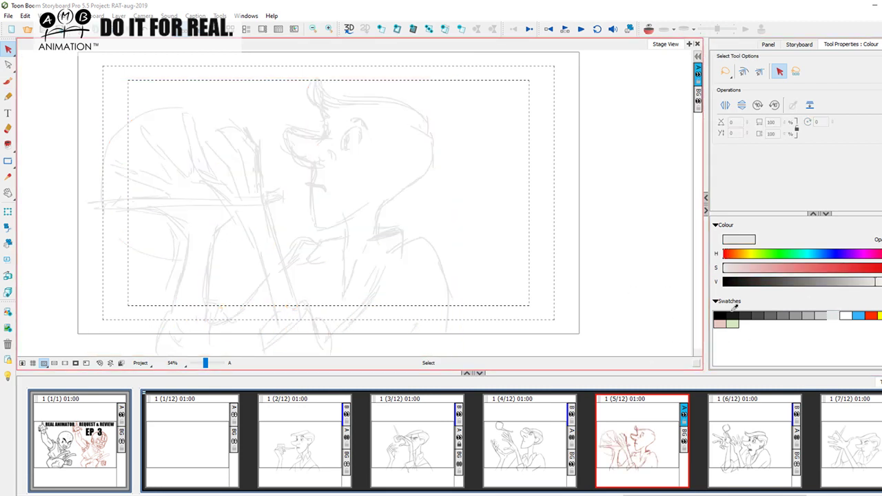
pyautogui.click(722, 314)
# Add a new bitmap layer to panel 5 for the Soft Lead brush and compare the pose with panel 4
pyautogui.rightClick(698, 69)
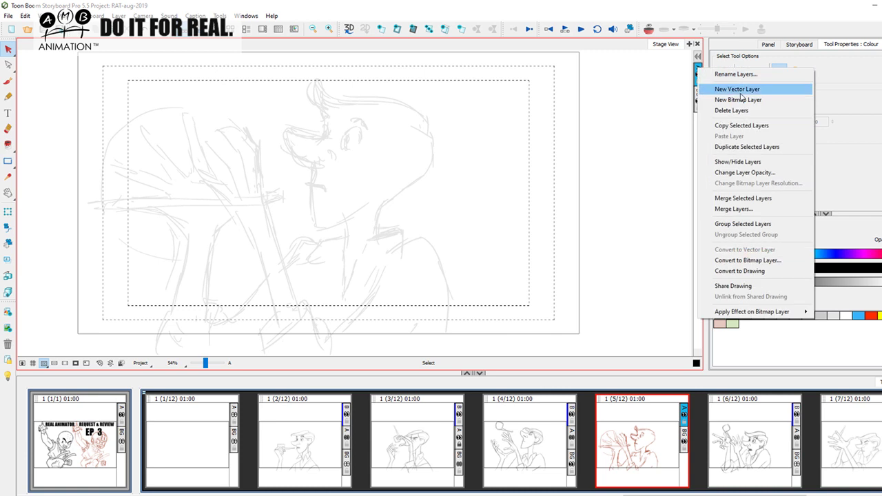
pyautogui.click(743, 101)
pyautogui.click(8, 82)
pyautogui.press('Left')
pyautogui.press('Right')
pyautogui.press('Left')
pyautogui.press('Right')
pyautogui.press('Left')
pyautogui.press('Right')
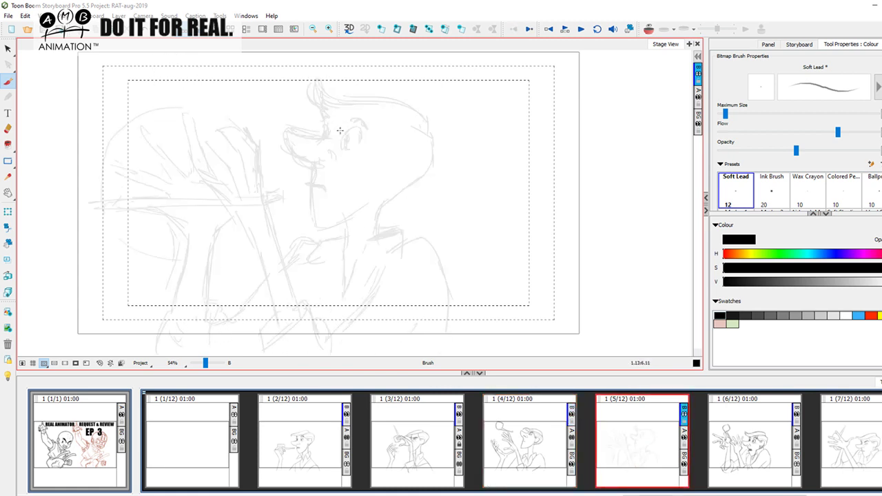
pyautogui.press('Left')
pyautogui.press('Right')
# Draw the nose's upper edge in panel 5, slightly raising the Soft Lead brush's opacity and maximum size
pyautogui.moveTo(332, 122)
pyautogui.mouseDown()
pyautogui.moveTo(326, 136)
pyautogui.moveTo(310, 136)
pyautogui.mouseUp()
pyautogui.moveTo(796, 150); pyautogui.dragTo(804, 151)
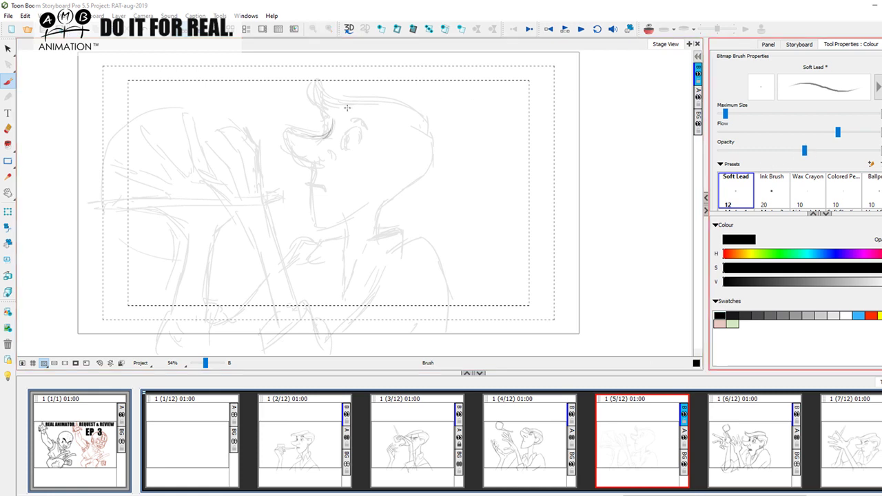
pyautogui.moveTo(292, 132); pyautogui.dragTo(318, 136)
pyautogui.moveTo(725, 114); pyautogui.dragTo(729, 116)
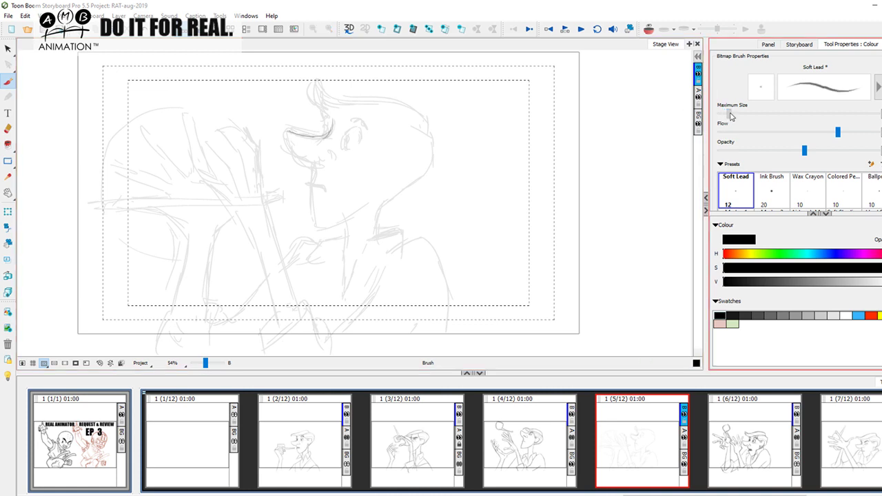
pyautogui.moveTo(293, 133); pyautogui.dragTo(324, 133)
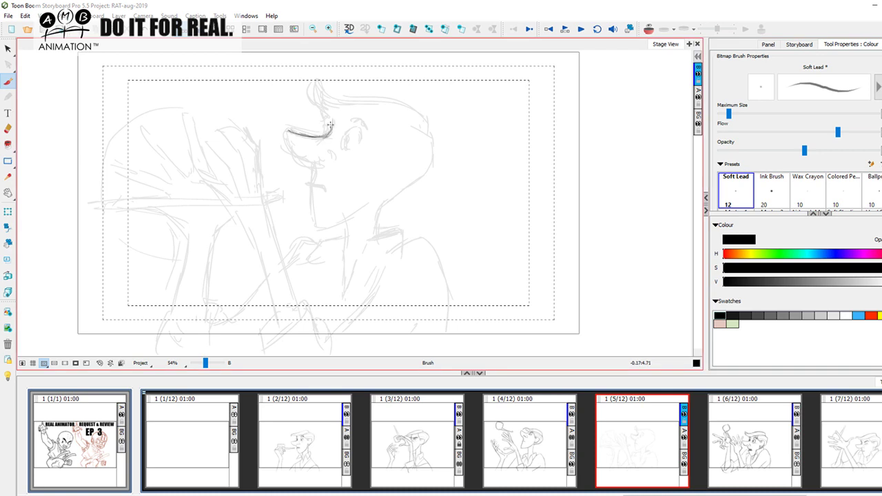
# Draw the nose's tip and underside over the grey sketch in panel 5, comparing the pose with panel 4
pyautogui.press('Left')
pyautogui.press('Right')
pyautogui.moveTo(286, 132)
pyautogui.mouseDown()
pyautogui.moveTo(295, 157)
pyautogui.moveTo(323, 162)
pyautogui.moveTo(307, 157)
pyautogui.mouseUp()
pyautogui.press('Left')
pyautogui.press('Right')
pyautogui.press('Left')
pyautogui.press('Right')
# Draw the upper lip, mouth line, chin and jawline of the character in panel 5
pyautogui.moveTo(308, 165); pyautogui.dragTo(310, 183)
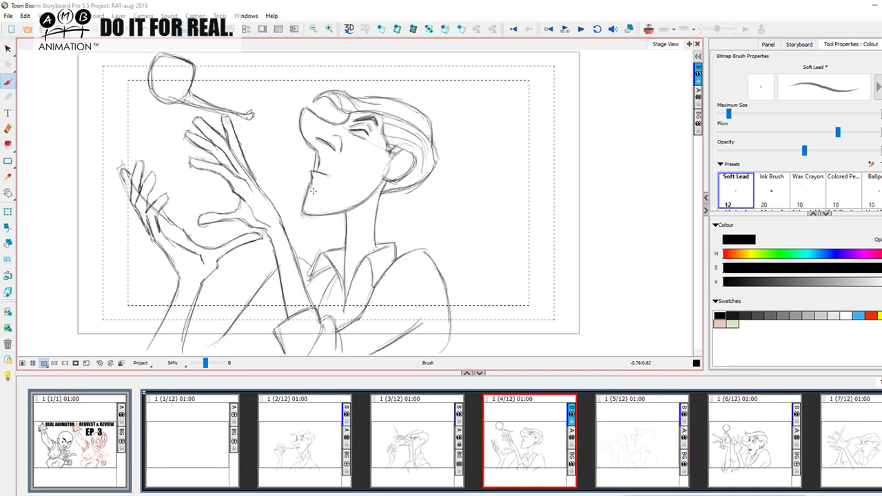
pyautogui.moveTo(310, 183); pyautogui.dragTo(325, 188)
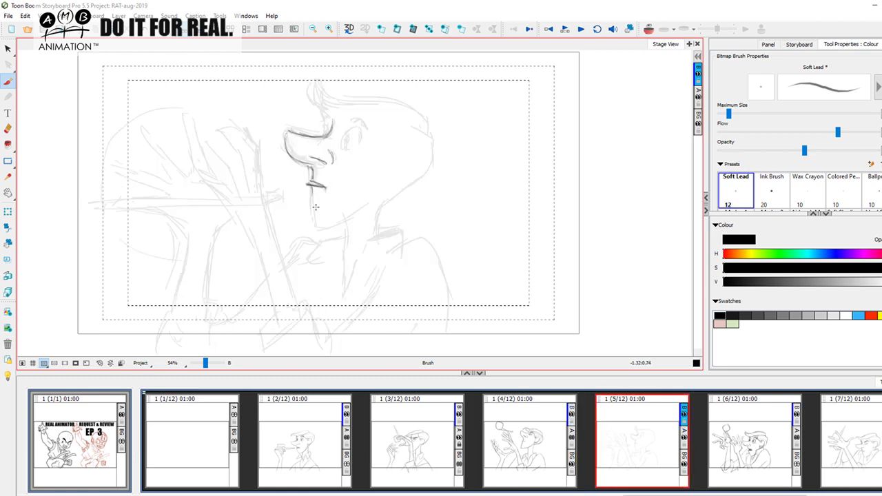
pyautogui.moveTo(308, 182); pyautogui.dragTo(311, 222)
pyautogui.moveTo(312, 223); pyautogui.dragTo(358, 206)
pyautogui.moveTo(387, 171)
pyautogui.mouseDown()
pyautogui.moveTo(372, 201)
pyautogui.moveTo(331, 224)
pyautogui.mouseUp()
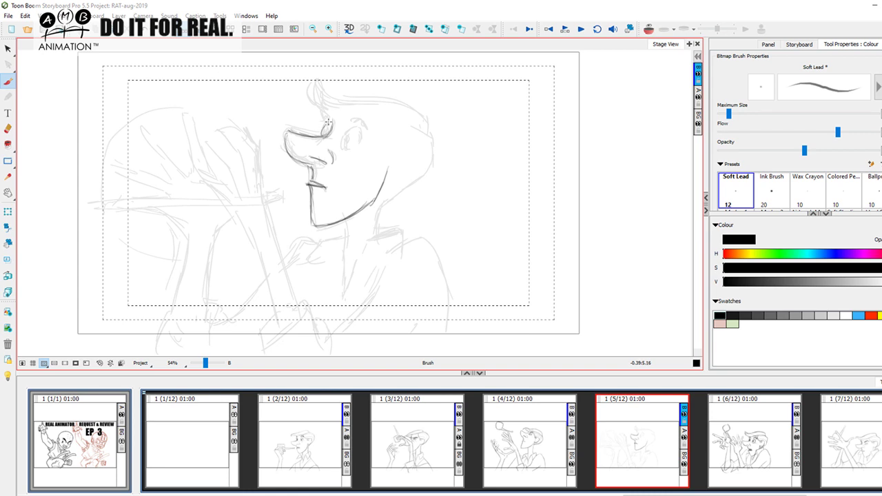
# Draw both eyes with pupils in panel 5, undoing a stray stroke and comparing with panel 4
pyautogui.press('Left')
pyautogui.press('Right')
pyautogui.press('Left')
pyautogui.press('Right')
pyautogui.moveTo(344, 138)
pyautogui.mouseDown()
pyautogui.moveTo(358, 127)
pyautogui.moveTo(347, 133)
pyautogui.mouseUp()
pyautogui.press('Left')
pyautogui.press('Right')
pyautogui.hotkey('ctrl', 'z')
pyautogui.press('Left')
pyautogui.press('Right')
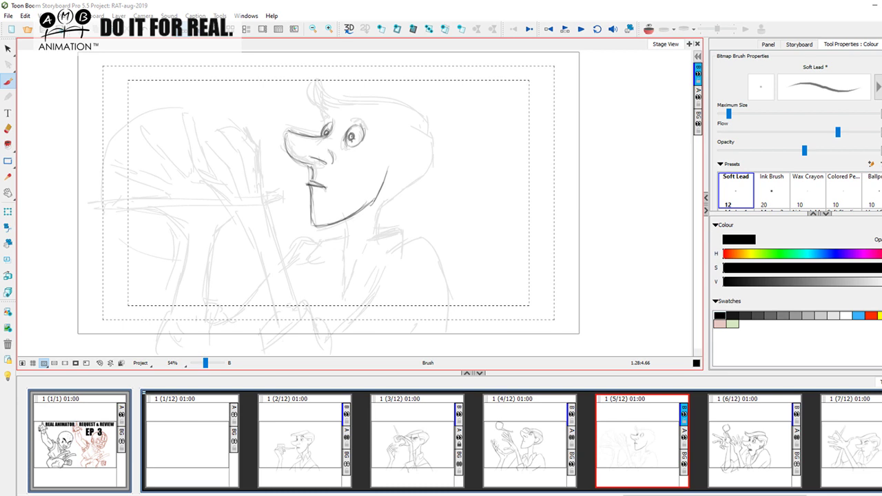
# Draw dark raised eyebrows above both eyes in panel 5
pyautogui.press('Left')
pyautogui.press('Right')
pyautogui.moveTo(330, 113)
pyautogui.mouseDown()
pyautogui.moveTo(323, 118)
pyautogui.moveTo(371, 121)
pyautogui.mouseUp()
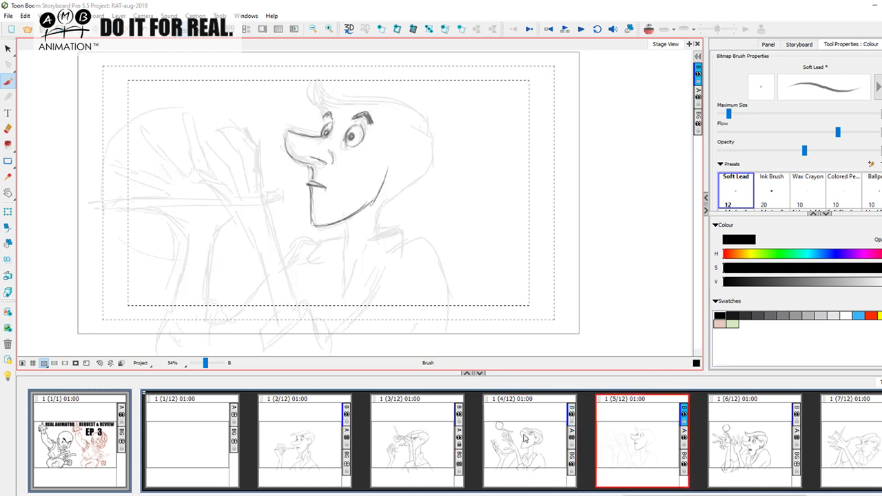
# Compare the head and expression in panels 4, 5 and 6
pyautogui.click(525, 439)
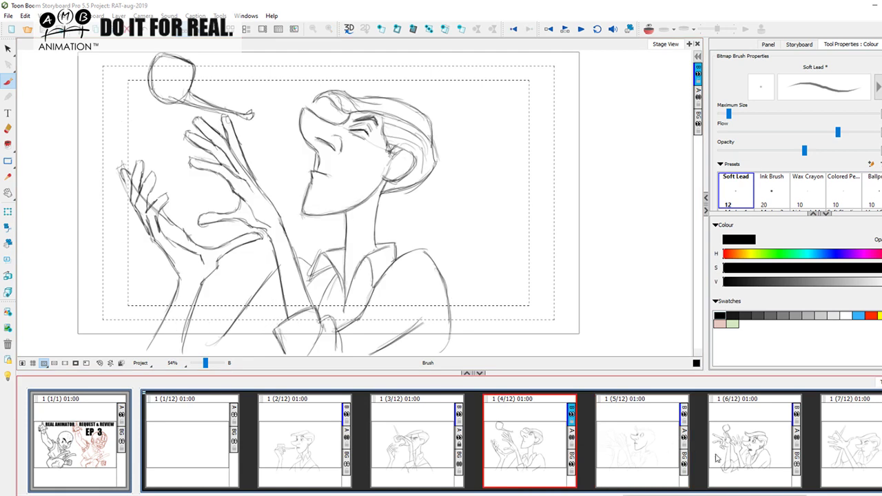
pyautogui.click(751, 450)
pyautogui.click(522, 443)
pyautogui.click(636, 441)
pyautogui.click(728, 442)
pyautogui.click(524, 441)
pyautogui.click(640, 441)
pyautogui.click(753, 427)
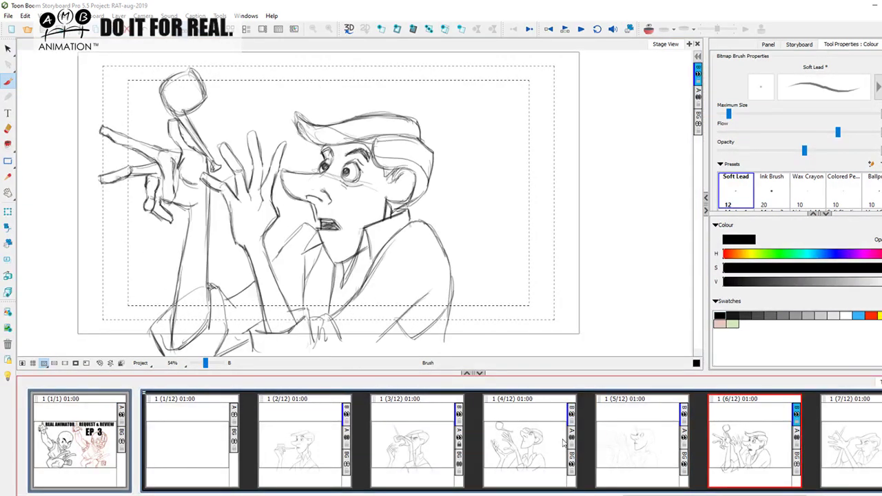
pyautogui.click(524, 441)
pyautogui.click(659, 431)
# Draw the forehead hairline, the temple line down to the ear and the upper curve of the side hair
pyautogui.moveTo(333, 111); pyautogui.dragTo(332, 124)
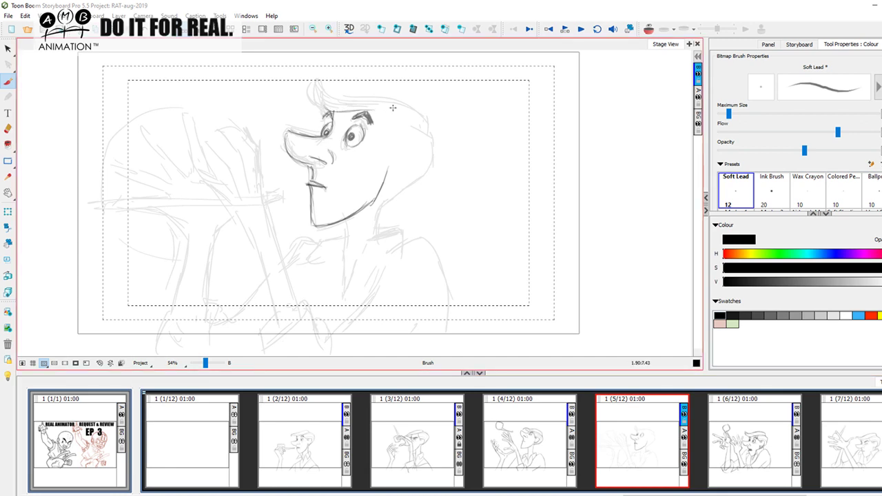
pyautogui.moveTo(370, 108)
pyautogui.mouseDown()
pyautogui.moveTo(390, 148)
pyautogui.moveTo(382, 155)
pyautogui.moveTo(413, 149)
pyautogui.moveTo(393, 152)
pyautogui.moveTo(407, 146)
pyautogui.moveTo(393, 156)
pyautogui.moveTo(411, 152)
pyautogui.moveTo(407, 168)
pyautogui.moveTo(380, 172)
pyautogui.moveTo(397, 177)
pyautogui.moveTo(419, 150)
pyautogui.moveTo(397, 176)
pyautogui.mouseUp()
pyautogui.press('f')
pyautogui.press('g')
pyautogui.moveTo(374, 107)
pyautogui.mouseDown()
pyautogui.moveTo(415, 118)
pyautogui.moveTo(420, 125)
pyautogui.moveTo(400, 115)
pyautogui.moveTo(436, 137)
pyautogui.moveTo(434, 164)
pyautogui.mouseUp()
pyautogui.press('f')
pyautogui.press('Right')
# Draw the back of the head, the nape and the back of the neck, and join the ear to the jaw
pyautogui.moveTo(435, 134)
pyautogui.mouseDown()
pyautogui.moveTo(438, 149)
pyautogui.moveTo(383, 197)
pyautogui.moveTo(376, 226)
pyautogui.mouseUp()
pyautogui.press('f')
pyautogui.press('g')
pyautogui.moveTo(384, 193); pyautogui.dragTo(373, 229)
pyautogui.press('Left')
pyautogui.press('Right')
pyautogui.moveTo(387, 174); pyautogui.dragTo(390, 191)
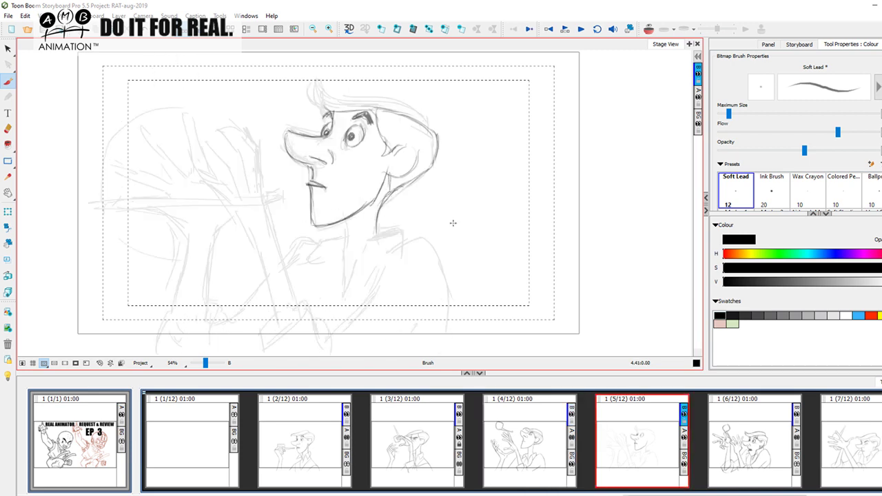
# Check the head against panels 4 and 6, then refine and clean up the nape line in panel 5
pyautogui.click(740, 435)
pyautogui.click(646, 447)
pyautogui.moveTo(378, 205); pyautogui.dragTo(433, 167)
pyautogui.press('f')
pyautogui.press('g')
pyautogui.press('Left')
pyautogui.press('Right')
pyautogui.click(8, 129)
pyautogui.press('Left')
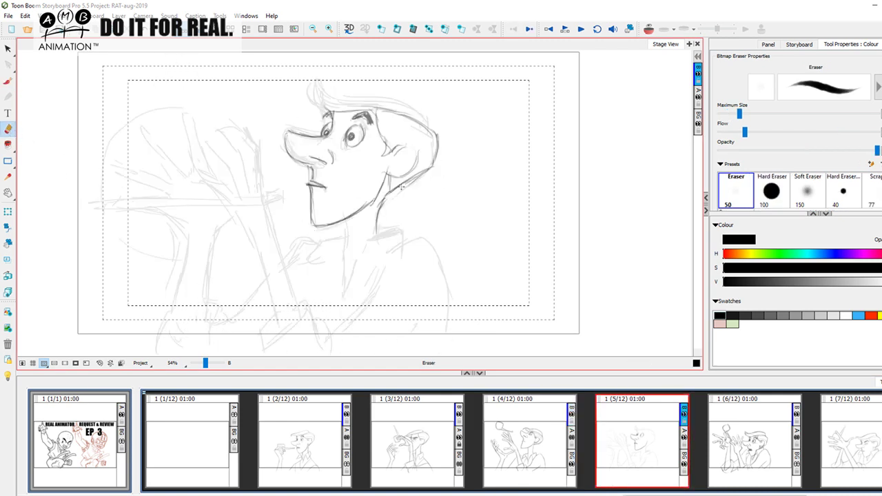
pyautogui.hotkey('alt', 'b')
pyautogui.press('Right')
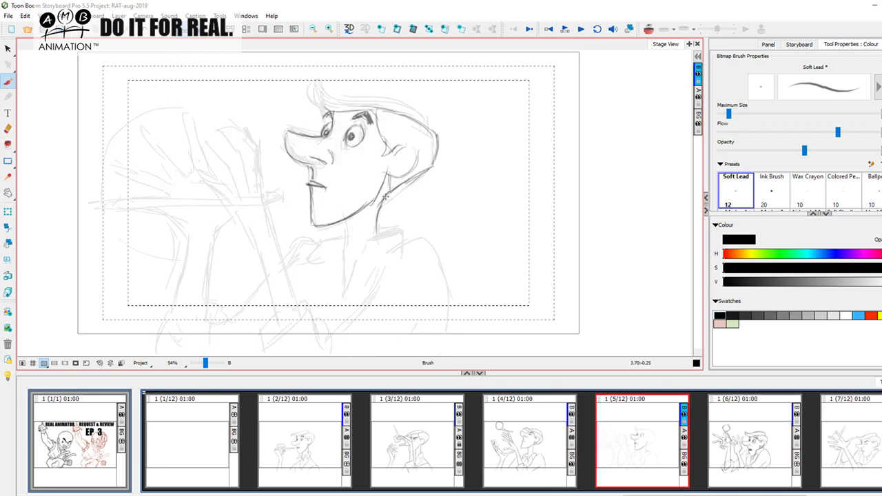
# Add hair strands along the side and upper back of the head in panel 5
pyautogui.moveTo(382, 112); pyautogui.dragTo(433, 144)
pyautogui.moveTo(378, 130); pyautogui.dragTo(423, 143)
pyautogui.press('Left')
pyautogui.press('Right')
pyautogui.moveTo(382, 121); pyautogui.dragTo(428, 133)
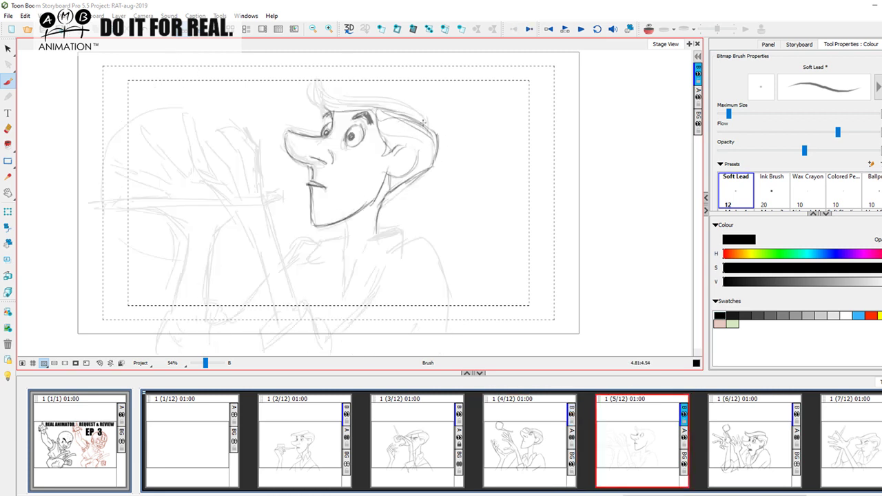
pyautogui.press('Left')
pyautogui.press('Right')
# Draw the front quiff and the swept-back top hair, comparing with panel 4
pyautogui.moveTo(314, 103); pyautogui.dragTo(317, 79)
pyautogui.press('Left')
pyautogui.press('Right')
pyautogui.moveTo(318, 77)
pyautogui.mouseDown()
pyautogui.moveTo(346, 97)
pyautogui.moveTo(338, 95)
pyautogui.moveTo(332, 90)
pyautogui.moveTo(360, 98)
pyautogui.moveTo(341, 97)
pyautogui.moveTo(412, 104)
pyautogui.mouseUp()
pyautogui.press('Left')
pyautogui.press('Right')
pyautogui.moveTo(344, 95)
pyautogui.mouseDown()
pyautogui.moveTo(420, 105)
pyautogui.moveTo(431, 130)
pyautogui.mouseUp()
pyautogui.press('Left')
pyautogui.press('Right')
# Draw the front neck line from the jaw down to the shirt opening in panel 5
pyautogui.press('space')
pyautogui.moveTo(476, 242); pyautogui.dragTo(471, 235)
pyautogui.press('Left')
pyautogui.press('Right')
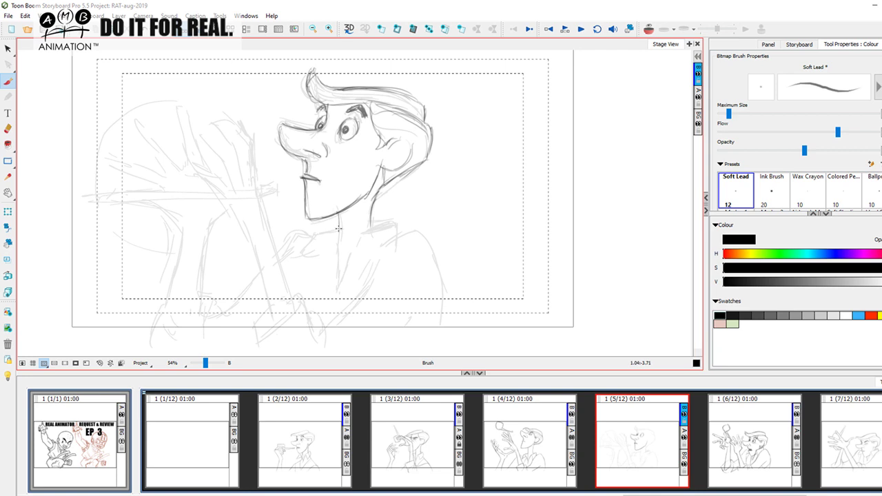
pyautogui.press('Left')
pyautogui.press('Right')
pyautogui.moveTo(339, 222); pyautogui.dragTo(336, 294)
pyautogui.press('Left')
pyautogui.press('Right')
# Turn on the onion skin and draw the collar flap beneath the chin, checking panels 4 and 6
pyautogui.click(649, 30)
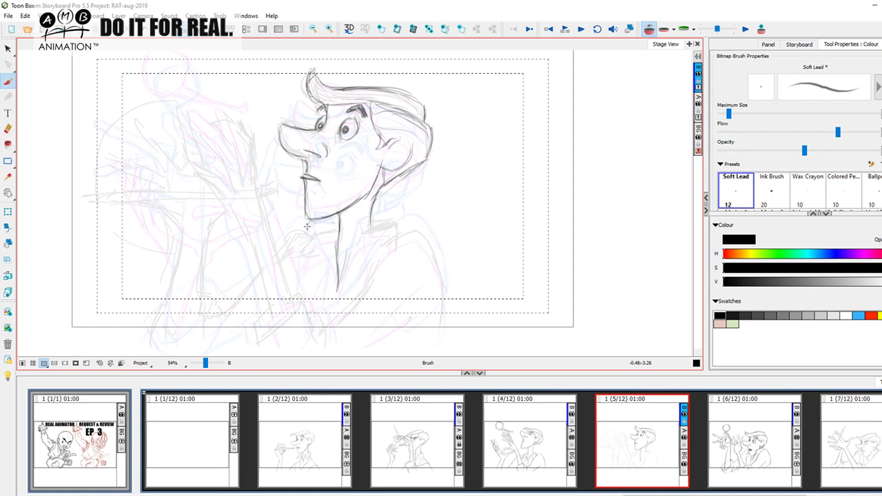
pyautogui.press('Left')
pyautogui.press('Right')
pyautogui.click(717, 438)
pyautogui.click(644, 443)
pyautogui.press('Left')
pyautogui.press('Right')
pyautogui.press('Left')
pyautogui.press('Right')
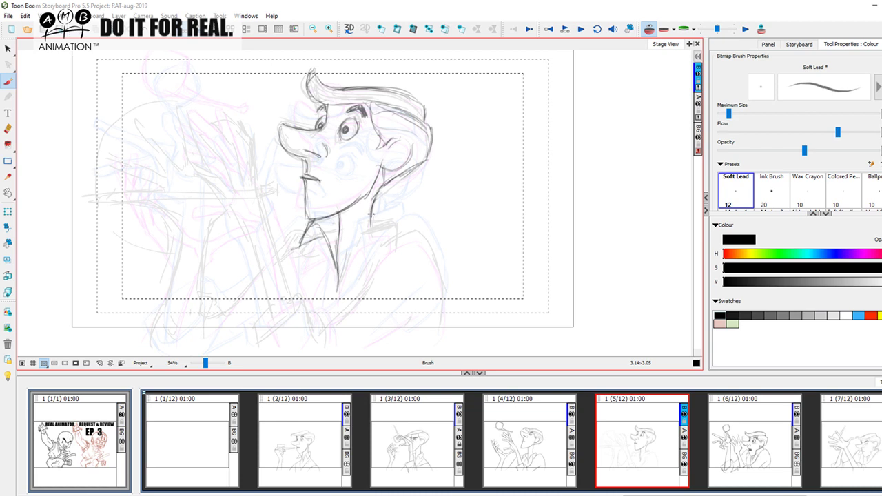
# Rough in the collar behind the neck, erase its rear outline and return to the Soft Lead brush
pyautogui.press('Left')
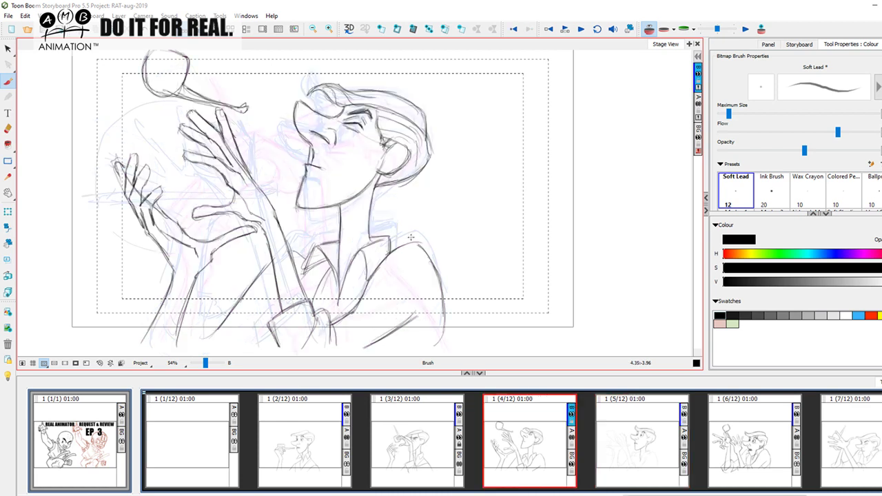
pyautogui.press('Right')
pyautogui.press('Left')
pyautogui.press('Right')
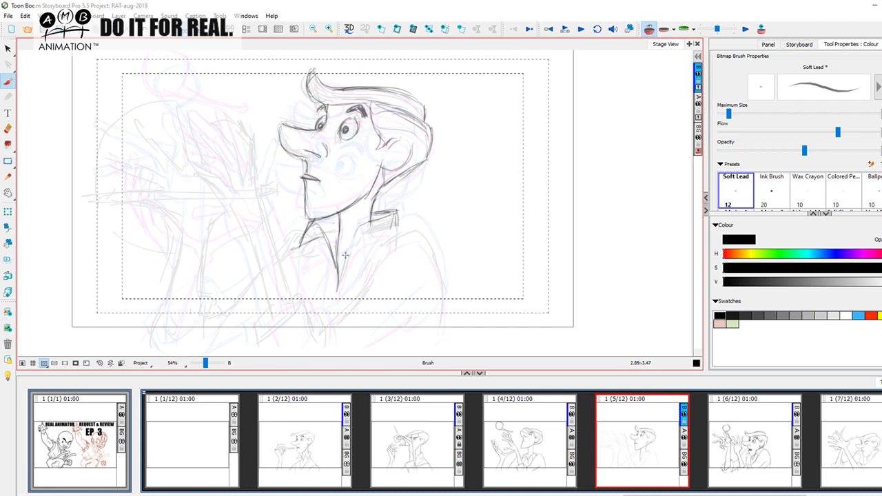
pyautogui.press('Left')
pyautogui.press('Right')
pyautogui.click(8, 129)
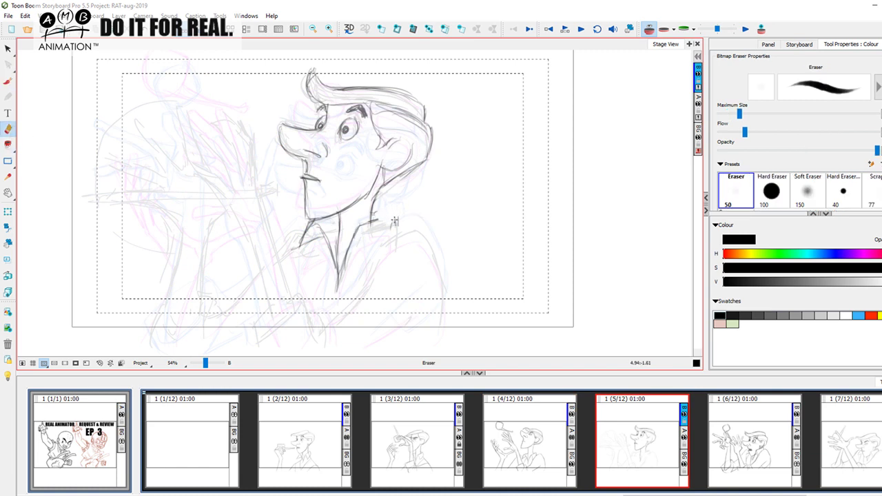
pyautogui.hotkey('alt', 'b')
pyautogui.press('Left')
pyautogui.press('Right')
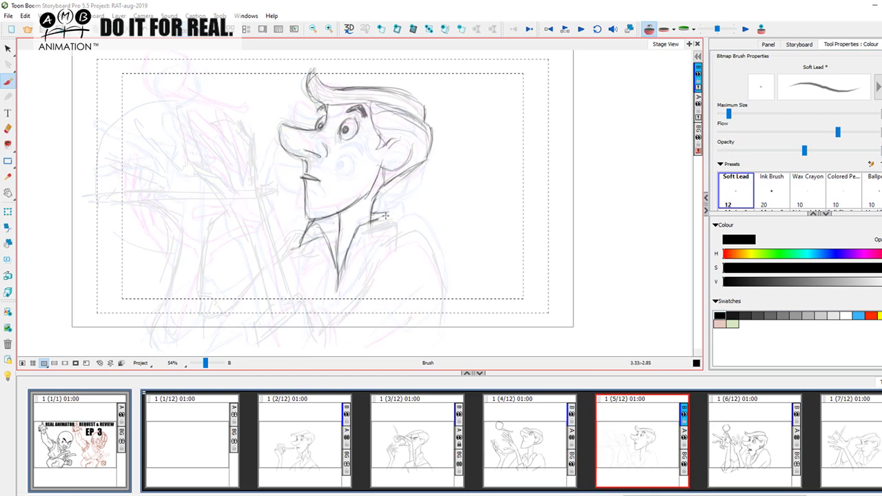
# Redraw the rear edge and pointed tip of the collar behind the neck, comparing with panel 4
pyautogui.moveTo(390, 214)
pyautogui.mouseDown()
pyautogui.moveTo(365, 241)
pyautogui.moveTo(365, 227)
pyautogui.moveTo(383, 217)
pyautogui.moveTo(357, 225)
pyautogui.moveTo(366, 252)
pyautogui.moveTo(387, 240)
pyautogui.mouseUp()
pyautogui.press('Left')
pyautogui.press('Right')
pyautogui.press('Left')
pyautogui.press('Right')
pyautogui.press('Left')
pyautogui.press('Right')
# Draw the near shoulder and the outer line of the upper arm in panel 5
pyautogui.moveTo(379, 256)
pyautogui.mouseDown()
pyautogui.moveTo(395, 236)
pyautogui.moveTo(425, 230)
pyautogui.moveTo(437, 260)
pyautogui.moveTo(439, 335)
pyautogui.mouseUp()
pyautogui.press('Left')
pyautogui.press('Right')
pyautogui.press('Left')
pyautogui.press('Right')
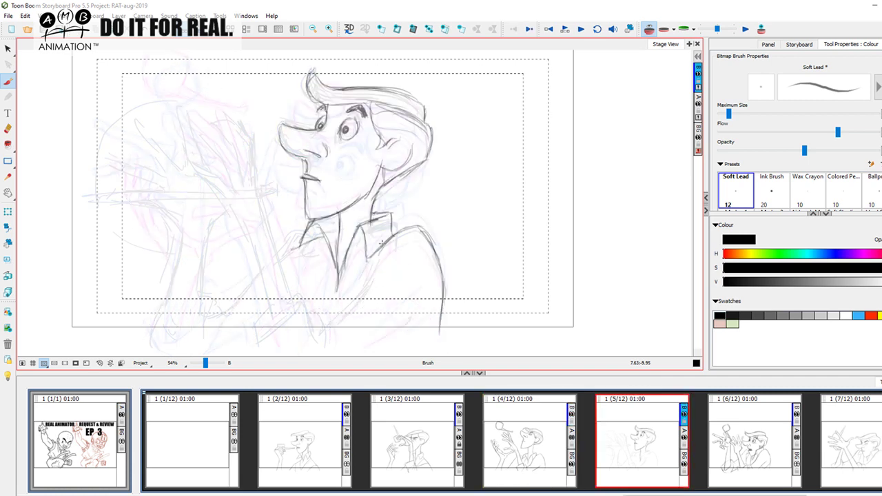
# Draw the shirt's front edge from the collar to the waist and the lower sleeve line of the near arm
pyautogui.moveTo(387, 246); pyautogui.dragTo(350, 298)
pyautogui.moveTo(371, 263); pyautogui.dragTo(329, 328)
pyautogui.press('Left')
pyautogui.press('Right')
pyautogui.press('Left')
pyautogui.press('Right')
pyautogui.moveTo(418, 308); pyautogui.dragTo(367, 346)
pyautogui.press('Left')
pyautogui.press('Right')
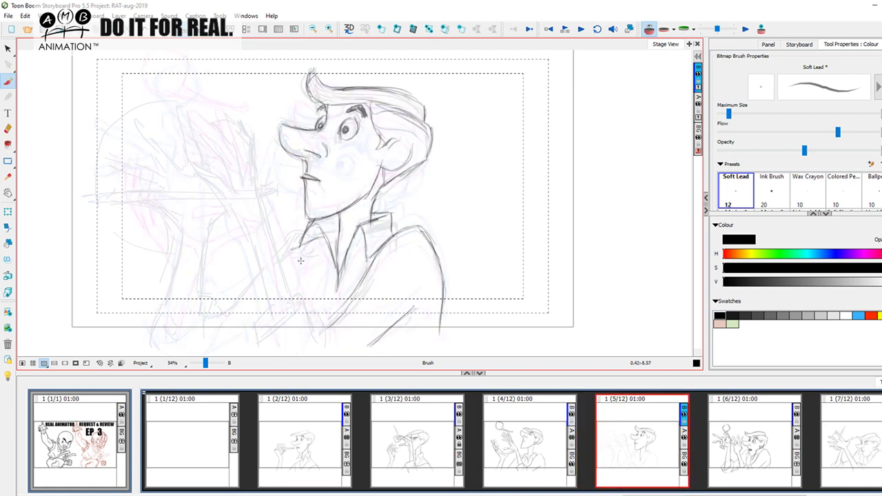
# Draw the inner shirt line running down the chest below the front collar flap
pyautogui.press('Left')
pyautogui.press('Right')
pyautogui.moveTo(323, 259); pyautogui.dragTo(316, 309)
pyautogui.press('Left')
pyautogui.press('Right')
# Draw both edges of the near forearm in panel 5
pyautogui.moveTo(261, 203); pyautogui.dragTo(297, 306)
pyautogui.moveTo(241, 216); pyautogui.dragTo(267, 310)
pyautogui.moveTo(258, 257)
pyautogui.mouseDown()
pyautogui.moveTo(275, 326)
pyautogui.moveTo(331, 282)
pyautogui.mouseUp()
pyautogui.press('Left')
pyautogui.press('f')
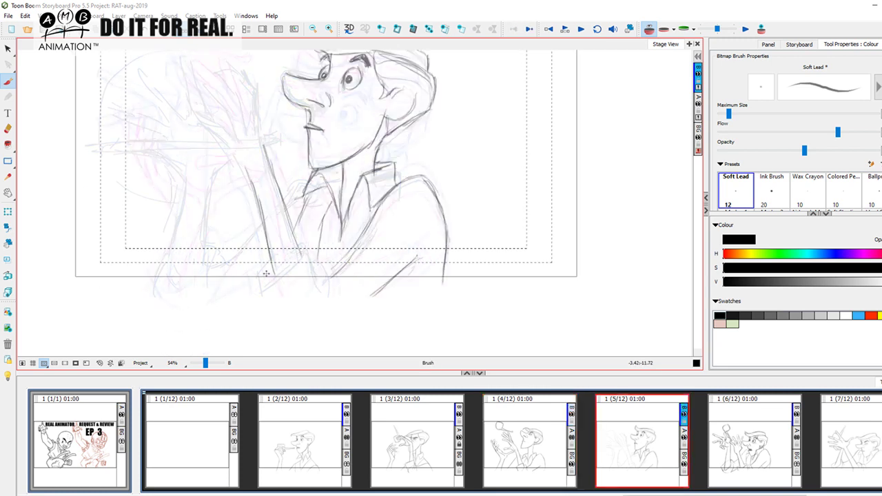
# Draw the rolled sleeve cuff around the near forearm and the sleeve fold beside it
pyautogui.moveTo(260, 296)
pyautogui.mouseDown()
pyautogui.moveTo(307, 243)
pyautogui.moveTo(318, 268)
pyautogui.mouseUp()
pyautogui.press('d')
pyautogui.press('f')
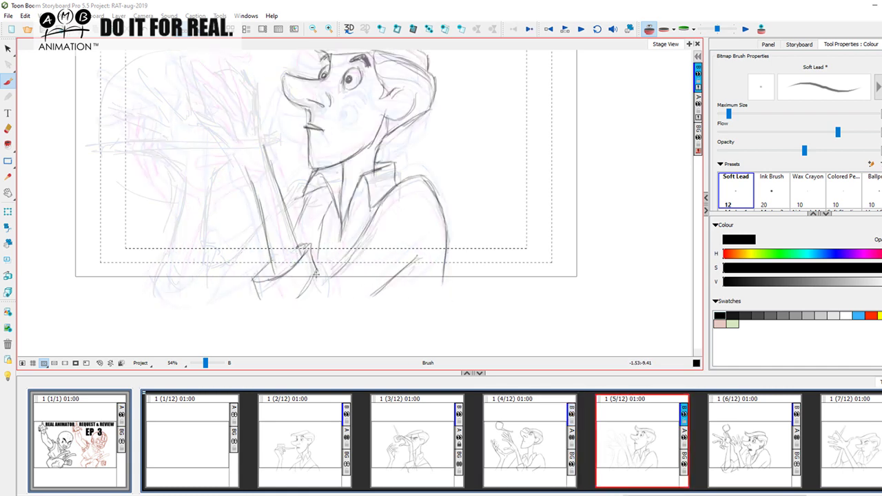
pyautogui.moveTo(319, 267); pyautogui.dragTo(335, 304)
pyautogui.press('d')
pyautogui.press('f')
pyautogui.press('d')
pyautogui.press('f')
# Draw the far sleeve's line from the chest down to the elbow and add short folds at the elbow
pyautogui.moveTo(260, 220); pyautogui.dragTo(213, 266)
pyautogui.press('d')
pyautogui.press('f')
pyautogui.moveTo(218, 253); pyautogui.dragTo(225, 281)
pyautogui.moveTo(211, 255); pyautogui.dragTo(218, 283)
pyautogui.press('d')
pyautogui.press('f')
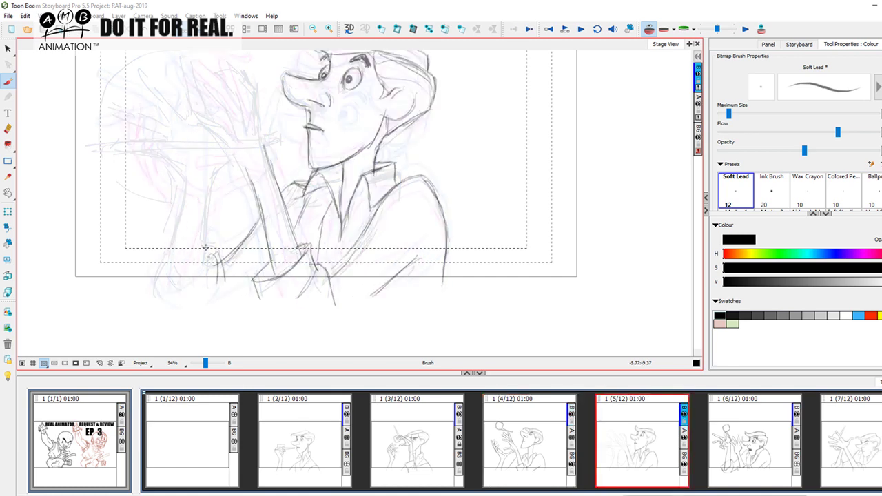
# Draw the far sleeve's cuff edge and its outer outline around the raised far forearm
pyautogui.moveTo(210, 251); pyautogui.dragTo(216, 254)
pyautogui.moveTo(215, 252); pyautogui.dragTo(208, 291)
pyautogui.press('d')
pyautogui.press('f')
pyautogui.moveTo(206, 247)
pyautogui.mouseDown()
pyautogui.moveTo(195, 273)
pyautogui.moveTo(186, 273)
pyautogui.moveTo(172, 253)
pyautogui.moveTo(152, 297)
pyautogui.mouseUp()
pyautogui.press('d')
pyautogui.press('f')
# Compare panel 5 with its neighbouring panel and turn off the onion skin
pyautogui.scroll(2, 348, 279)
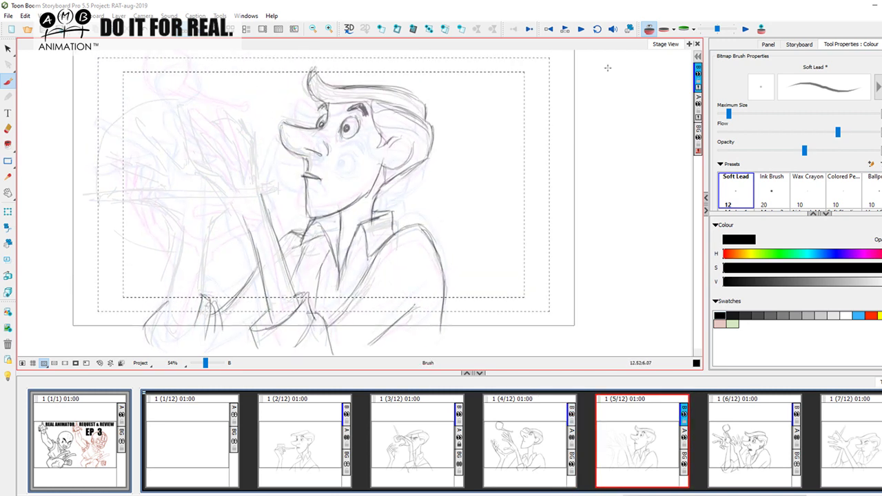
pyautogui.press('d')
pyautogui.press('f')
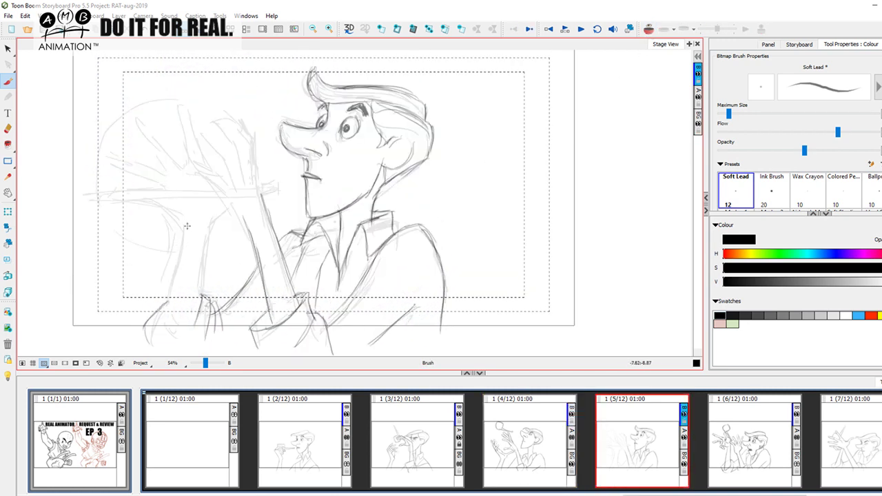
# Draw both edges of the far forearm from the wrist down to the sleeve cuff in panel 5
pyautogui.moveTo(188, 220); pyautogui.dragTo(165, 328)
pyautogui.press('d')
pyautogui.press('f')
pyautogui.moveTo(213, 224); pyautogui.dragTo(197, 325)
pyautogui.press('d')
pyautogui.press('f')
pyautogui.moveTo(209, 221); pyautogui.dragTo(205, 273)
pyautogui.press('d')
pyautogui.press('f')
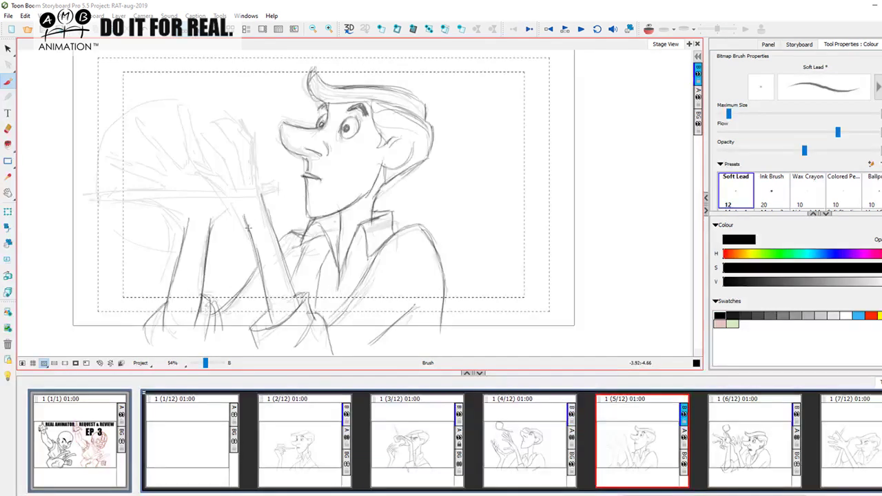
# Draw the inner edge of the near wrist and erase the overshooting upper part of the forearm line
pyautogui.moveTo(249, 231)
pyautogui.mouseDown()
pyautogui.moveTo(247, 218)
pyautogui.moveTo(234, 215)
pyautogui.moveTo(226, 182)
pyautogui.moveTo(239, 183)
pyautogui.moveTo(225, 173)
pyautogui.moveTo(254, 163)
pyautogui.moveTo(262, 216)
pyautogui.moveTo(236, 224)
pyautogui.mouseUp()
pyautogui.press('d')
pyautogui.press('f')
pyautogui.press('d')
pyautogui.press('f')
pyautogui.press('d')
pyautogui.press('f')
pyautogui.hotkey('alt', 'e')
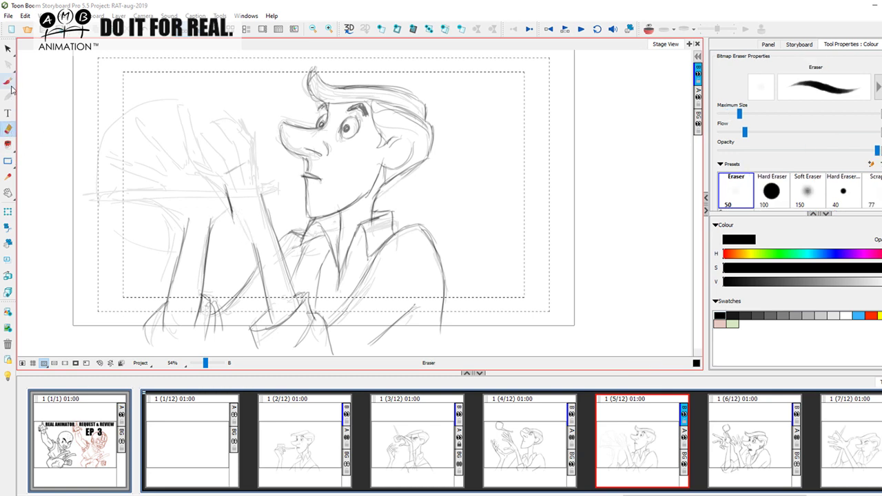
# Join the near wrist to the forearm's inner edge and draw the outer wrist line with the Soft Lead brush
pyautogui.hotkey('alt', 'b')
pyautogui.press('d')
pyautogui.press('f')
pyautogui.moveTo(240, 225); pyautogui.dragTo(255, 249)
pyautogui.moveTo(226, 191); pyautogui.dragTo(236, 225)
pyautogui.press('d')
pyautogui.press('f')
pyautogui.moveTo(227, 183)
pyautogui.mouseDown()
pyautogui.moveTo(262, 158)
pyautogui.moveTo(256, 171)
pyautogui.moveTo(264, 214)
pyautogui.mouseUp()
pyautogui.press('d')
pyautogui.press('f')
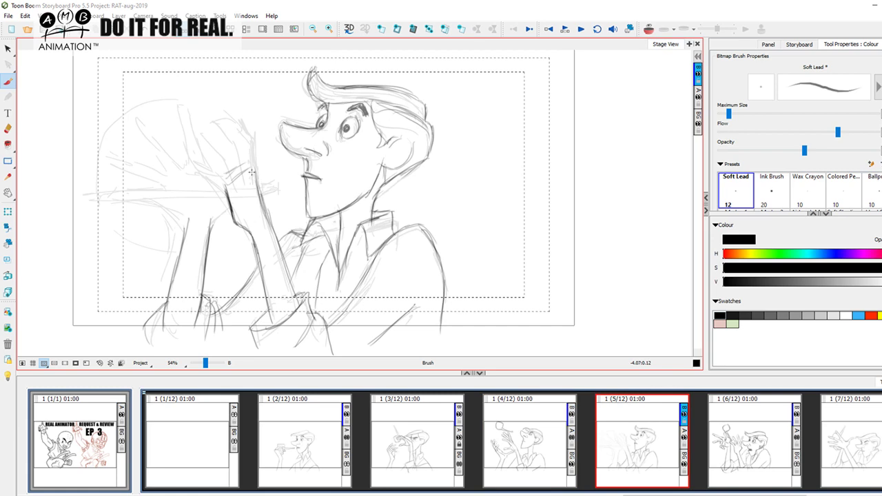
# Draw the outer edge of the near hand and its two fingers closest to the face
pyautogui.moveTo(253, 147); pyautogui.dragTo(258, 184)
pyautogui.moveTo(240, 118); pyautogui.dragTo(254, 144)
pyautogui.press('d')
pyautogui.press('f')
pyautogui.moveTo(241, 142)
pyautogui.mouseDown()
pyautogui.moveTo(249, 171)
pyautogui.moveTo(240, 146)
pyautogui.moveTo(205, 129)
pyautogui.mouseUp()
pyautogui.press('d')
pyautogui.press('f')
pyautogui.press('d')
pyautogui.press('f')
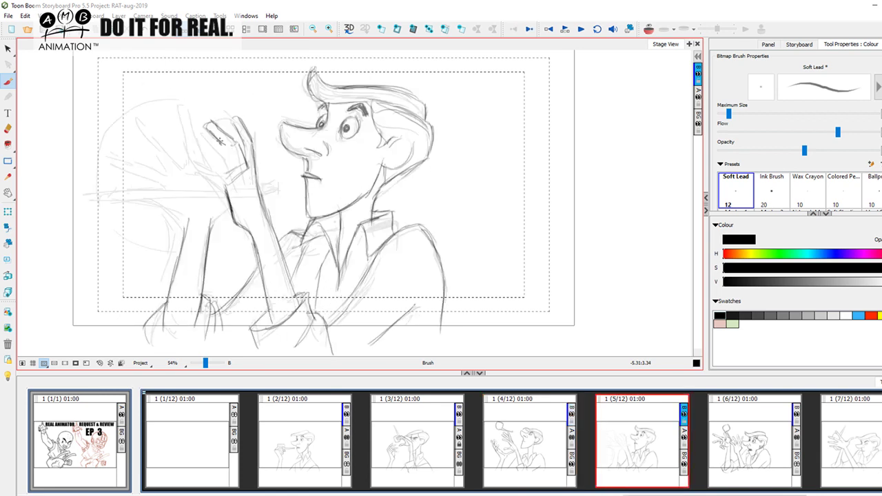
# Draw the third bent finger of the near hand, comparing it with the neighbouring panel
pyautogui.moveTo(201, 141); pyautogui.dragTo(229, 154)
pyautogui.moveTo(197, 142); pyautogui.dragTo(219, 156)
pyautogui.press('Left')
pyautogui.press('Right')
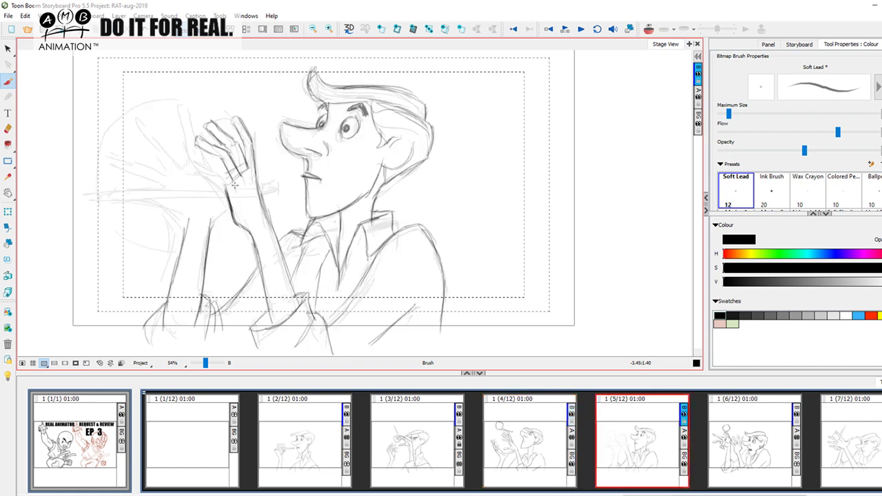
pyautogui.moveTo(194, 145)
pyautogui.mouseDown()
pyautogui.moveTo(221, 161)
pyautogui.moveTo(197, 145)
pyautogui.mouseUp()
pyautogui.press('Left')
pyautogui.press('Right')
# Draw the near hand's lowest finger and continue the palm edge down to the wrist
pyautogui.moveTo(226, 174); pyautogui.dragTo(217, 169)
pyautogui.moveTo(194, 168); pyautogui.dragTo(234, 204)
pyautogui.press('Left')
pyautogui.press('Right')
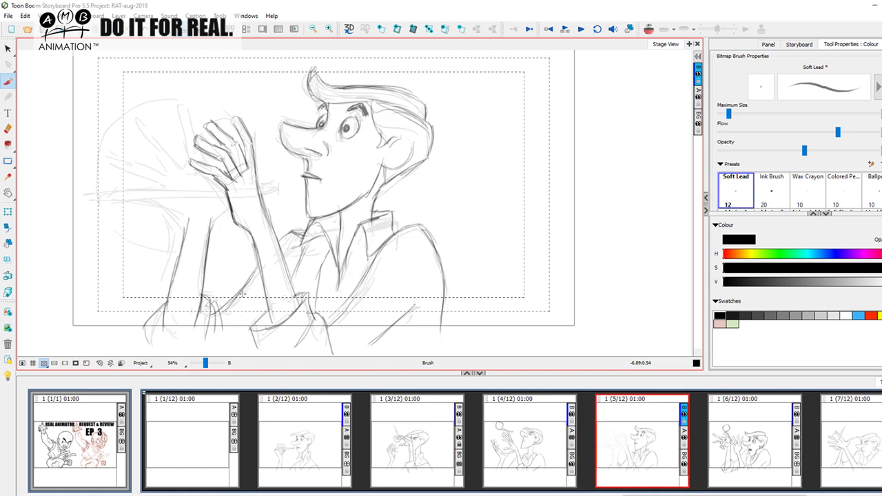
pyautogui.press('Left')
pyautogui.press('Right')
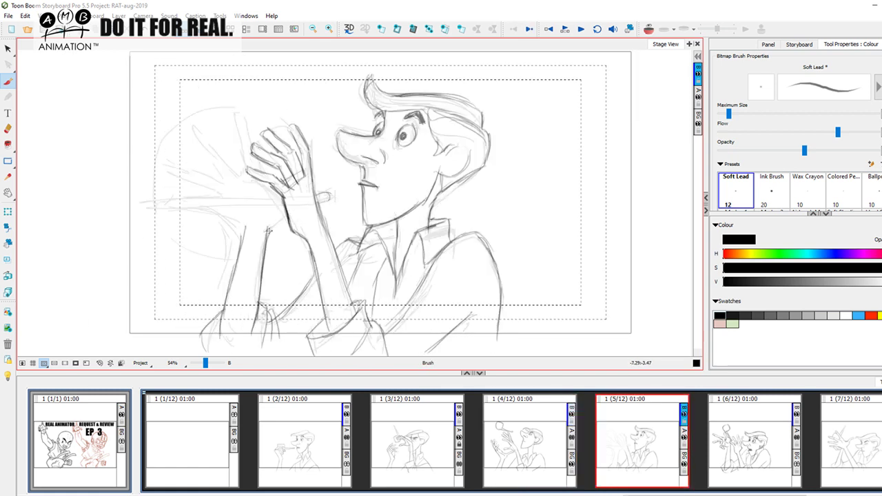
# Draw the far hand's wrist and the lower edge of its palm above the forearm
pyautogui.press('Left')
pyautogui.press('Right')
pyautogui.press('Left')
pyautogui.press('Right')
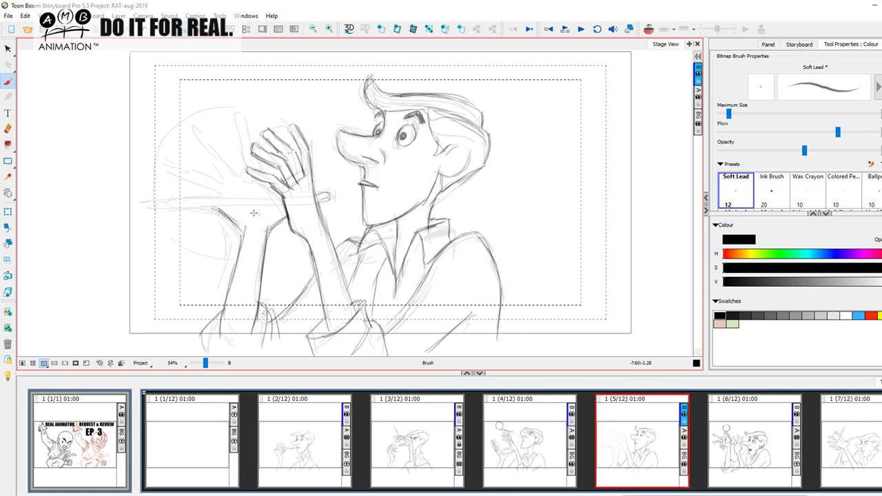
# Draw the curve across the far palm and the lowest outstretched finger of the far hand
pyautogui.press('Left')
pyautogui.press('Right')
pyautogui.press('Left')
pyautogui.press('Right')
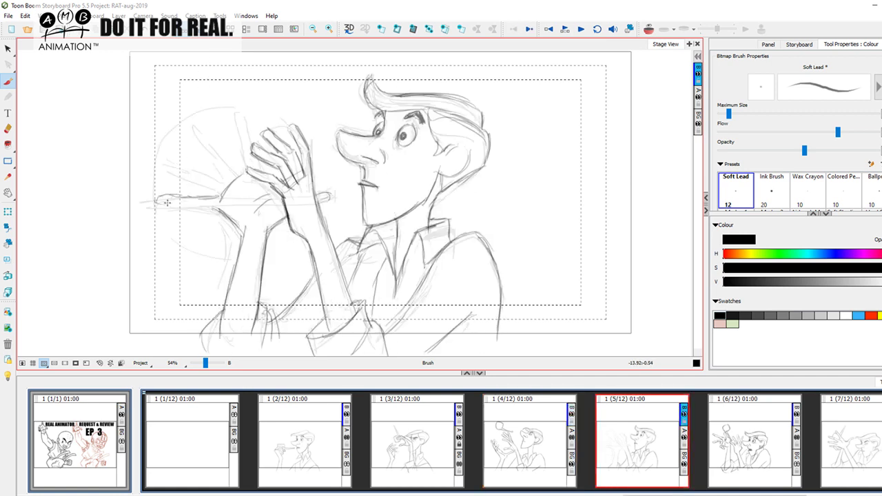
pyautogui.press('Left')
pyautogui.press('Right')
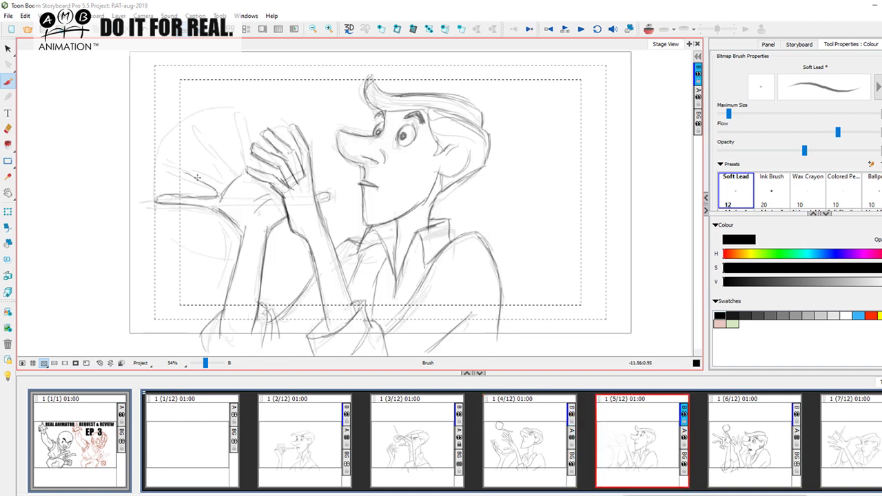
# Draw the remaining spread fingers of the far hand, fanning upward from the palm
pyautogui.moveTo(165, 156); pyautogui.dragTo(224, 179)
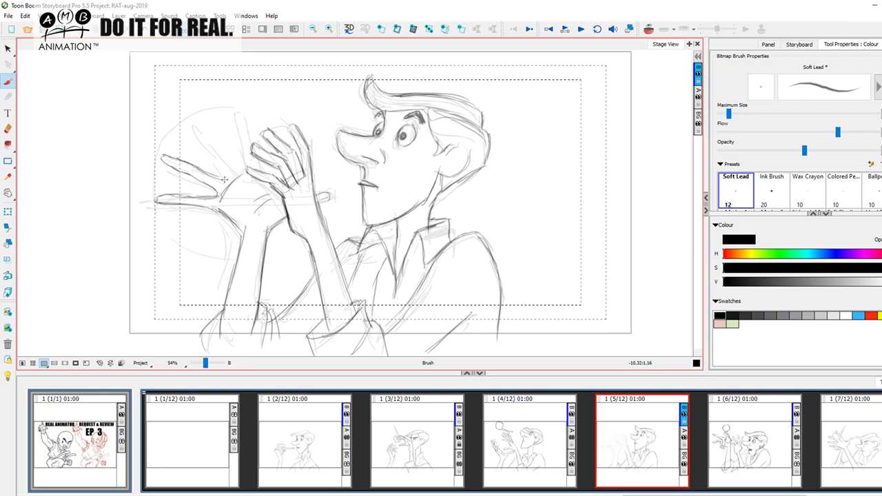
pyautogui.press('Left')
pyautogui.press('Right')
pyautogui.moveTo(192, 124); pyautogui.dragTo(228, 180)
pyautogui.press('Left')
pyautogui.press('Right')
pyautogui.moveTo(213, 138)
pyautogui.mouseDown()
pyautogui.moveTo(240, 170)
pyautogui.moveTo(231, 119)
pyautogui.mouseUp()
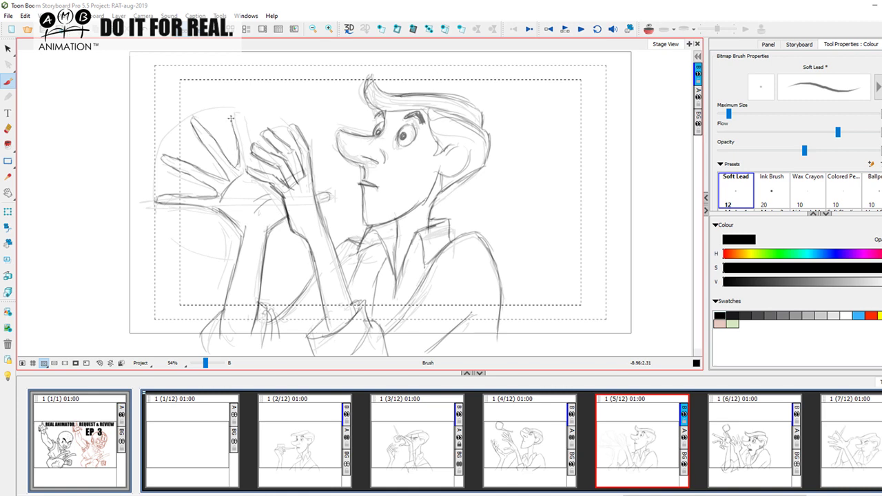
pyautogui.moveTo(245, 140); pyautogui.dragTo(256, 148)
pyautogui.press('Left')
pyautogui.press('Right')
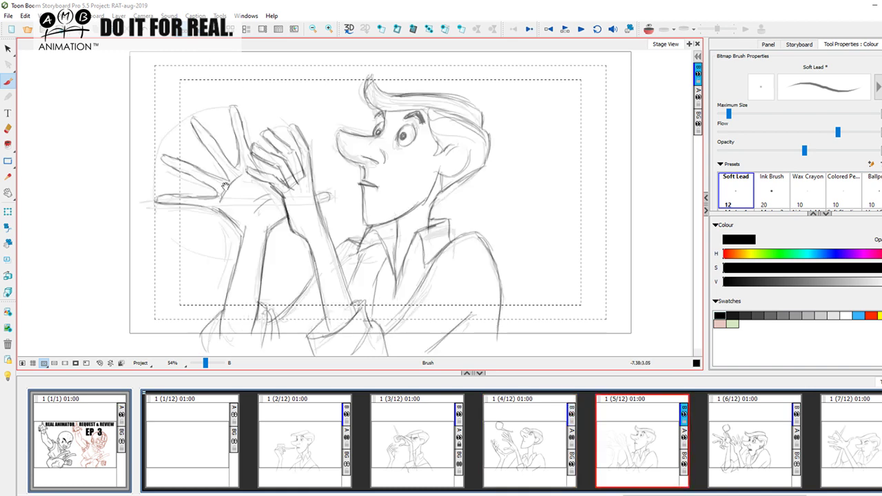
# Sketch a light curve above the raised hands to place the tossed pipe
pyautogui.moveTo(226, 186); pyautogui.dragTo(230, 259)
pyautogui.press('Left')
pyautogui.press('g')
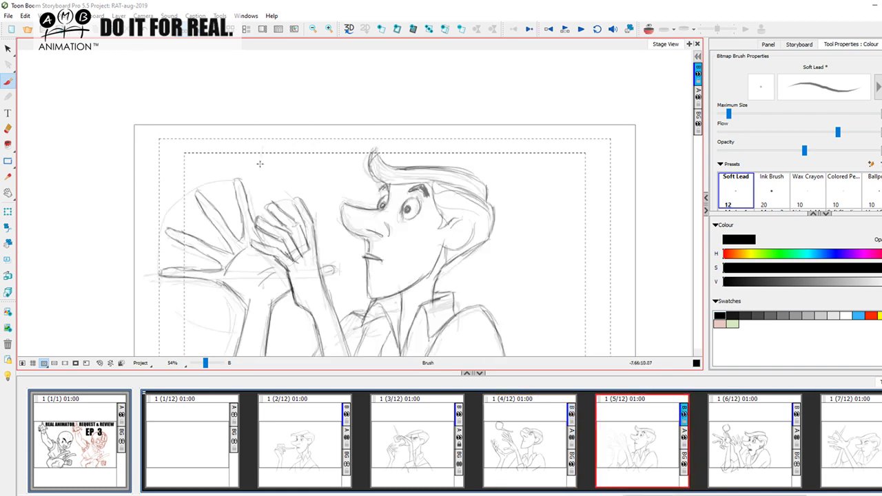
pyautogui.press('Left')
pyautogui.press('Right')
pyautogui.moveTo(279, 139); pyautogui.dragTo(304, 150)
# Step repeatedly through panels 3 to 7 to check how the poses and the pipe move around panel 5
pyautogui.click(739, 451)
pyautogui.click(626, 452)
pyautogui.click(428, 458)
pyautogui.click(641, 444)
pyautogui.click(769, 426)
pyautogui.click(425, 440)
pyautogui.click(532, 436)
pyautogui.click(640, 431)
pyautogui.click(778, 426)
pyautogui.click(845, 438)
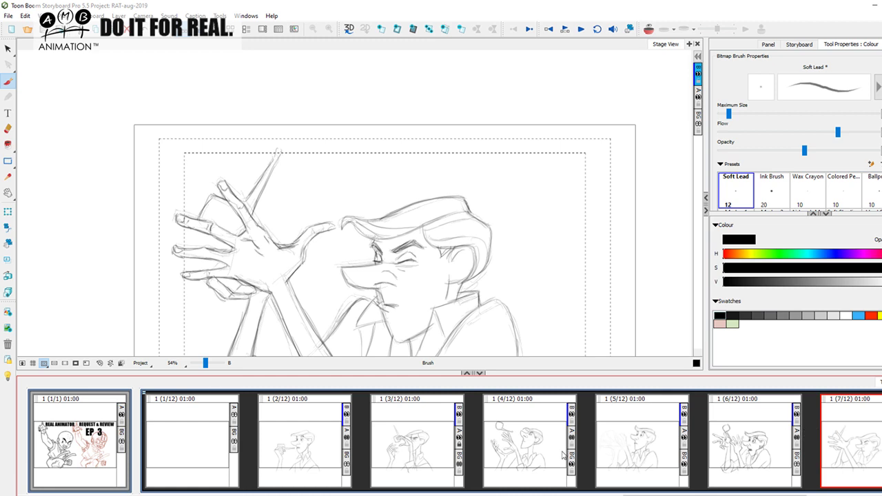
pyautogui.click(444, 435)
pyautogui.click(532, 435)
pyautogui.click(641, 431)
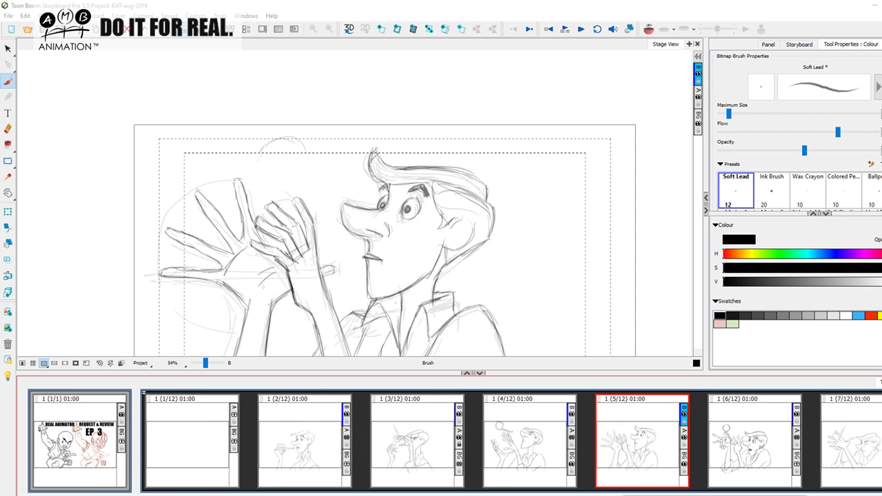
# Turn on the onion skin and draw the pipe's round bowl above the hands in panel 5
pyautogui.click(646, 31)
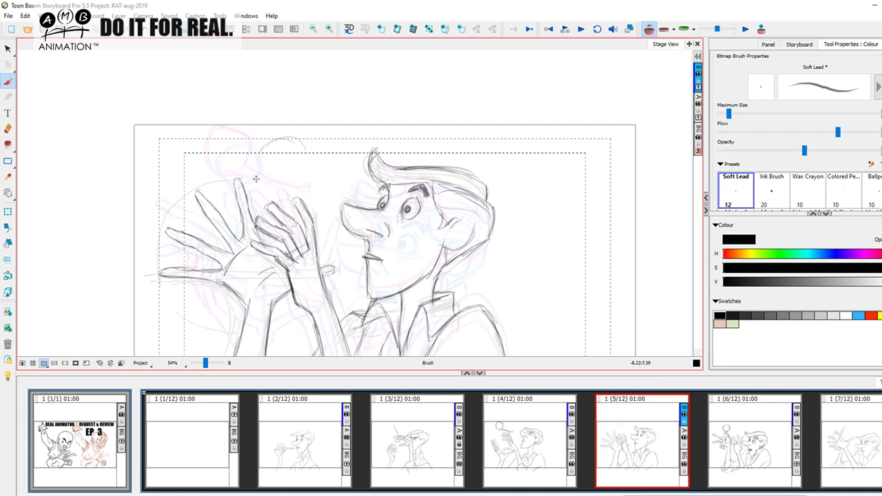
pyautogui.moveTo(253, 181)
pyautogui.mouseDown()
pyautogui.moveTo(268, 153)
pyautogui.moveTo(288, 180)
pyautogui.moveTo(255, 184)
pyautogui.moveTo(288, 178)
pyautogui.moveTo(242, 169)
pyautogui.moveTo(290, 185)
pyautogui.moveTo(279, 150)
pyautogui.moveTo(252, 173)
pyautogui.moveTo(277, 198)
pyautogui.mouseUp()
pyautogui.press(',')
pyautogui.press('.')
pyautogui.press(',')
pyautogui.press('.')
# Draw the pipe's stem and mouthpiece extending diagonally up from the bowl, beyond the frame
pyautogui.moveTo(276, 157)
pyautogui.mouseDown()
pyautogui.moveTo(241, 131)
pyautogui.moveTo(264, 151)
pyautogui.mouseUp()
pyautogui.moveTo(229, 120); pyautogui.dragTo(264, 153)
pyautogui.press(',')
pyautogui.press('.')
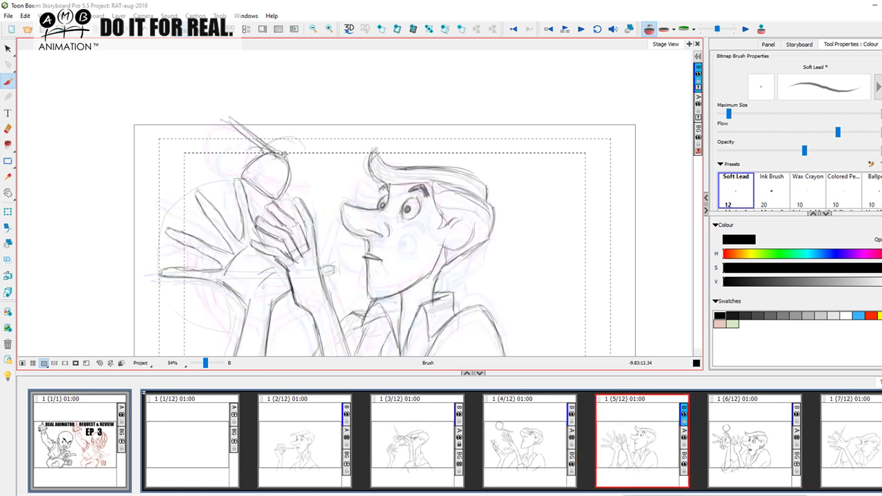
pyautogui.press(',')
pyautogui.press('.')
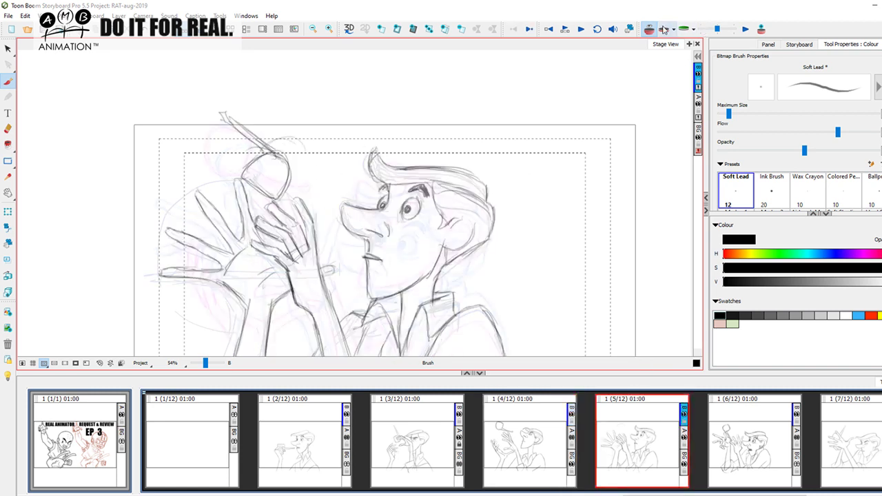
# Turn off the onion skin to show panel 5's clean drawing on its own
pyautogui.click(649, 29)
pyautogui.moveTo(204, 361); pyautogui.dragTo(201, 361)
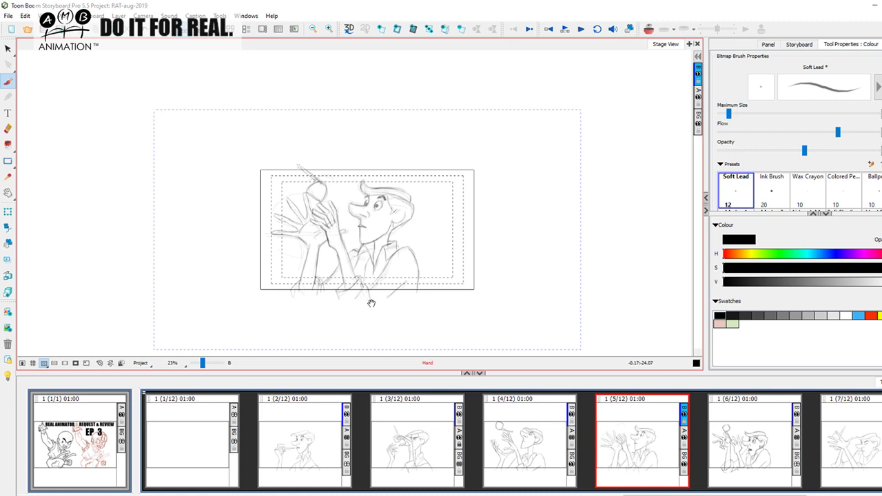
pyautogui.moveTo(370, 301); pyautogui.dragTo(345, 315)
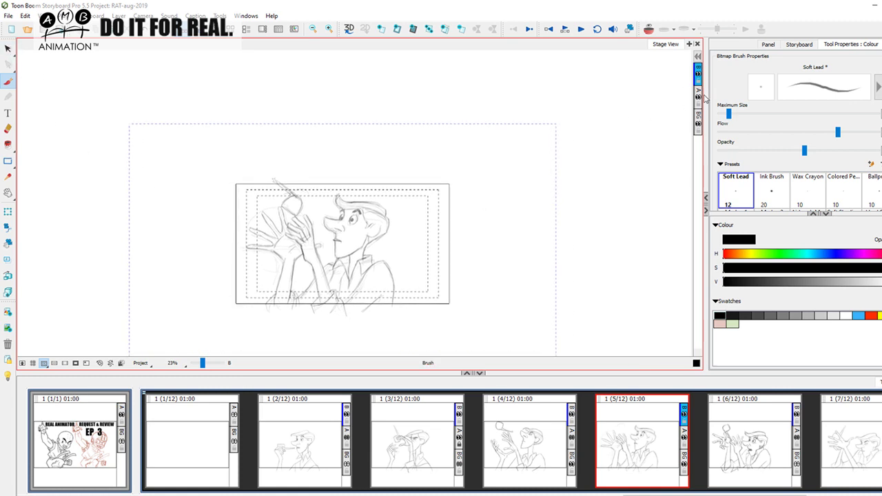
pyautogui.moveTo(463, 267); pyautogui.dragTo(493, 244)
pyautogui.moveTo(202, 364); pyautogui.dragTo(205, 364)
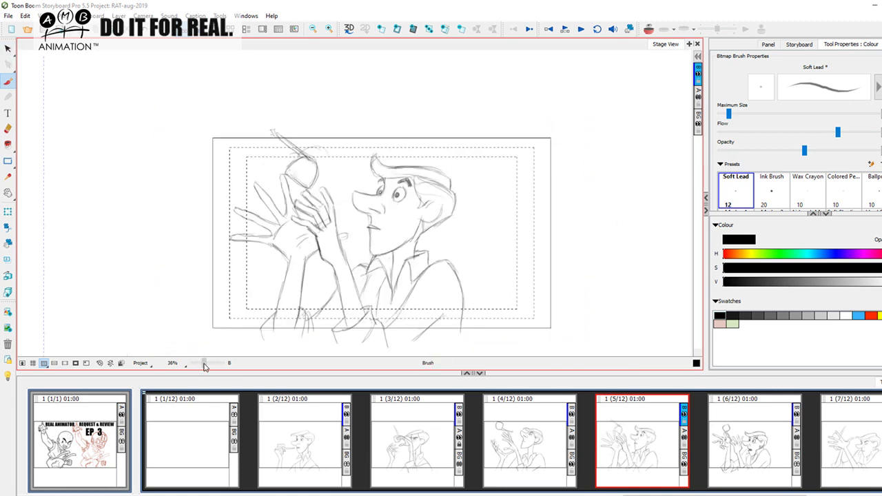
pyautogui.moveTo(369, 302); pyautogui.dragTo(362, 295)
# Step through panels 2 to 6 to check the motion and toggle layer A's visibility in panel 3
pyautogui.click(796, 418)
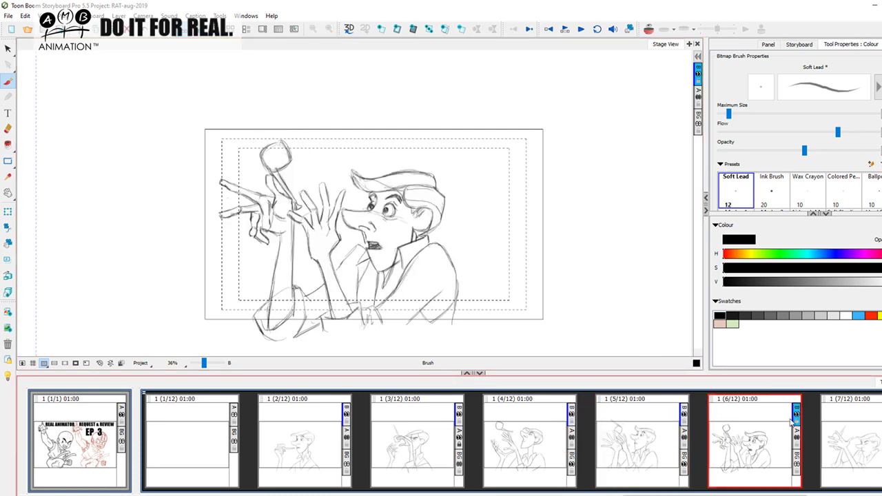
pyautogui.click(318, 451)
pyautogui.click(435, 439)
pyautogui.click(557, 426)
pyautogui.click(668, 428)
pyautogui.click(776, 432)
pyautogui.click(321, 451)
pyautogui.click(434, 447)
pyautogui.click(698, 98)
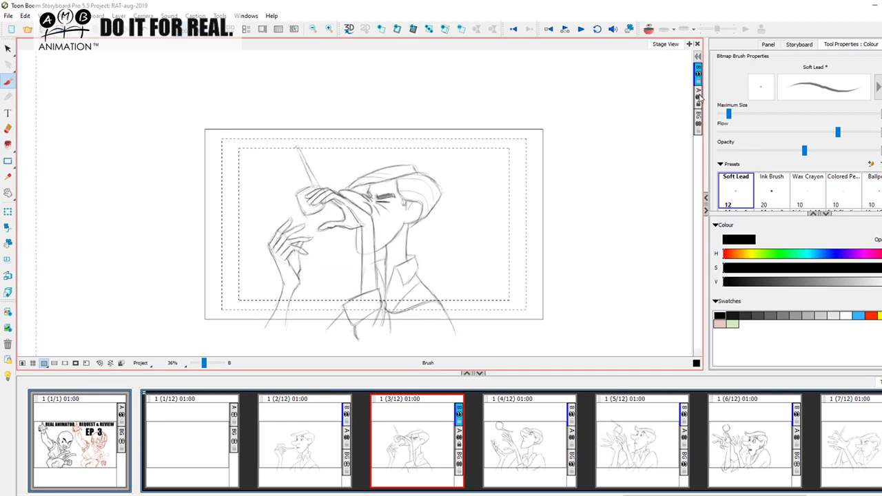
# Switch to the timeline workspace and scrub through sequence 7 from panel 2 onward in the Camera View
pyautogui.press('2')
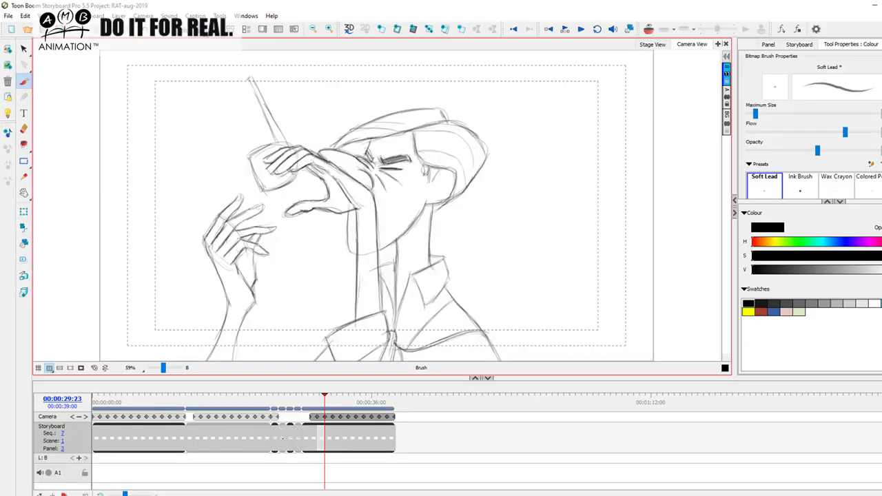
pyautogui.moveTo(328, 404)
pyautogui.mouseDown()
pyautogui.moveTo(305, 401)
pyautogui.moveTo(379, 398)
pyautogui.moveTo(309, 390)
pyautogui.moveTo(370, 389)
pyautogui.moveTo(338, 399)
pyautogui.moveTo(394, 398)
pyautogui.moveTo(311, 394)
pyautogui.mouseUp()
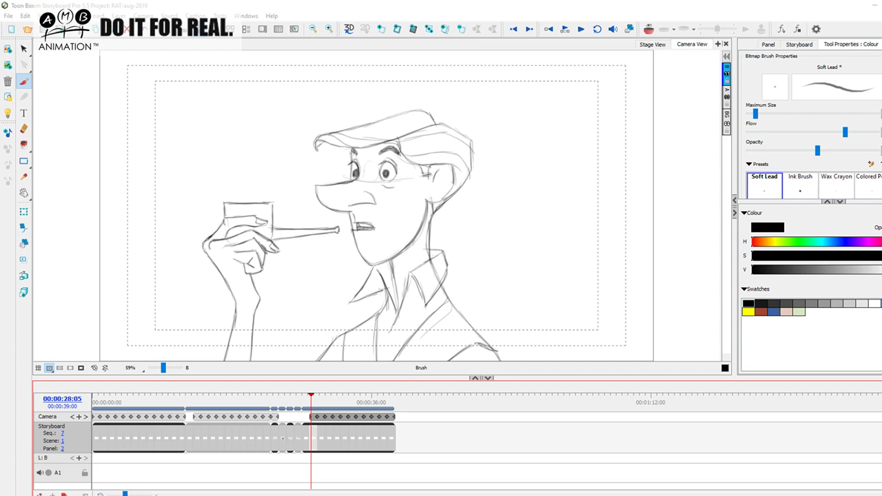
pyautogui.click(311, 403)
pyautogui.press('Left')
pyautogui.press('Right')
pyautogui.moveTo(308, 401)
pyautogui.mouseDown()
pyautogui.moveTo(394, 398)
pyautogui.moveTo(321, 398)
pyautogui.moveTo(382, 397)
pyautogui.moveTo(332, 393)
pyautogui.moveTo(352, 390)
pyautogui.mouseUp()
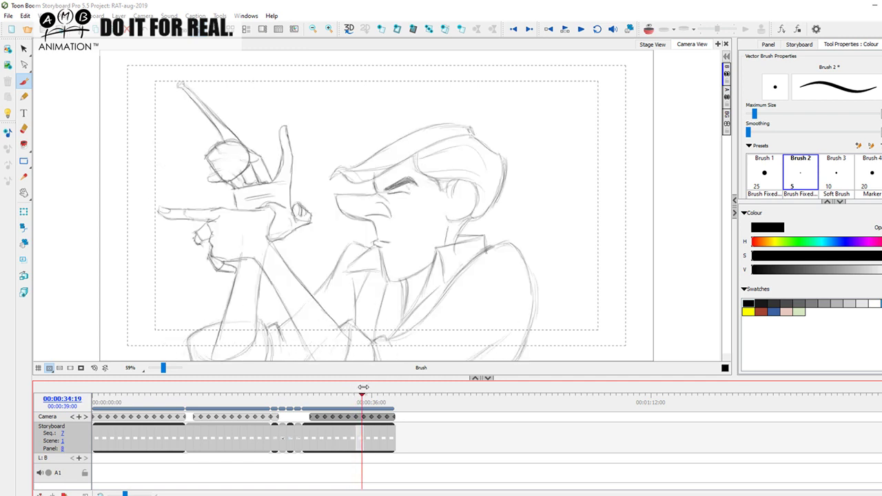
# Scrub back and forth through panels 7 to 11 to review the hand and pipe poses
pyautogui.moveTo(374, 384)
pyautogui.mouseDown()
pyautogui.moveTo(390, 386)
pyautogui.moveTo(309, 383)
pyautogui.moveTo(363, 386)
pyautogui.mouseUp()
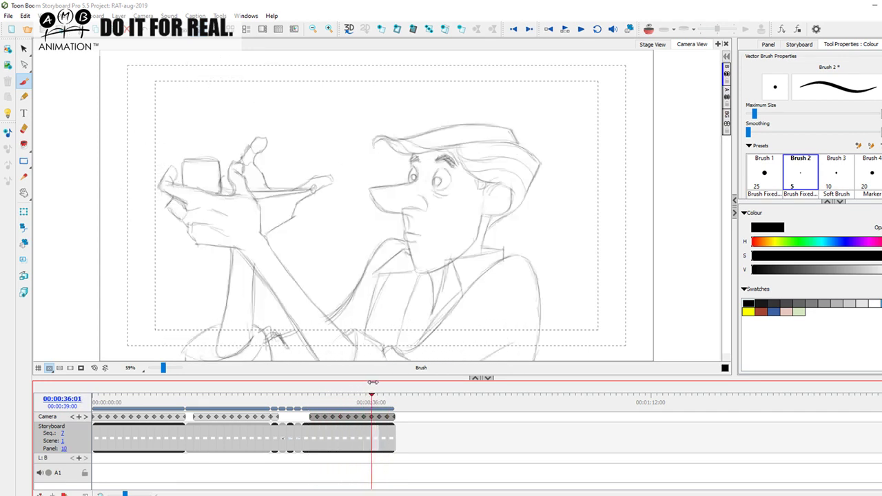
pyautogui.moveTo(384, 380)
pyautogui.mouseDown()
pyautogui.moveTo(325, 380)
pyautogui.moveTo(392, 378)
pyautogui.moveTo(323, 379)
pyautogui.moveTo(398, 379)
pyautogui.moveTo(336, 390)
pyautogui.mouseUp()
pyautogui.moveTo(393, 381); pyautogui.dragTo(327, 393)
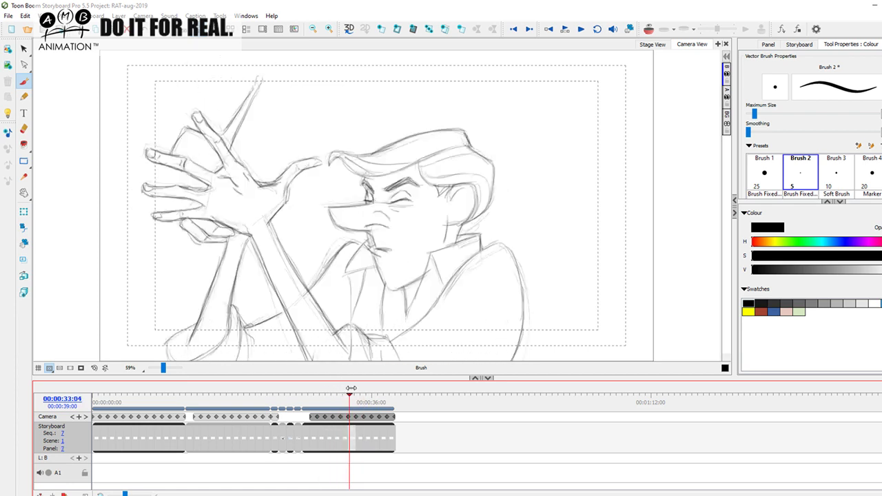
pyautogui.moveTo(386, 394)
pyautogui.mouseDown()
pyautogui.moveTo(404, 394)
pyautogui.moveTo(336, 393)
pyautogui.moveTo(355, 387)
pyautogui.mouseUp()
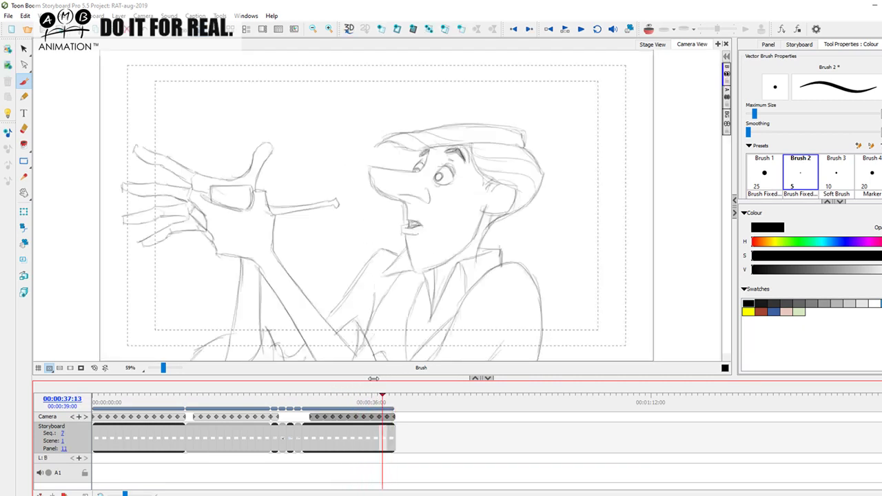
pyautogui.moveTo(379, 381)
pyautogui.mouseDown()
pyautogui.moveTo(324, 382)
pyautogui.moveTo(381, 383)
pyautogui.moveTo(332, 392)
pyautogui.moveTo(386, 384)
pyautogui.moveTo(331, 384)
pyautogui.moveTo(392, 384)
pyautogui.moveTo(325, 386)
pyautogui.moveTo(392, 385)
pyautogui.moveTo(339, 389)
pyautogui.moveTo(356, 385)
pyautogui.mouseUp()
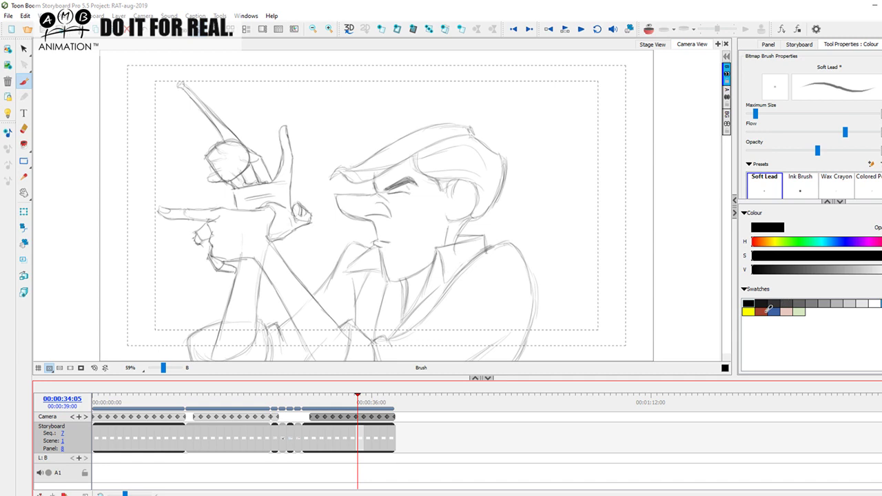
# Draw brownish-red guide lines along both crossed forearms in panel 8 to mark their direction
pyautogui.click(762, 311)
pyautogui.moveTo(241, 323); pyautogui.dragTo(253, 263)
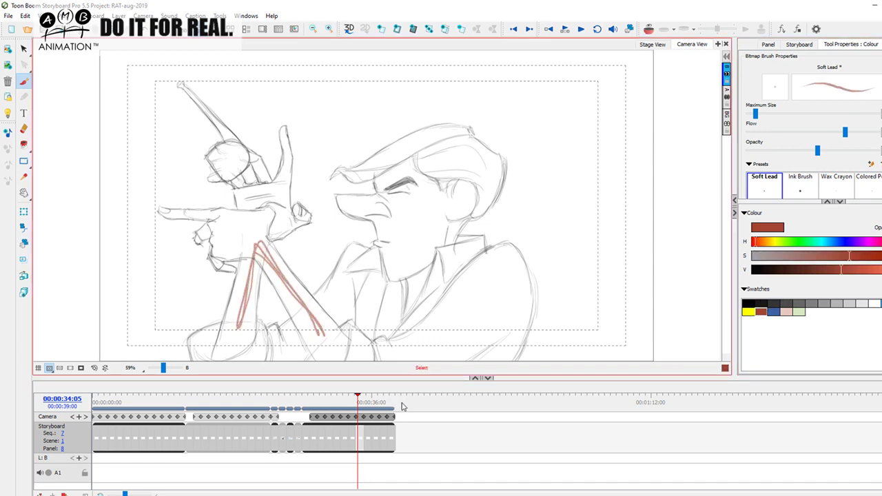
# Scrub back to the sequence's earlier panels and review the poses from panel 4 to panel 2
pyautogui.moveTo(363, 409)
pyautogui.mouseDown()
pyautogui.moveTo(315, 403)
pyautogui.moveTo(400, 403)
pyautogui.moveTo(321, 403)
pyautogui.moveTo(392, 404)
pyautogui.moveTo(327, 403)
pyautogui.moveTo(382, 404)
pyautogui.moveTo(310, 414)
pyautogui.moveTo(346, 414)
pyautogui.mouseUp()
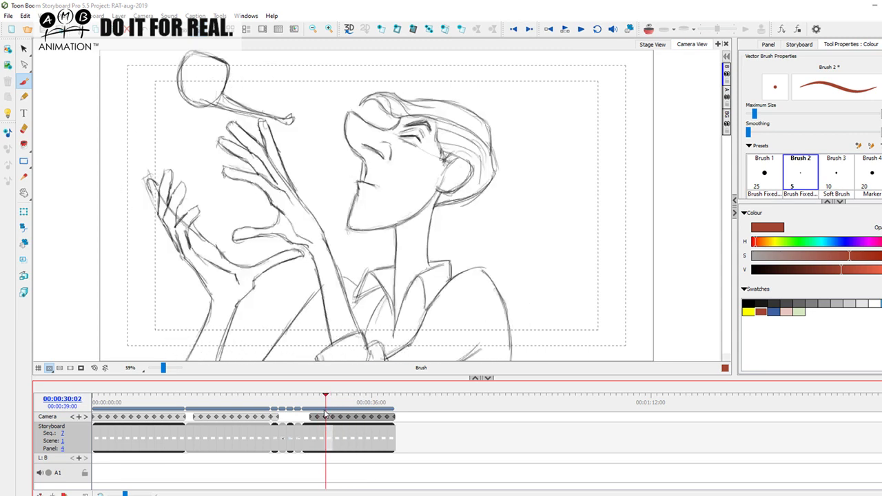
pyautogui.moveTo(315, 416)
pyautogui.mouseDown()
pyautogui.moveTo(371, 412)
pyautogui.moveTo(331, 415)
pyautogui.mouseUp()
pyautogui.moveTo(327, 417)
pyautogui.mouseDown()
pyautogui.moveTo(386, 408)
pyautogui.moveTo(321, 406)
pyautogui.moveTo(375, 403)
pyautogui.moveTo(306, 394)
pyautogui.moveTo(314, 394)
pyautogui.mouseUp()
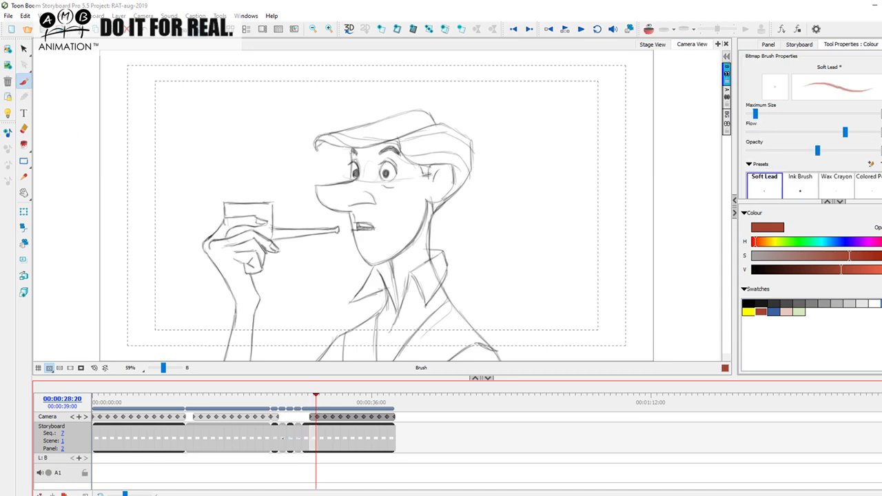
# Try a bright red bouncing-path stroke beside the character's head in panel 2, and undo it
pyautogui.click(881, 303)
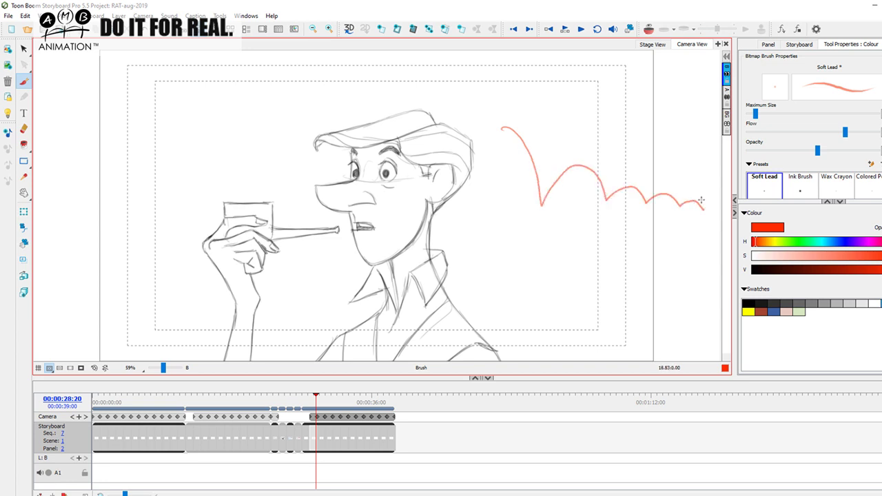
pyautogui.hotkey('ctrl', 'z')
# Scrub repeatedly through sequence 7 from panel 2 to panels 10 and 11 to review the hand and pipe motion
pyautogui.moveTo(317, 407)
pyautogui.mouseDown()
pyautogui.moveTo(312, 395)
pyautogui.moveTo(406, 393)
pyautogui.moveTo(309, 393)
pyautogui.moveTo(386, 393)
pyautogui.moveTo(310, 393)
pyautogui.moveTo(341, 402)
pyautogui.moveTo(384, 394)
pyautogui.moveTo(309, 394)
pyautogui.moveTo(333, 409)
pyautogui.moveTo(360, 394)
pyautogui.moveTo(388, 393)
pyautogui.moveTo(309, 393)
pyautogui.moveTo(393, 398)
pyautogui.moveTo(310, 401)
pyautogui.moveTo(333, 409)
pyautogui.mouseUp()
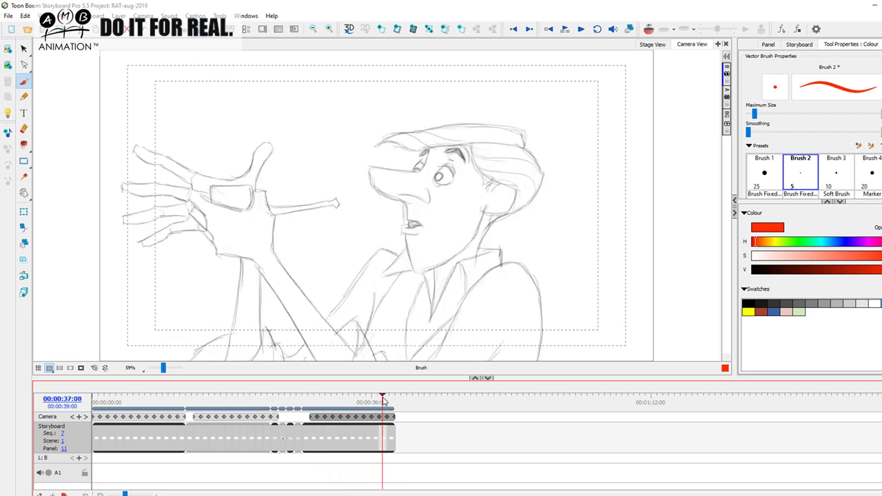
pyautogui.moveTo(386, 401); pyautogui.dragTo(366, 402)
pyautogui.moveTo(312, 415); pyautogui.dragTo(375, 402)
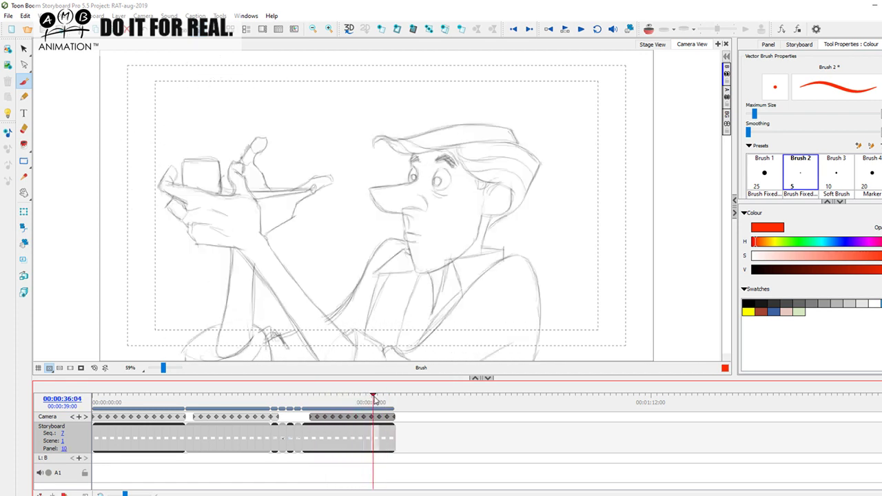
pyautogui.moveTo(312, 414); pyautogui.dragTo(384, 397)
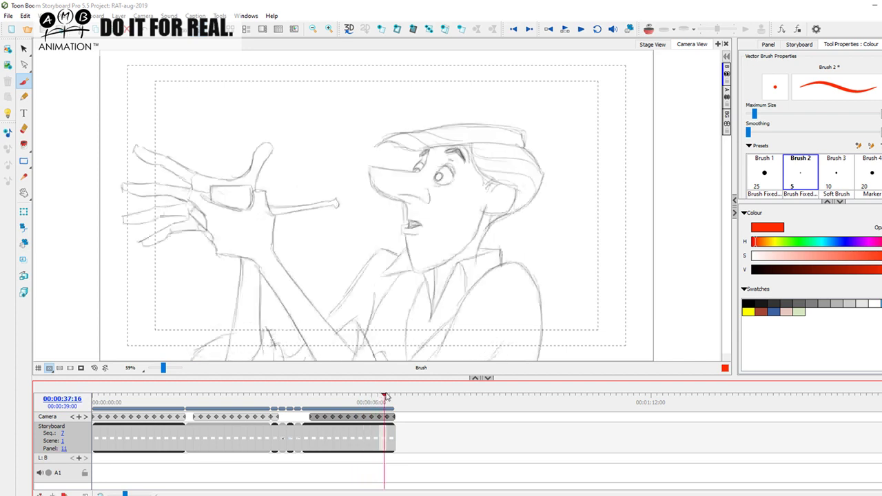
pyautogui.moveTo(321, 407); pyautogui.dragTo(371, 400)
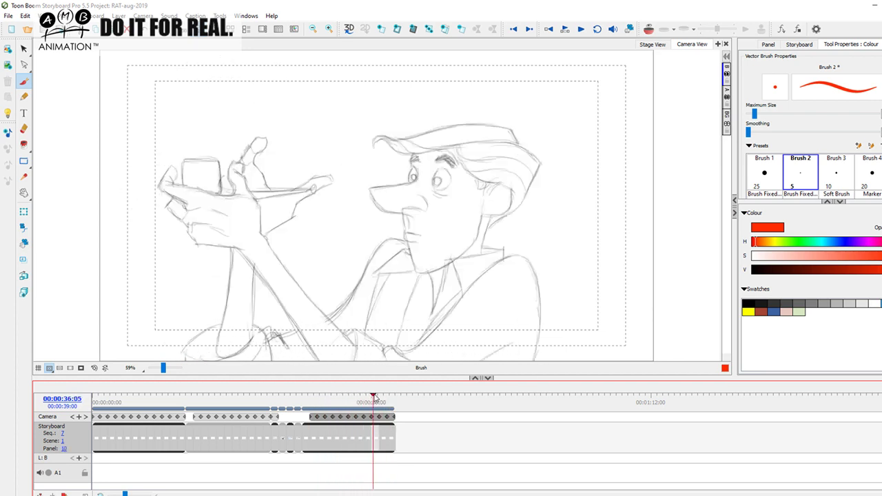
pyautogui.moveTo(314, 408); pyautogui.dragTo(390, 399)
# Return to panel 2 and scrub through panel 4 and the following panels to examine the pipe toss
pyautogui.moveTo(316, 411)
pyautogui.mouseDown()
pyautogui.moveTo(388, 401)
pyautogui.moveTo(309, 404)
pyautogui.moveTo(396, 402)
pyautogui.moveTo(311, 406)
pyautogui.mouseUp()
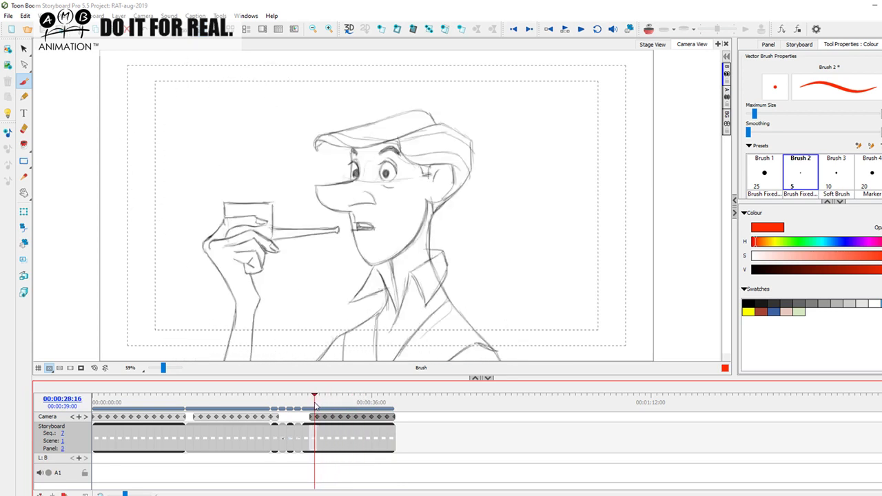
pyautogui.moveTo(325, 404)
pyautogui.mouseDown()
pyautogui.moveTo(379, 399)
pyautogui.moveTo(312, 406)
pyautogui.moveTo(327, 408)
pyautogui.mouseUp()
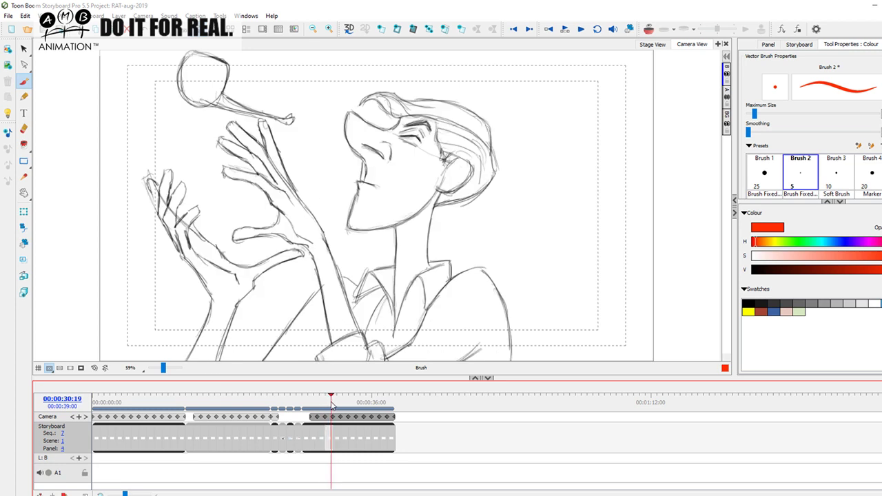
pyautogui.moveTo(333, 405)
pyautogui.mouseDown()
pyautogui.moveTo(360, 403)
pyautogui.moveTo(321, 405)
pyautogui.moveTo(380, 399)
pyautogui.moveTo(321, 399)
pyautogui.moveTo(393, 401)
pyautogui.moveTo(311, 409)
pyautogui.moveTo(378, 400)
pyautogui.moveTo(310, 406)
pyautogui.moveTo(368, 397)
pyautogui.mouseUp()
pyautogui.moveTo(316, 404)
pyautogui.mouseDown()
pyautogui.moveTo(393, 392)
pyautogui.moveTo(320, 393)
pyautogui.moveTo(376, 393)
pyautogui.moveTo(328, 393)
pyautogui.moveTo(344, 394)
pyautogui.moveTo(315, 403)
pyautogui.moveTo(404, 380)
pyautogui.moveTo(330, 395)
pyautogui.moveTo(366, 395)
pyautogui.moveTo(386, 386)
pyautogui.moveTo(314, 394)
pyautogui.moveTo(402, 378)
pyautogui.moveTo(324, 393)
pyautogui.moveTo(390, 387)
pyautogui.moveTo(307, 393)
pyautogui.moveTo(384, 388)
pyautogui.mouseUp()
pyautogui.moveTo(318, 396)
pyautogui.mouseDown()
pyautogui.moveTo(392, 392)
pyautogui.moveTo(315, 397)
pyautogui.mouseUp()
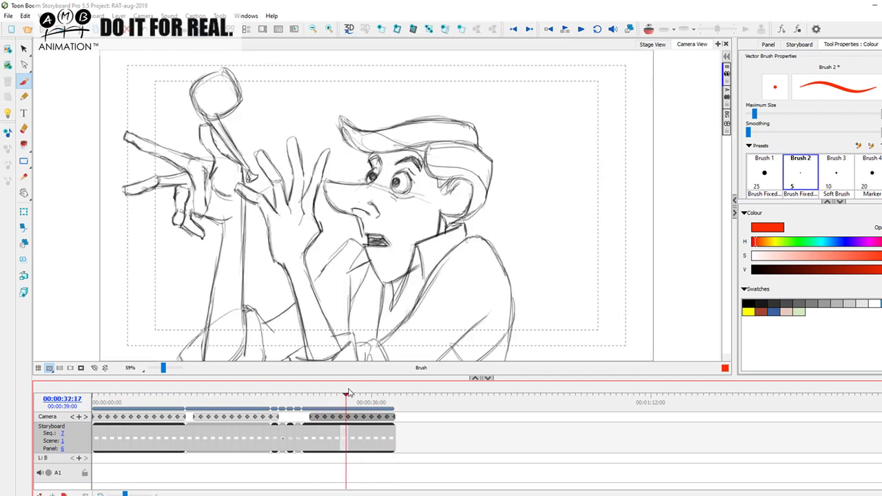
# Scrub back and forth between panels 10, 8, 6 and 3 to compare the arm and head poses
pyautogui.moveTo(376, 388)
pyautogui.mouseDown()
pyautogui.moveTo(393, 386)
pyautogui.moveTo(313, 400)
pyautogui.mouseUp()
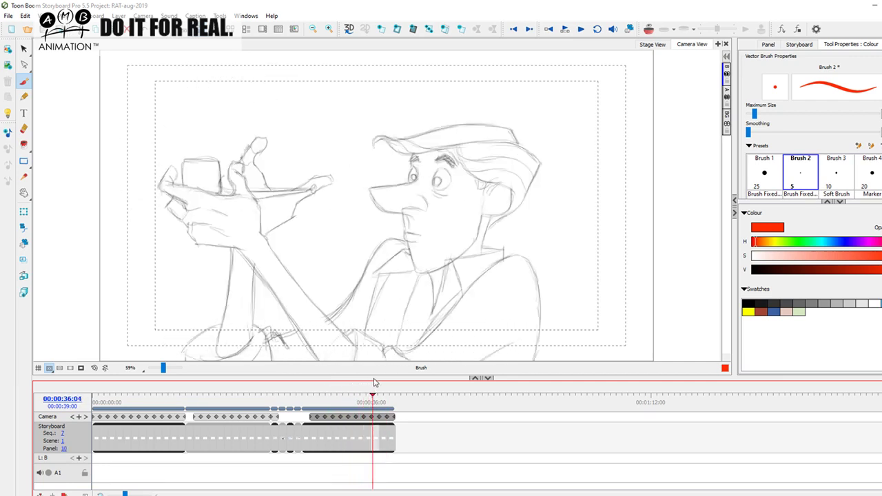
pyautogui.moveTo(390, 378); pyautogui.dragTo(347, 385)
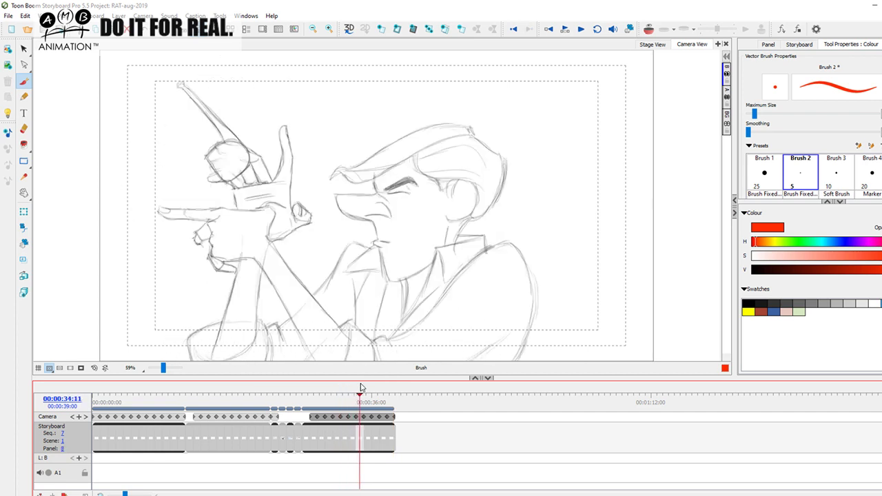
pyautogui.moveTo(350, 386); pyautogui.dragTo(333, 391)
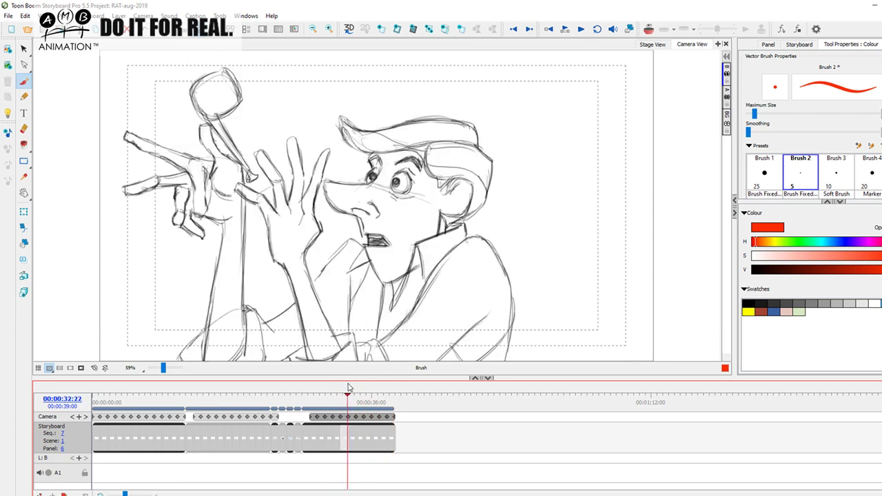
pyautogui.moveTo(376, 381)
pyautogui.mouseDown()
pyautogui.moveTo(334, 386)
pyautogui.moveTo(390, 381)
pyautogui.moveTo(312, 398)
pyautogui.moveTo(395, 394)
pyautogui.moveTo(306, 396)
pyautogui.moveTo(390, 395)
pyautogui.moveTo(305, 398)
pyautogui.moveTo(338, 403)
pyautogui.moveTo(313, 403)
pyautogui.moveTo(332, 406)
pyautogui.moveTo(322, 406)
pyautogui.mouseUp()
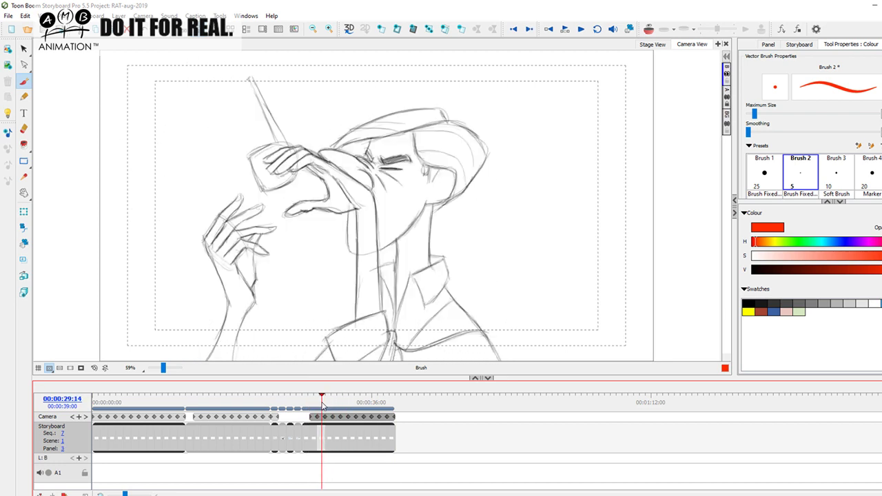
# Zoom the Camera View out to 49% to show the whole camera frame and view the pose in panel 11
pyautogui.moveTo(163, 367); pyautogui.dragTo(163, 371)
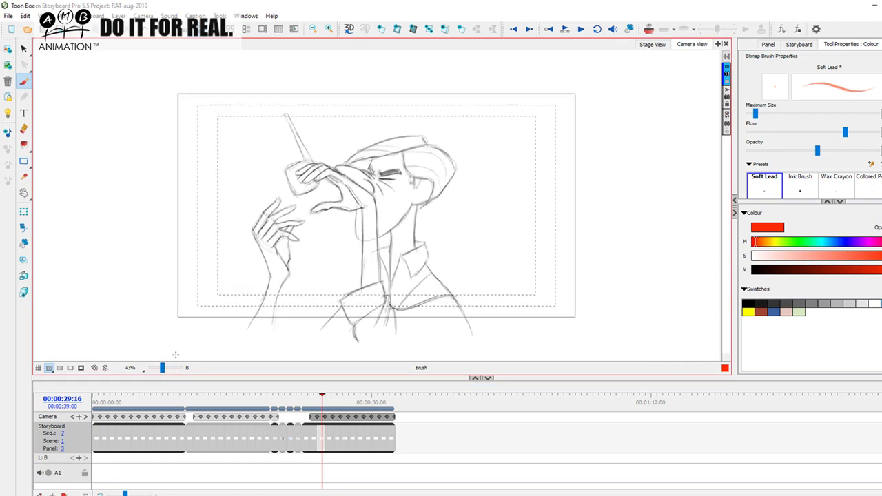
pyautogui.moveTo(317, 399)
pyautogui.mouseDown()
pyautogui.moveTo(374, 393)
pyautogui.moveTo(343, 390)
pyautogui.moveTo(381, 383)
pyautogui.moveTo(346, 384)
pyautogui.moveTo(387, 384)
pyautogui.moveTo(305, 383)
pyautogui.moveTo(388, 393)
pyautogui.moveTo(308, 393)
pyautogui.moveTo(373, 388)
pyautogui.mouseUp()
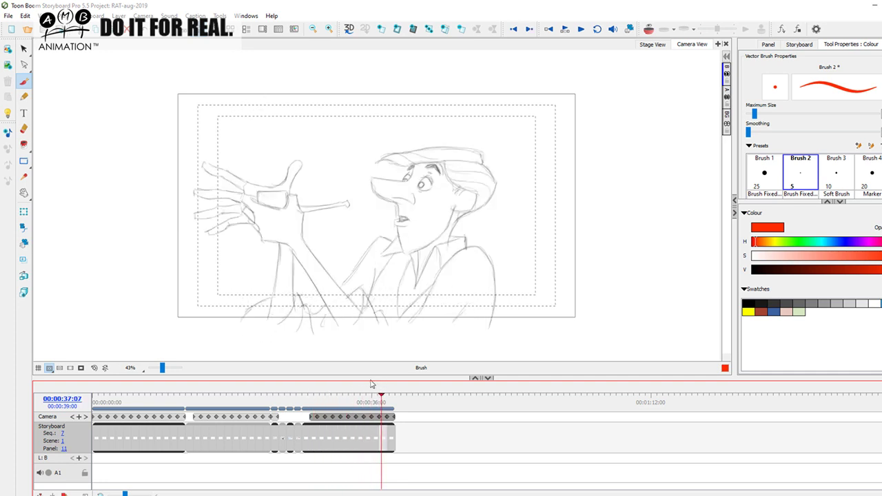
pyautogui.moveTo(161, 369); pyautogui.dragTo(163, 369)
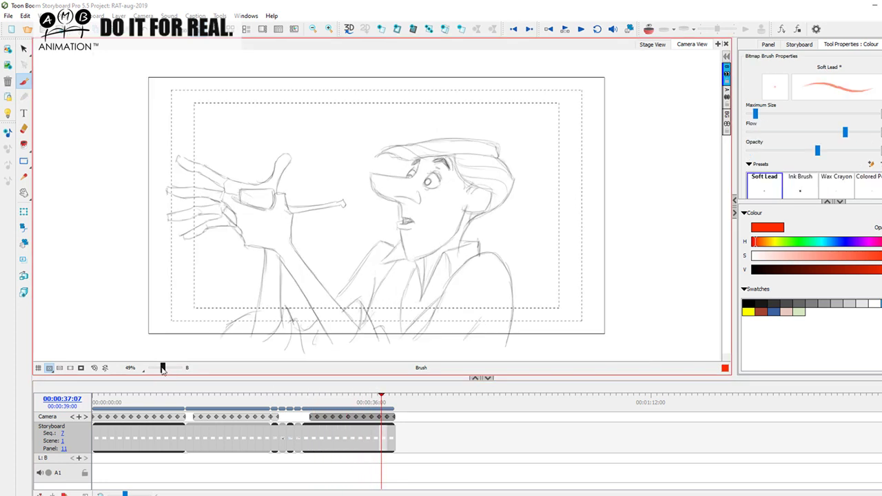
# Examine the starting pose in panel 2 and scrub forward to panel 10 to review the action
pyautogui.moveTo(312, 403)
pyautogui.mouseDown()
pyautogui.moveTo(311, 393)
pyautogui.moveTo(390, 392)
pyautogui.moveTo(307, 393)
pyautogui.moveTo(319, 397)
pyautogui.mouseUp()
pyautogui.moveTo(327, 396)
pyautogui.mouseDown()
pyautogui.moveTo(385, 392)
pyautogui.moveTo(306, 392)
pyautogui.moveTo(393, 391)
pyautogui.moveTo(311, 405)
pyautogui.moveTo(391, 393)
pyautogui.moveTo(308, 396)
pyautogui.moveTo(390, 397)
pyautogui.moveTo(309, 397)
pyautogui.moveTo(385, 403)
pyautogui.moveTo(308, 408)
pyautogui.moveTo(318, 407)
pyautogui.mouseUp()
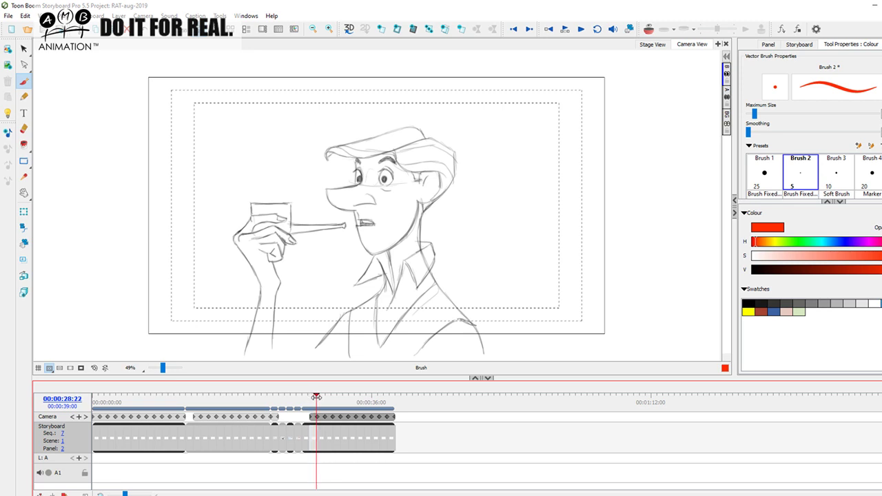
pyautogui.moveTo(315, 397)
pyautogui.mouseDown()
pyautogui.moveTo(343, 394)
pyautogui.moveTo(365, 407)
pyautogui.moveTo(311, 407)
pyautogui.mouseUp()
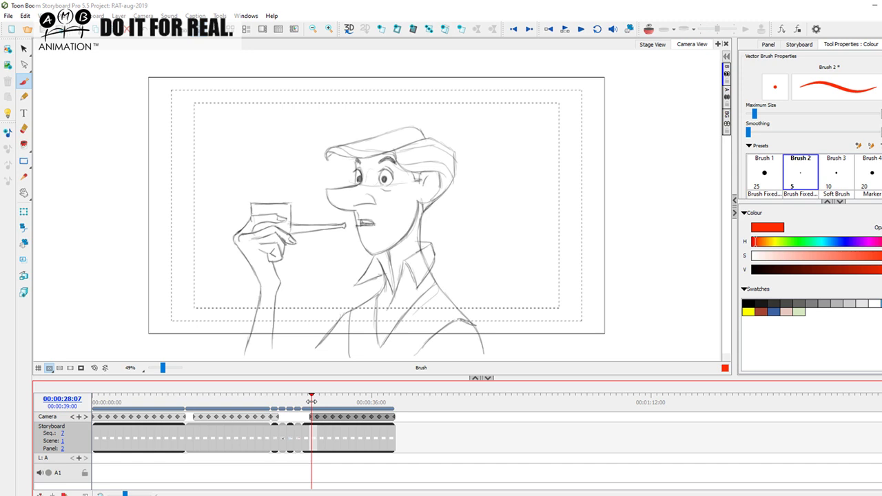
pyautogui.moveTo(312, 399); pyautogui.dragTo(310, 400)
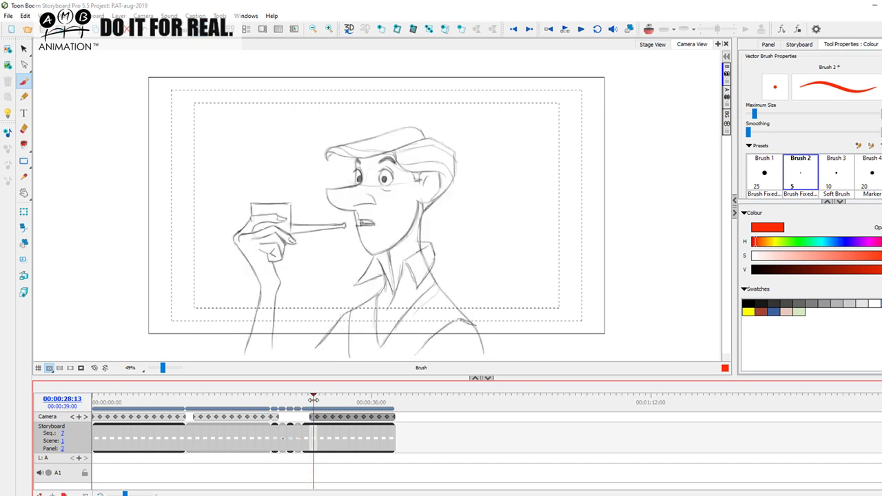
pyautogui.moveTo(317, 398); pyautogui.dragTo(372, 391)
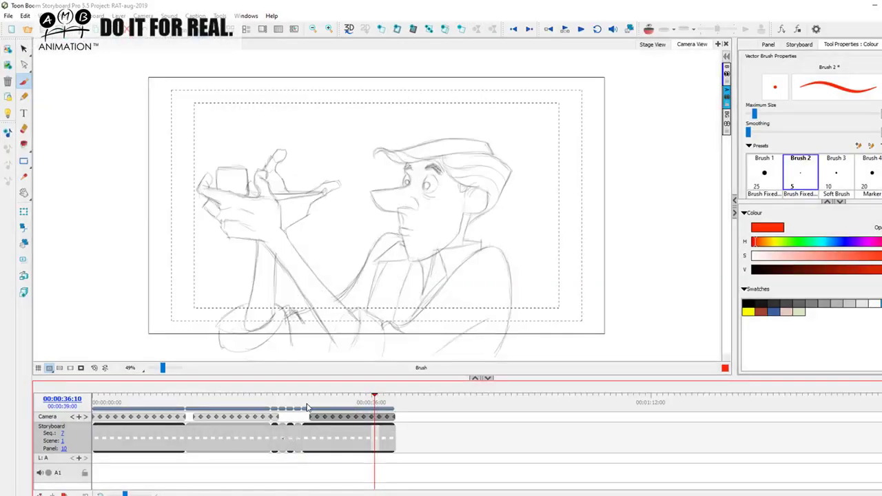
# Compare the pipe-toss poses in panels 4 and 5, and view the closing pose in panel 12
pyautogui.moveTo(308, 407)
pyautogui.mouseDown()
pyautogui.moveTo(387, 383)
pyautogui.moveTo(332, 381)
pyautogui.moveTo(395, 376)
pyautogui.moveTo(310, 379)
pyautogui.moveTo(394, 378)
pyautogui.moveTo(311, 379)
pyautogui.moveTo(384, 383)
pyautogui.moveTo(310, 386)
pyautogui.moveTo(389, 394)
pyautogui.moveTo(312, 398)
pyautogui.moveTo(388, 393)
pyautogui.moveTo(306, 395)
pyautogui.moveTo(394, 394)
pyautogui.moveTo(311, 395)
pyautogui.moveTo(319, 403)
pyautogui.moveTo(385, 394)
pyautogui.moveTo(315, 407)
pyautogui.moveTo(311, 398)
pyautogui.moveTo(333, 397)
pyautogui.mouseUp()
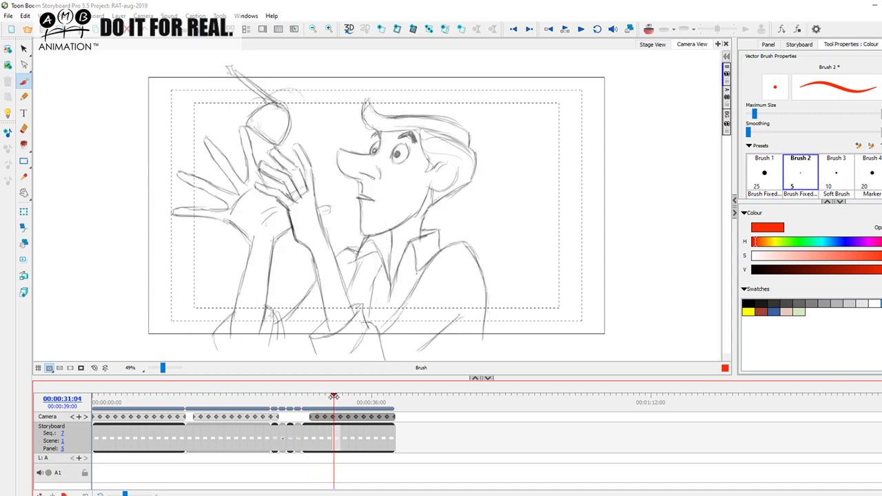
pyautogui.moveTo(337, 396)
pyautogui.mouseDown()
pyautogui.moveTo(392, 392)
pyautogui.moveTo(312, 397)
pyautogui.moveTo(386, 397)
pyautogui.moveTo(317, 403)
pyautogui.moveTo(393, 393)
pyautogui.moveTo(305, 393)
pyautogui.moveTo(392, 390)
pyautogui.moveTo(305, 394)
pyautogui.moveTo(329, 398)
pyautogui.mouseUp()
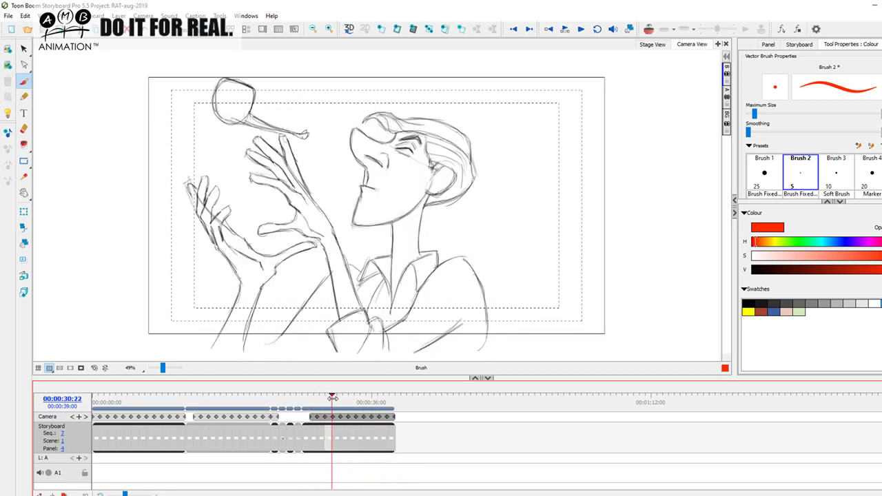
pyautogui.moveTo(386, 393)
pyautogui.mouseDown()
pyautogui.moveTo(325, 394)
pyautogui.moveTo(399, 393)
pyautogui.moveTo(305, 392)
pyautogui.moveTo(393, 392)
pyautogui.moveTo(314, 400)
pyautogui.moveTo(390, 392)
pyautogui.mouseUp()
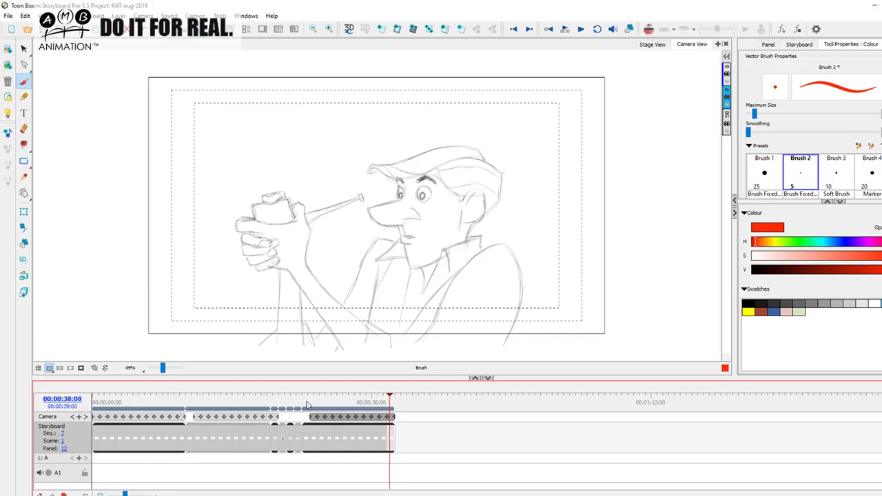
# Return to panel 2 and scrub the full action through to panel 12 twice
pyautogui.click(309, 401)
pyautogui.moveTo(309, 398)
pyautogui.mouseDown()
pyautogui.moveTo(388, 402)
pyautogui.moveTo(313, 403)
pyautogui.mouseUp()
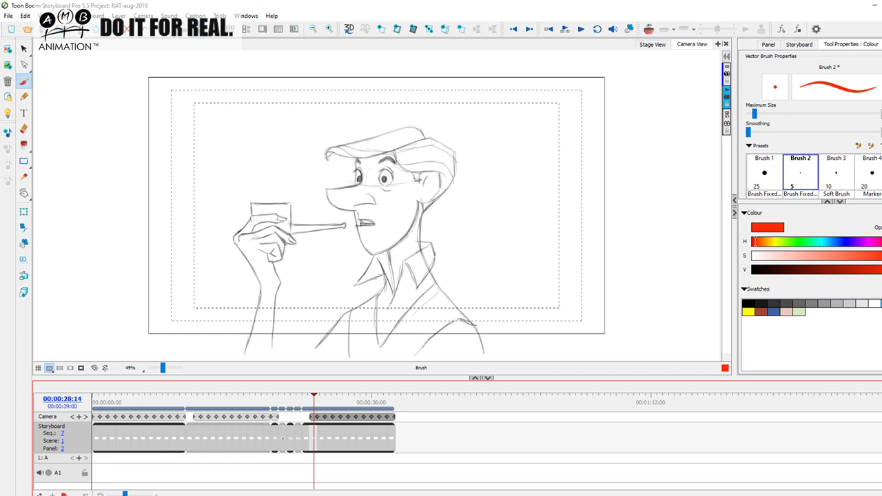
pyautogui.moveTo(314, 395)
pyautogui.mouseDown()
pyautogui.moveTo(305, 395)
pyautogui.moveTo(391, 392)
pyautogui.mouseUp()
pyautogui.moveTo(320, 393)
pyautogui.mouseDown()
pyautogui.moveTo(388, 393)
pyautogui.moveTo(311, 393)
pyautogui.moveTo(387, 391)
pyautogui.mouseUp()
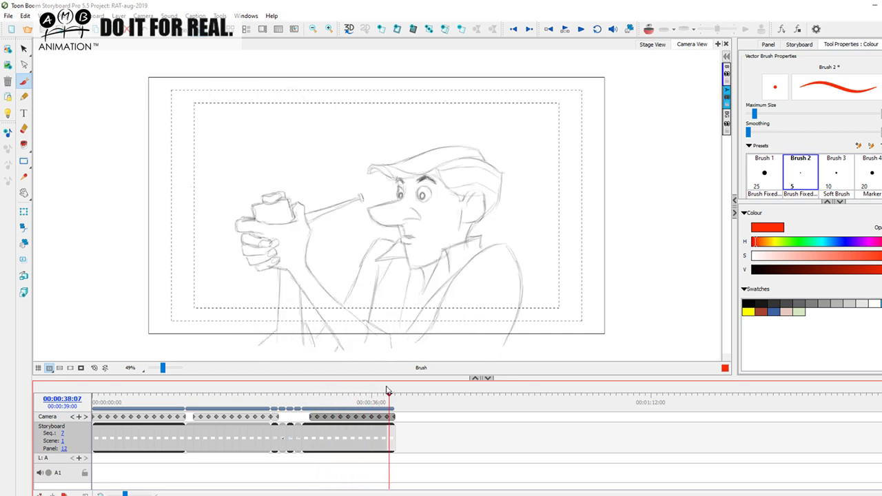